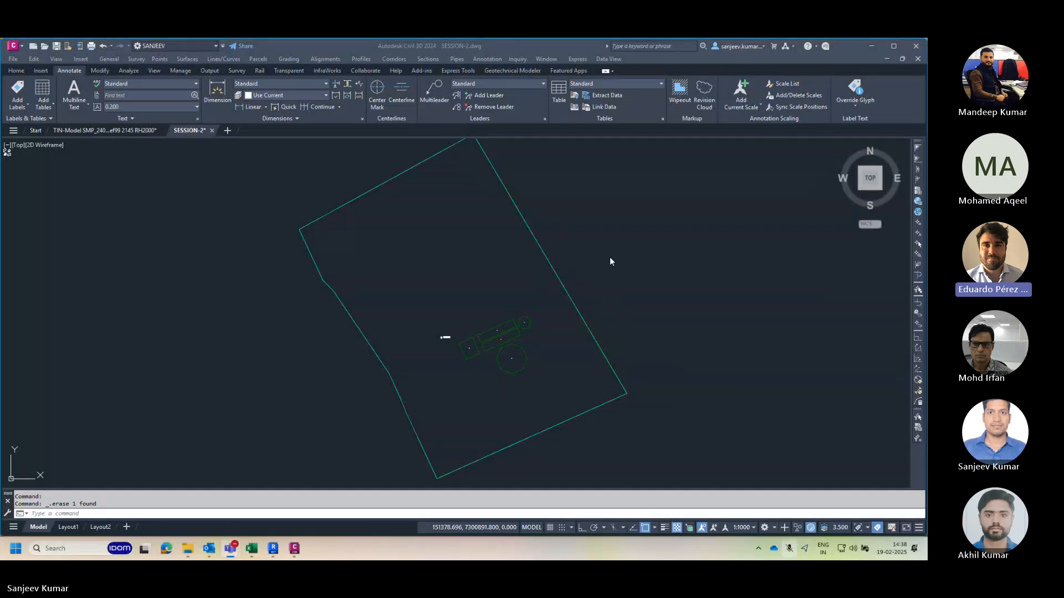
click(627, 255)
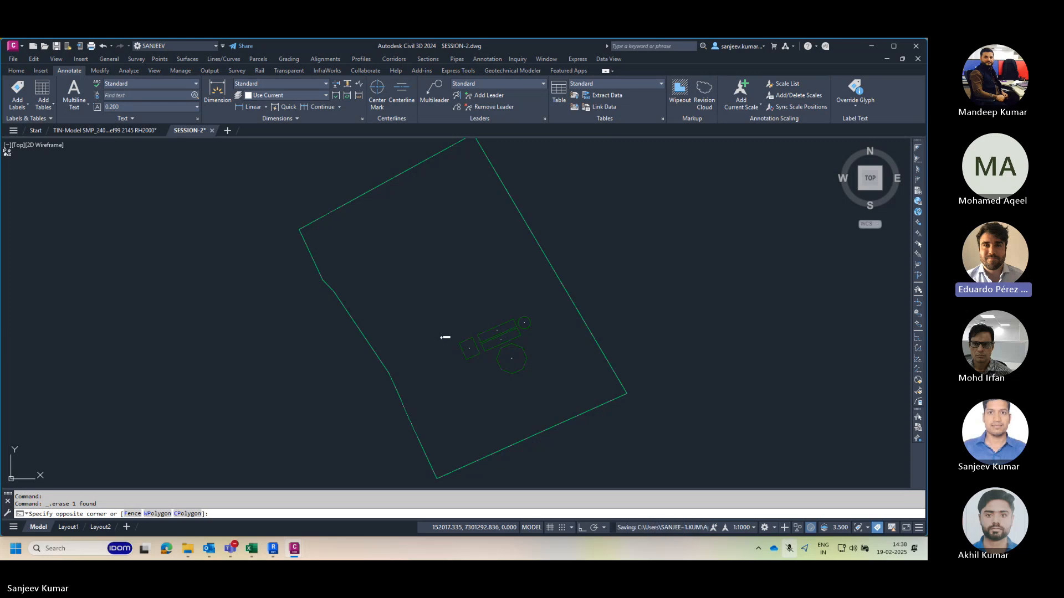
key(Escape)
scroll(492, 341, up, 2)
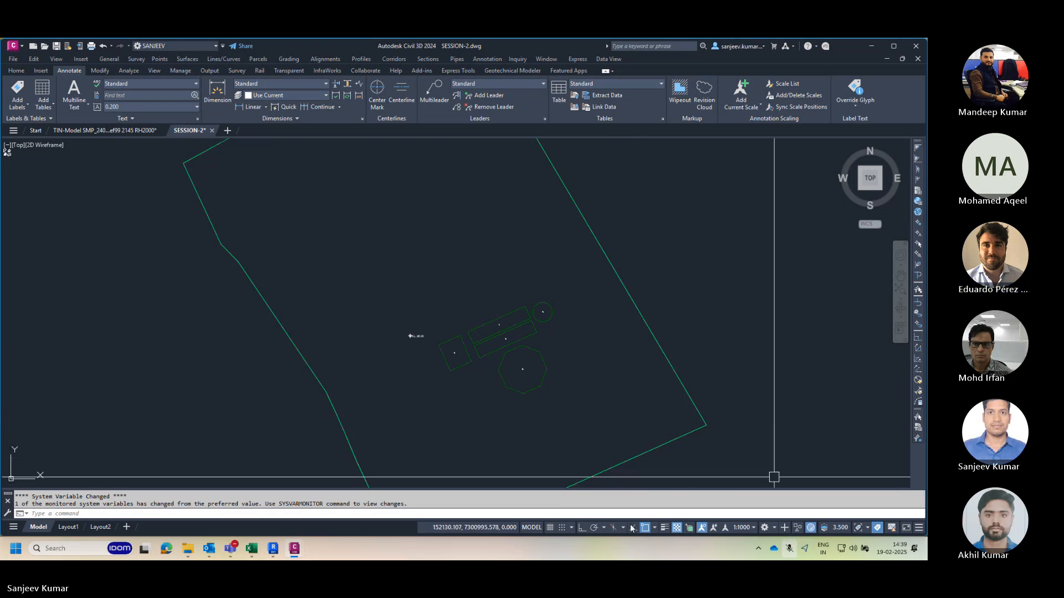
Step: Switch to the Teams meeting window, unmute the microphone and return to the Civil 3D drawing
mouse_move(230, 548)
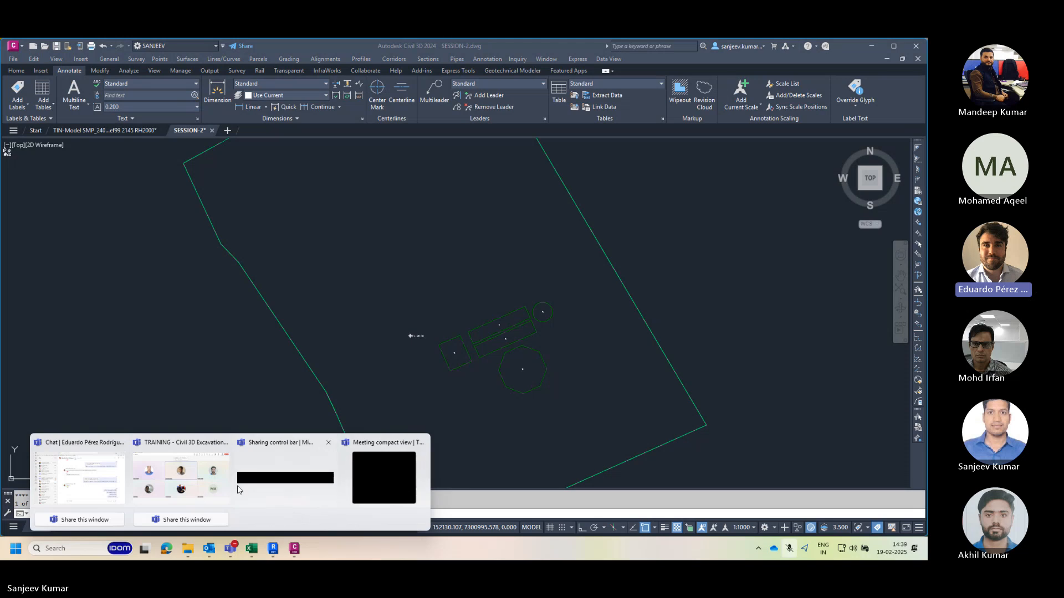
click(196, 488)
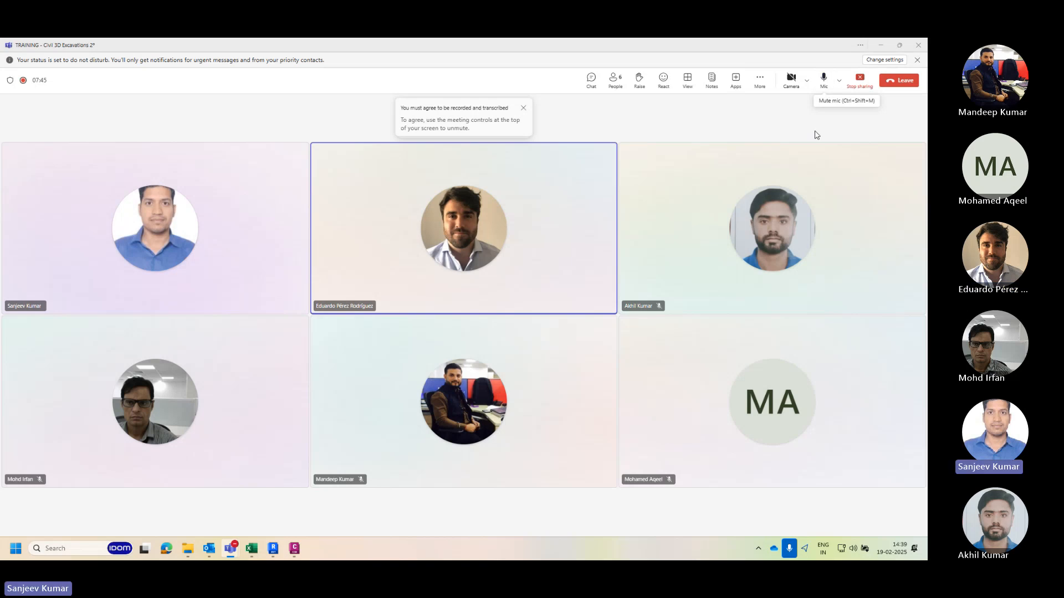
click(881, 47)
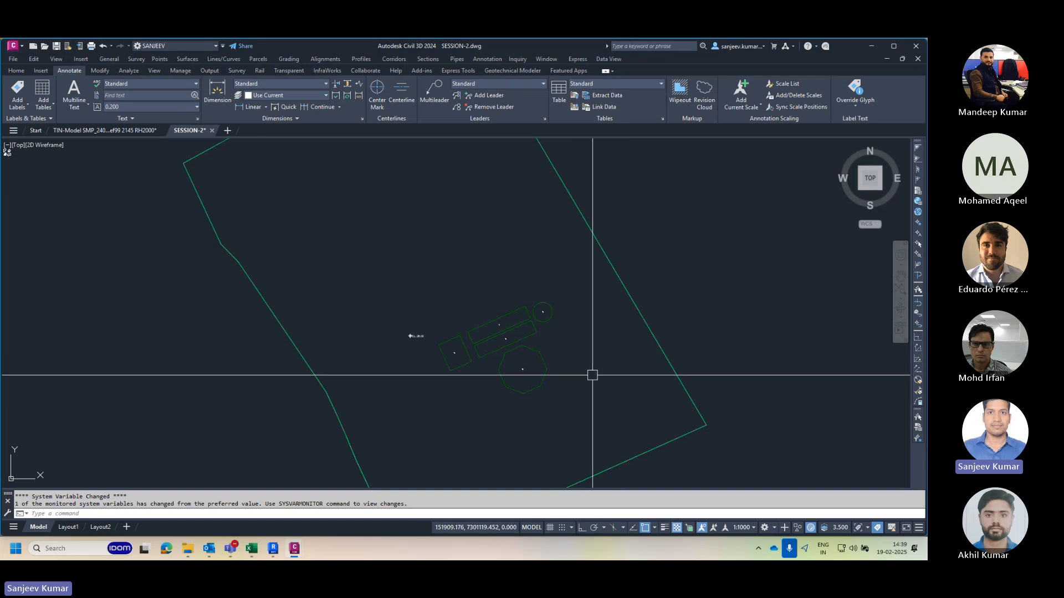
Step: Select the COMBINE TIN surface by its border to examine its extent, and clear the selection
scroll(503, 348, down, 2)
scroll(504, 322, up, 2)
middle_drag(431, 336, 443, 353)
scroll(442, 353, down, 2)
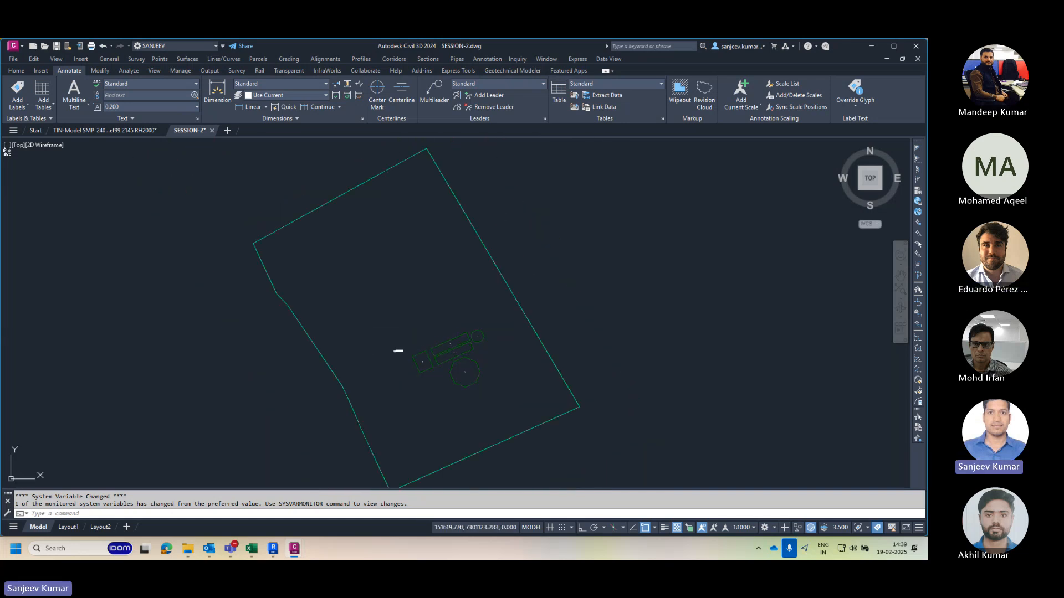
key(Escape)
click(336, 370)
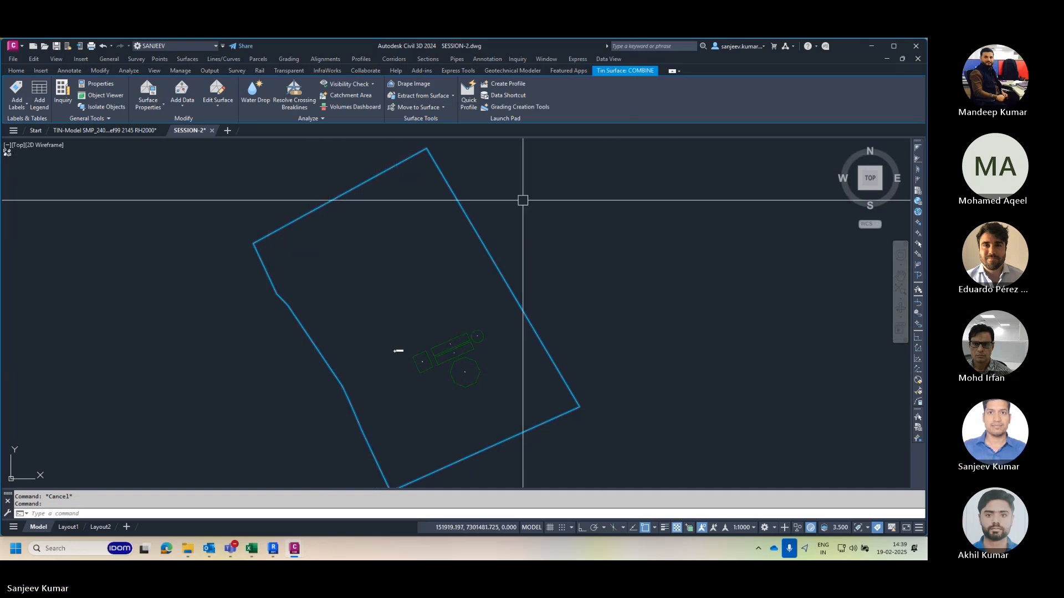
key(Escape)
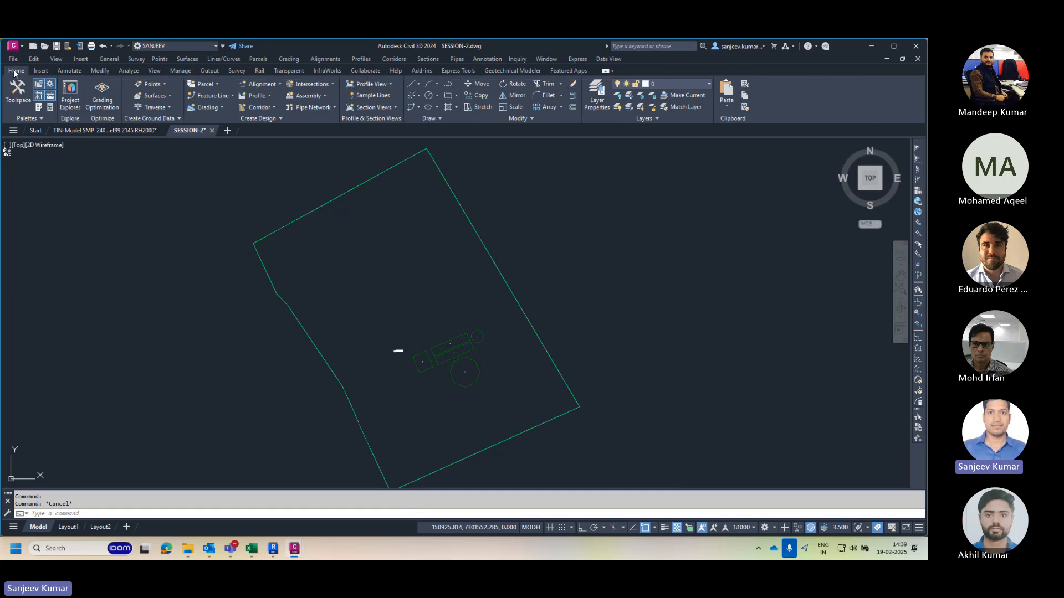
Step: Show the Toolspace with the Prospector listing for the active drawing
click(21, 94)
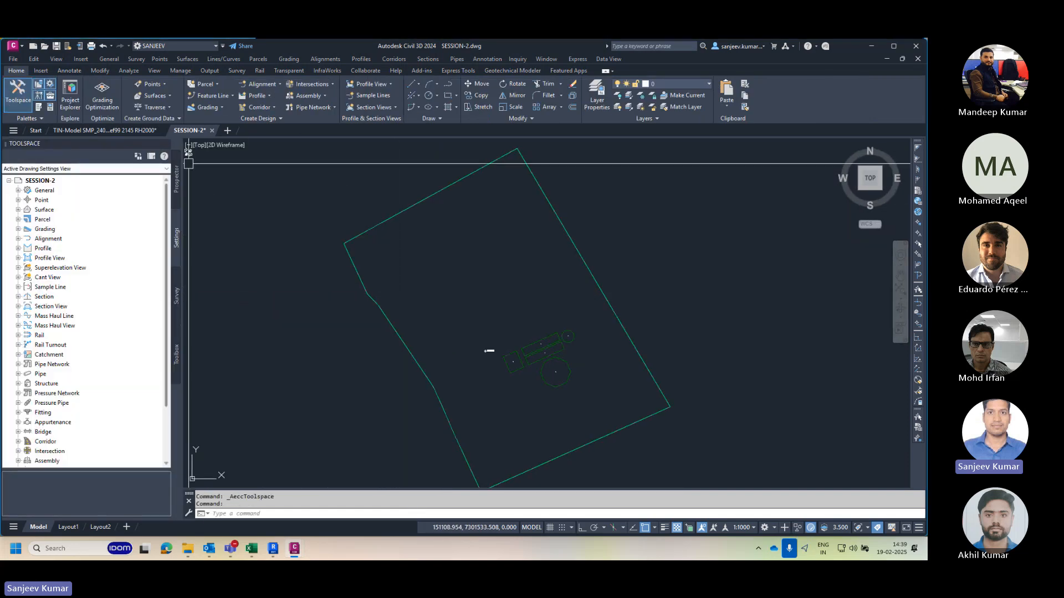
click(177, 189)
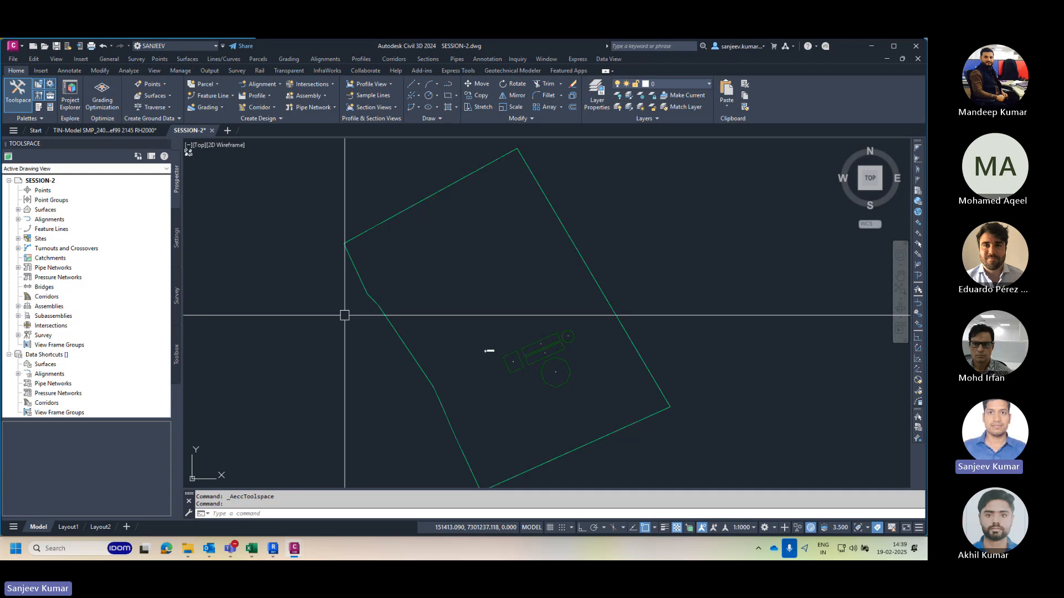
key(Escape)
key(Escape)
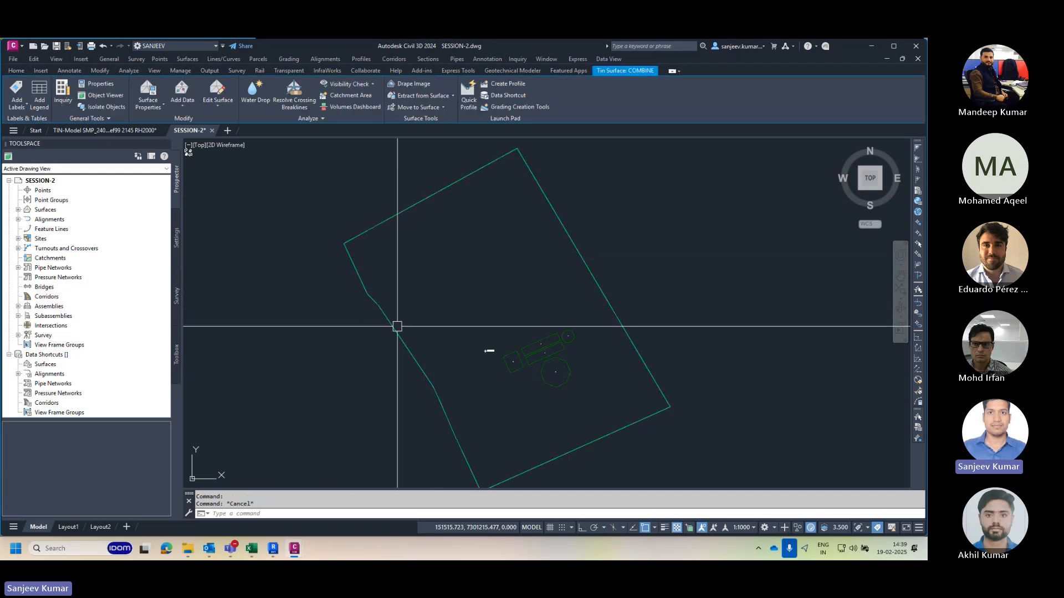
Step: Highlight the square and the two long rectangular feature lines inside the surface to inspect the pad outlines
scroll(465, 315, up, 5)
middle_drag(479, 335, 465, 309)
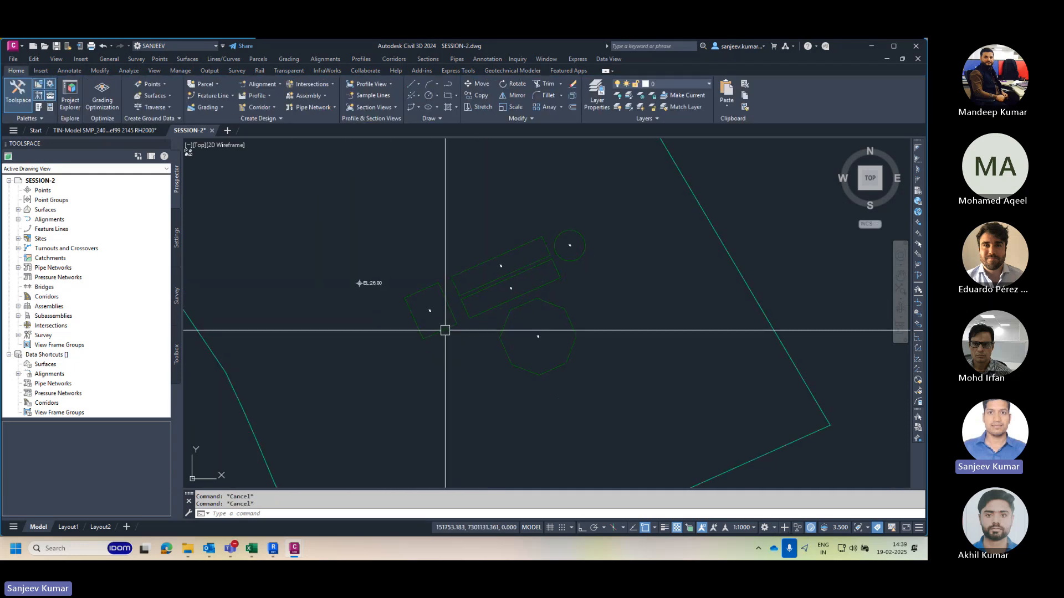
click(447, 328)
key(Escape)
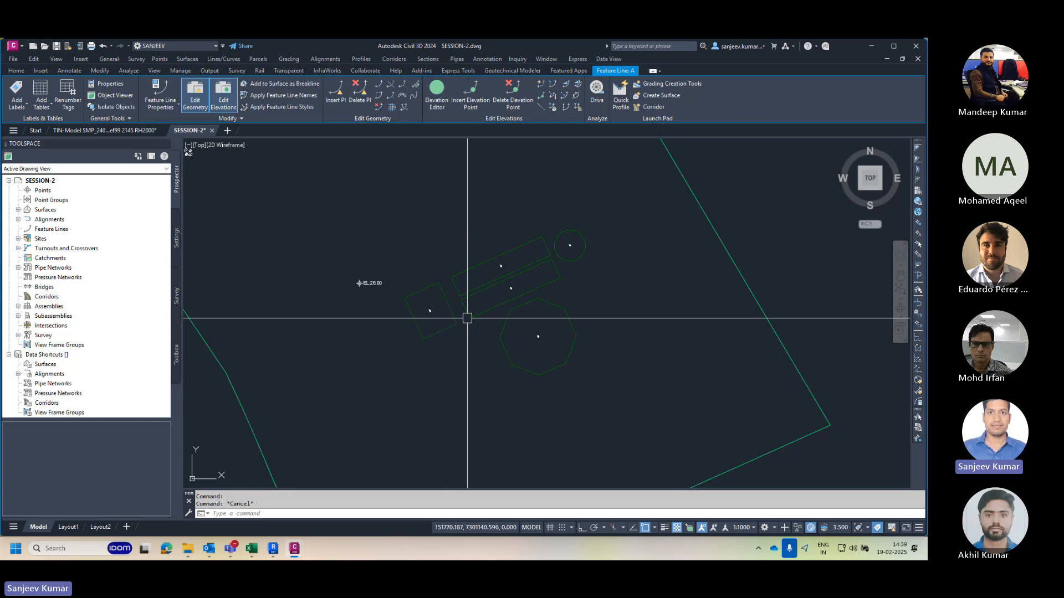
click(469, 318)
click(448, 306)
click(488, 259)
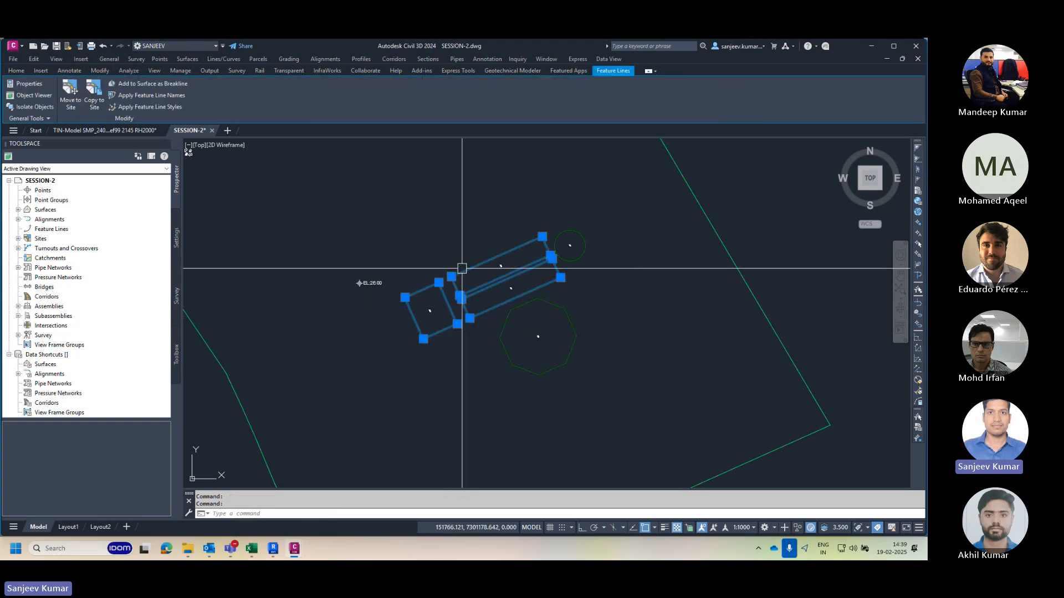
key(Escape)
Step: Inspect the octagonal feature line and compare it with the neighbouring rectangular pads by selecting them in turn
click(568, 313)
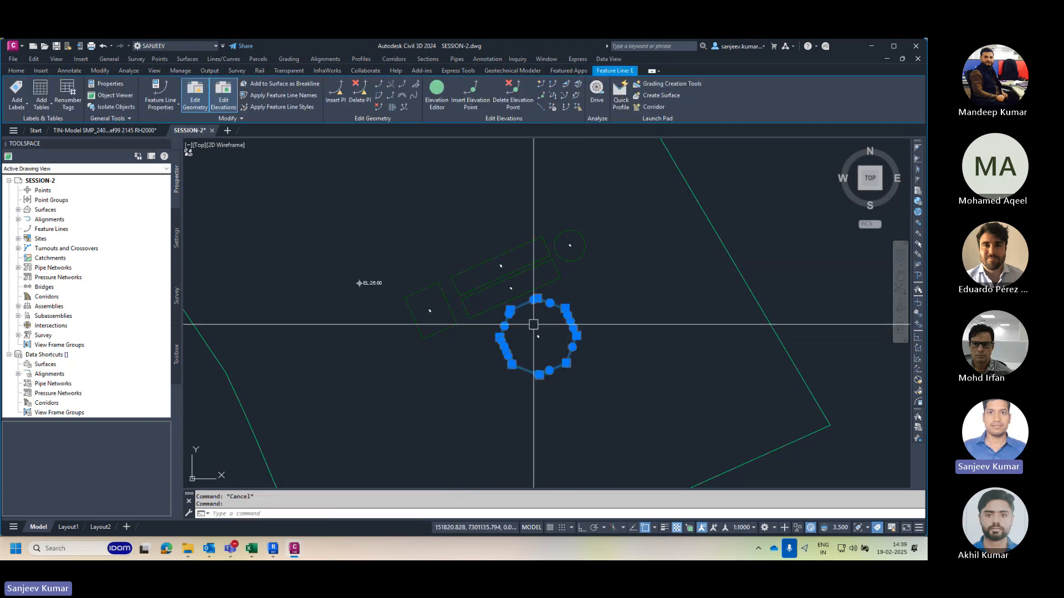
scroll(446, 321, up, 2)
key(Escape)
click(488, 316)
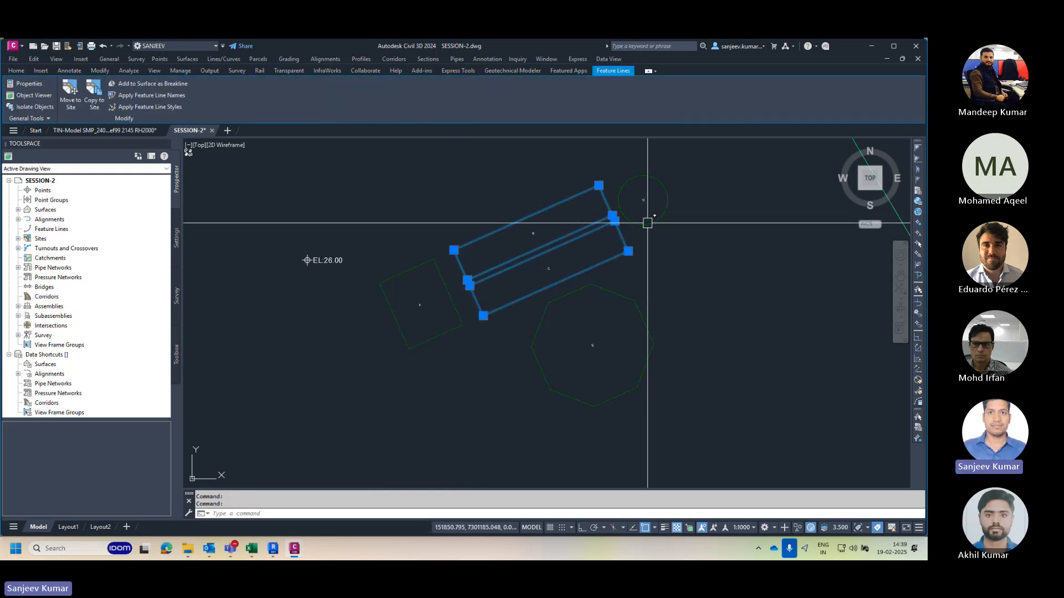
key(Escape)
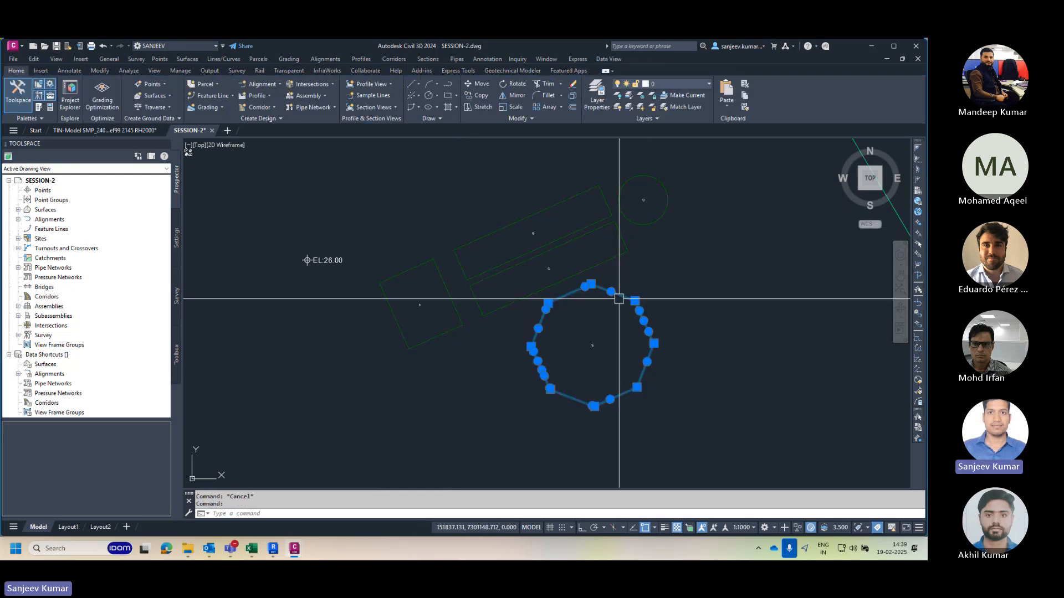
click(505, 306)
click(441, 326)
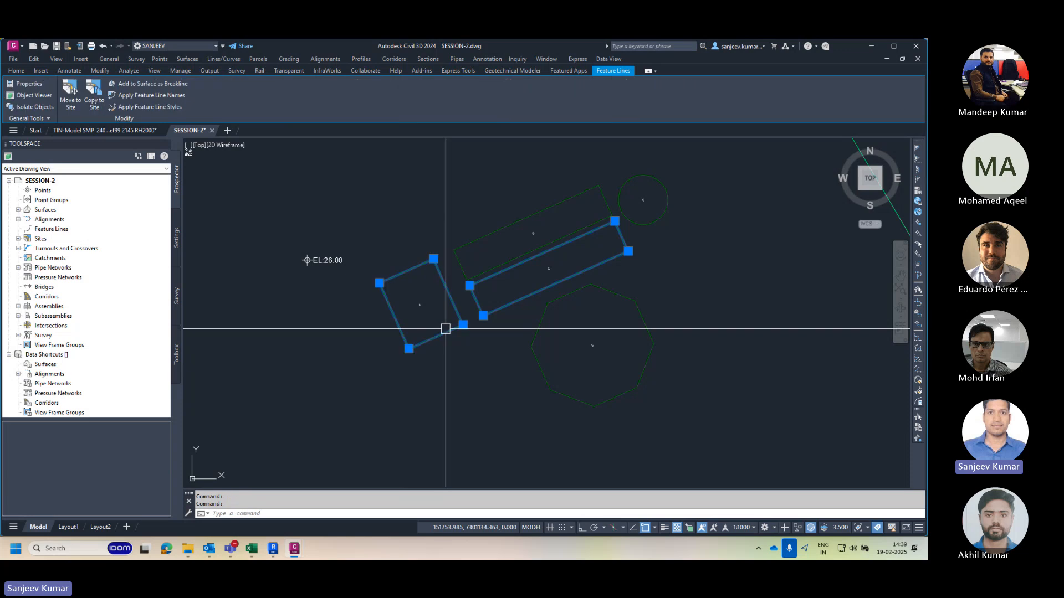
key(Escape)
key(Escape)
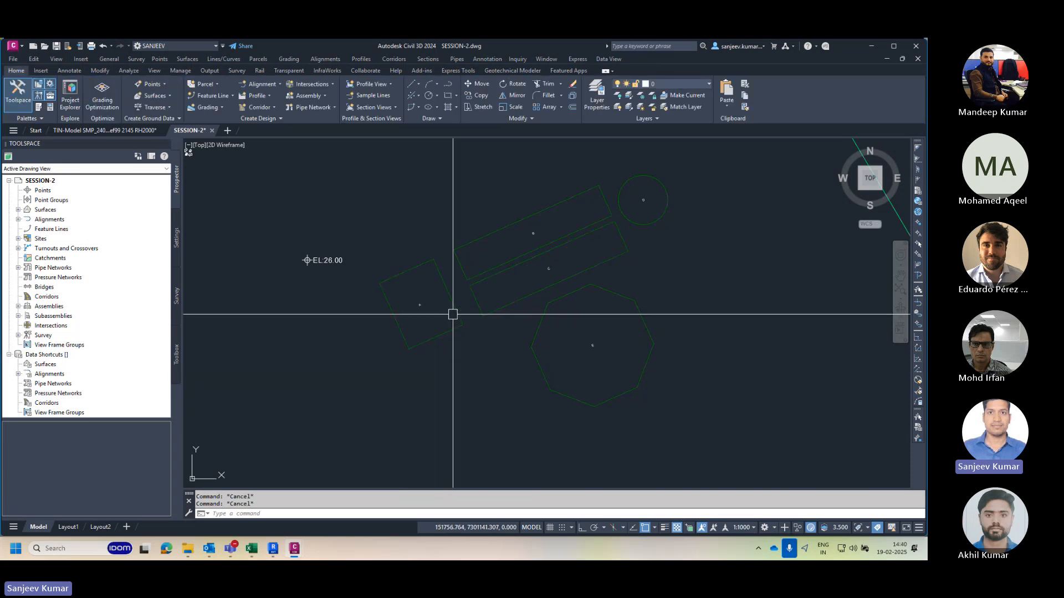
Step: Check the pad labels A to E and highlight the five pad feature lines together, clearing the selection
scroll(444, 301, up, 3)
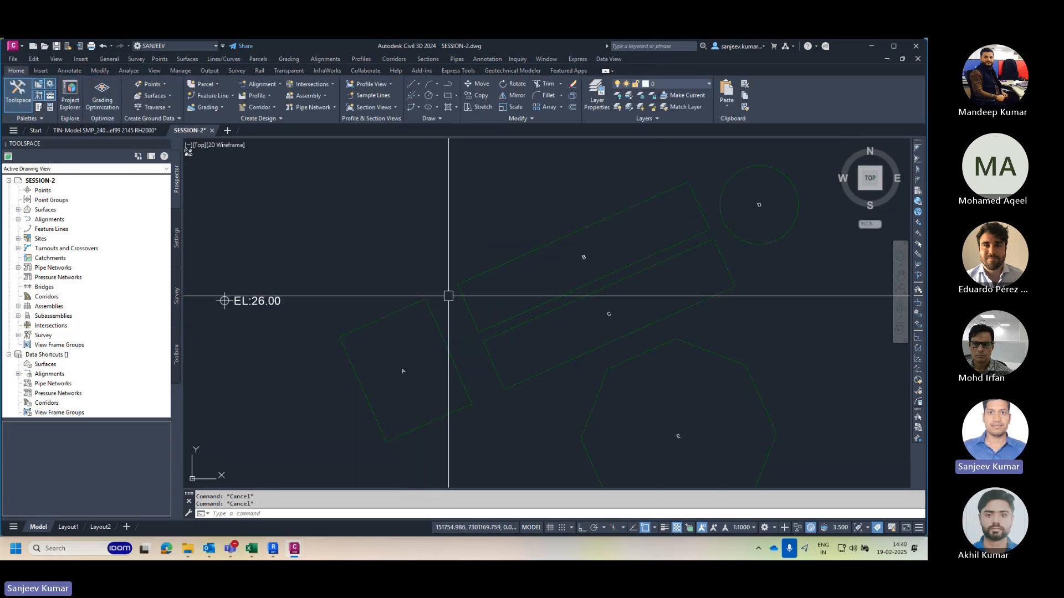
middle_drag(447, 295, 434, 293)
scroll(421, 319, down, 5)
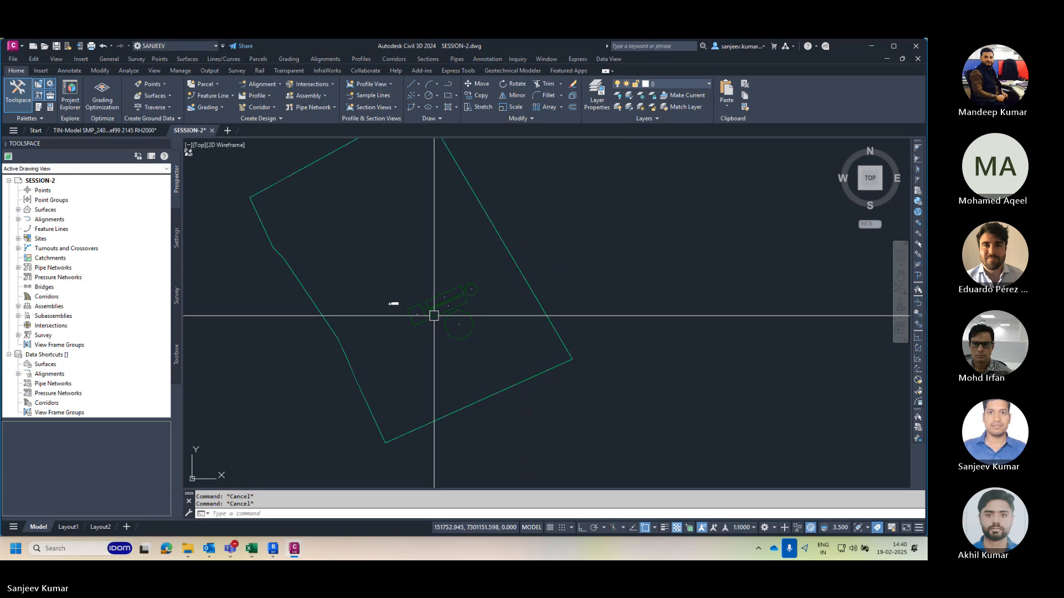
scroll(420, 317, up, 3)
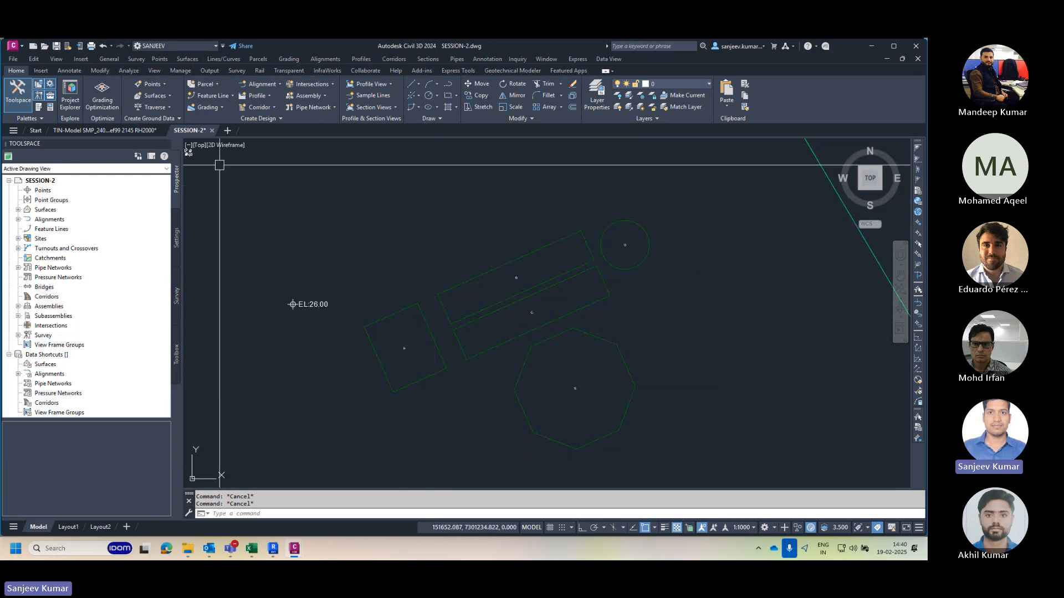
click(419, 306)
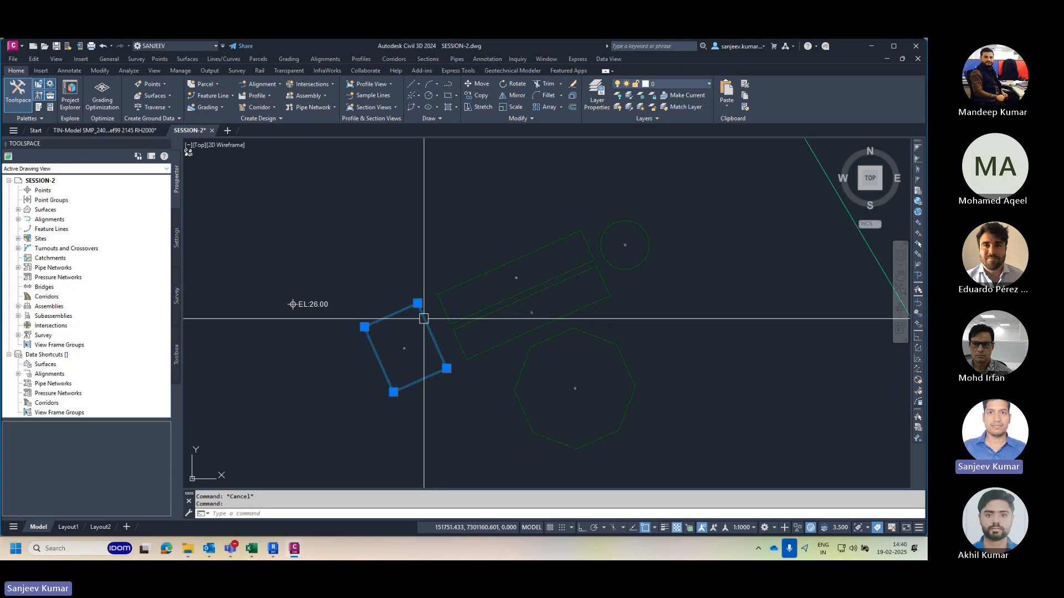
key(Escape)
click(427, 323)
click(446, 314)
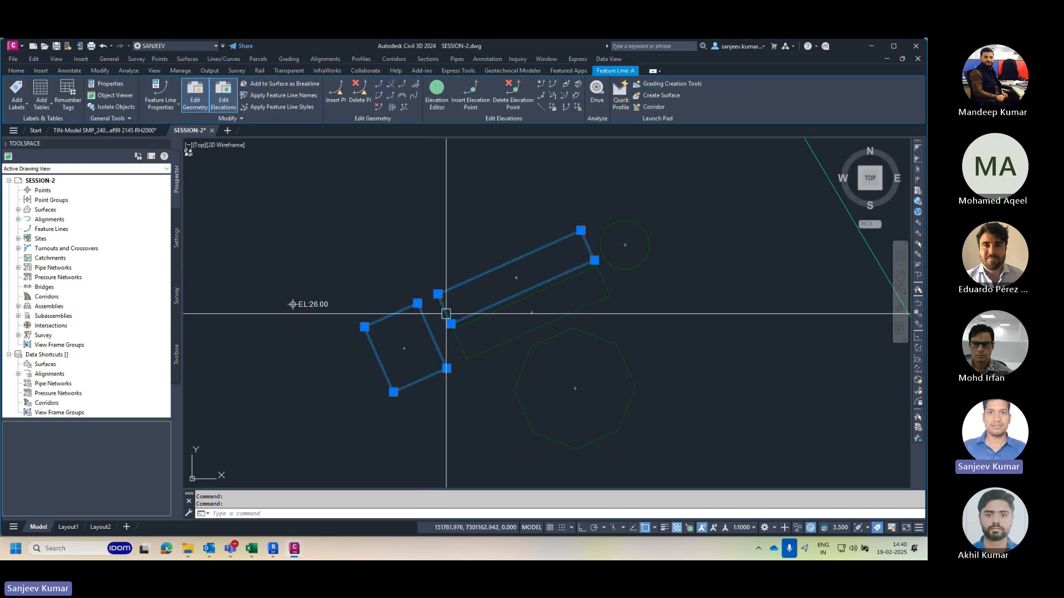
click(457, 343)
click(551, 339)
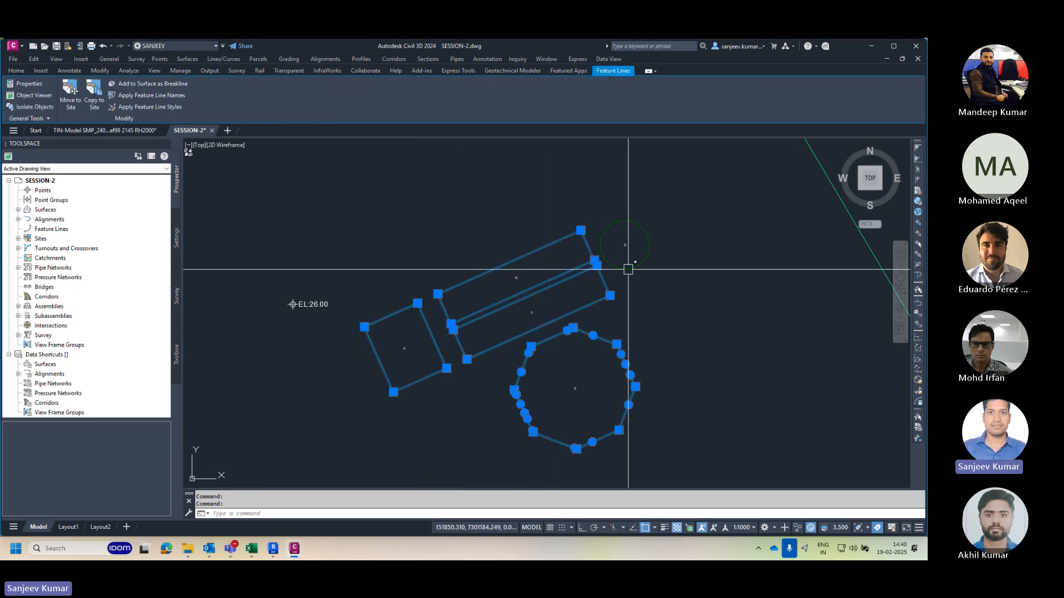
click(626, 269)
key(Escape)
key(Escape)
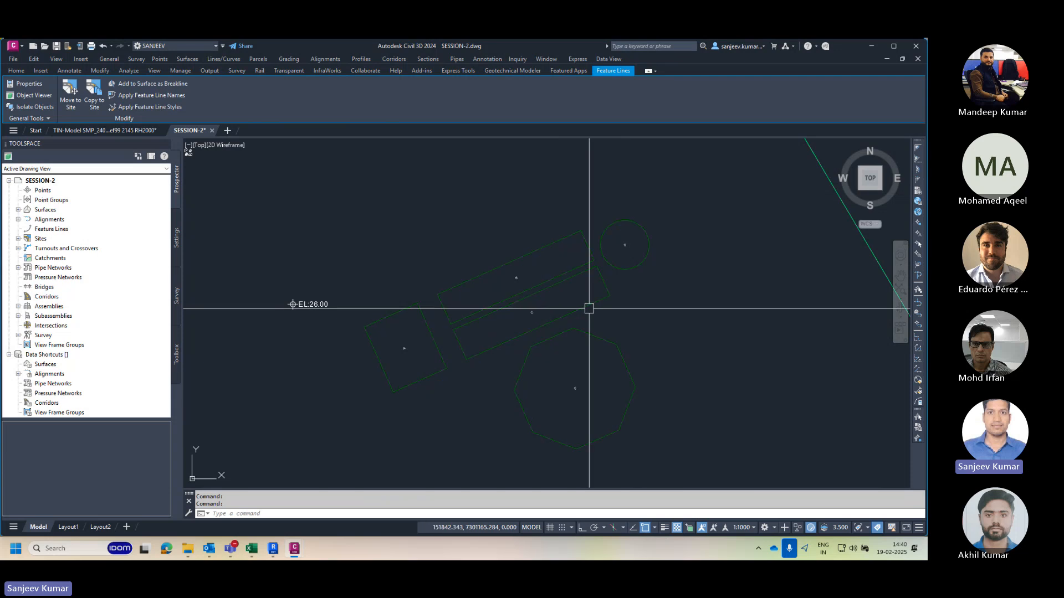
Step: Examine the elevation label beside pad A and briefly highlight that pad's feature line
middle_drag(437, 305, 456, 288)
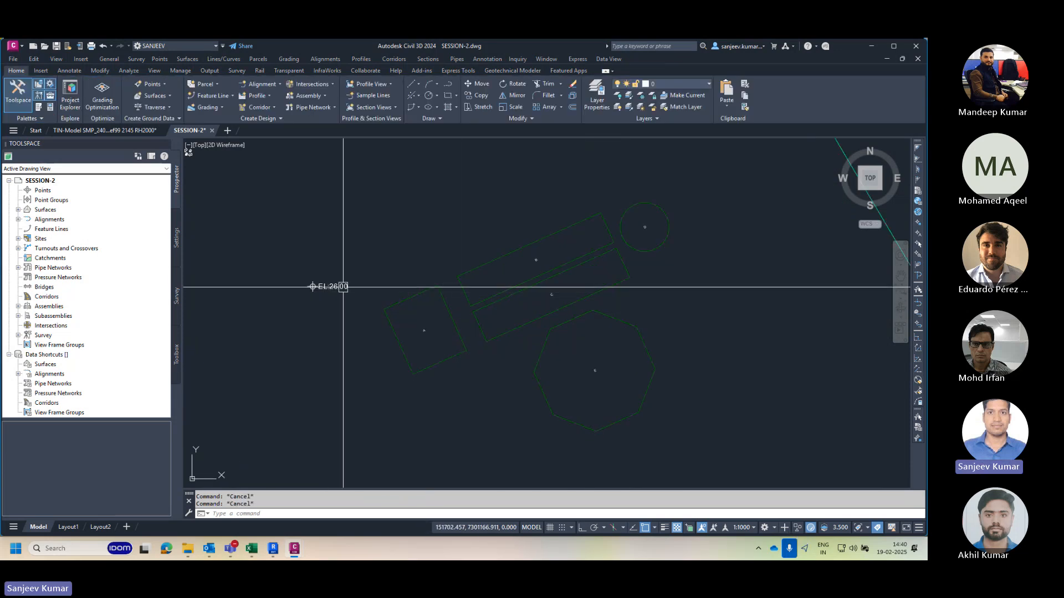
key(Escape)
scroll(339, 289, up, 2)
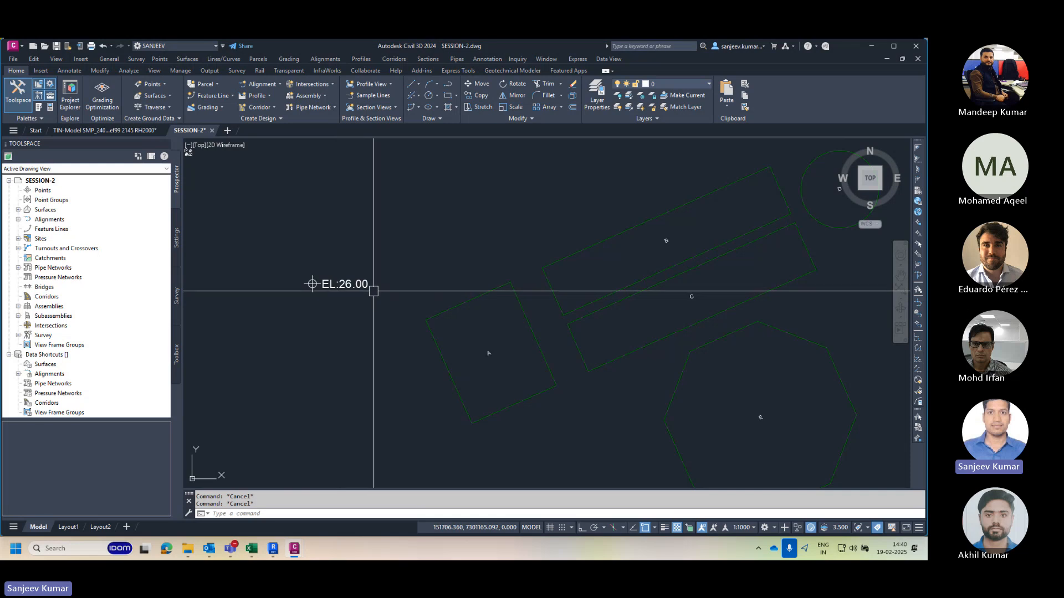
scroll(367, 289, down, 2)
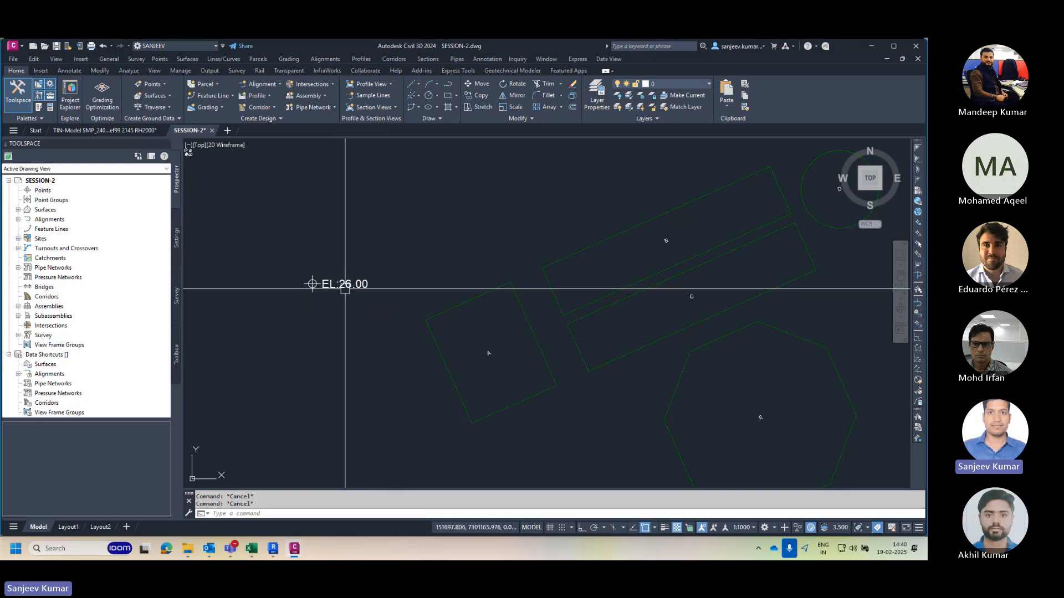
click(424, 305)
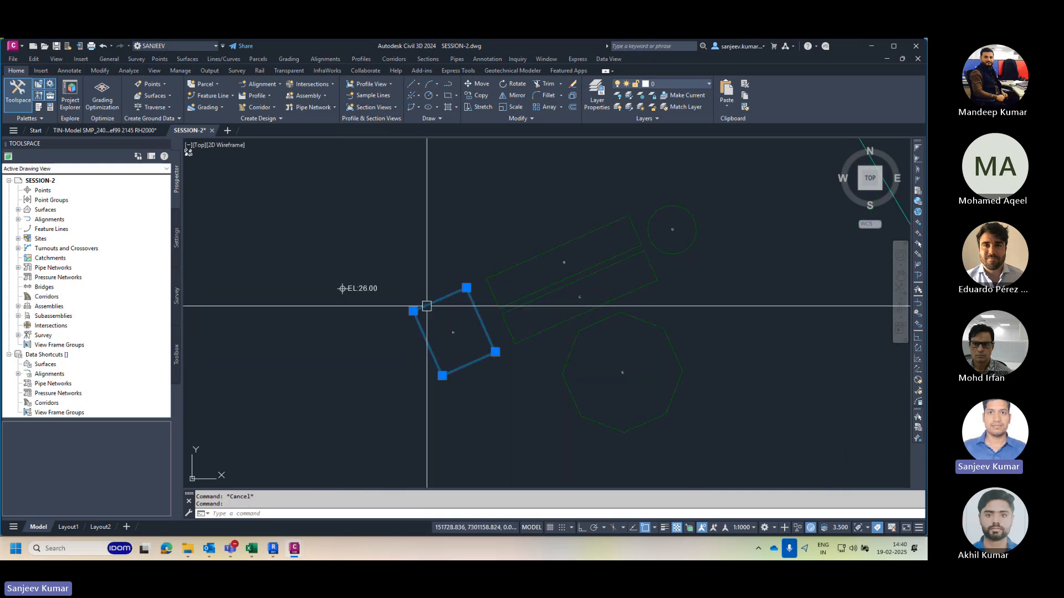
key(Escape)
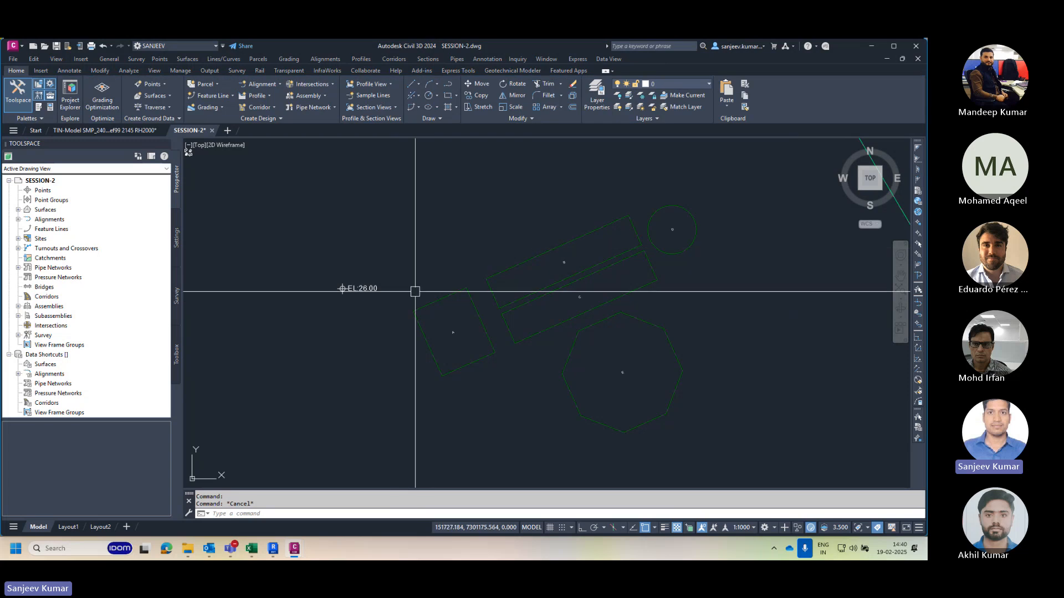
Step: Review the point elevations of feature line A in the Elevation Editor, and clear the selection
click(425, 304)
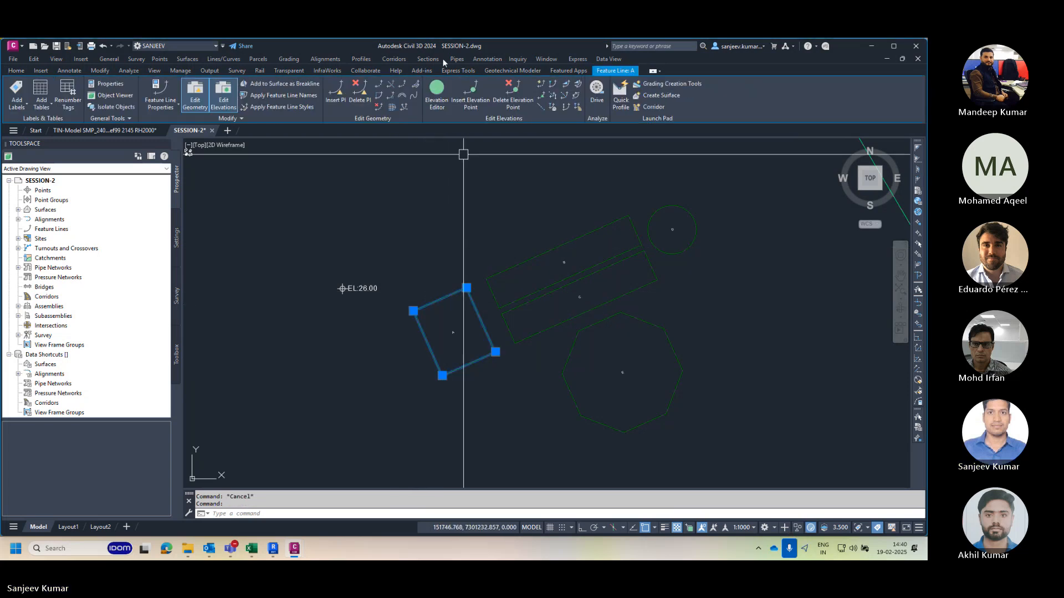
click(436, 94)
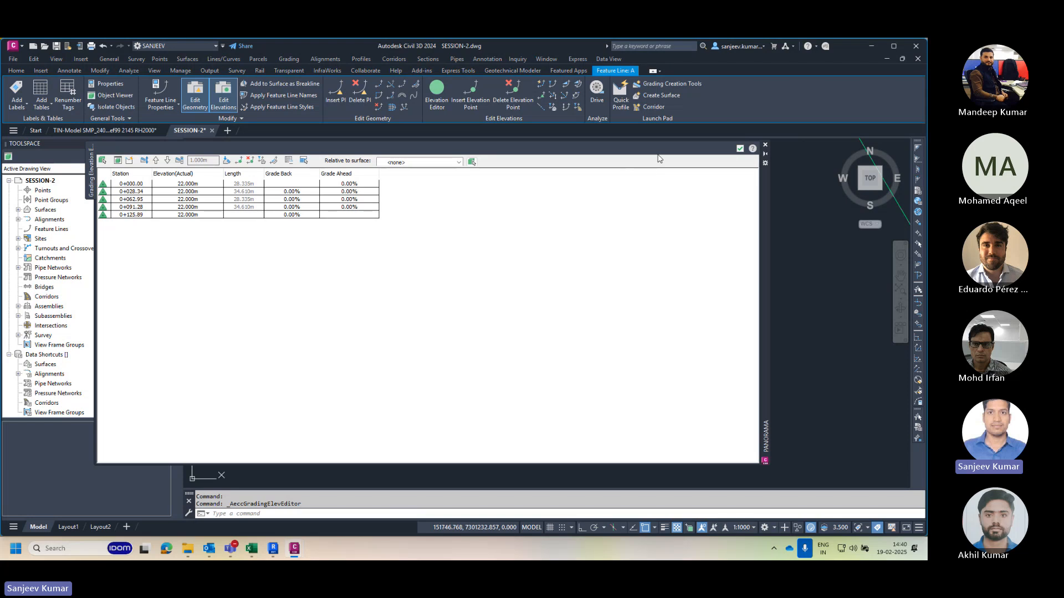
click(740, 149)
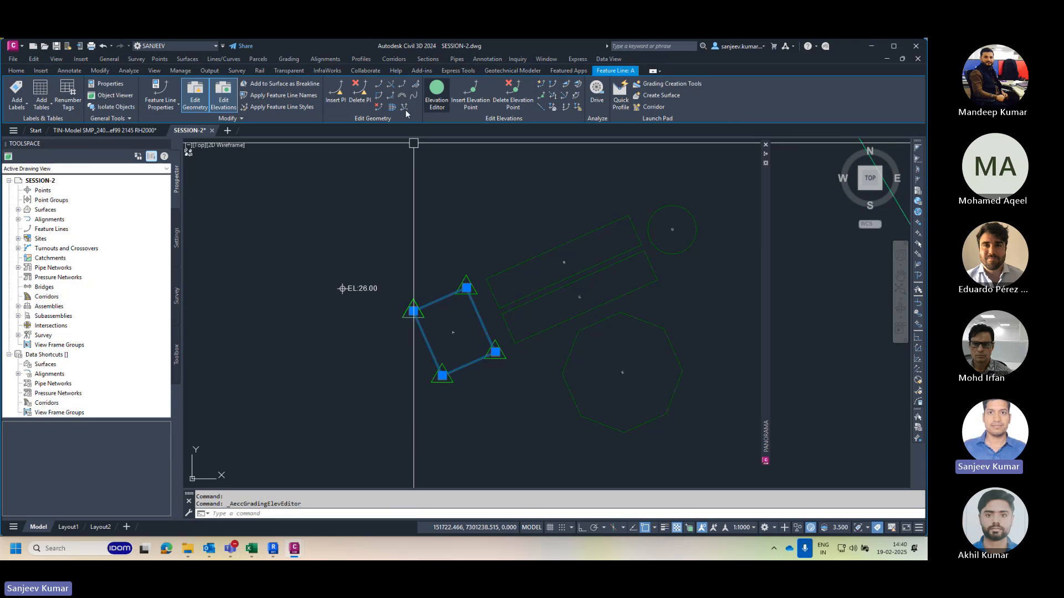
key(Escape)
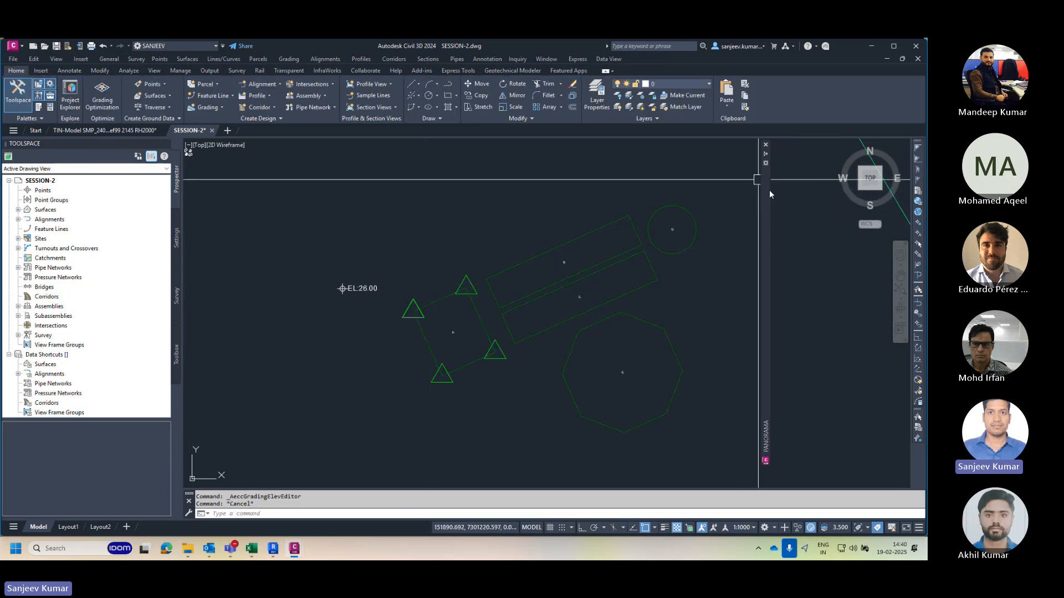
Step: Move and narrow the Elevation Editor window so it uncovers the pad feature lines
mouse_move(769, 194)
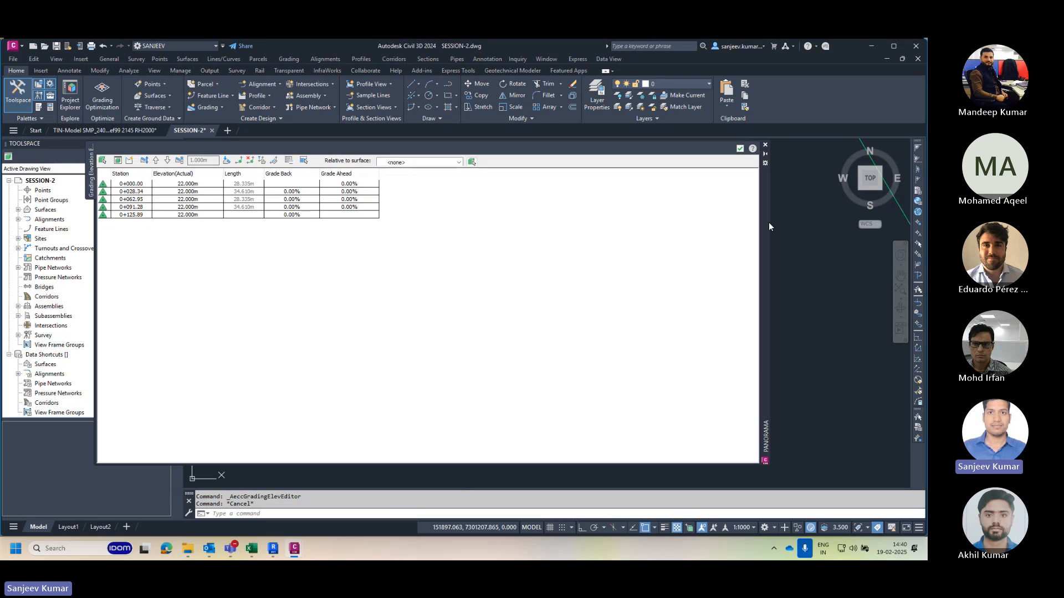
drag(769, 222, 809, 232)
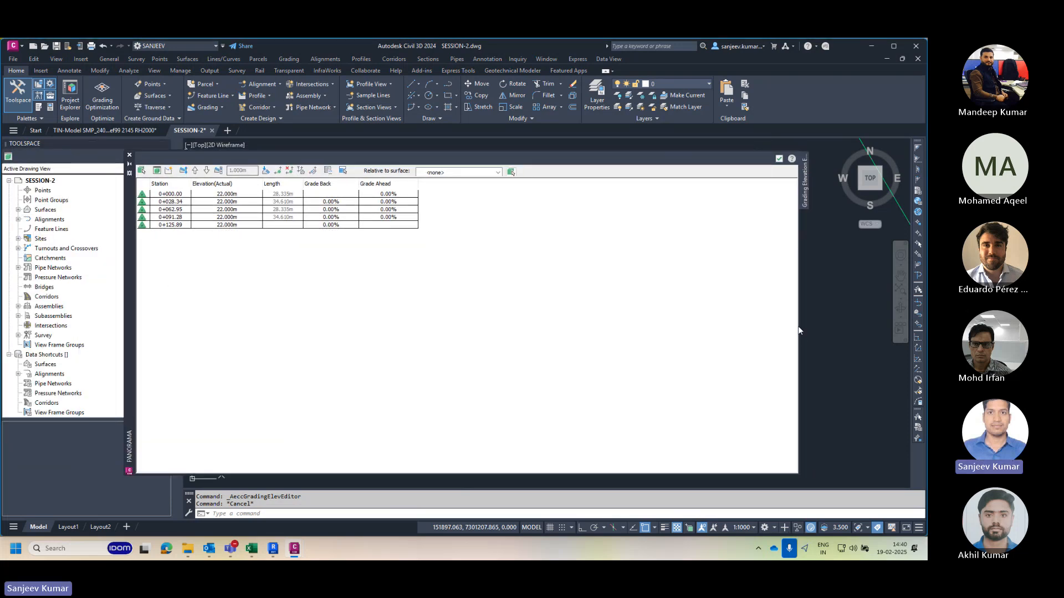
mouse_move(800, 326)
mouse_down()
mouse_move(377, 304)
mouse_move(432, 303)
mouse_up()
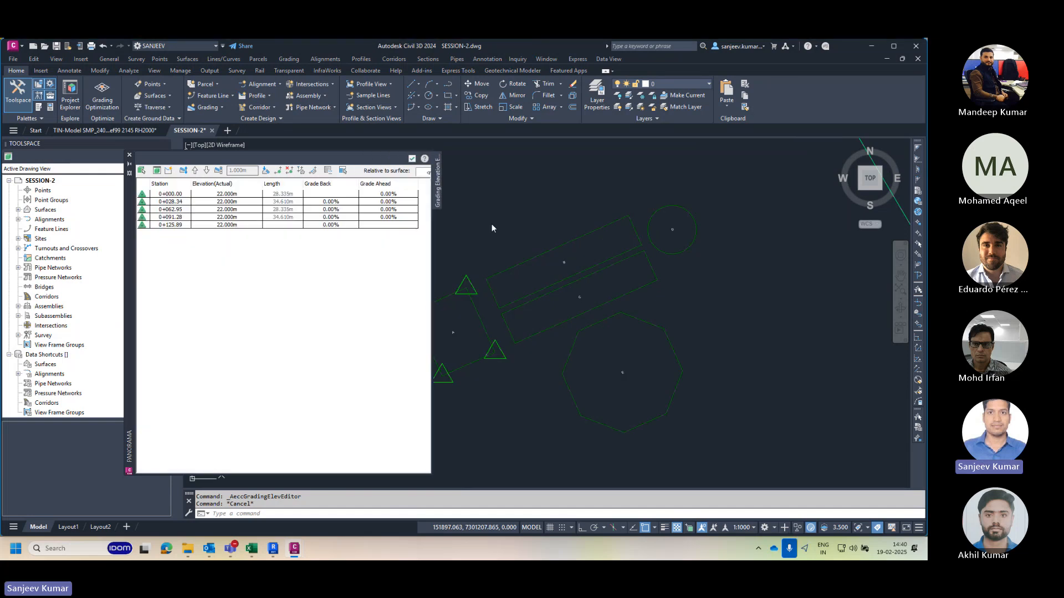
Step: Examine pads A to E and the elevation label beside pad A against the elevations listed for feature line A
click(522, 194)
middle_drag(550, 256, 616, 230)
click(598, 205)
scroll(536, 290, up, 6)
scroll(536, 291, down, 6)
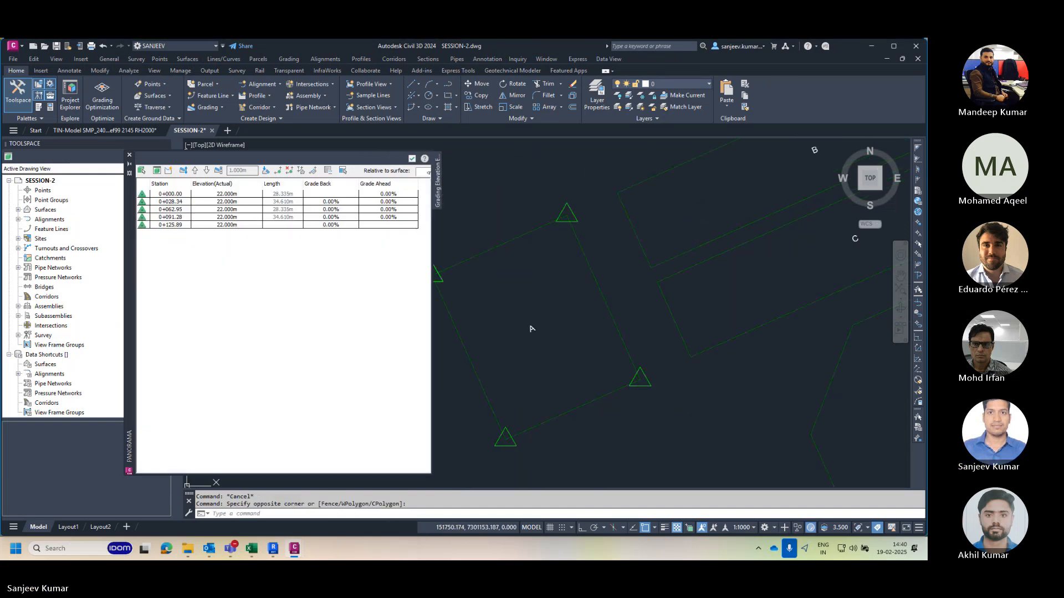
key(Escape)
scroll(591, 288, up, 2)
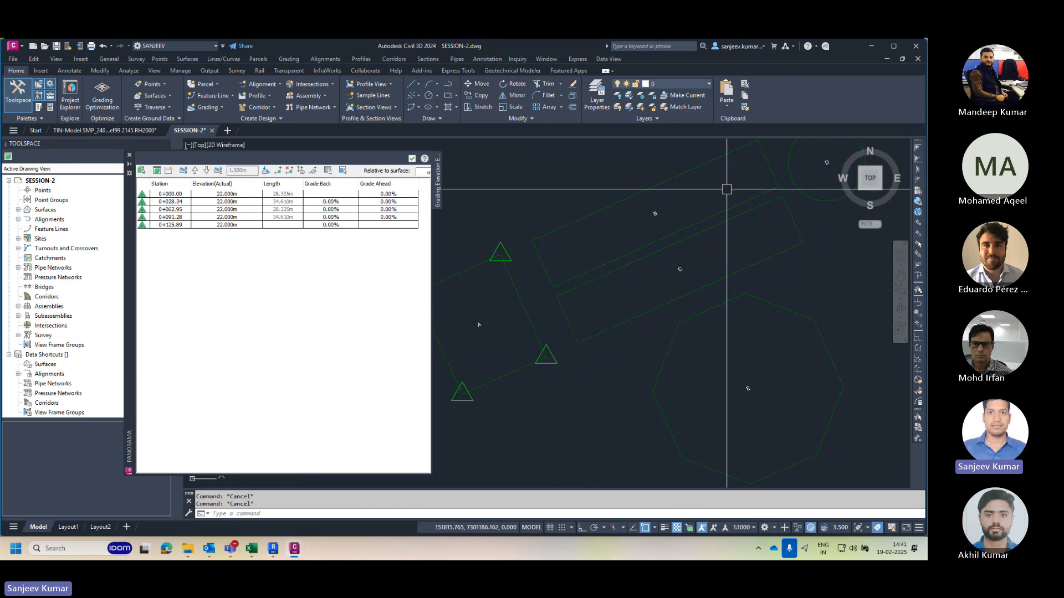
middle_drag(805, 156, 763, 185)
scroll(762, 186, down, 4)
scroll(743, 240, up, 4)
scroll(707, 288, down, 4)
middle_drag(706, 288, 740, 304)
scroll(720, 281, up, 2)
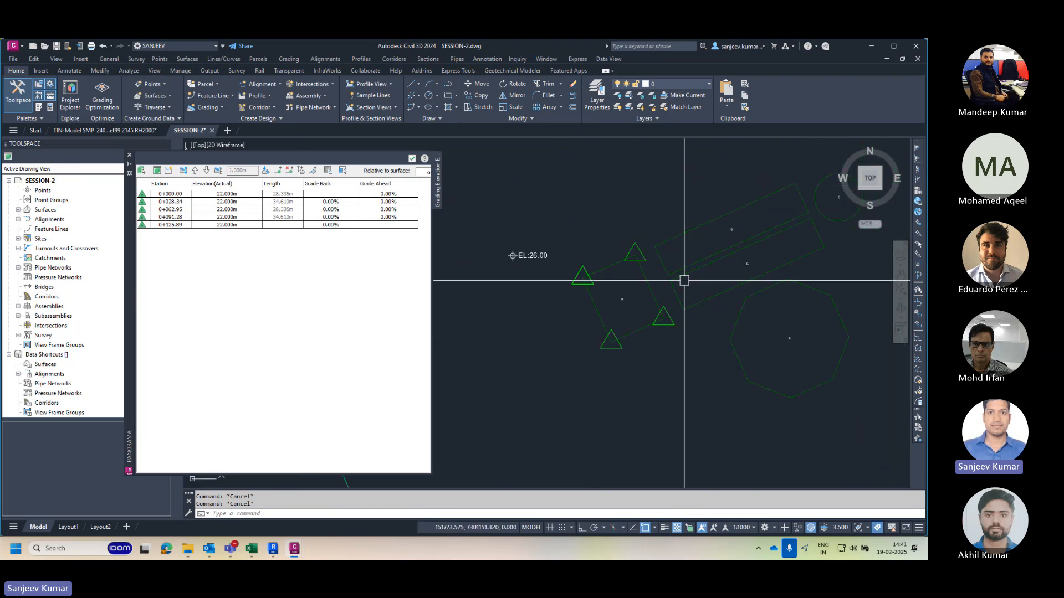
middle_drag(643, 272, 630, 272)
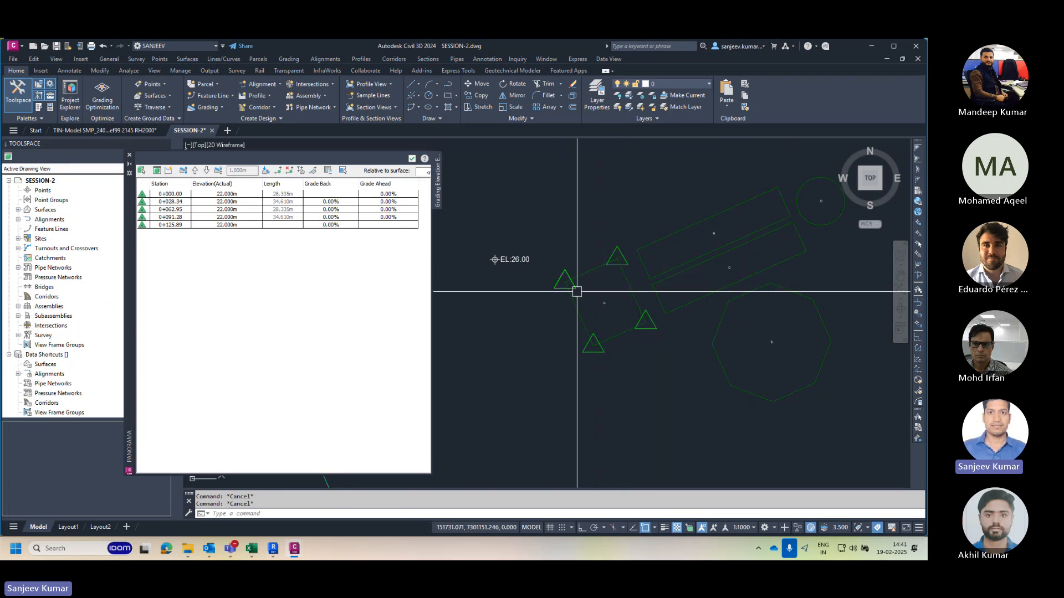
scroll(608, 305, up, 2)
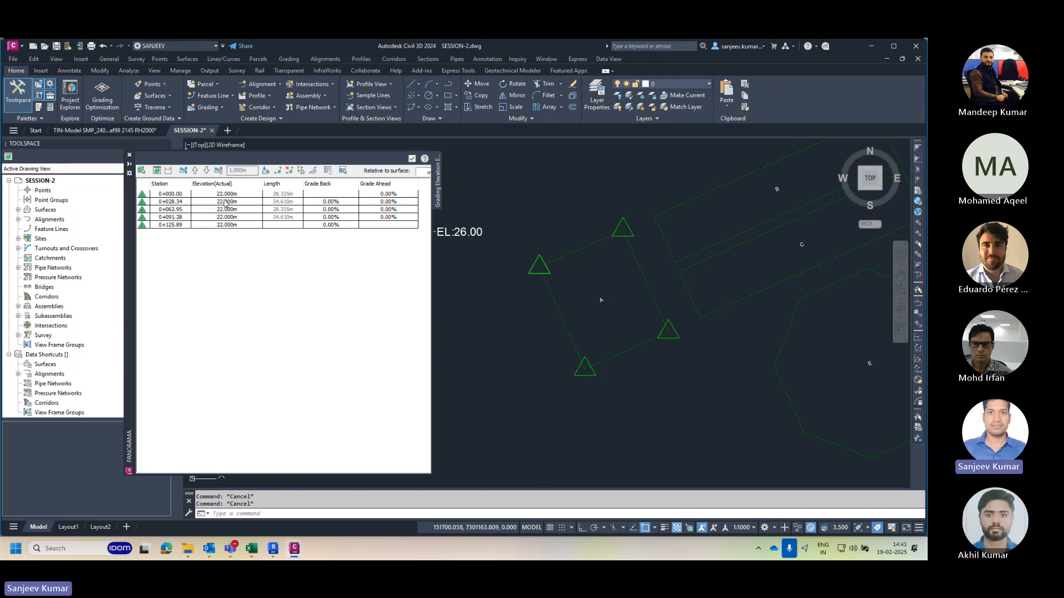
Step: Close the Elevation Editor and briefly highlight pad A's feature line, clearing the selection
click(412, 159)
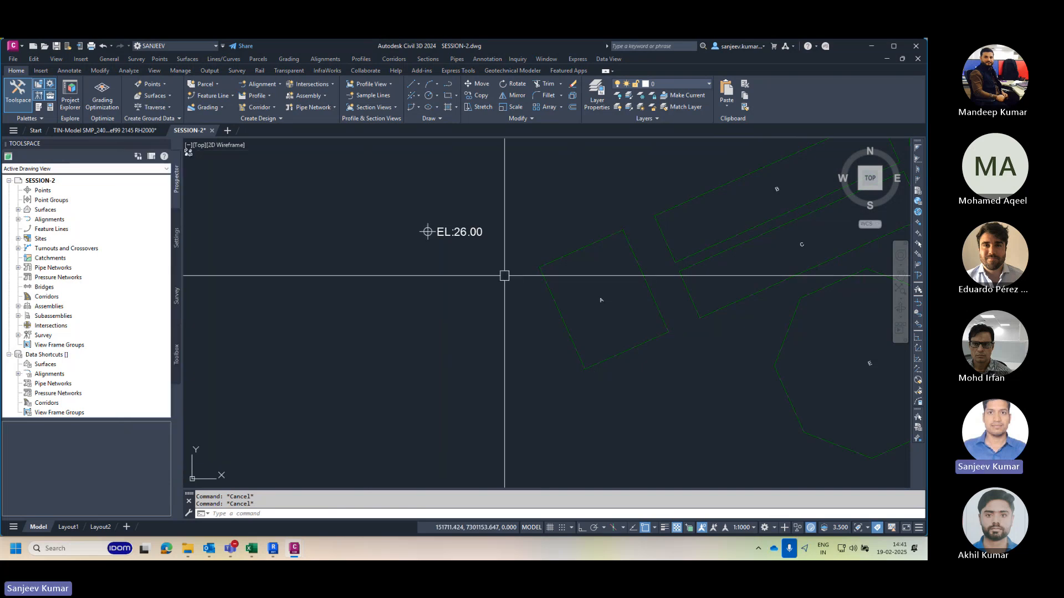
click(548, 266)
middle_drag(591, 244, 527, 244)
key(Escape)
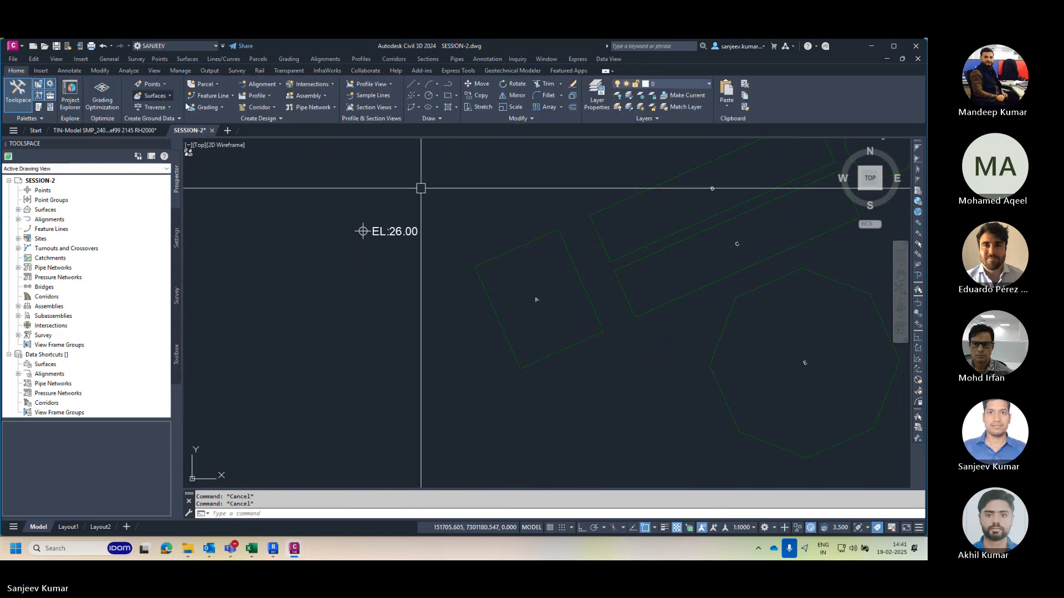
Step: Open the Grading Creation Tools and choose site A for the new grading group
click(211, 113)
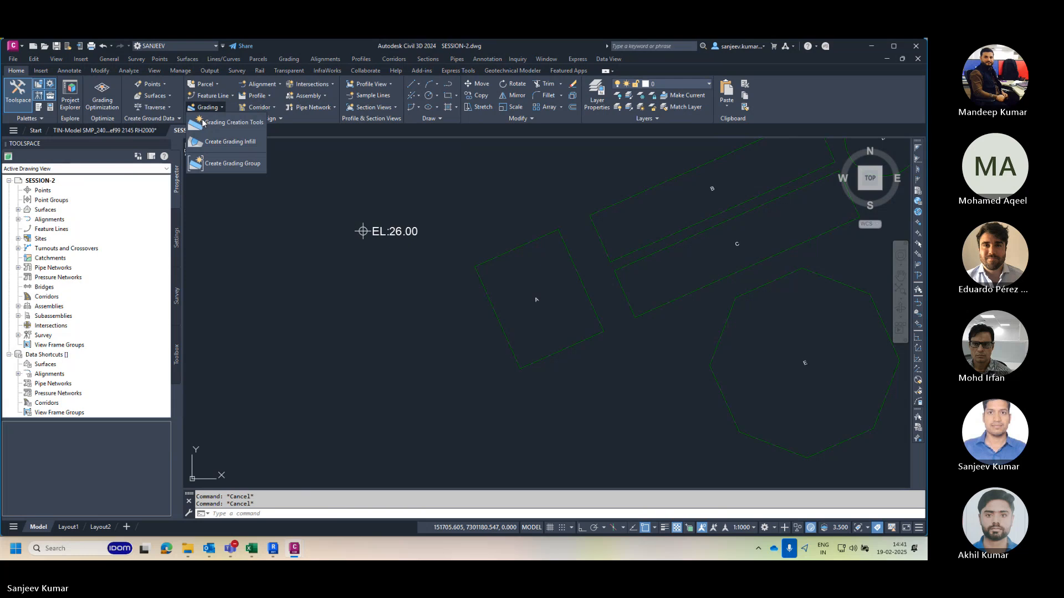
click(247, 128)
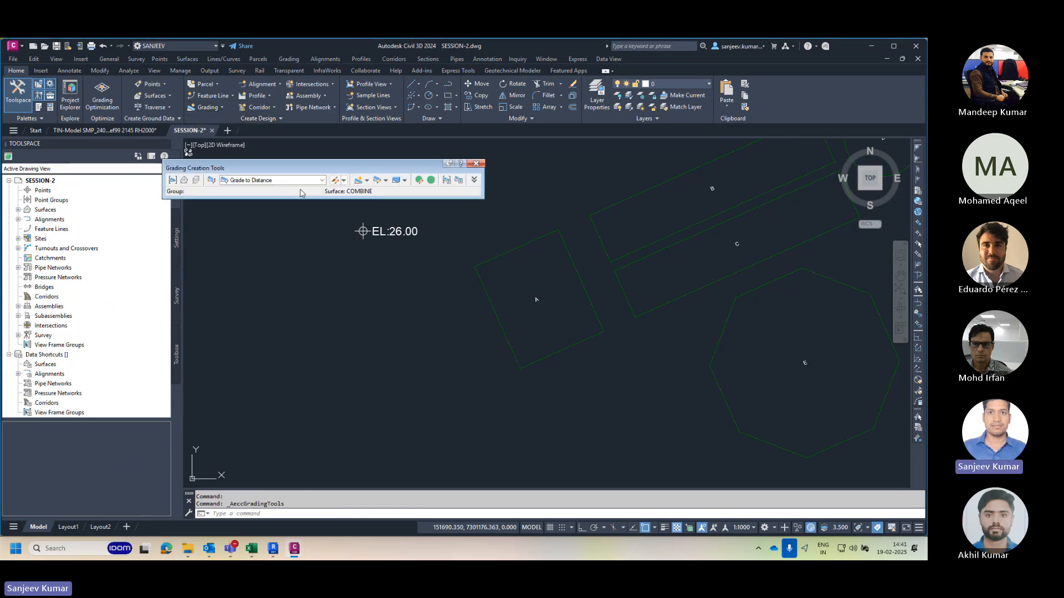
click(173, 181)
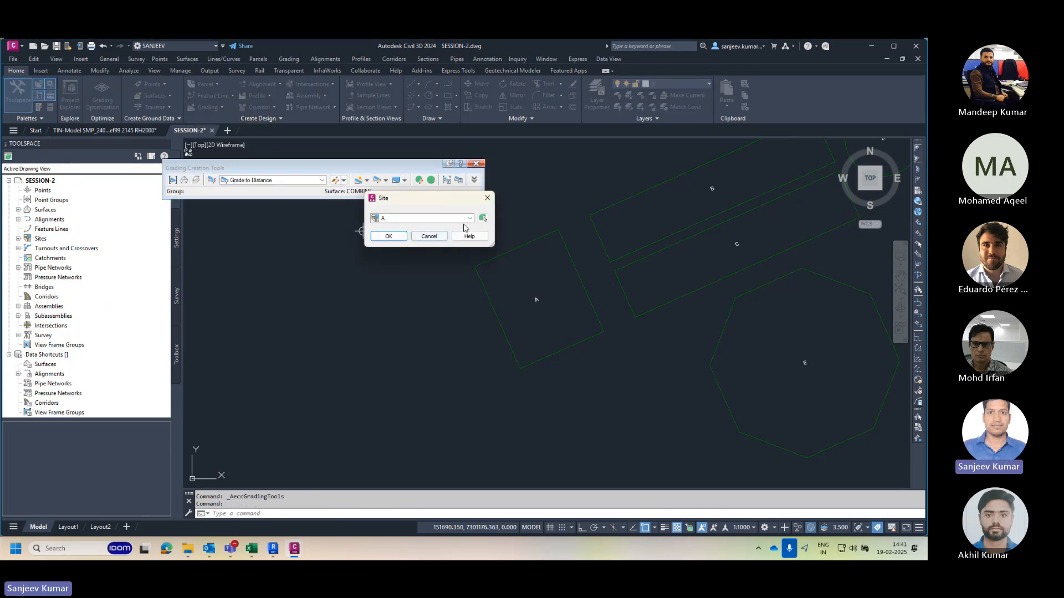
click(469, 219)
click(395, 259)
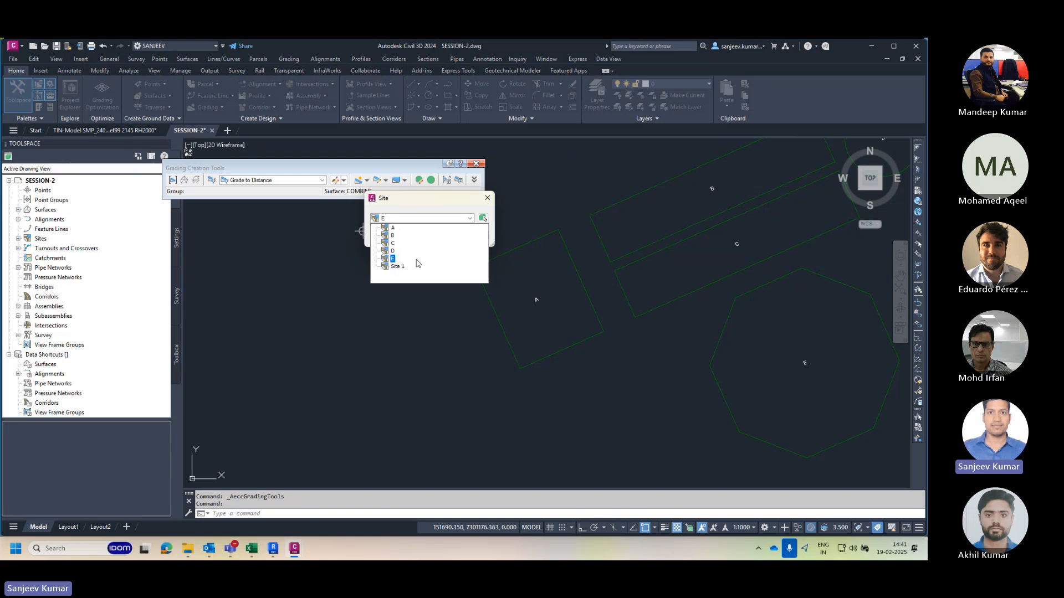
click(392, 228)
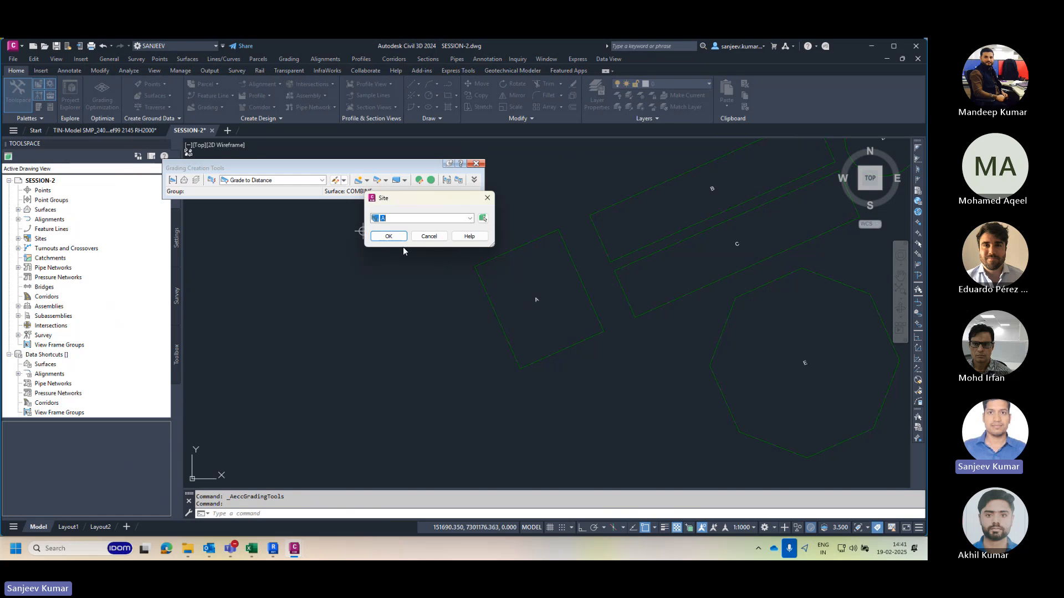
click(387, 236)
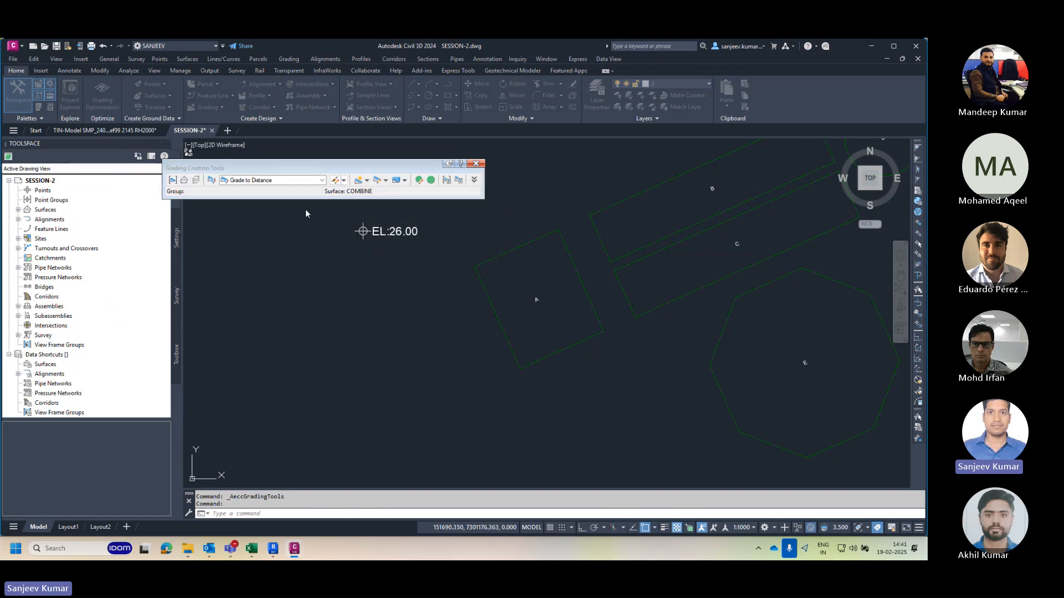
Step: Name the grading group A and confirm COMBINE as its target surface
click(765, 84)
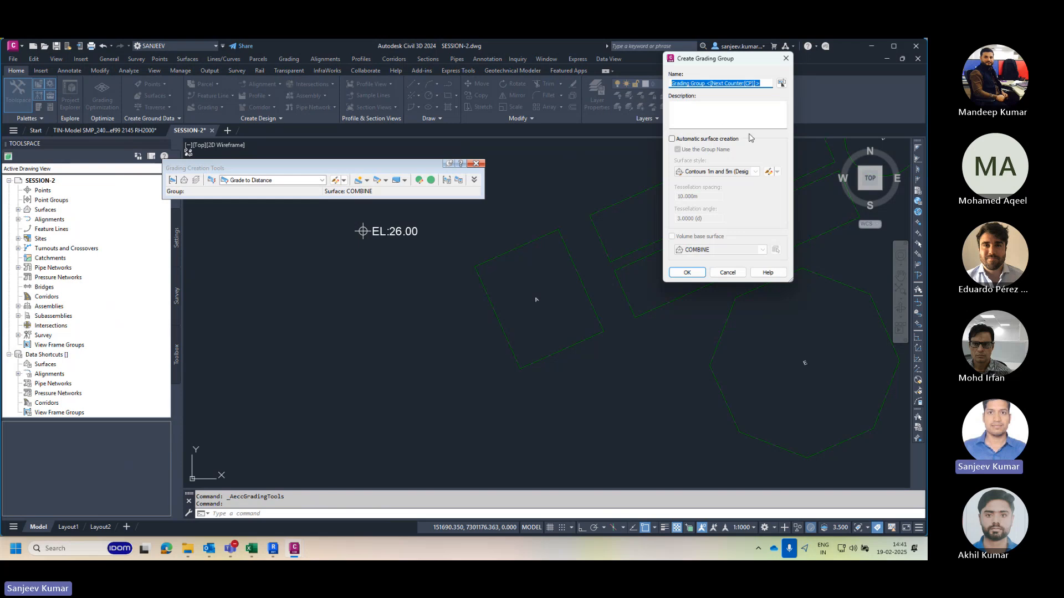
text(A)
click(687, 272)
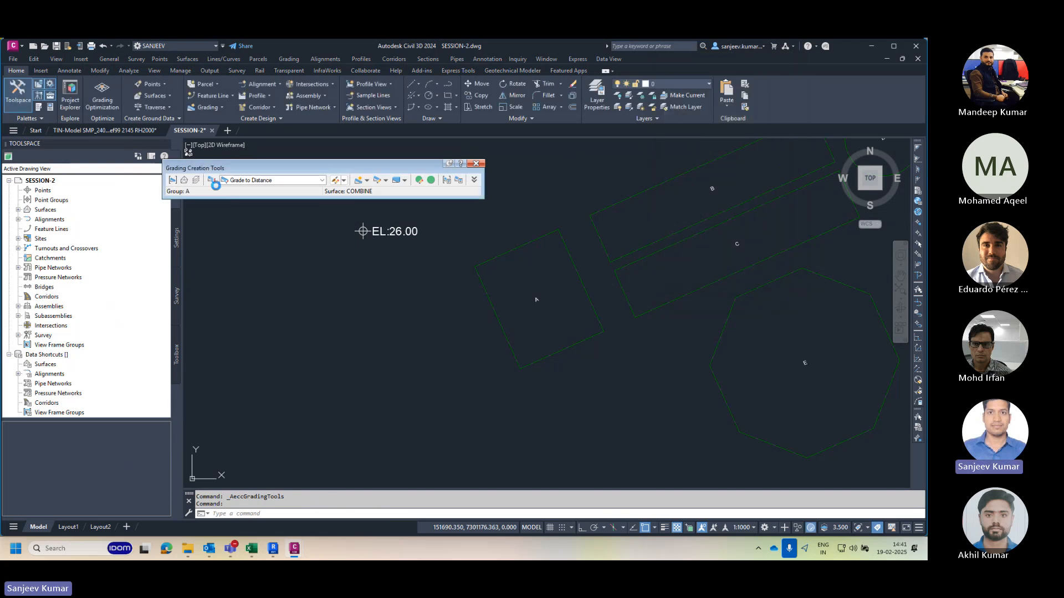
click(212, 180)
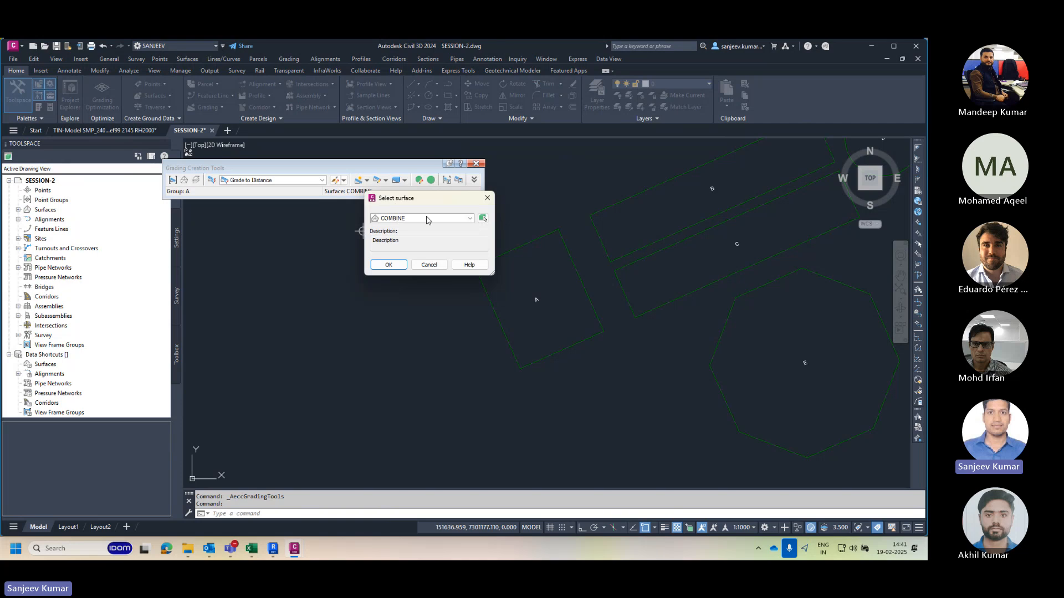
key(Return)
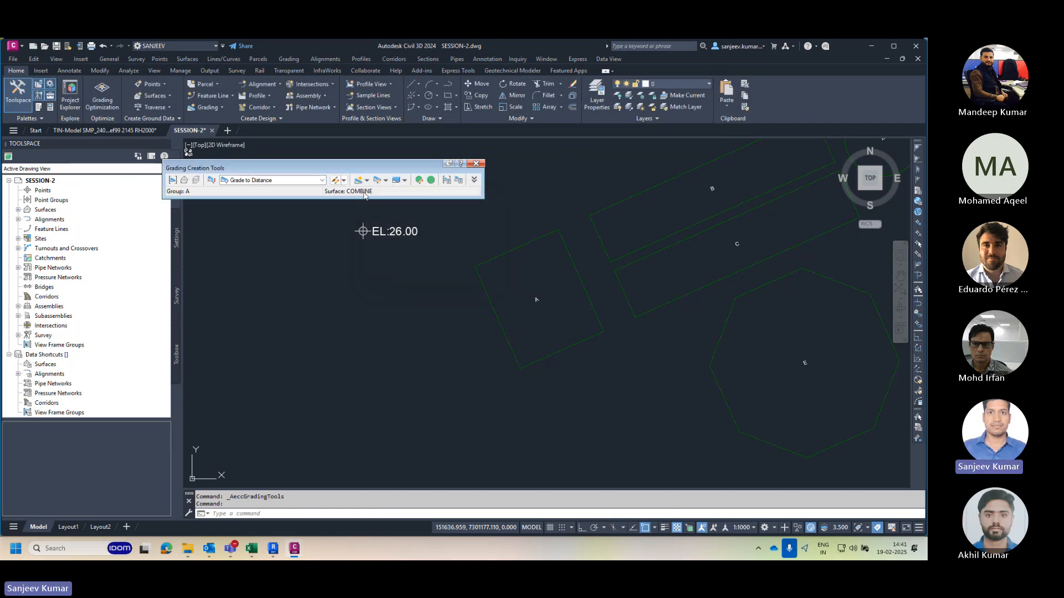
click(367, 180)
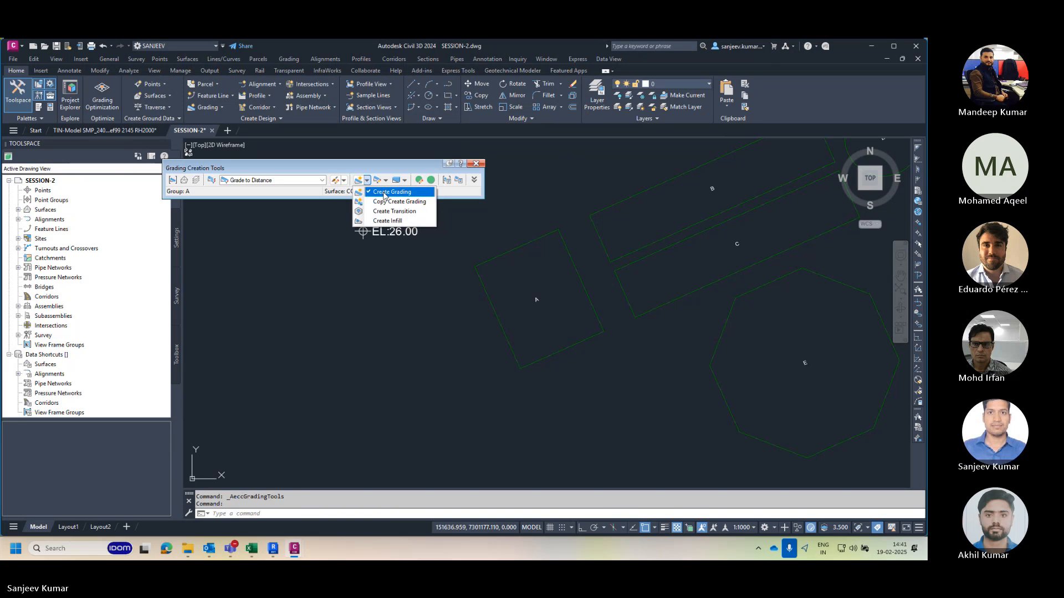
click(391, 192)
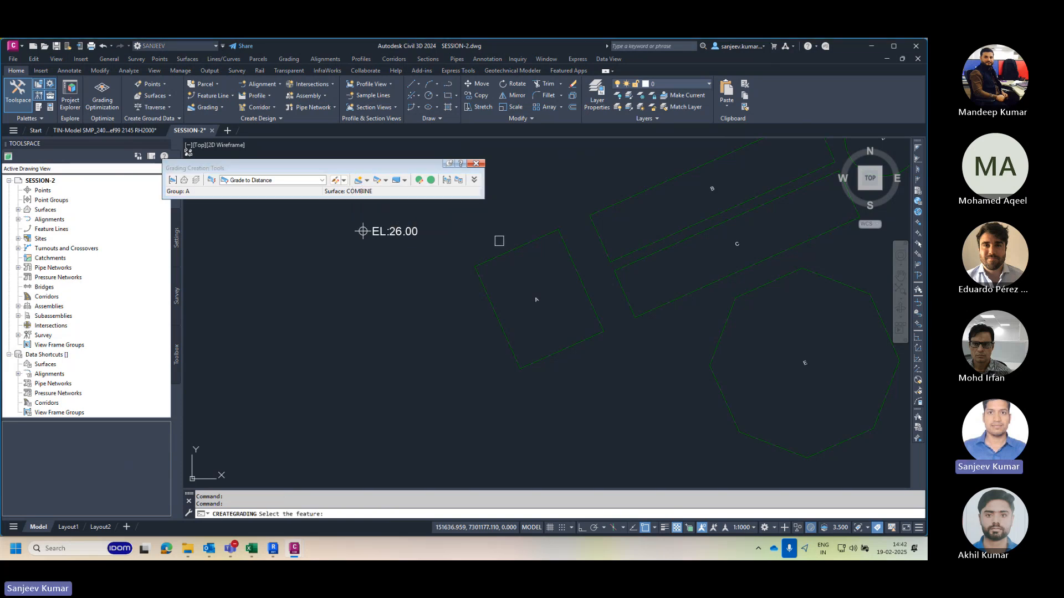
click(504, 255)
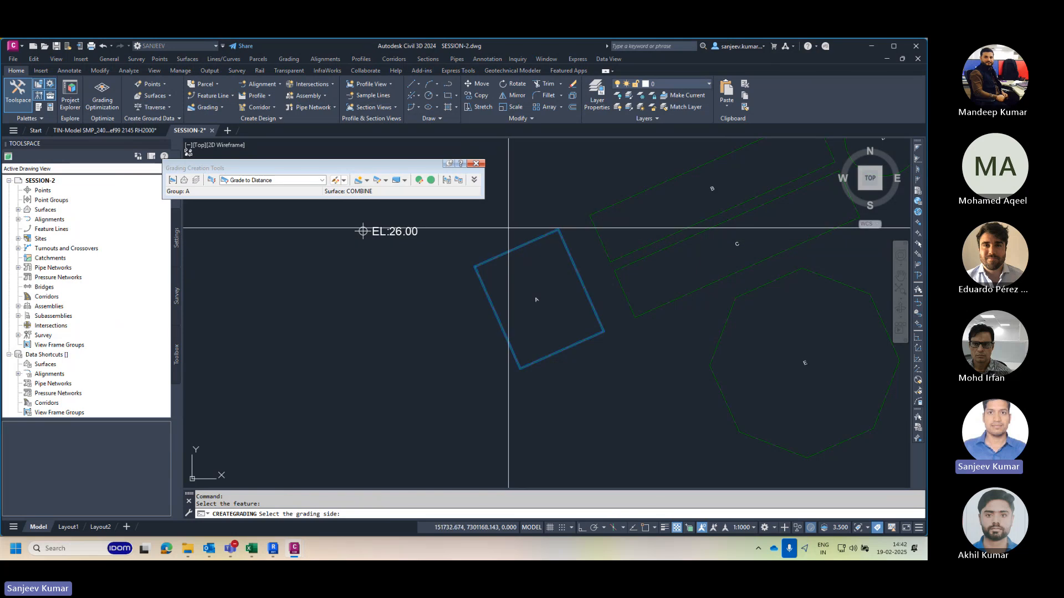
click(477, 238)
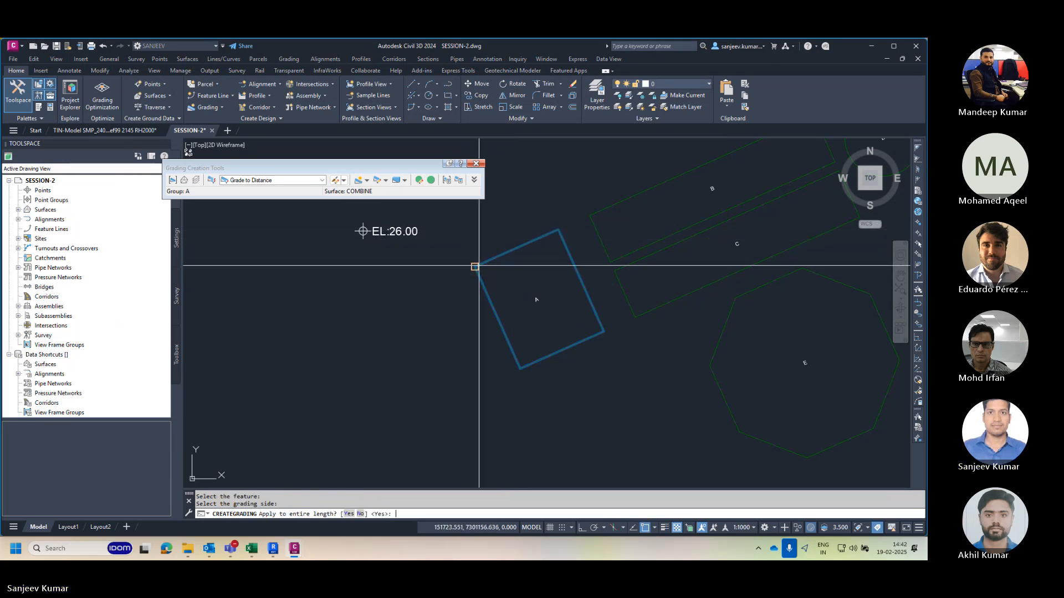
key(Return)
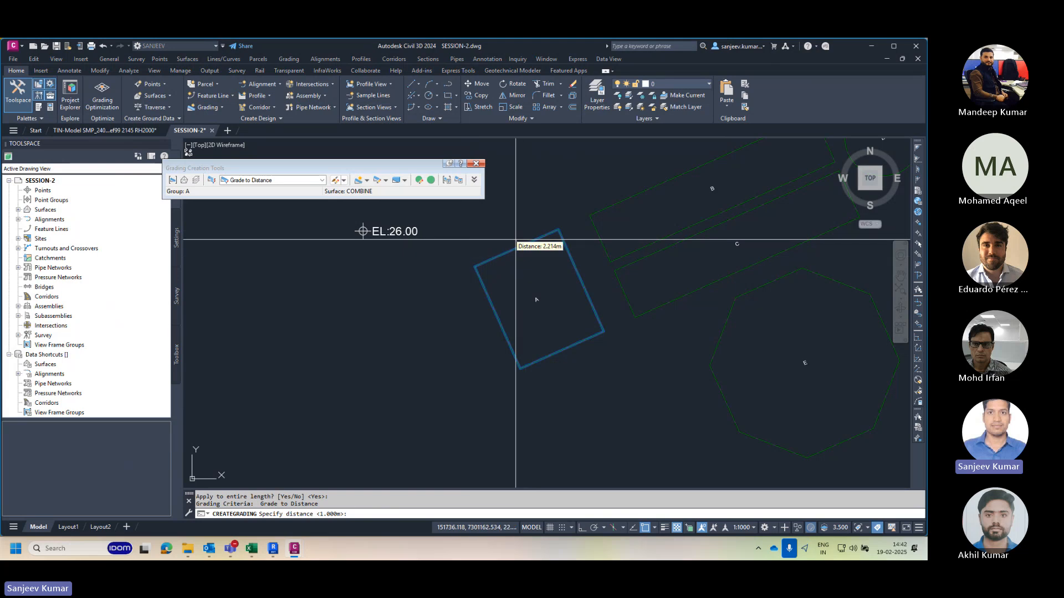
key(Escape)
key(Escape)
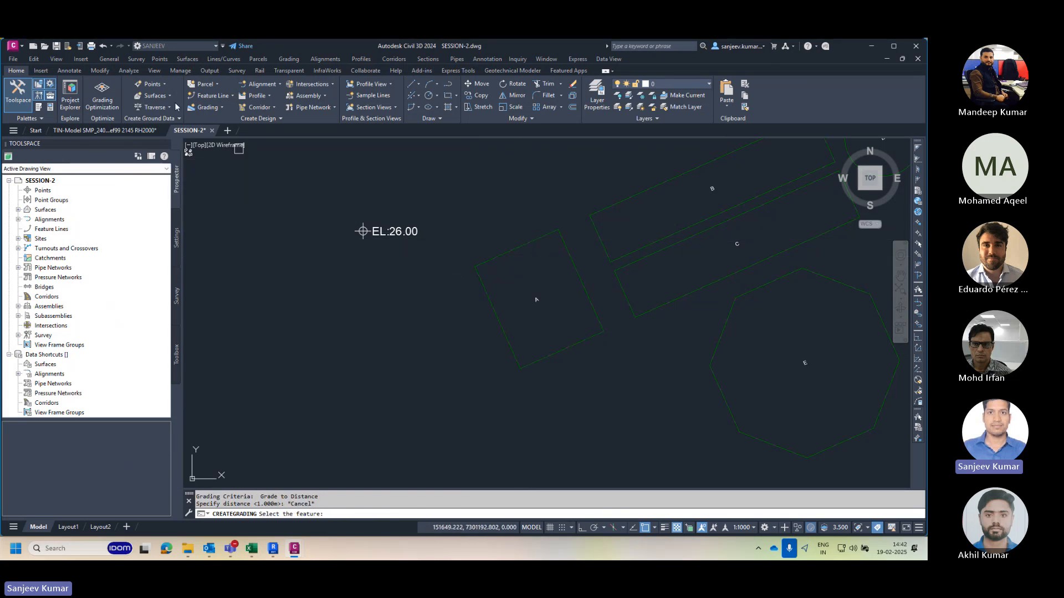
Step: Reopen the Grading Creation Tools and set the grading criteria to Grade to Surface
click(219, 108)
click(222, 138)
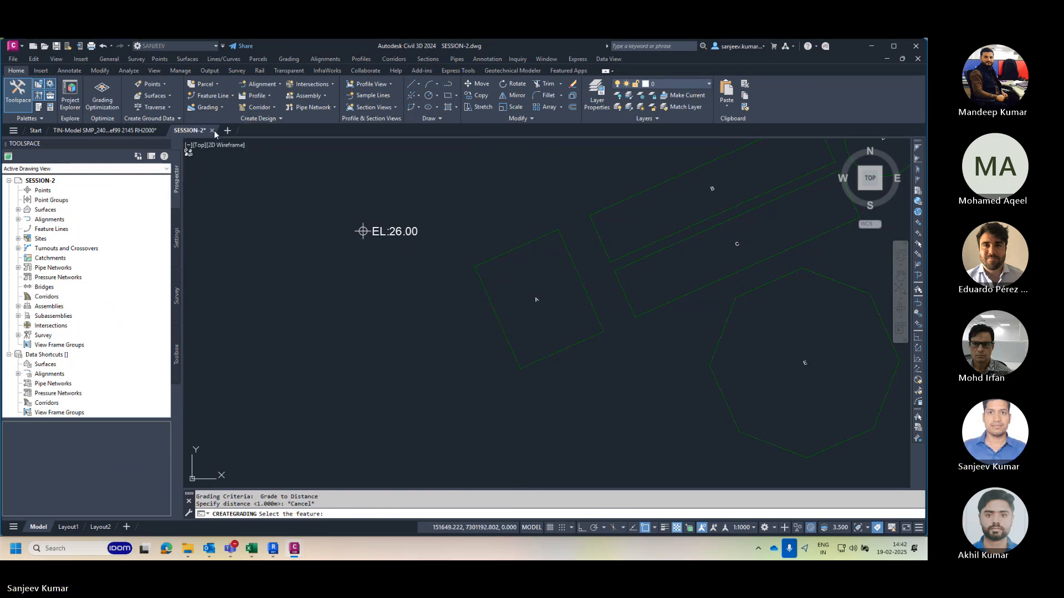
click(314, 182)
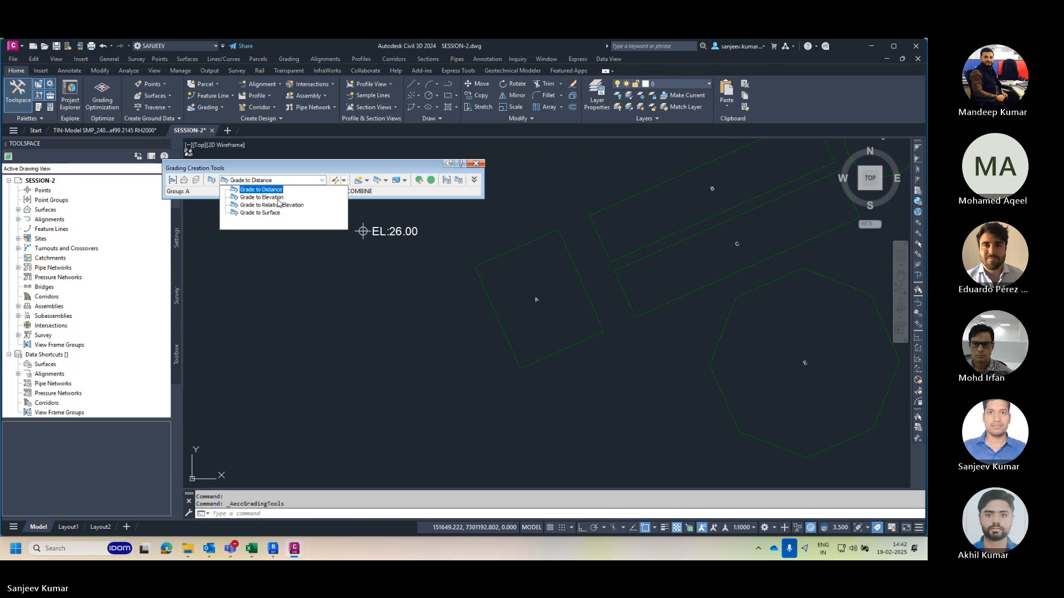
click(276, 216)
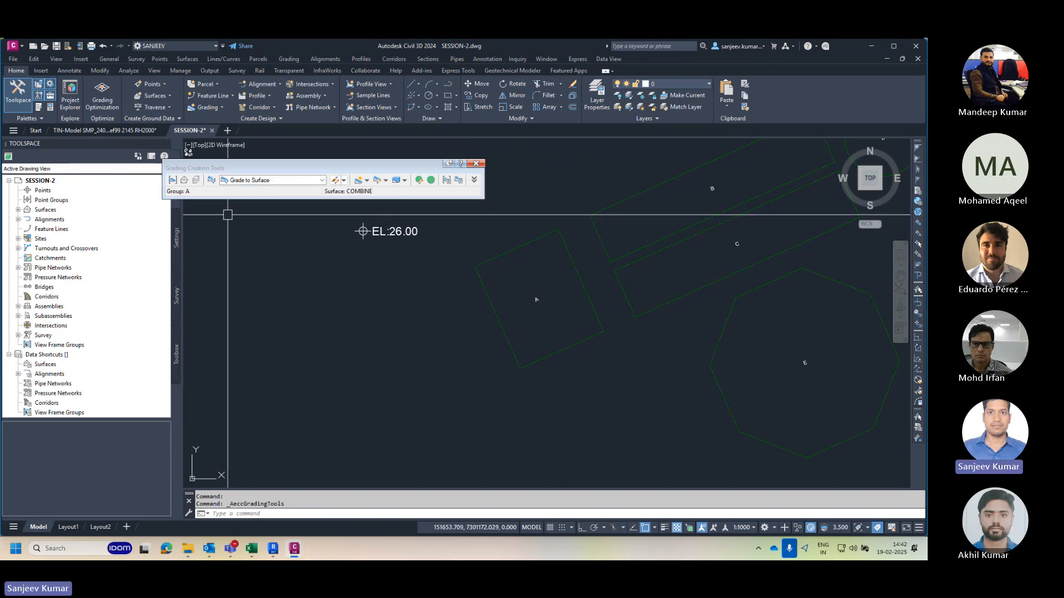
Step: Grade pad A's feature line outward to the COMBINE surface along its entire length, with cut and fill slopes of 2.00:1
click(335, 180)
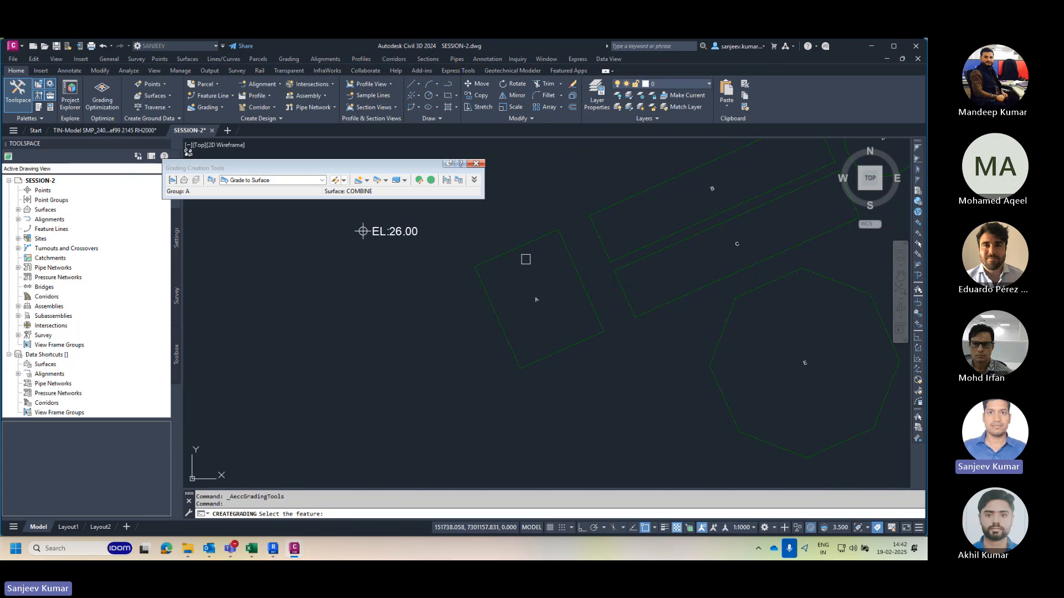
click(500, 255)
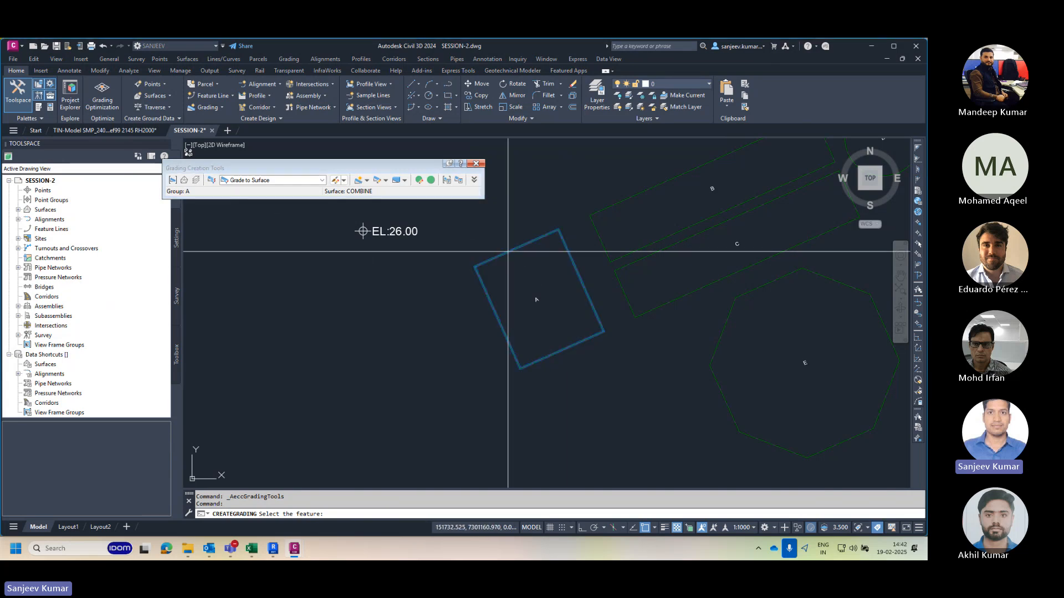
click(510, 224)
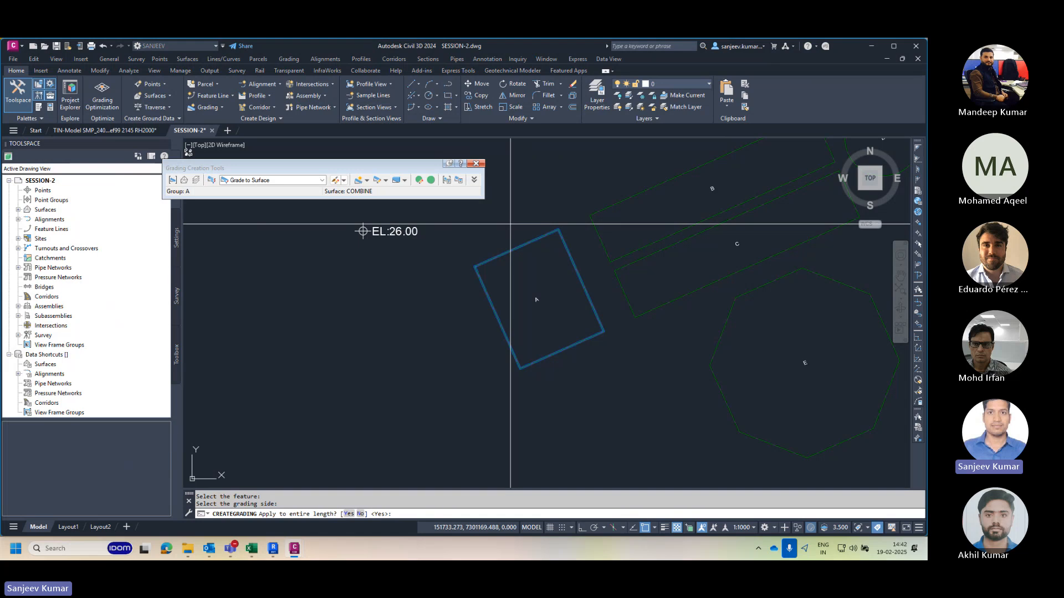
key(Return)
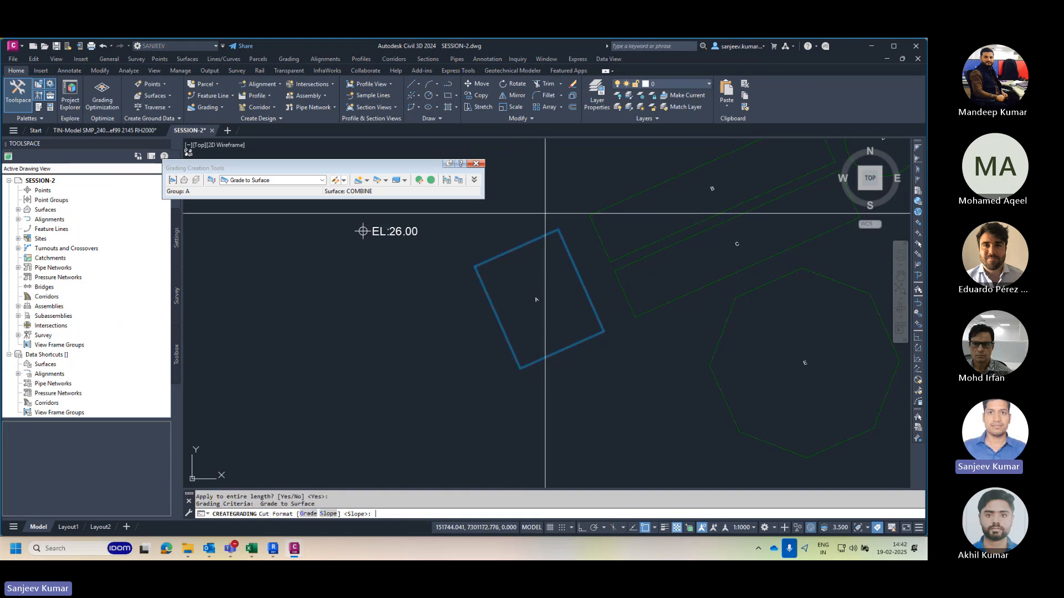
key(Return)
key(Return)
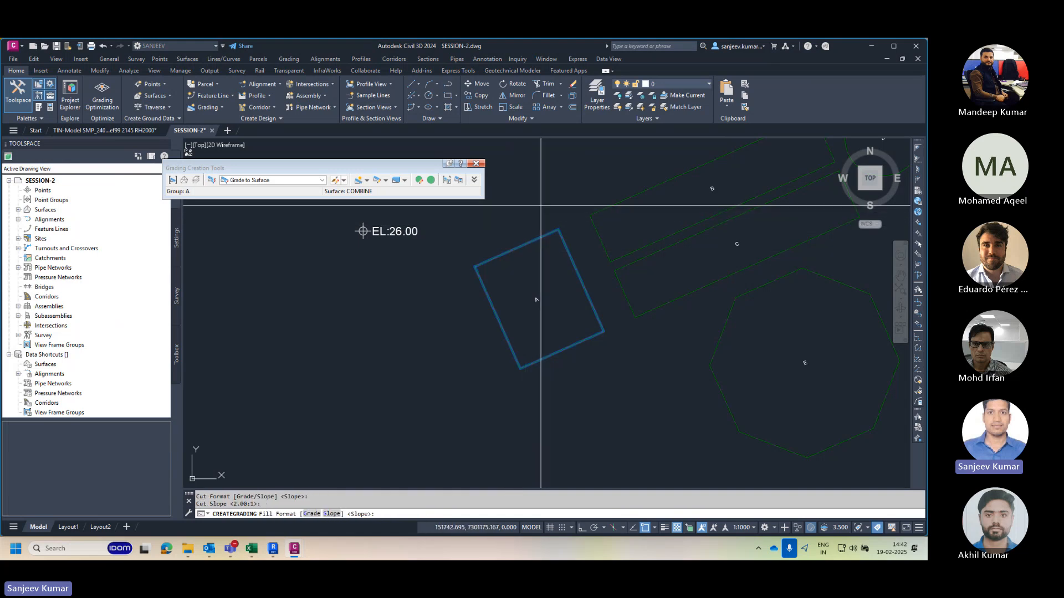
key(Return)
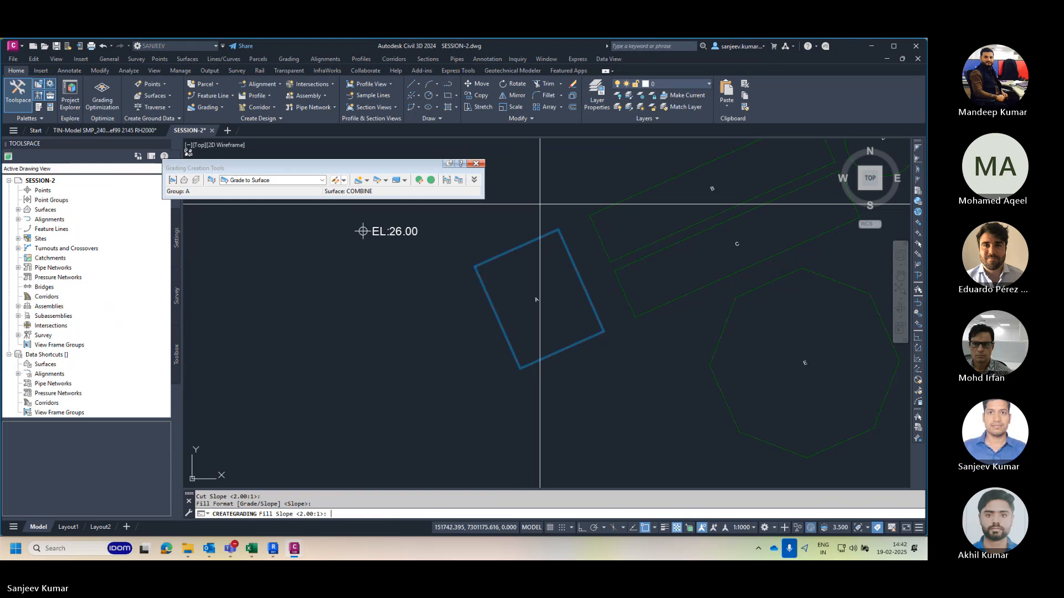
key(Return)
scroll(480, 258, down, 2)
mouse_move(479, 258)
middle_down()
mouse_move(386, 244)
mouse_move(408, 310)
middle_up()
scroll(476, 305, up, 4)
mouse_move(477, 305)
middle_down()
mouse_move(477, 261)
mouse_move(488, 264)
middle_up()
scroll(410, 344, down, 2)
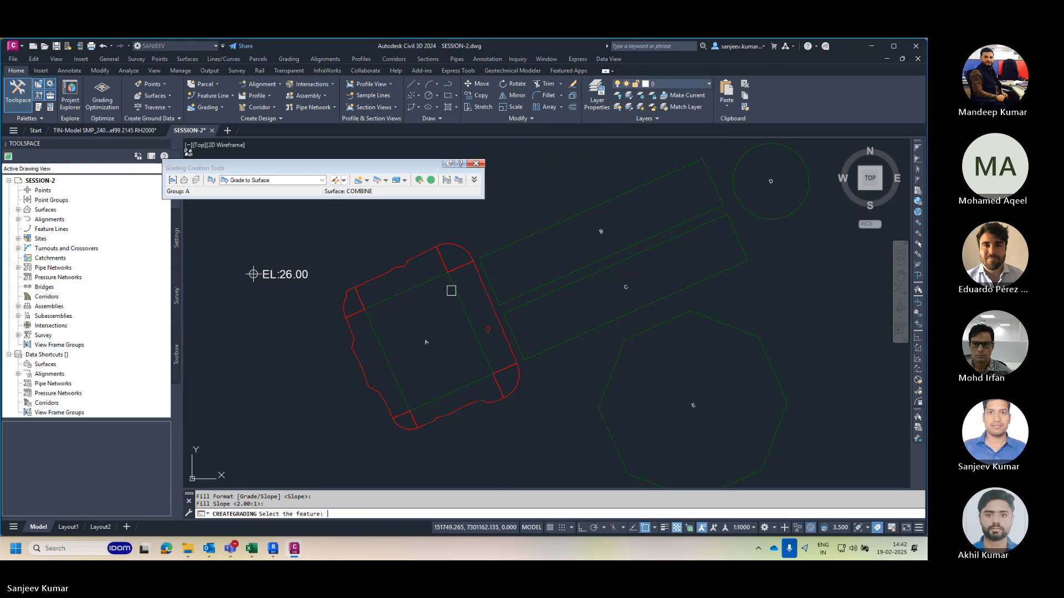
click(452, 291)
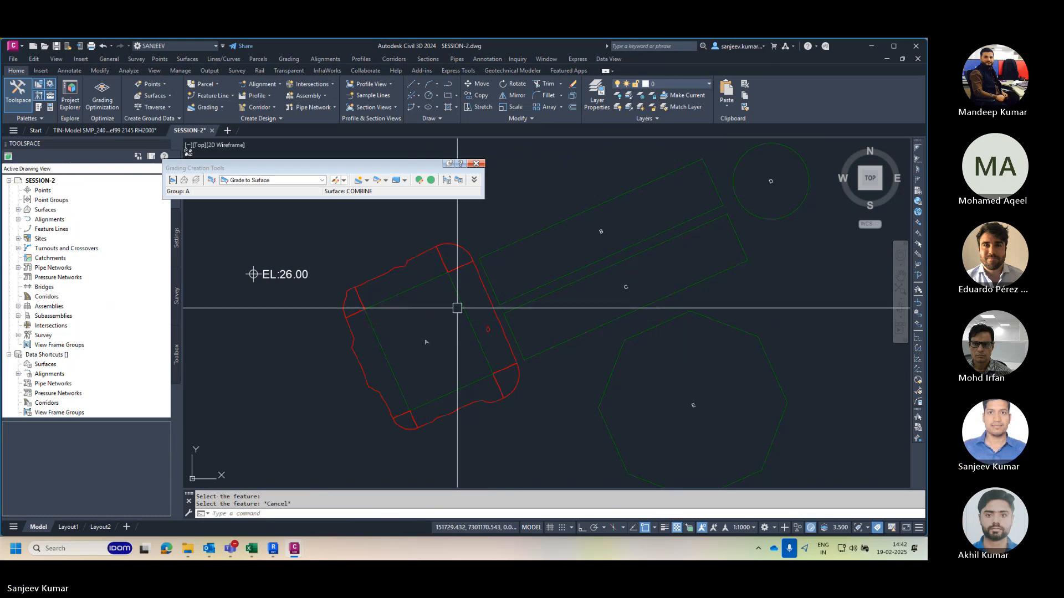
Step: Create a grading infill inside pad A's feature line and end the command
click(367, 181)
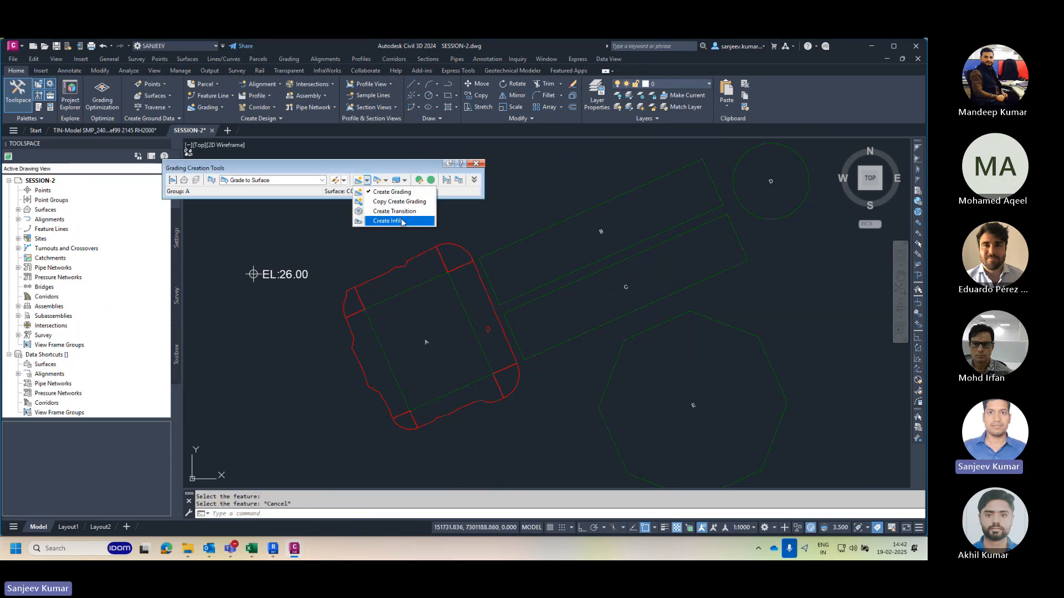
click(399, 221)
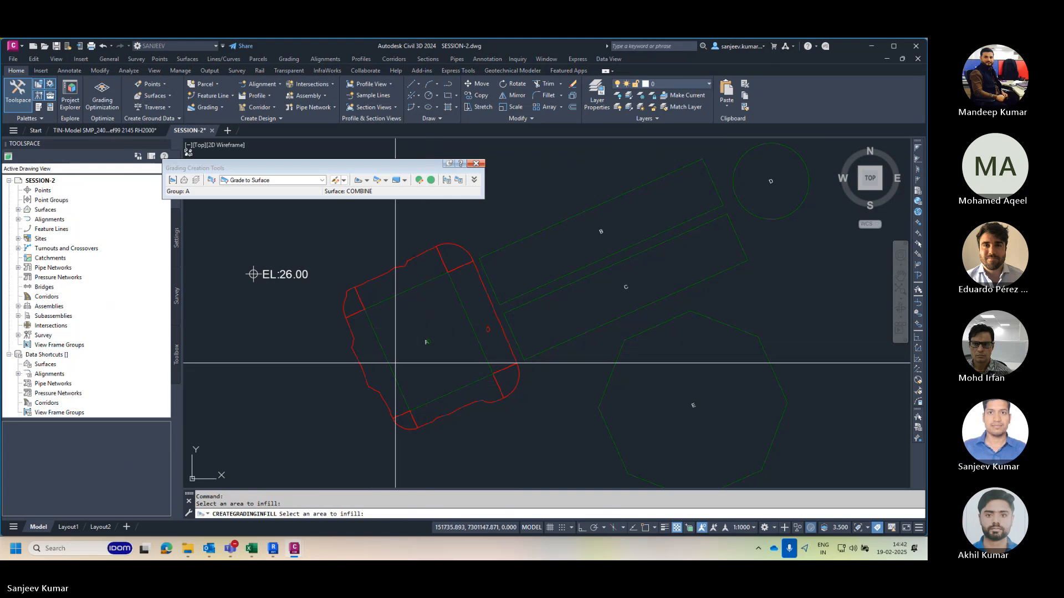
key(Escape)
key(Escape)
scroll(440, 356, down, 3)
scroll(471, 310, up, 3)
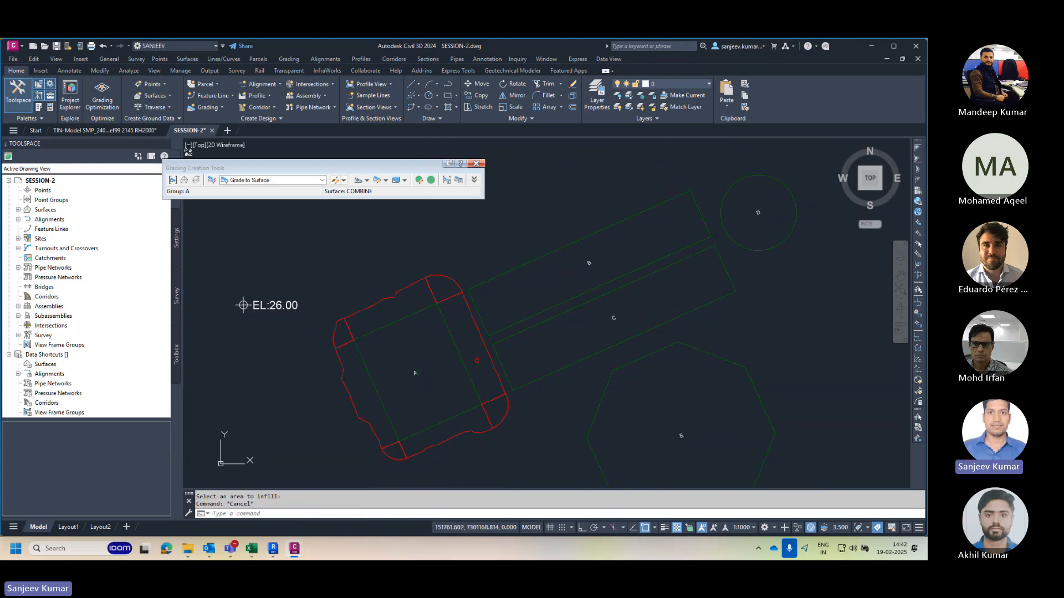
click(492, 277)
key(Escape)
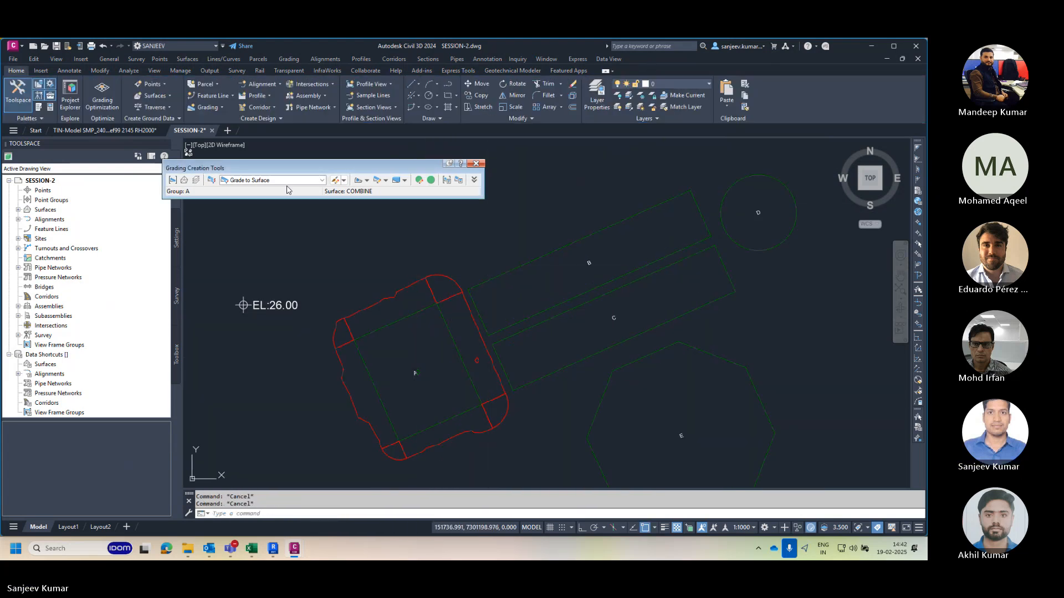
Step: Create a grading group named B in site B and make it the active group
click(173, 180)
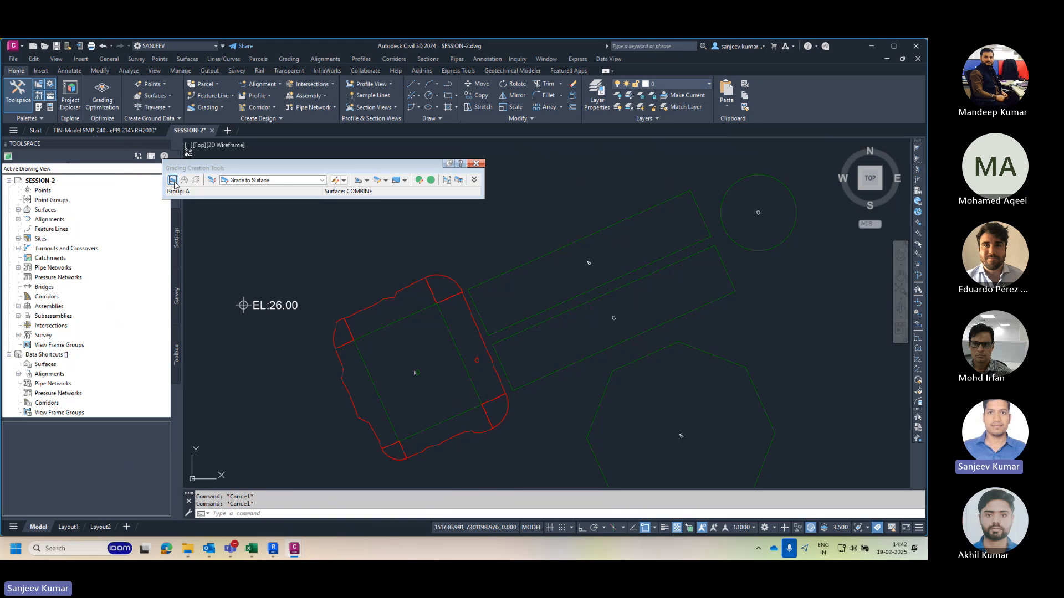
click(254, 228)
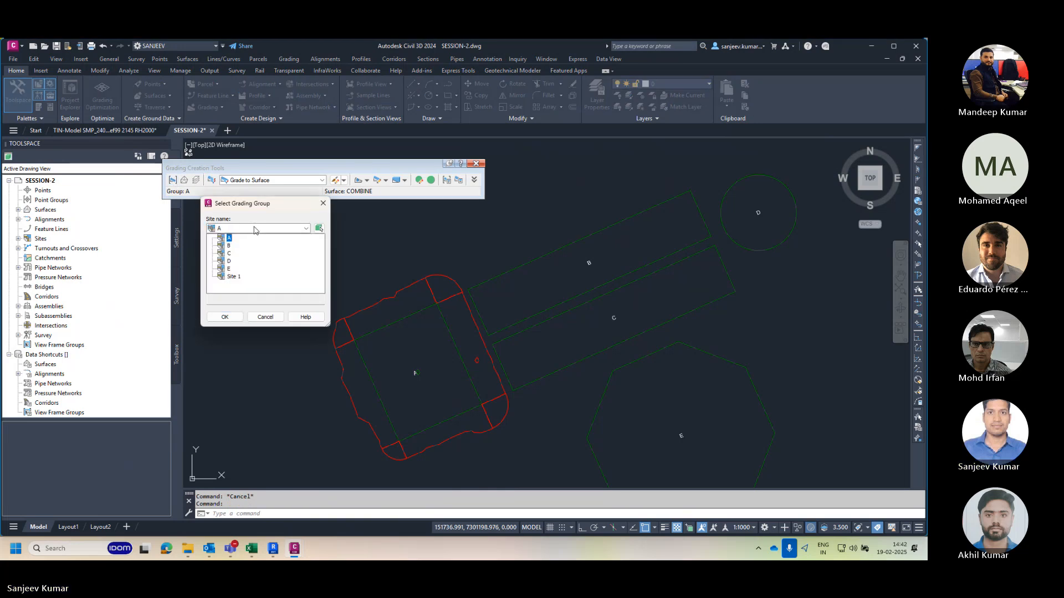
click(228, 246)
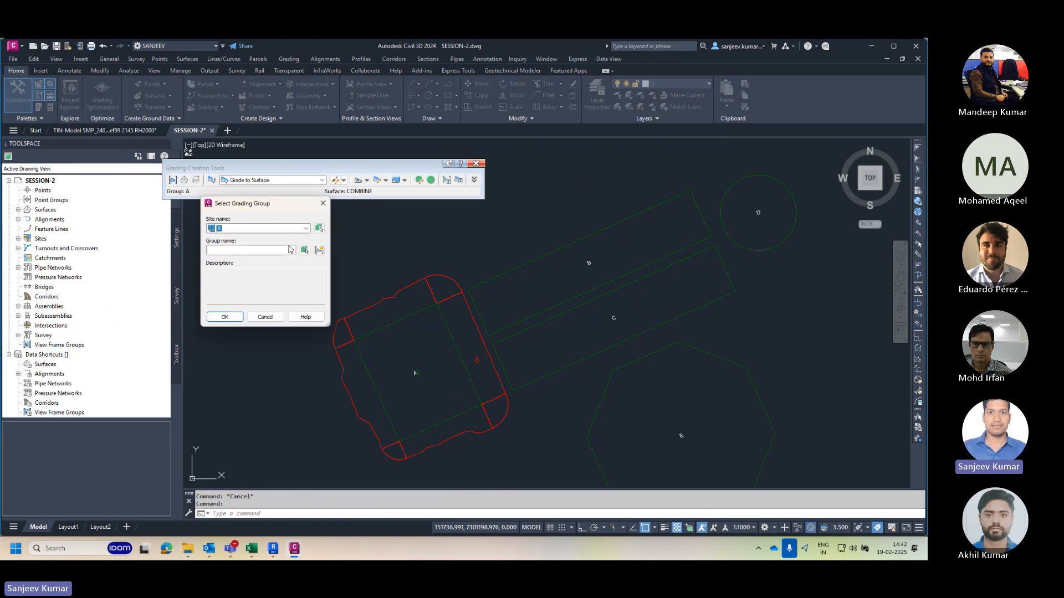
click(319, 251)
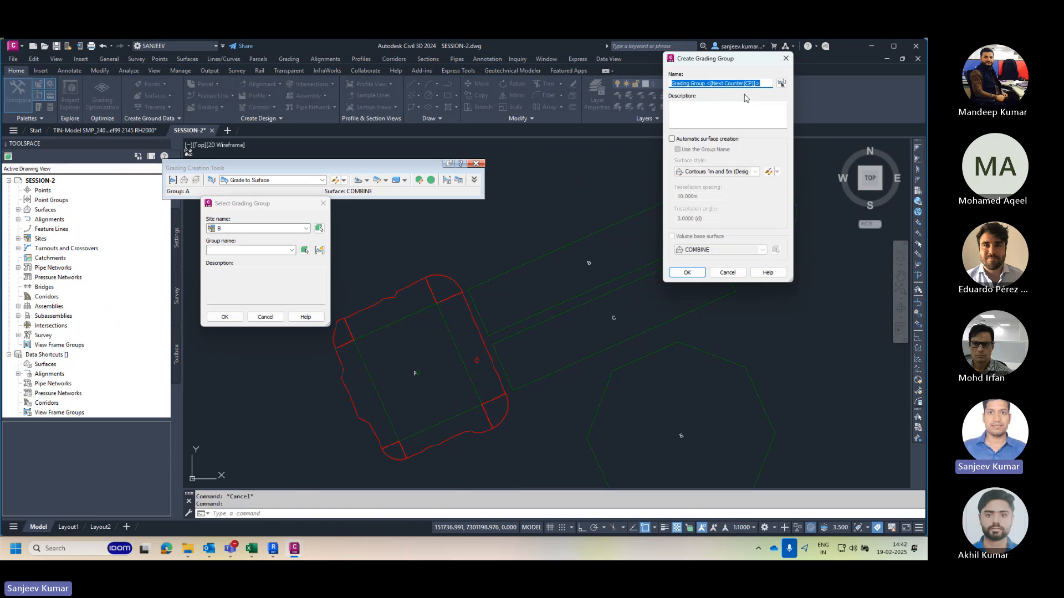
click(687, 272)
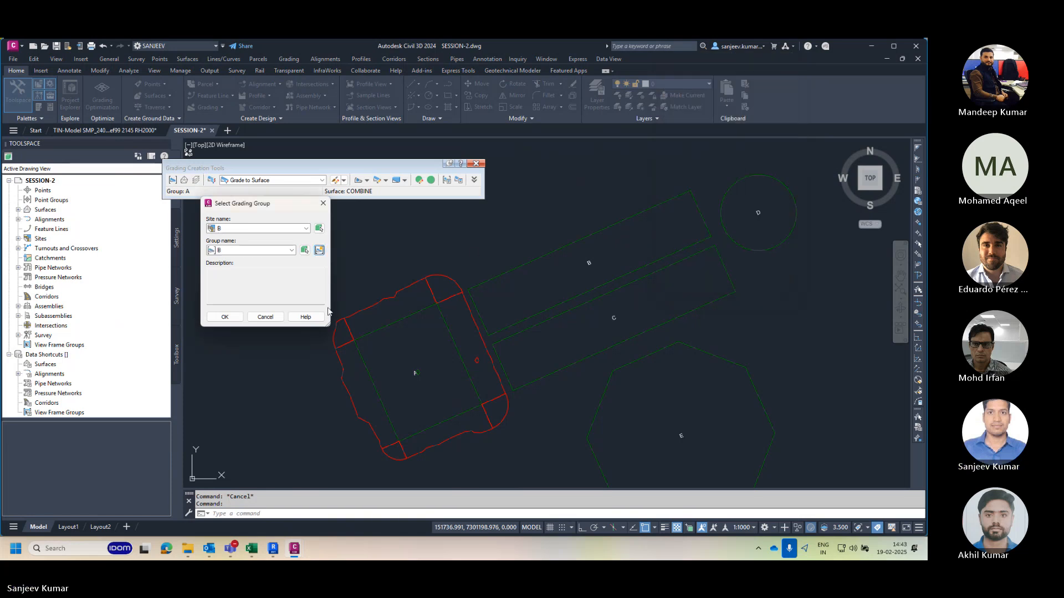
click(225, 317)
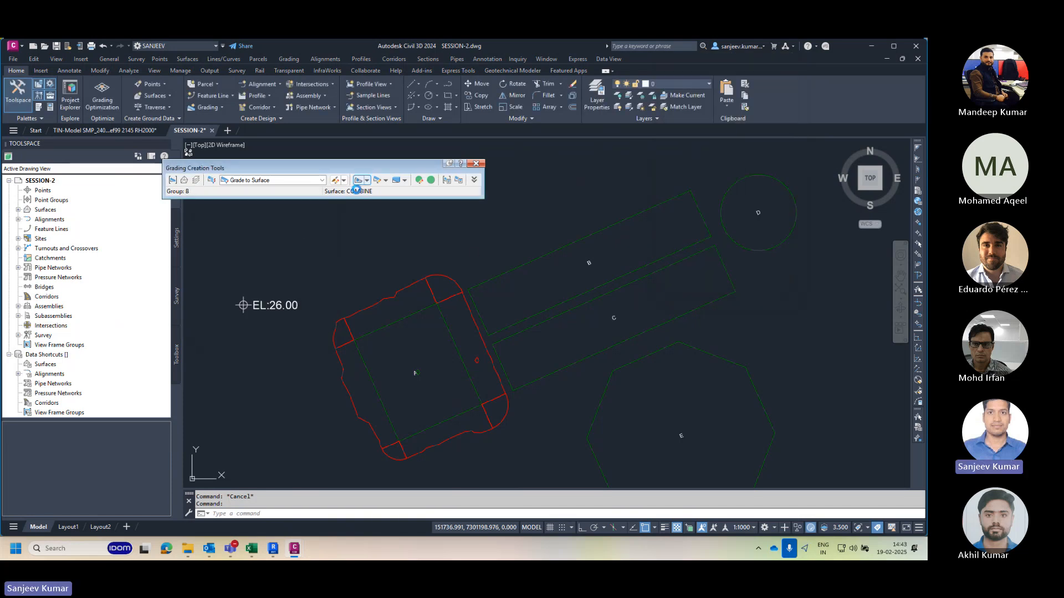
Step: Grade pad B's feature line outward to the COMBINE surface along its entire length, with 2.00:1 cut and fill slopes
click(366, 180)
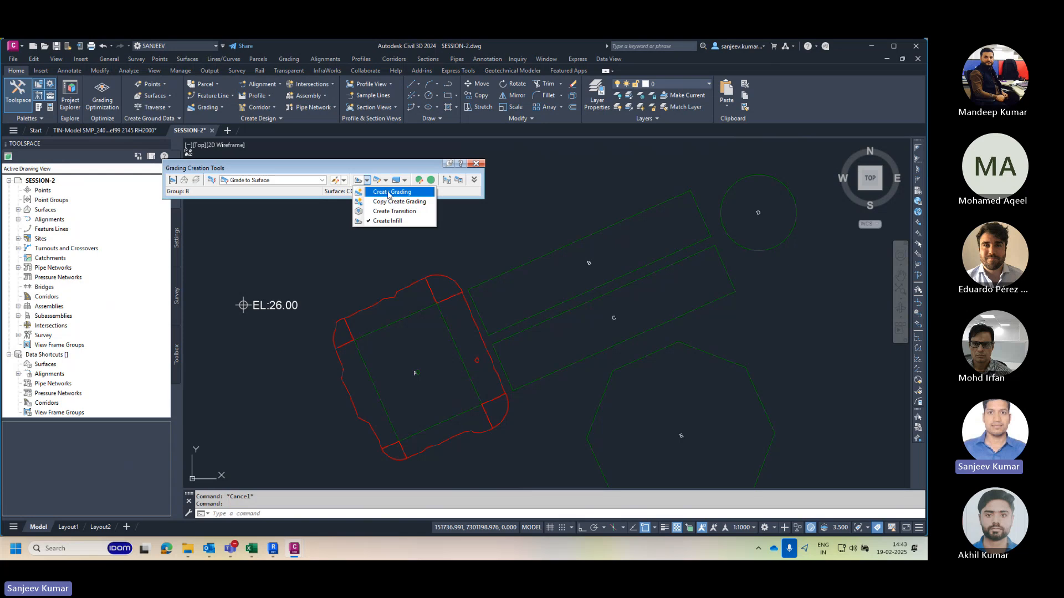
click(390, 192)
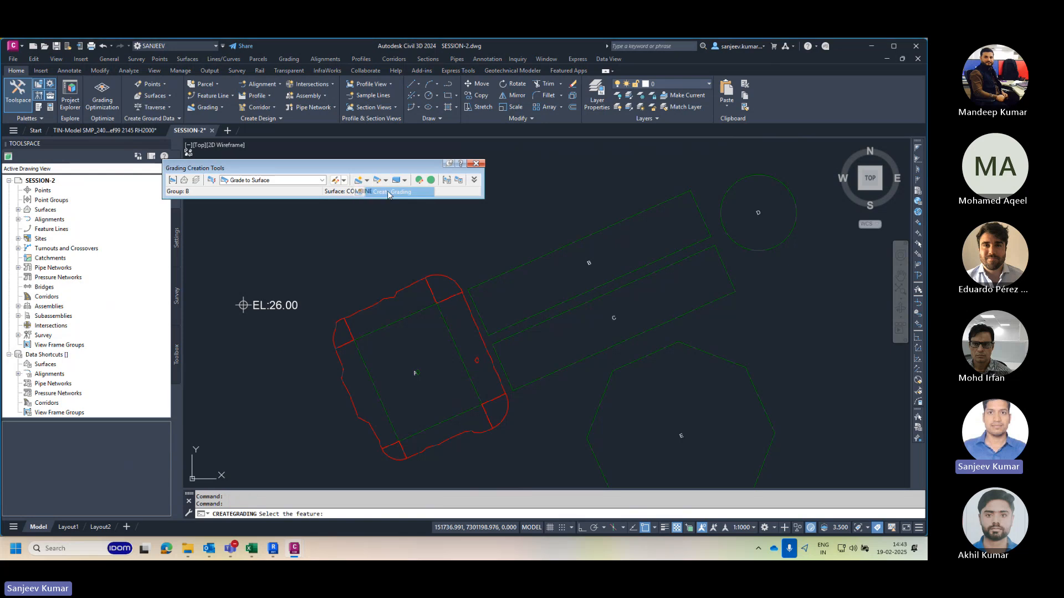
click(514, 268)
click(506, 237)
key(Return)
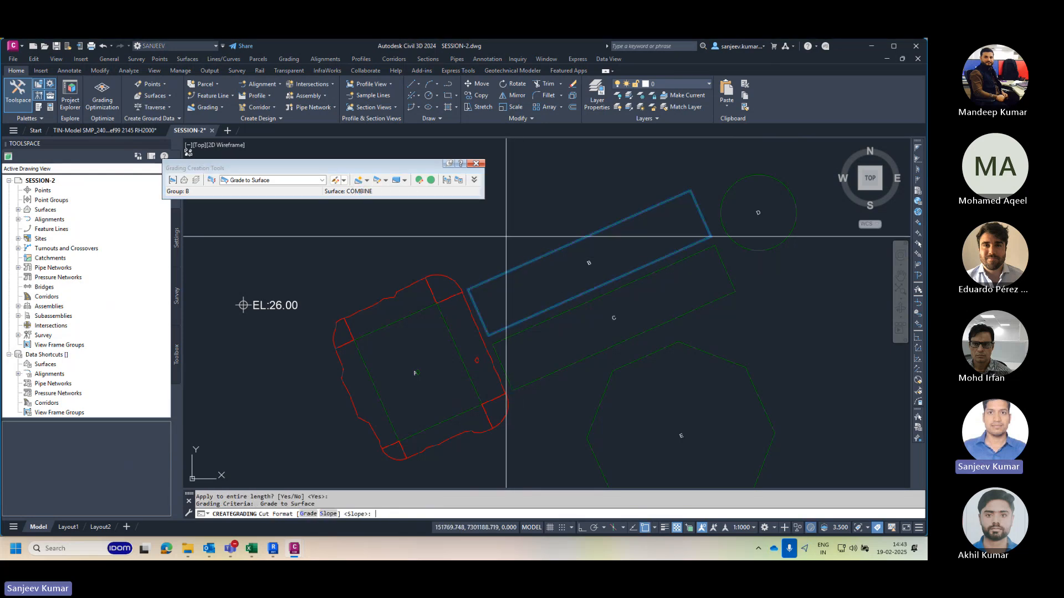
key(Return)
key(Return)
key(Return)
key(Return)
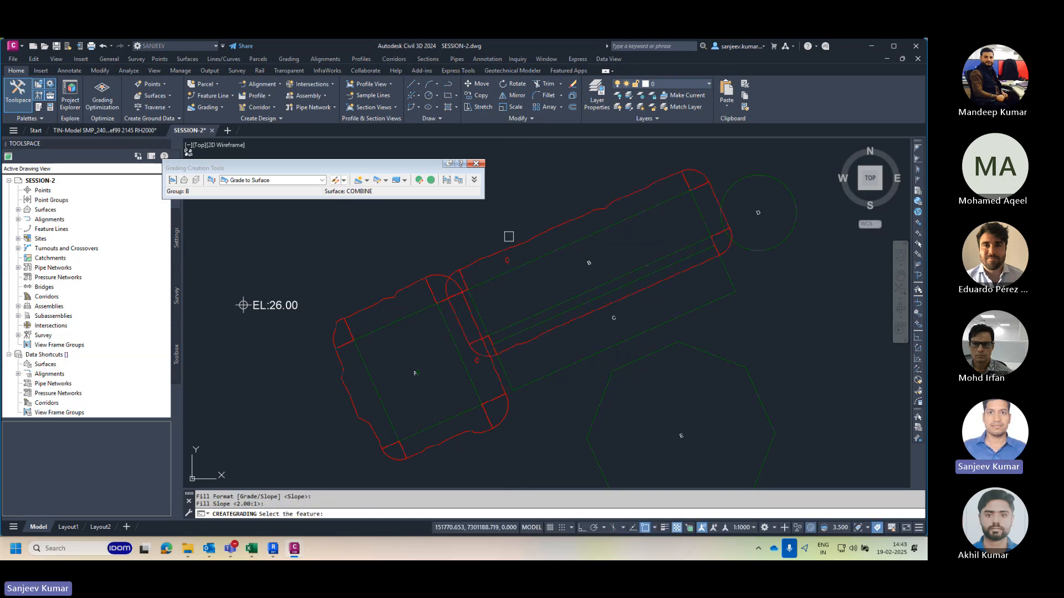
middle_drag(582, 267, 501, 248)
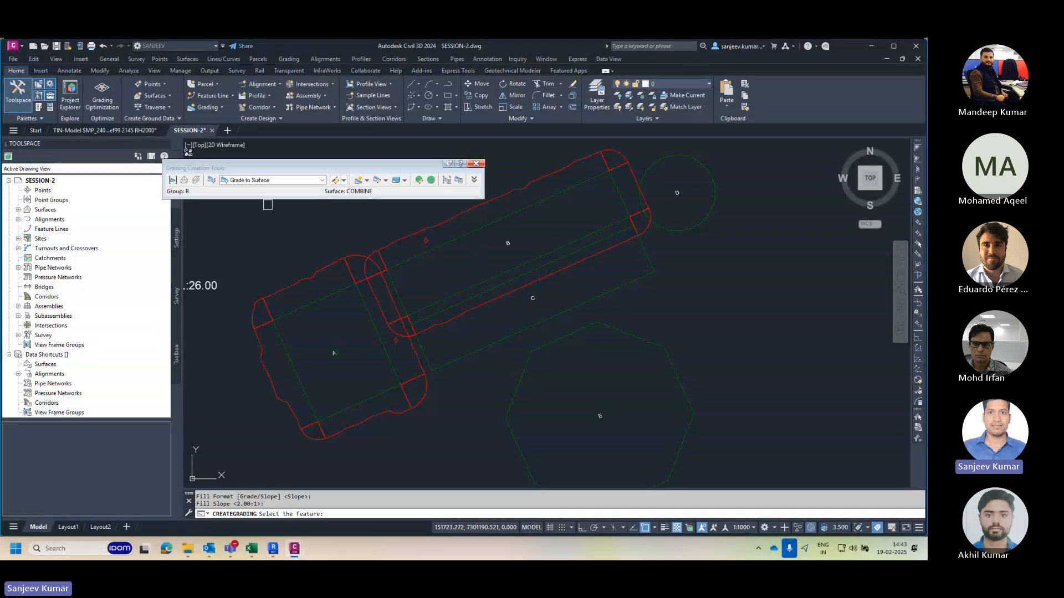
click(174, 180)
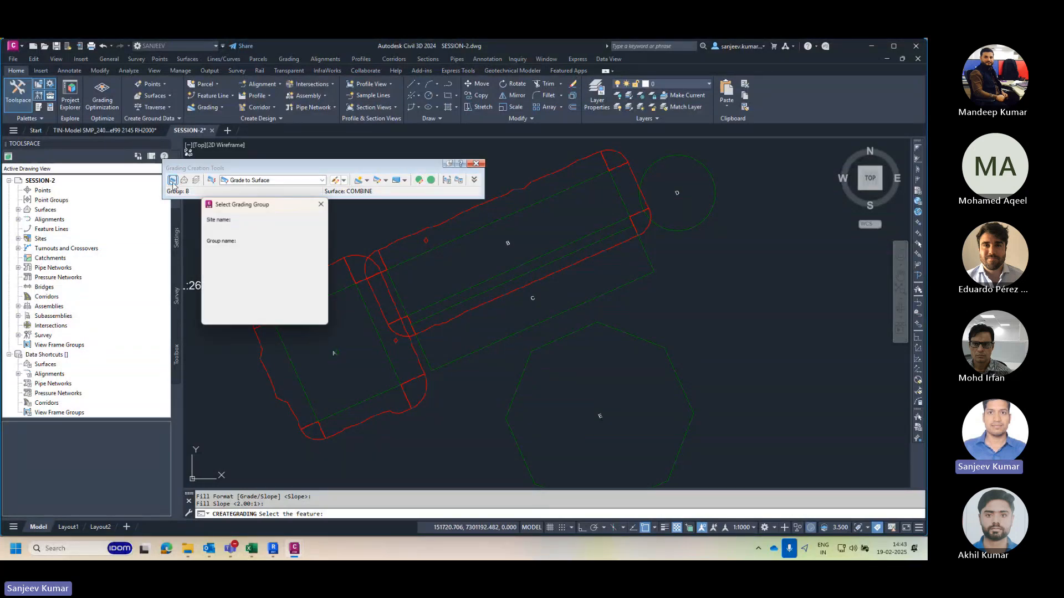
click(248, 229)
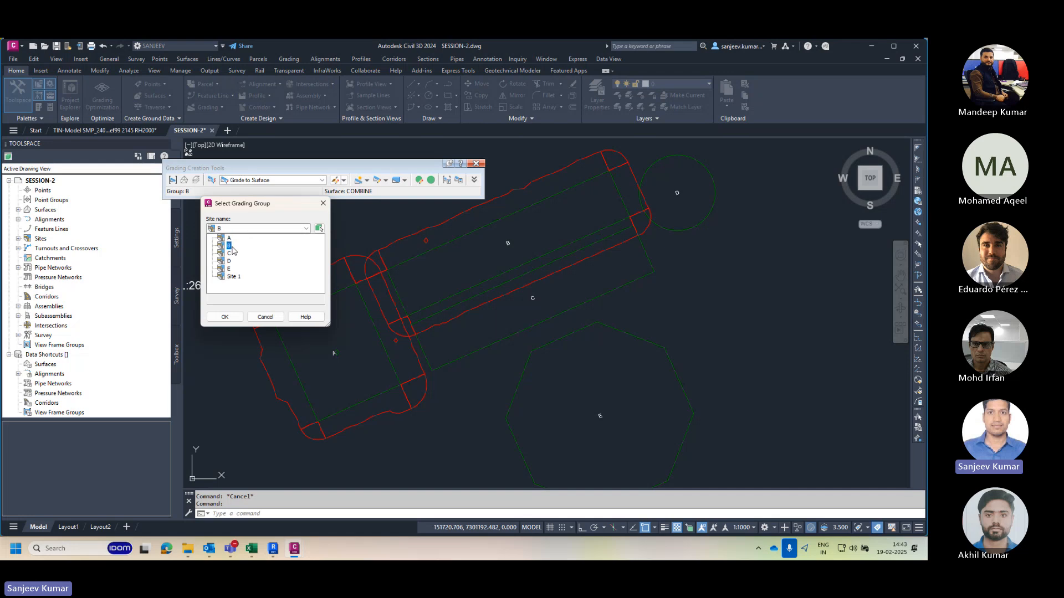
click(231, 248)
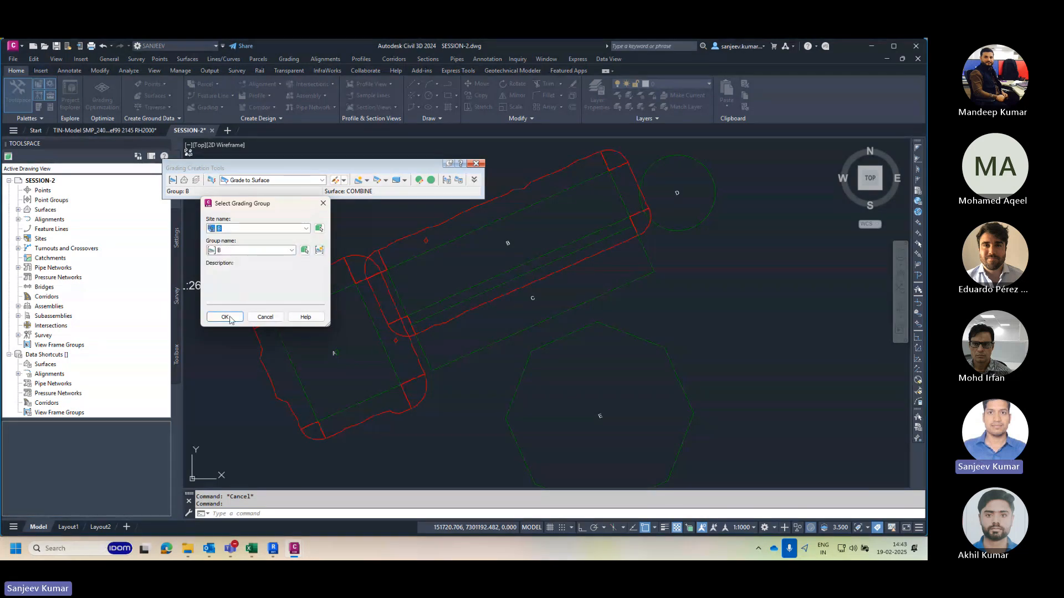
click(226, 317)
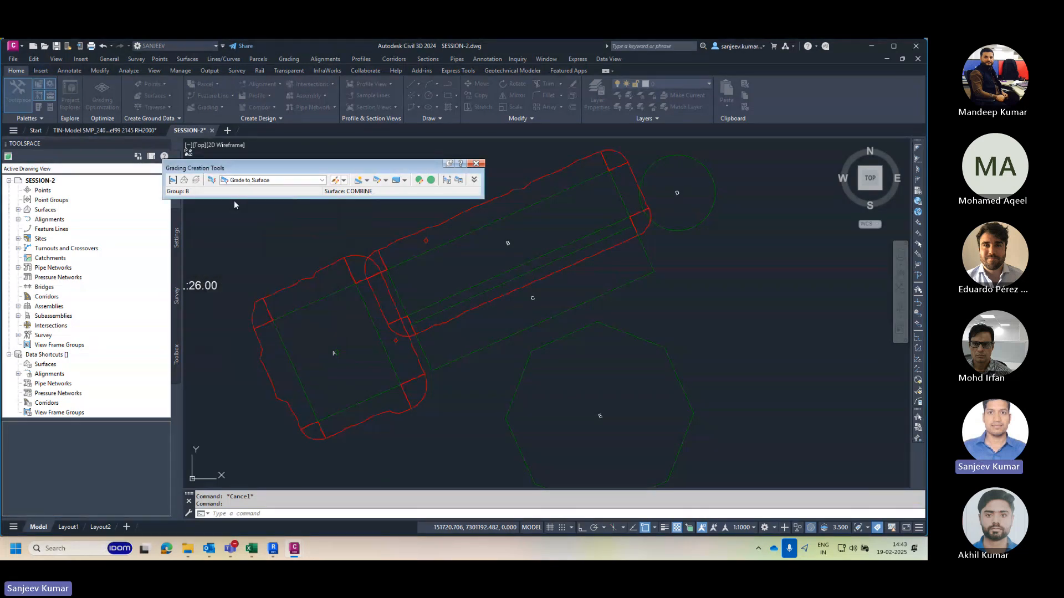
click(360, 183)
click(377, 421)
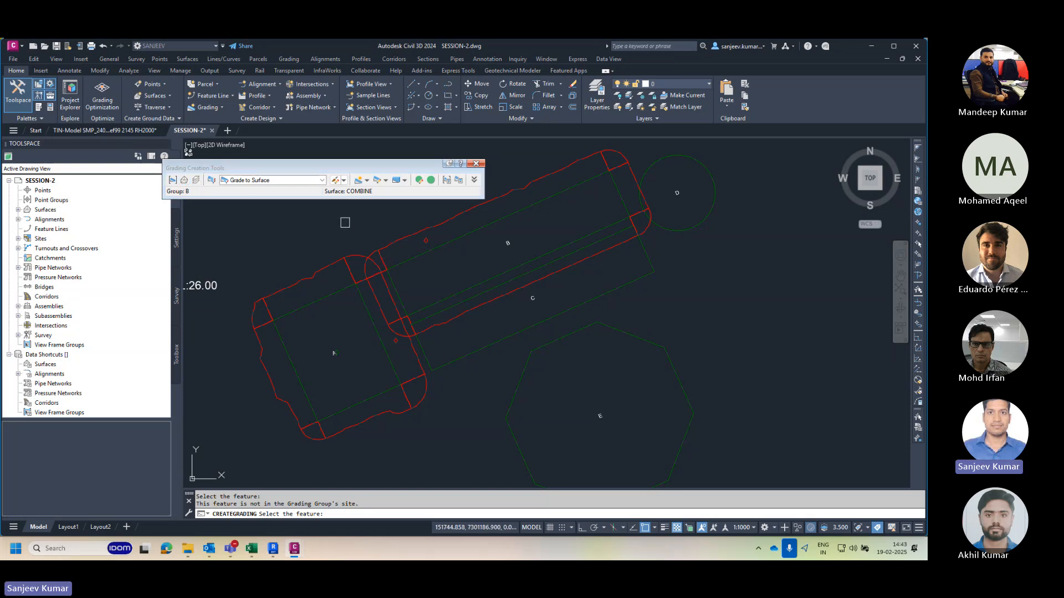
click(172, 183)
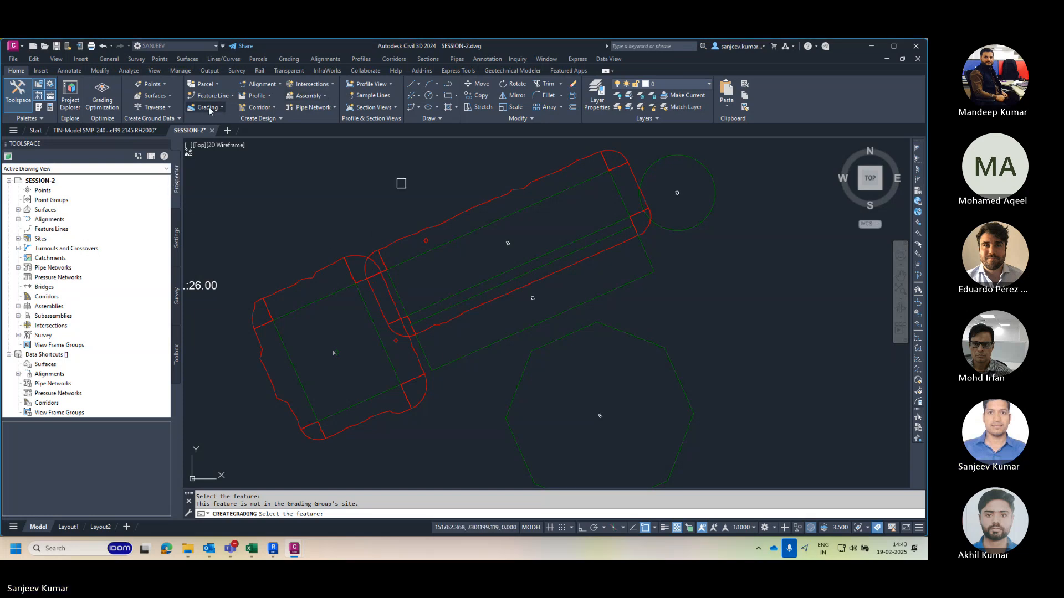
Step: Reopen the Grading Creation Tools and create a grading group named C in site C as the active group
click(209, 107)
click(228, 123)
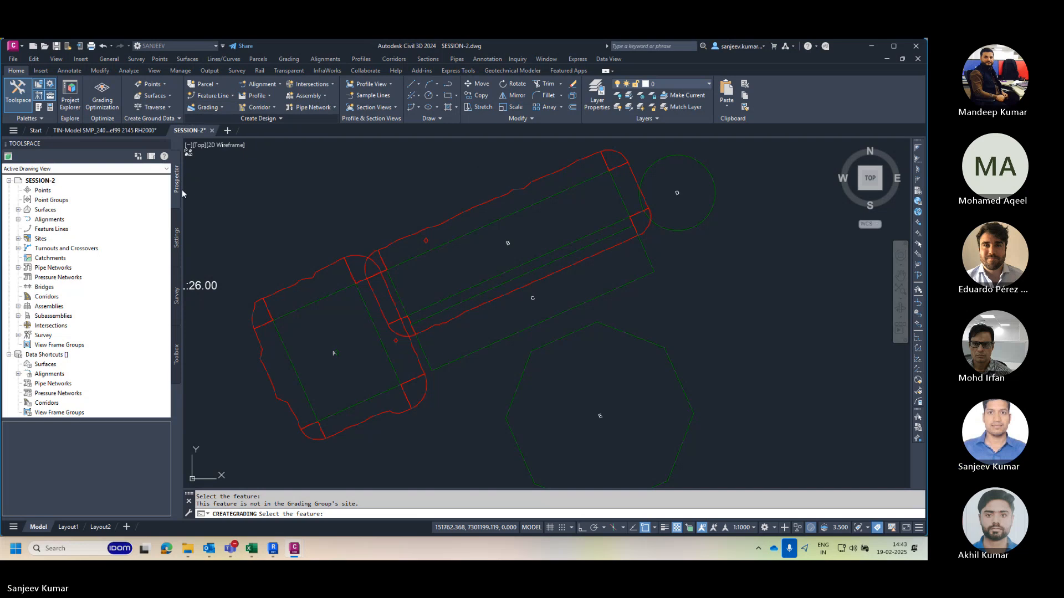
click(173, 181)
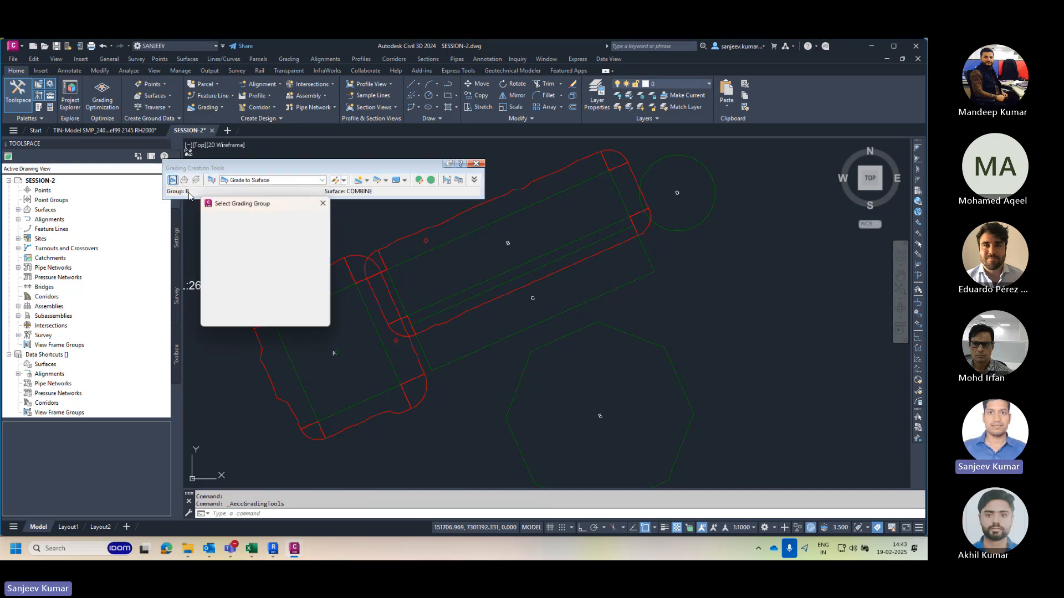
click(227, 253)
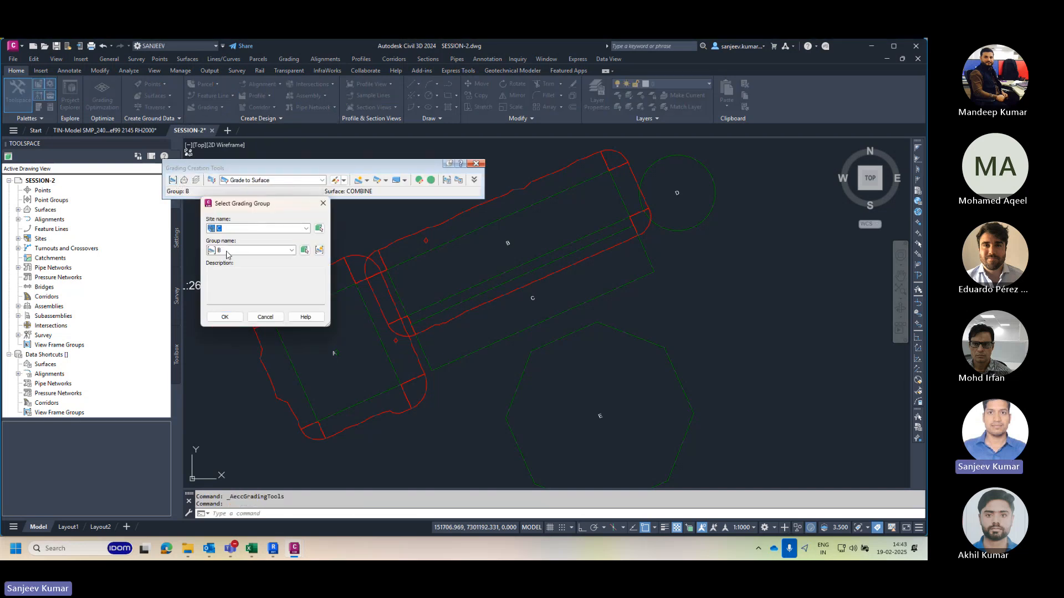
click(304, 250)
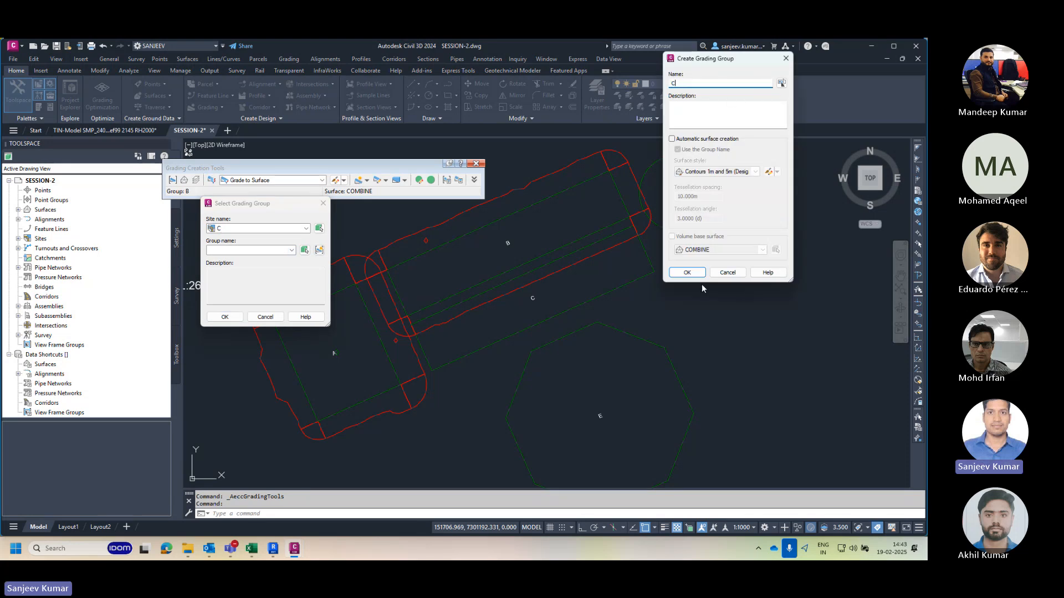
text(C)
click(687, 273)
click(225, 317)
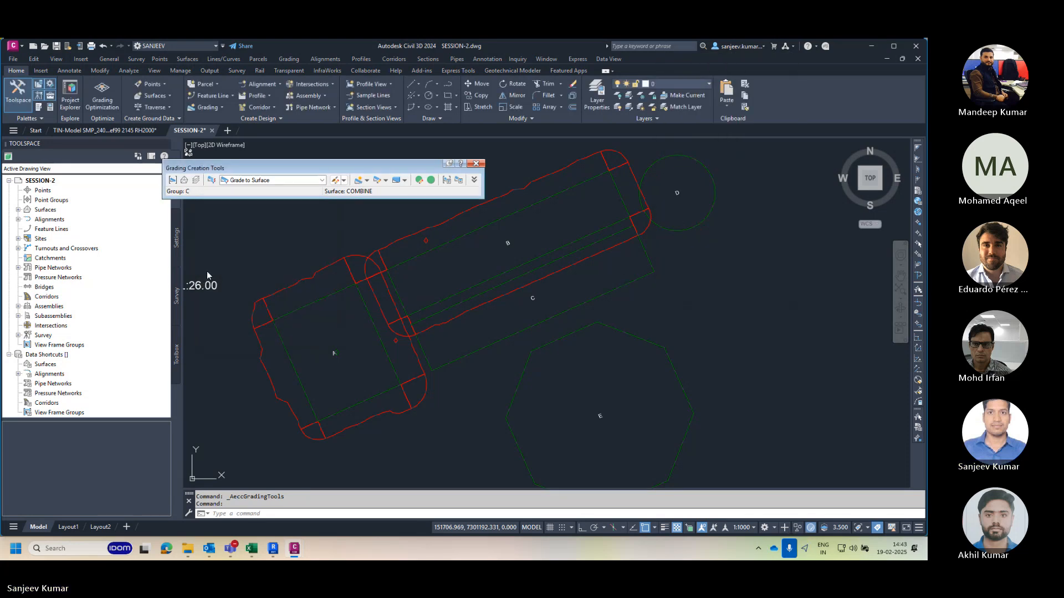
Step: Grade pad C's feature line outward to the COMBINE surface along its entire length, with 2.00:1 cut and fill slopes
click(335, 180)
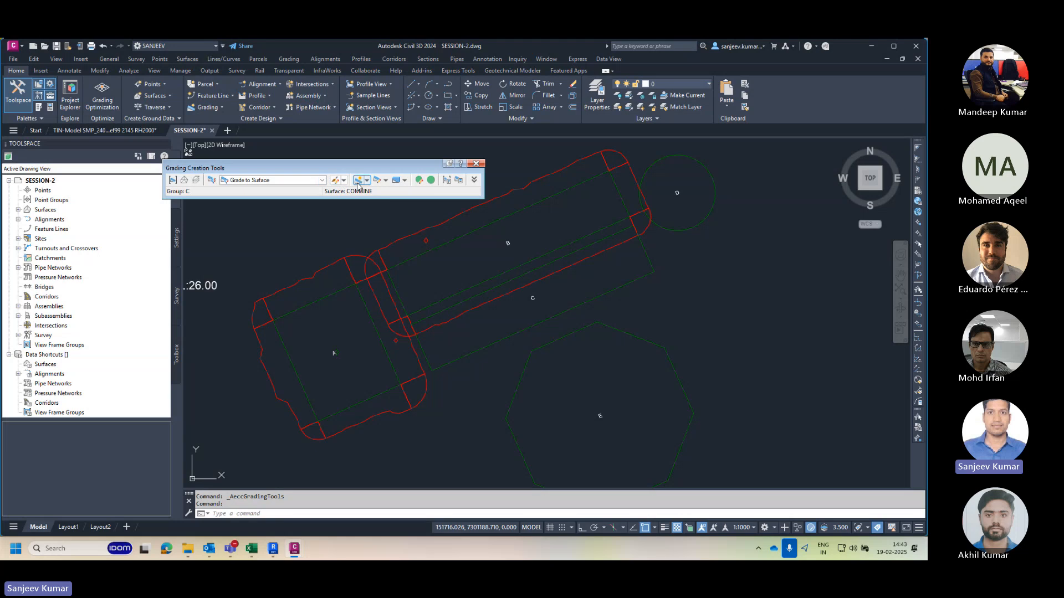
click(498, 338)
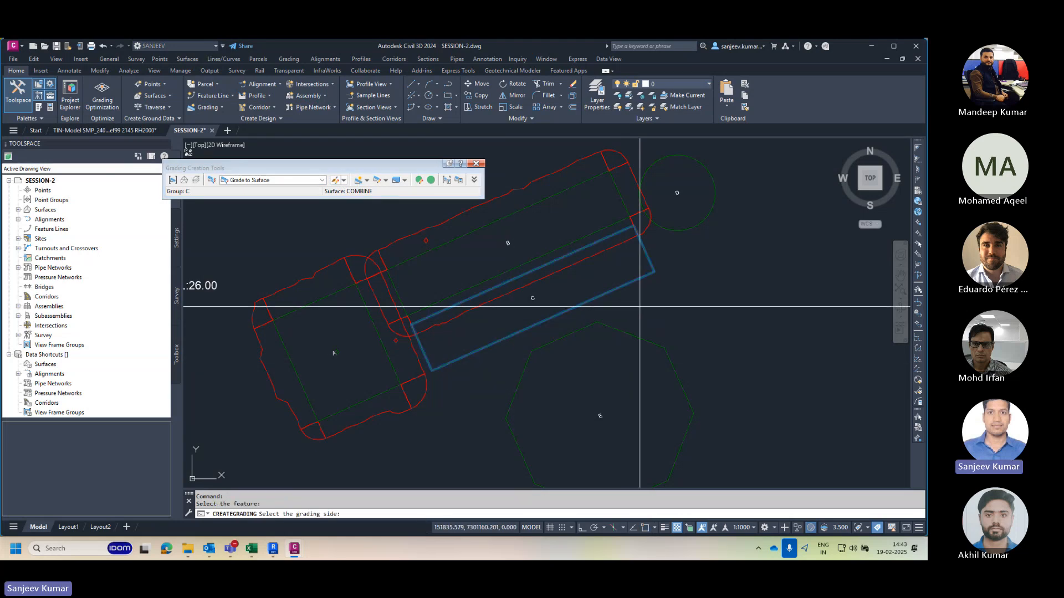
click(696, 263)
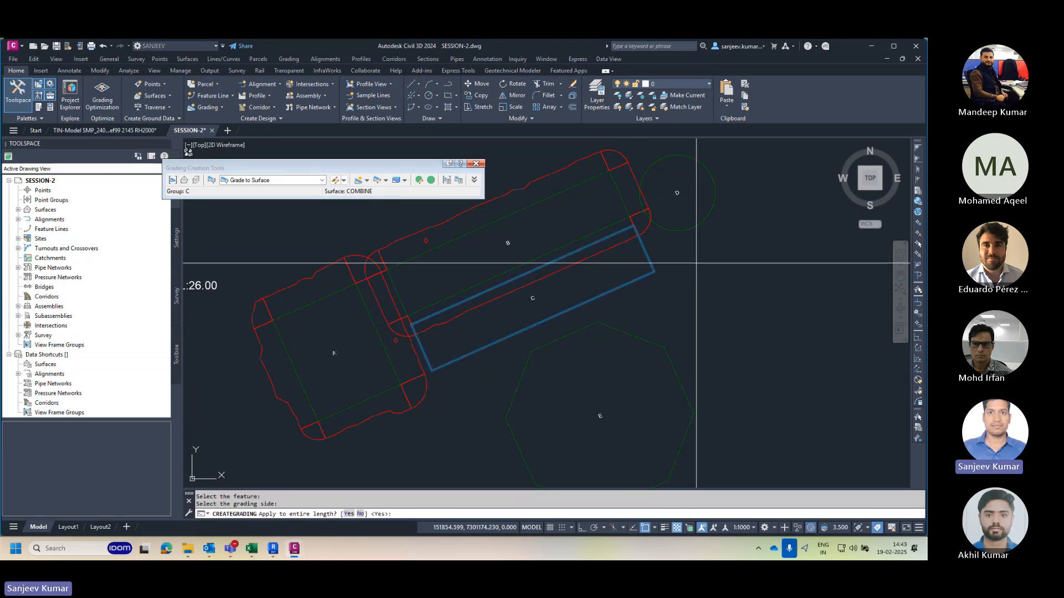
key(Return)
key(Return)
key(Return)
key(Return)
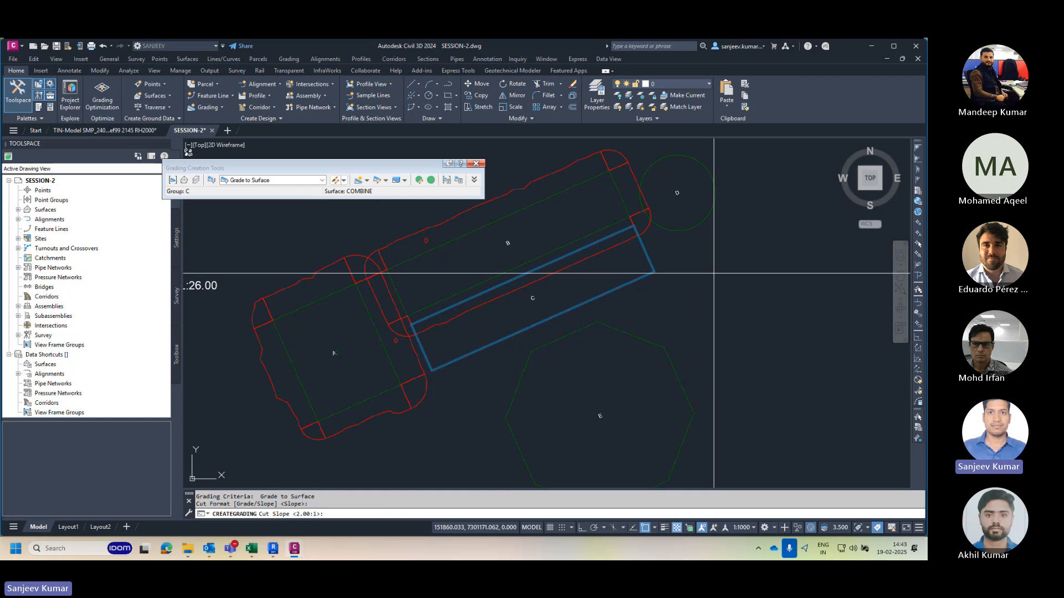
key(Return)
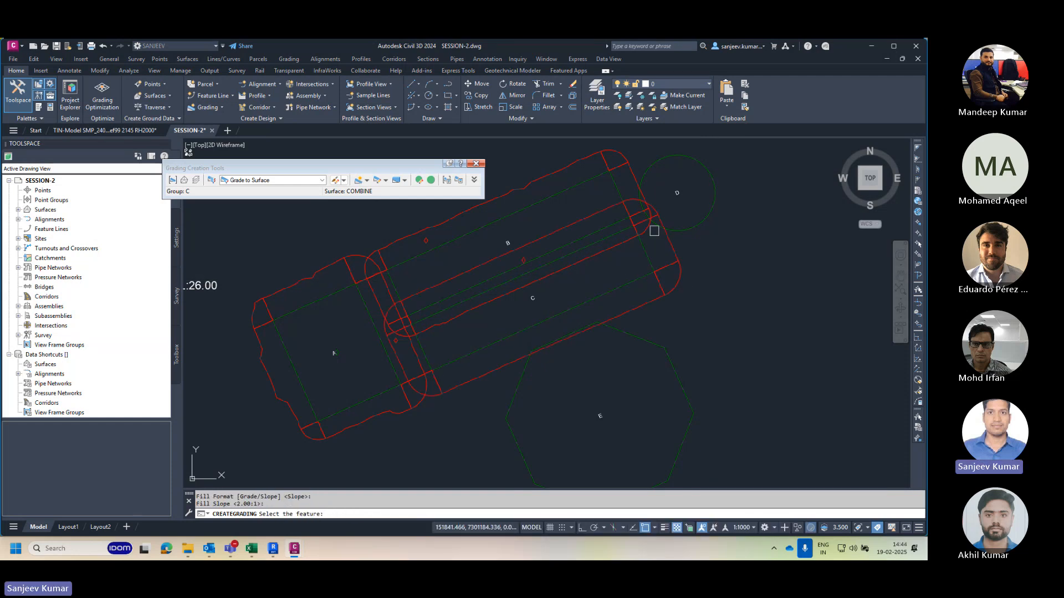
scroll(488, 304, down, 3)
key(Escape)
key(Escape)
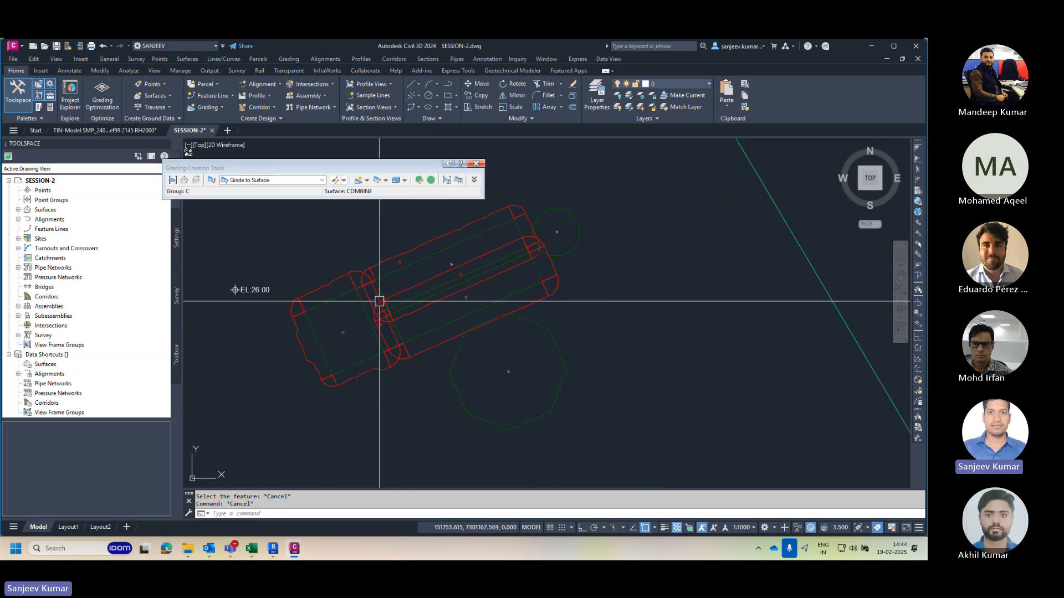
Step: Close the Grading Creation Tools and switch the viewport to the Conceptual visual style
scroll(413, 291, up, 3)
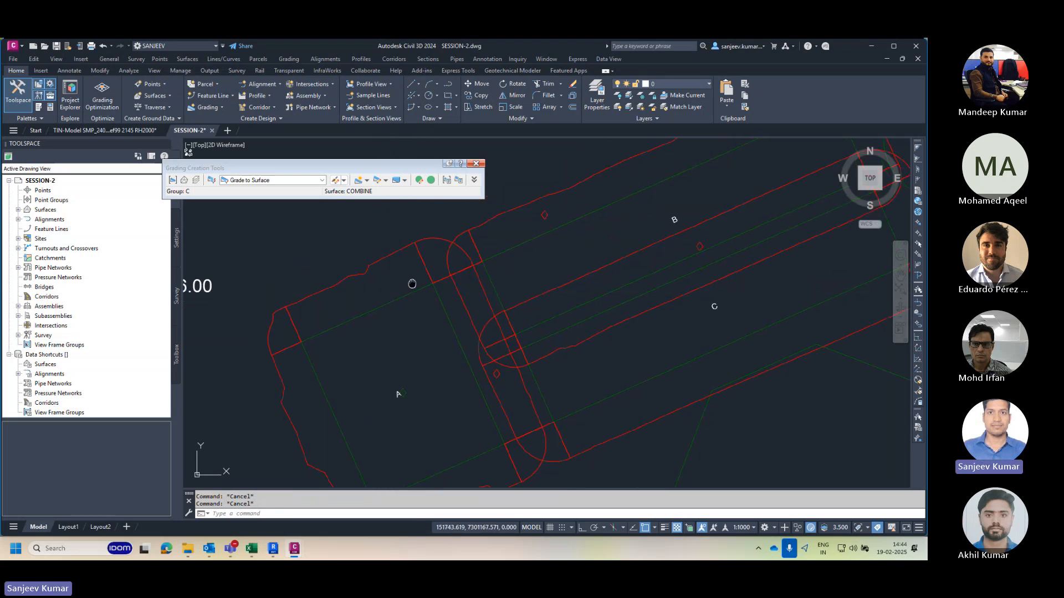
scroll(647, 308, down, 3)
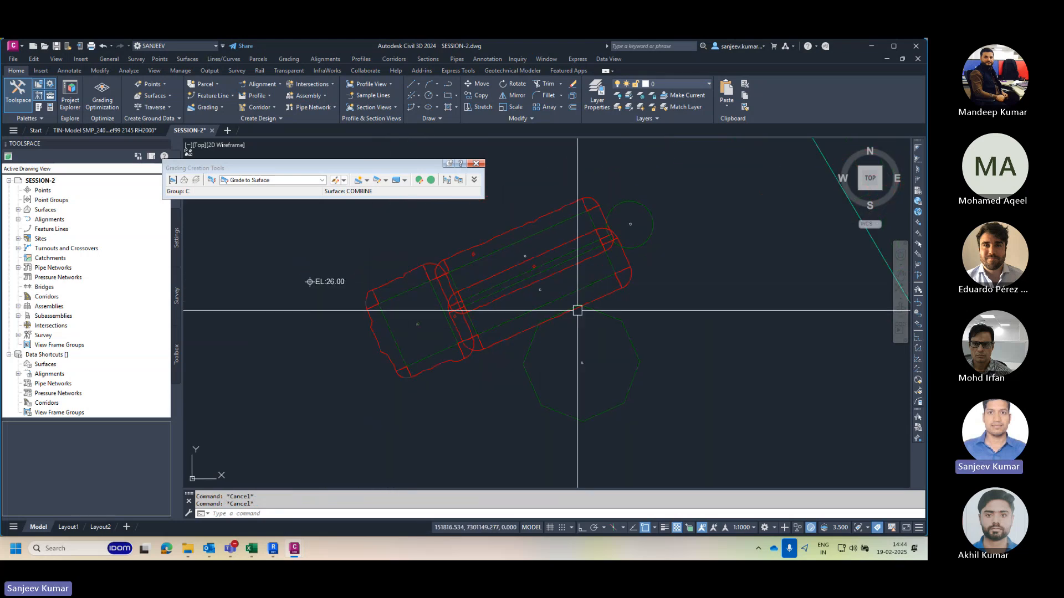
click(476, 164)
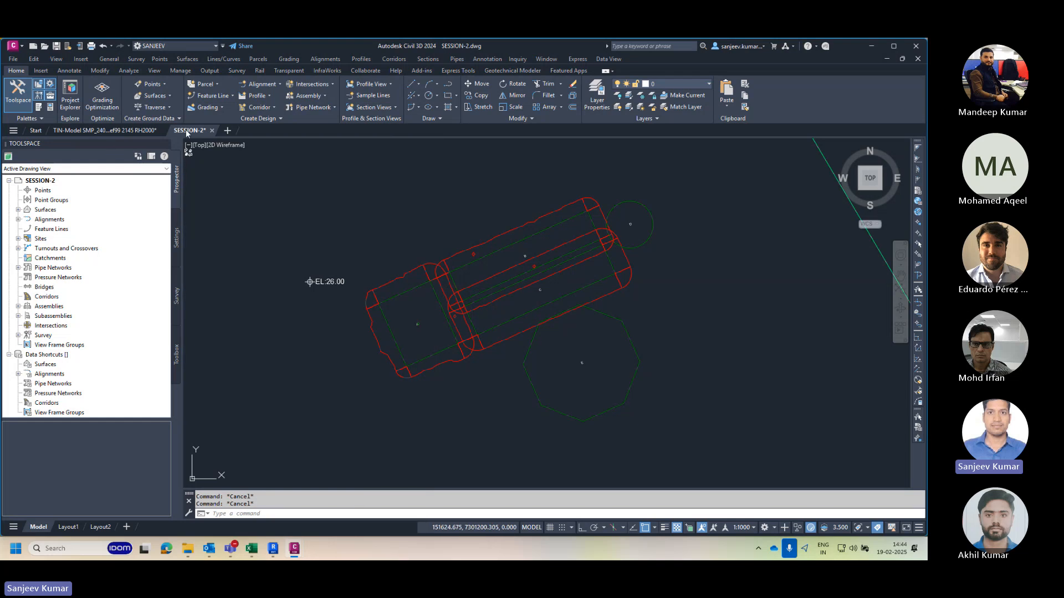
click(227, 145)
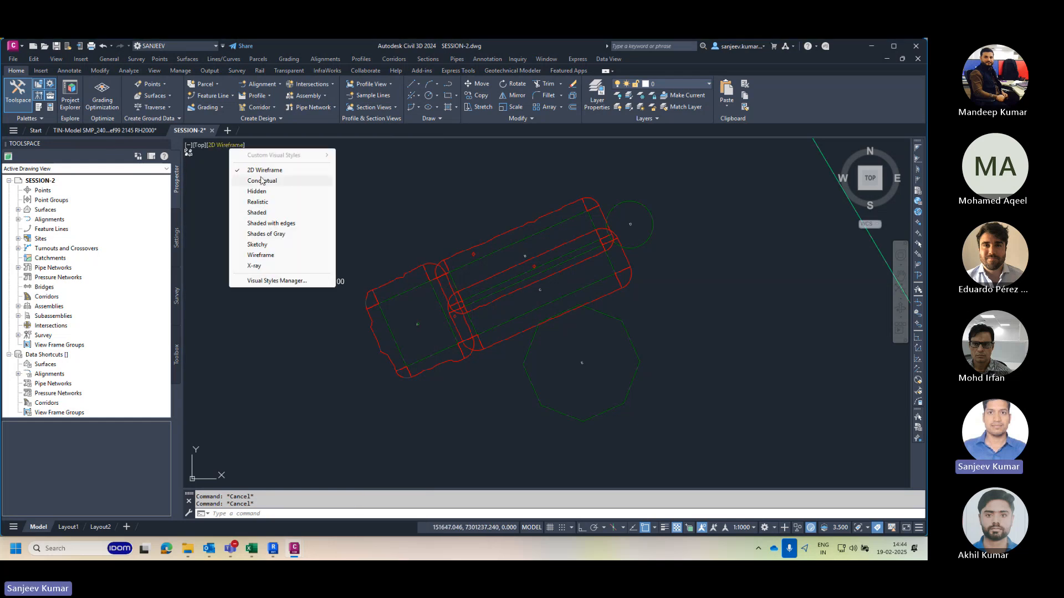
click(291, 183)
scroll(538, 277, up, 2)
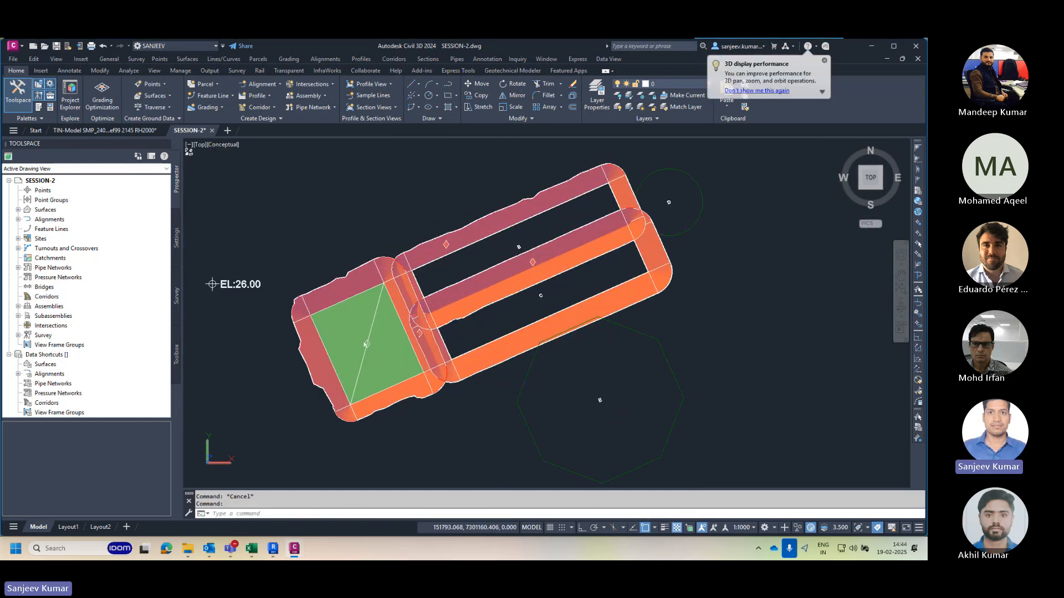
Step: Try to create a grading infill inside pad B, starting from its selected grading
click(469, 229)
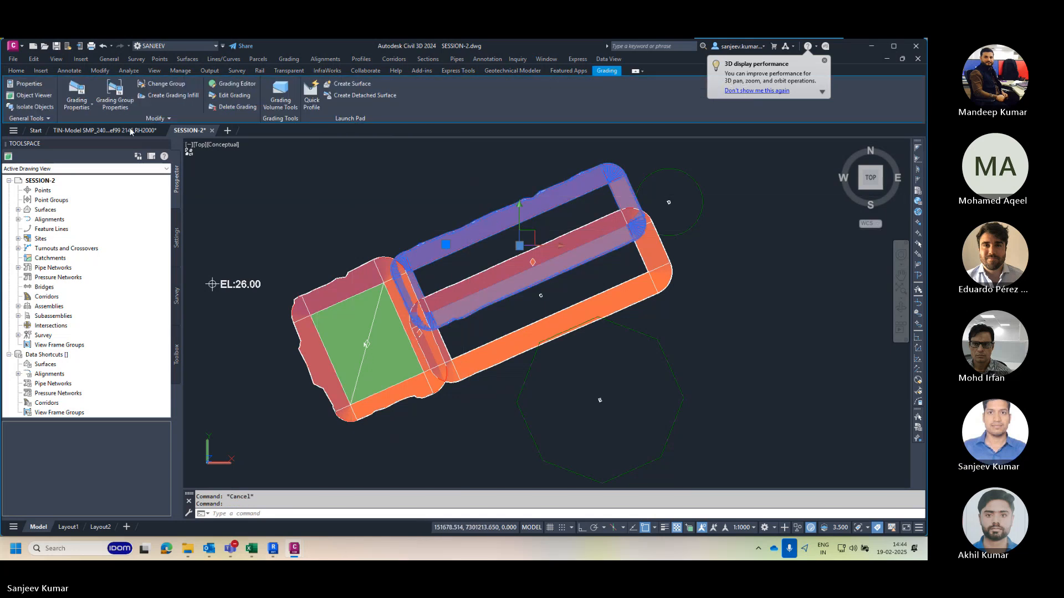
click(169, 96)
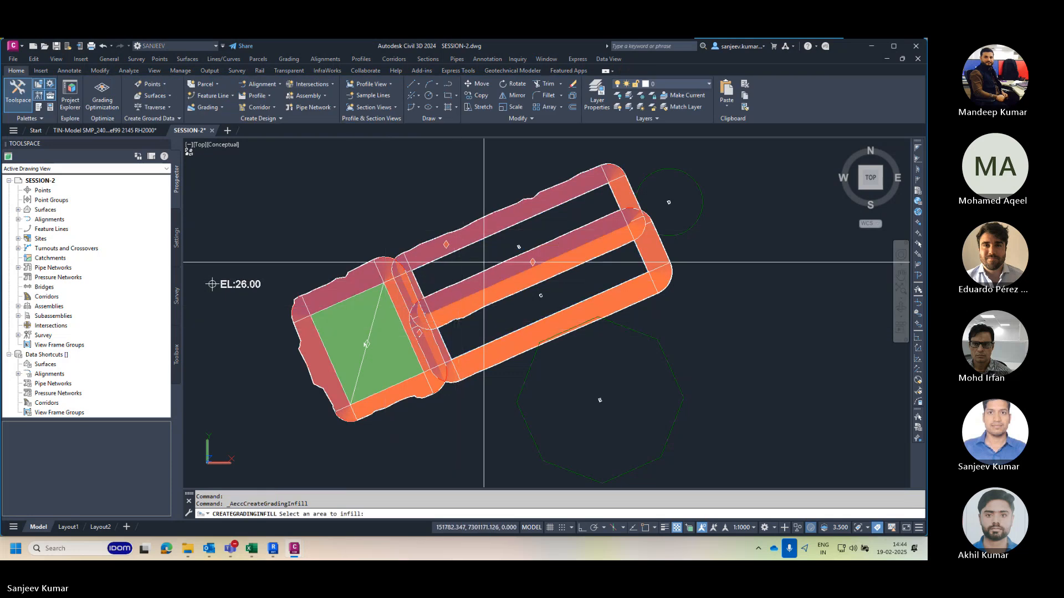
scroll(488, 255, up, 1)
key(Escape)
key(Escape)
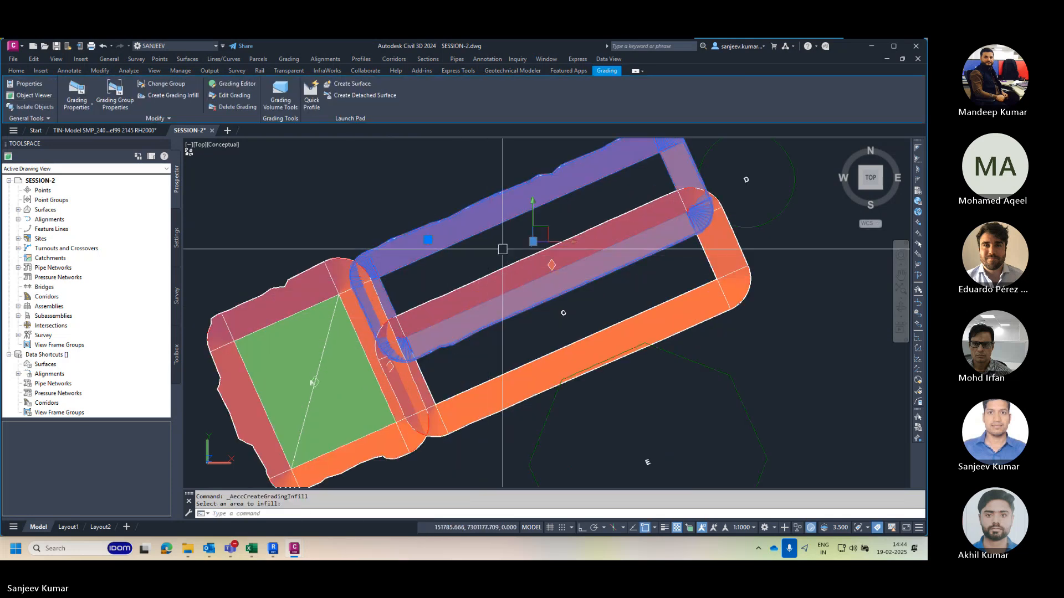
middle_drag(447, 272, 430, 253)
scroll(430, 253, down, 2)
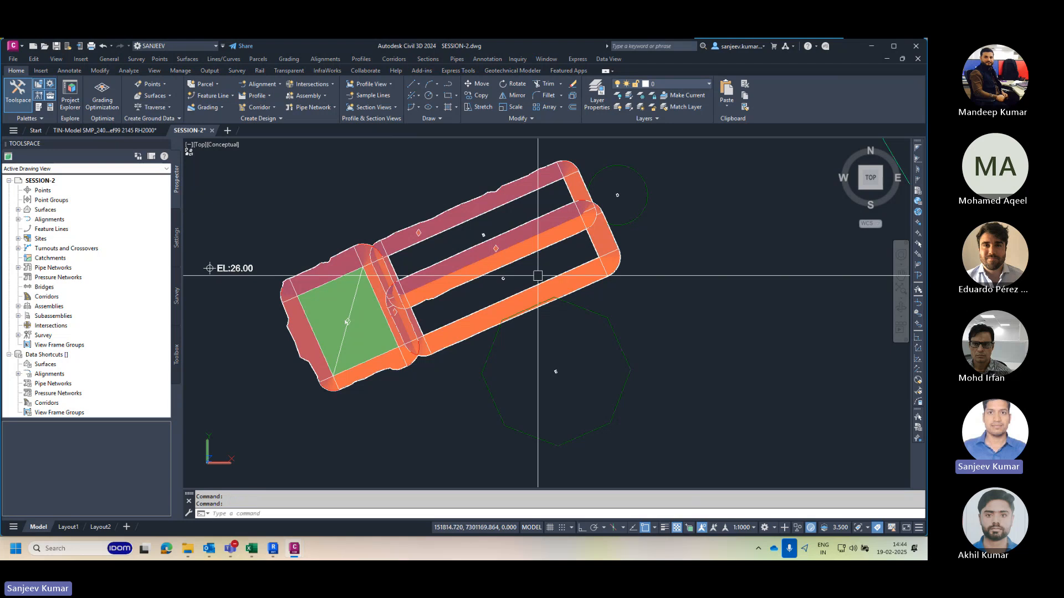
Step: Create a grading infill inside pad C's feature line and end the command
click(525, 292)
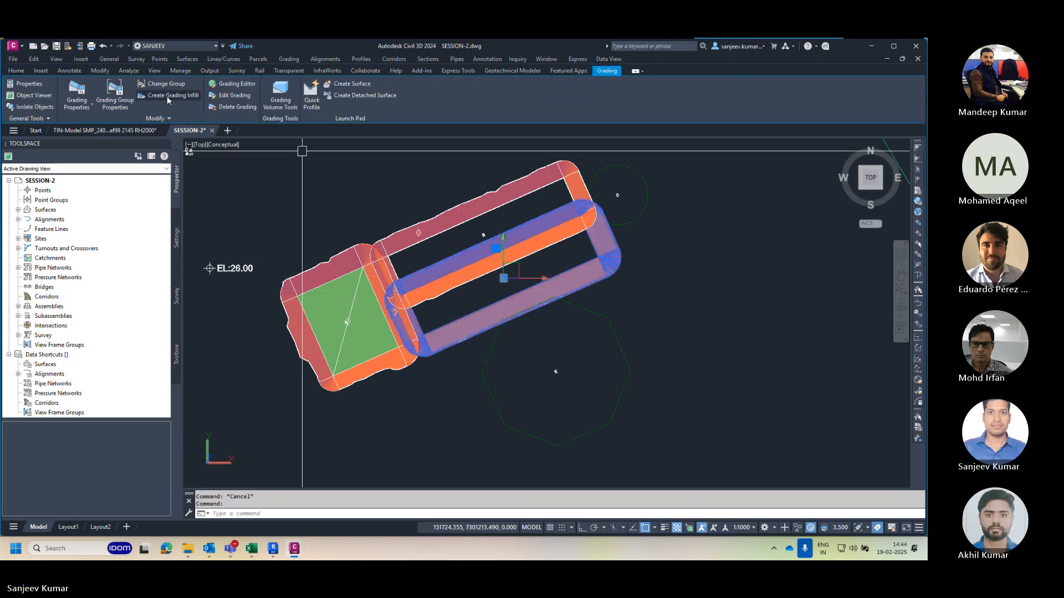
click(152, 101)
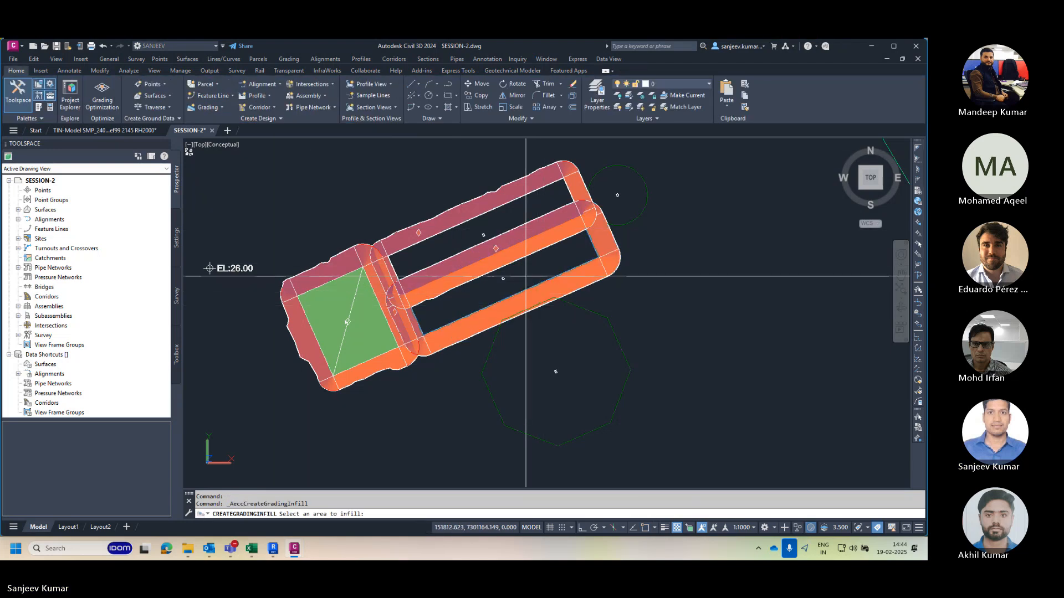
click(526, 276)
key(Return)
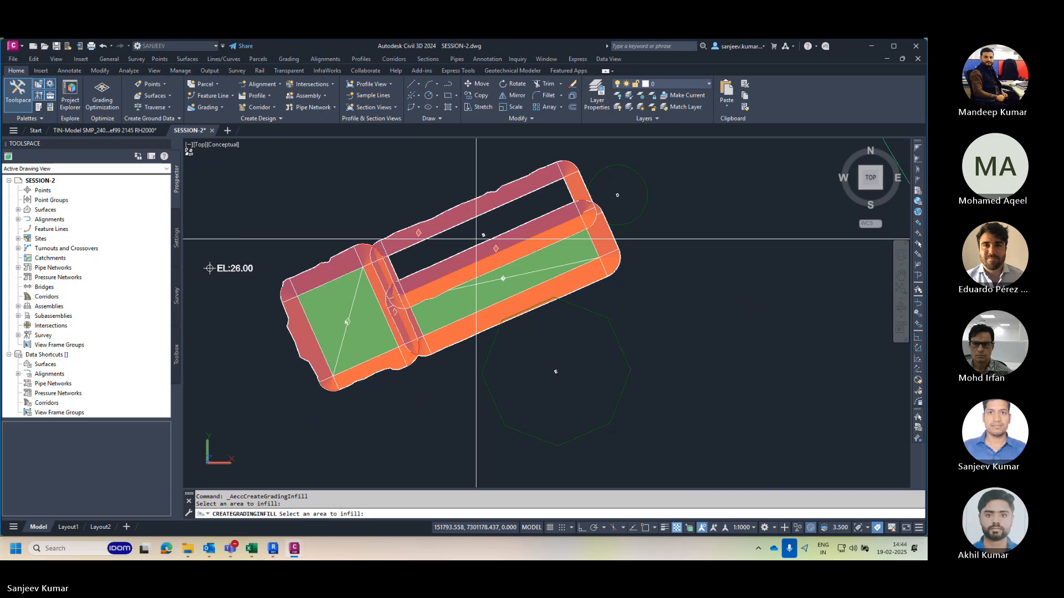
click(518, 259)
key(Escape)
Step: Retry the grading infill for pad B's open interior, then clear the selection
click(433, 223)
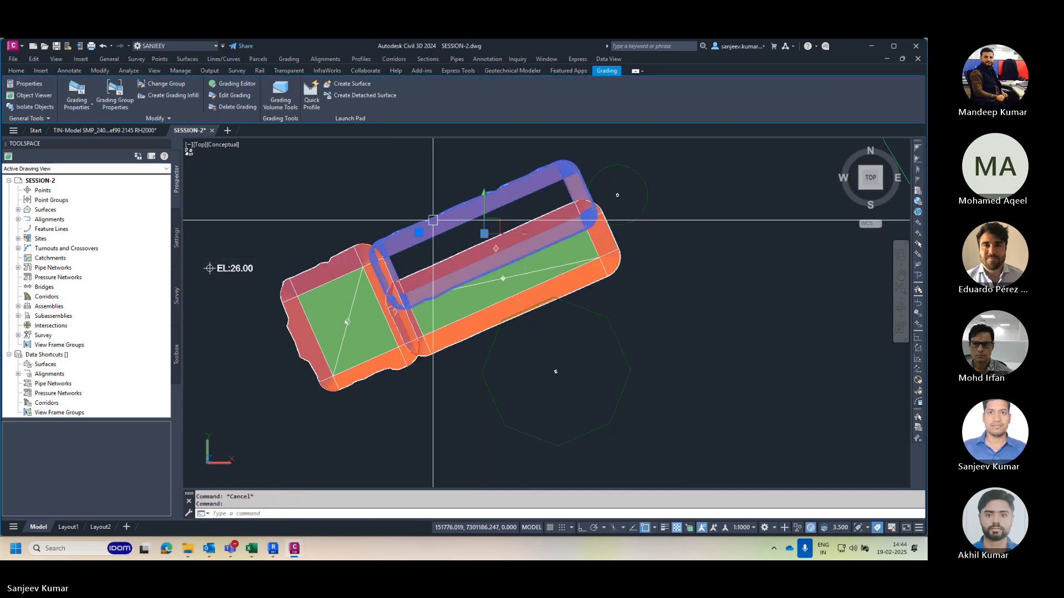
click(177, 98)
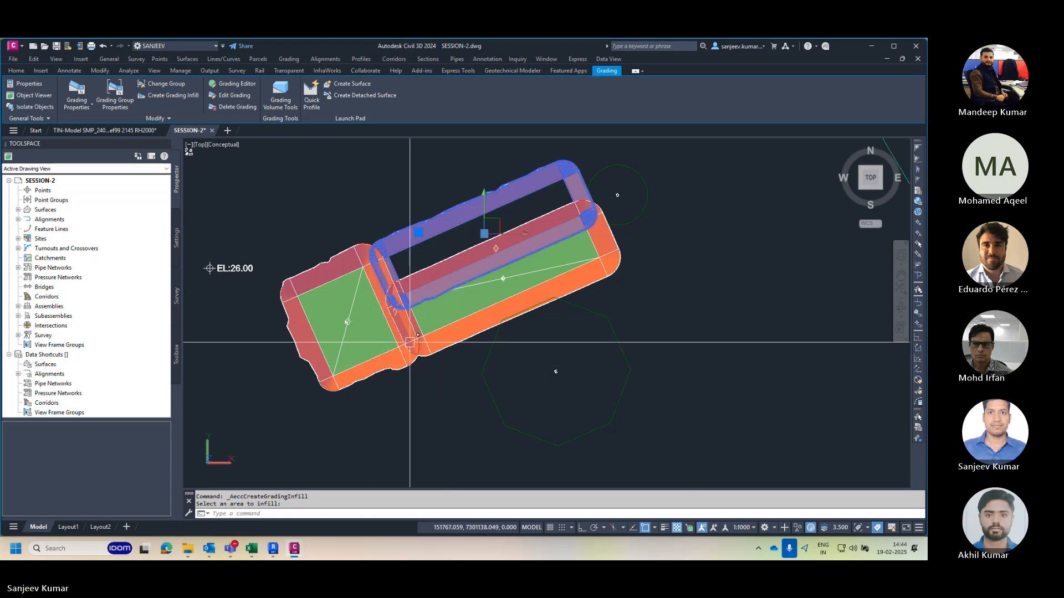
scroll(413, 253, up, 3)
scroll(413, 254, down, 2)
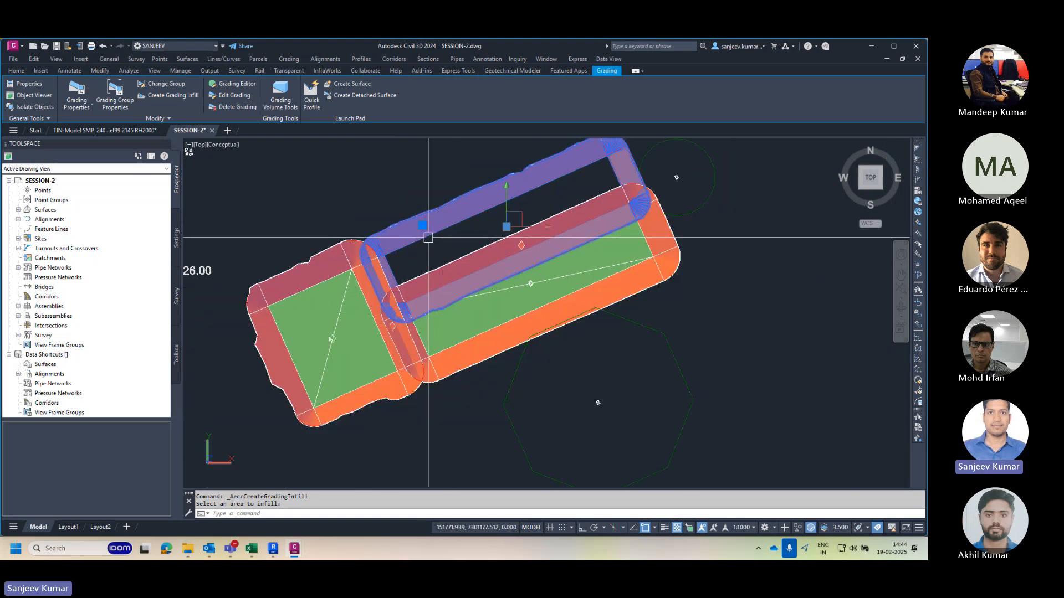
key(Escape)
key(Escape)
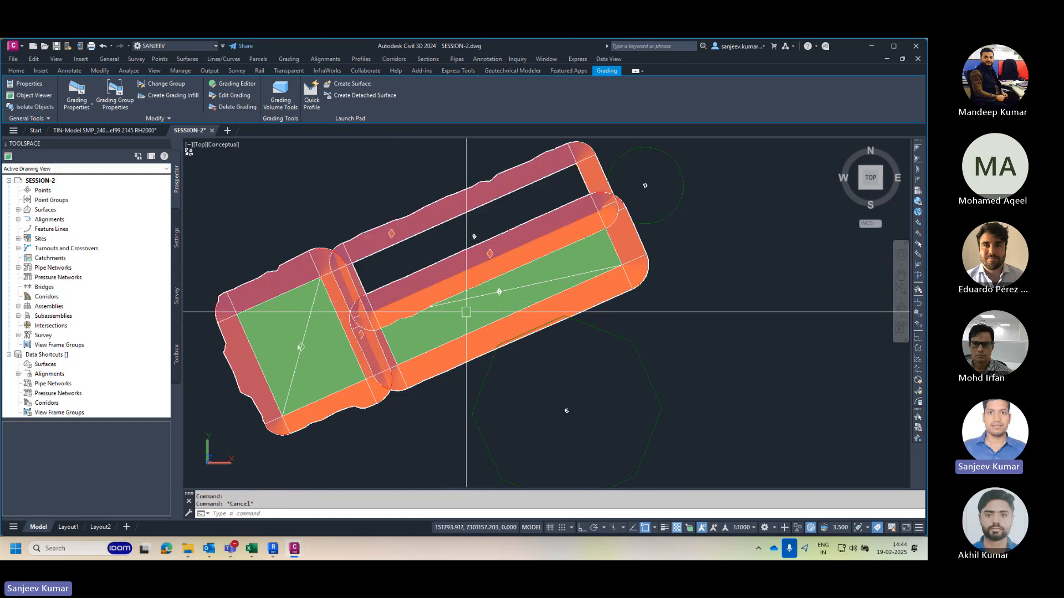
Step: Orbit the model to a tilted 3D view and hide the COMBINE surface so only the pad gradings are displayed
middle_drag(406, 277, 355, 274)
scroll(255, 243, up, 3)
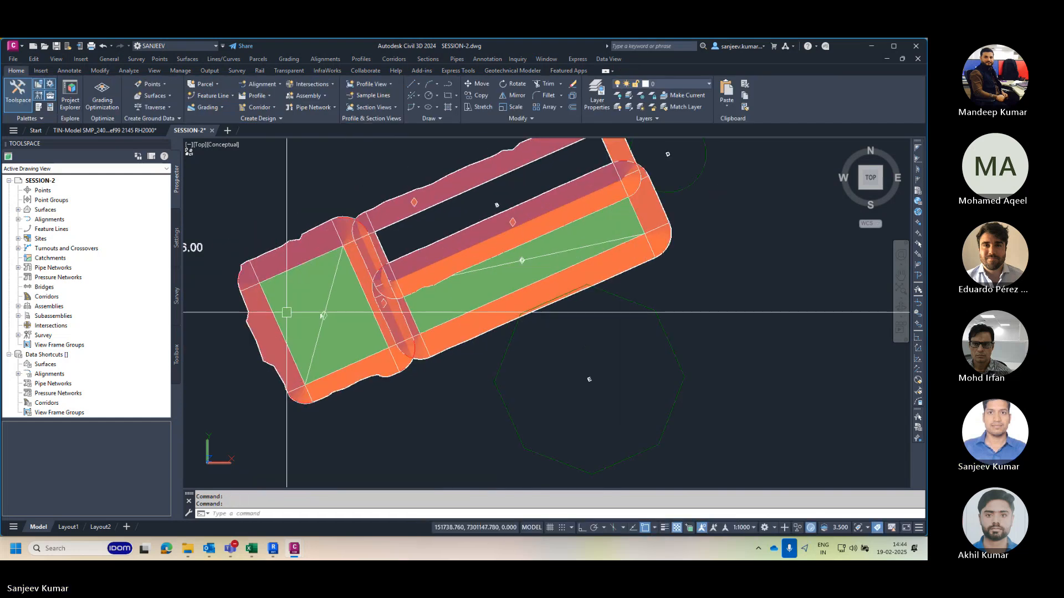
middle_drag(427, 307, 458, 317)
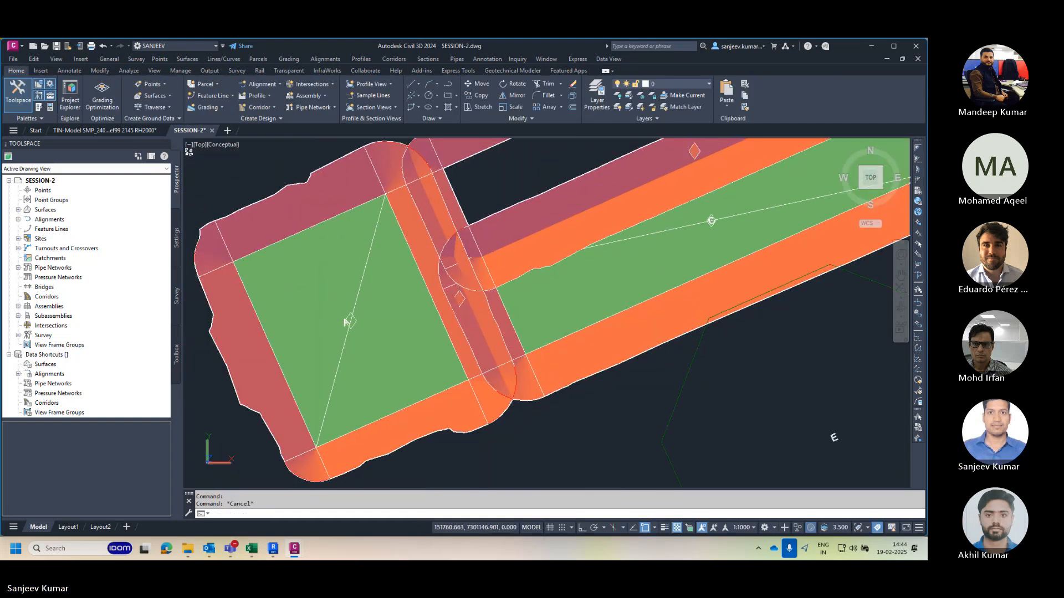
scroll(346, 321, down, 1)
scroll(238, 238, down, 2)
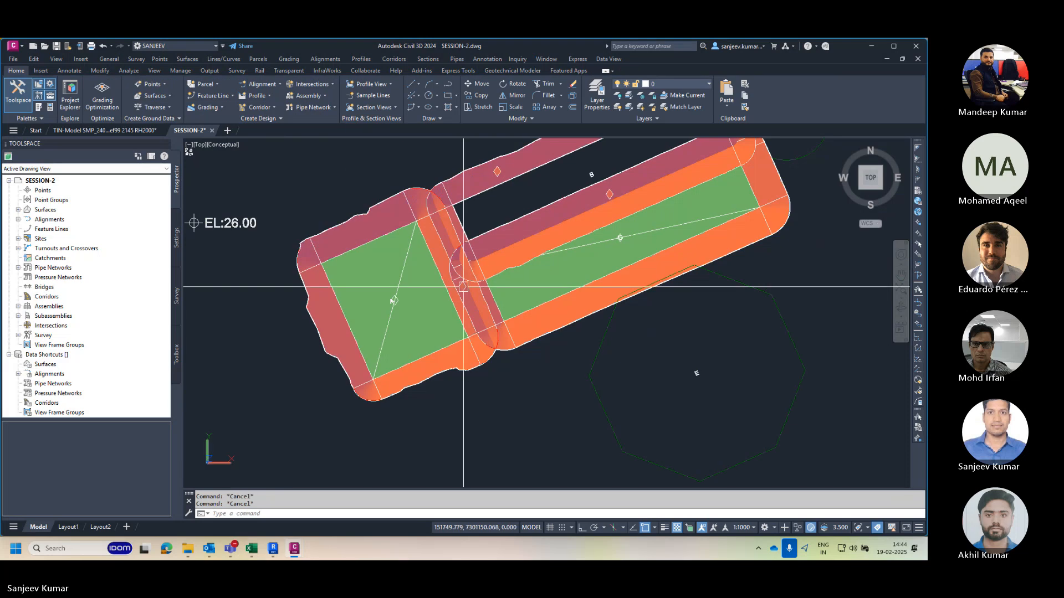
shift+middle_drag(219, 202, 506, 189)
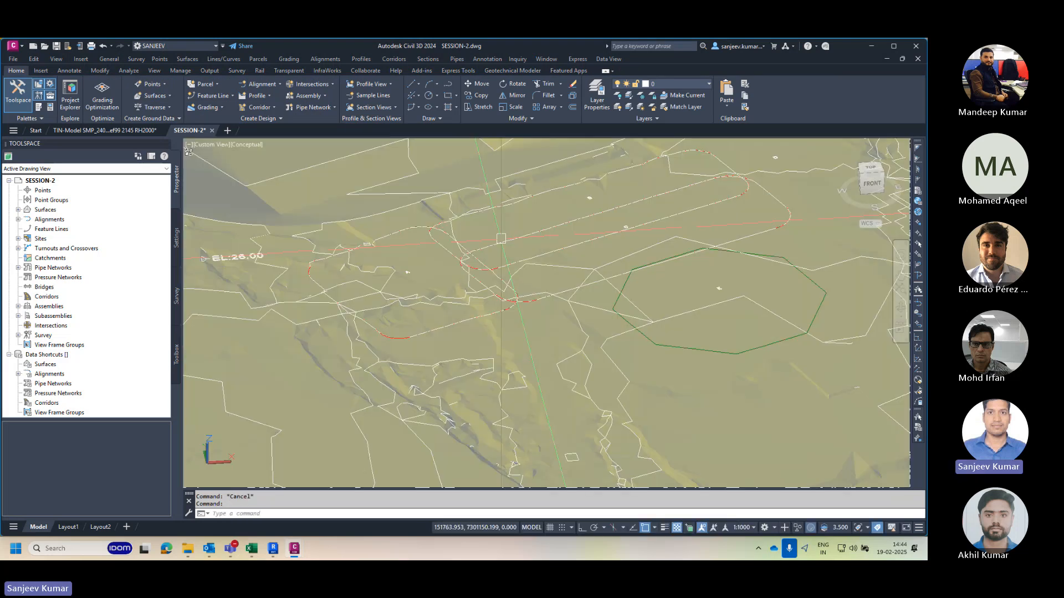
scroll(489, 255, up, 2)
scroll(489, 255, down, 3)
click(502, 301)
right_click(502, 302)
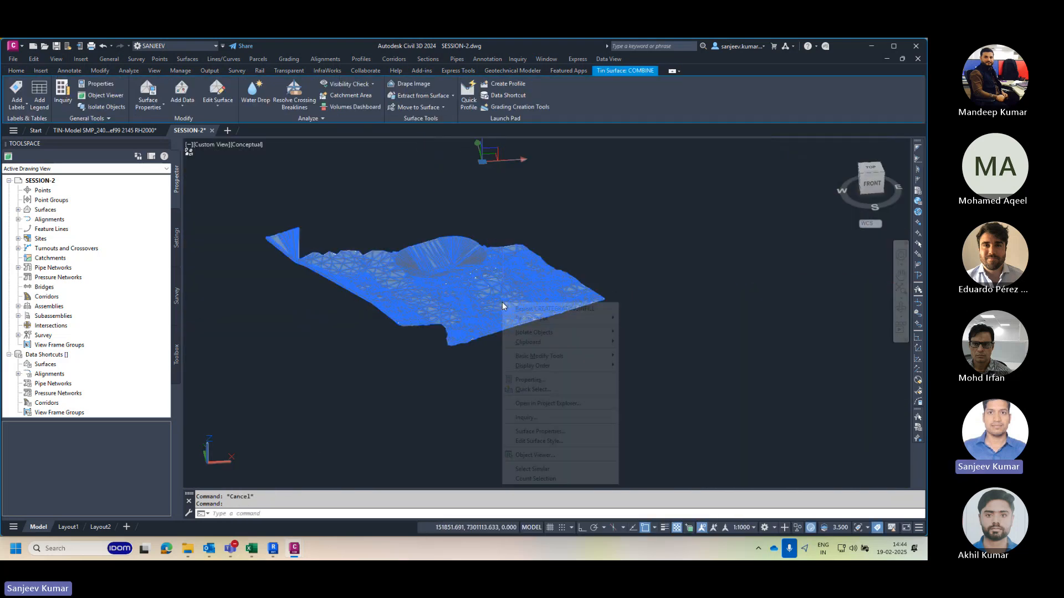
mouse_move(574, 333)
click(656, 341)
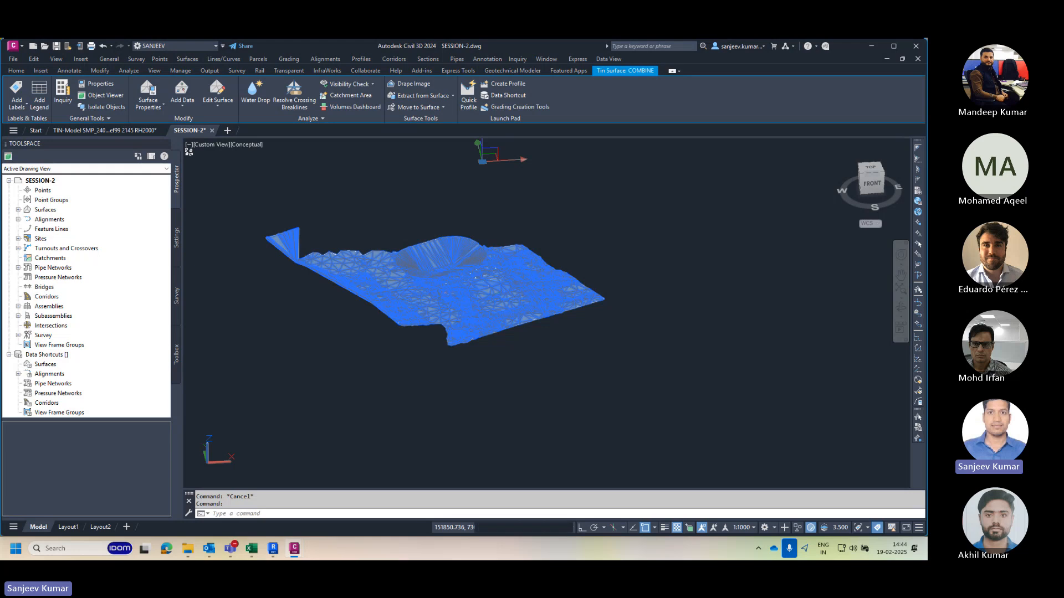
Step: Examine in 3D where the grading slopes of pads A, B and C overlap
scroll(427, 297, up, 5)
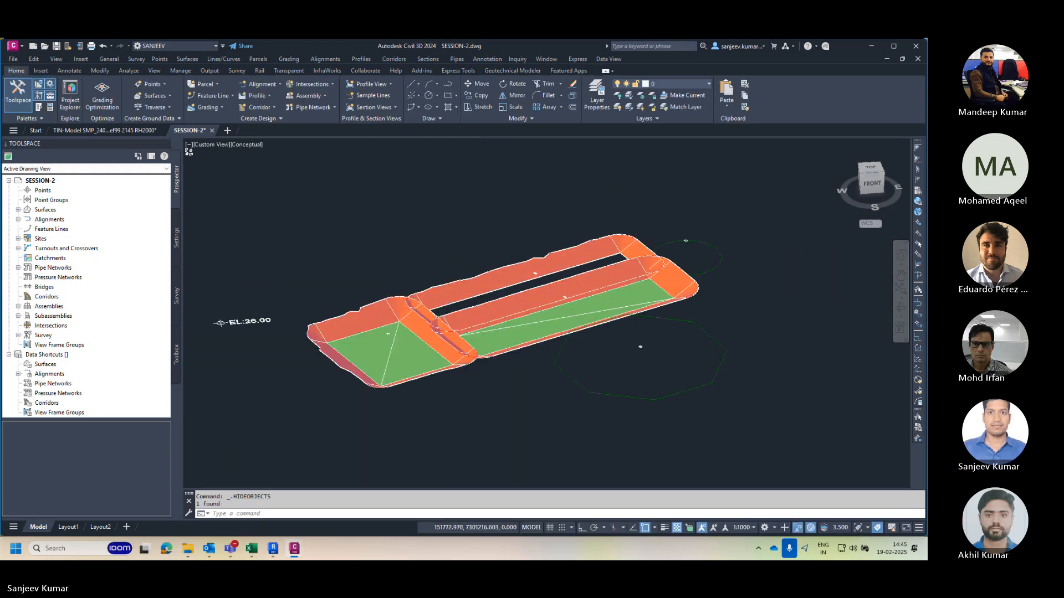
scroll(459, 319, up, 8)
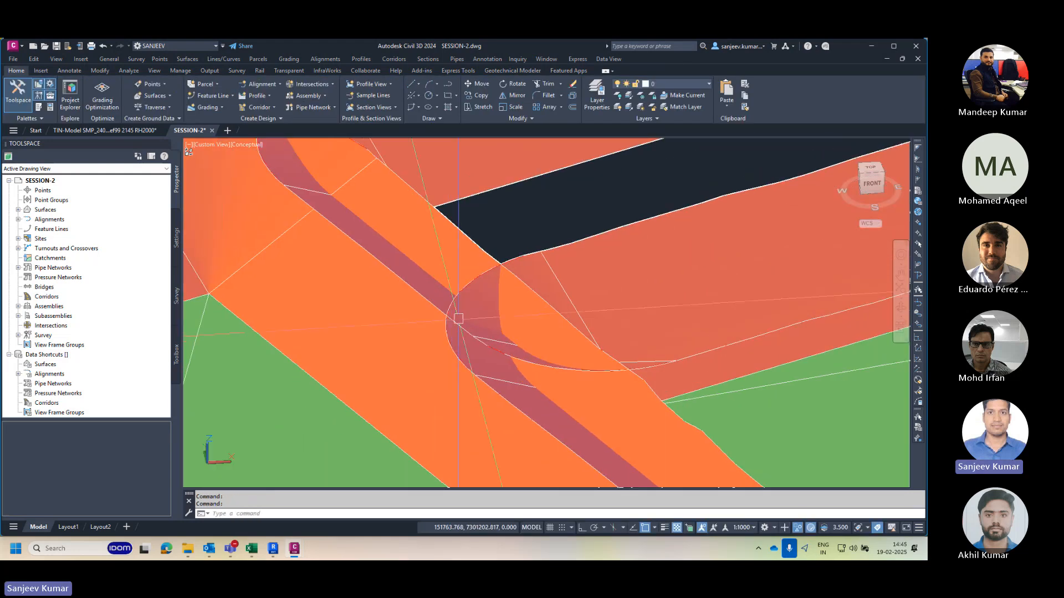
middle_drag(458, 318, 479, 384)
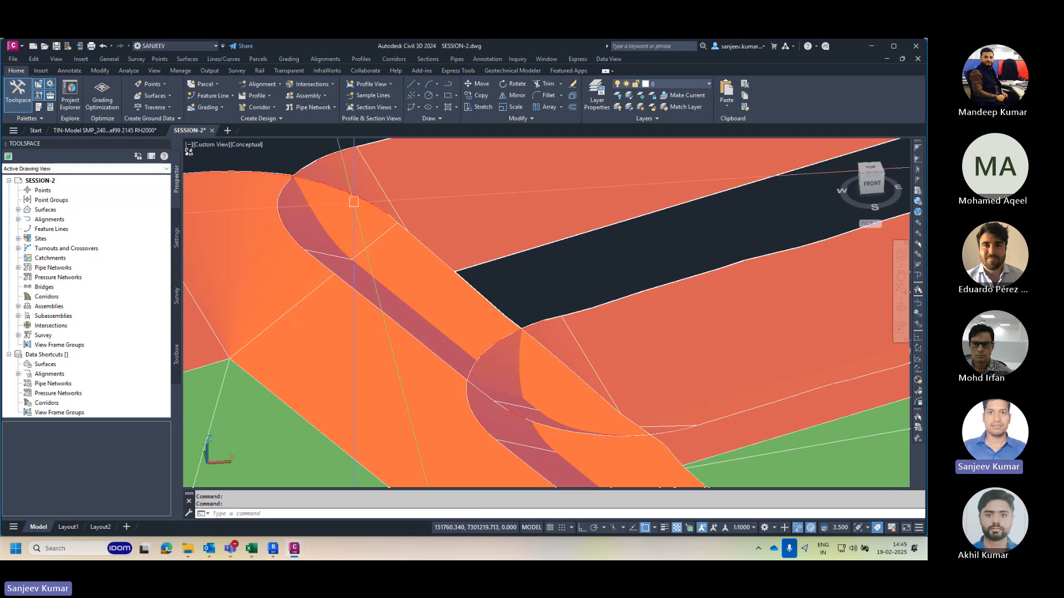
middle_drag(353, 202, 331, 235)
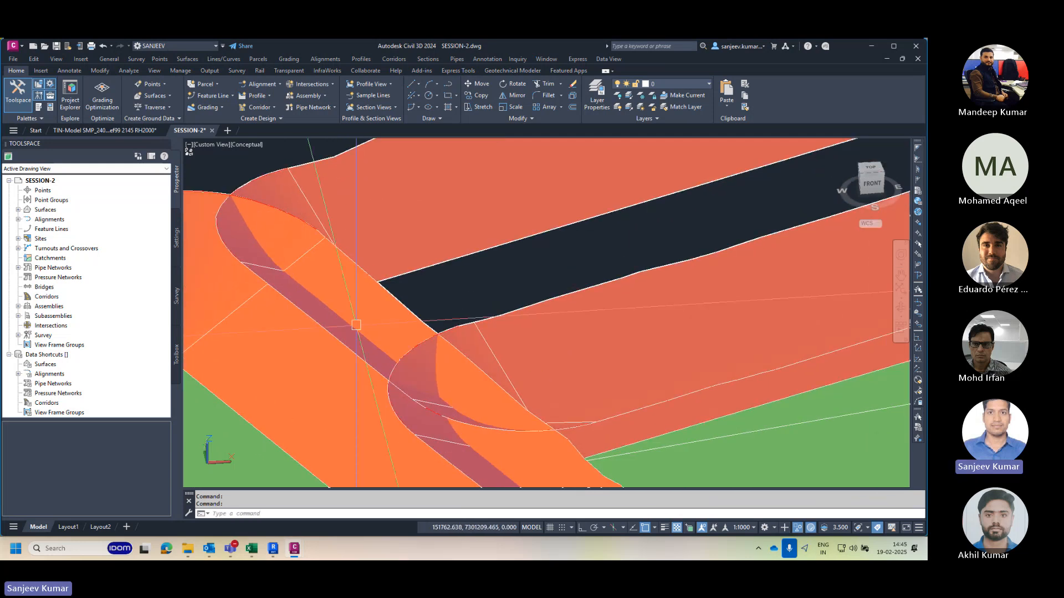
scroll(476, 351, down, 3)
shift+middle_drag(427, 357, 276, 351)
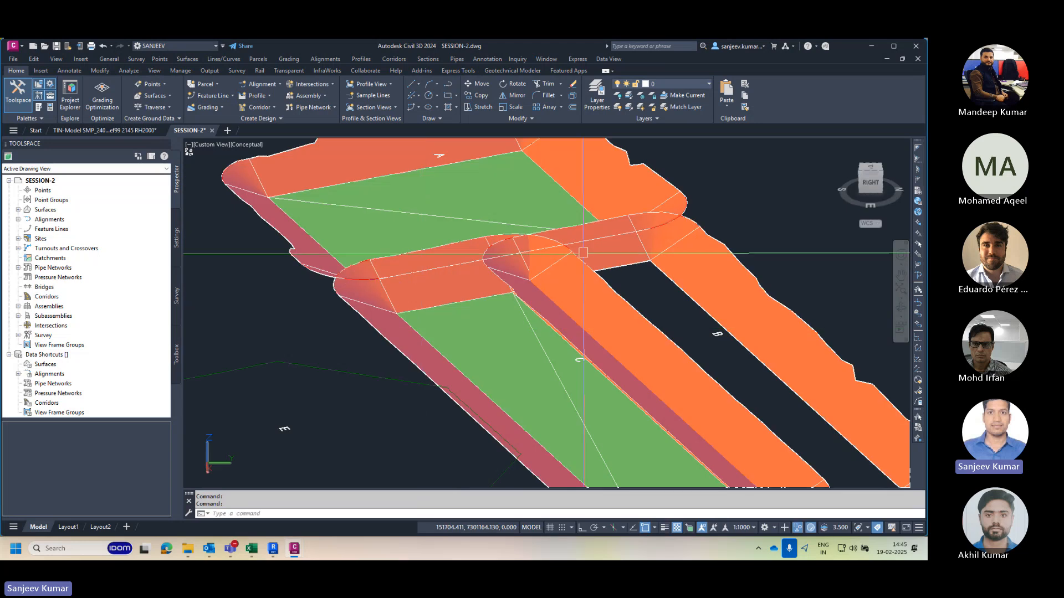
scroll(593, 255, up, 3)
scroll(579, 294, down, 4)
shift+middle_drag(579, 301, 448, 349)
scroll(543, 315, down, 6)
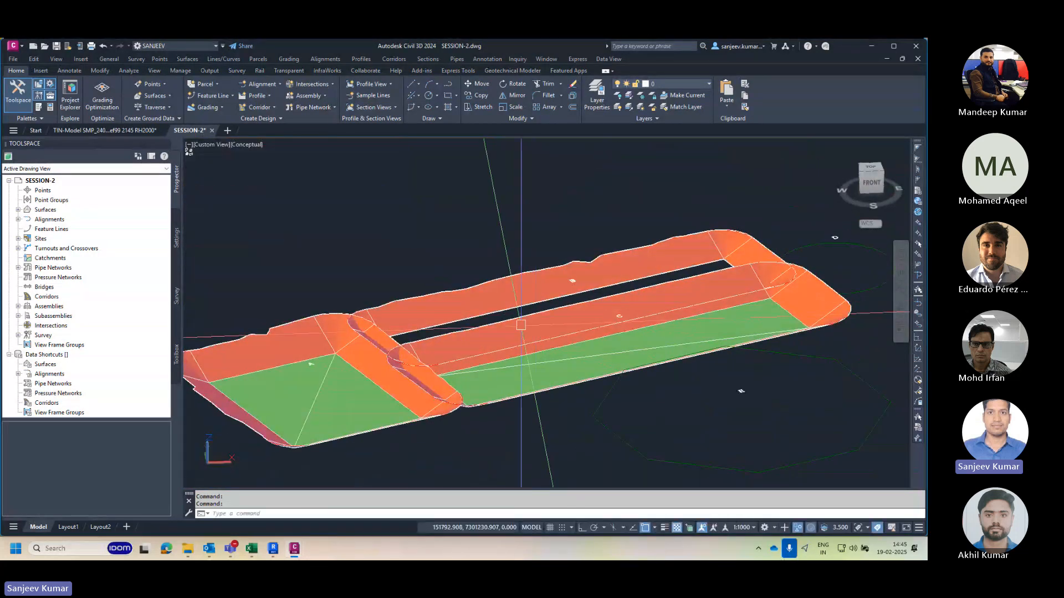
scroll(487, 349, up, 4)
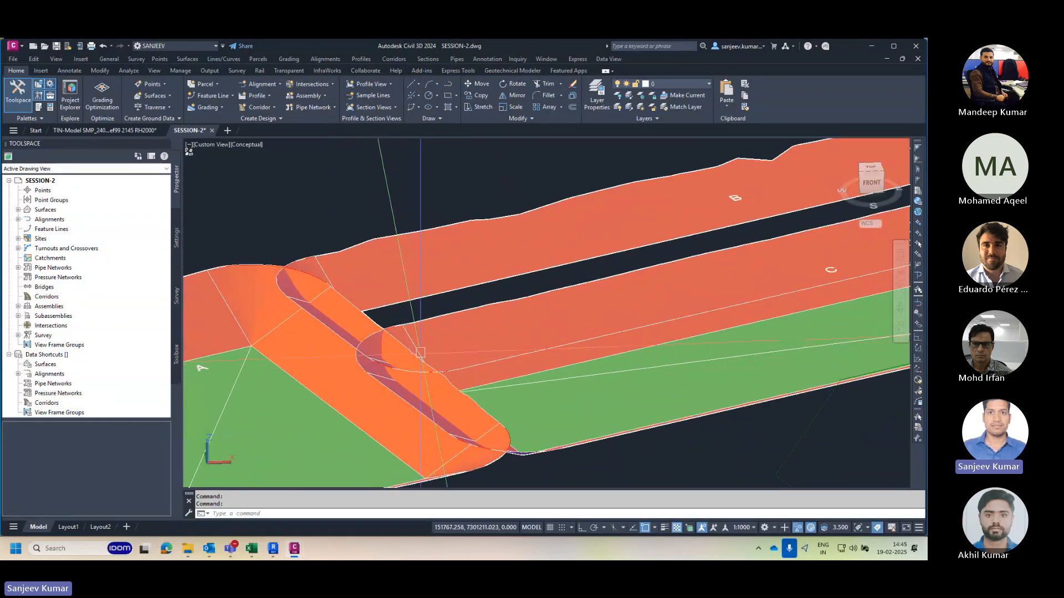
Step: Examine the slope intersections between pad A and pads B and C, both close up and across the whole model
scroll(511, 338, down, 3)
scroll(422, 337, up, 3)
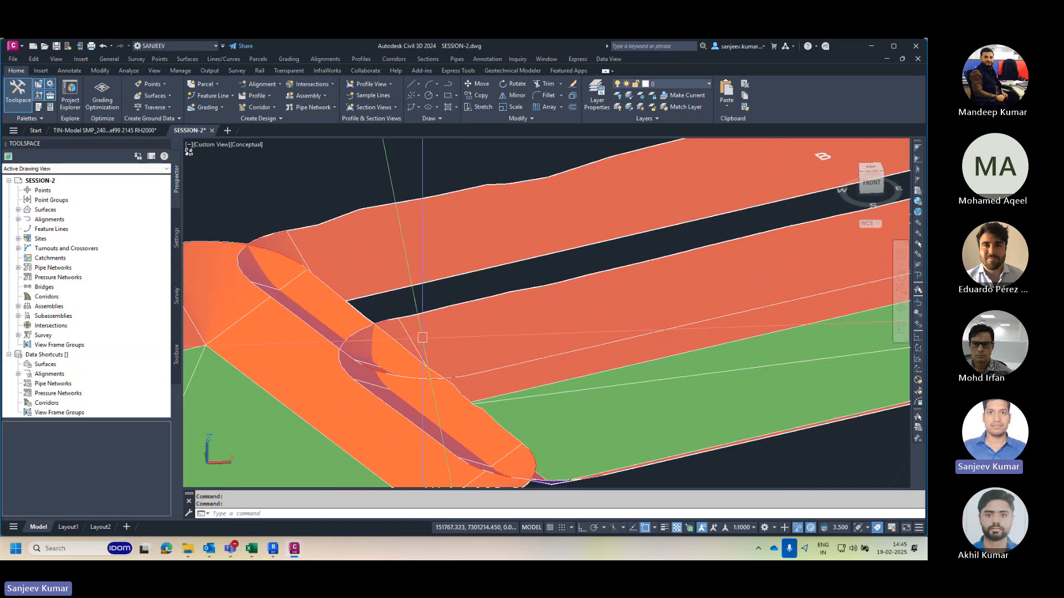
scroll(430, 361, down, 5)
shift+middle_drag(527, 356, 444, 349)
scroll(445, 348, down, 2)
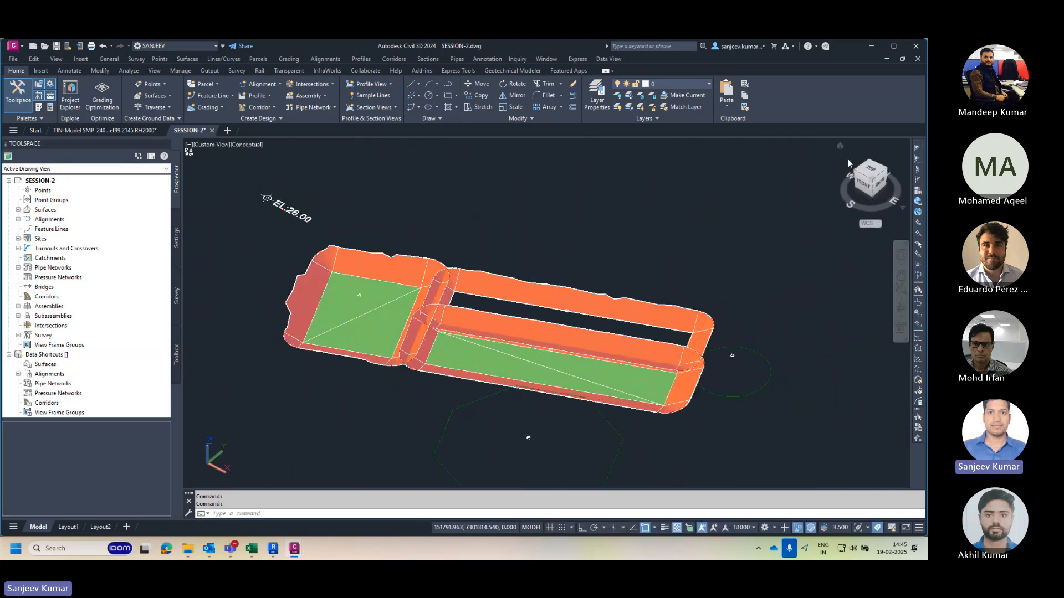
Step: In the top view, create a detached TIN surface named A from site A's grading group
click(870, 169)
middle_drag(355, 319, 482, 263)
scroll(499, 274, up, 2)
key(Escape)
key(Escape)
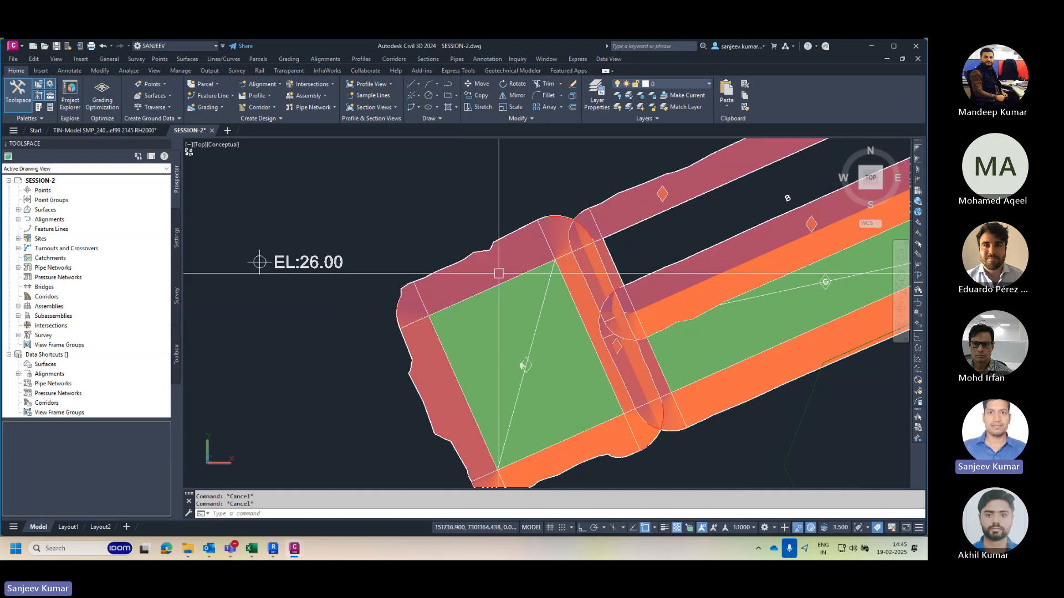
click(491, 271)
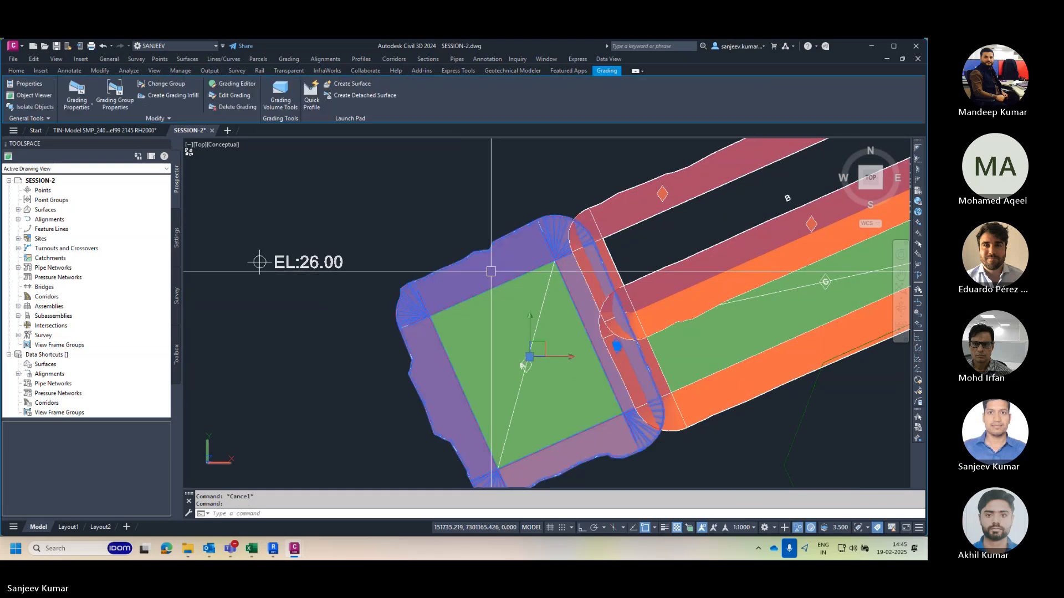
click(360, 95)
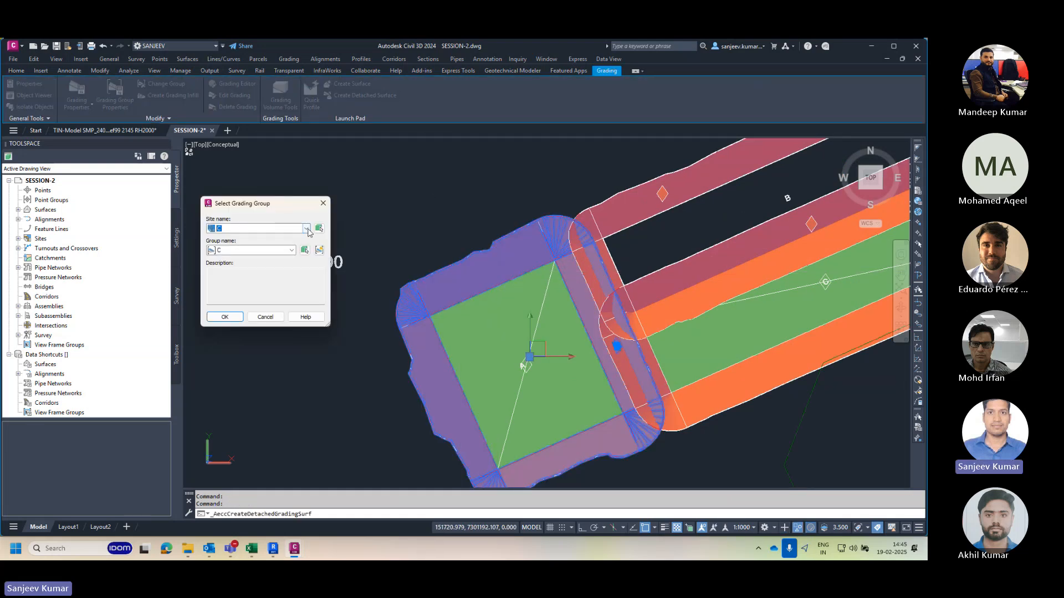
click(306, 229)
click(232, 239)
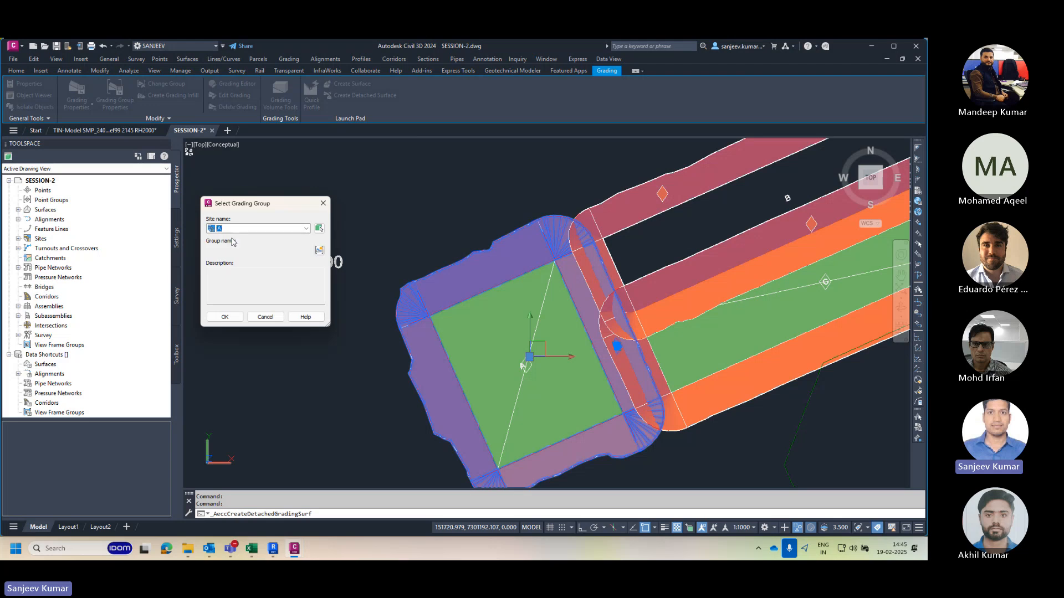
click(228, 315)
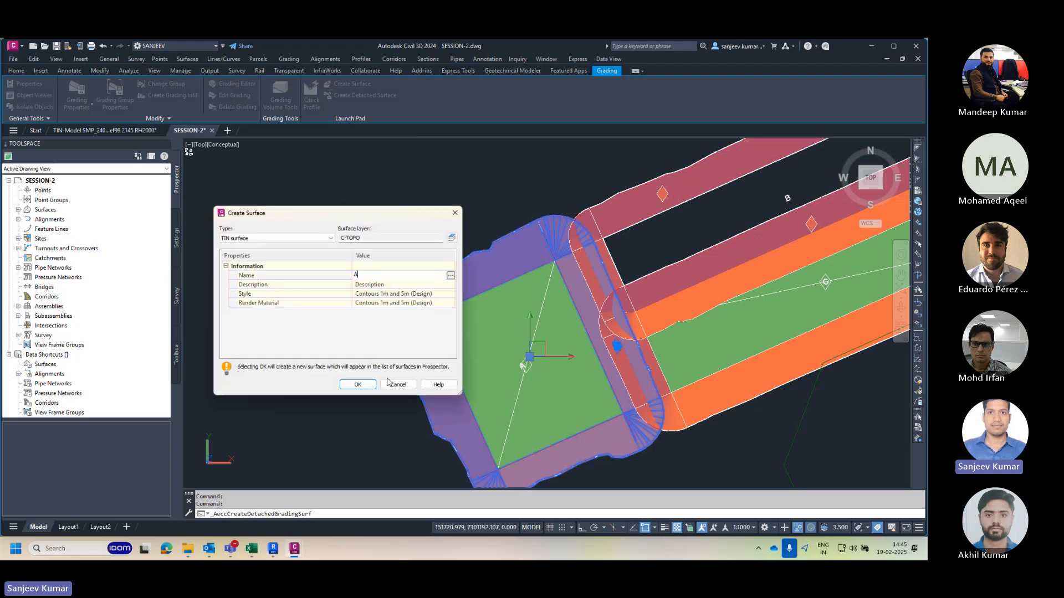
click(363, 383)
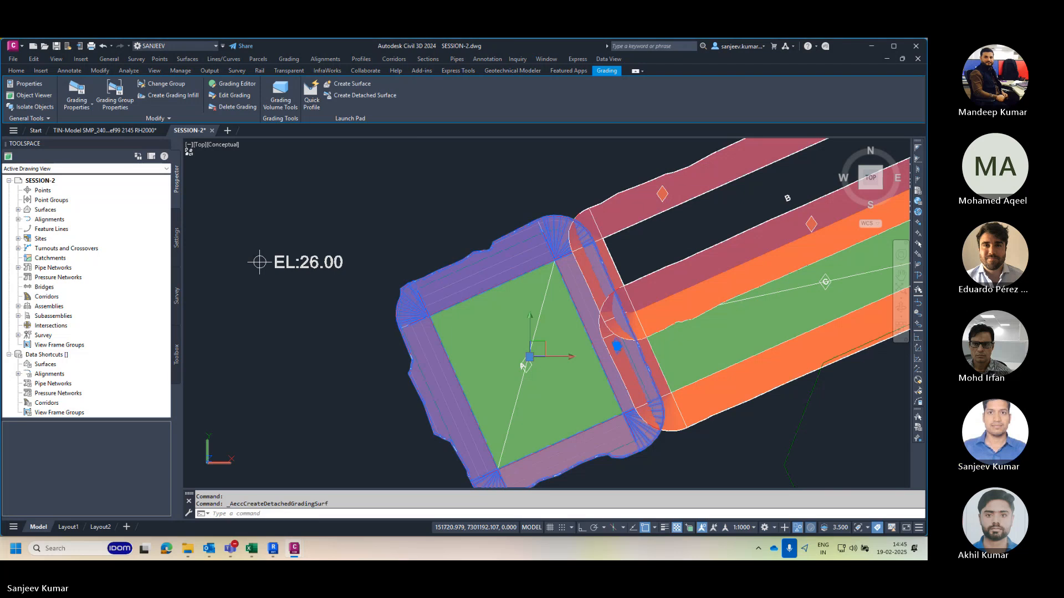
Step: Create a detached TIN surface named B from site B's grading group and dismiss the event viewer
scroll(497, 279, down, 2)
scroll(778, 154, up, 3)
key(Escape)
click(531, 254)
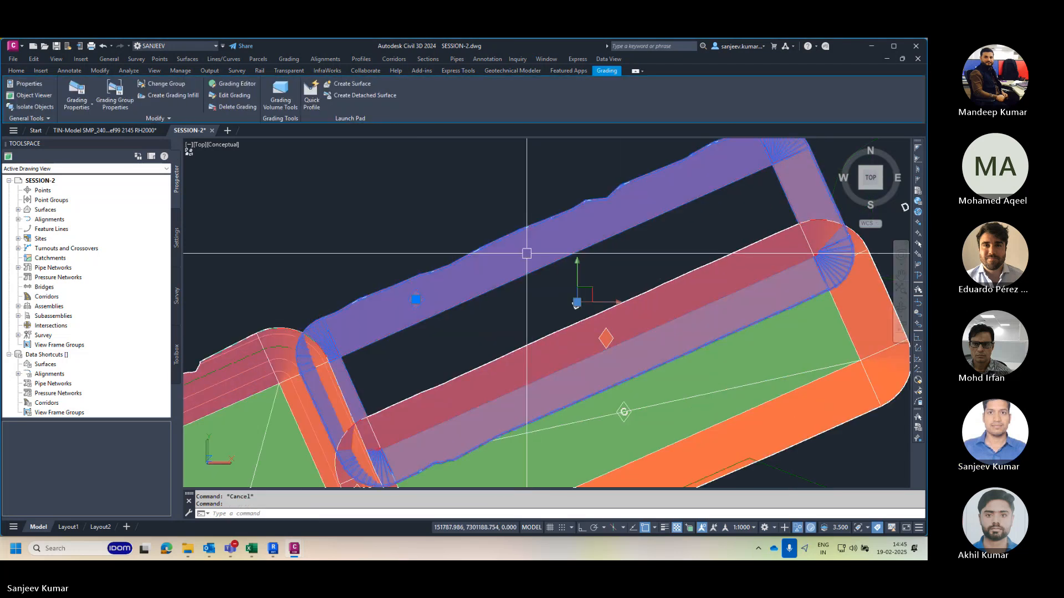
click(355, 95)
click(245, 247)
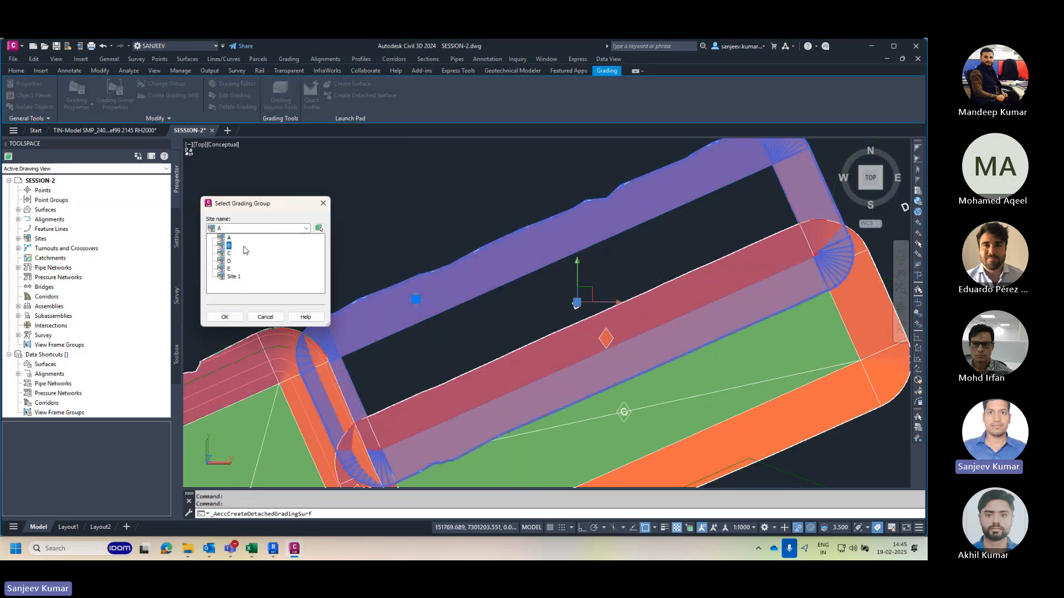
click(244, 247)
click(225, 317)
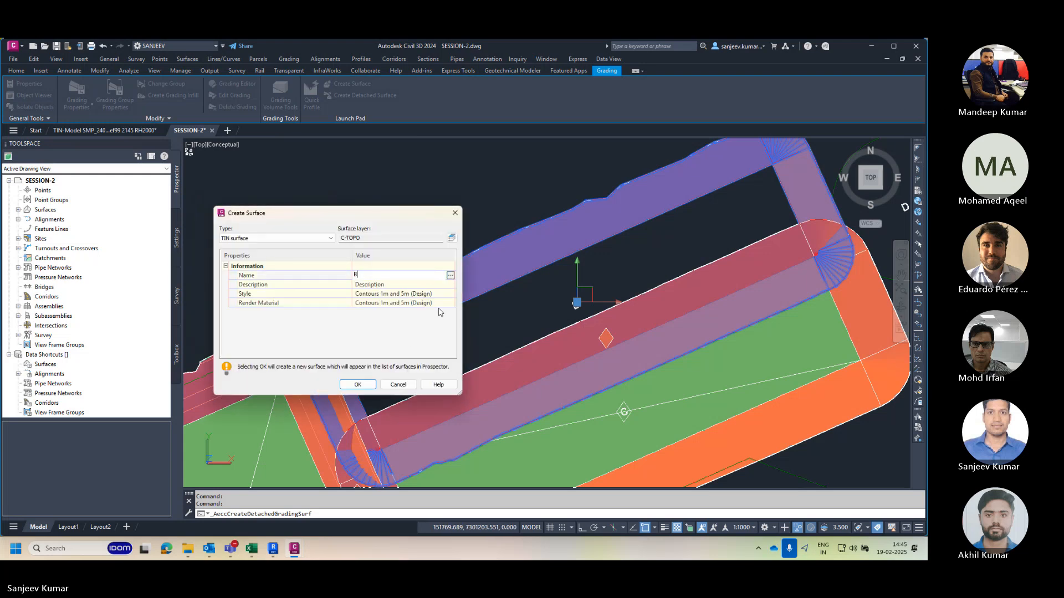
click(358, 385)
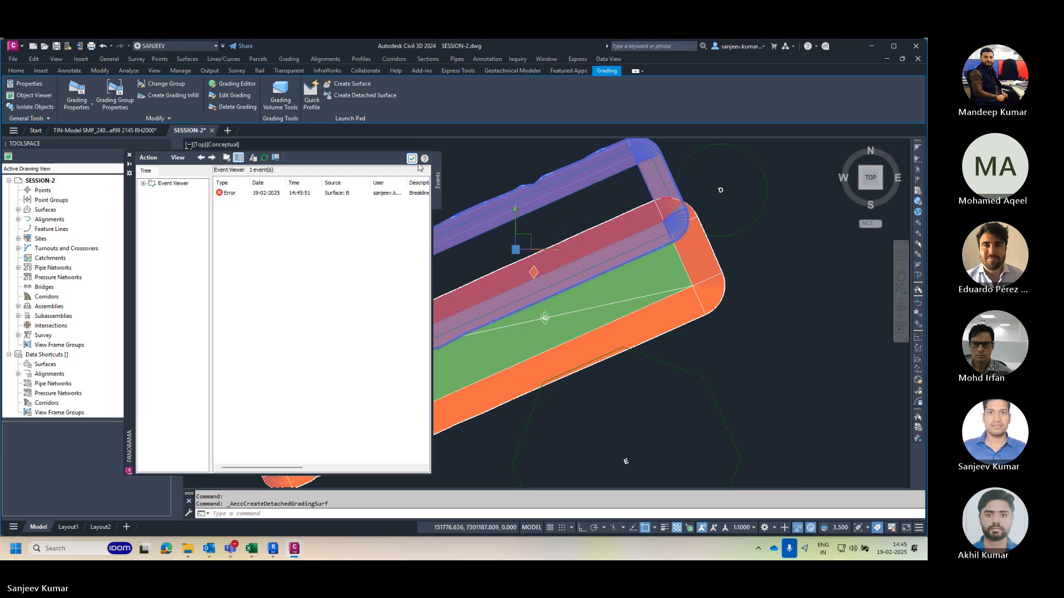
click(413, 160)
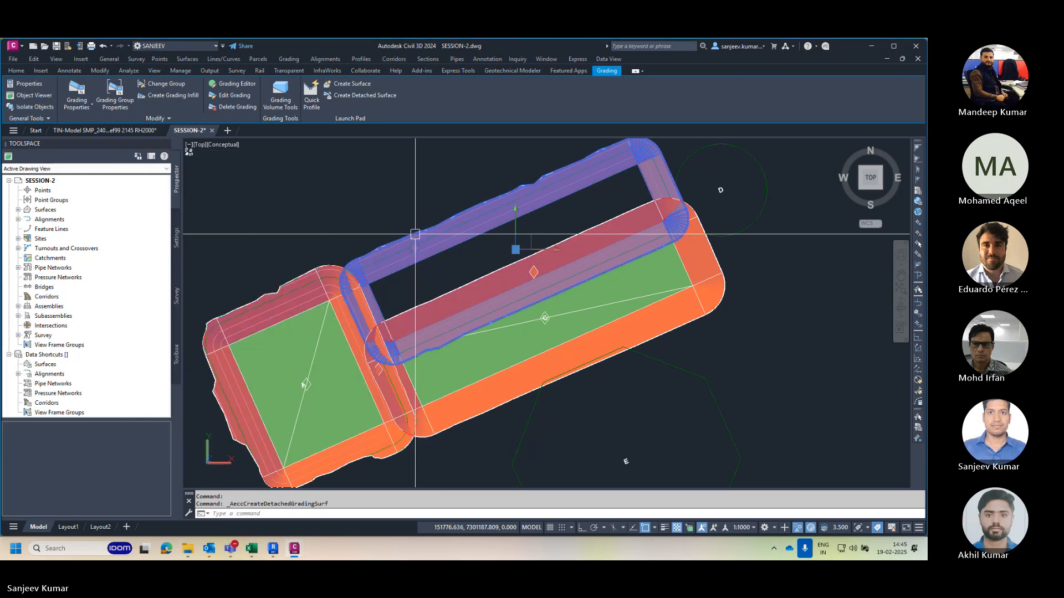
Step: Create a detached TIN surface named C from site C's grading group and dismiss the event viewer
middle_drag(547, 330, 521, 292)
scroll(522, 295, up, 2)
key(Escape)
click(542, 333)
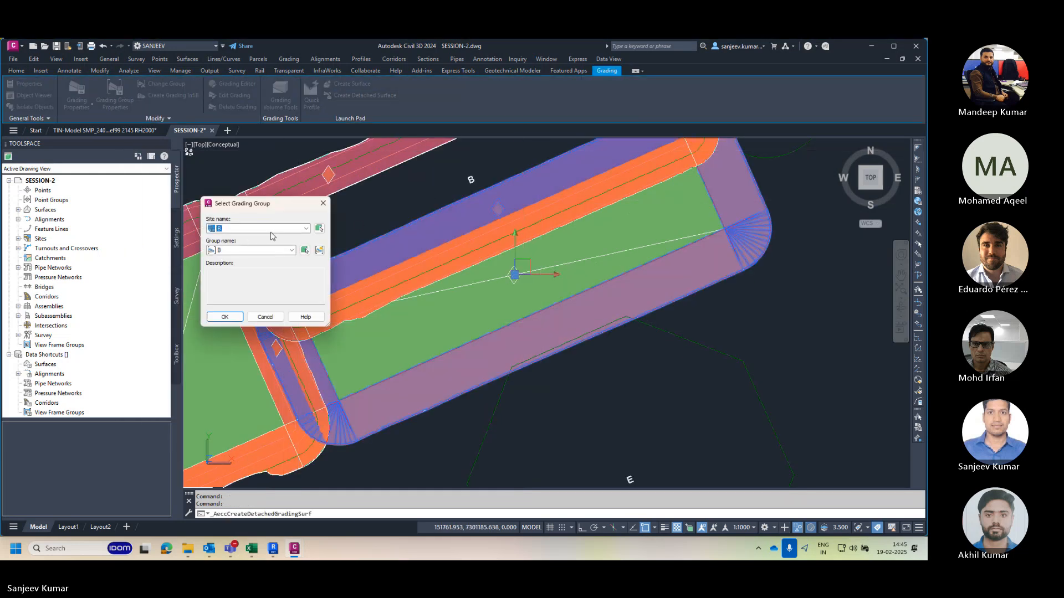
click(271, 230)
click(228, 254)
click(225, 317)
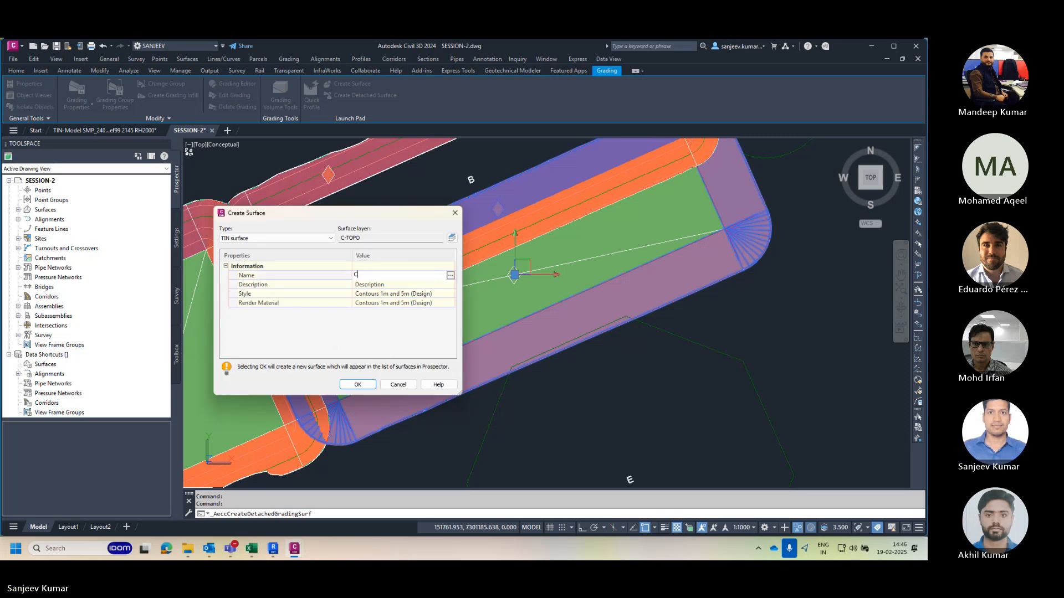
click(358, 384)
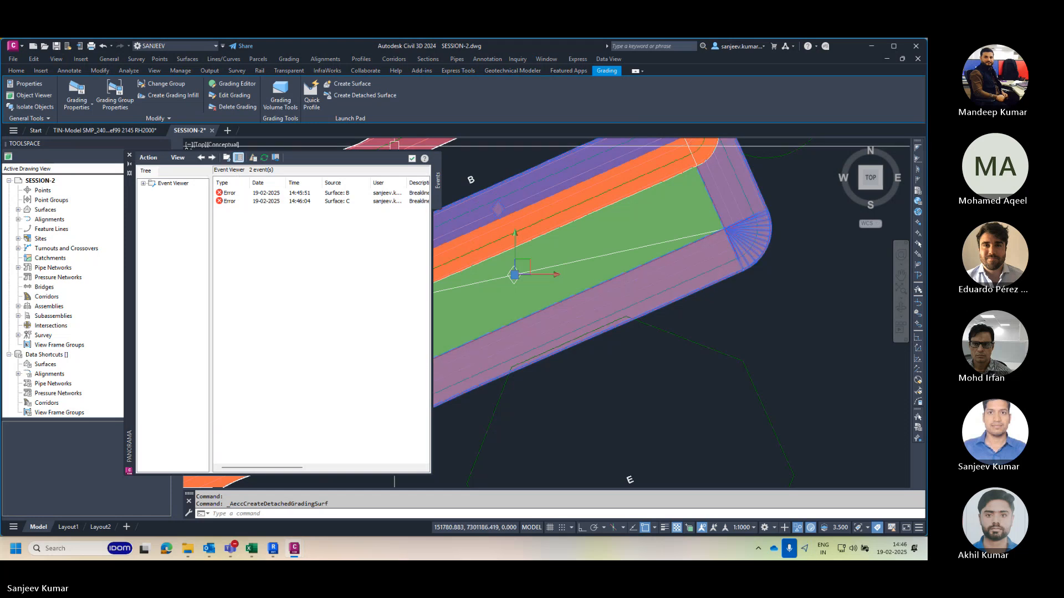
click(412, 159)
Step: Select all slope gradings similar to pad A's grading and hide them, leaving the new surfaces displayed
scroll(630, 284, down, 2)
middle_drag(599, 280, 602, 273)
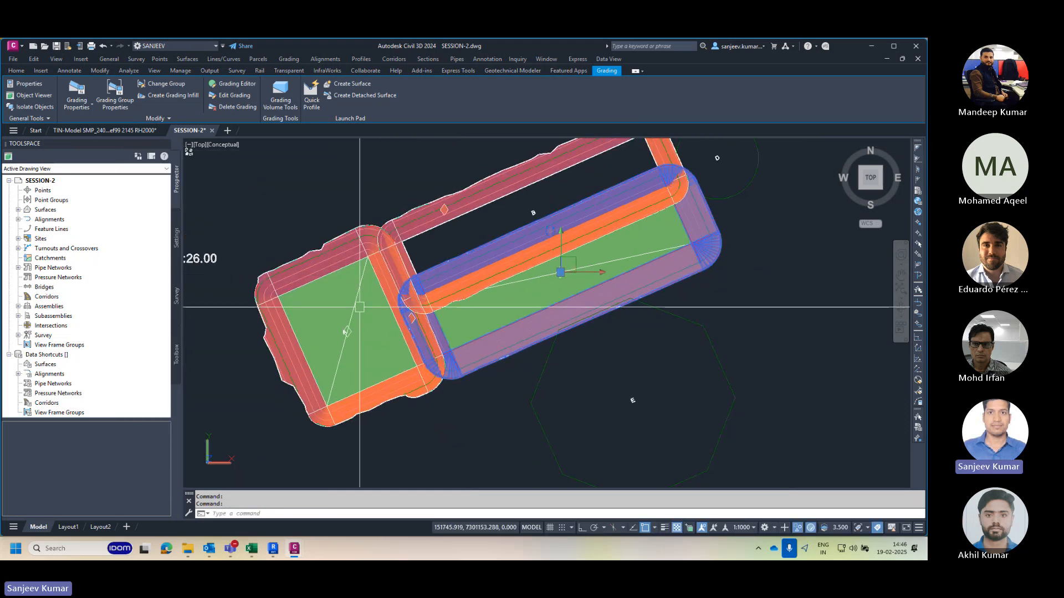
scroll(413, 245, up, 6)
key(Escape)
key(Escape)
click(399, 259)
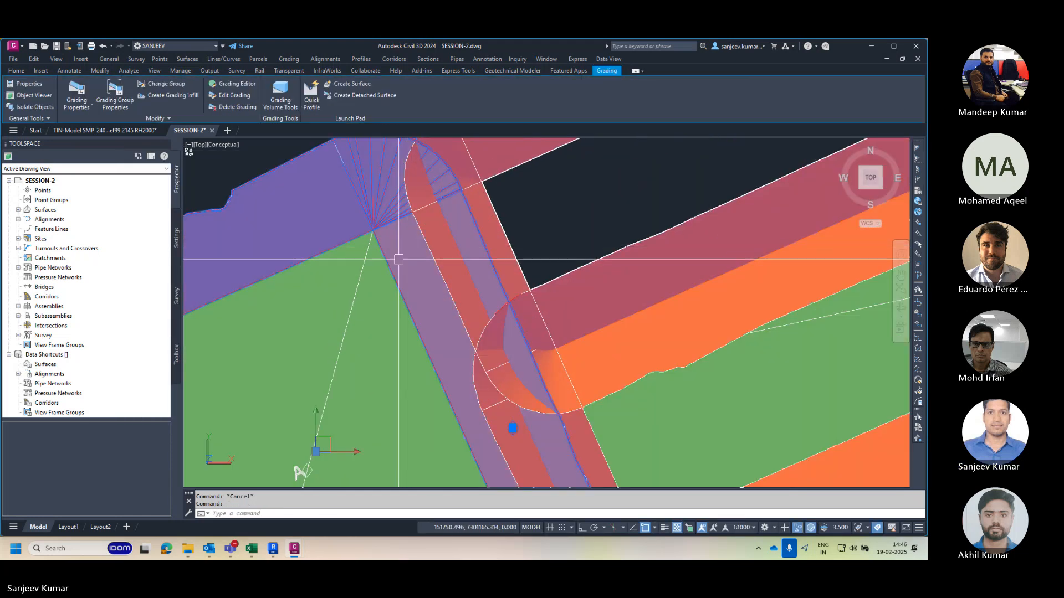
scroll(399, 258, down, 6)
right_click(341, 196)
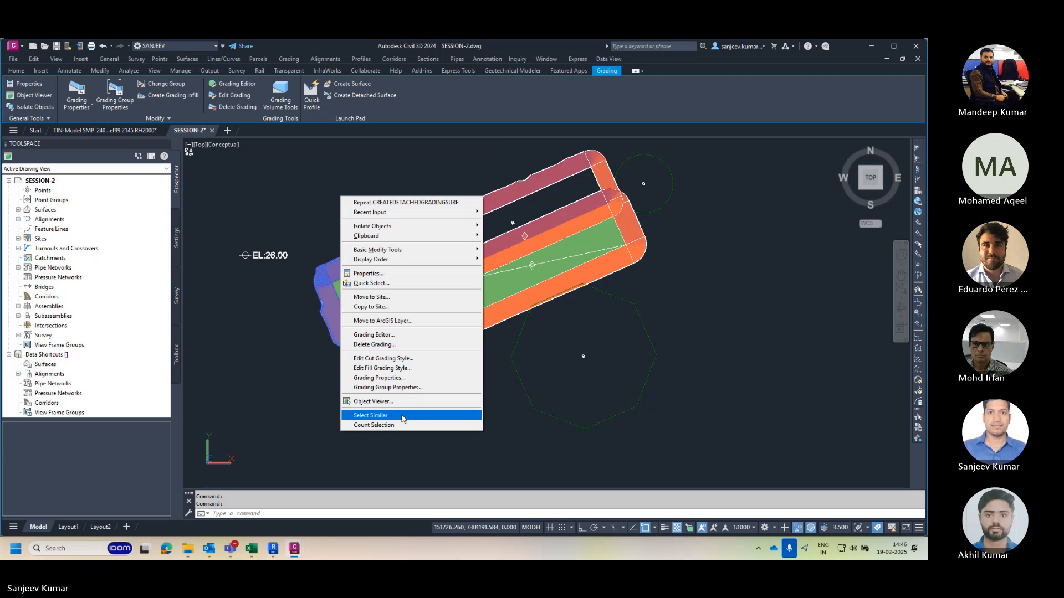
click(370, 416)
right_click(351, 166)
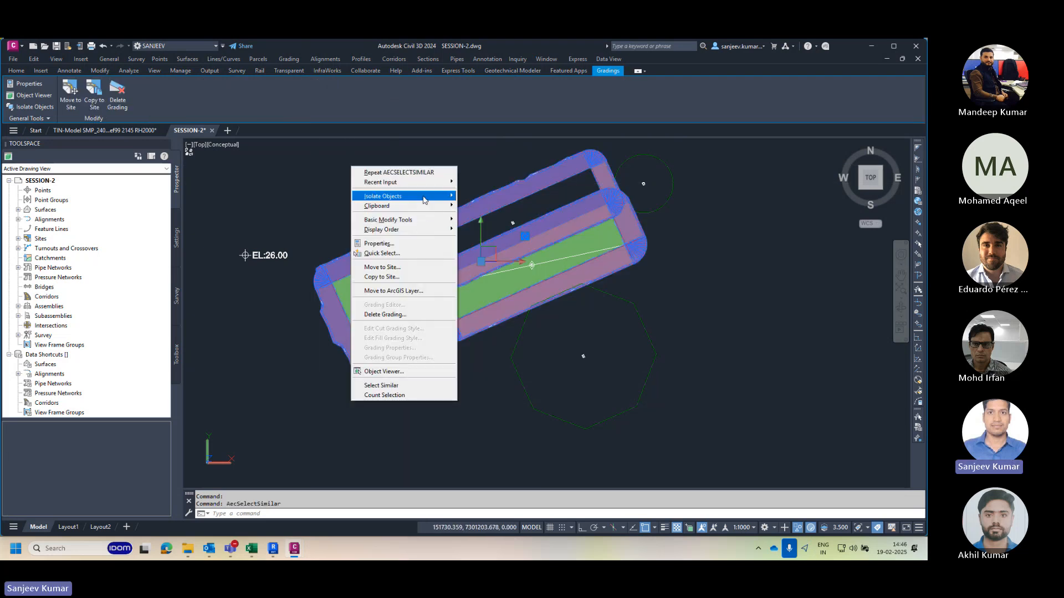
mouse_move(425, 199)
click(488, 206)
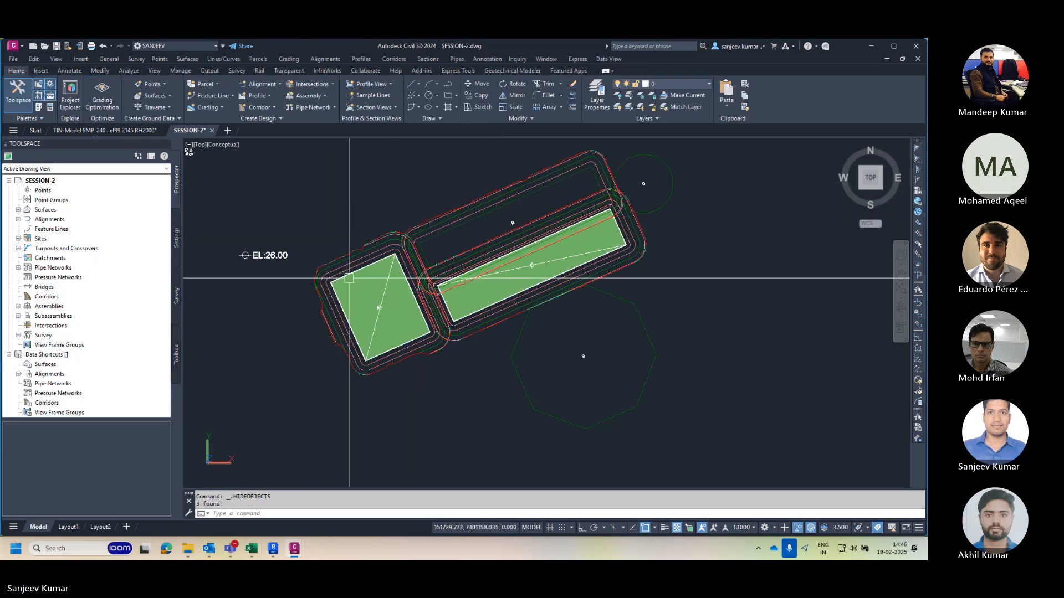
key(Escape)
Step: Hide the grading infills of pads A and C
scroll(451, 267, up, 3)
middle_drag(481, 257, 536, 210)
click(548, 291)
click(380, 324)
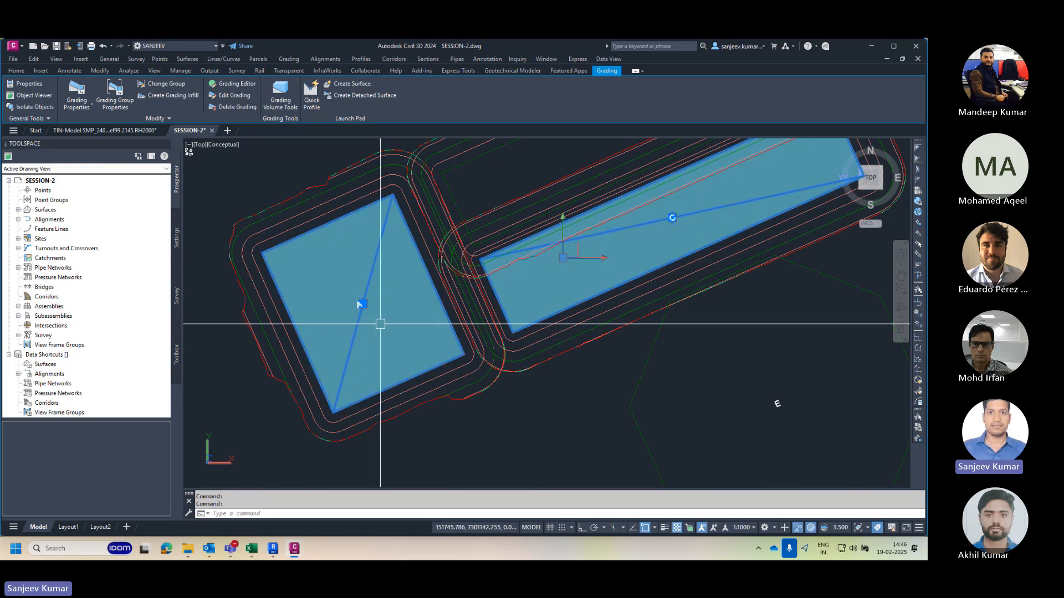
right_click(394, 313)
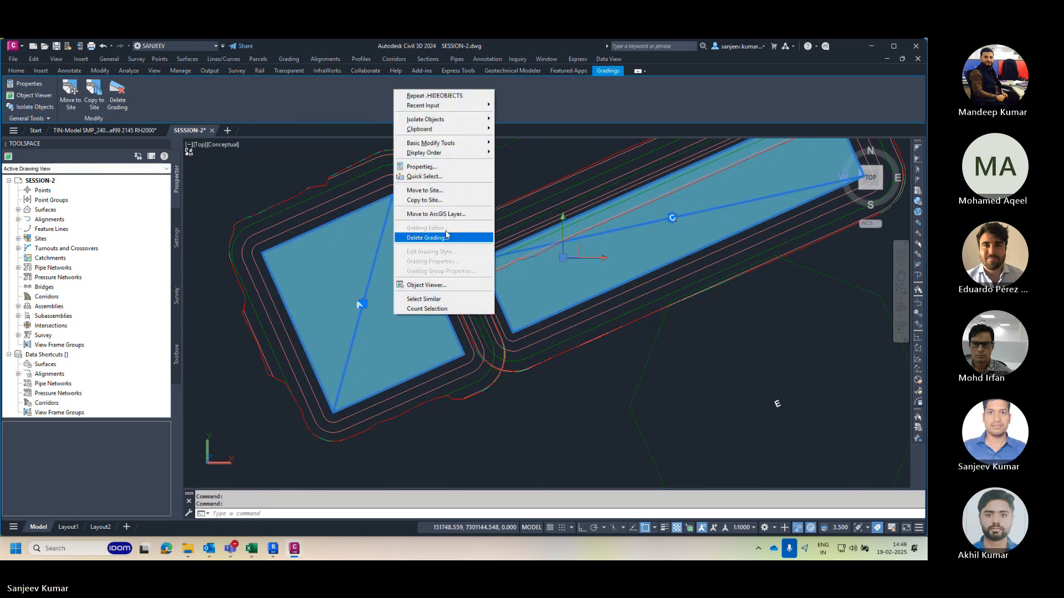
mouse_move(480, 118)
click(533, 129)
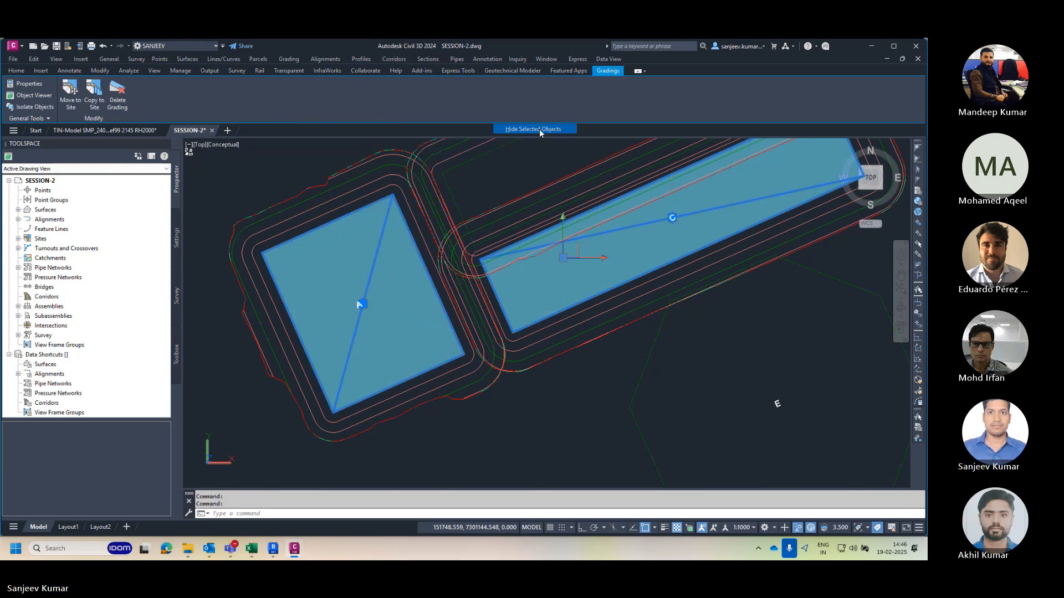
Step: Split the model space into two vertical viewports and close the Toolspace to enlarge the drawing area
scroll(443, 244, down, 3)
scroll(435, 245, up, 3)
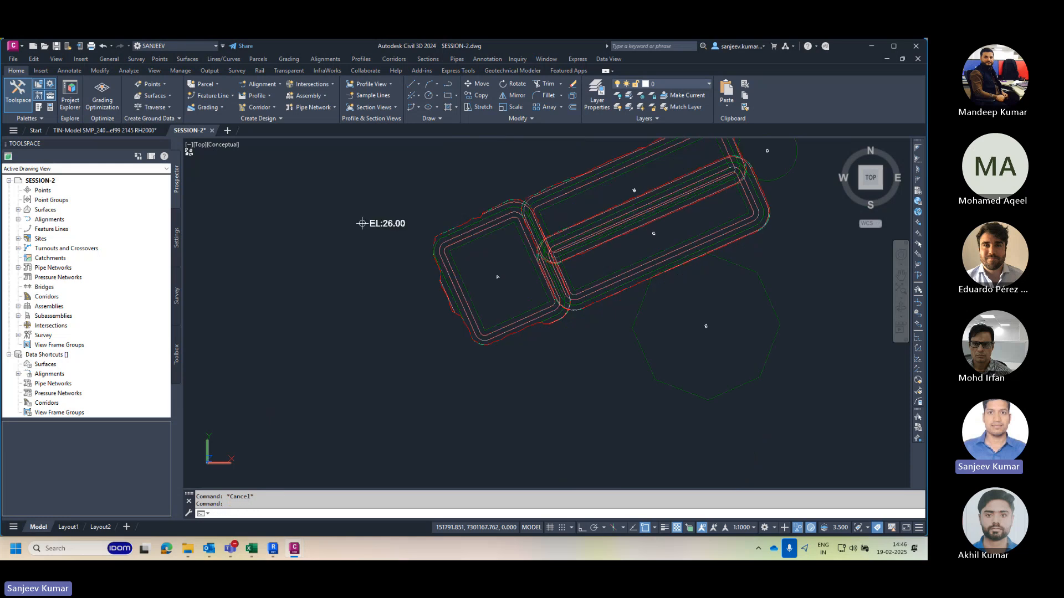
scroll(285, 221, up, 2)
scroll(388, 294, down, 2)
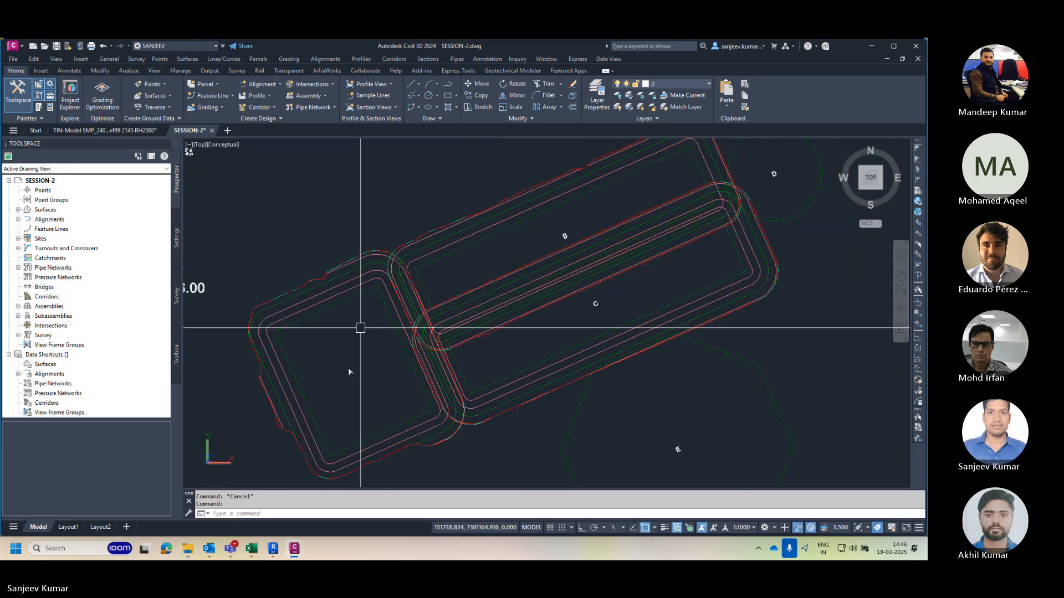
scroll(357, 324, down, 3)
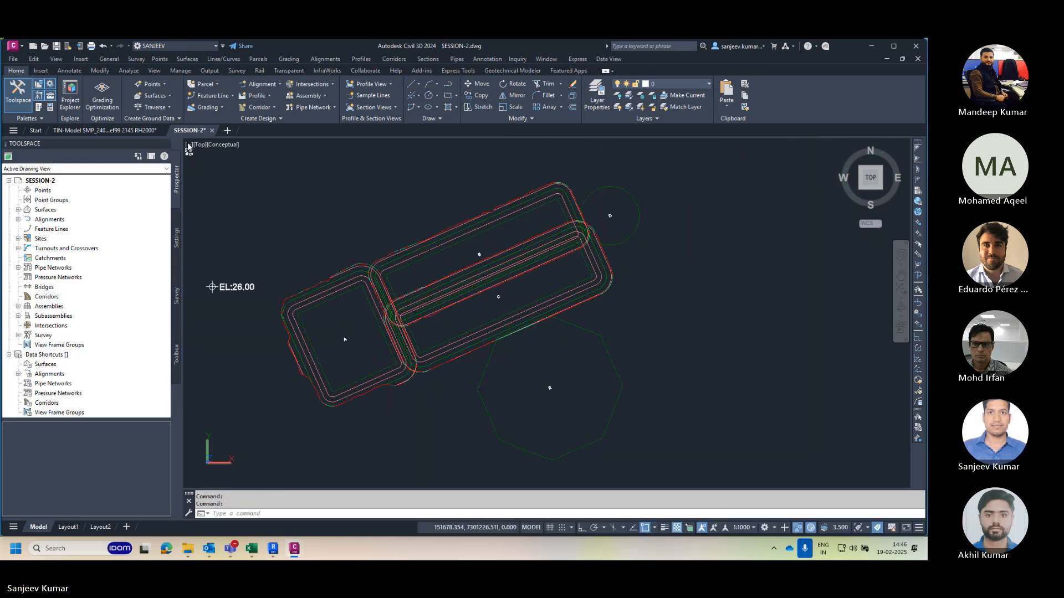
click(188, 145)
mouse_move(287, 168)
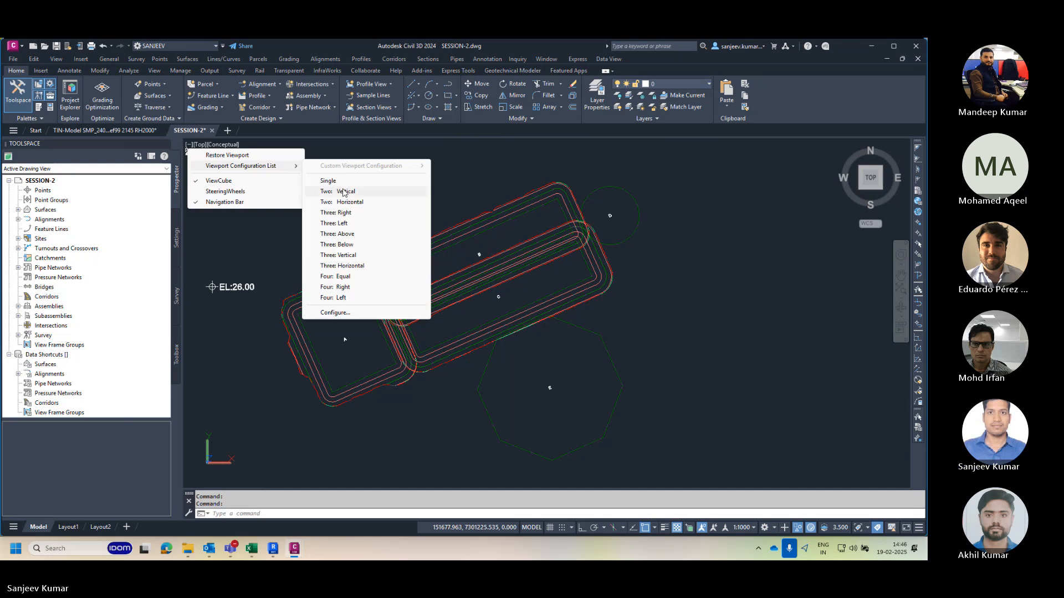
click(344, 192)
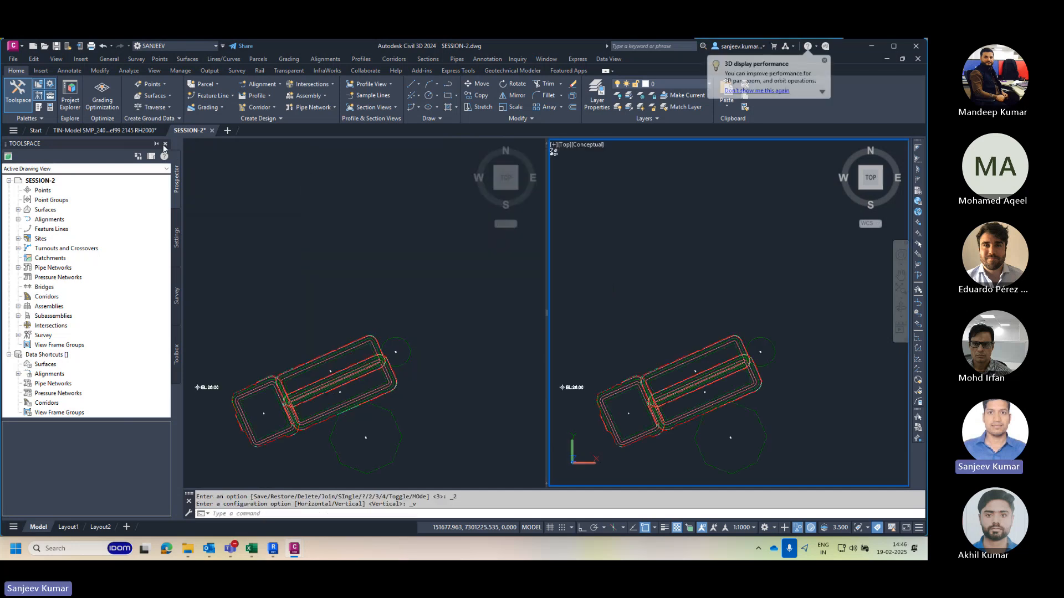
click(165, 145)
Step: Set the active viewport to the southwest isometric view, focused on surfaces A, B and C
click(554, 247)
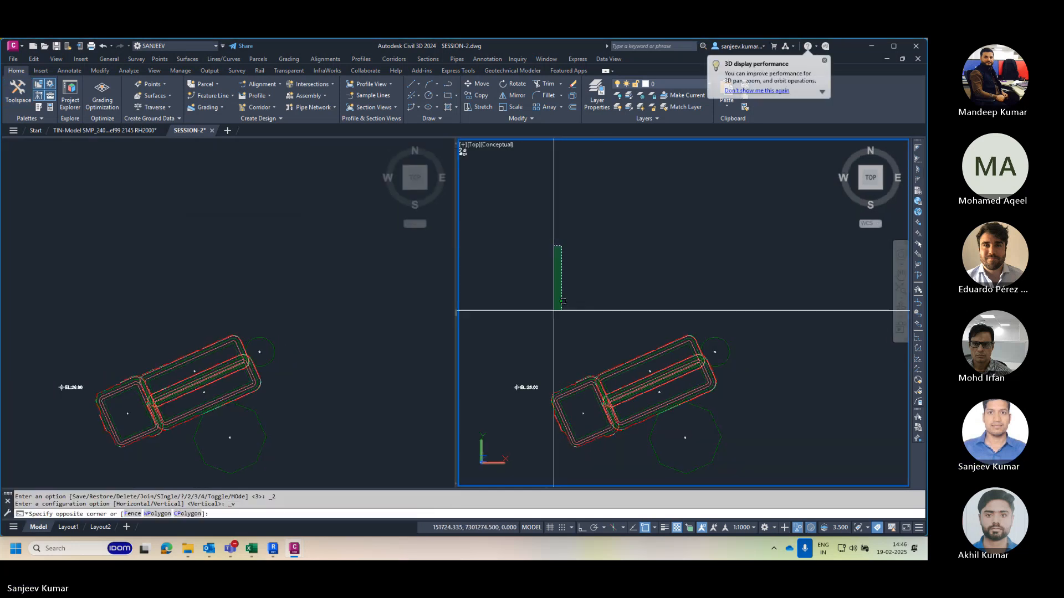
click(857, 194)
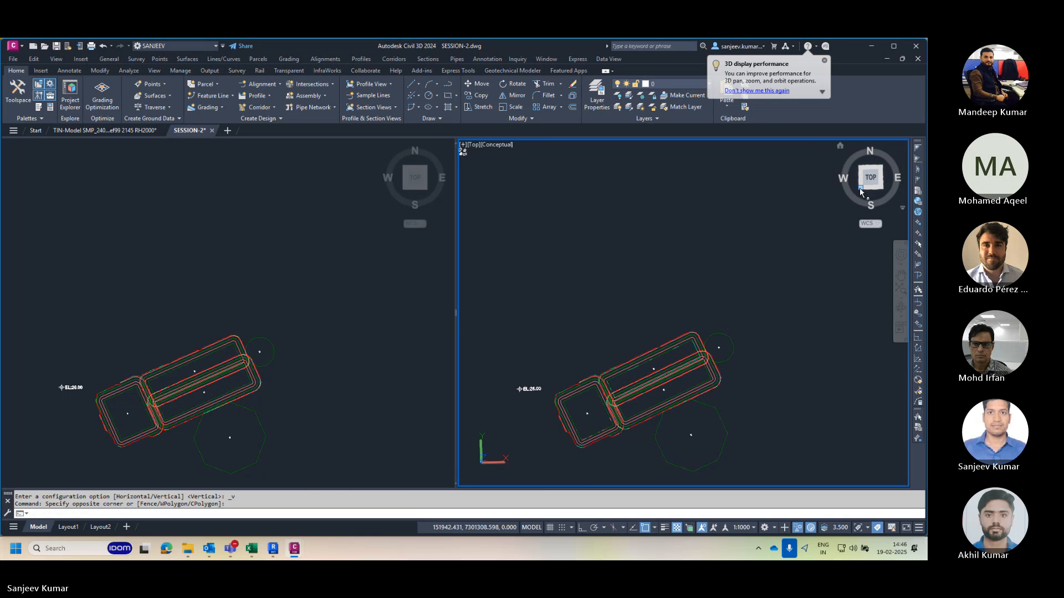
scroll(667, 306, up, 4)
scroll(666, 307, up, 5)
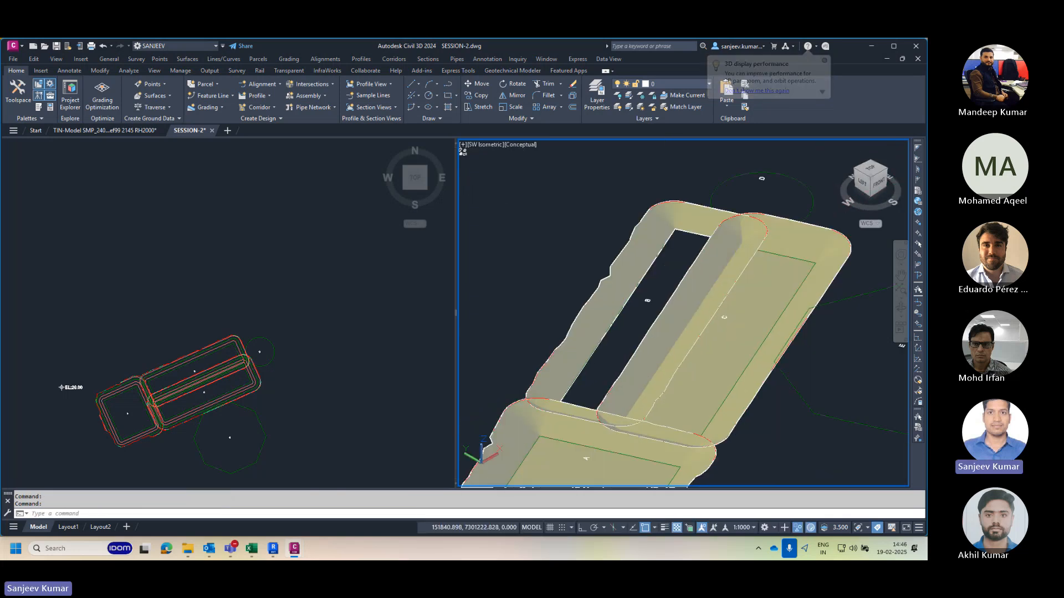
scroll(687, 293, up, 1)
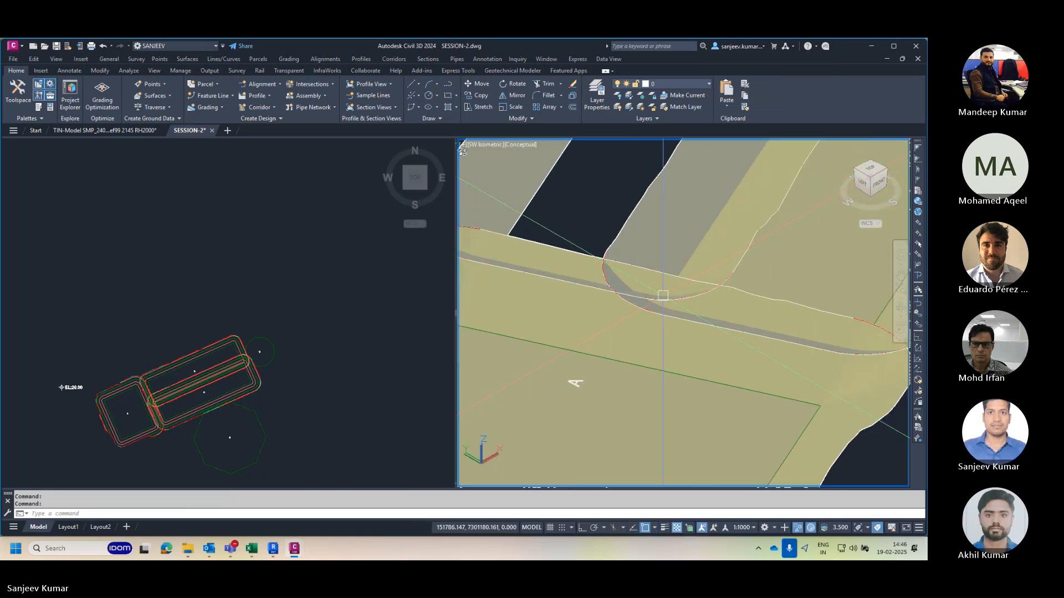
Step: Inspect in 3D how surface A overlaps surfaces B and C, with surface A selected
scroll(663, 294, down, 5)
shift+middle_drag(663, 296, 579, 280)
scroll(669, 275, up, 8)
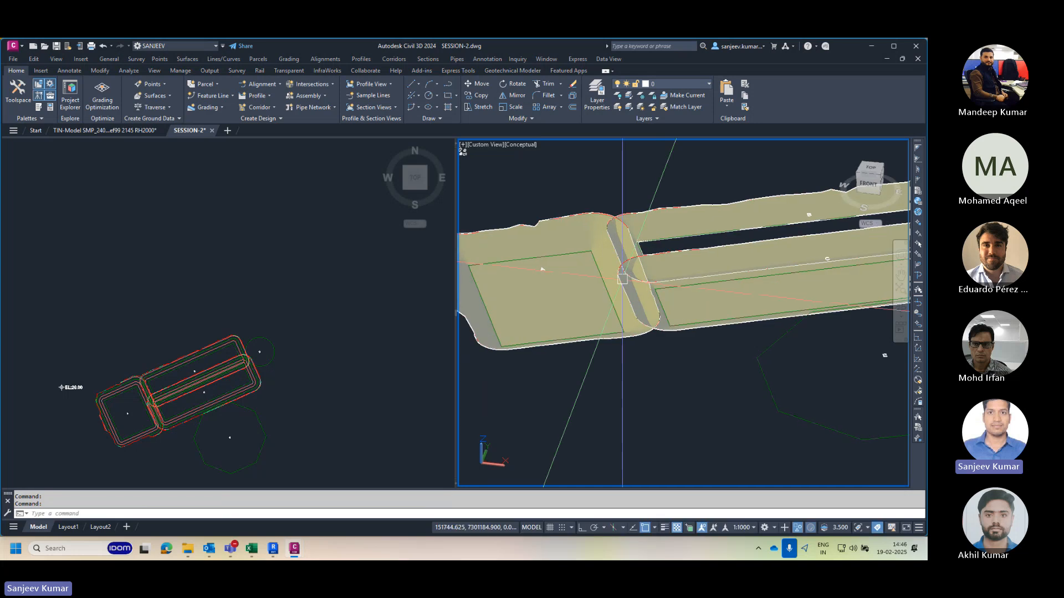
middle_drag(671, 283, 591, 314)
scroll(625, 290, up, 4)
click(672, 244)
shift+middle_drag(694, 268, 691, 318)
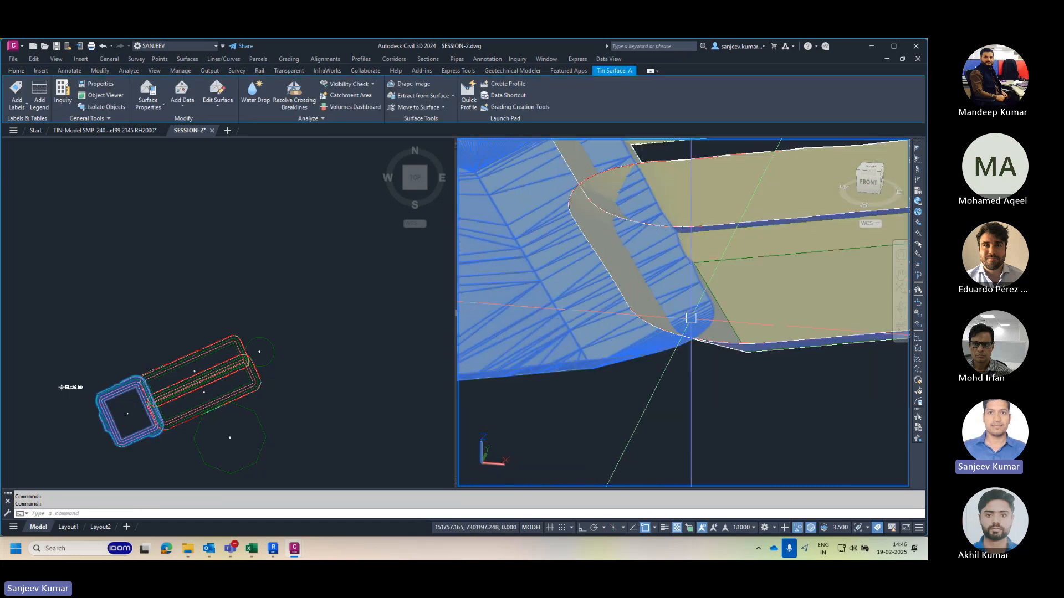
Step: Examine the overlap strips between surfaces A, B and C in 3D from low and high angles, with nothing selected
shift+middle_drag(631, 263, 654, 263)
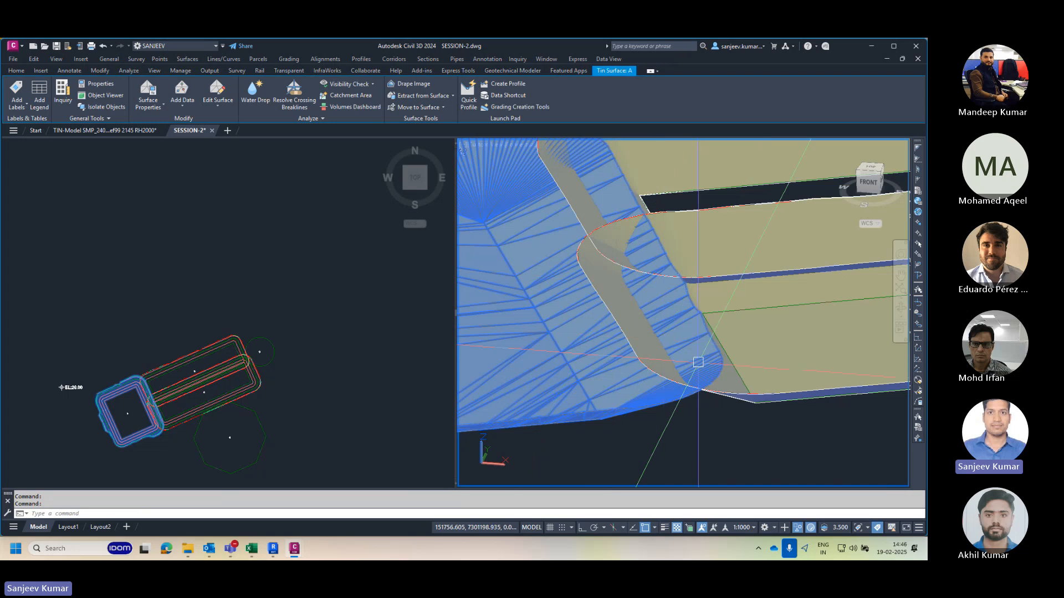
key(Escape)
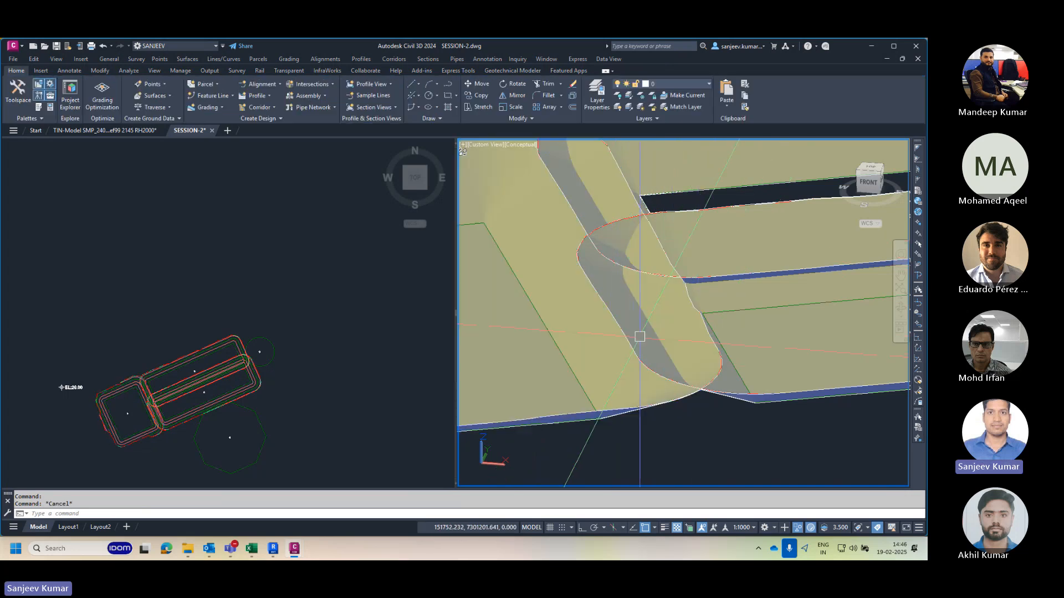
shift+middle_drag(631, 344, 676, 343)
click(676, 343)
key(Escape)
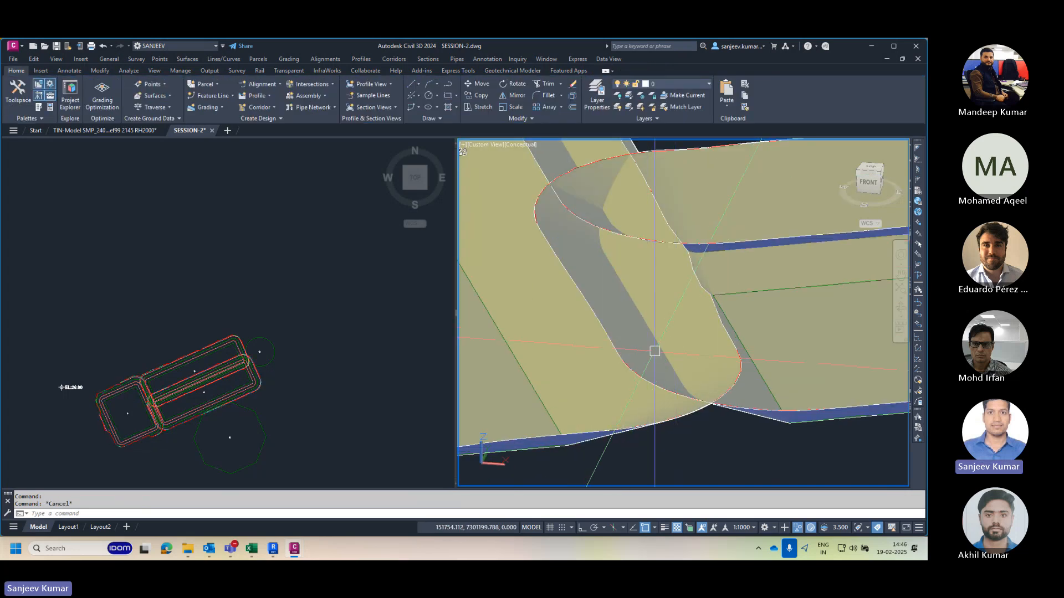
scroll(669, 351, down, 5)
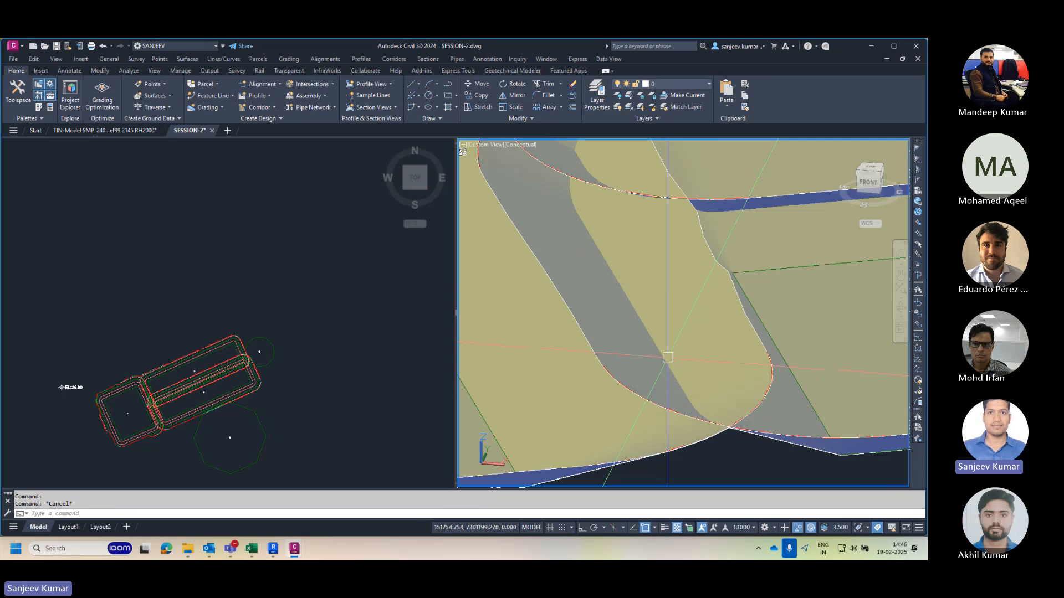
shift+middle_drag(604, 321, 573, 385)
scroll(607, 309, down, 3)
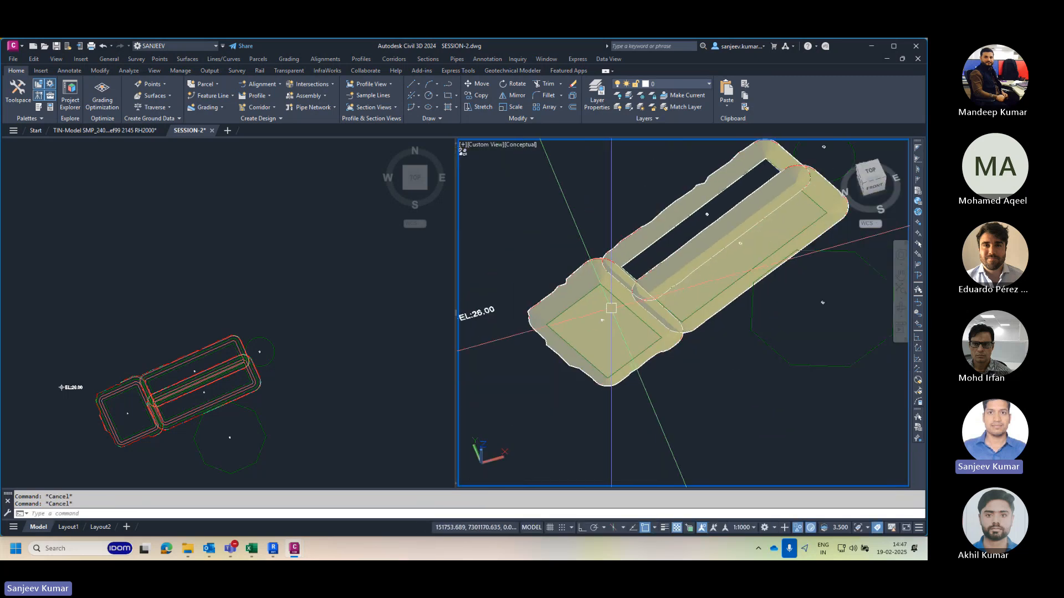
scroll(604, 297, up, 5)
scroll(647, 288, down, 2)
scroll(662, 291, up, 1)
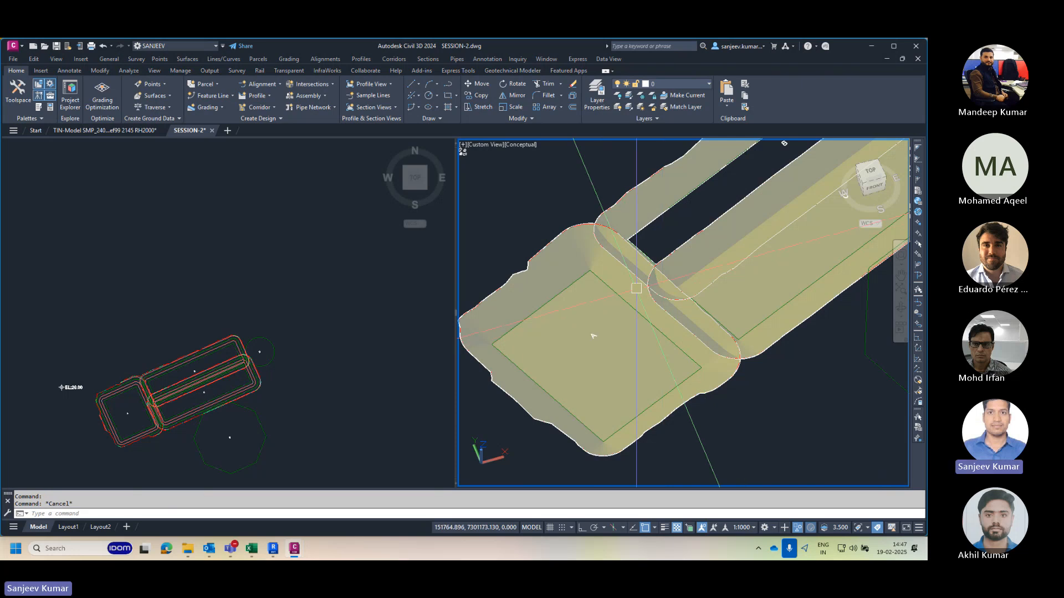
scroll(663, 291, up, 2)
click(617, 287)
key(Escape)
key(Escape)
scroll(658, 257, up, 1)
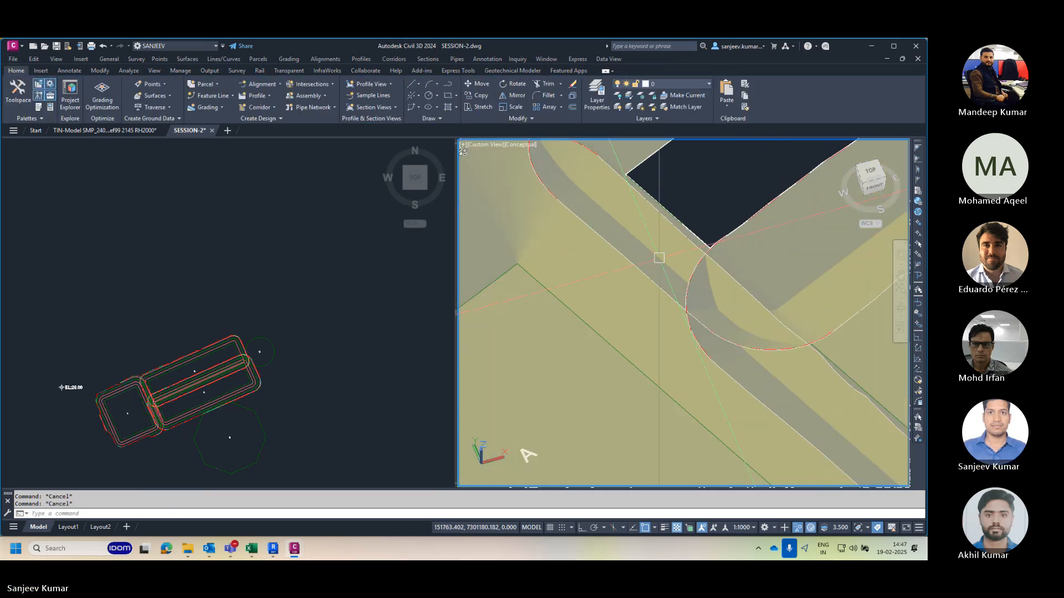
scroll(651, 268, down, 2)
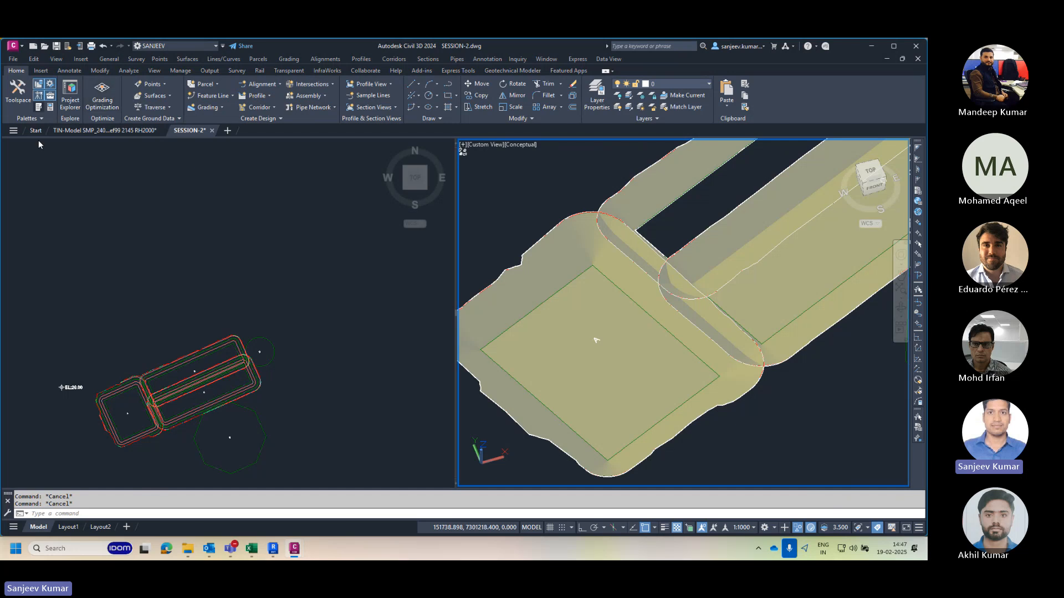
Step: Start the Minimum Distance Between Surfaces command and pick surface A as the first surface
click(128, 71)
click(320, 228)
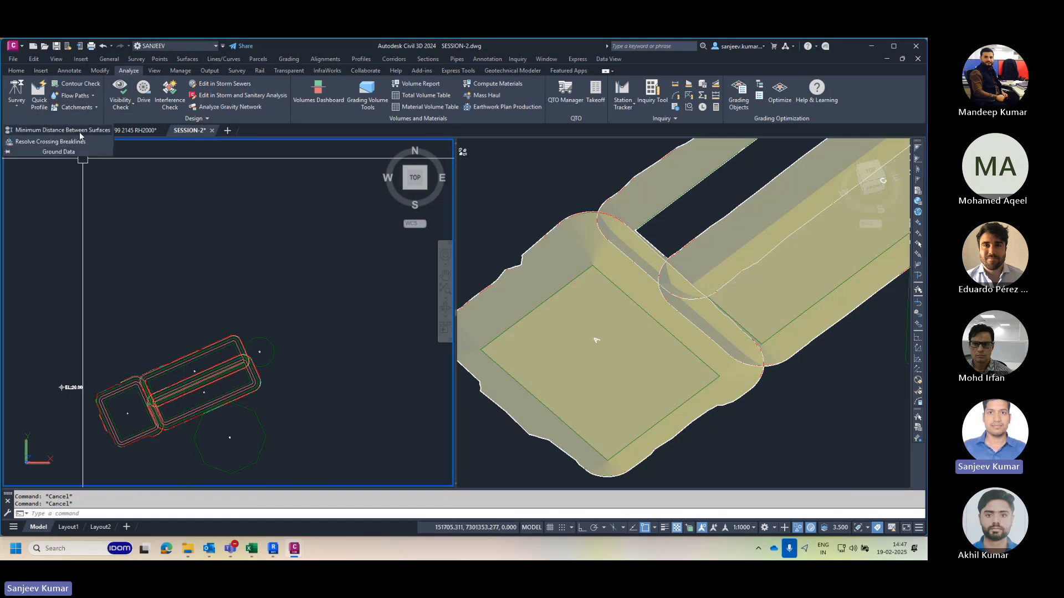
click(57, 131)
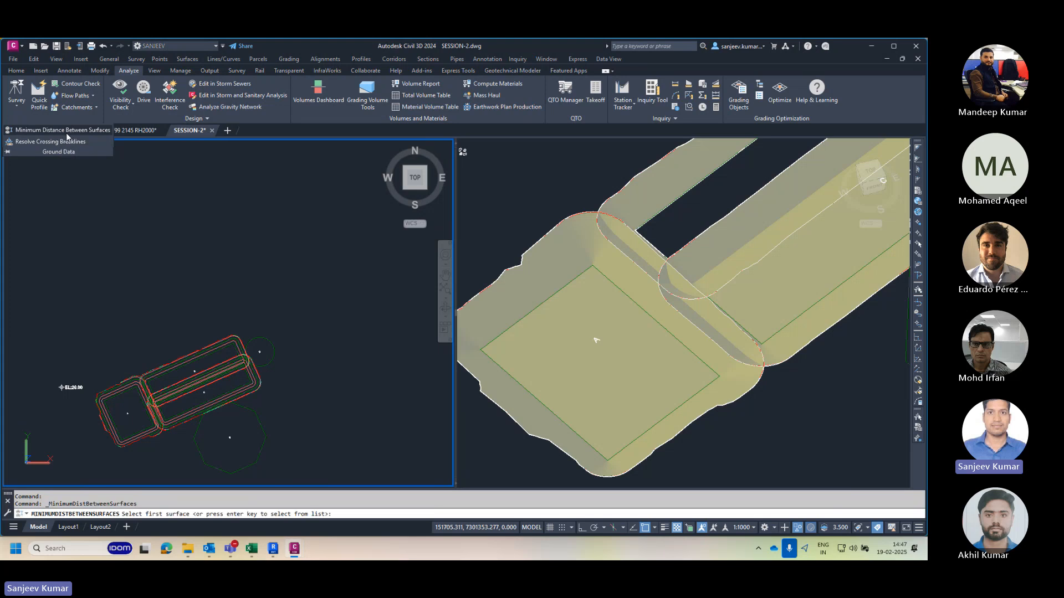
scroll(624, 254, up, 2)
click(599, 258)
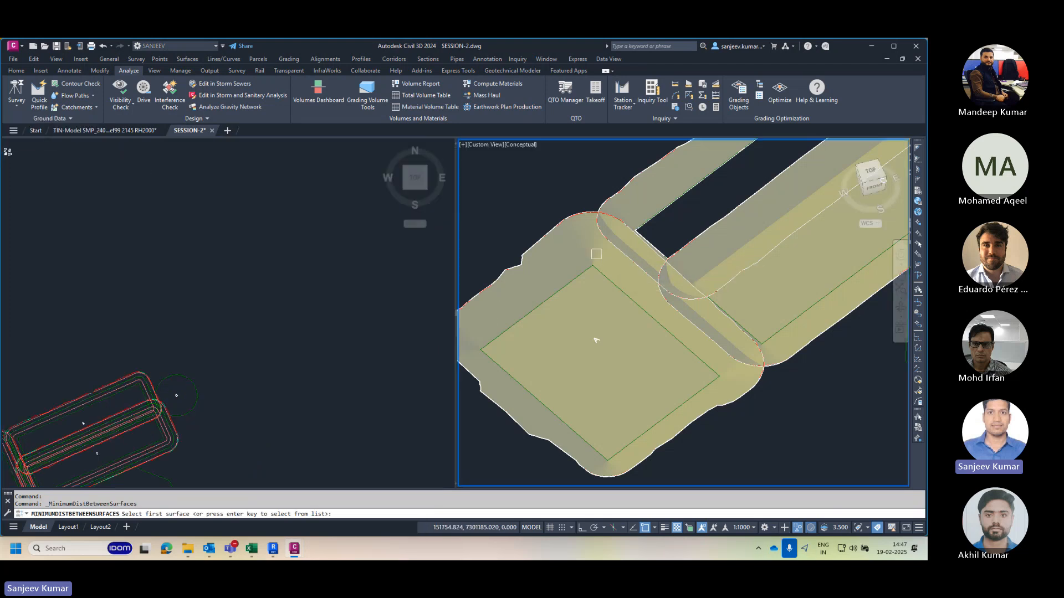
scroll(596, 243, up, 4)
mouse_move(618, 225)
middle_down()
mouse_move(601, 266)
mouse_move(632, 235)
middle_up()
scroll(608, 244, up, 3)
scroll(633, 268, down, 2)
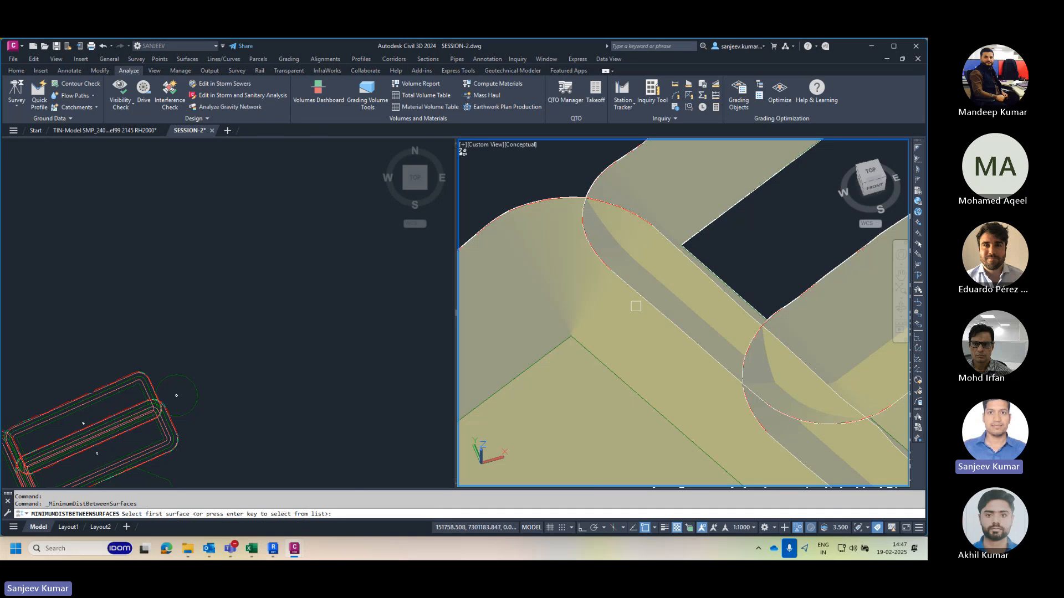
click(548, 216)
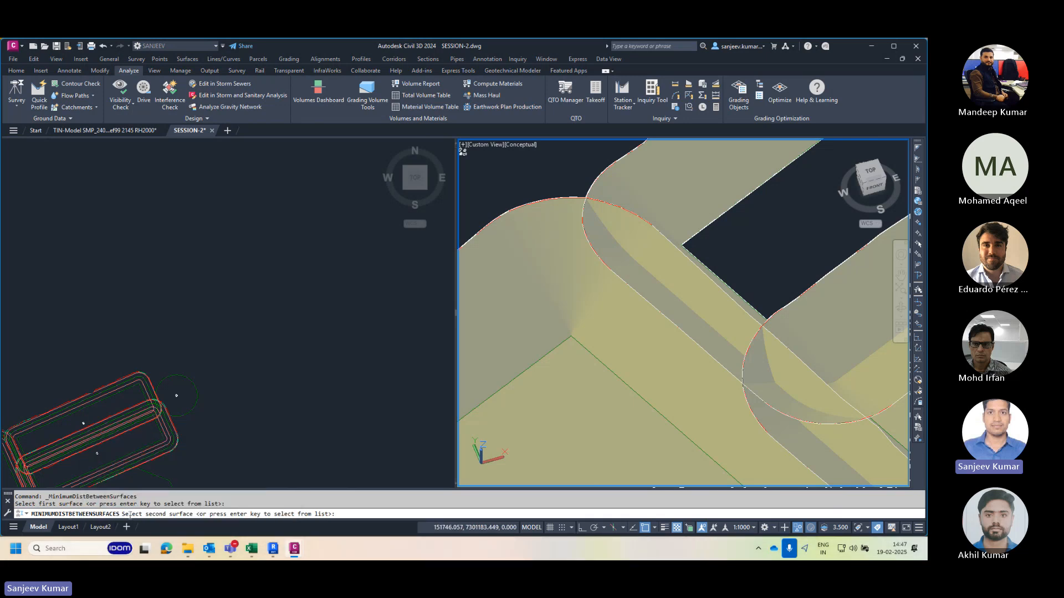
Step: Pick surface C as the second surface, zoom to the intersection, and draw it as an AutoCAD polyline
scroll(686, 331, down, 3)
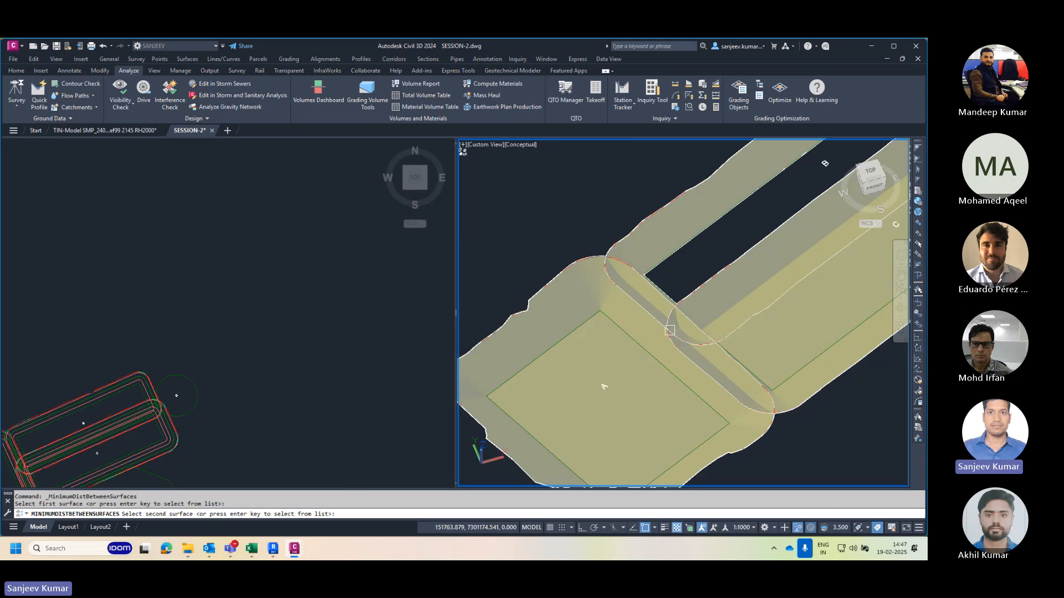
scroll(636, 327, up, 3)
middle_drag(576, 304, 623, 303)
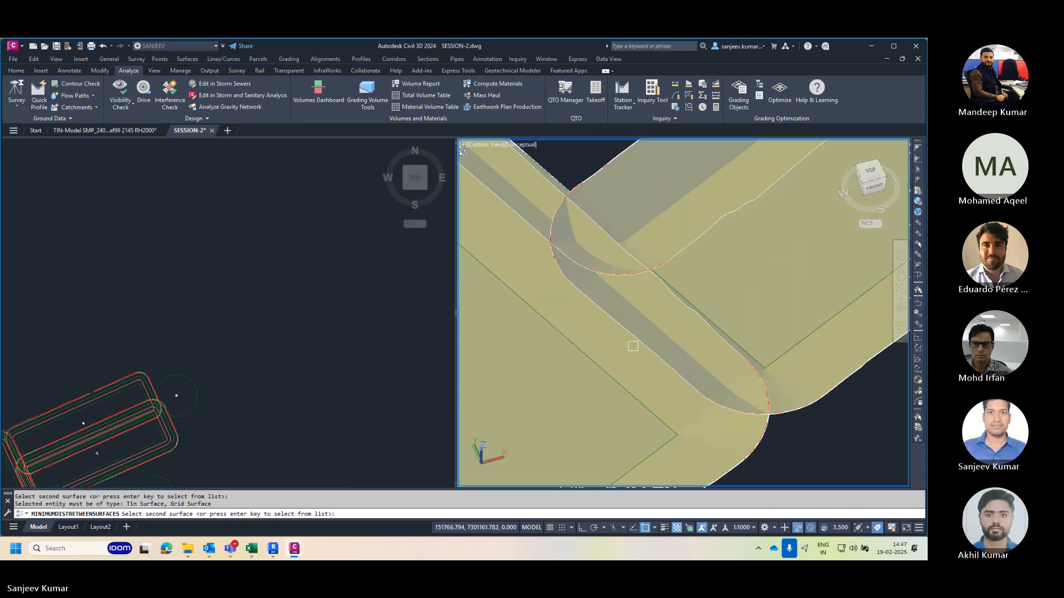
scroll(662, 359, up, 2)
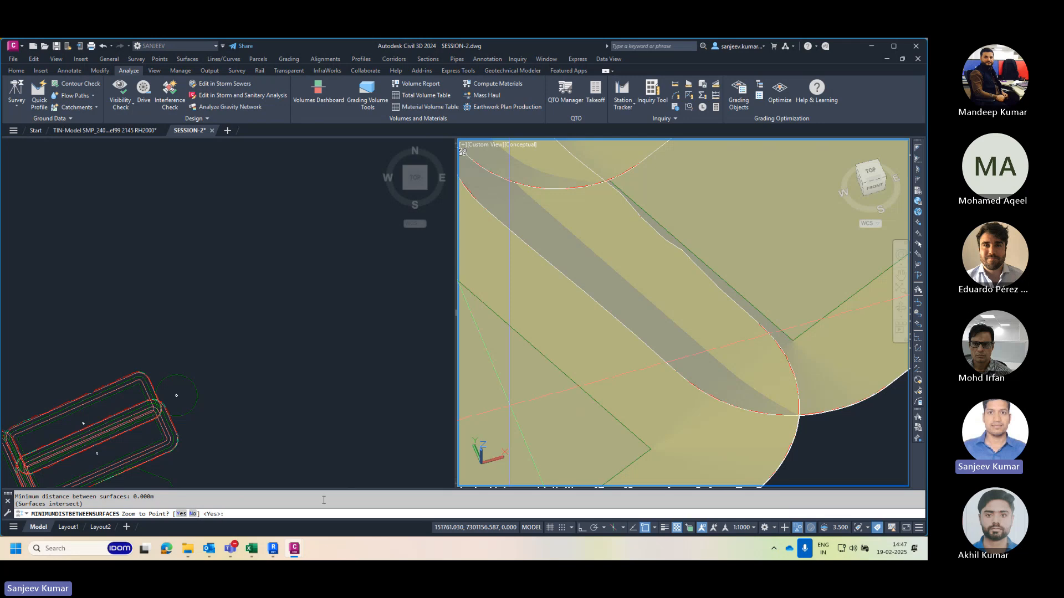
scroll(670, 340, down, 2)
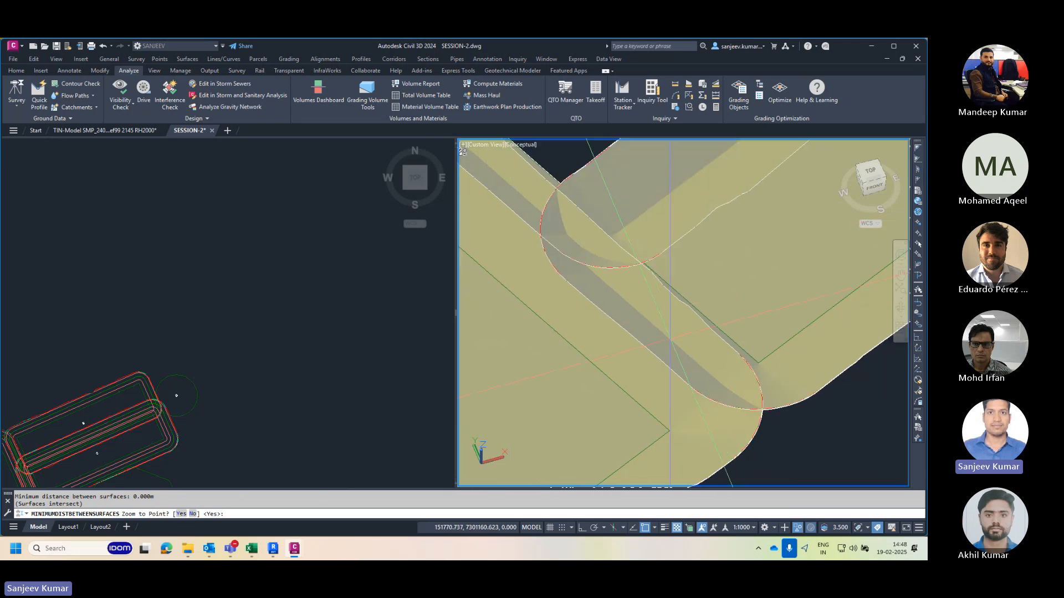
key(Return)
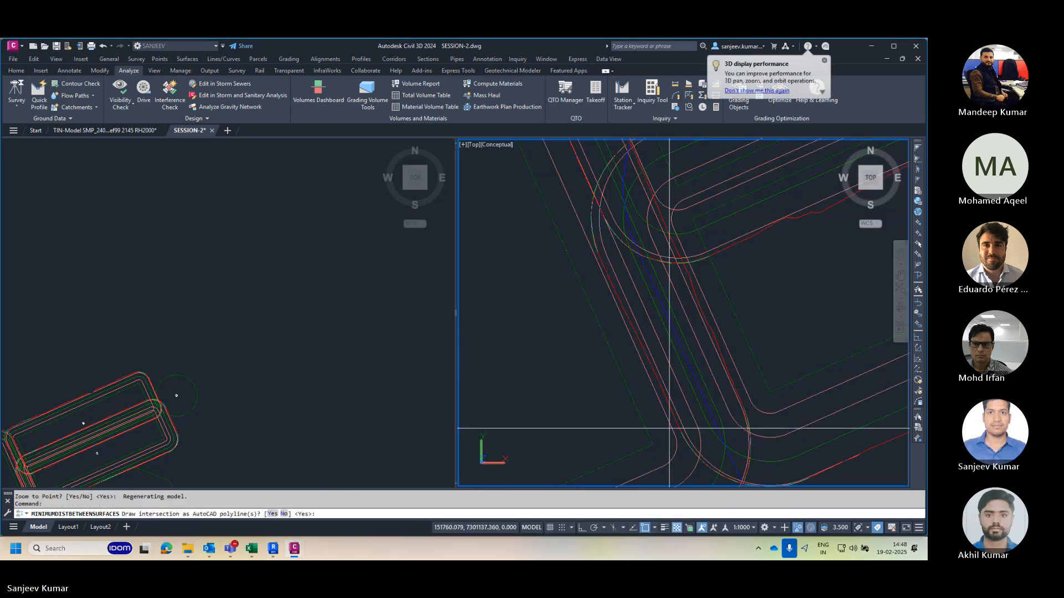
scroll(681, 375, down, 3)
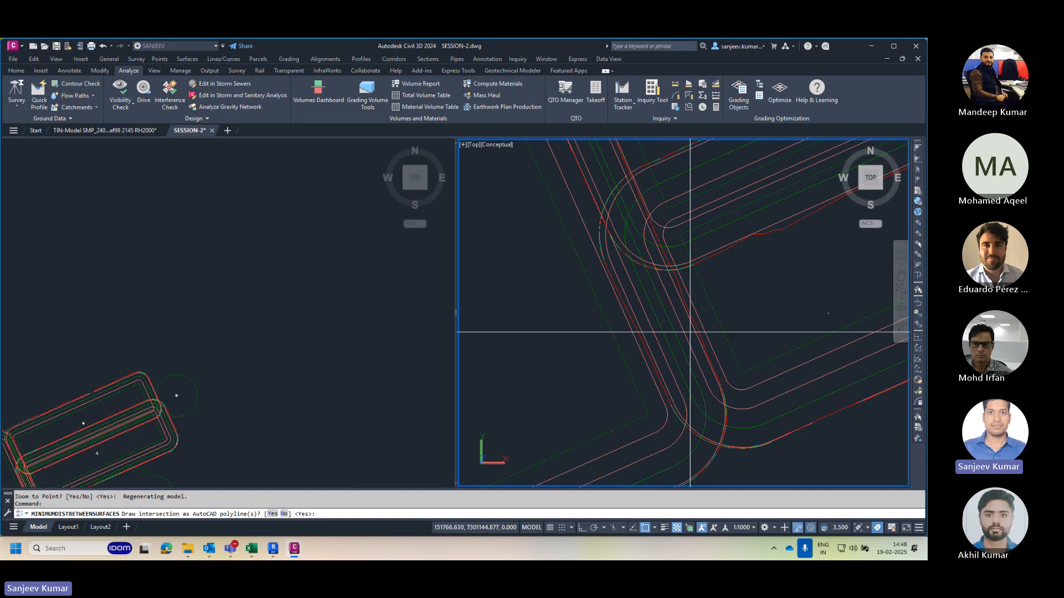
key(Return)
scroll(696, 416, up, 2)
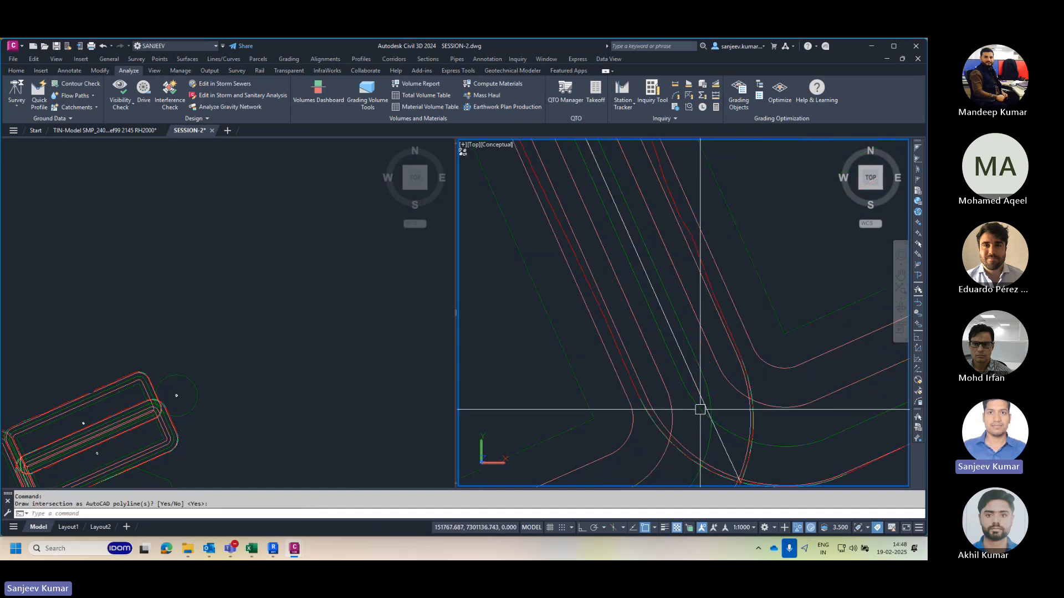
Step: Select surface C and the new intersection polyline to check where it runs between A and C, then clear the selection
click(690, 384)
scroll(693, 382, up, 3)
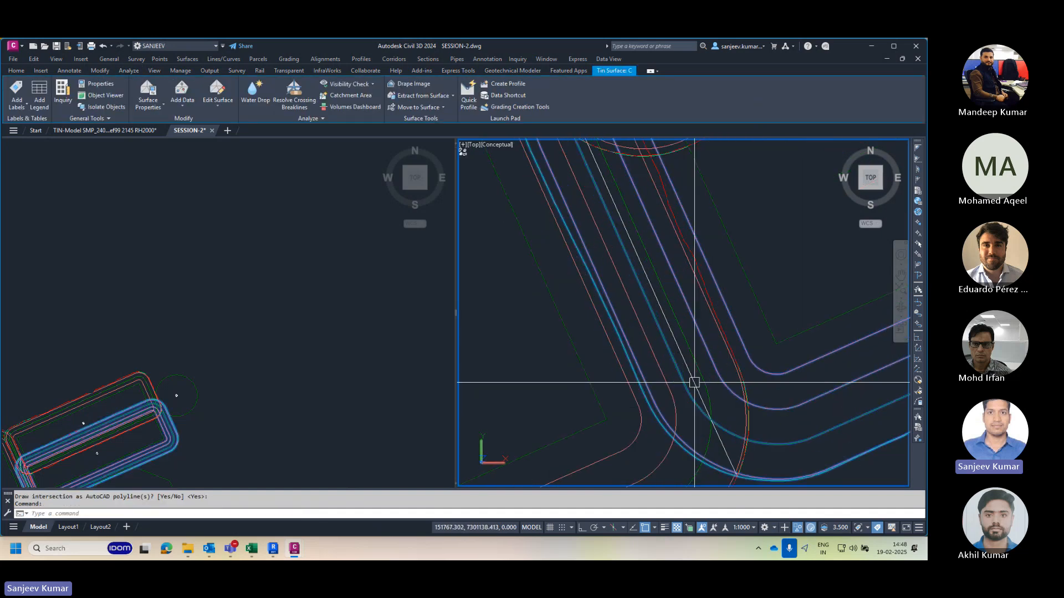
click(692, 382)
scroll(651, 344, down, 4)
scroll(651, 343, down, 5)
scroll(633, 307, up, 2)
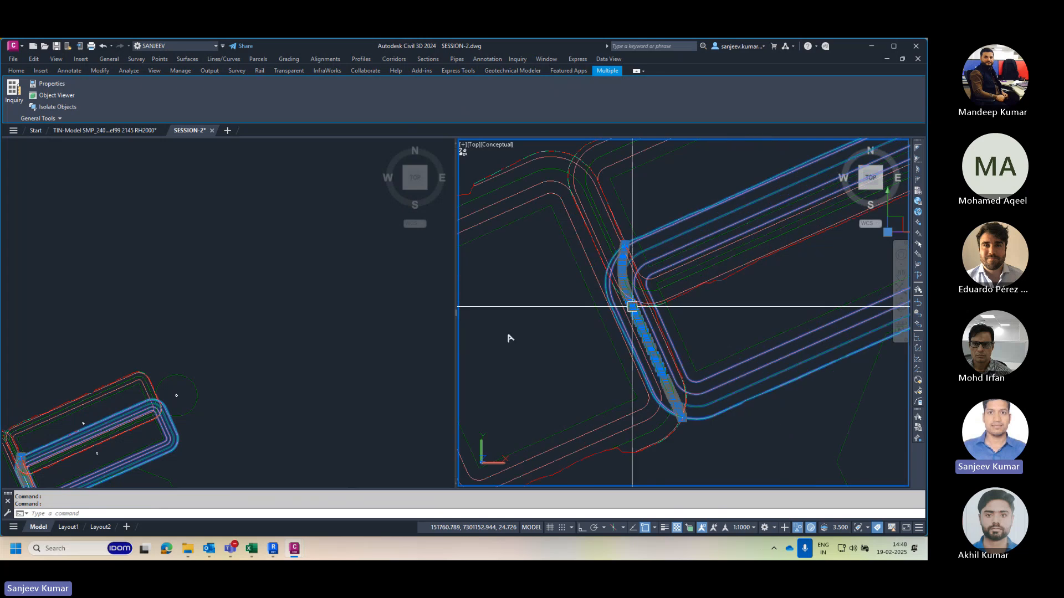
key(Escape)
Step: Examine the A–C intersection line and the remaining overlap between A and B in 3D, starting from the southwest isometric view
click(862, 190)
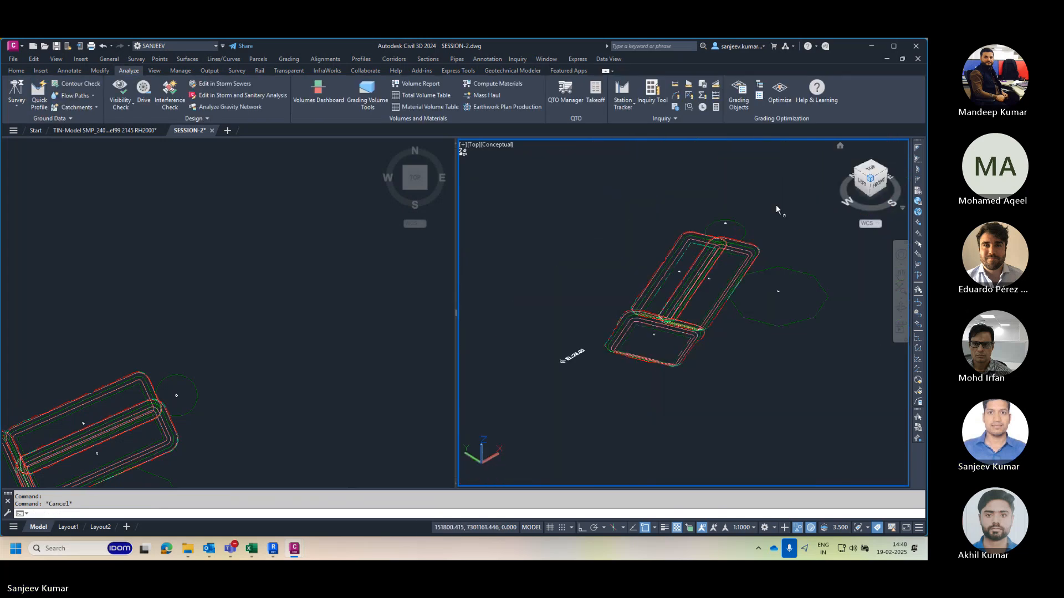
scroll(709, 323, up, 5)
scroll(709, 327, up, 3)
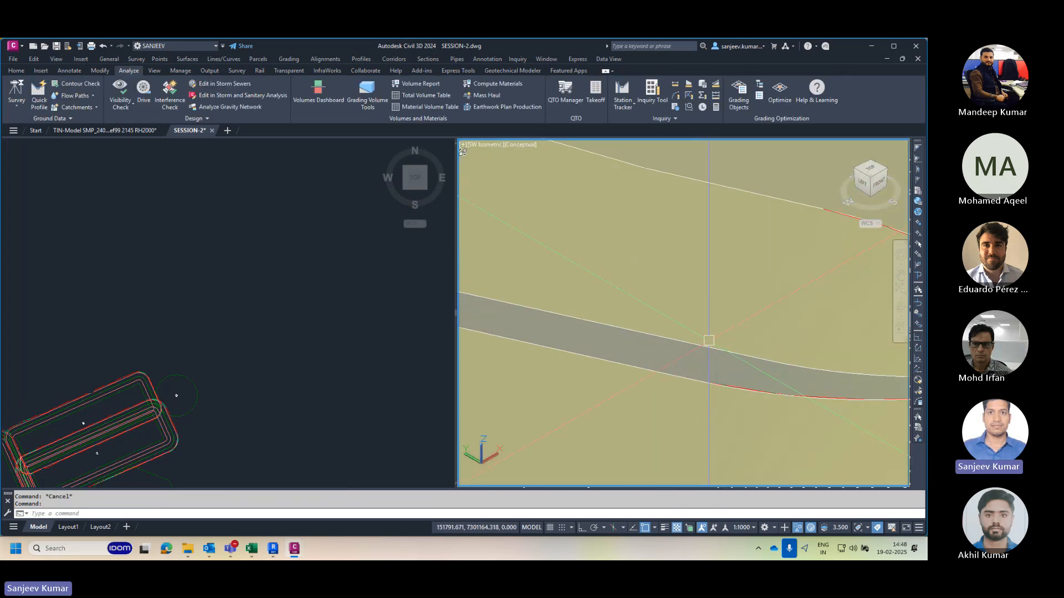
click(715, 347)
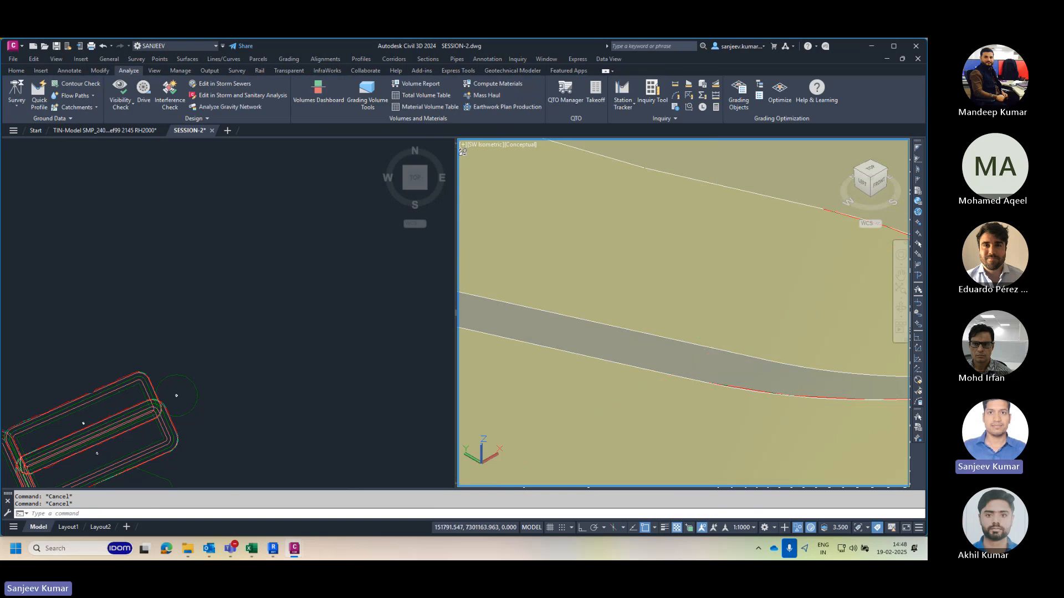
key(Escape)
click(720, 348)
key(Escape)
scroll(704, 346, up, 3)
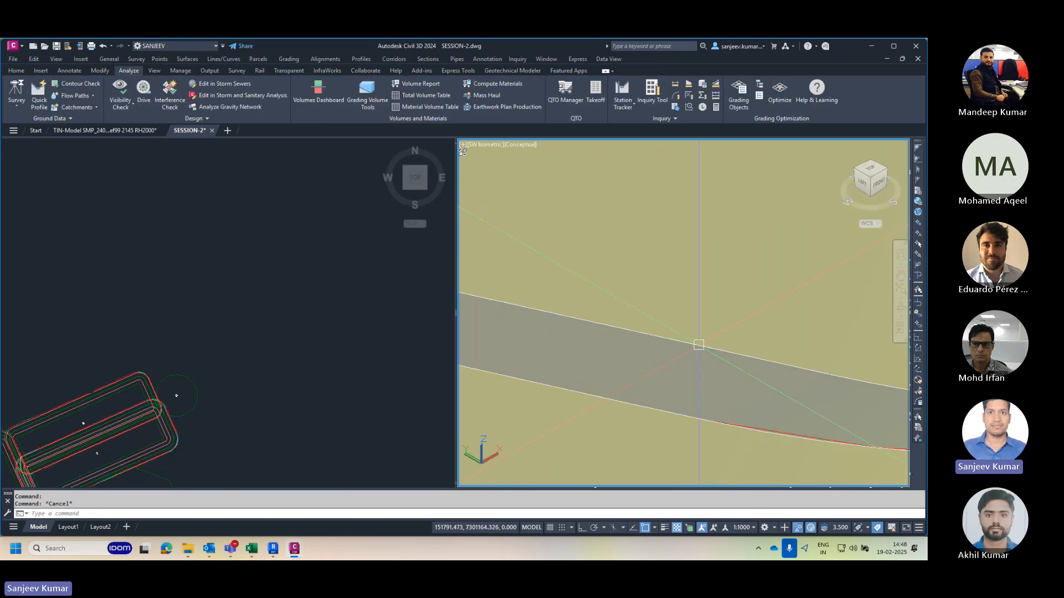
click(697, 344)
shift+middle_drag(697, 344, 631, 343)
scroll(667, 246, up, 2)
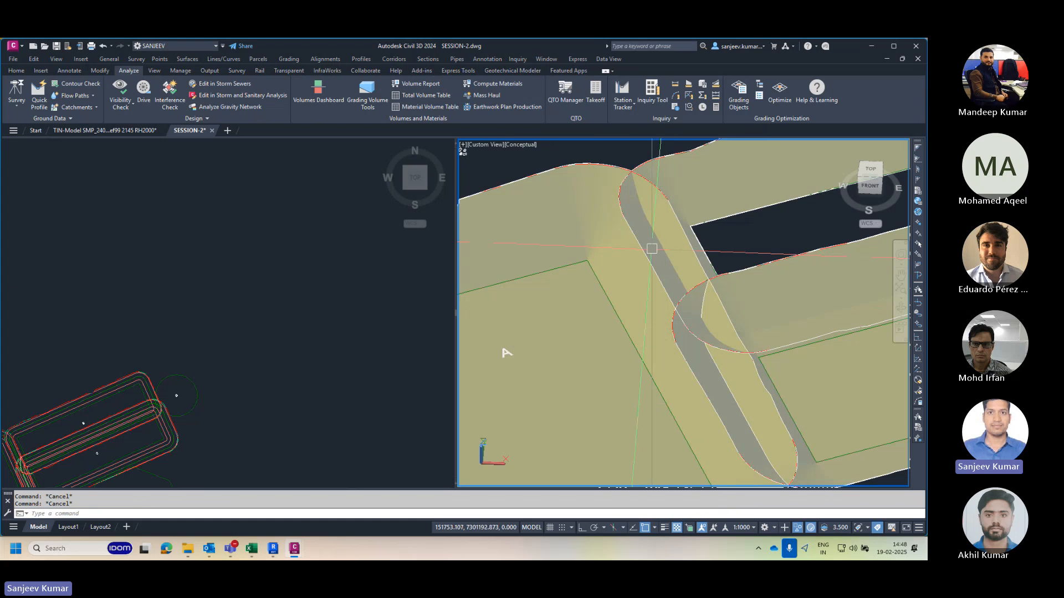
click(703, 358)
scroll(703, 371, down, 4)
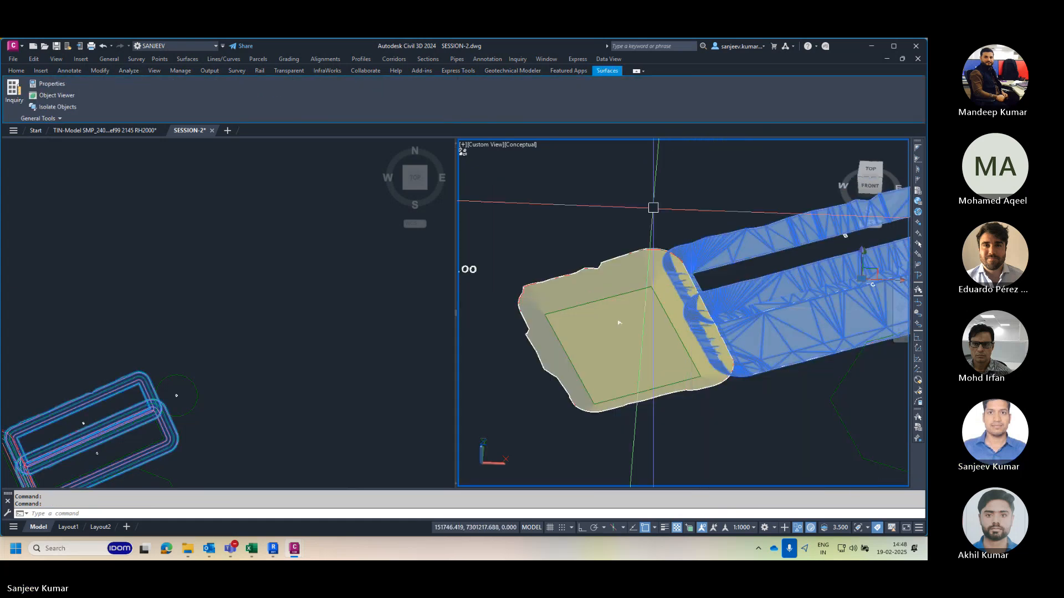
key(Escape)
scroll(674, 277, up, 4)
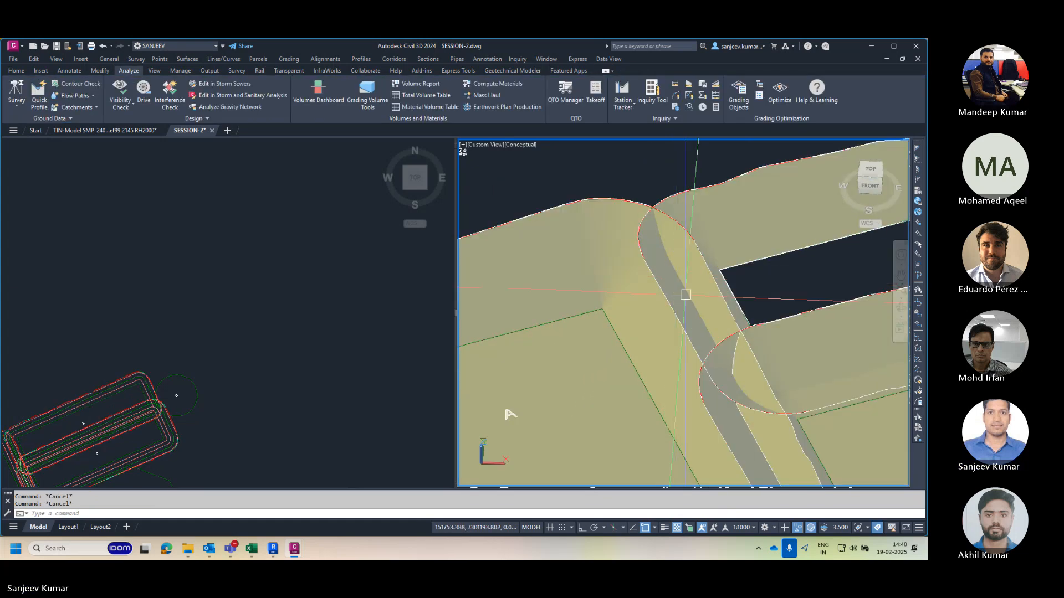
Step: Run Minimum Distance Between Surfaces on surfaces A and B, zoom to the intersection, and draw it as an AutoCAD polyline
click(51, 118)
click(62, 130)
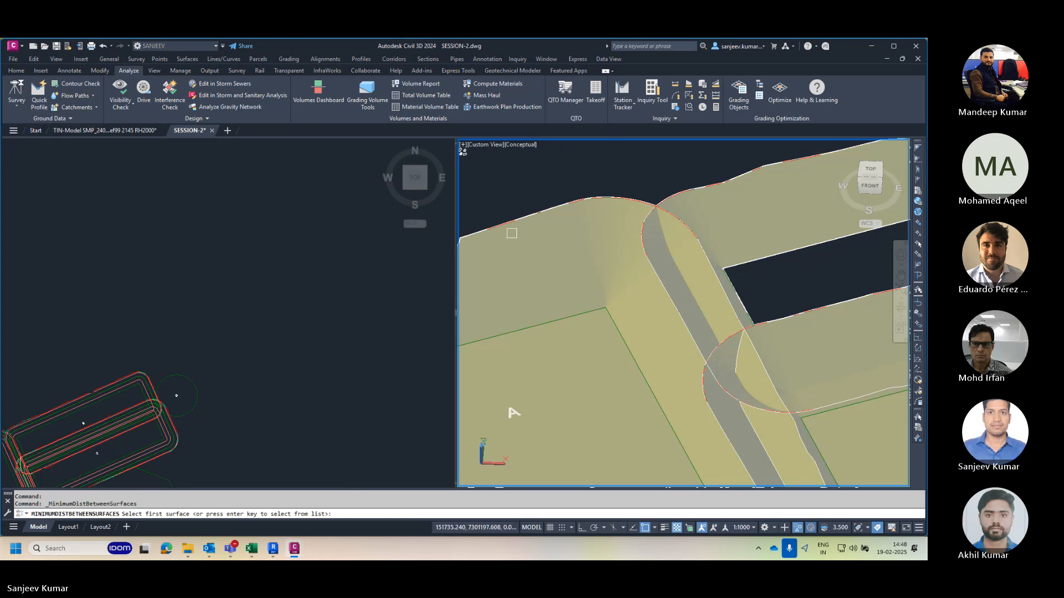
click(667, 281)
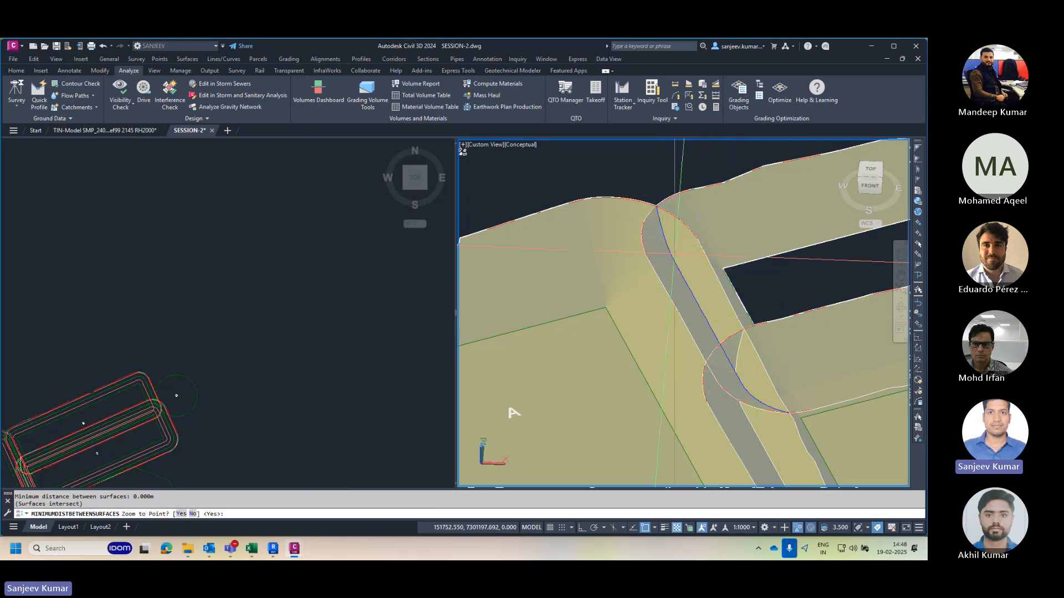
key(Return)
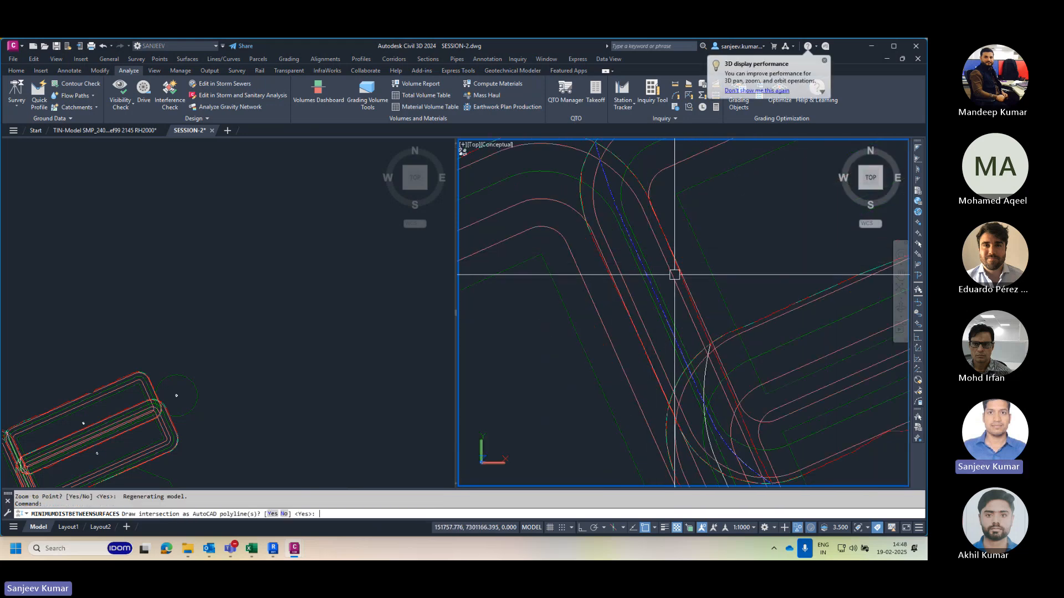
key(Escape)
middle_drag(674, 271, 635, 257)
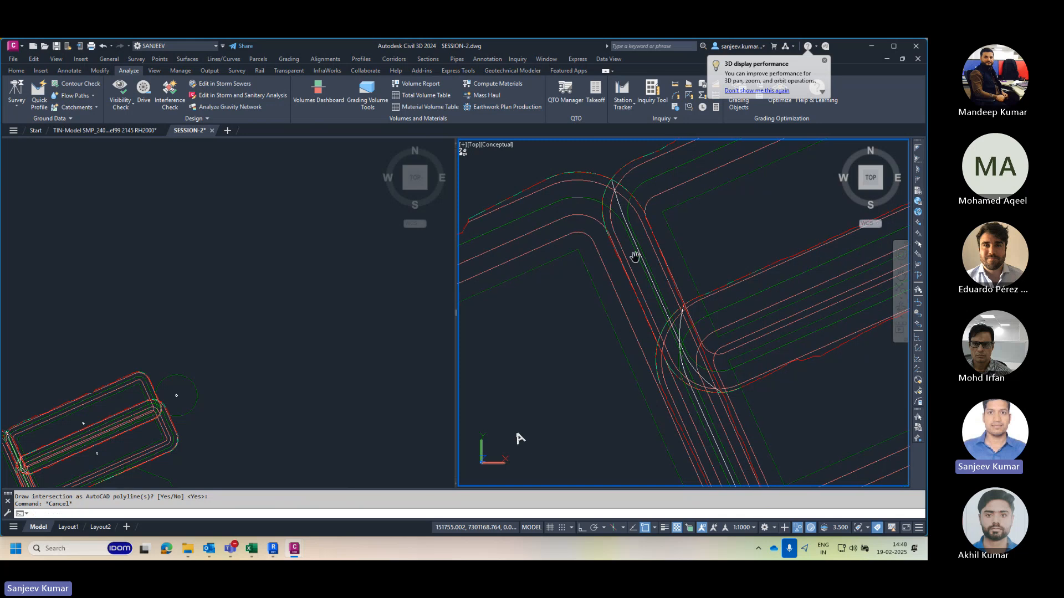
Step: Check both intersection polylines along surface A in plan, then return the viewport to the southwest isometric view
scroll(636, 255, down, 4)
scroll(670, 306, up, 2)
middle_drag(670, 306, 713, 307)
scroll(713, 307, down, 1)
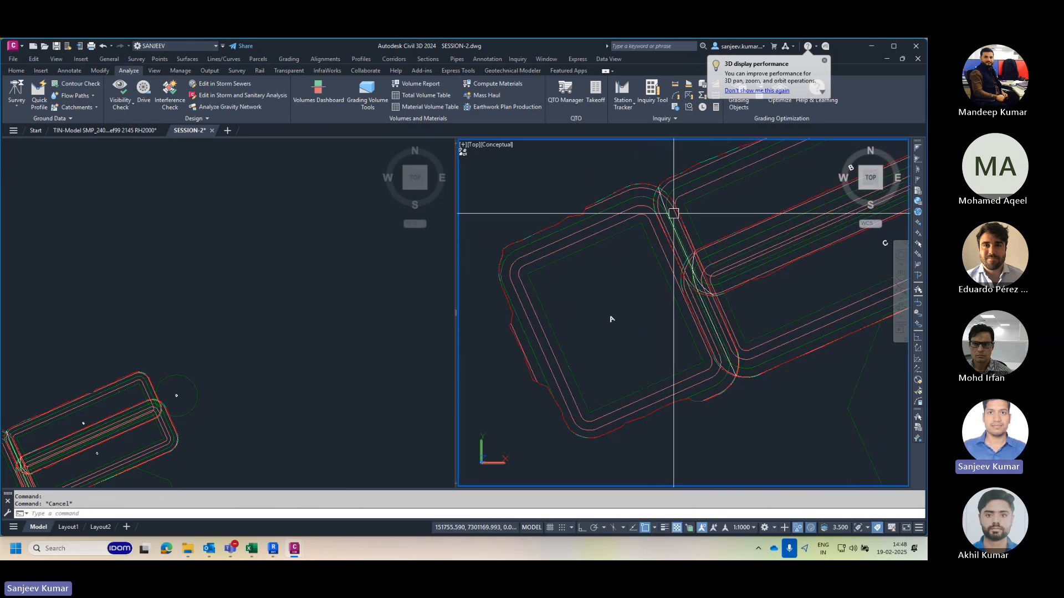
click(860, 189)
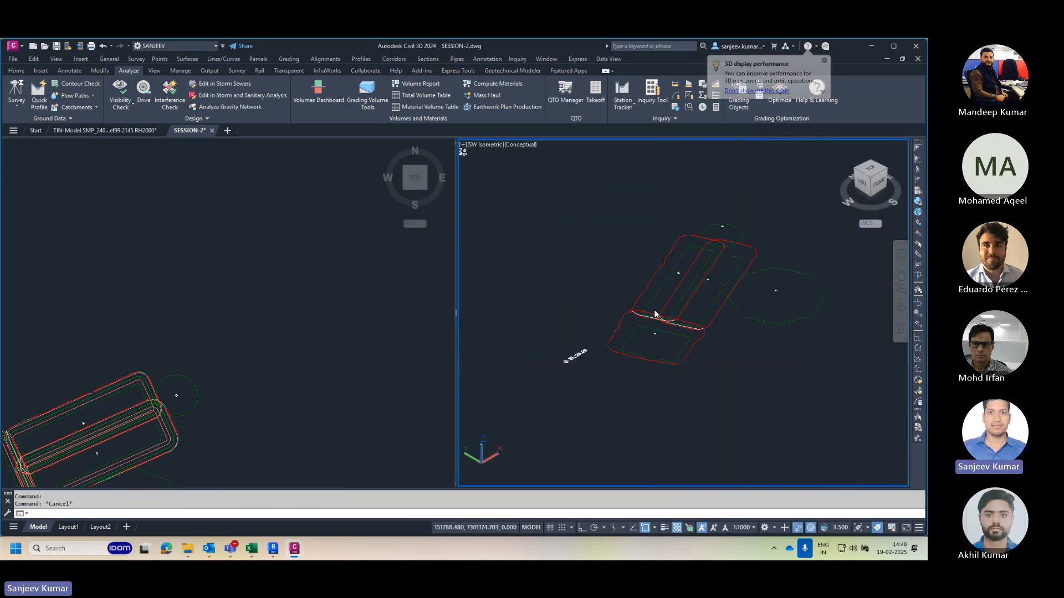
Step: Inspect the intersection lines between surfaces A, B and C in 2D Wireframe and Conceptual styles, then restore the southwest isometric view
scroll(655, 314, up, 5)
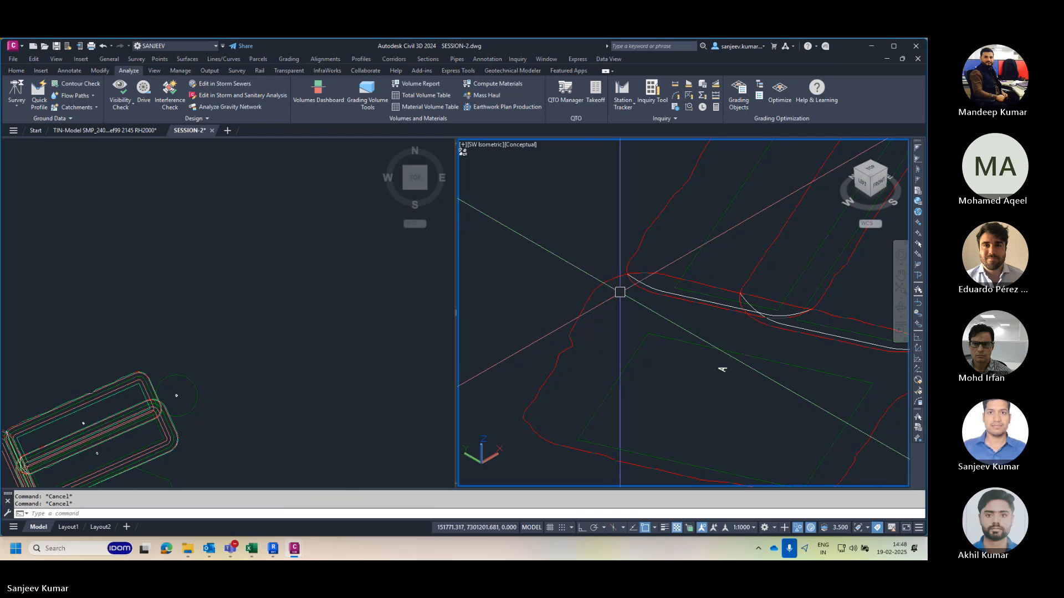
shift+middle_drag(619, 292, 658, 242)
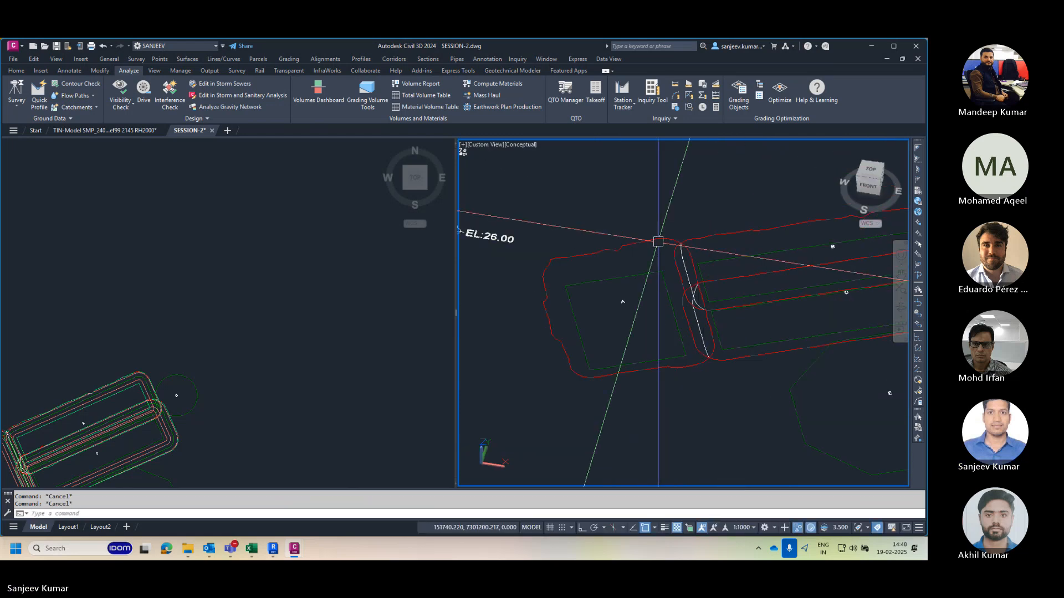
click(521, 144)
click(541, 167)
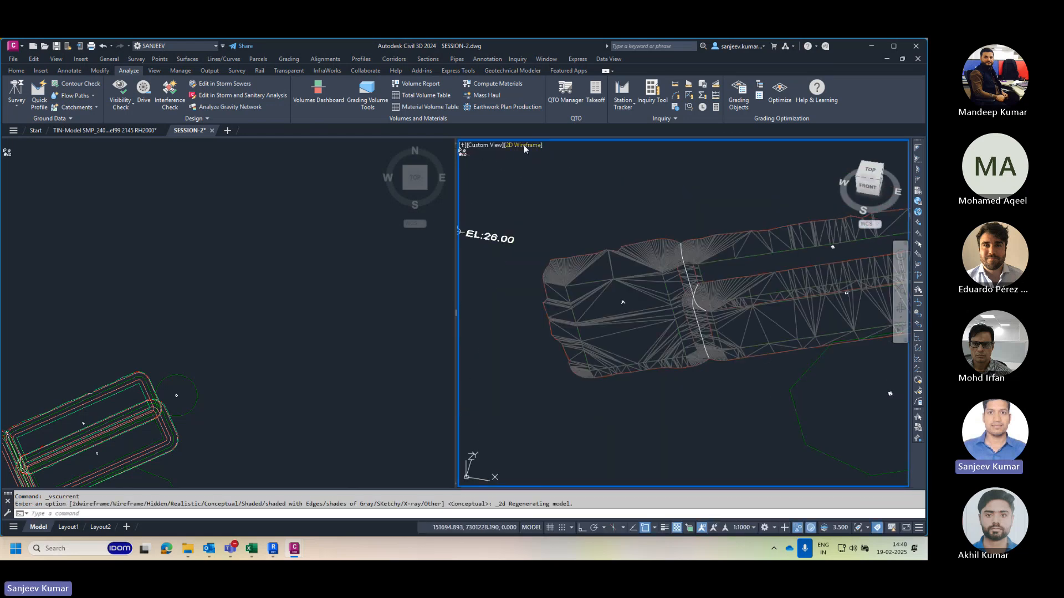
click(525, 145)
click(556, 182)
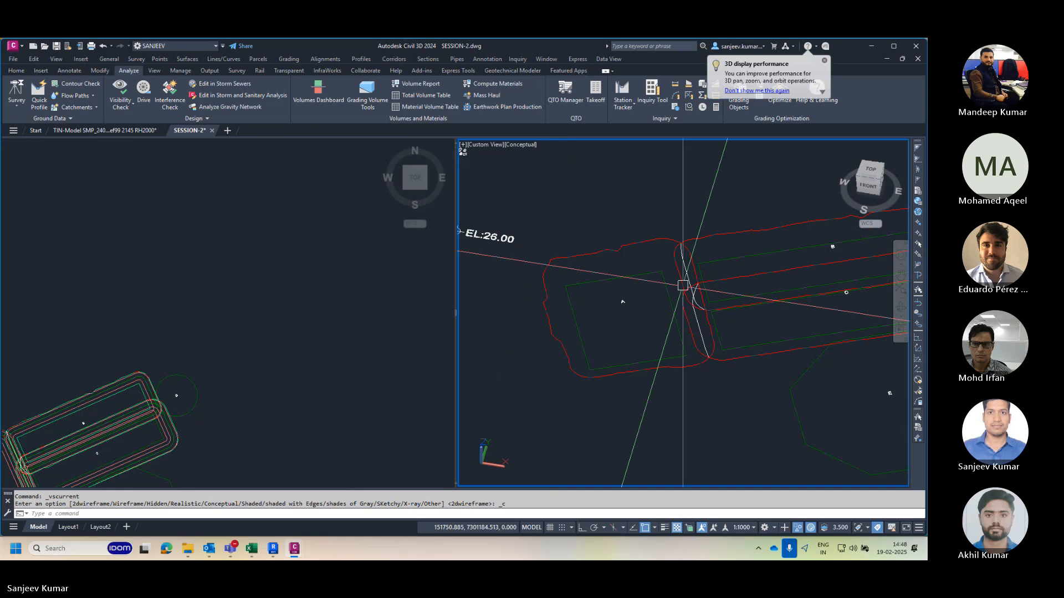
click(861, 178)
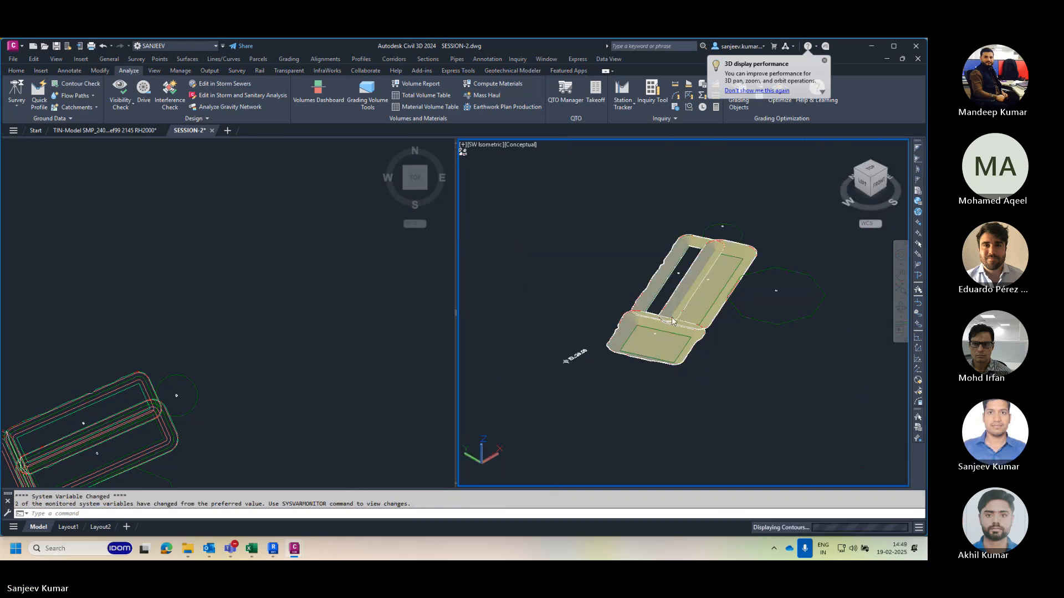
Step: Hide surfaces B and C so that only surface A stays shaded beneath the intersection polylines
scroll(714, 344, up, 2)
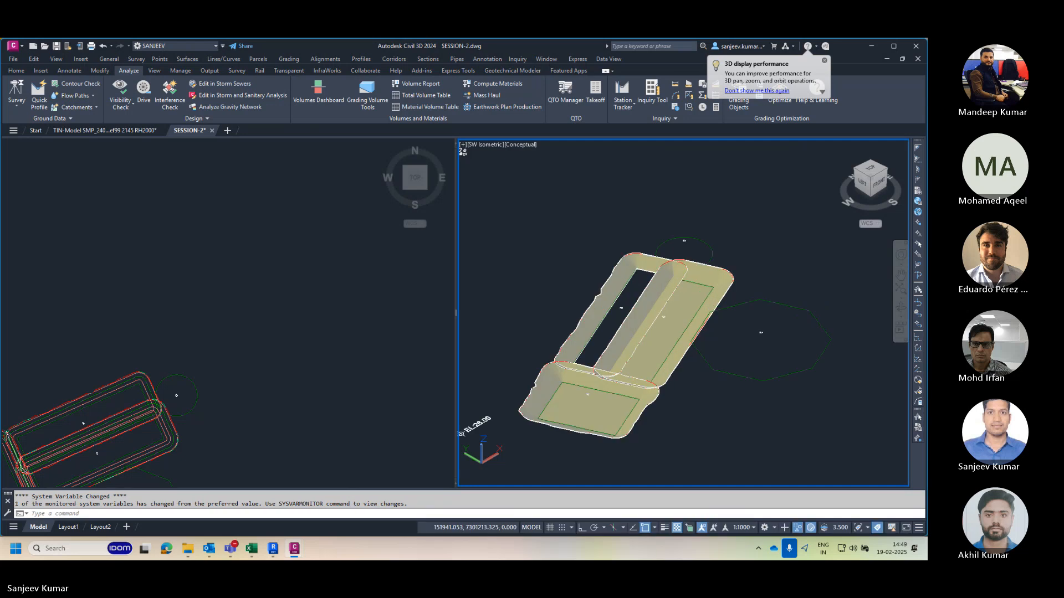
click(716, 344)
key(Escape)
scroll(613, 381, up, 5)
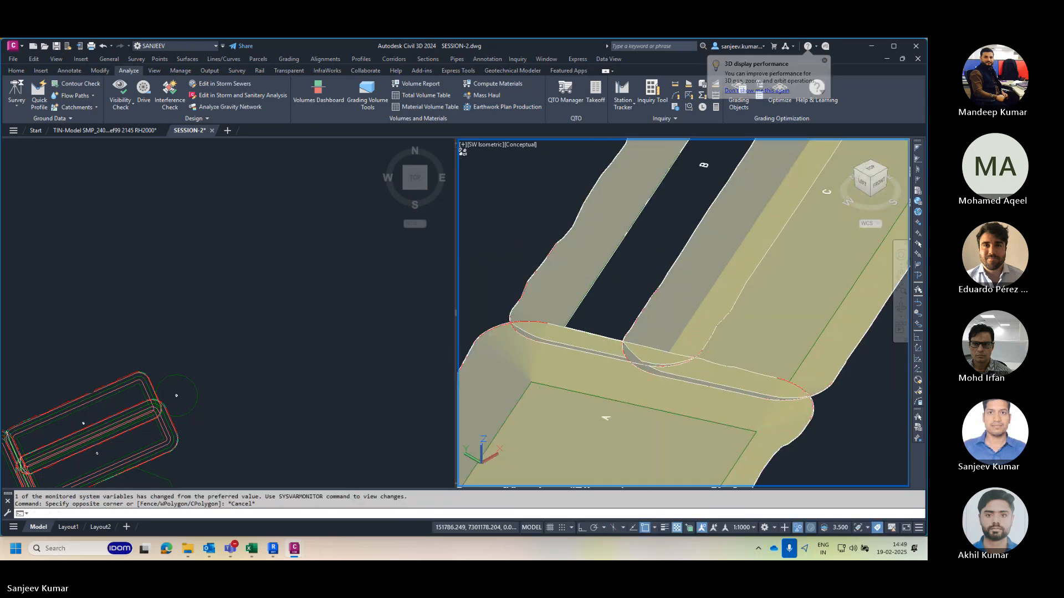
key(Escape)
click(609, 288)
right_click(520, 235)
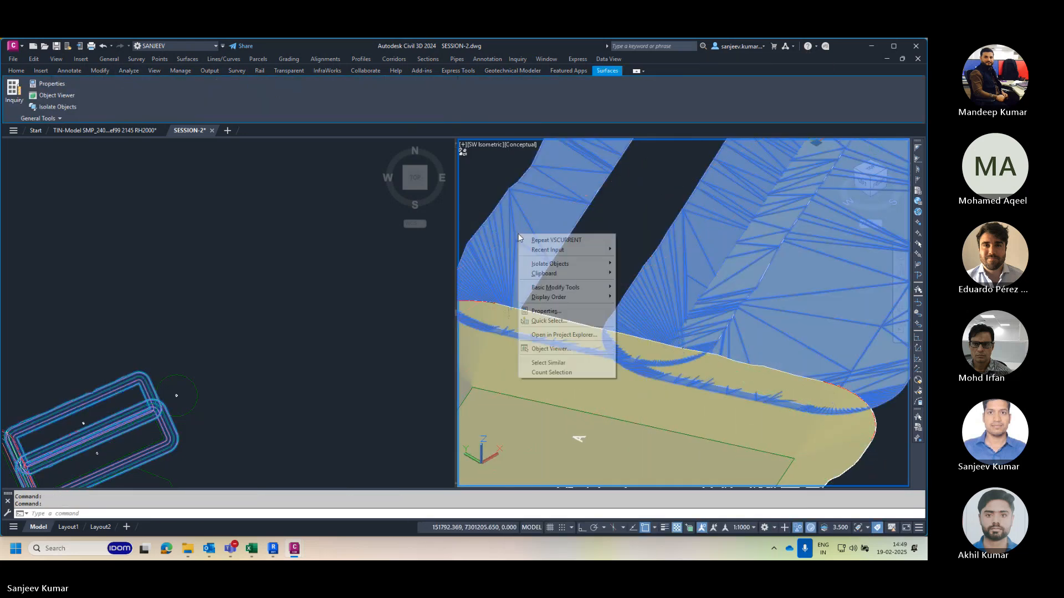
mouse_move(603, 270)
click(653, 273)
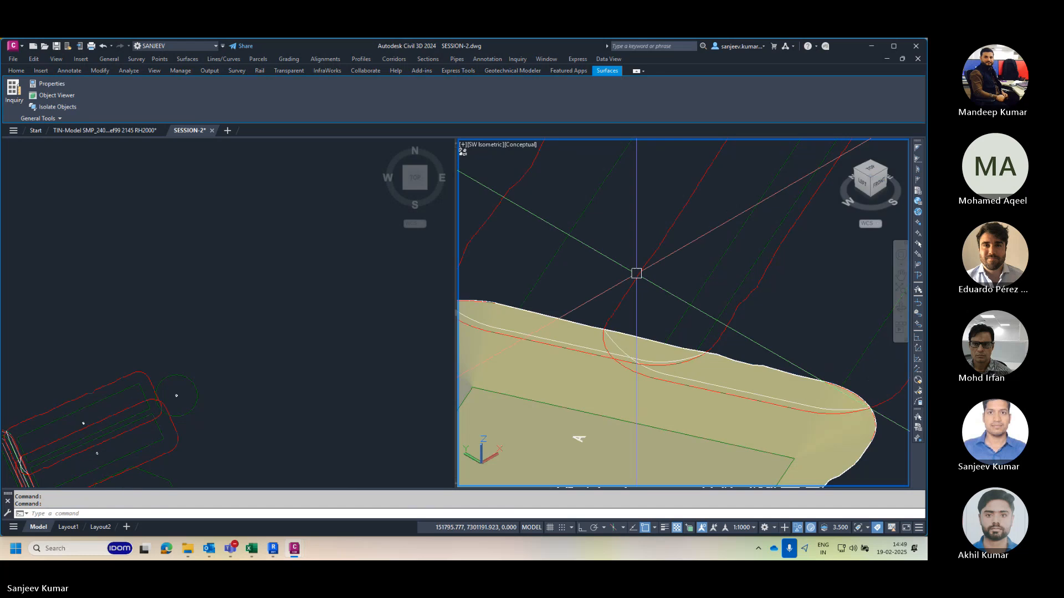
Step: Hide the red boundary feature lines of pads B and C that cross surface A
scroll(730, 351, up, 2)
key(Escape)
click(630, 328)
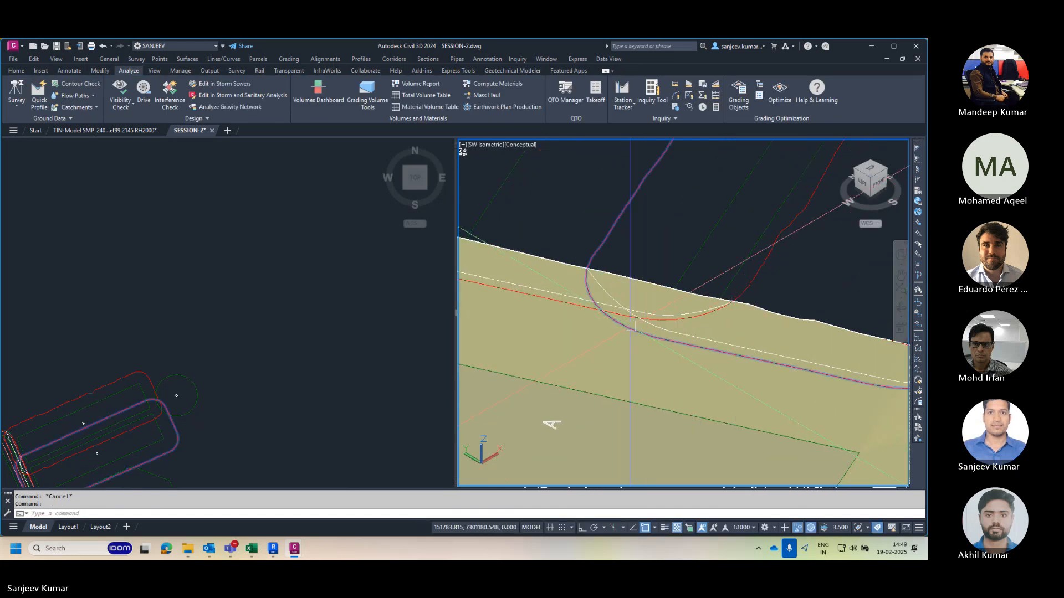
click(677, 322)
right_click(657, 230)
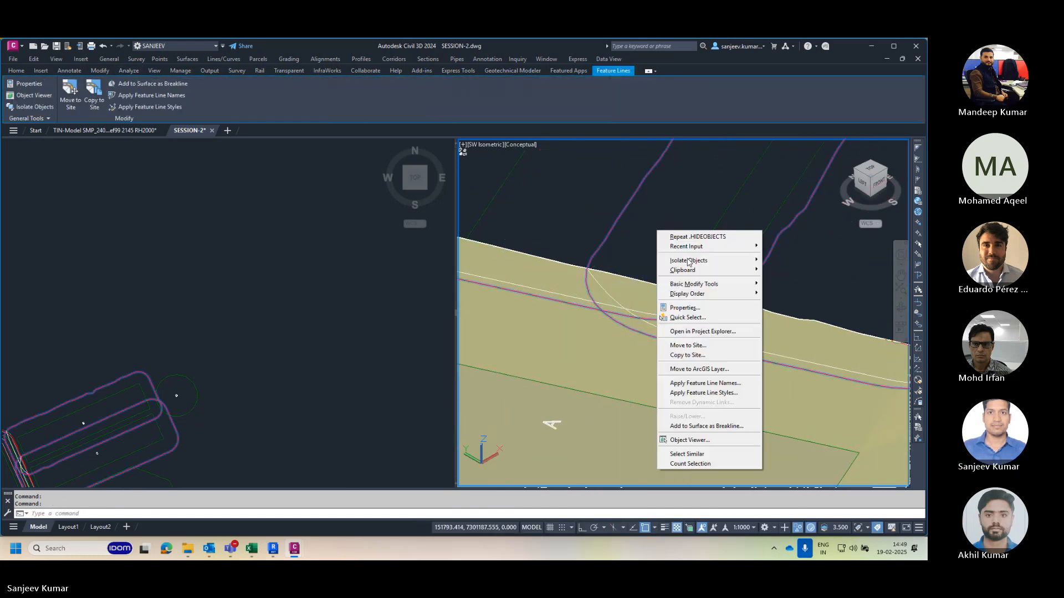
mouse_move(726, 263)
click(795, 271)
key(Escape)
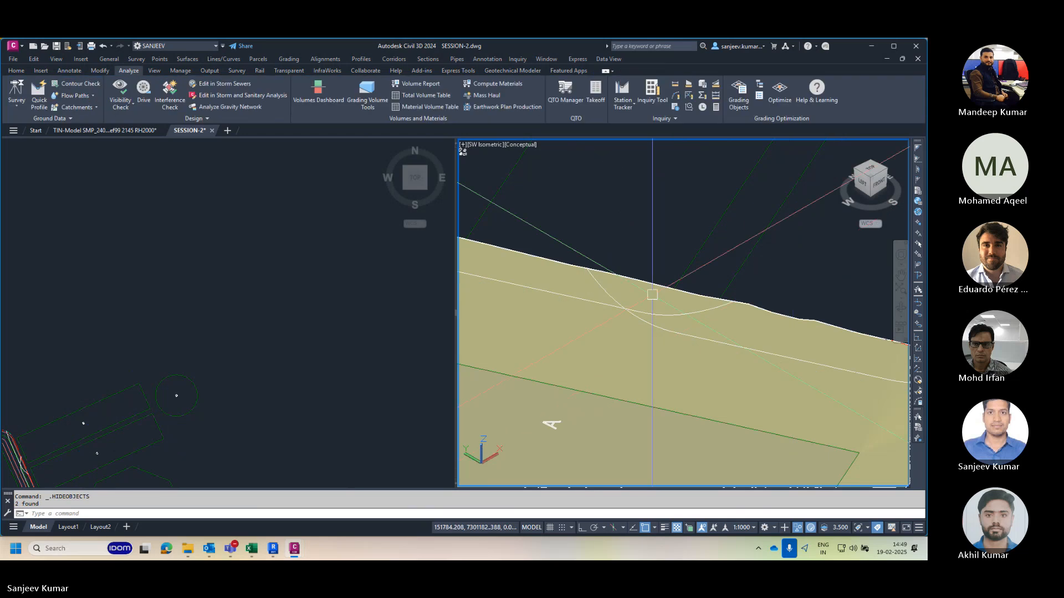
Step: Examine how the two intersection polylines run and cross along the edge of surface A
scroll(682, 343, down, 3)
scroll(662, 254, up, 4)
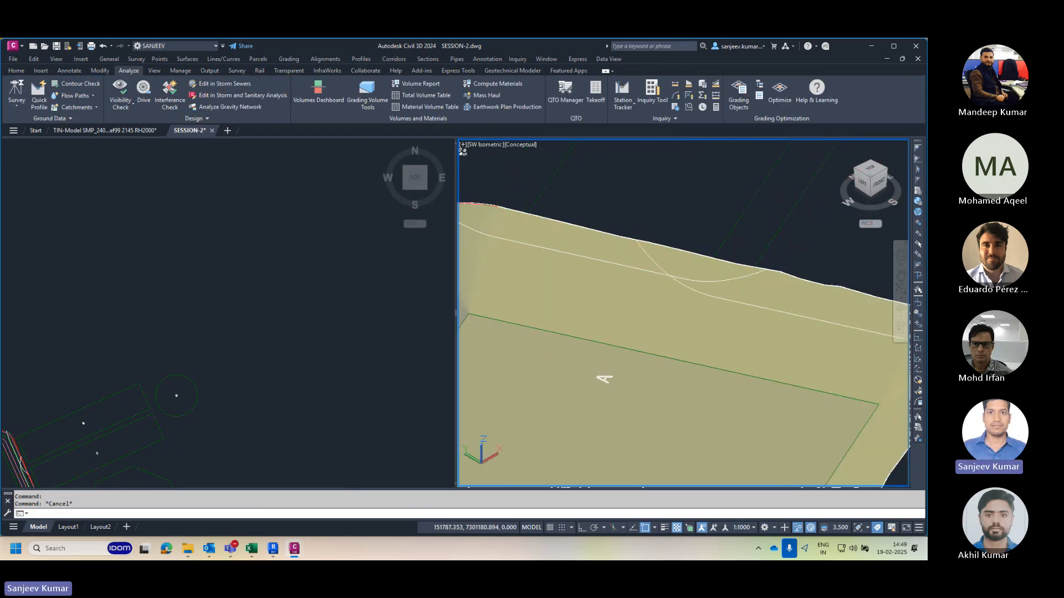
scroll(524, 298, down, 2)
middle_drag(632, 247, 626, 292)
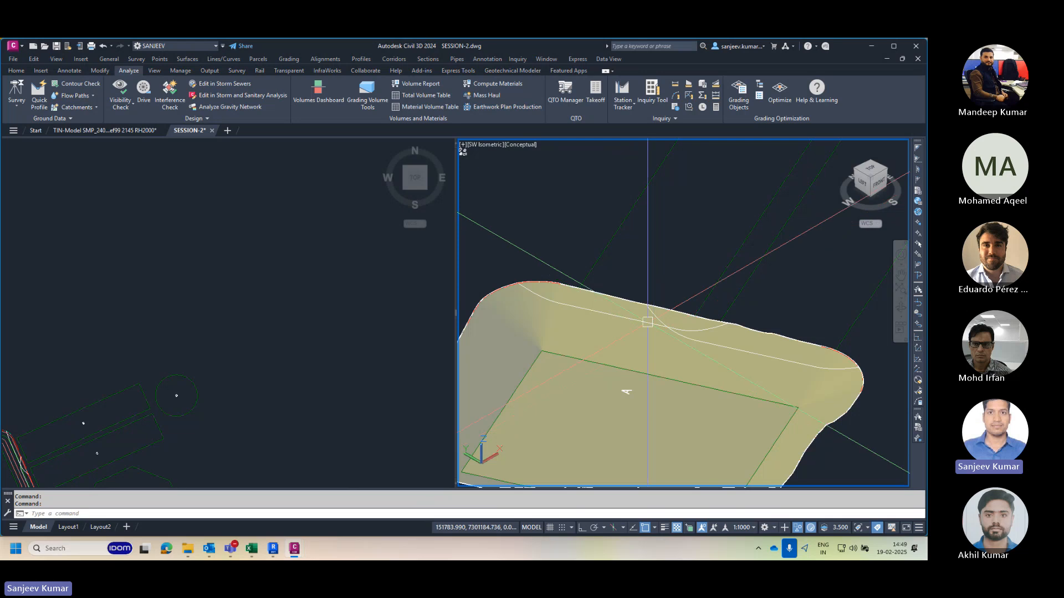
scroll(597, 310, up, 2)
scroll(679, 306, down, 3)
middle_drag(683, 326, 665, 315)
scroll(665, 315, up, 2)
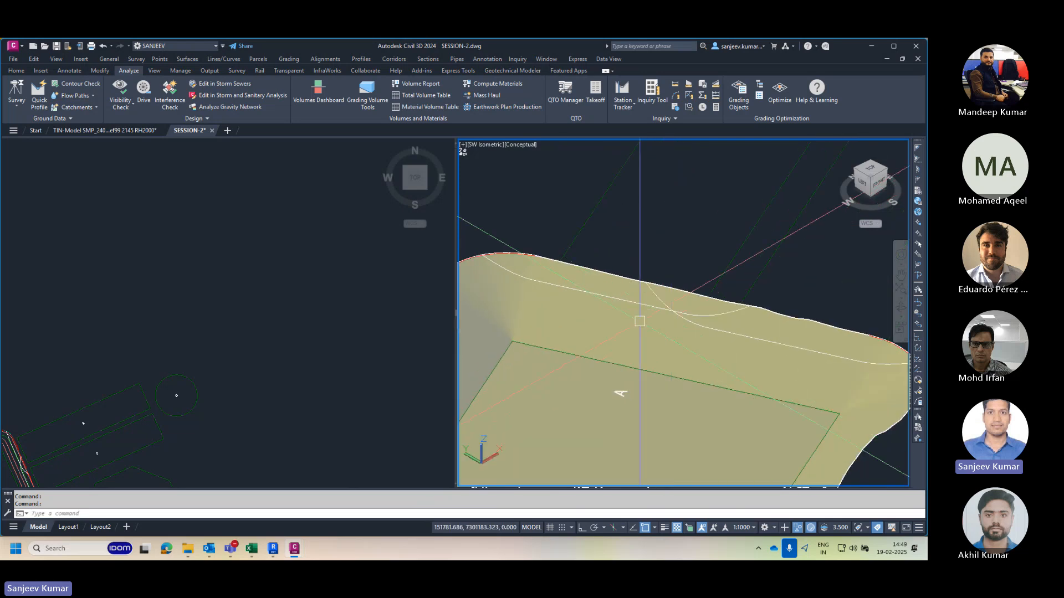
right_click(646, 325)
key(Escape)
Step: Add both intersection polylines to surface A as Standard breaklines with the description A and a mid-ordinate distance of 1.000 m
click(485, 256)
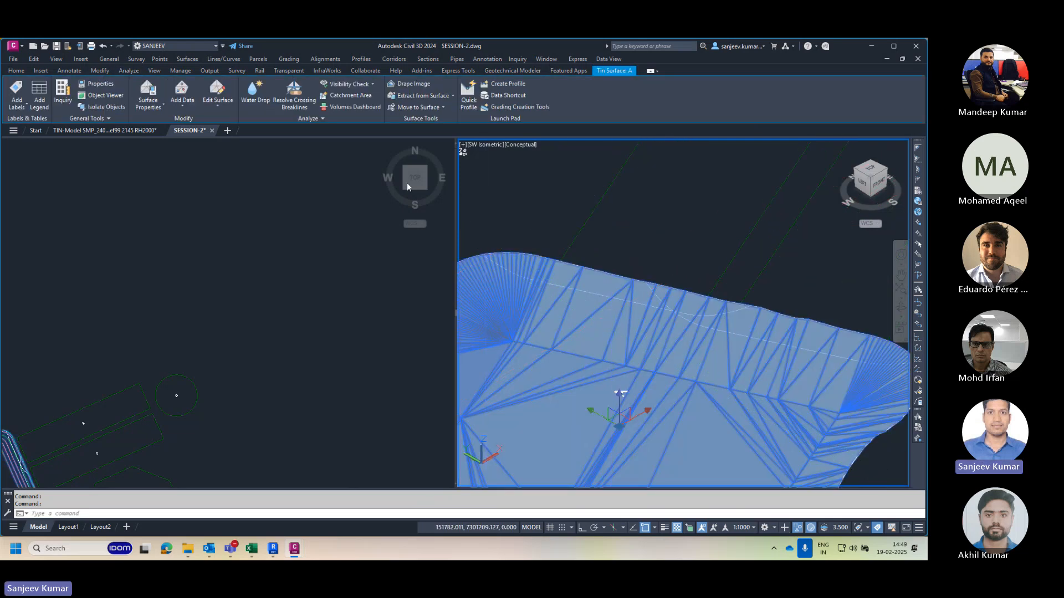
click(185, 106)
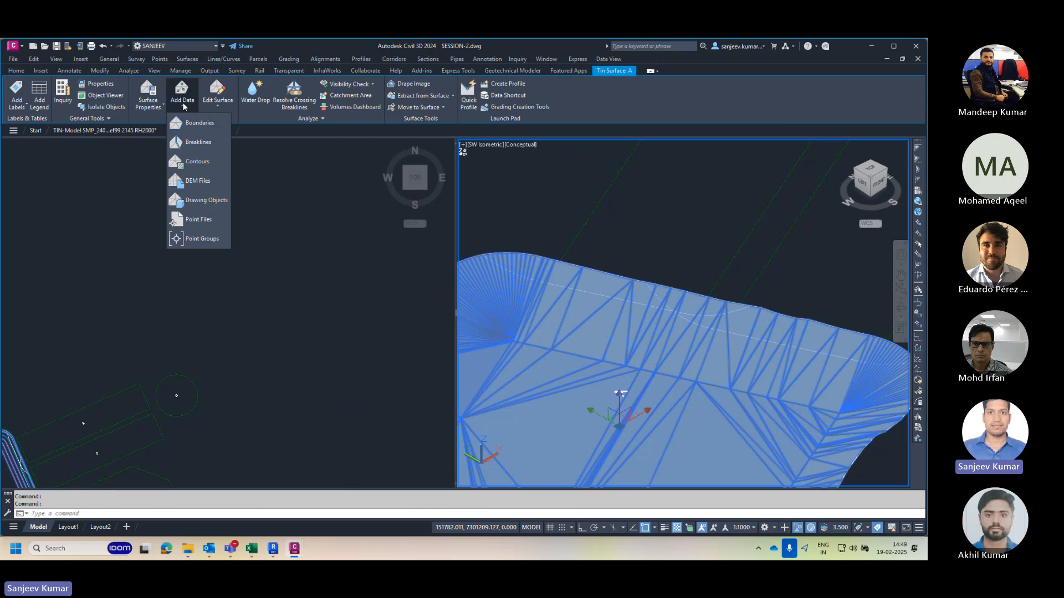
click(200, 143)
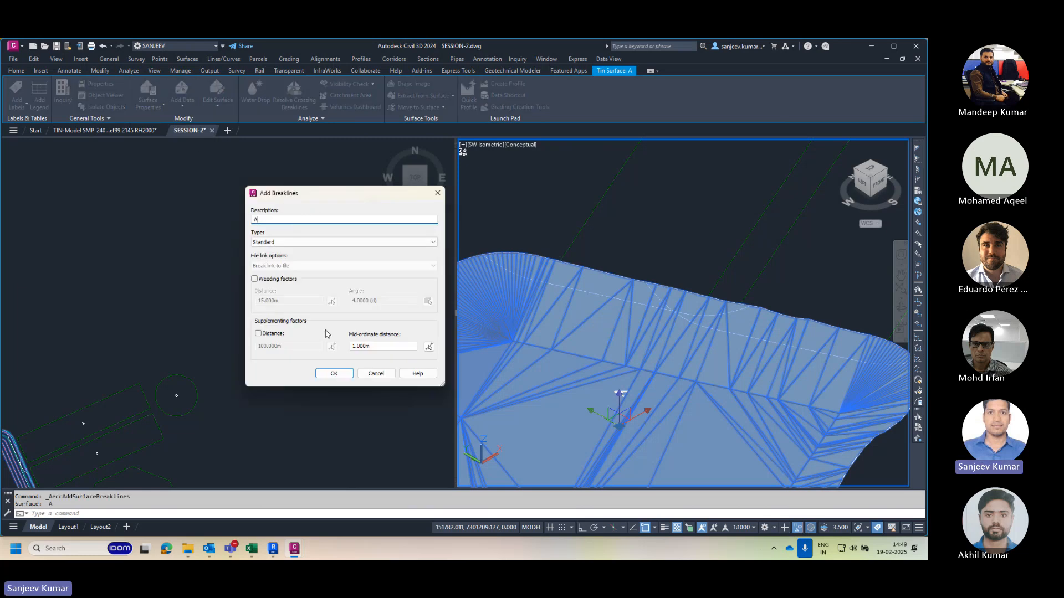
key(Return)
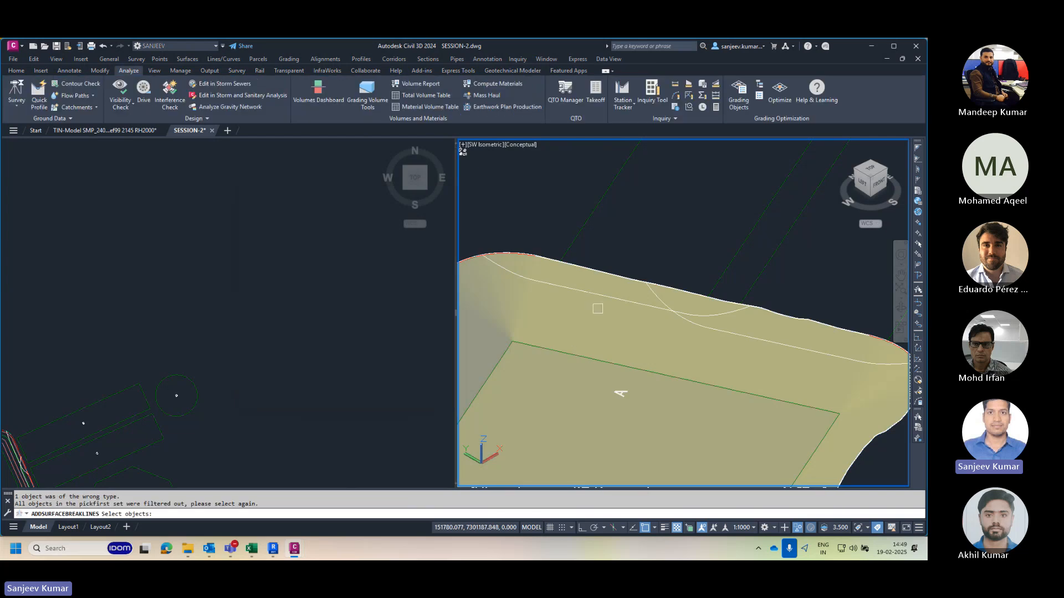
click(597, 296)
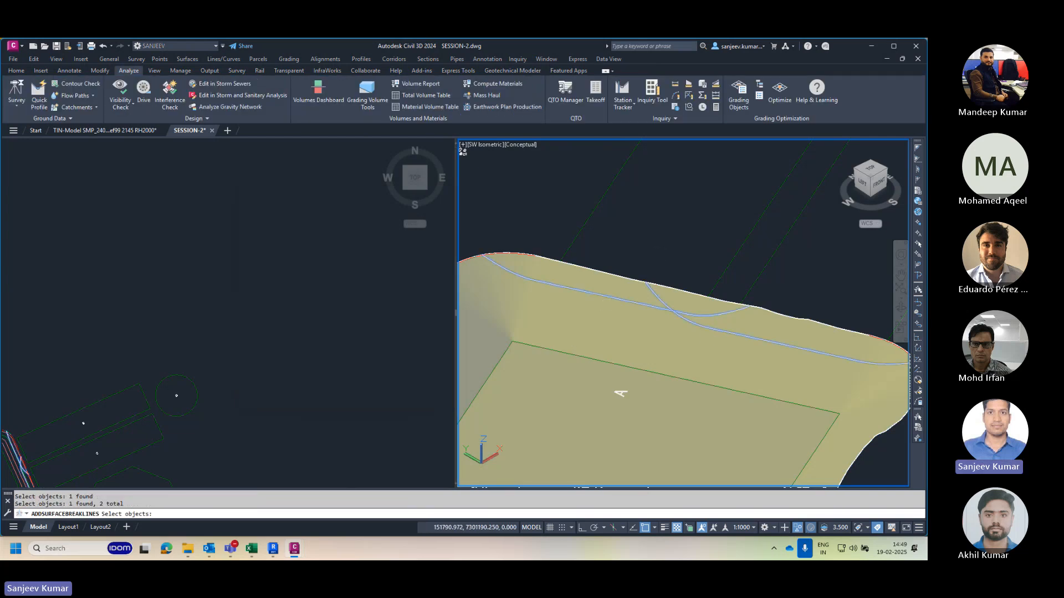
key(Return)
Step: Inspect surface A's triangulation along the new breaklines, clear the selection and dismiss the Event Viewer
scroll(681, 311, up, 6)
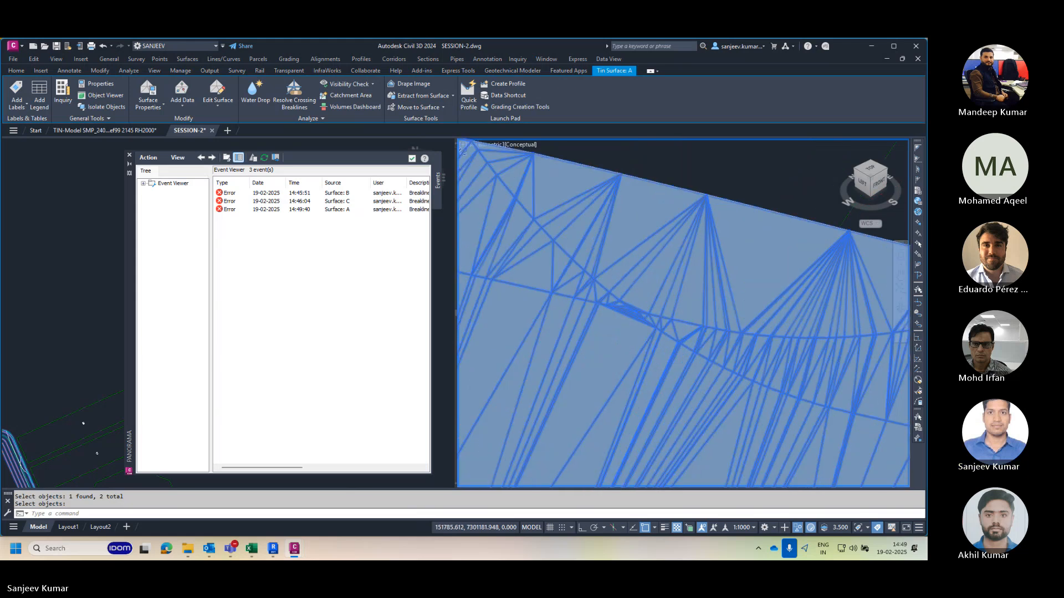
scroll(657, 300, down, 5)
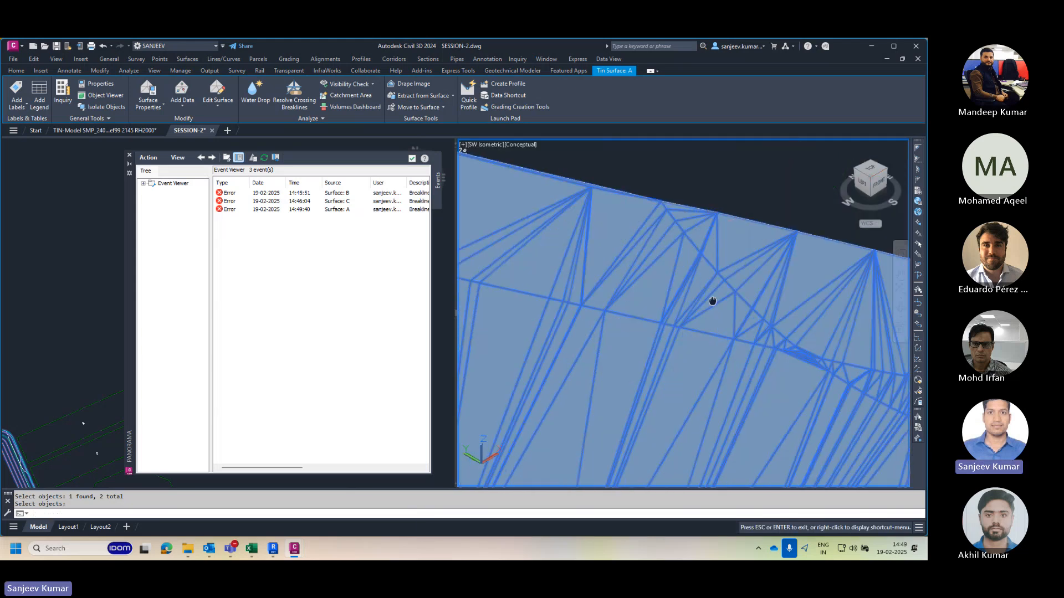
middle_drag(656, 254, 671, 274)
key(Escape)
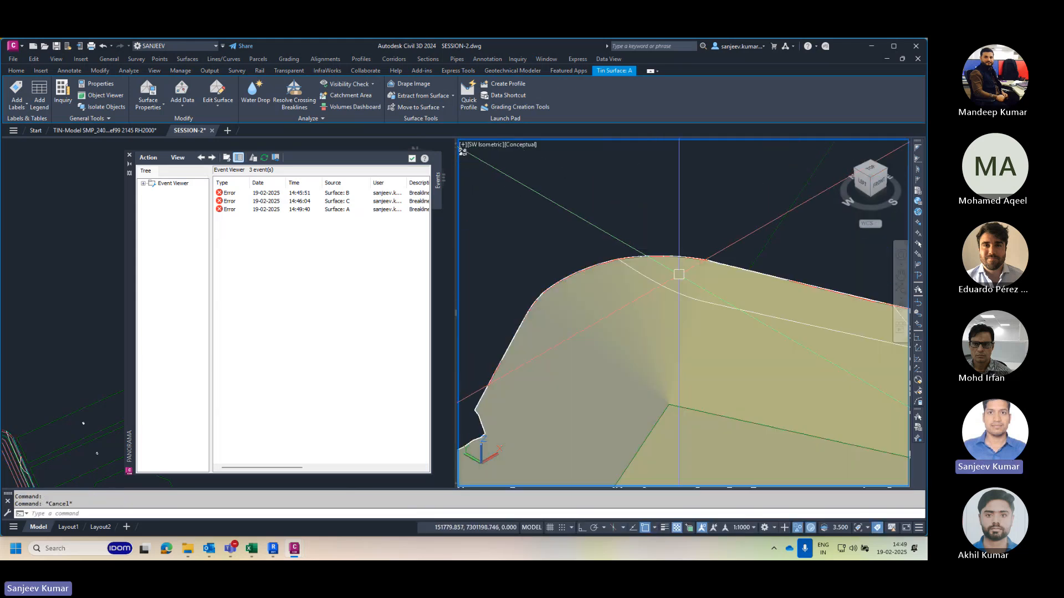
scroll(648, 267, down, 3)
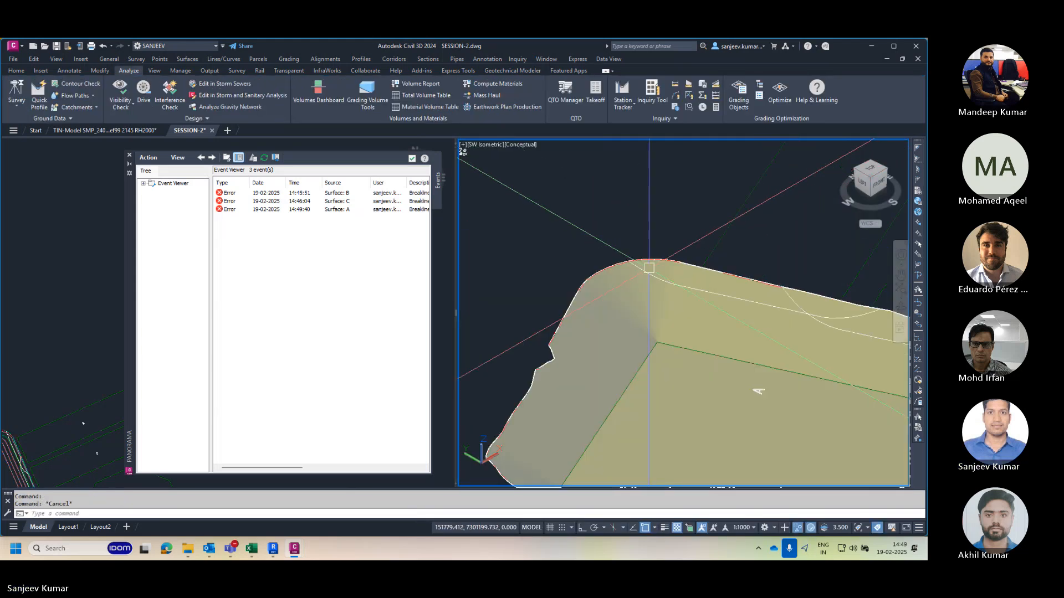
click(412, 159)
click(270, 309)
click(642, 215)
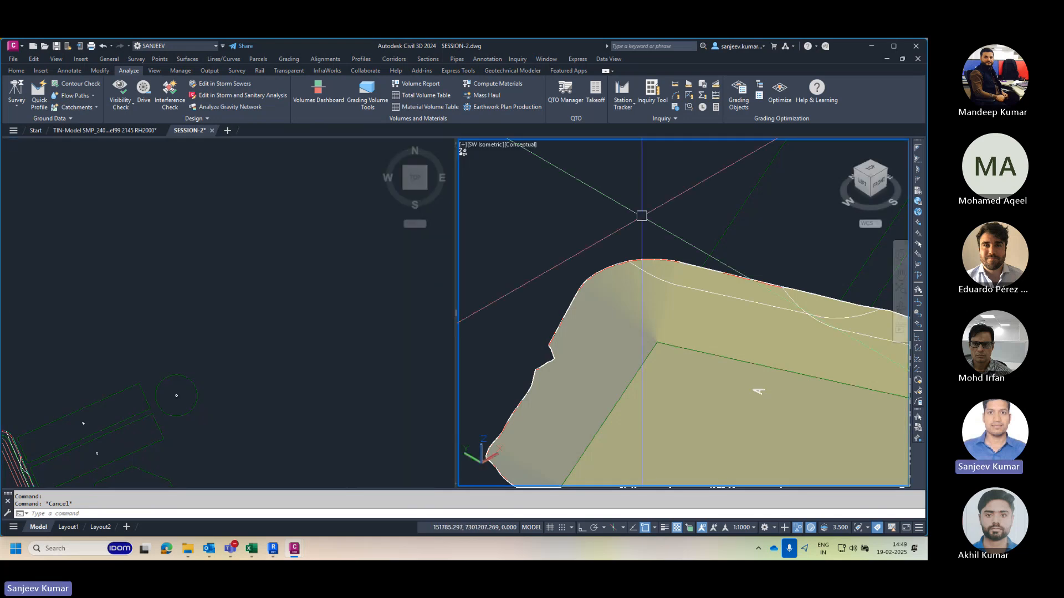
Step: Orbit the plan viewport to a 3D view of surface A and set its visual style to 2D Wireframe
scroll(641, 216, down, 4)
scroll(647, 269, up, 2)
click(123, 315)
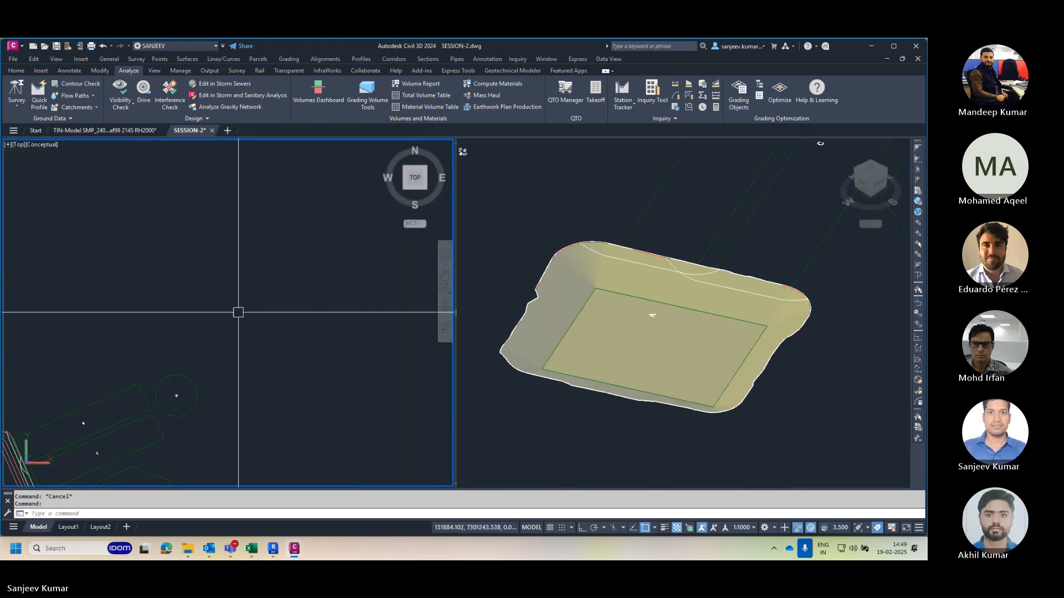
scroll(238, 311, down, 5)
scroll(190, 347, up, 6)
shift+middle_drag(266, 244, 327, 191)
scroll(227, 288, up, 5)
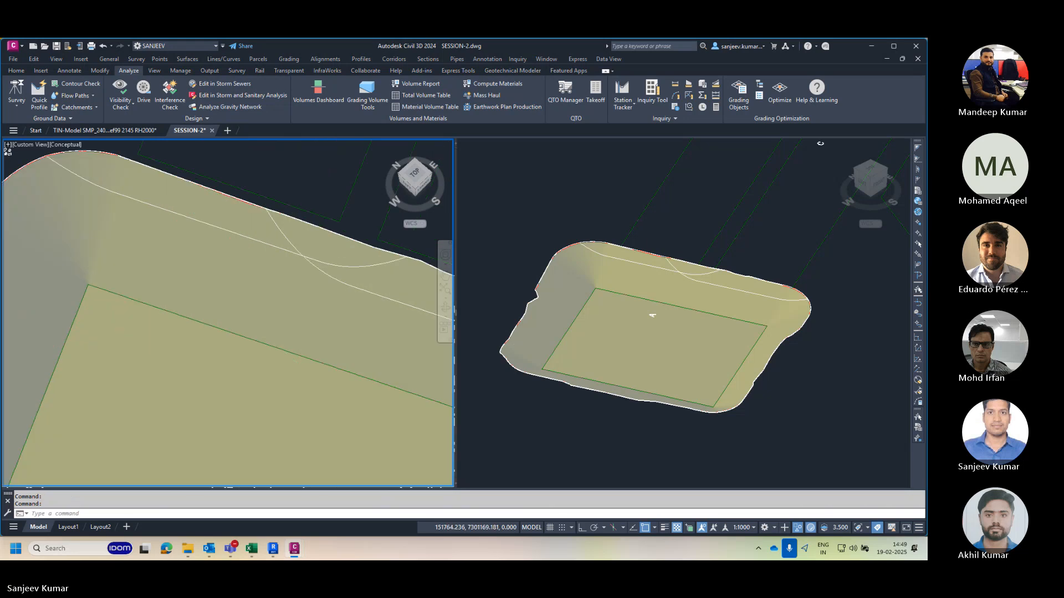
scroll(204, 308, down, 3)
key(Escape)
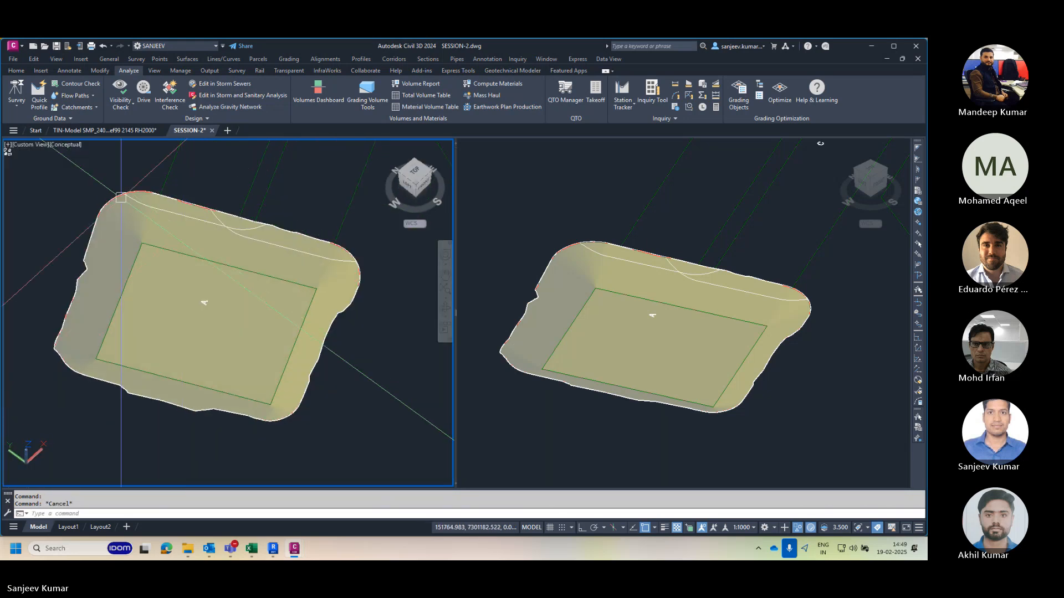
click(67, 145)
click(83, 157)
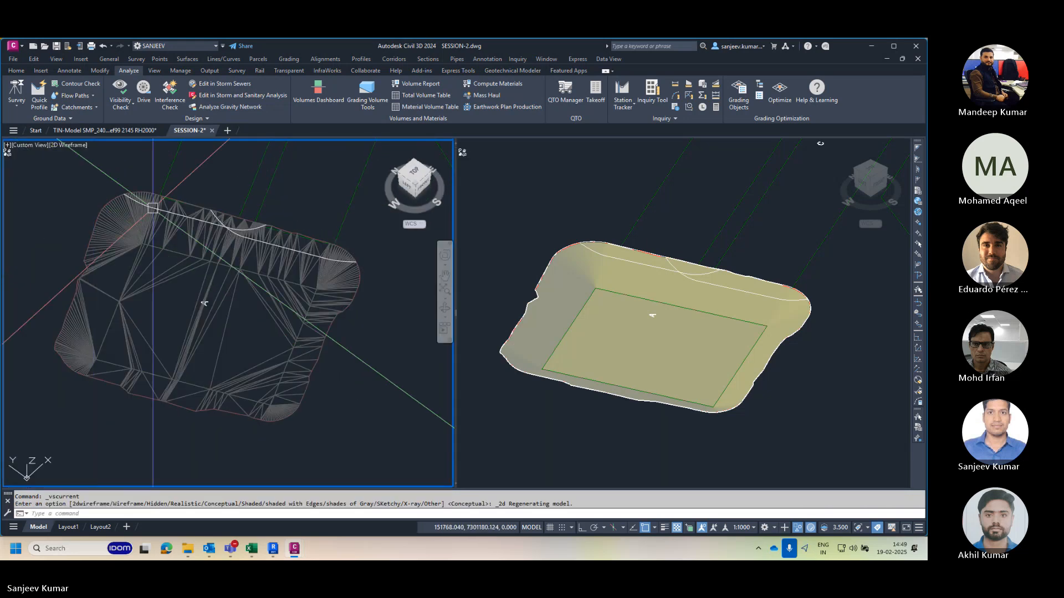
scroll(162, 256, up, 3)
key(Escape)
Step: Try to start Delete Line on surface A to remove its triangle edges
click(163, 257)
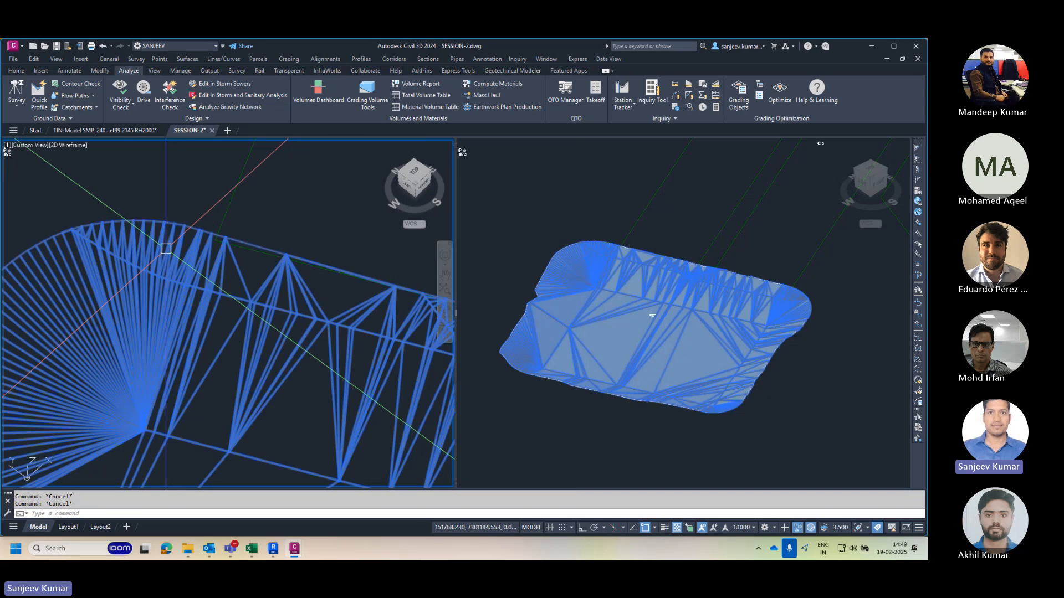
click(218, 104)
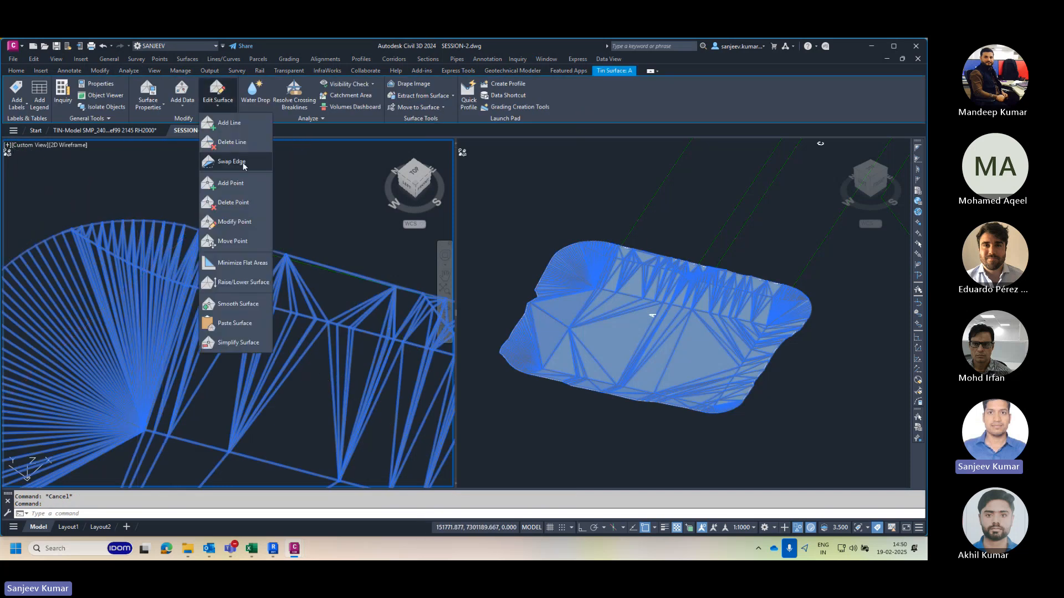
key(Escape)
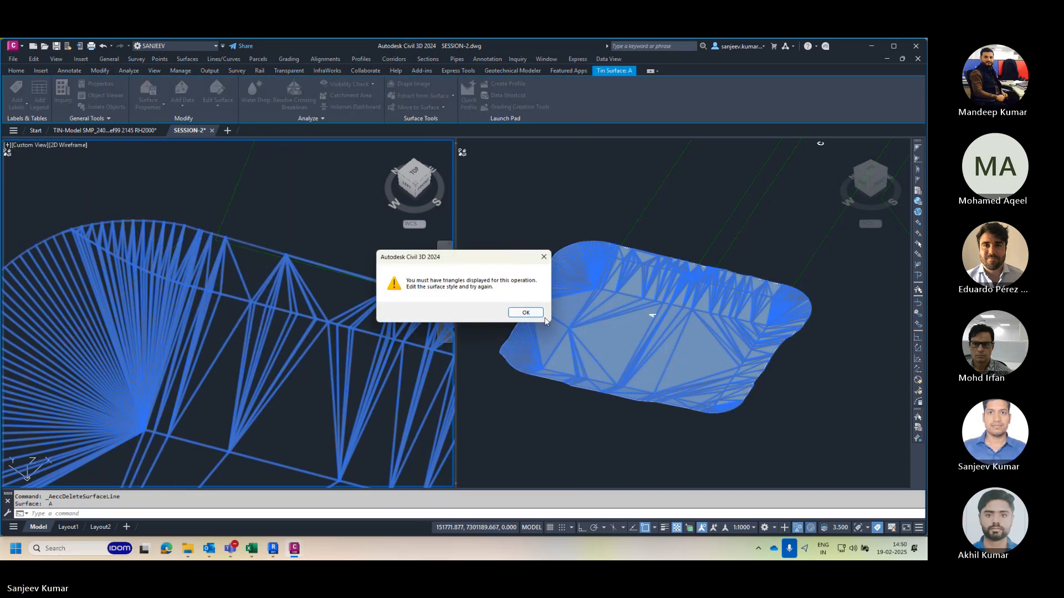
click(537, 315)
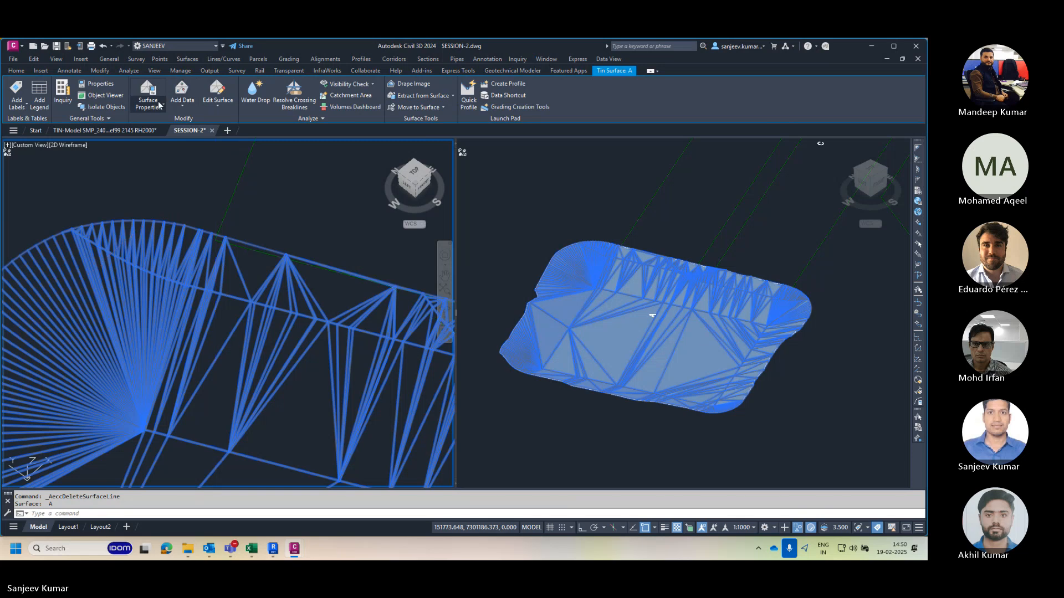
Step: Edit surface A's style to display Triangles in Model view and only Triangles and Border in Plan view, with contours off
click(159, 104)
click(155, 123)
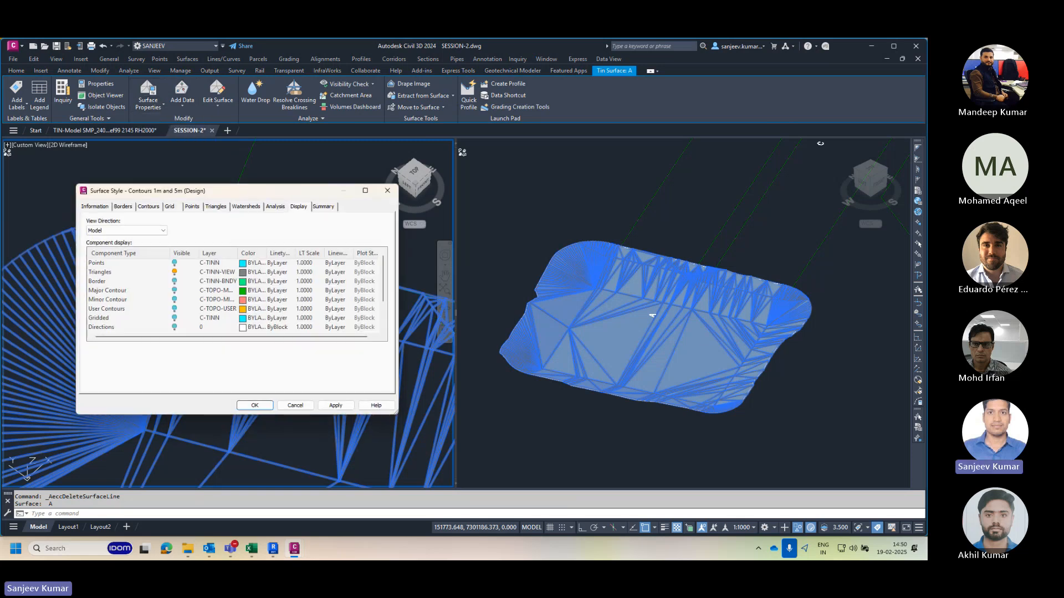
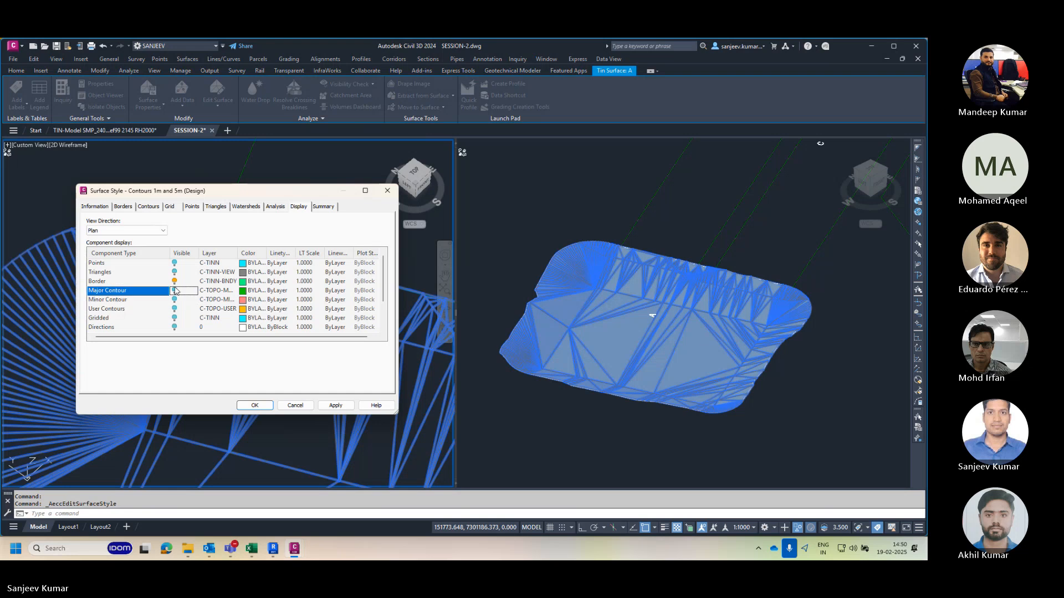
click(341, 405)
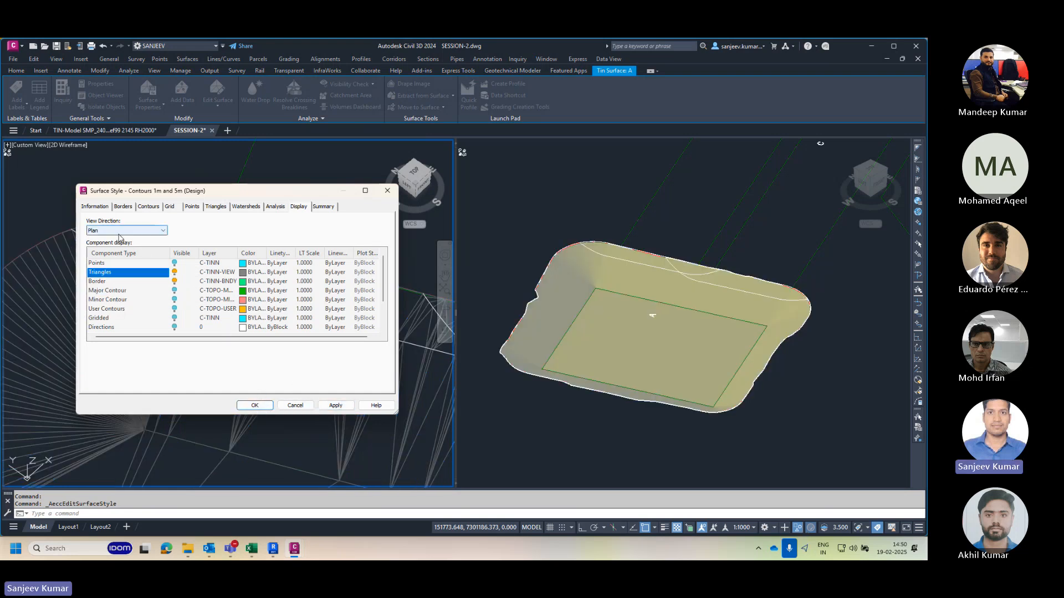
click(255, 405)
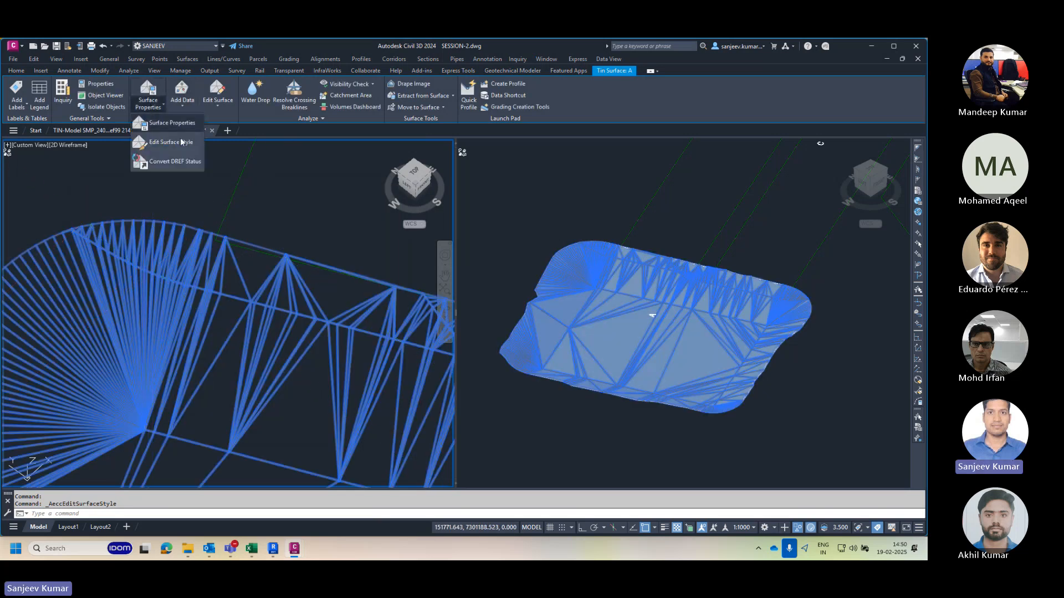
Step: Start Delete Line on surface A and select the triangle edges between its first rounded corner and the intersection breakline
click(182, 101)
click(220, 103)
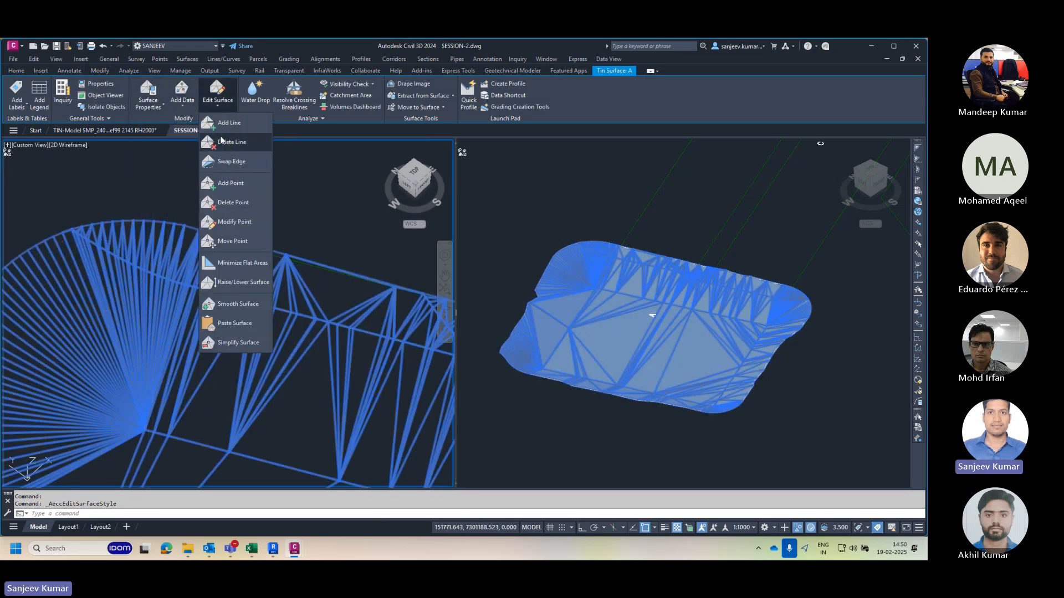
click(241, 148)
middle_drag(238, 262, 287, 231)
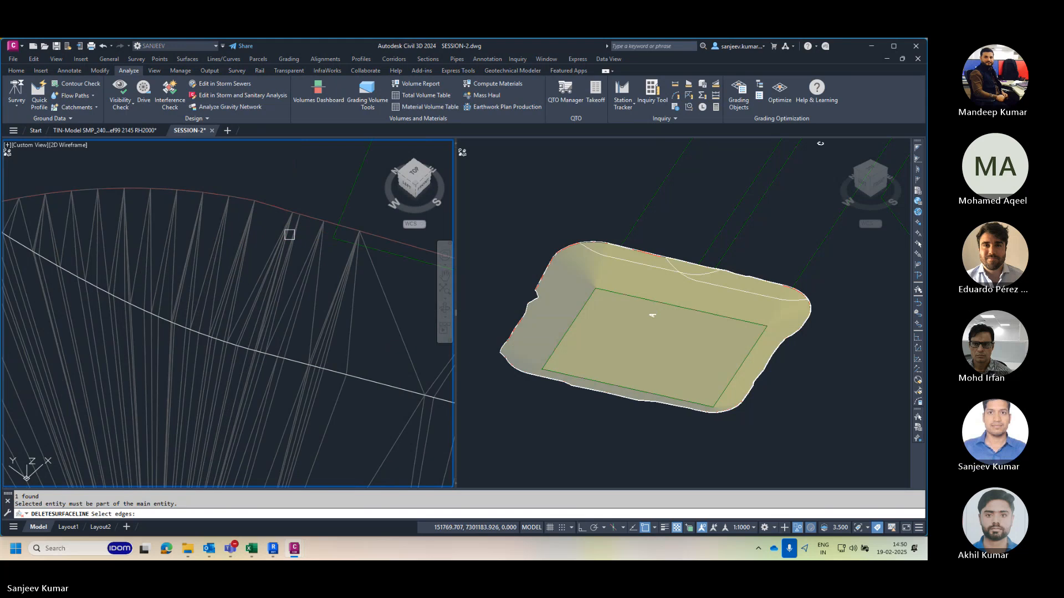
scroll(287, 230, down, 2)
click(307, 197)
click(189, 240)
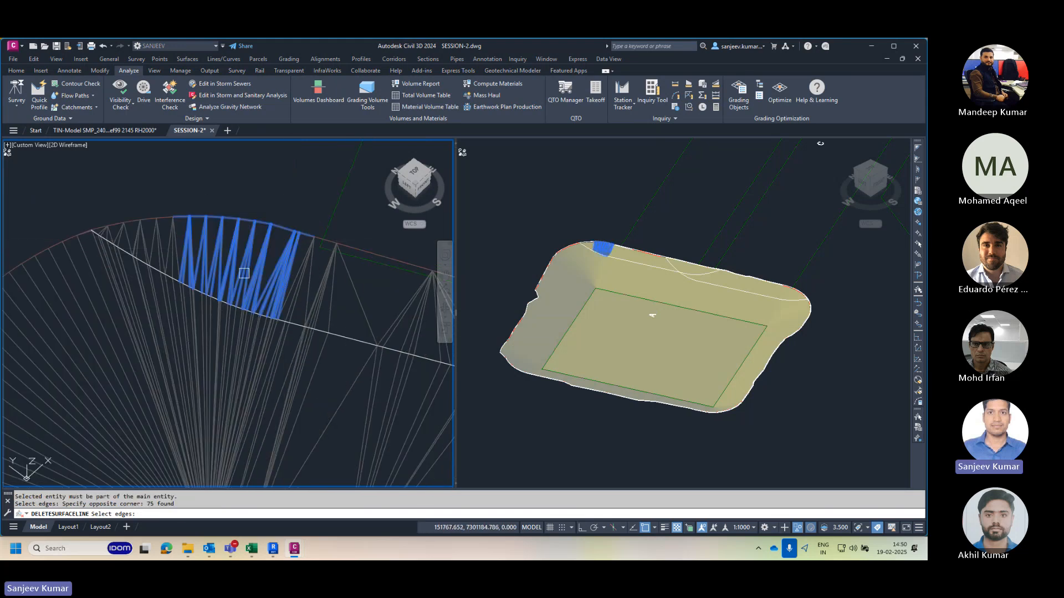
scroll(155, 232, up, 4)
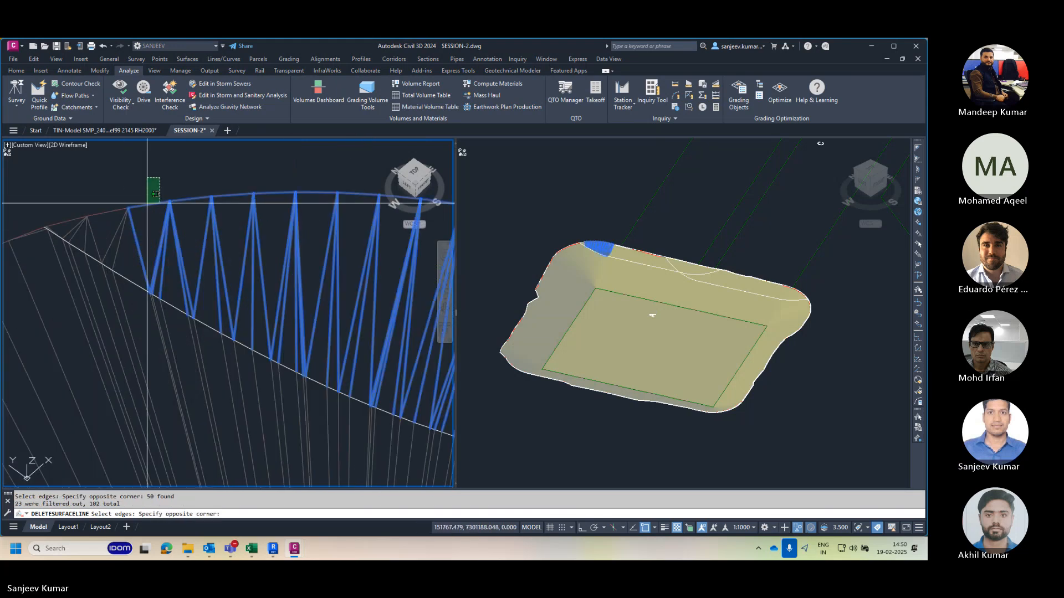
click(75, 235)
Step: Add the edges along the straight side, up to the second breakline's start, to the selection and delete them from surface A
scroll(118, 246, down, 3)
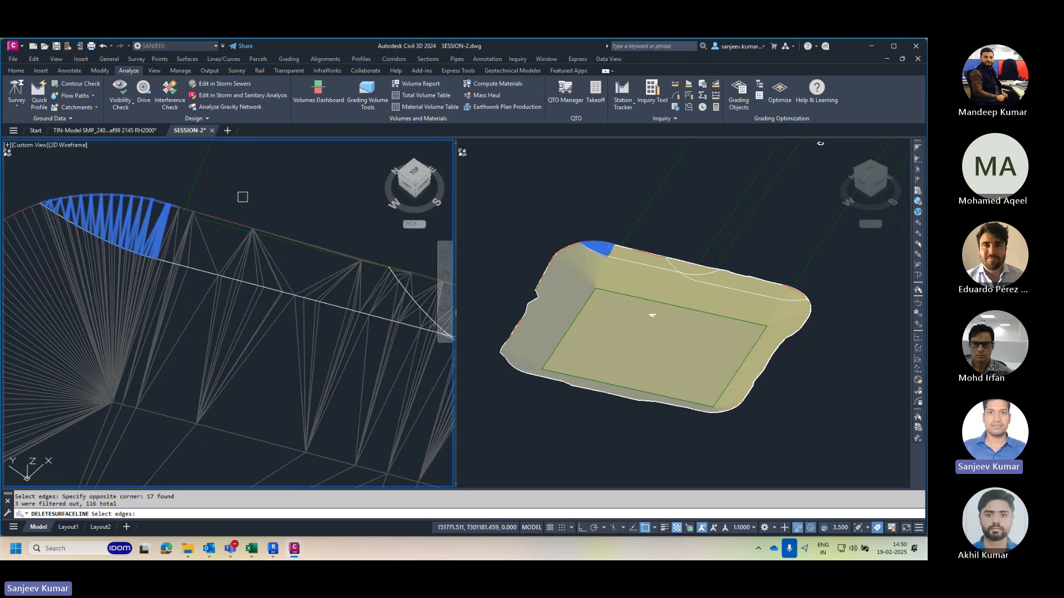
click(261, 183)
click(150, 238)
middle_drag(232, 248, 66, 249)
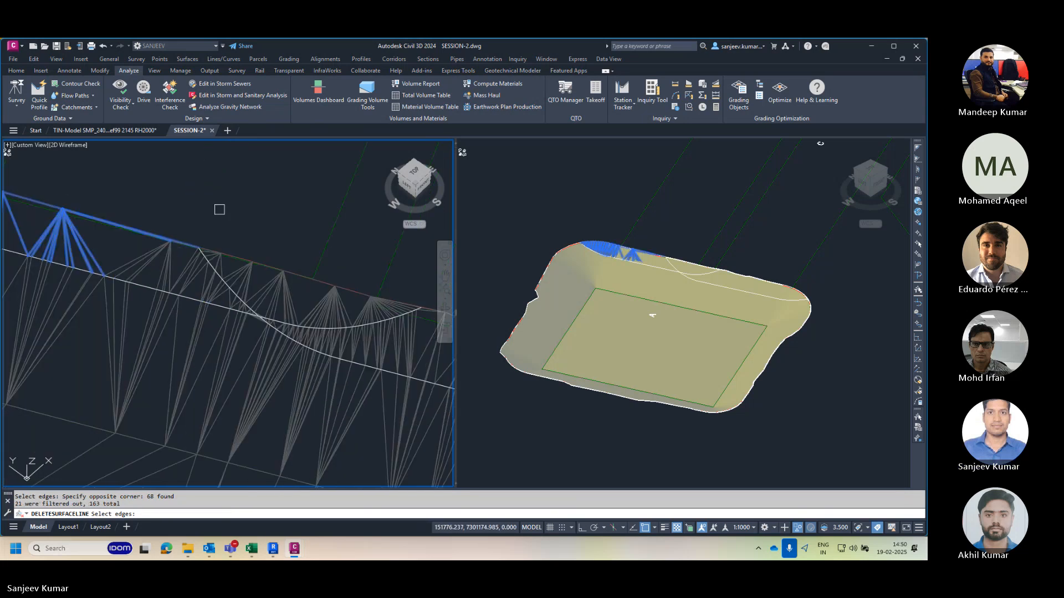
click(224, 210)
click(147, 257)
middle_drag(275, 231, 247, 235)
Step: Delete the triangle edges between surface A's outer boundary and the arc formed by the two intersection breaklines
click(251, 235)
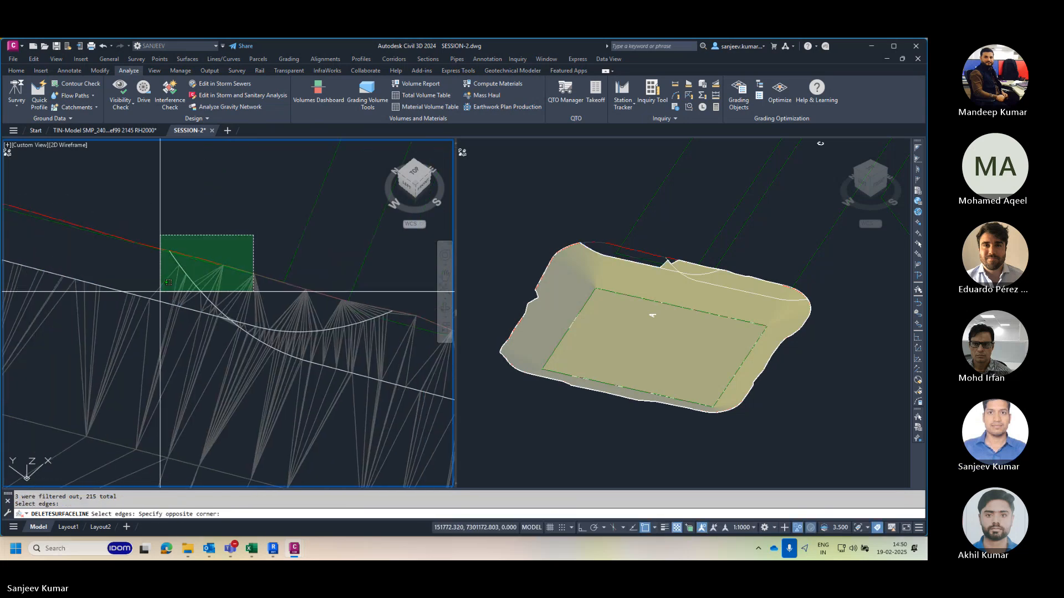
click(161, 289)
key(Return)
middle_drag(248, 275, 176, 277)
click(261, 270)
click(176, 302)
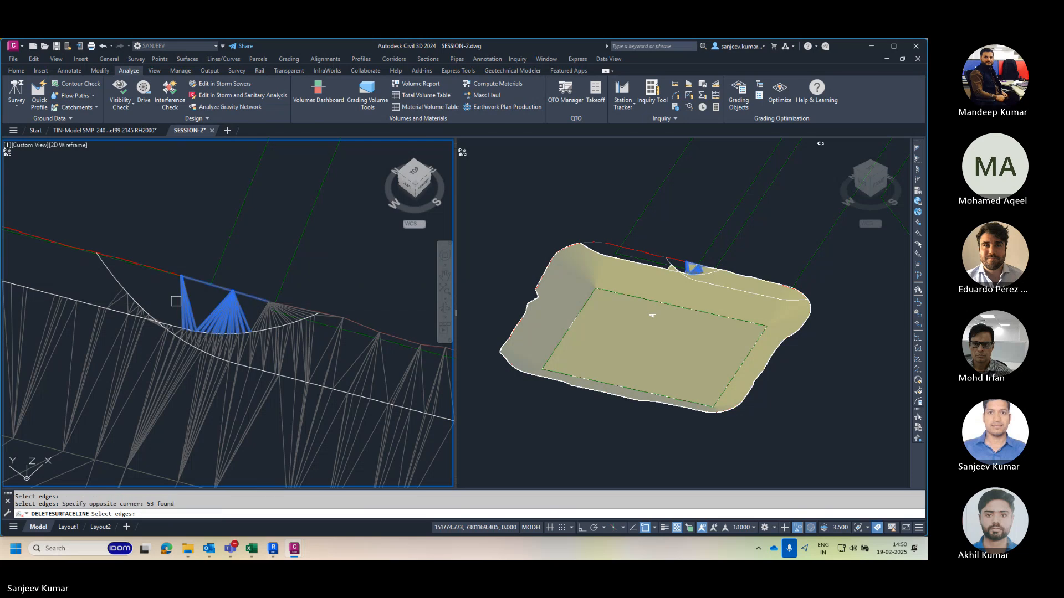
key(Return)
scroll(274, 312, up, 2)
click(301, 267)
click(238, 304)
key(Return)
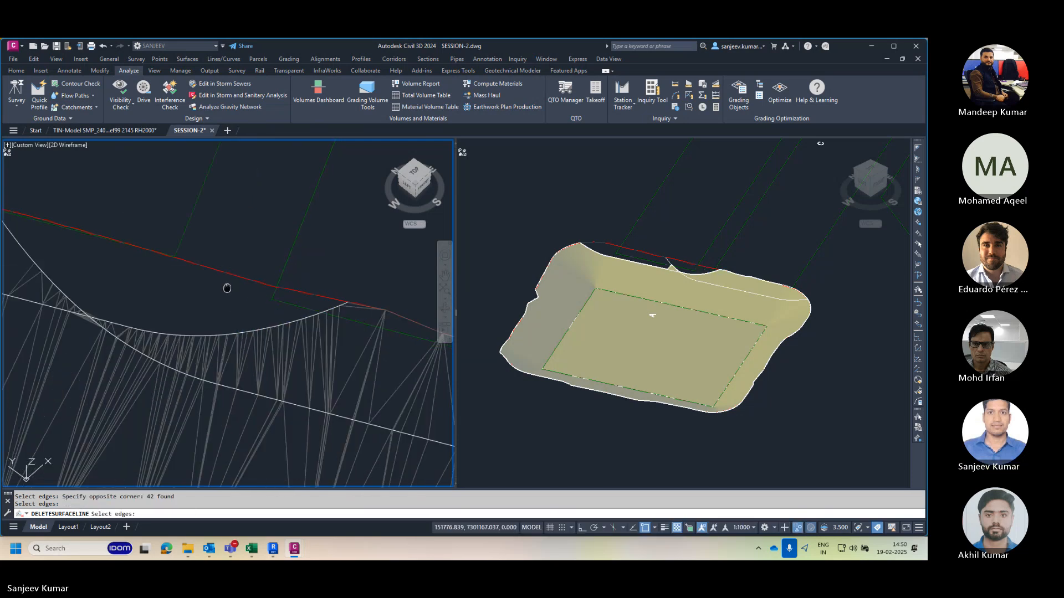
Step: Delete surface A's leftover triangle edges between the two breaklines just before they cross
scroll(225, 288, up, 2)
click(343, 278)
click(246, 317)
key(Return)
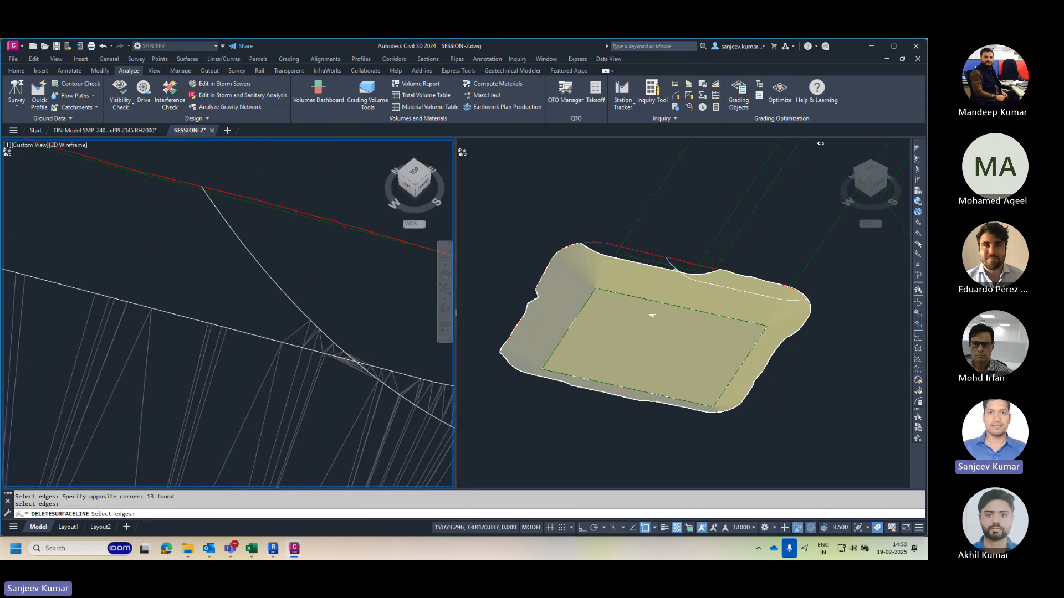
scroll(329, 339, up, 3)
click(351, 311)
click(254, 339)
key(Return)
Step: Delete the remaining sliver edges right at the crossing of the two breaklines
scroll(310, 332, up, 2)
click(344, 315)
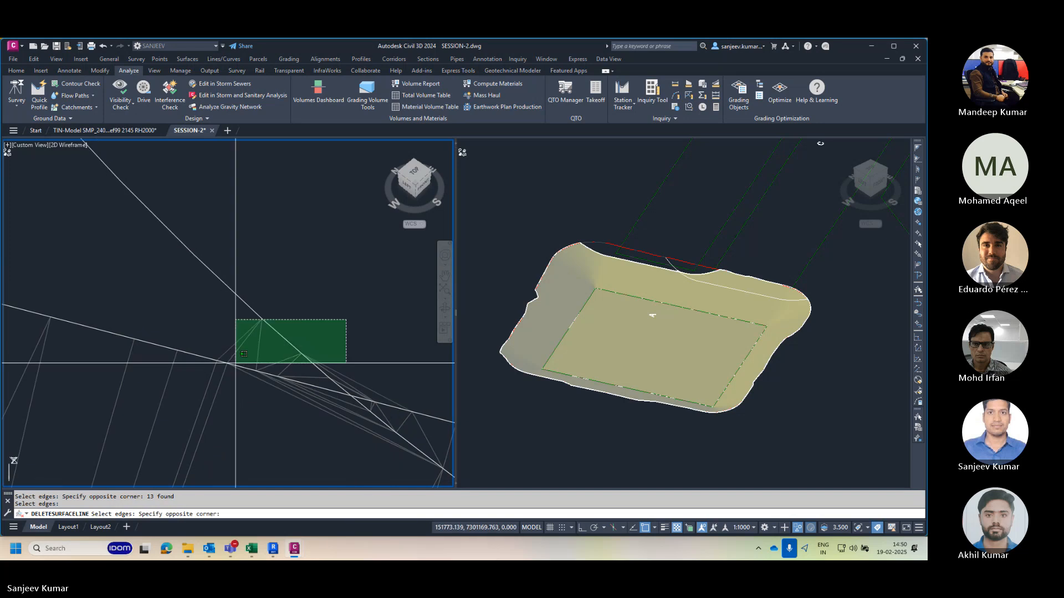
click(219, 357)
key(Return)
scroll(355, 376, up, 4)
click(292, 350)
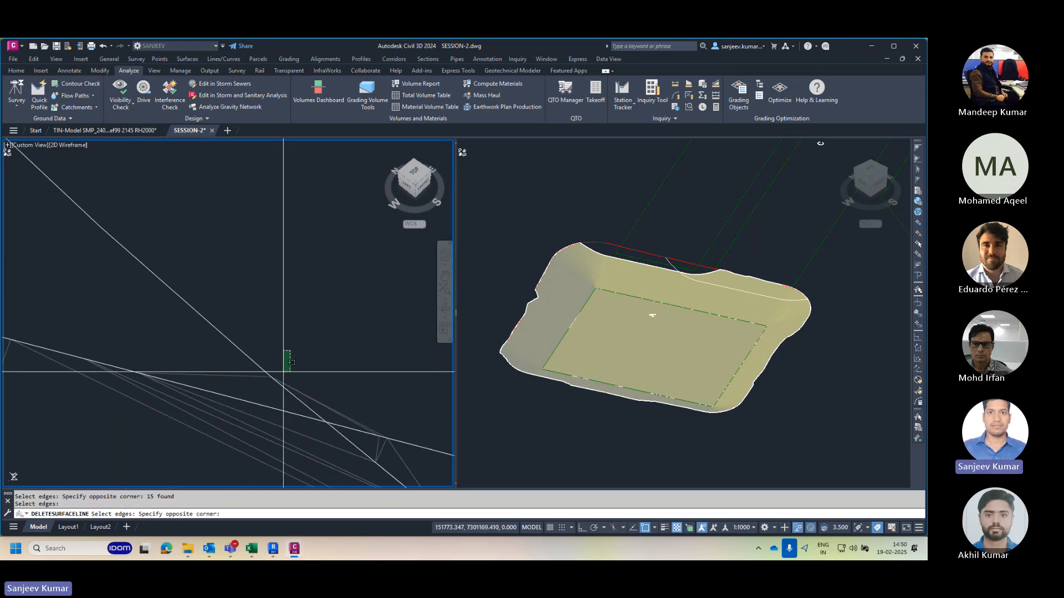
click(245, 380)
key(Return)
Step: Delete the triangle edges around the arc's far end and those between the arc and the second breakline
scroll(224, 323, down, 2)
scroll(221, 323, down, 3)
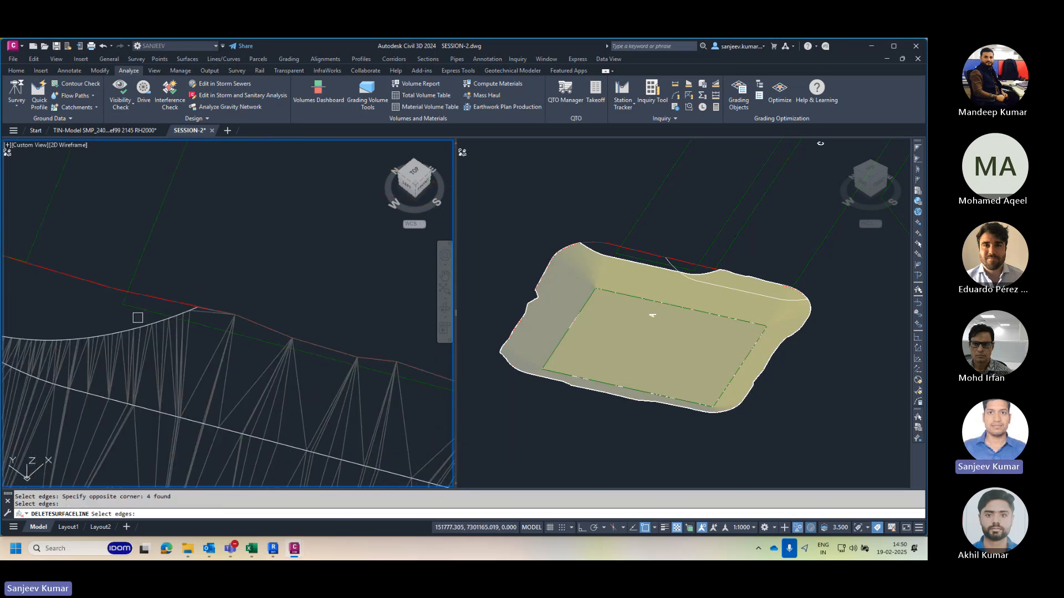
click(310, 288)
click(98, 353)
key(Return)
middle_drag(94, 350, 311, 382)
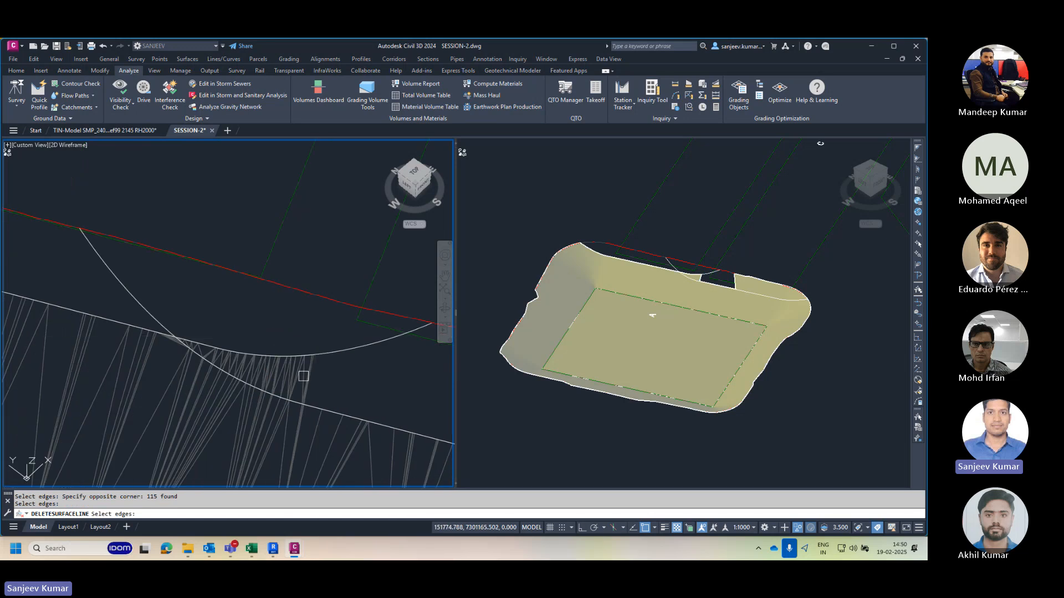
click(315, 336)
key(Return)
scroll(240, 356, up, 2)
click(262, 333)
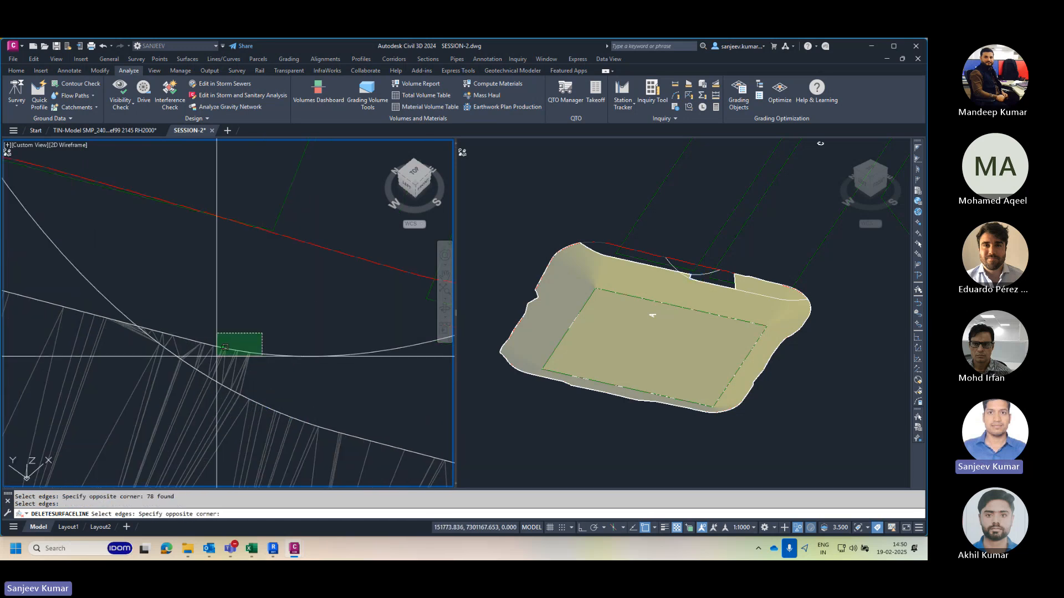
key(Return)
Step: Delete the last small triangles between the two breaklines just past their crossing
scroll(173, 327, up, 4)
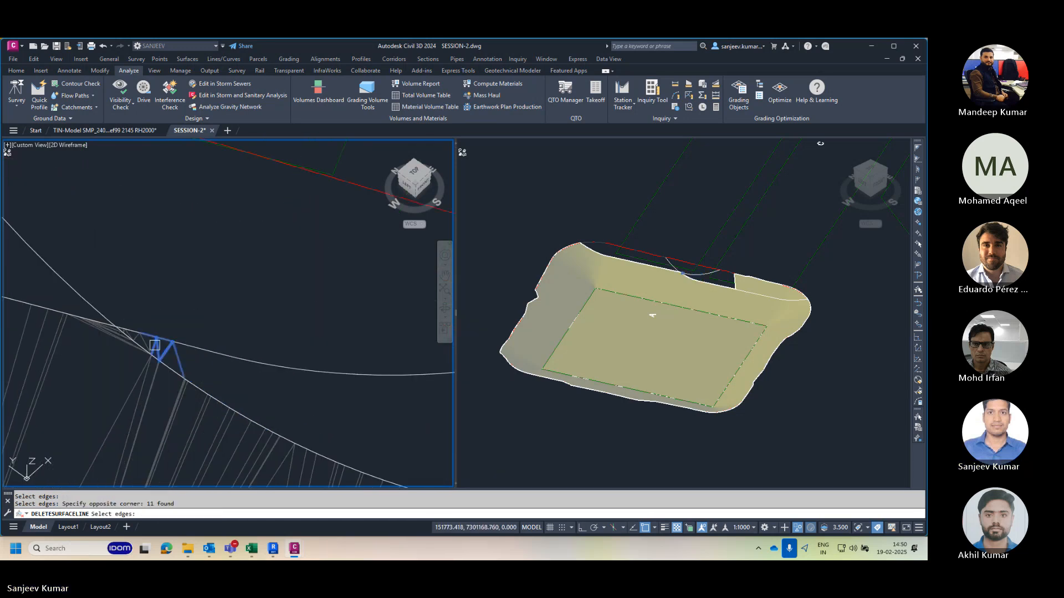
key(Return)
scroll(145, 336, up, 5)
middle_drag(133, 330, 216, 345)
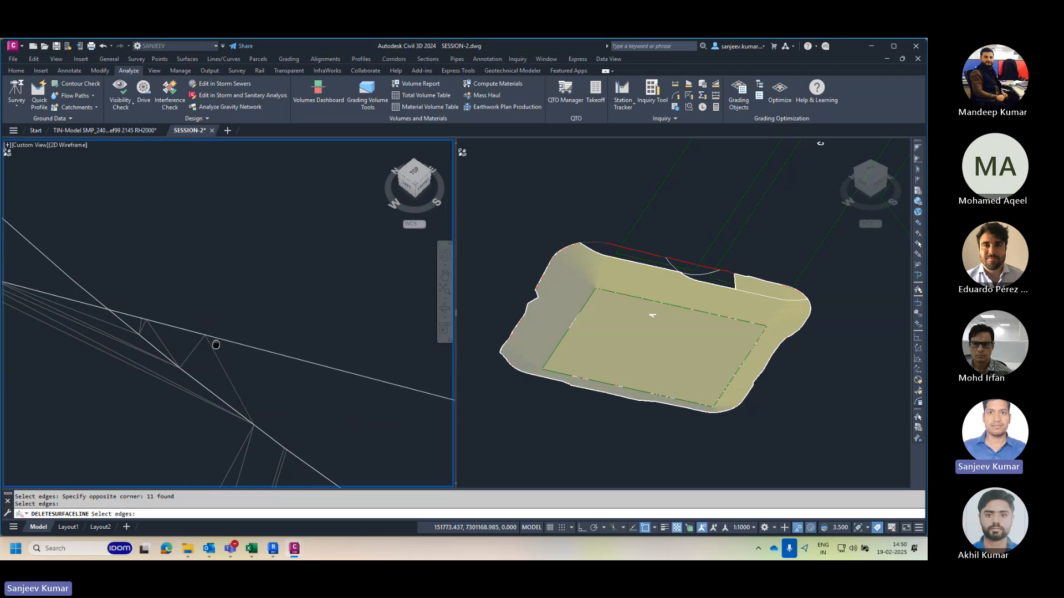
click(216, 344)
click(176, 338)
key(Return)
scroll(180, 327, up, 4)
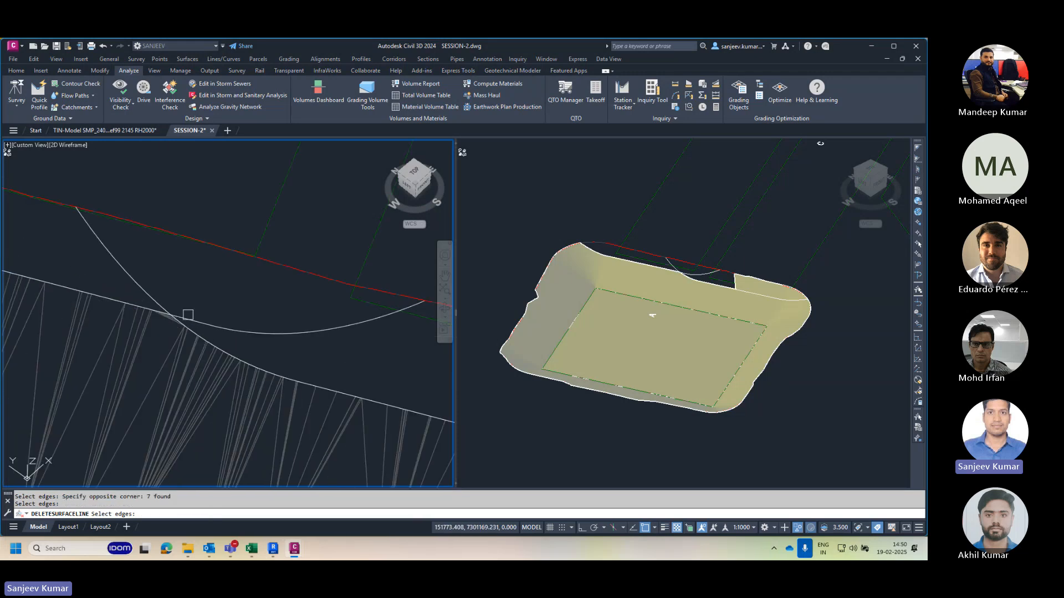
Step: Delete surface A's triangle edges outside the second breakline along the straight stretch beyond the arc
scroll(301, 330, down, 3)
middle_drag(302, 330, 65, 293)
click(369, 310)
click(199, 332)
key(Return)
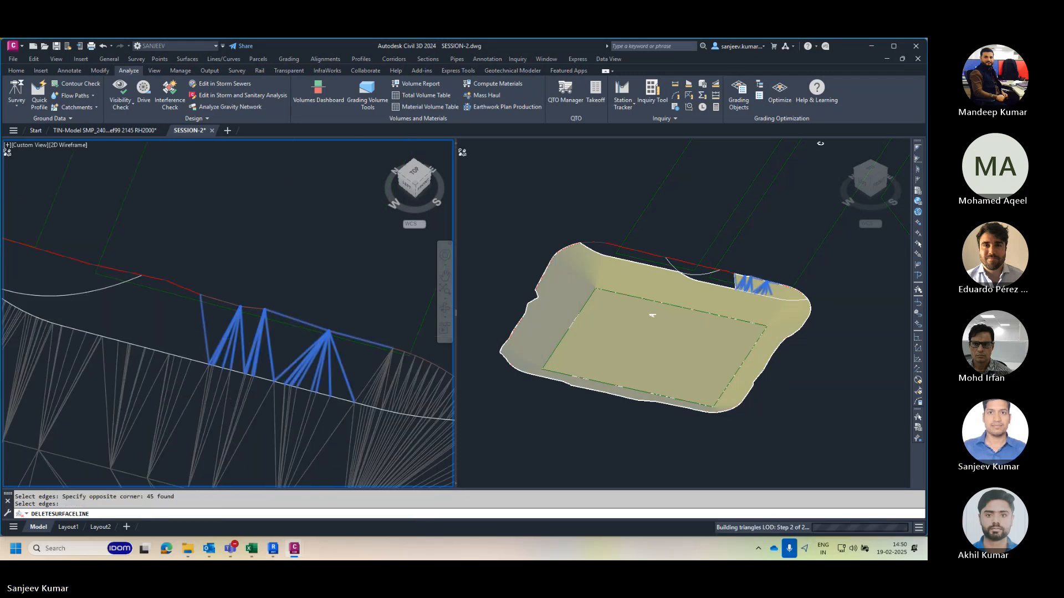
Step: Delete the triangle edges outside the second breakline around the far rounded corner, including the slivers at the breakline's end
scroll(82, 426, down, 3)
middle_drag(330, 336, 295, 330)
click(285, 322)
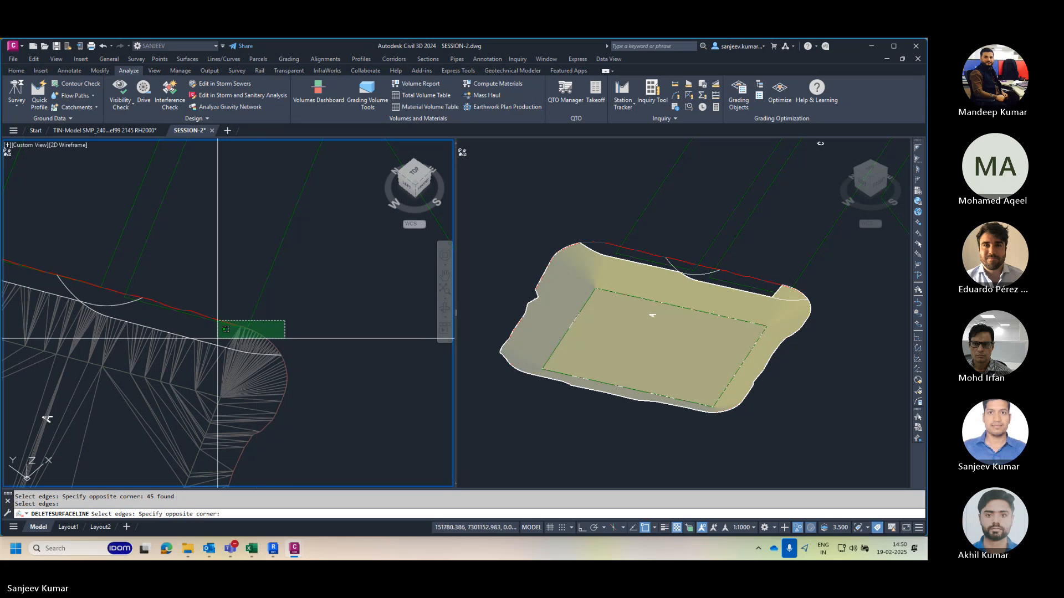
click(219, 338)
key(Return)
scroll(253, 345, up, 4)
click(340, 326)
click(275, 353)
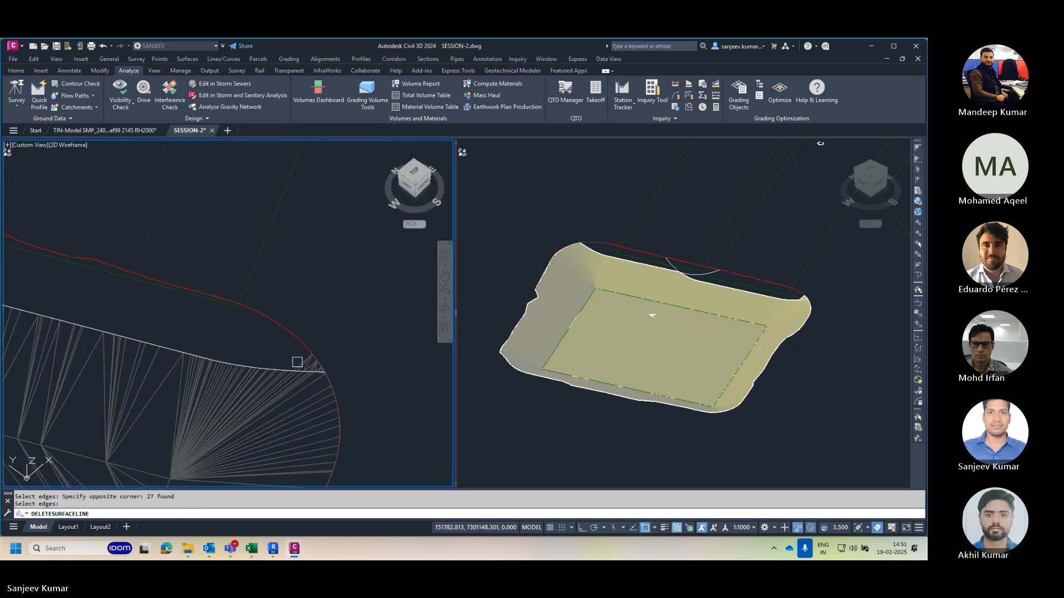
scroll(313, 361, up, 2)
click(347, 347)
click(281, 370)
scroll(272, 373, up, 3)
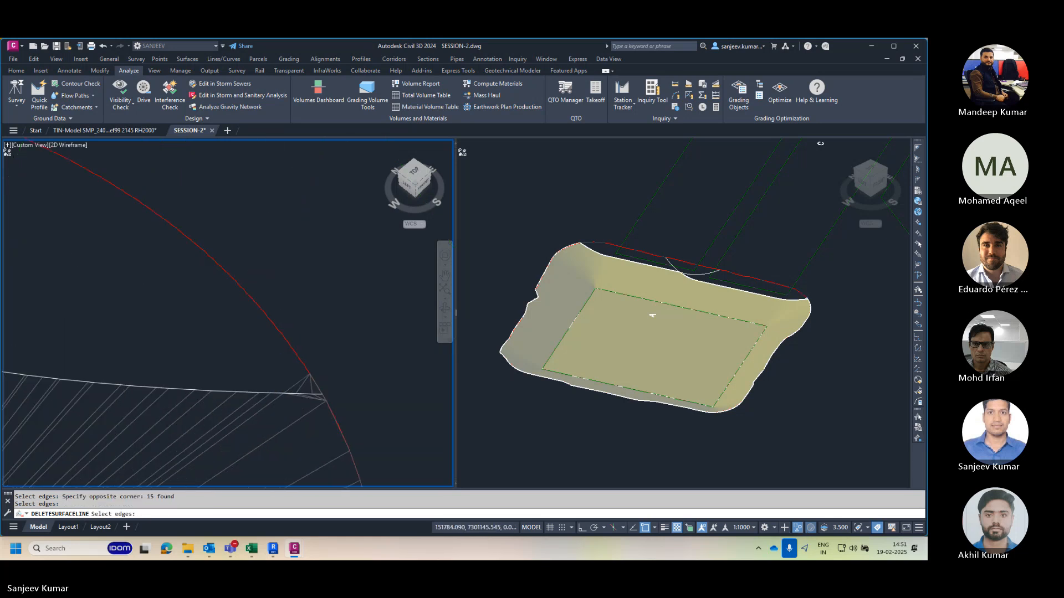
Step: Check trimmed surface A in the isometric viewport, finish Delete Line and end the object isolation
scroll(309, 370, down, 4)
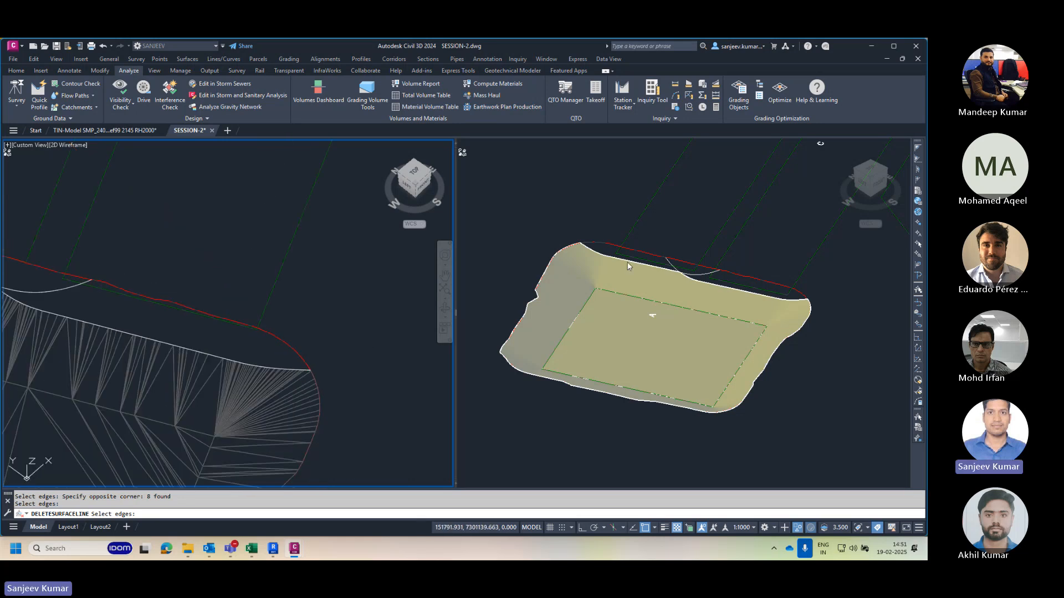
click(754, 249)
scroll(628, 260, up, 3)
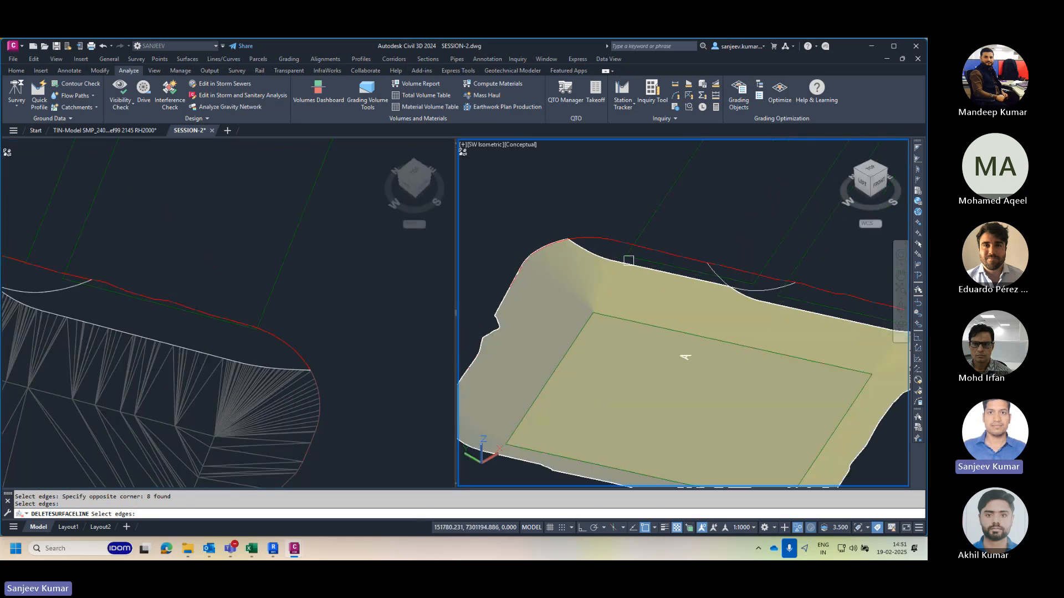
scroll(787, 302, down, 5)
key(Escape)
click(786, 303)
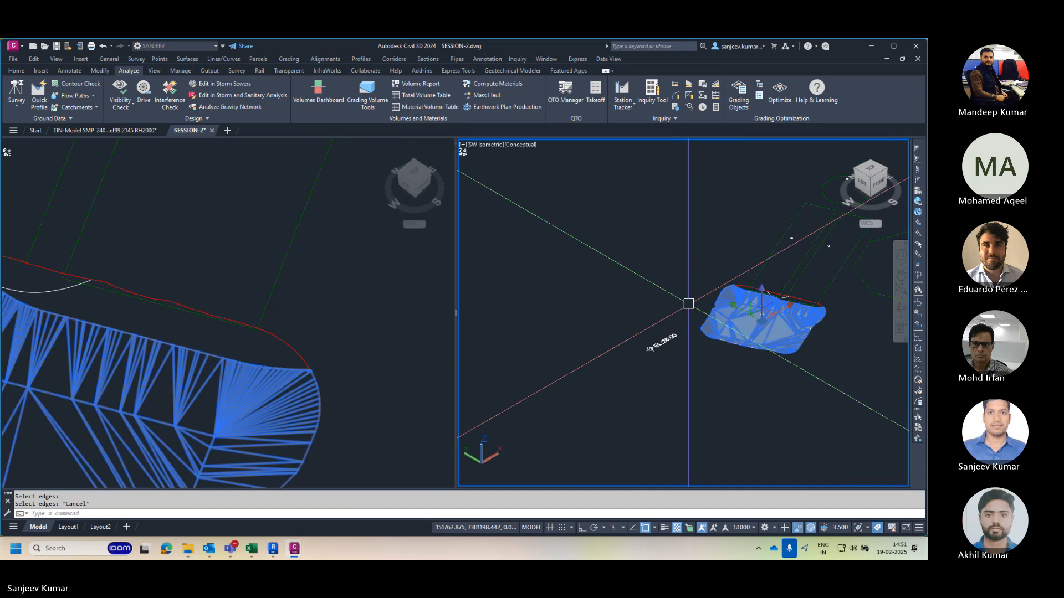
right_click(609, 204)
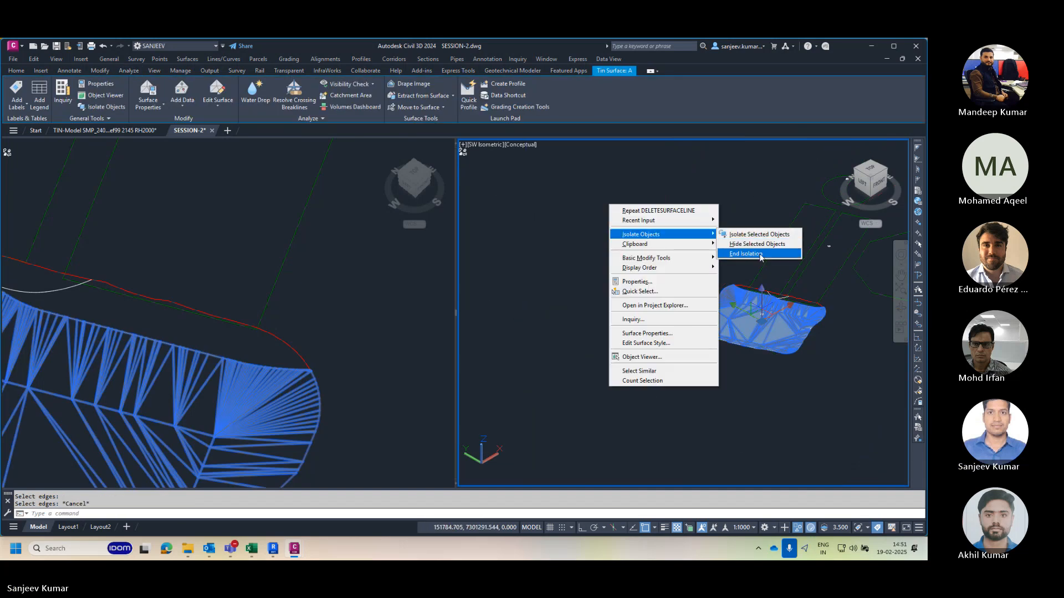
click(757, 254)
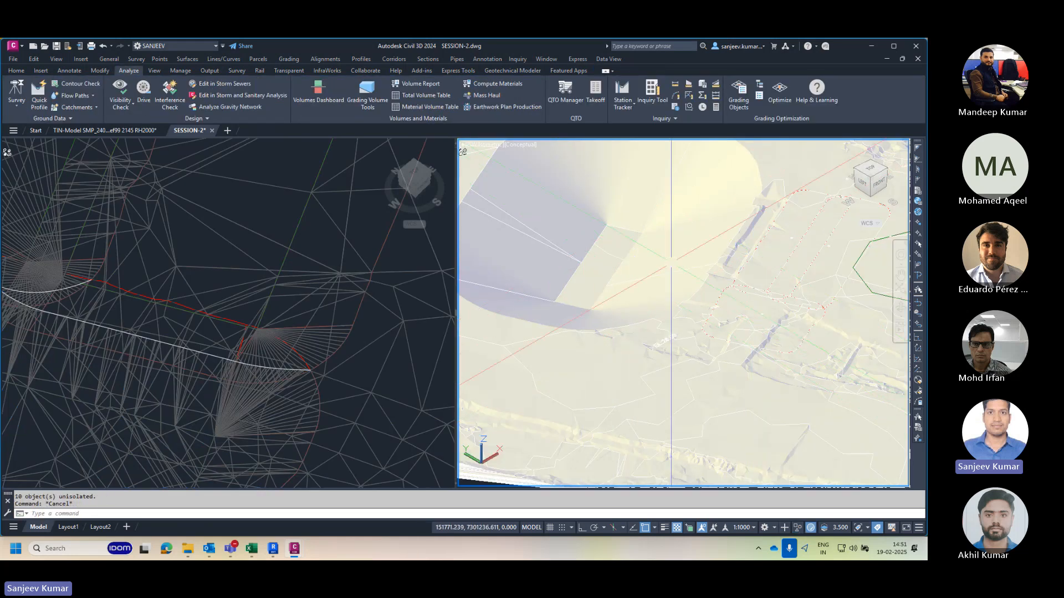
Step: Hide the COMBINE surface to expose excavation surfaces A, B and C
click(667, 256)
right_click(668, 256)
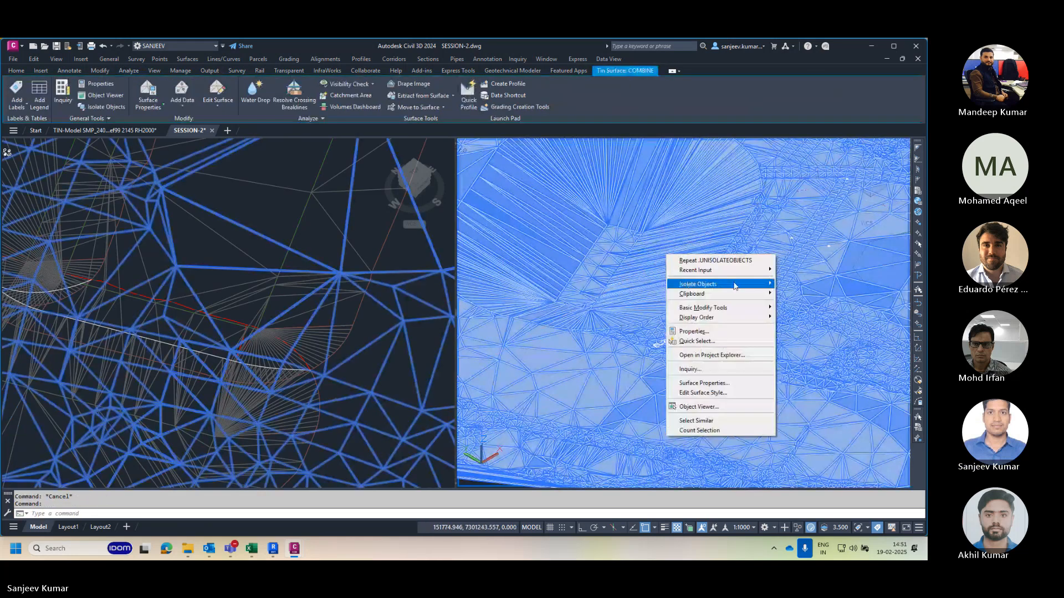
click(808, 295)
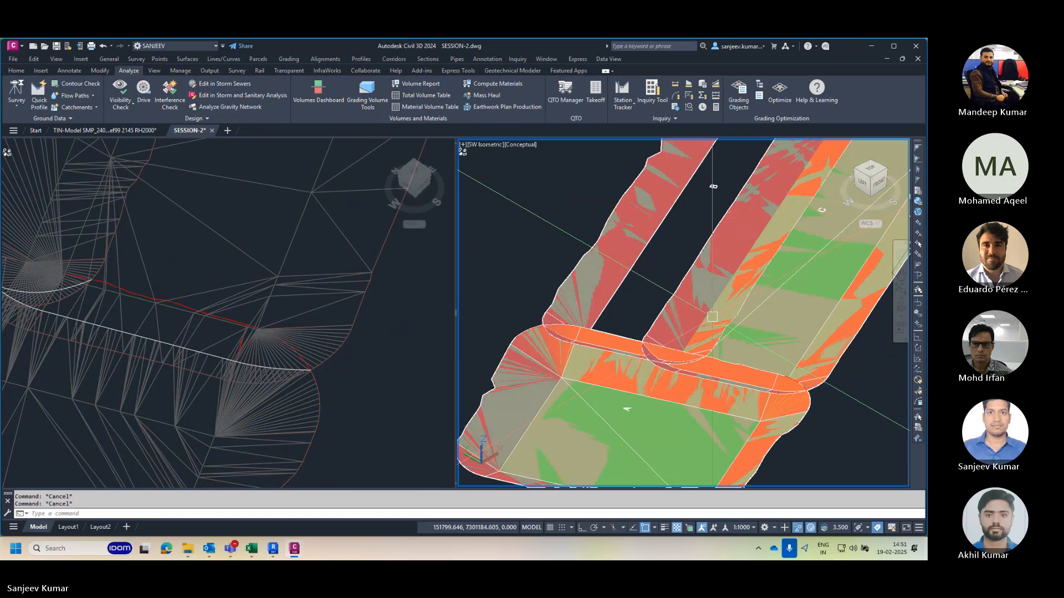
Step: Erase the slope gradings of excavations C and B, sending surface B to the back of the draw order
click(692, 308)
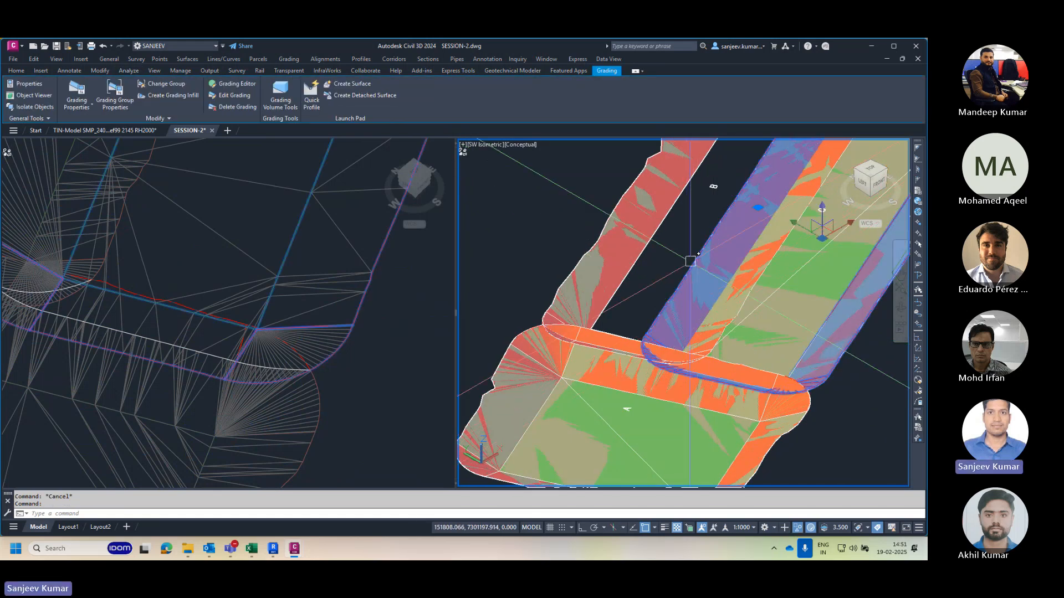
key(Delete)
click(608, 284)
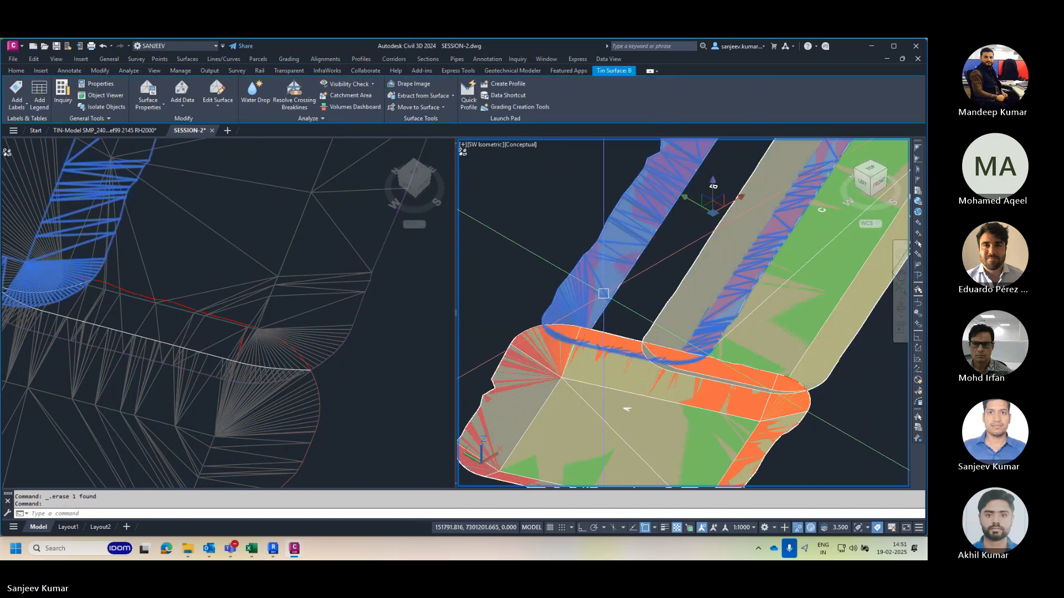
key(Escape)
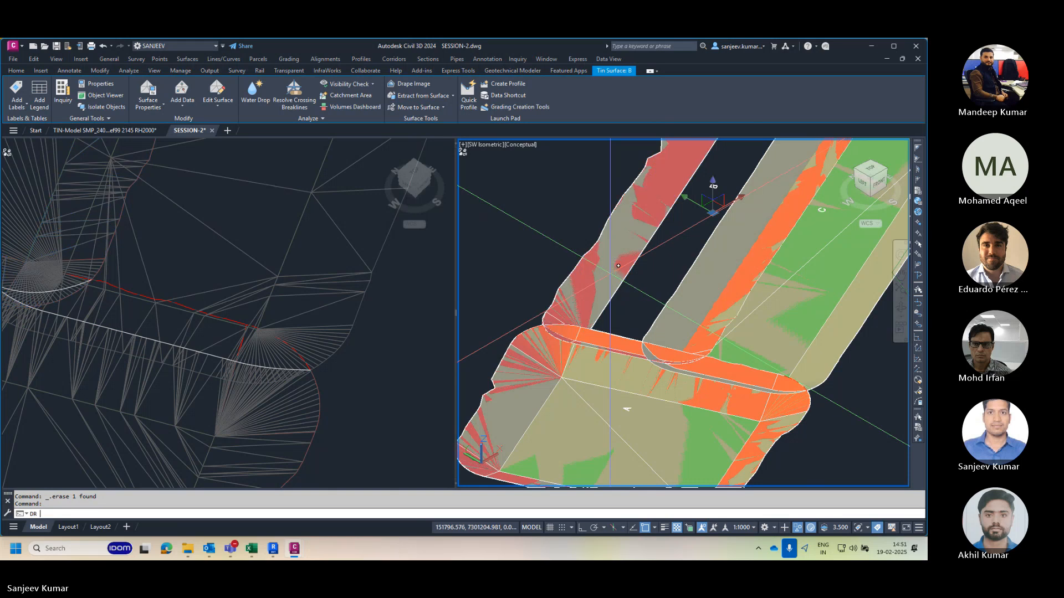
click(604, 277)
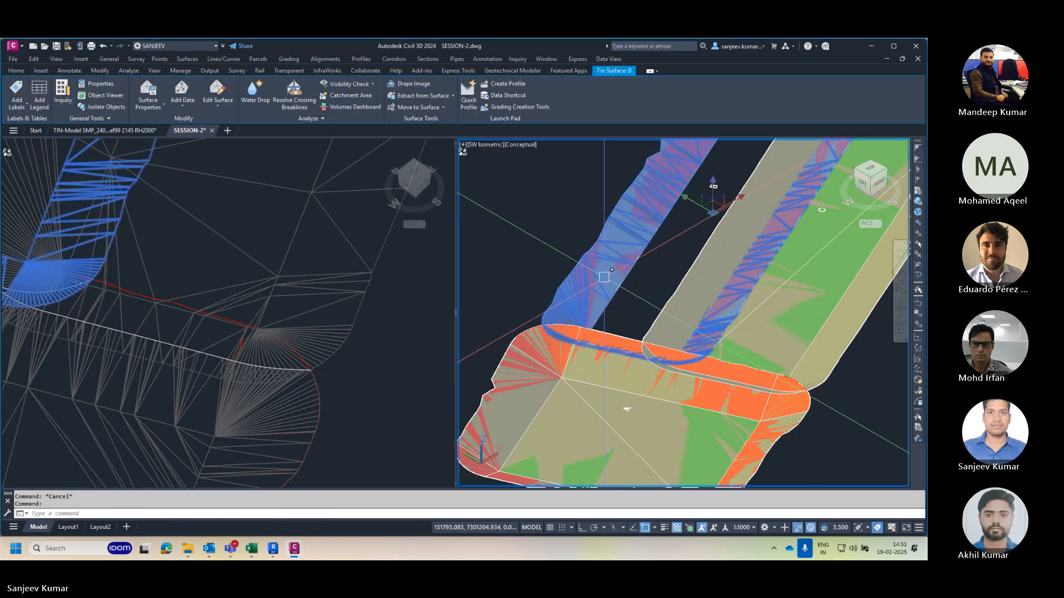
key(Escape)
click(605, 277)
scroll(610, 277, up, 2)
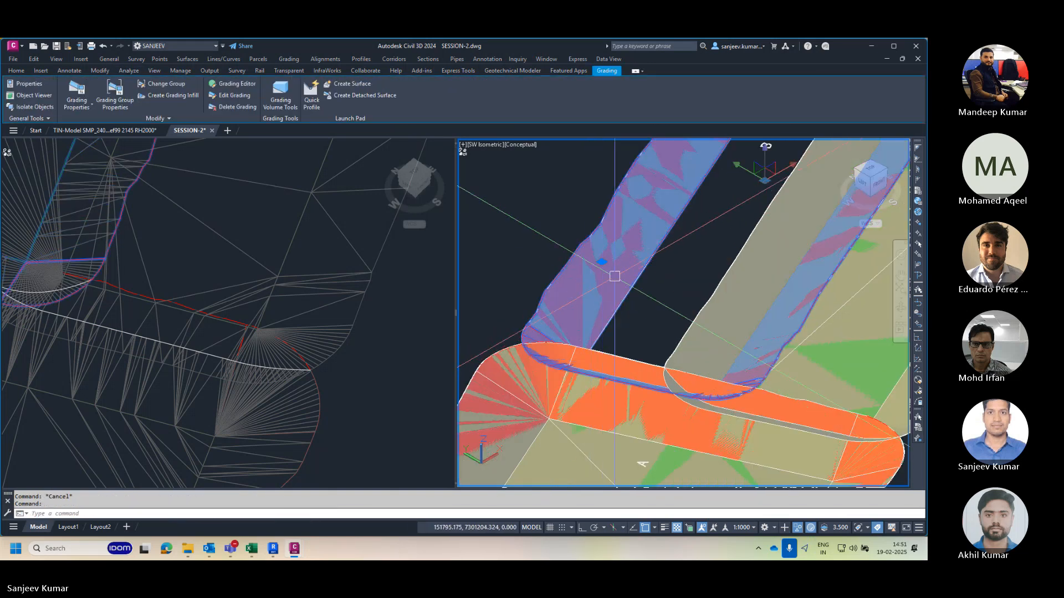
key(Delete)
Step: Erase excavation A's slope grading and its floor infill, sending surface A to the back of the draw order
scroll(609, 288, down, 3)
scroll(592, 317, up, 2)
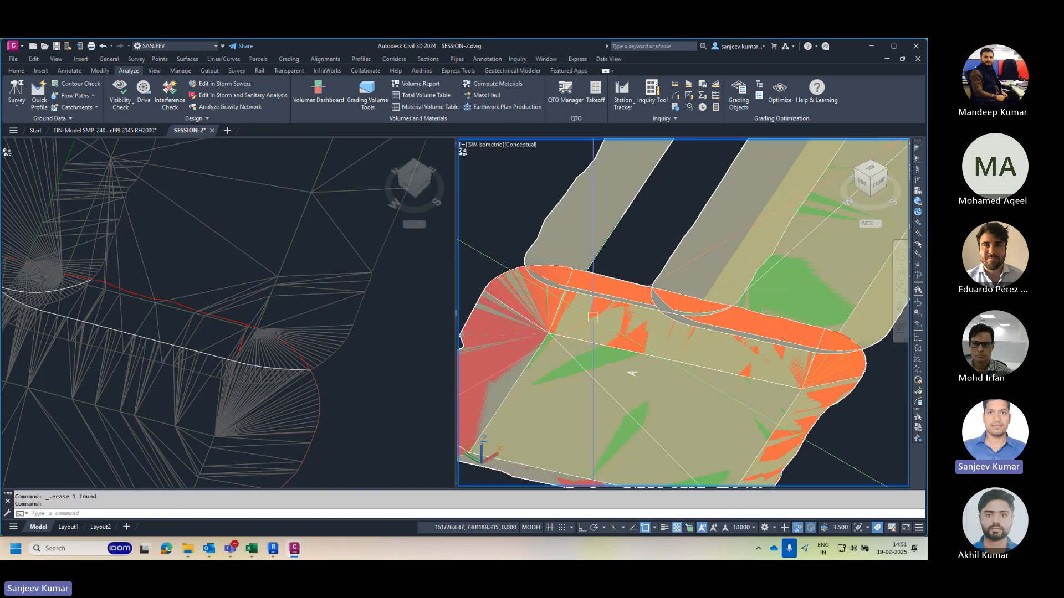
click(605, 287)
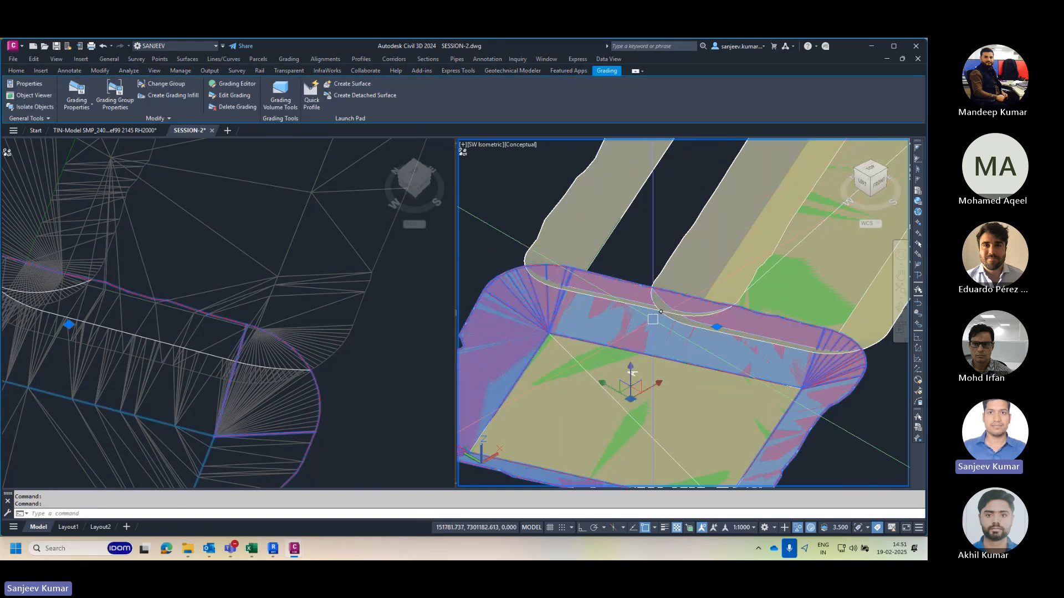
key(Delete)
click(597, 357)
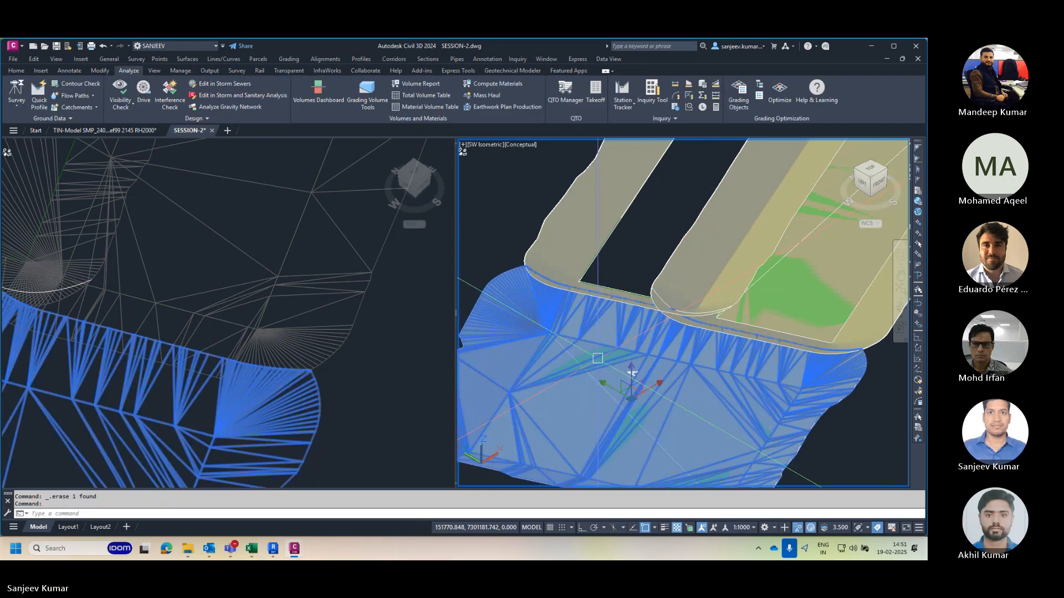
key(Escape)
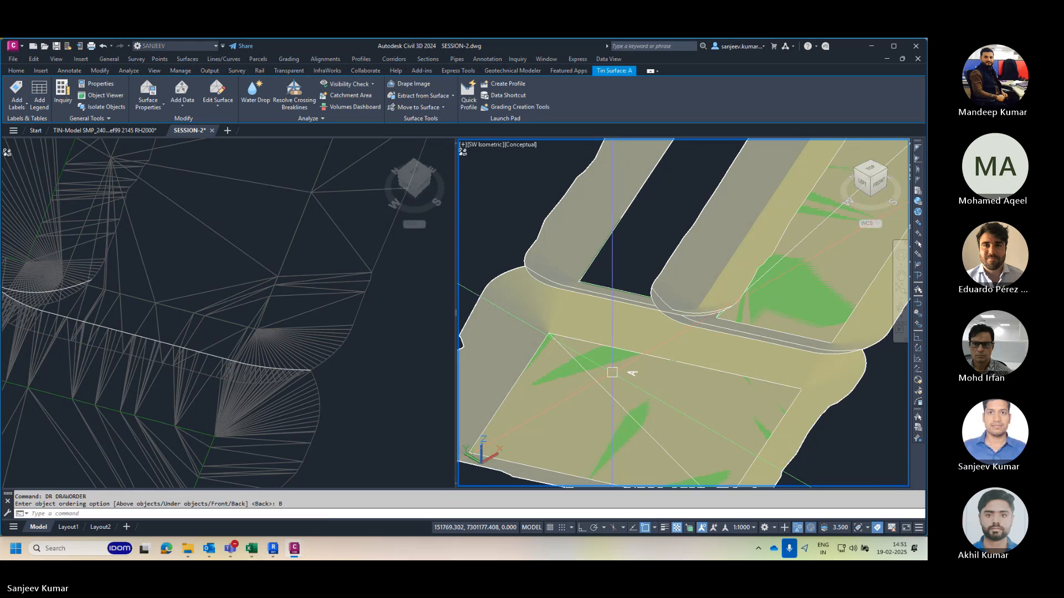
click(609, 363)
key(ctrl+z)
click(620, 386)
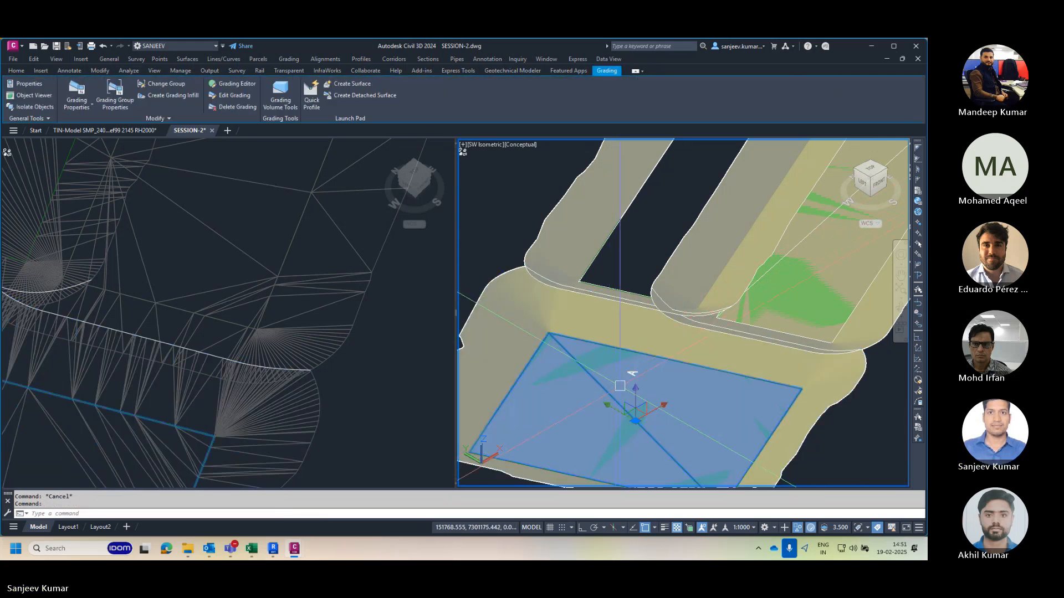
key(Delete)
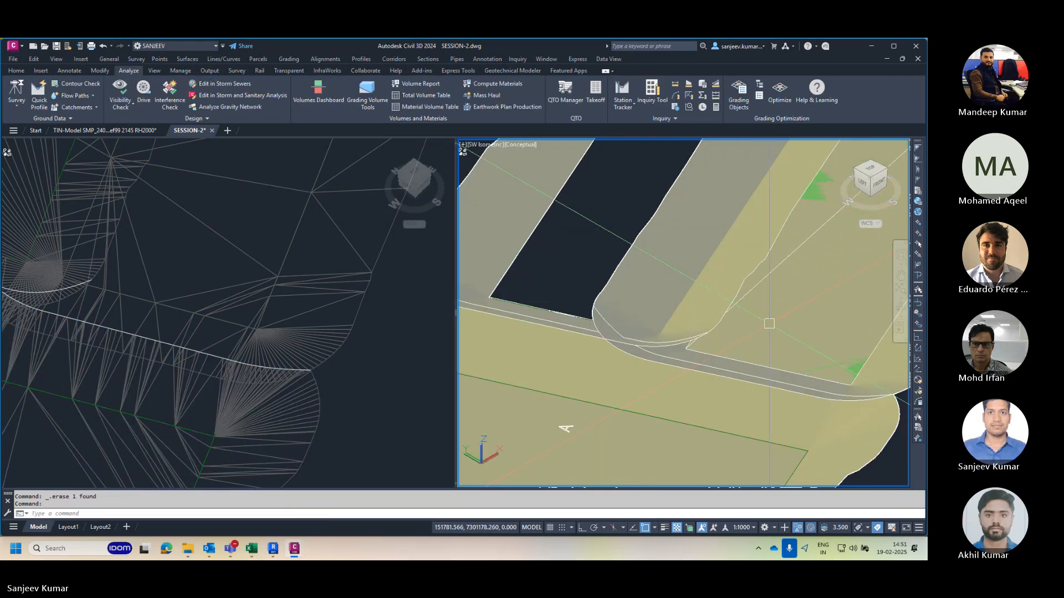
Step: Send surface C to the back of the draw order to reach the floor infill grading that overlaps it
scroll(770, 308, down, 3)
click(819, 295)
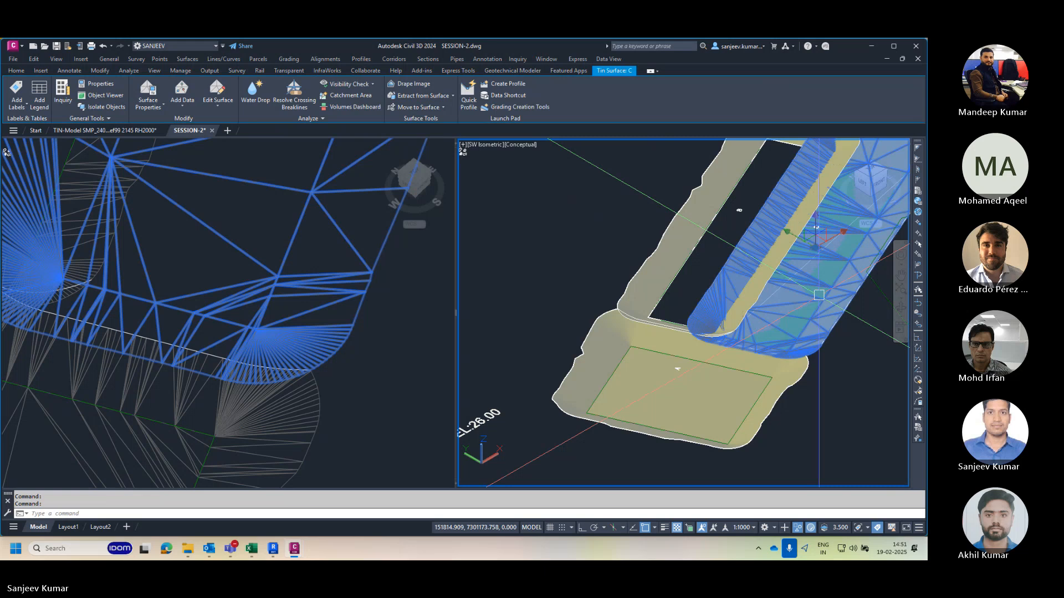
text(DR)
key(Return)
text(B)
key(Return)
key(Escape)
click(802, 321)
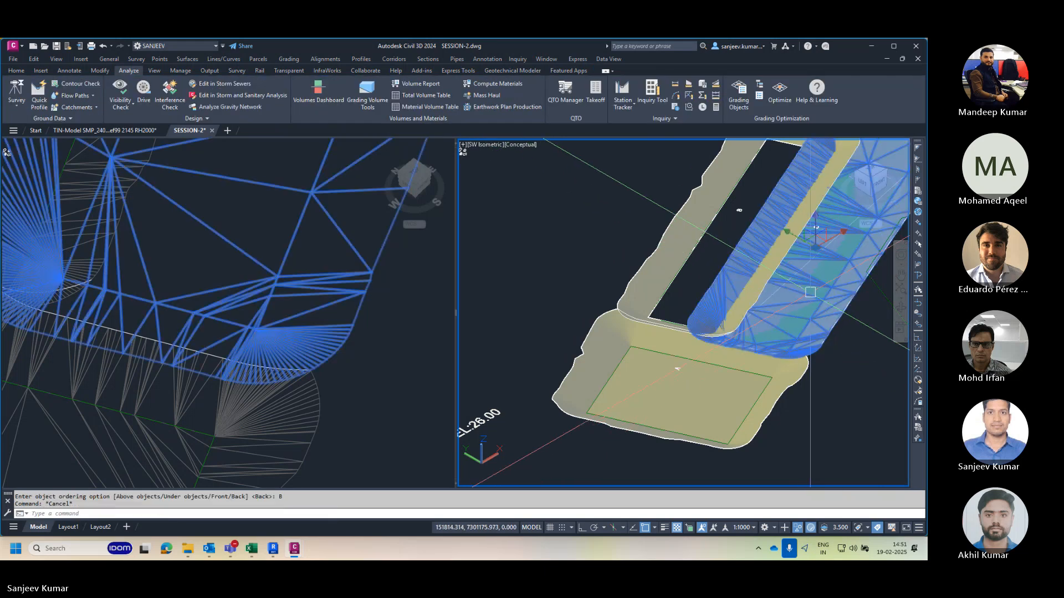
key(Escape)
click(815, 303)
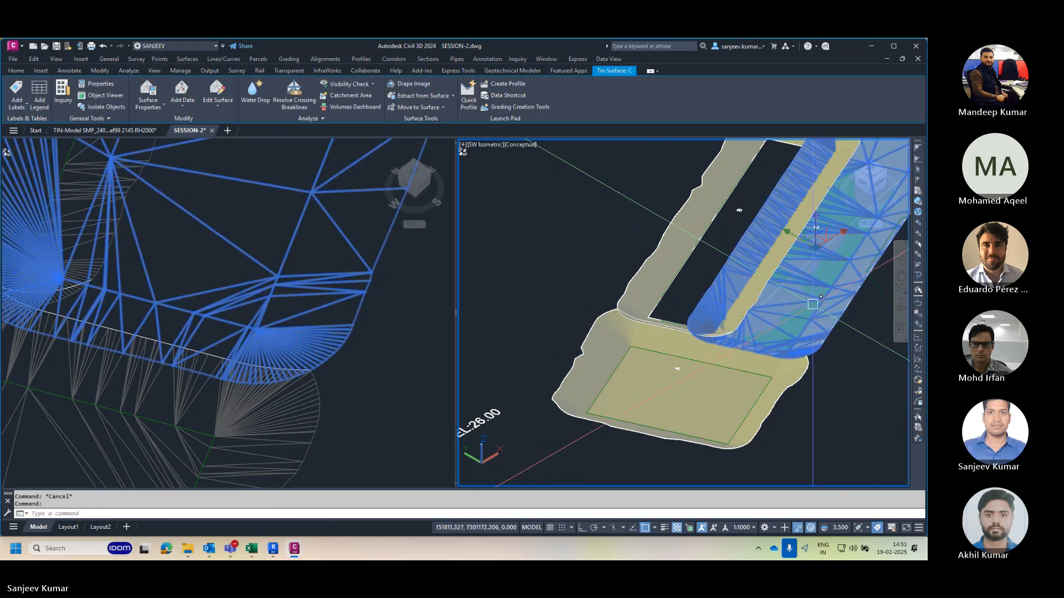
text(DR)
key(Return)
text(B)
key(Return)
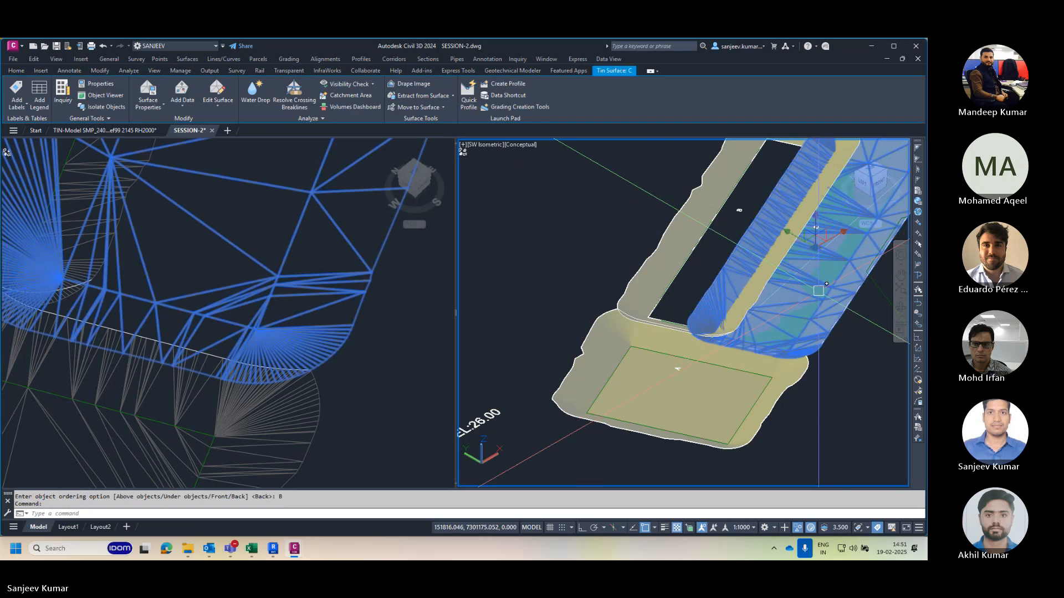
key(Escape)
scroll(820, 279, up, 4)
click(814, 282)
key(Escape)
Step: Set the wireframe viewport to the top view and erase excavation C's floor infill grading near its label
click(335, 393)
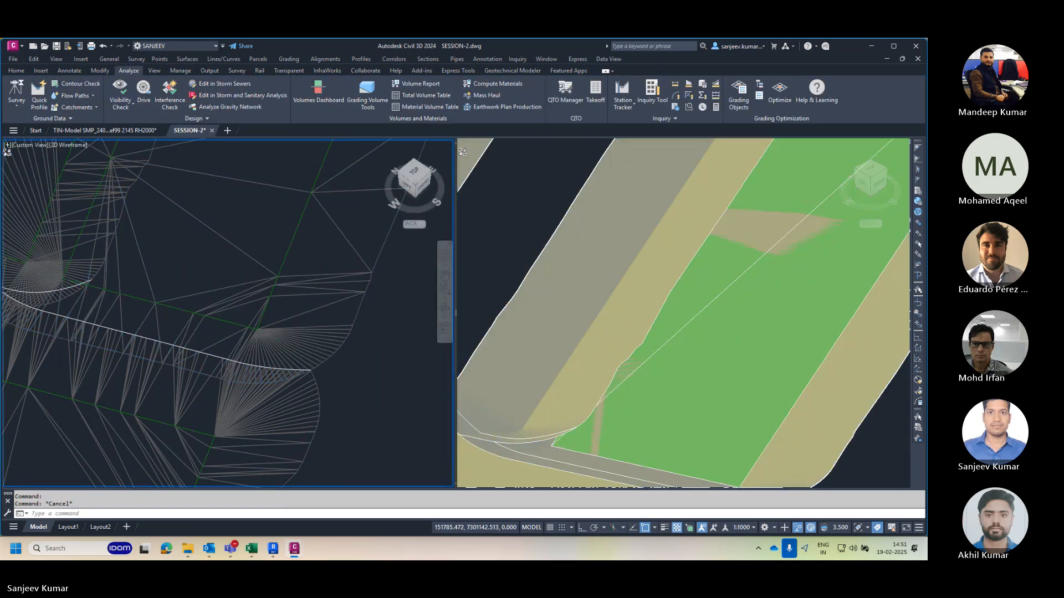
scroll(317, 379, down, 4)
scroll(300, 310, down, 7)
scroll(308, 266, up, 5)
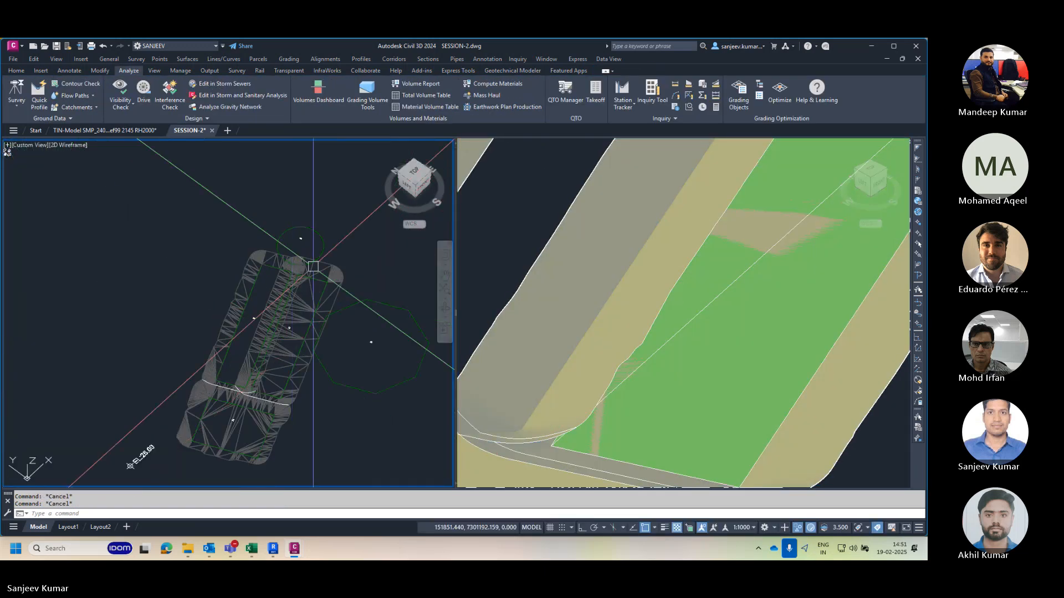
scroll(305, 326, down, 2)
click(413, 173)
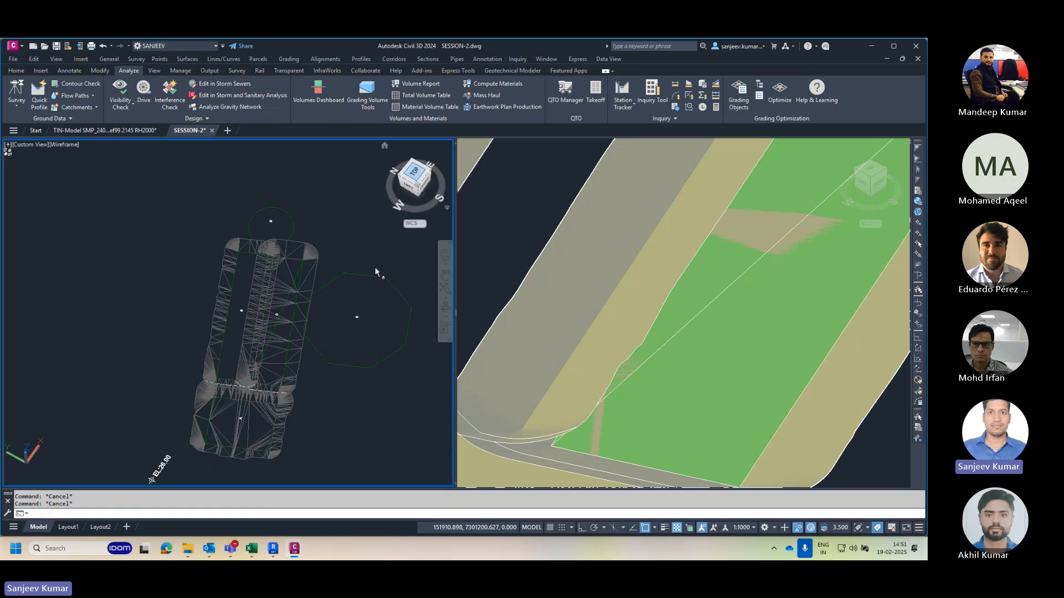
scroll(210, 253, up, 8)
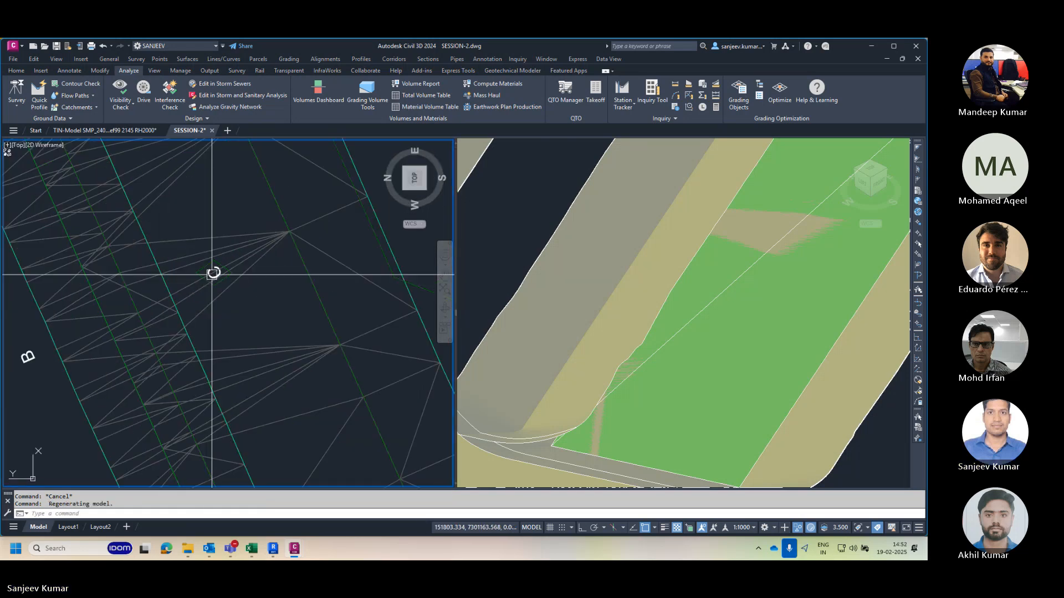
click(245, 284)
key(Delete)
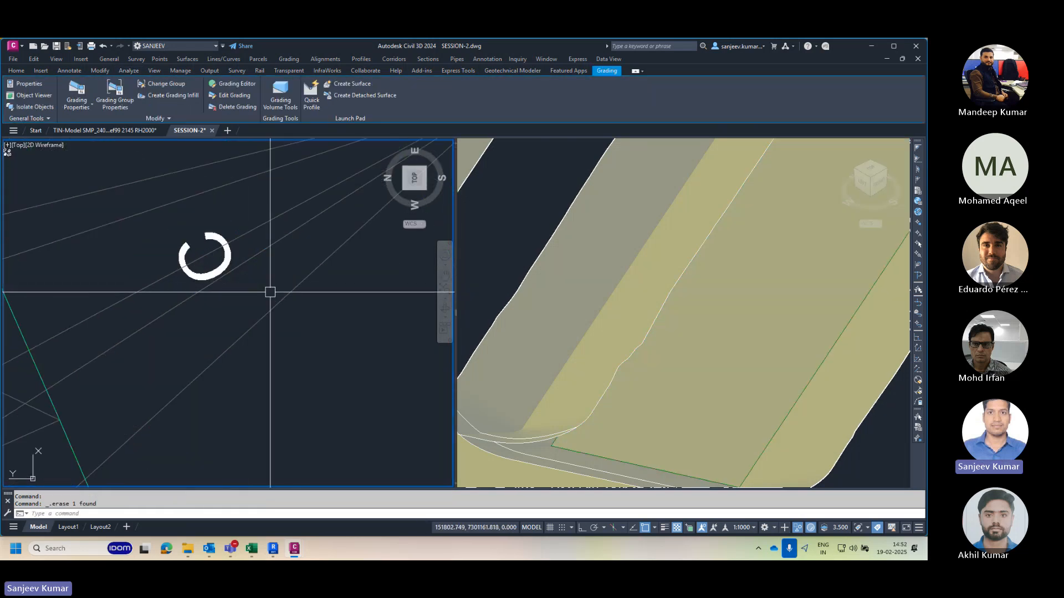
Step: Examine how surface A meets surfaces B and C from several angles in both viewports
shift+middle_drag(215, 279, 299, 341)
shift+middle_drag(523, 225, 486, 326)
scroll(614, 327, down, 5)
shift+middle_drag(614, 327, 610, 364)
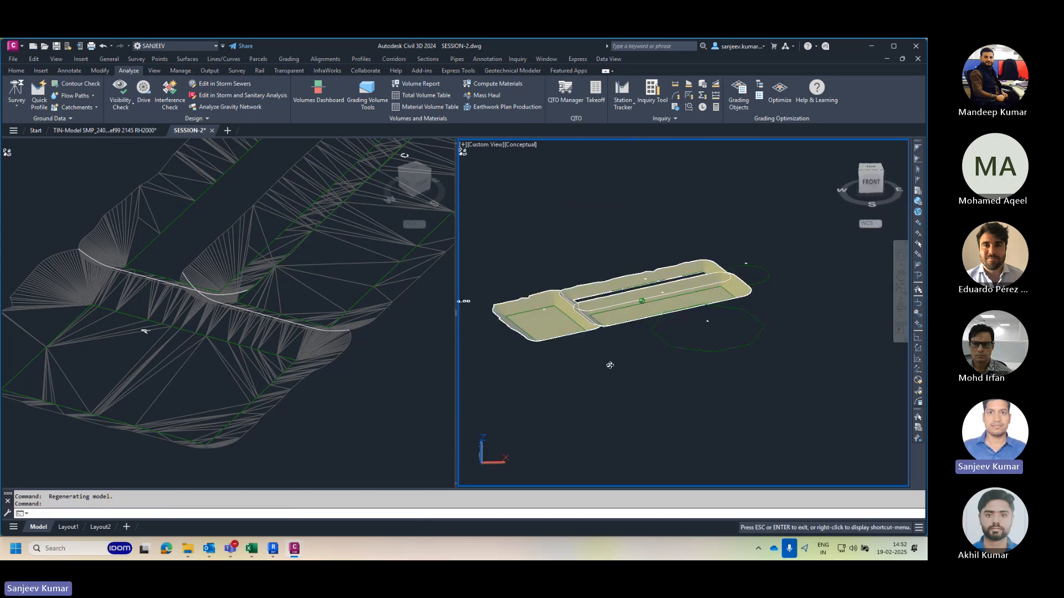
scroll(572, 294, up, 8)
scroll(543, 269, down, 1)
scroll(577, 282, up, 2)
shift+middle_drag(543, 269, 624, 317)
click(686, 326)
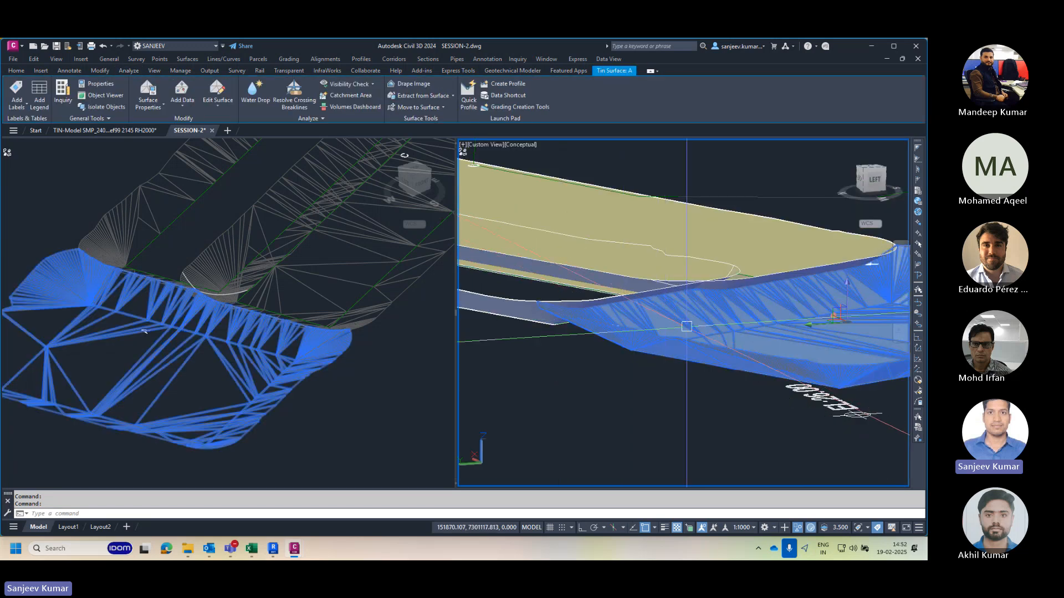
scroll(710, 283, down, 5)
shift+middle_drag(711, 284, 569, 403)
scroll(648, 308, up, 5)
key(Escape)
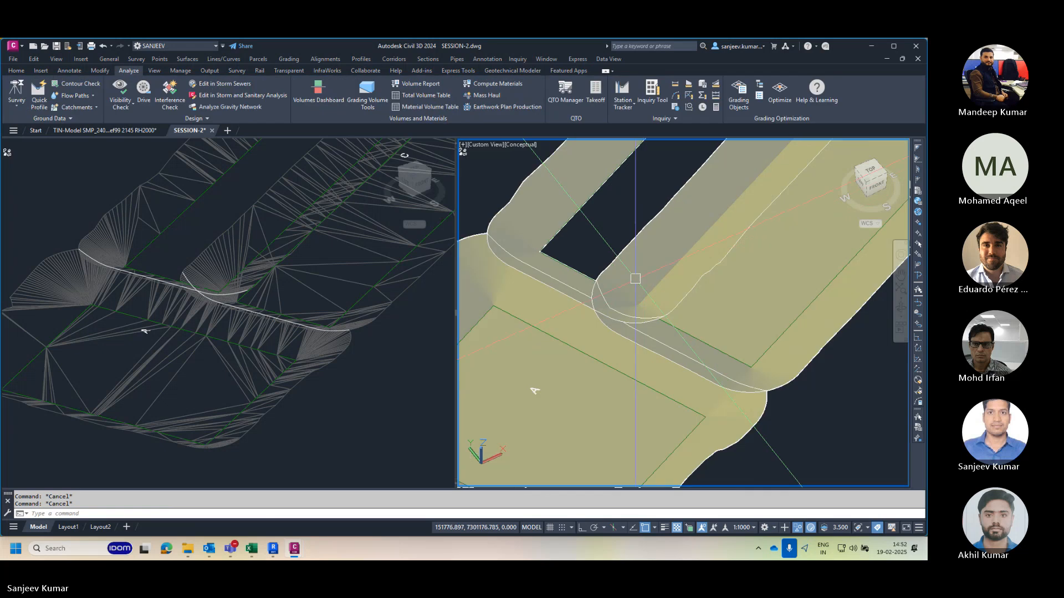
click(609, 301)
click(543, 268)
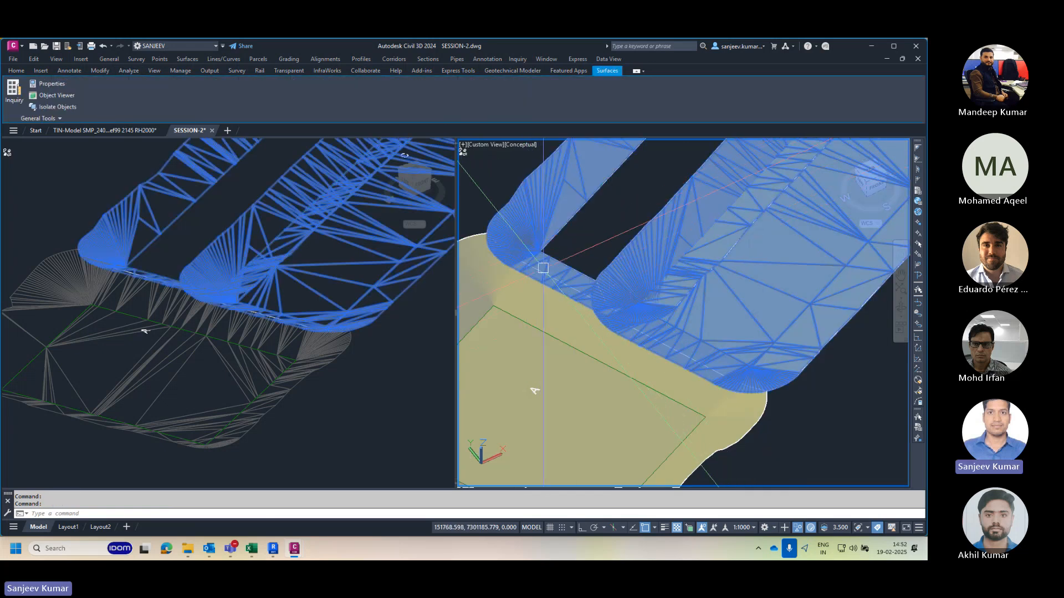
scroll(651, 311, up, 4)
key(Escape)
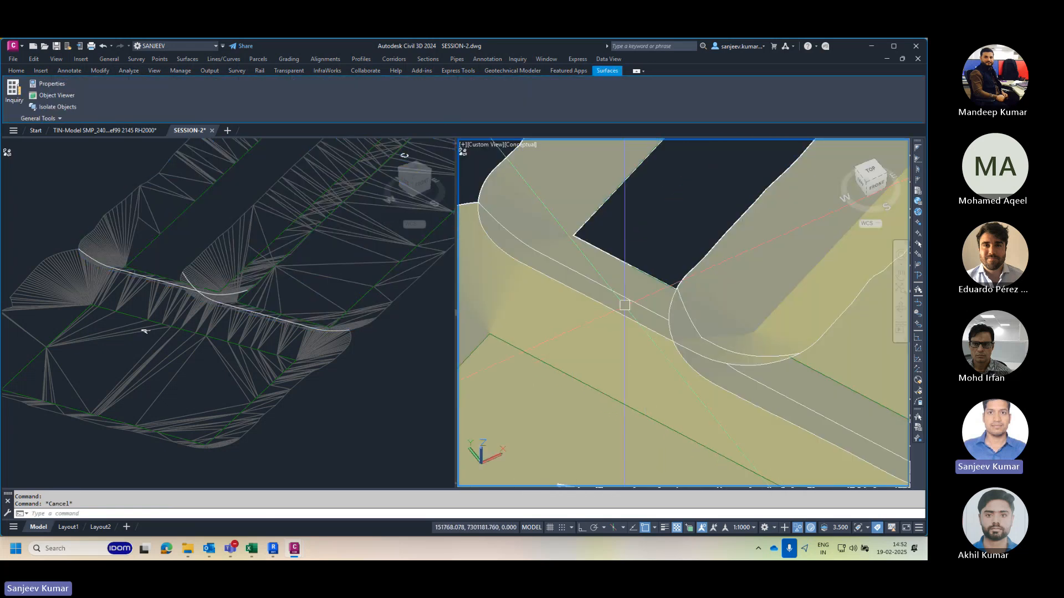
Step: Hide surface A to expose the ends of surfaces B and C
click(600, 353)
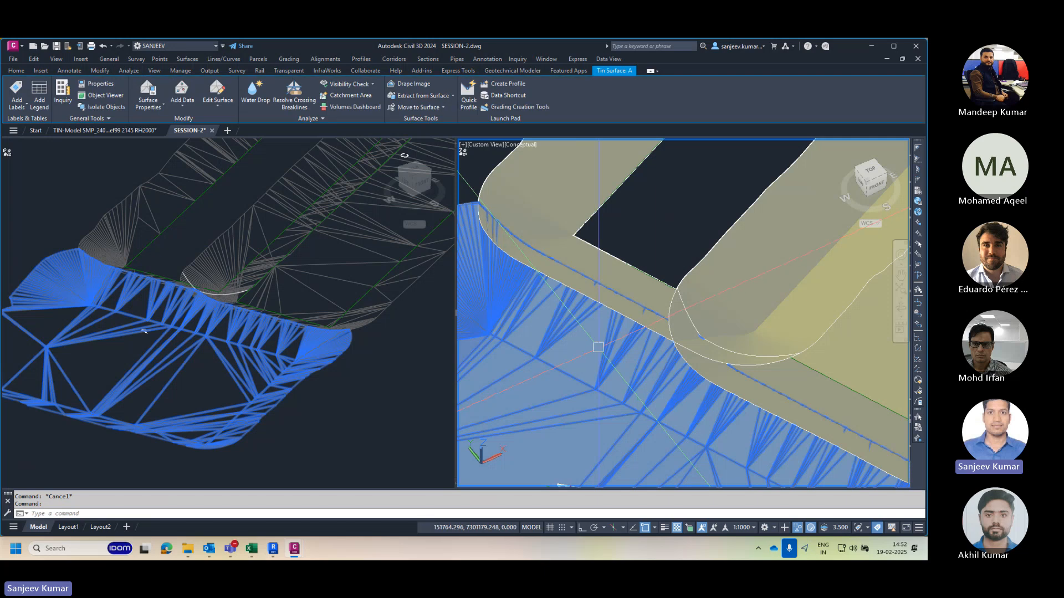
right_click(600, 353)
click(718, 389)
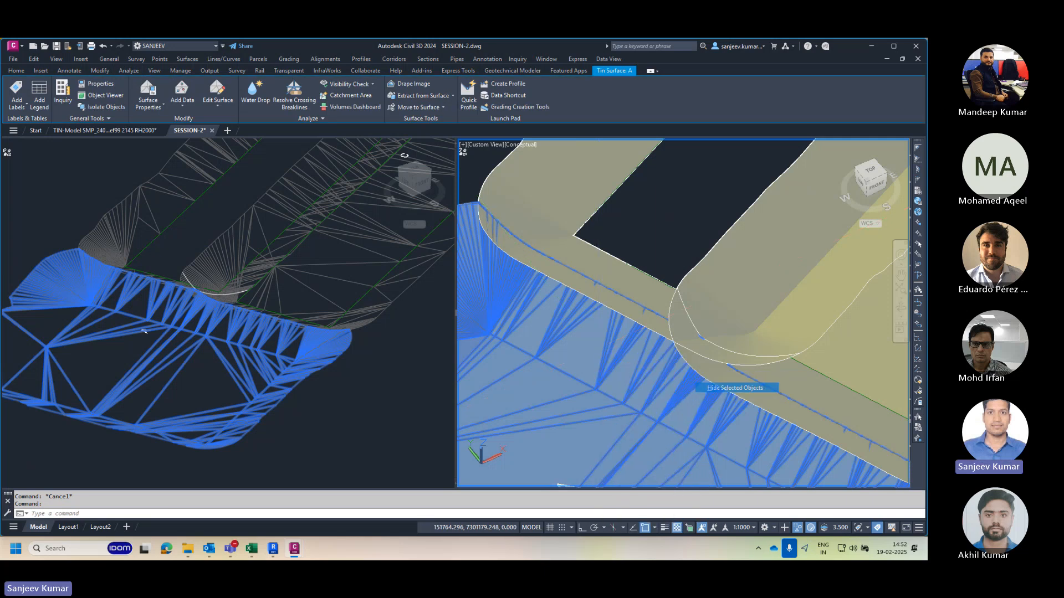
Step: Check the extent of the intersection polyline crossing surface B's end, where it meets excavation A
scroll(630, 288, up, 4)
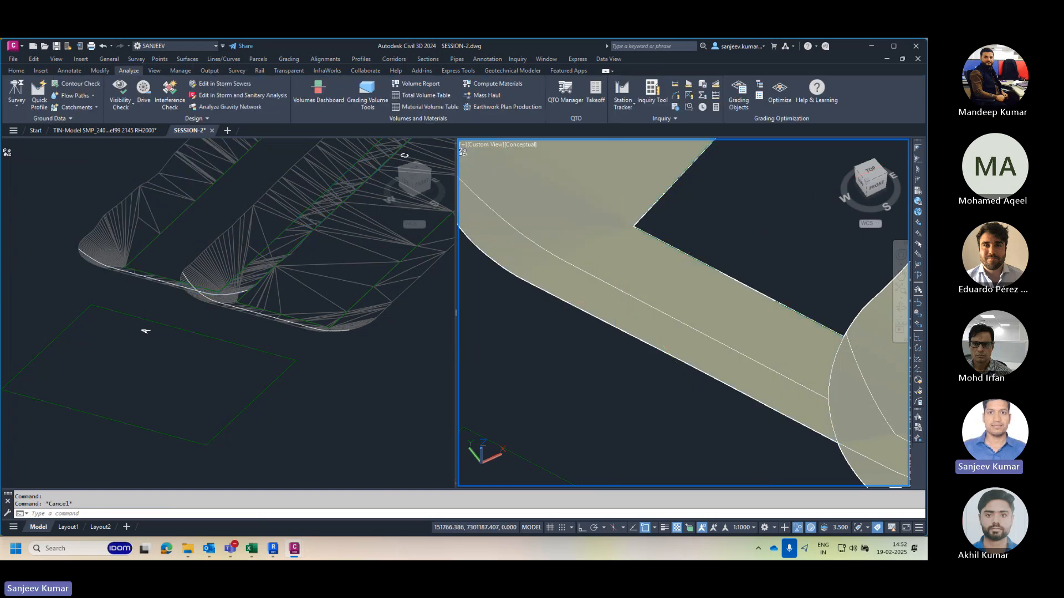
click(612, 287)
scroll(637, 302, down, 3)
scroll(699, 320, down, 3)
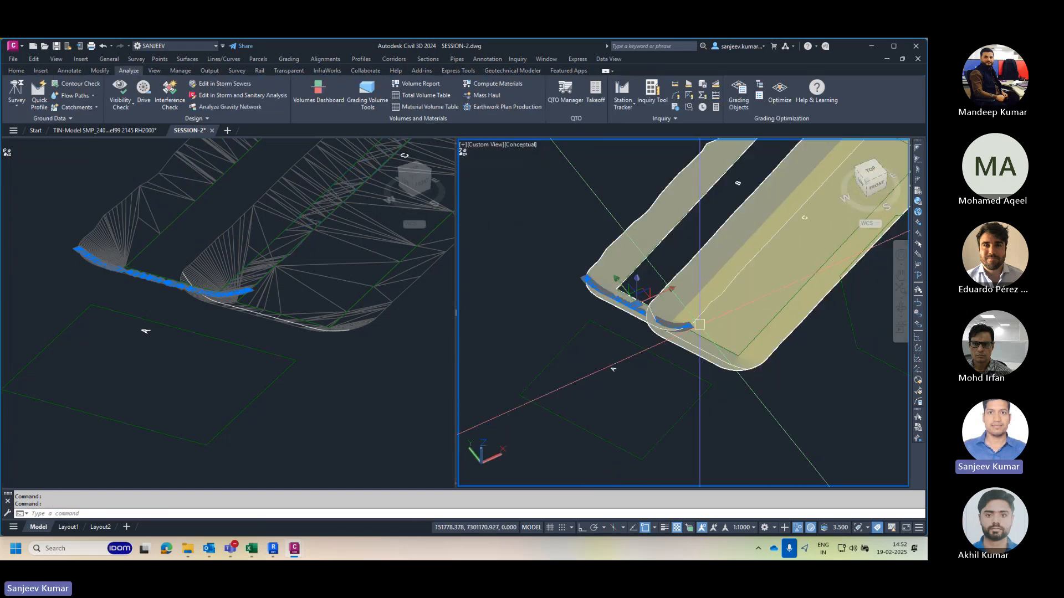
scroll(661, 344, up, 3)
middle_drag(578, 224, 615, 273)
click(597, 250)
key(Escape)
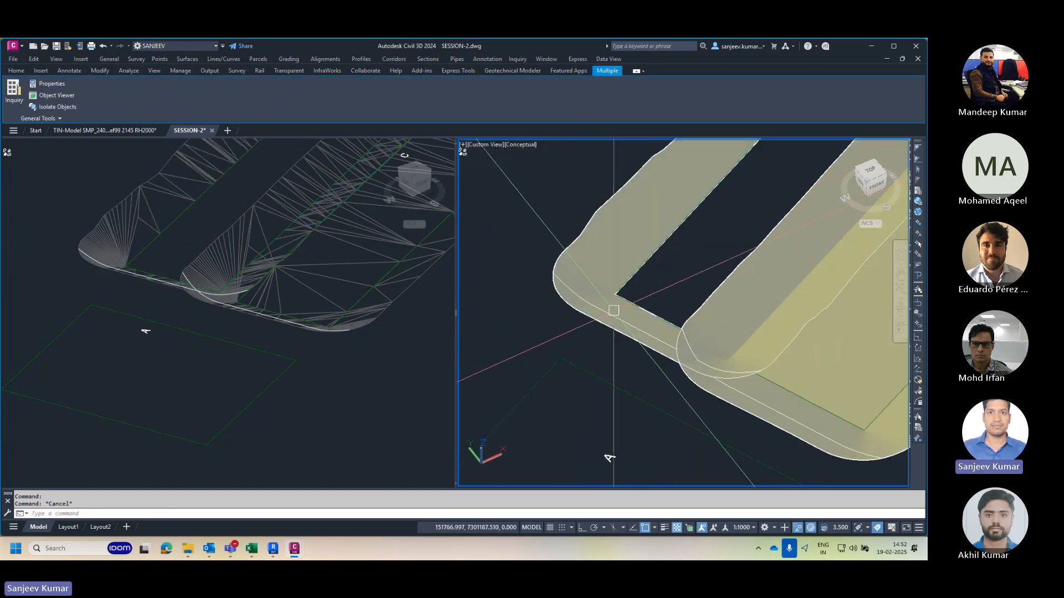
Step: Add the intersection polyline across surface B's end to surface B as a Standard breakline described as "A", with a 1.000 m mid-ordinate distance
scroll(615, 300, up, 2)
click(603, 282)
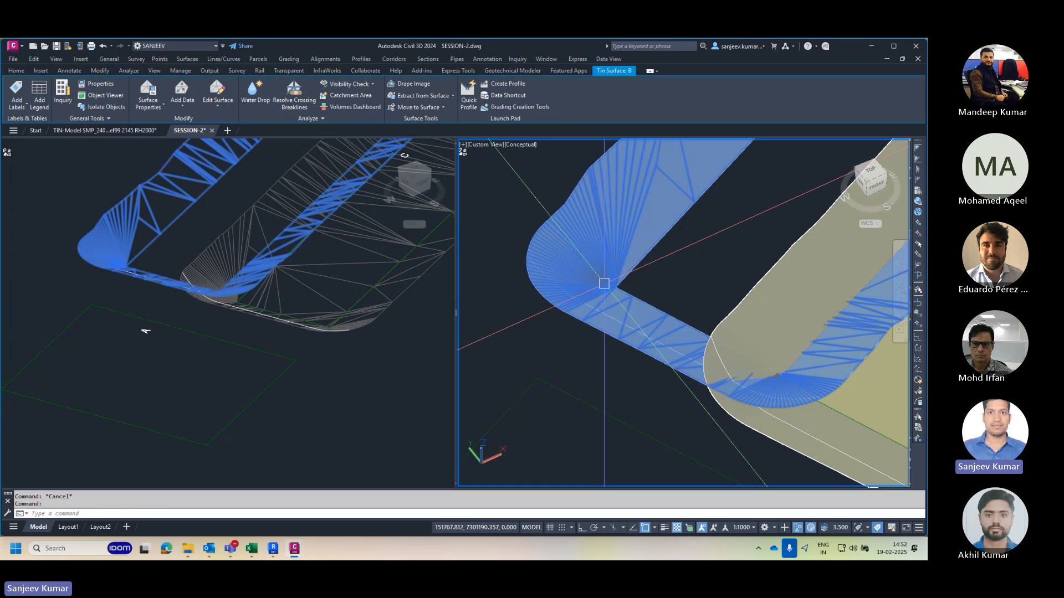
click(182, 101)
click(198, 143)
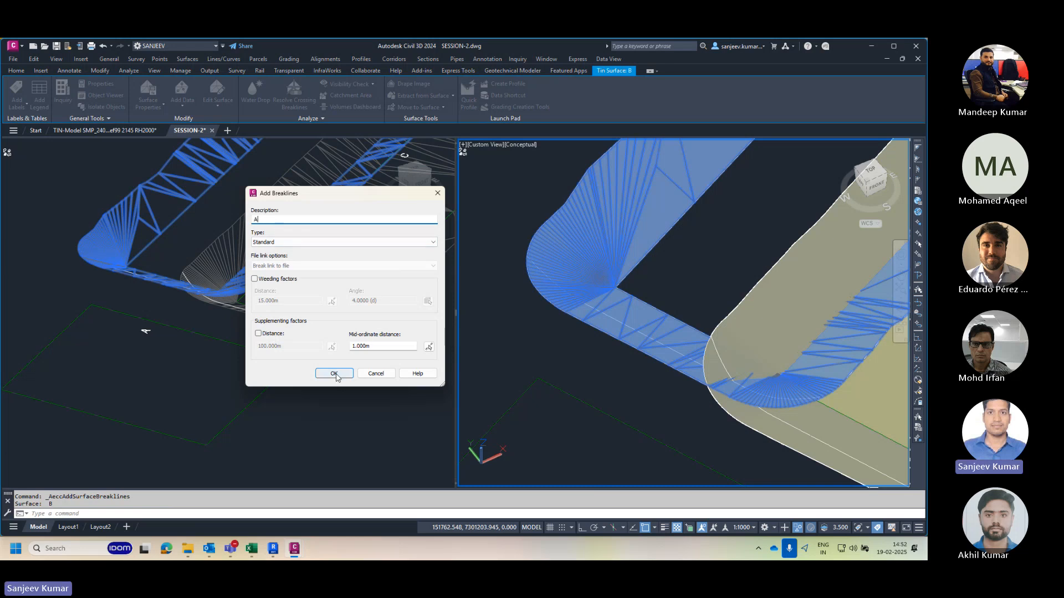
click(334, 373)
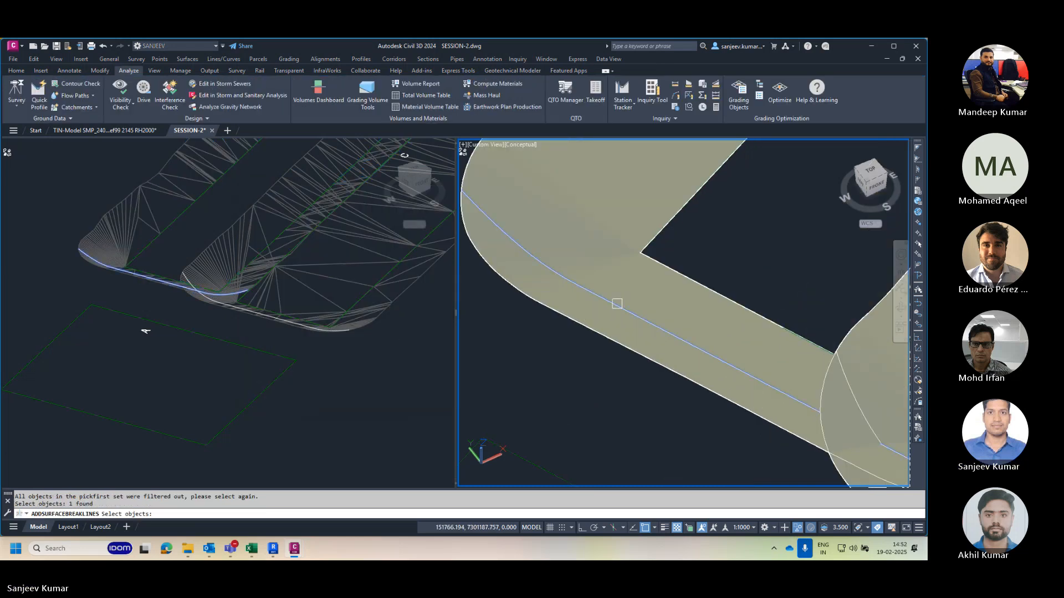
key(Return)
scroll(675, 292, down, 8)
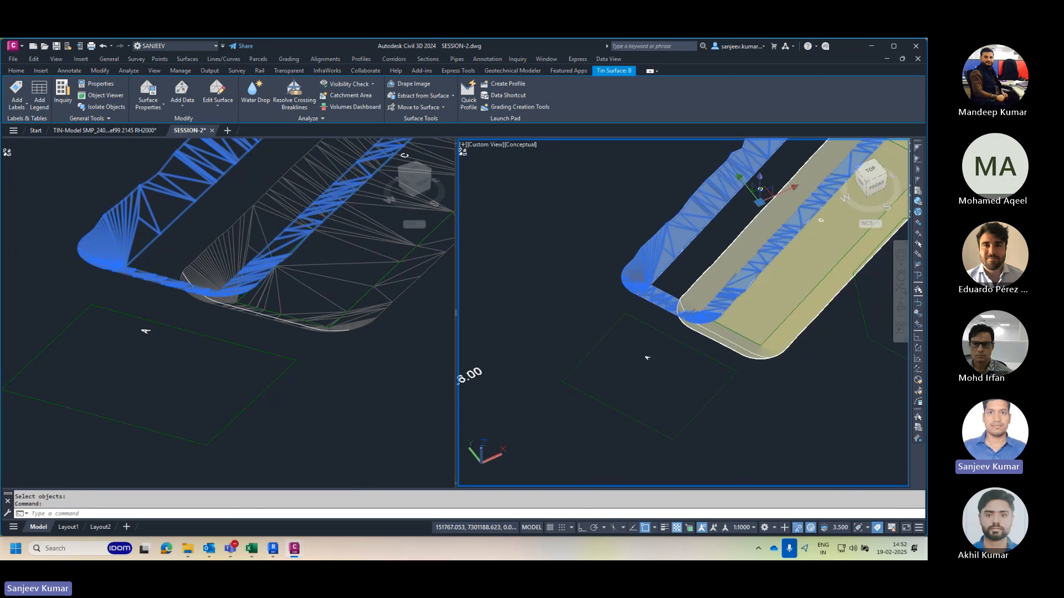
Step: Isolate surface B together with the intersection polyline crossing its end, then clear the selection
scroll(648, 309, up, 8)
key(Escape)
key(Escape)
click(213, 331)
scroll(214, 333, down, 7)
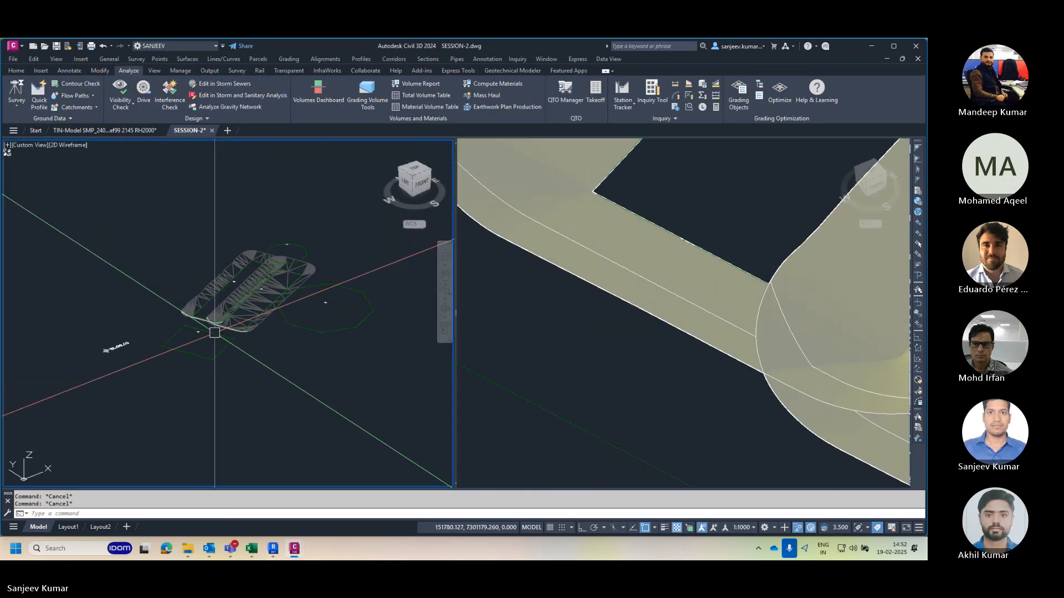
scroll(214, 334, up, 4)
shift+middle_drag(215, 335, 220, 354)
scroll(238, 232, up, 8)
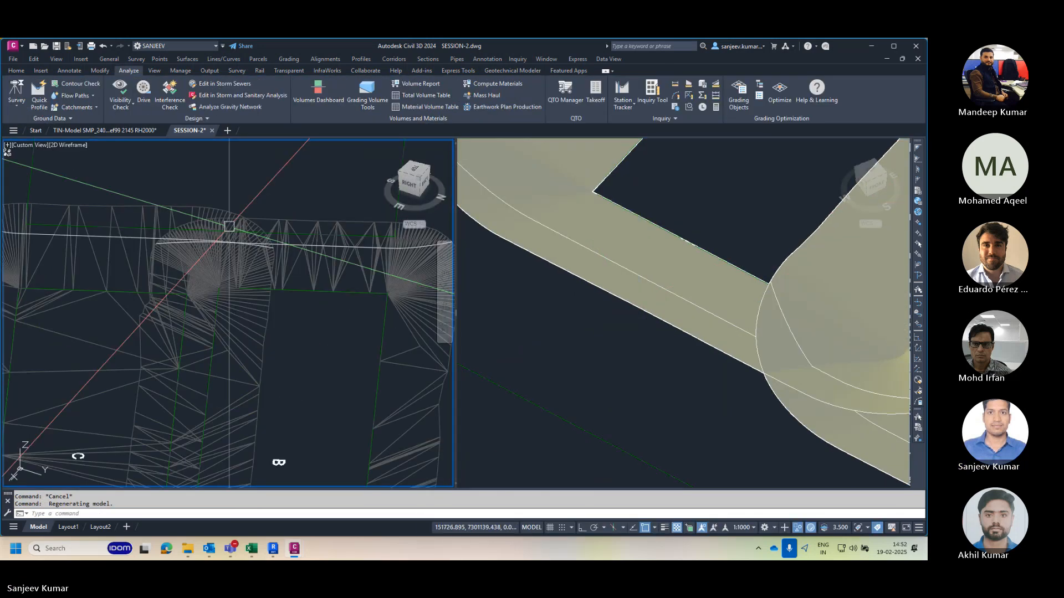
middle_drag(247, 249, 290, 283)
key(Escape)
click(333, 282)
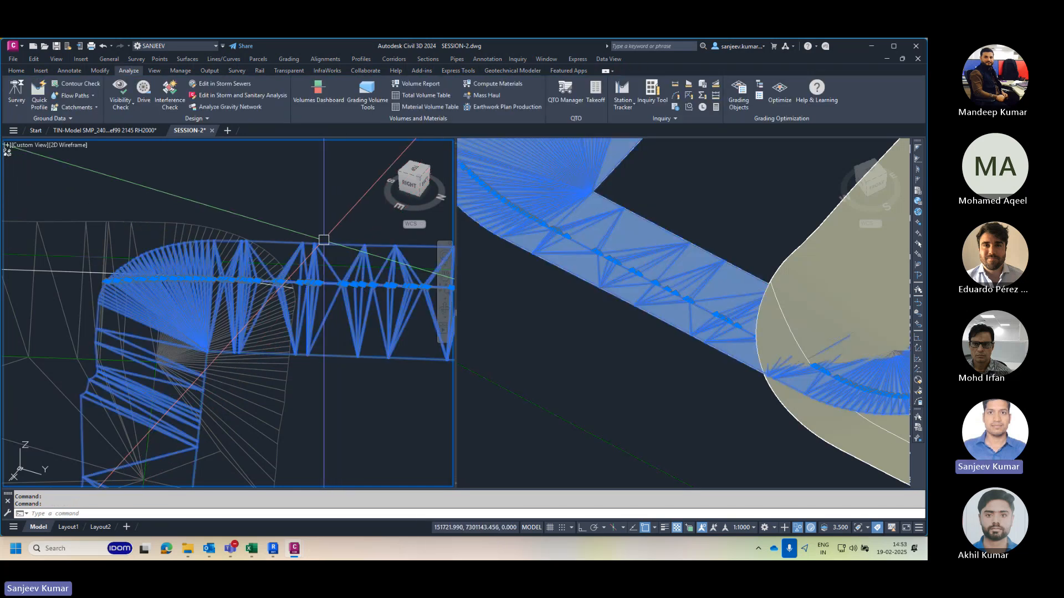
right_click(330, 218)
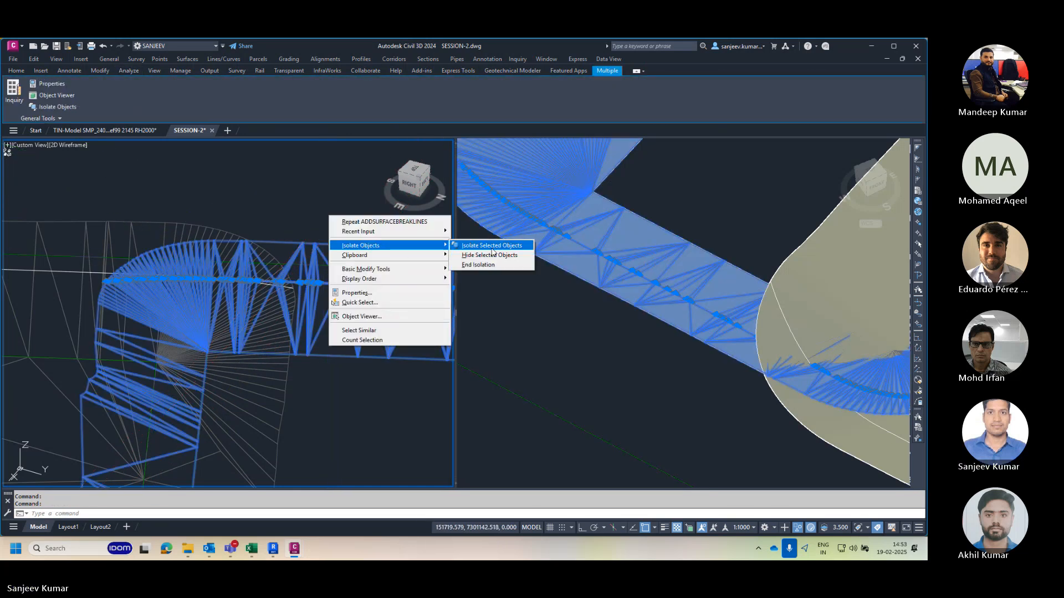
click(492, 248)
scroll(221, 278, down, 3)
middle_drag(327, 268, 272, 316)
key(Escape)
key(Escape)
Step: Start deleting TIN lines on surface B and remove the edges outside the intersection line at its first rounded corner
scroll(238, 285, up, 3)
click(232, 290)
scroll(238, 290, down, 5)
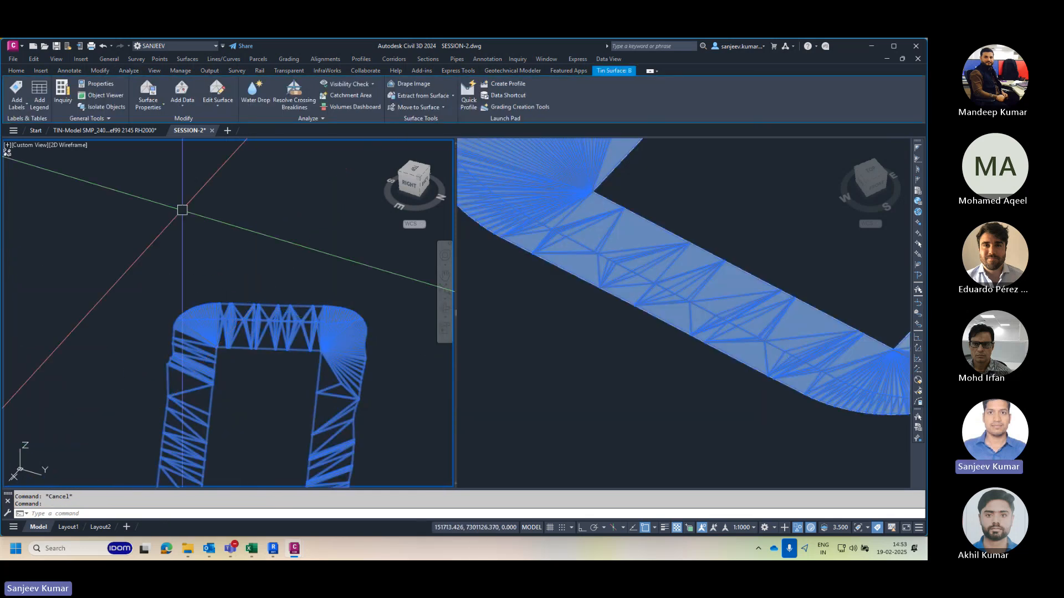
click(213, 107)
click(232, 140)
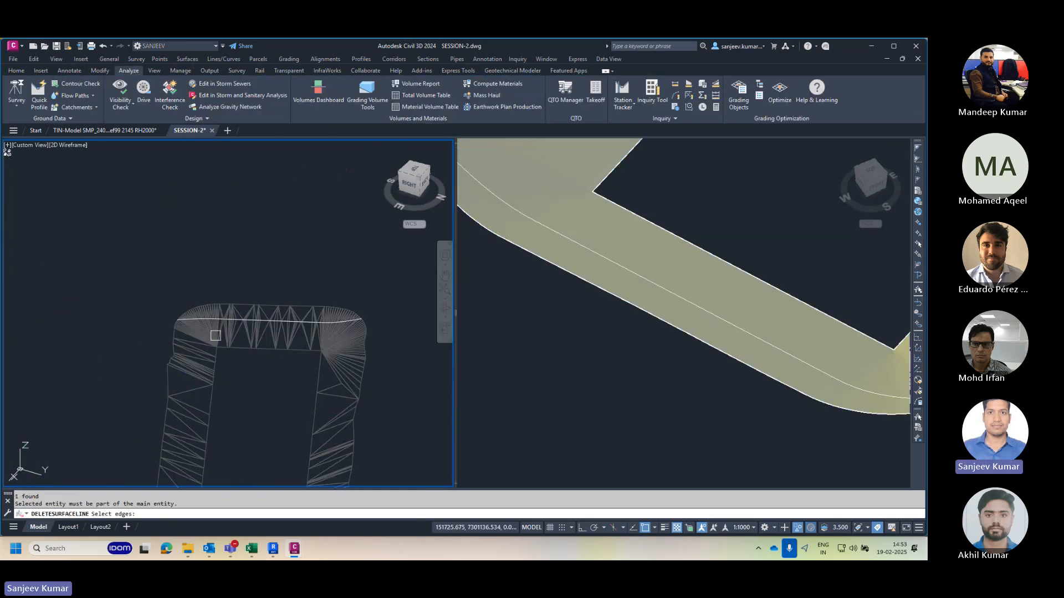
scroll(216, 335, up, 3)
click(328, 221)
click(114, 283)
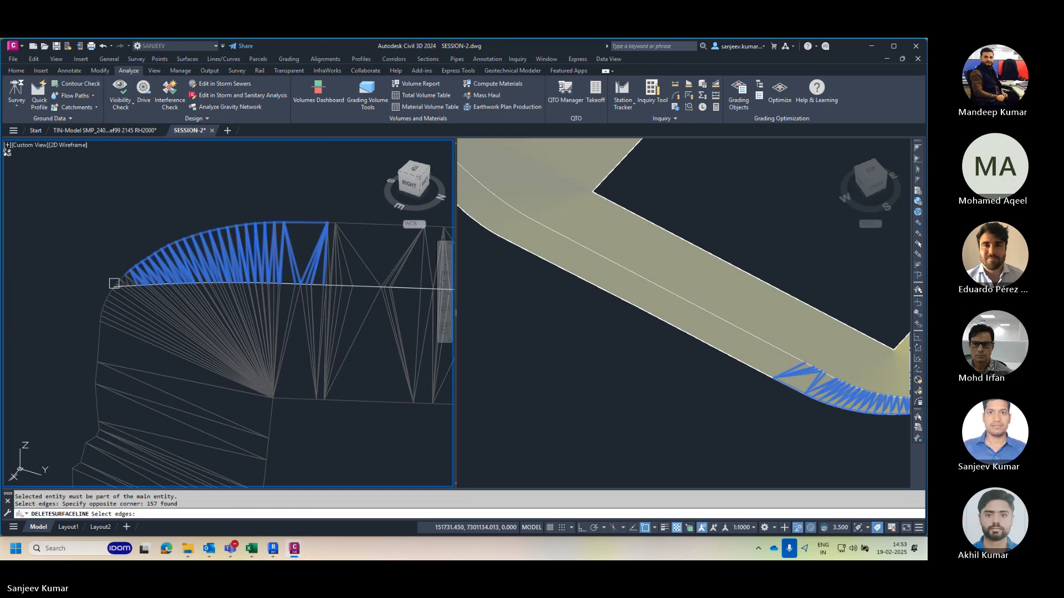
scroll(114, 283, up, 2)
click(235, 251)
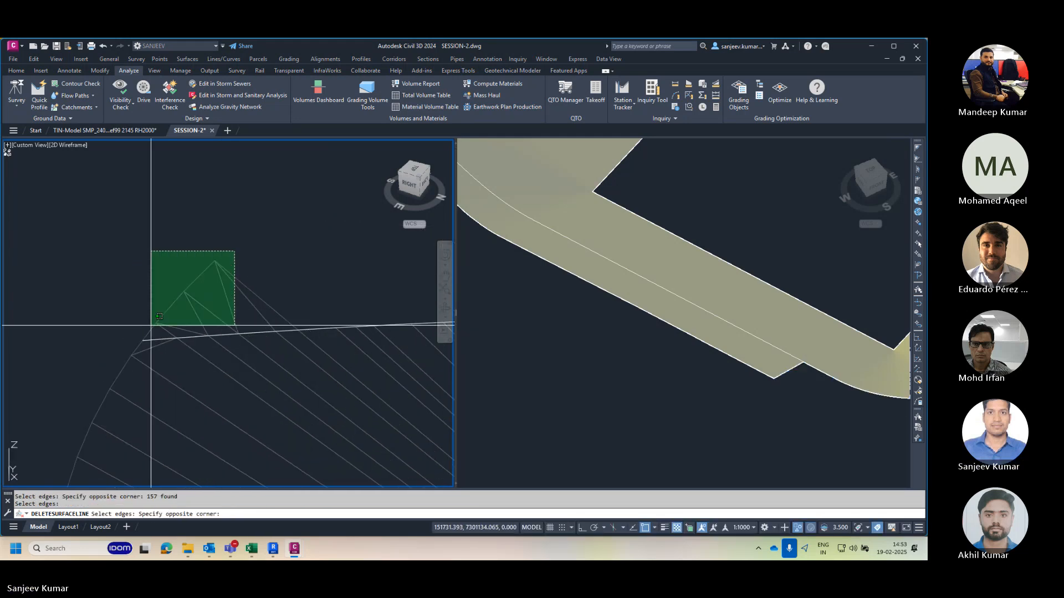
click(133, 311)
Step: Delete surface B's TIN edges outside the intersection line along the straight stretch between the two corners
scroll(115, 299, down, 3)
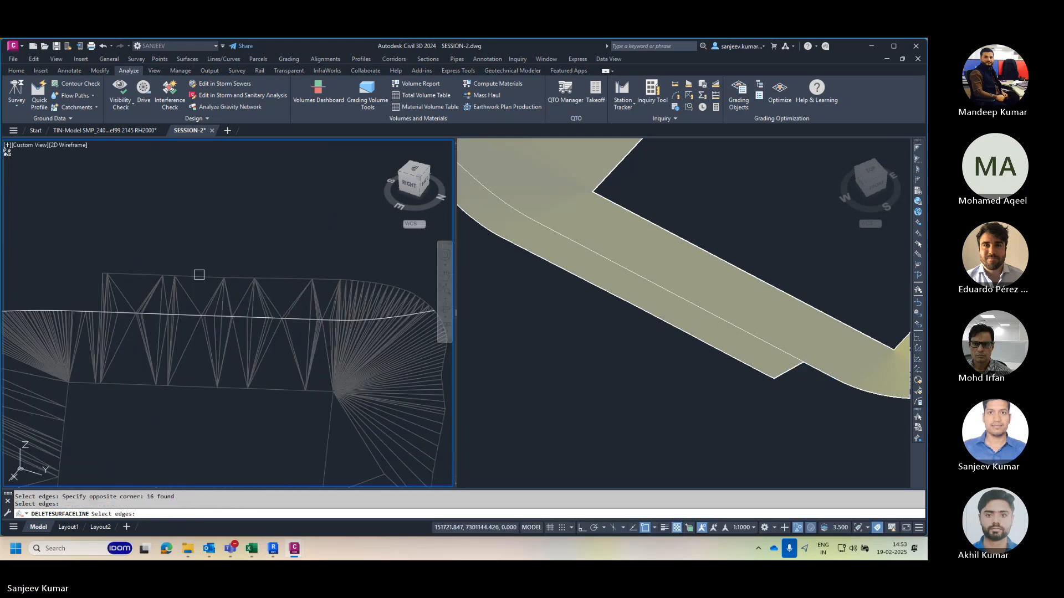
middle_drag(199, 275, 160, 283)
click(338, 253)
click(195, 298)
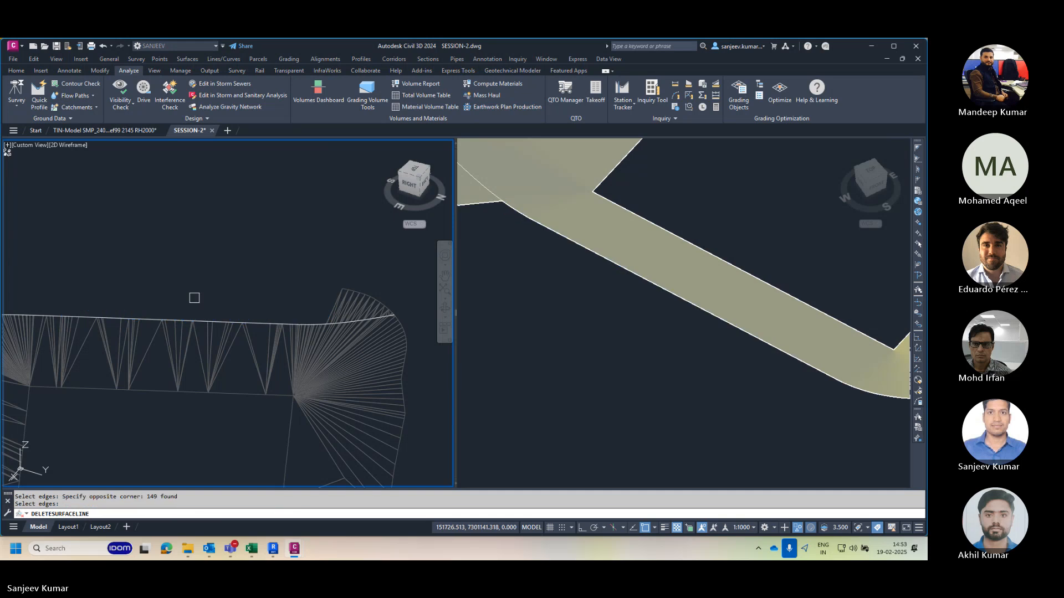
Step: Delete the remaining TIN edges outside the intersection line at surface B's second corner, down to the tip, and end the command
scroll(304, 290, up, 3)
click(340, 289)
click(174, 385)
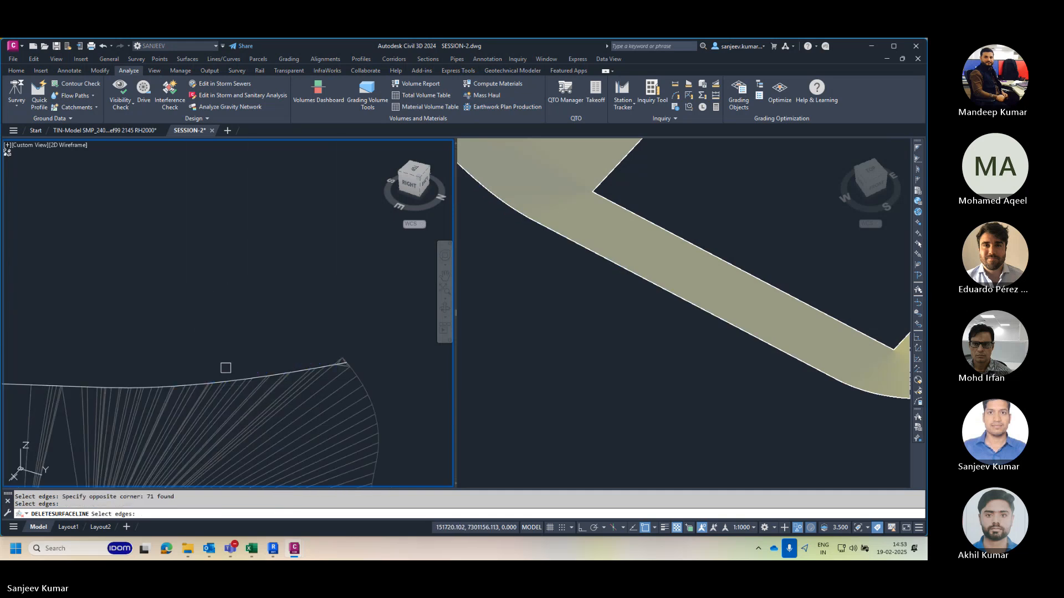
key(Return)
click(261, 339)
click(143, 384)
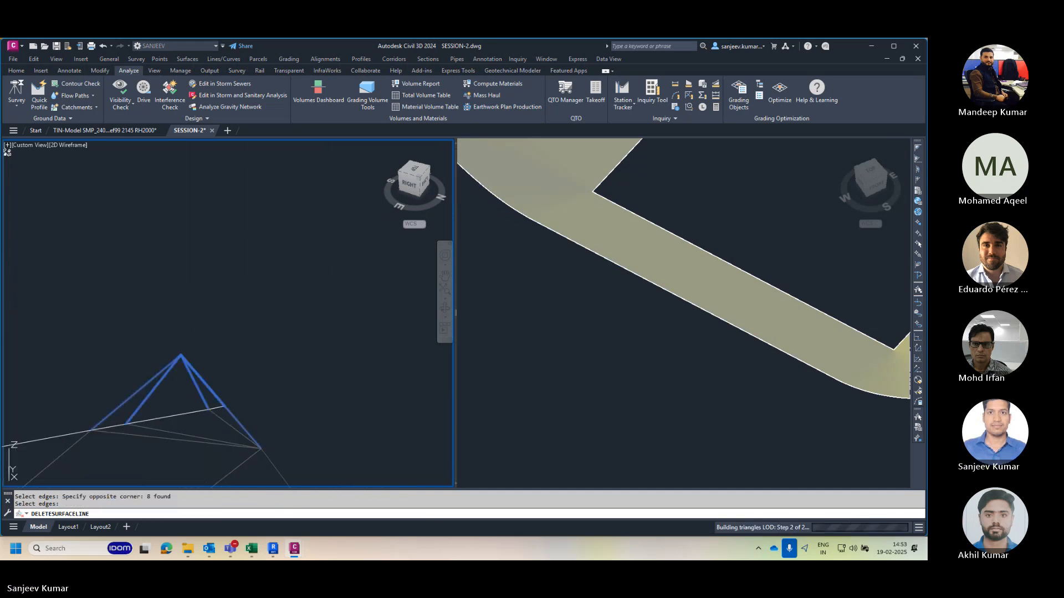
key(Escape)
key(Escape)
scroll(273, 370, down, 5)
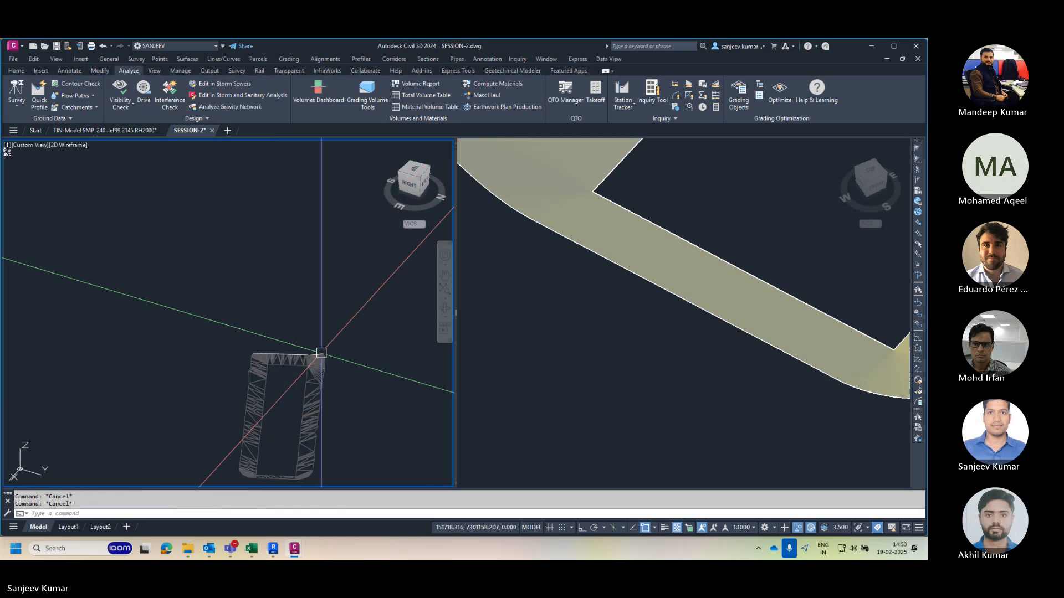
Step: End the object isolation and hide the COMBINE surface
scroll(321, 353, down, 3)
click(283, 299)
right_click(214, 258)
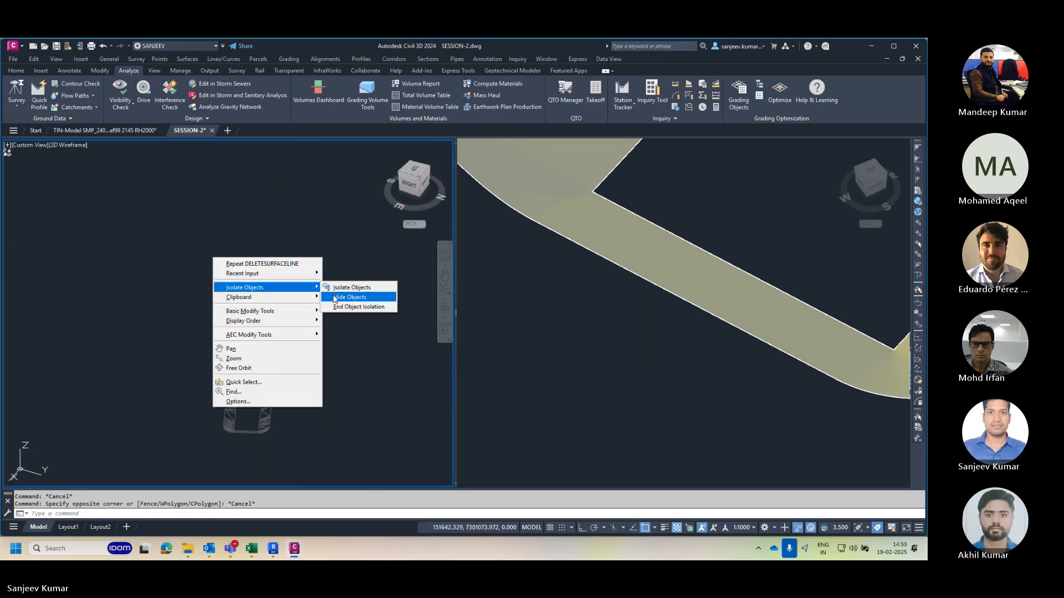
click(352, 308)
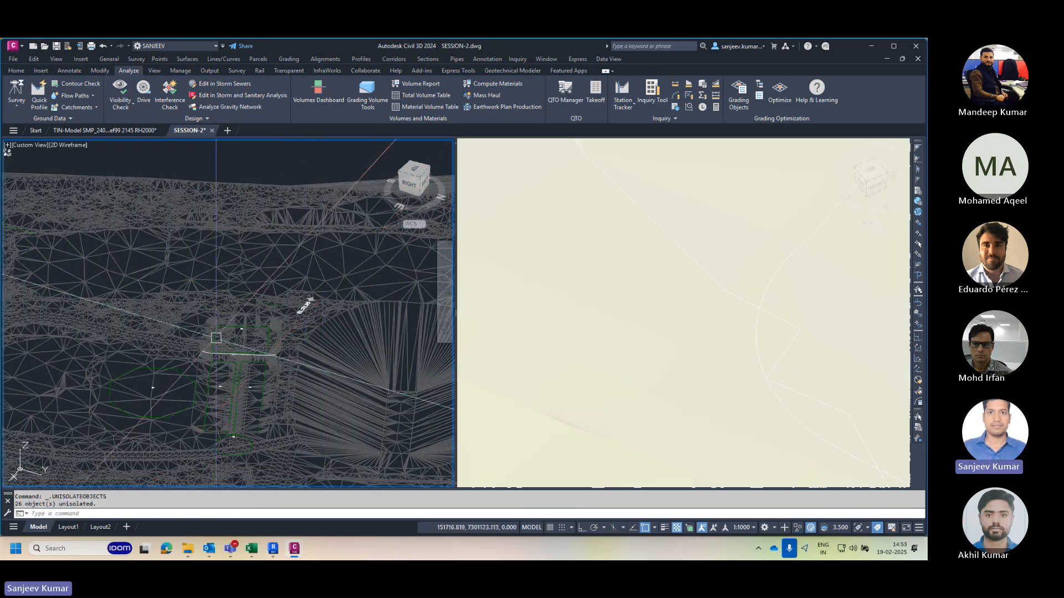
click(216, 338)
right_click(167, 295)
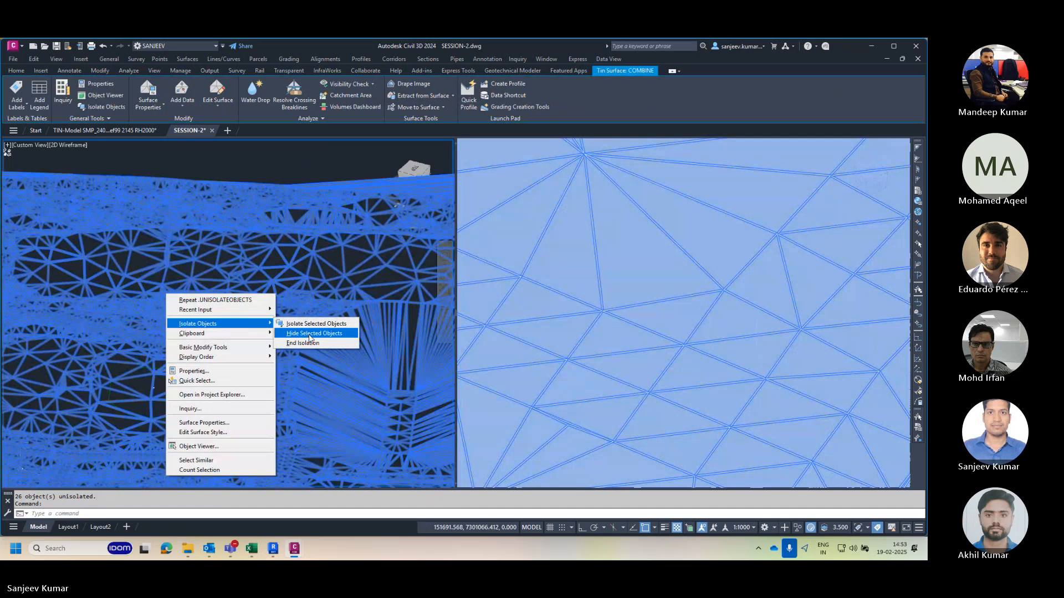
click(310, 337)
Step: Hide the surface around label A together with its boundary polyline
click(245, 347)
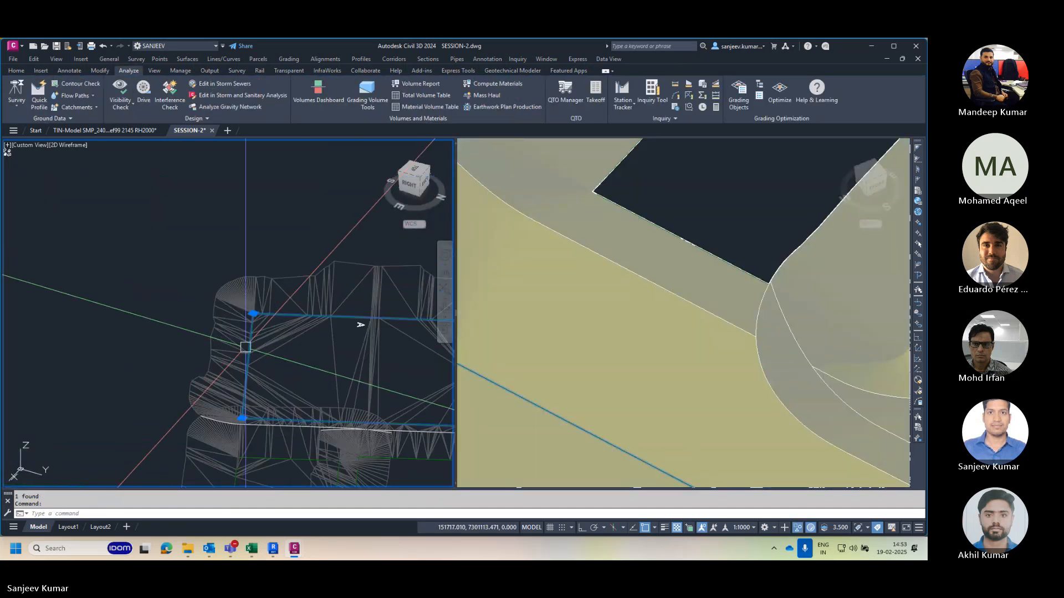
click(246, 348)
right_click(224, 349)
mouse_move(273, 379)
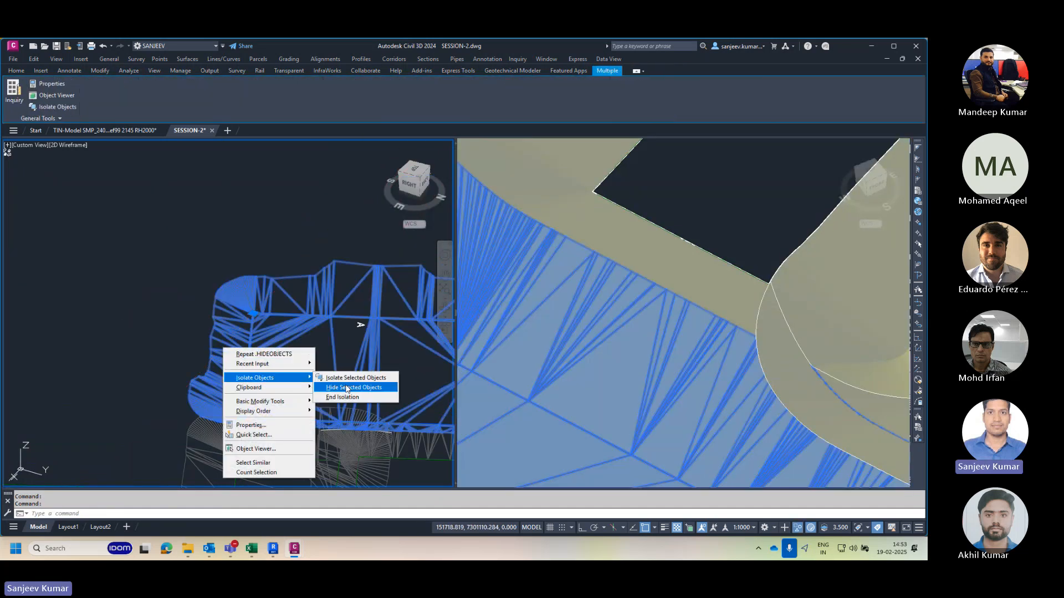
click(352, 388)
scroll(249, 304, up, 10)
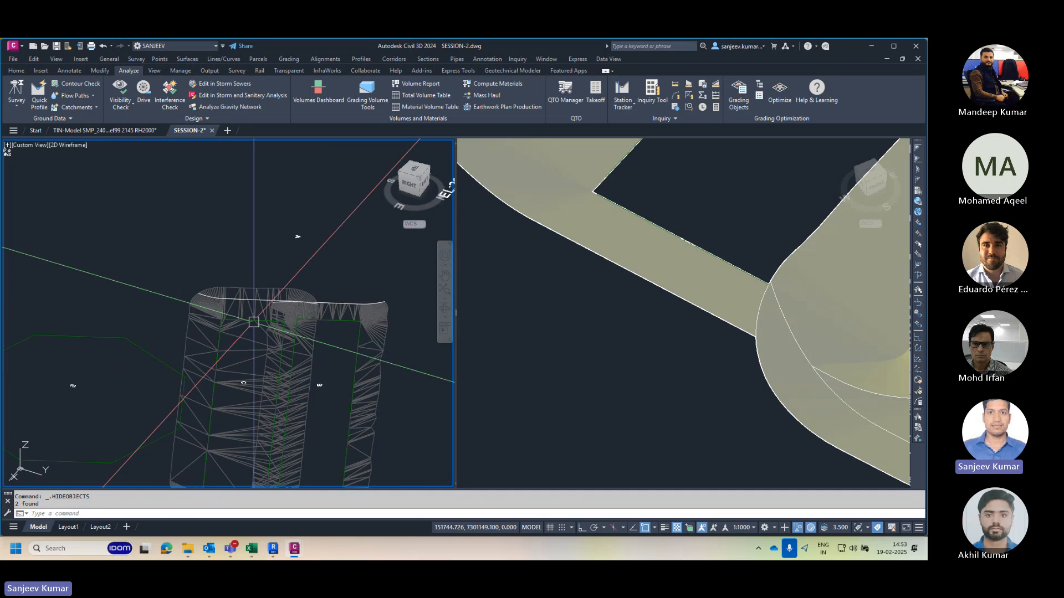
Step: Isolate surface C together with the intersection polyline crossing its end
click(250, 307)
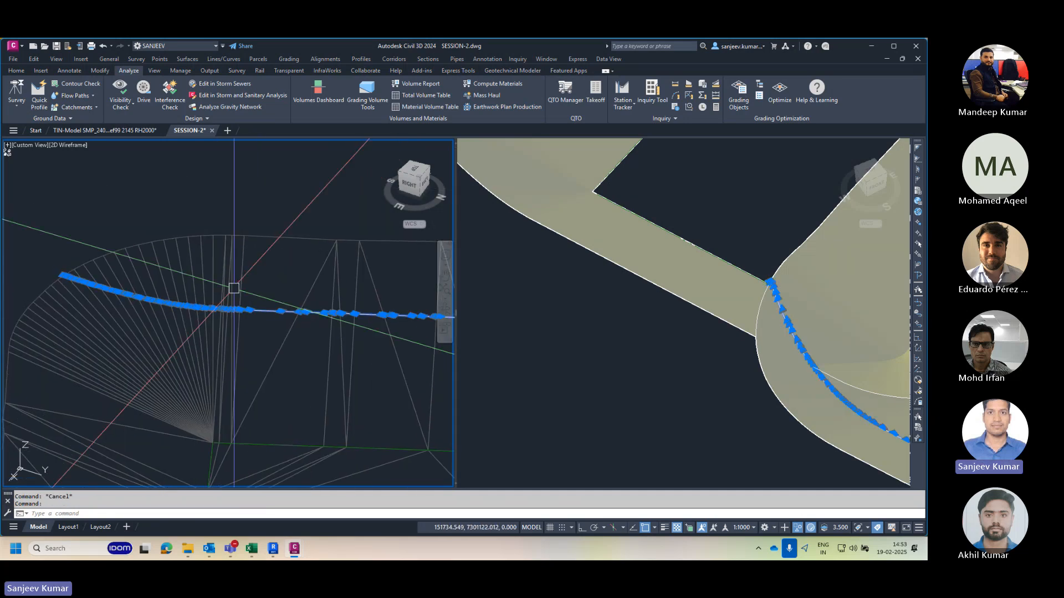
click(232, 287)
right_click(198, 198)
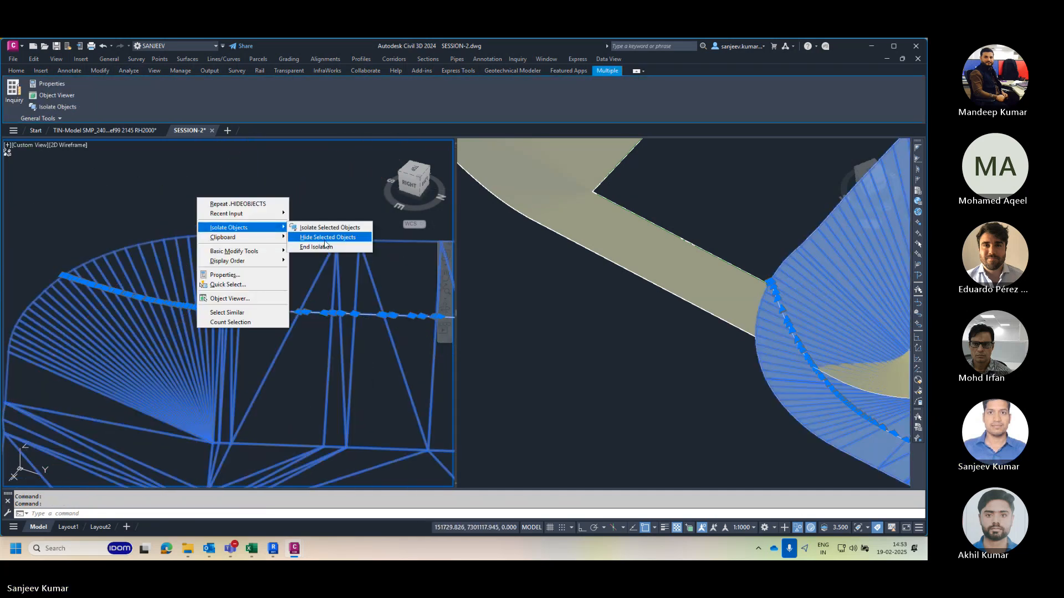
click(321, 233)
scroll(224, 288, up, 3)
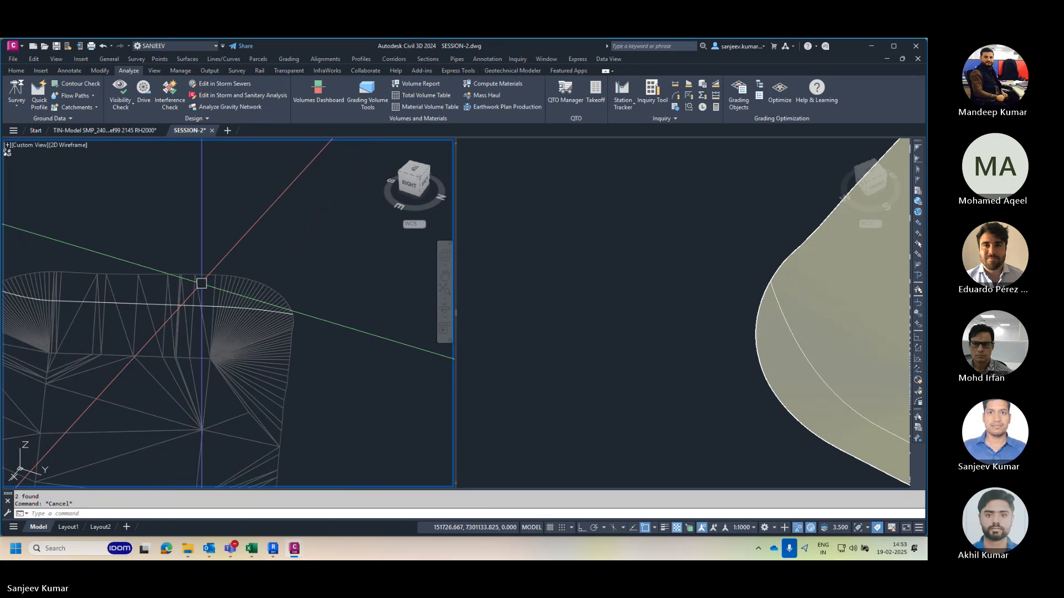
Step: Add the intersection polyline to surface C as a Standard breakline with a 1.000 m mid-ordinate distance
click(224, 289)
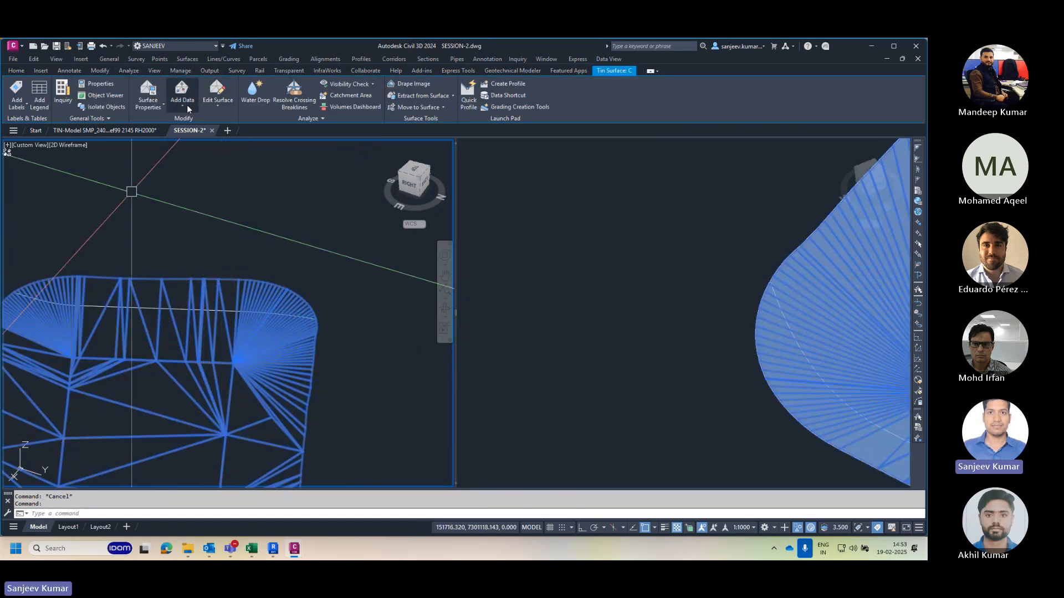
click(179, 103)
click(198, 142)
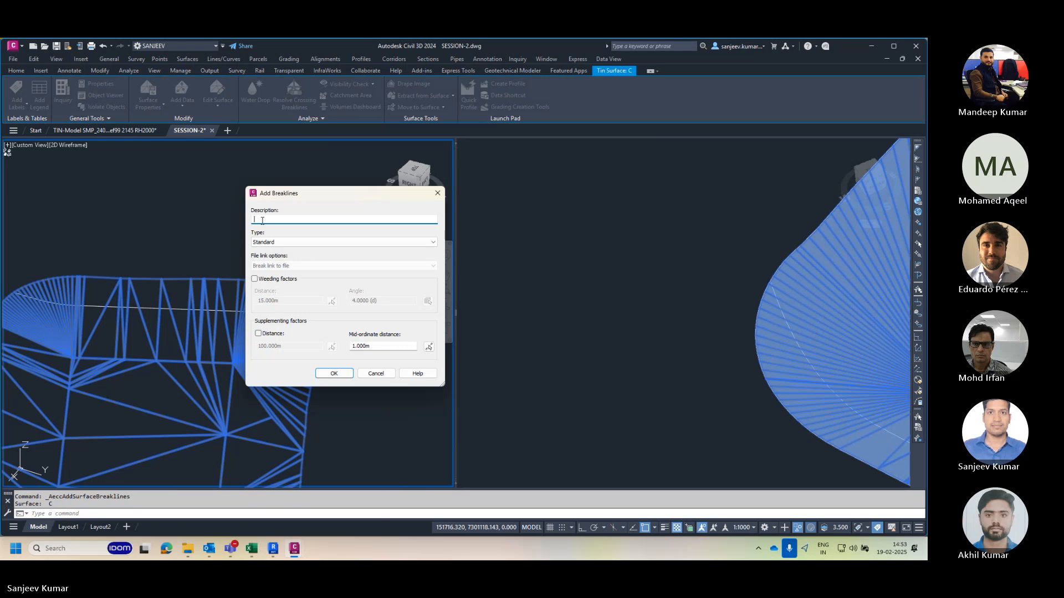
click(321, 370)
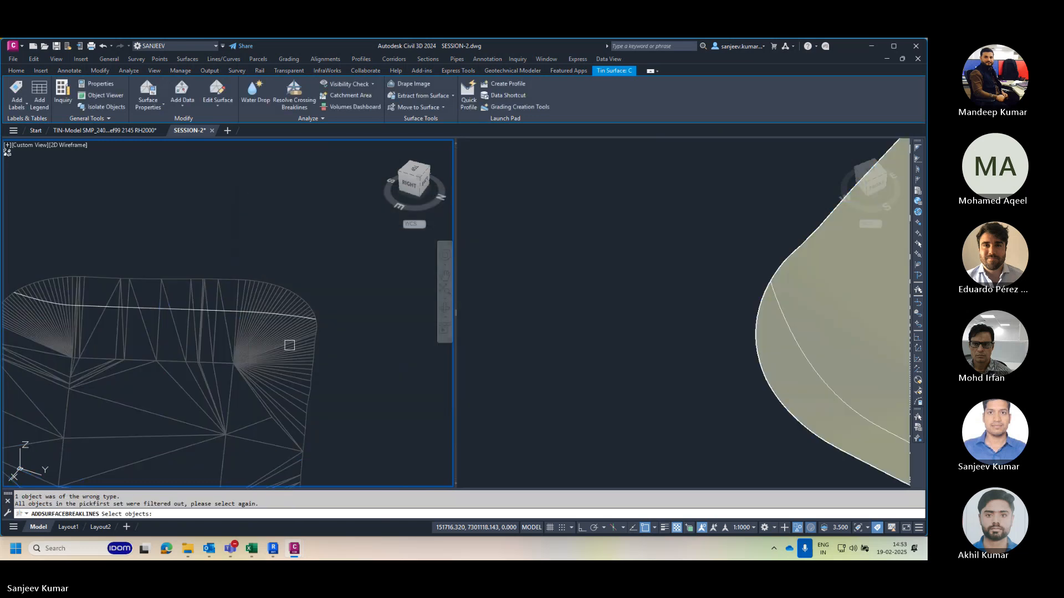
click(178, 307)
key(Return)
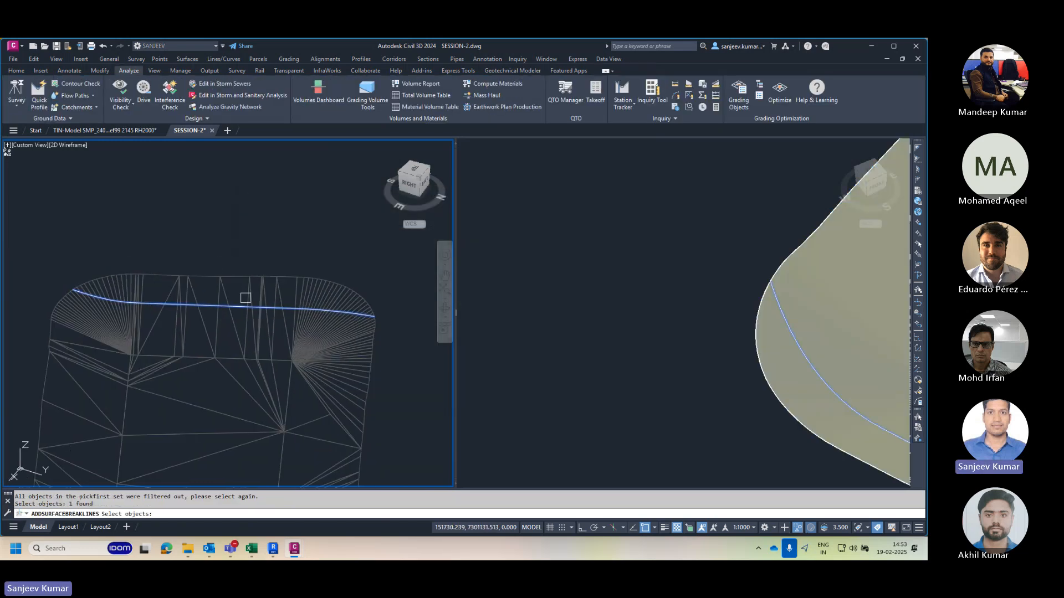
key(Escape)
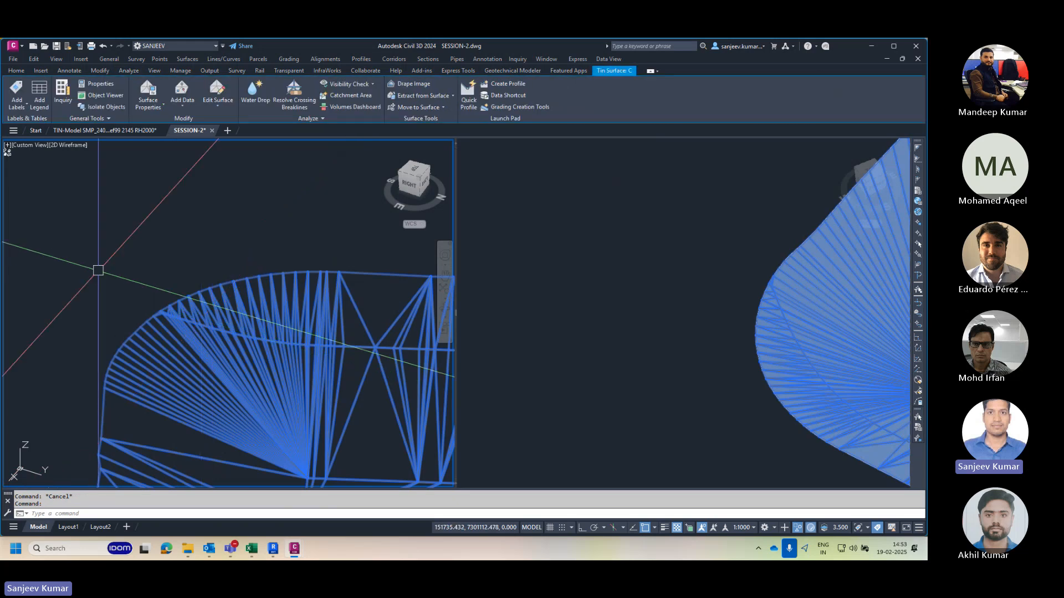
Step: Start deleting TIN lines on surface C and remove the edges outside the breakline at its first corner, including the tip
click(219, 103)
click(235, 142)
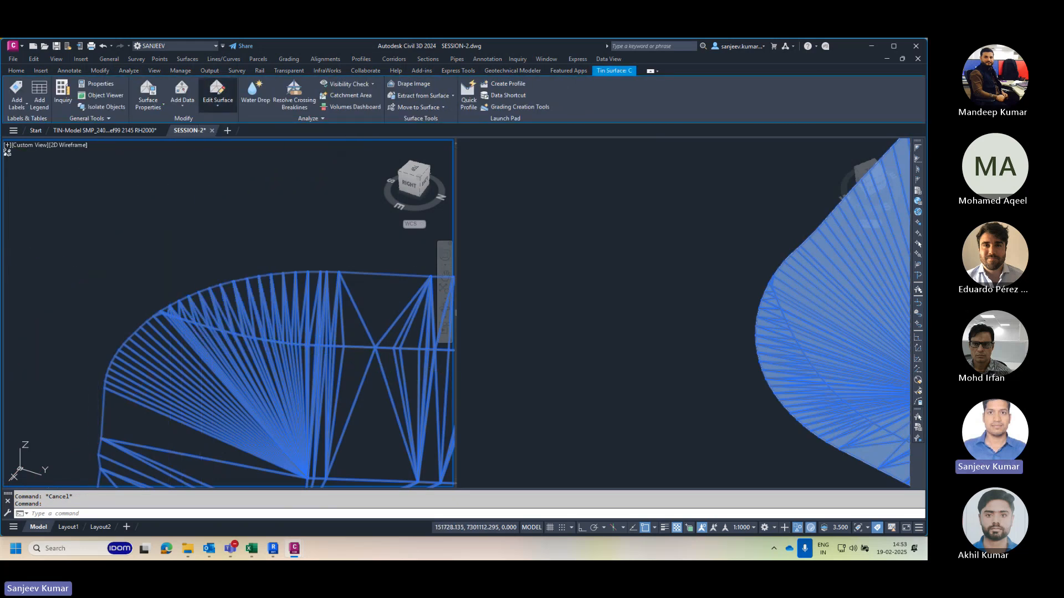
click(337, 266)
click(363, 255)
scroll(167, 310, up, 2)
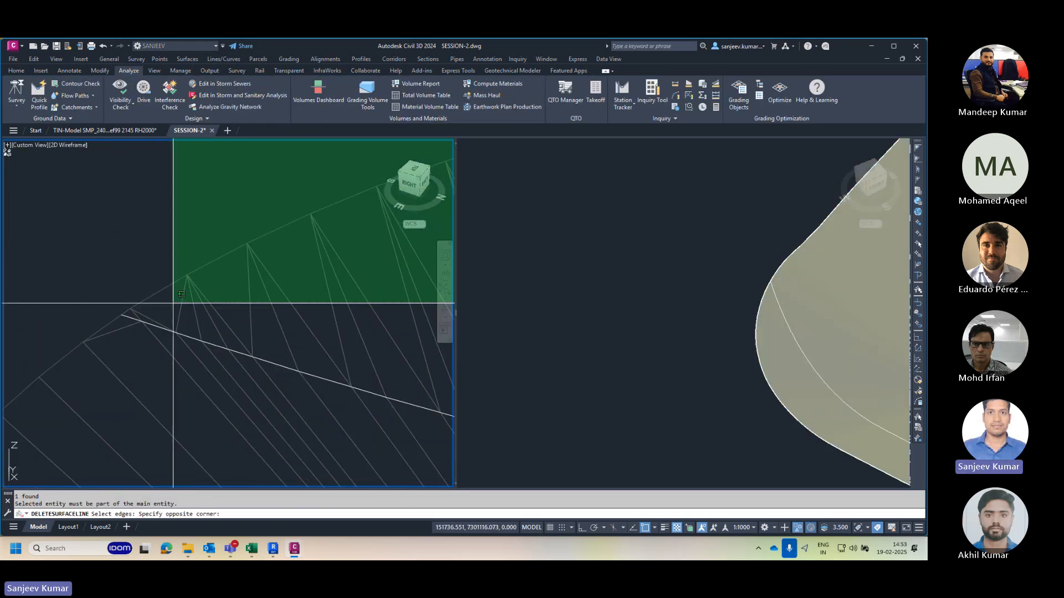
click(160, 306)
scroll(135, 312, up, 3)
click(97, 303)
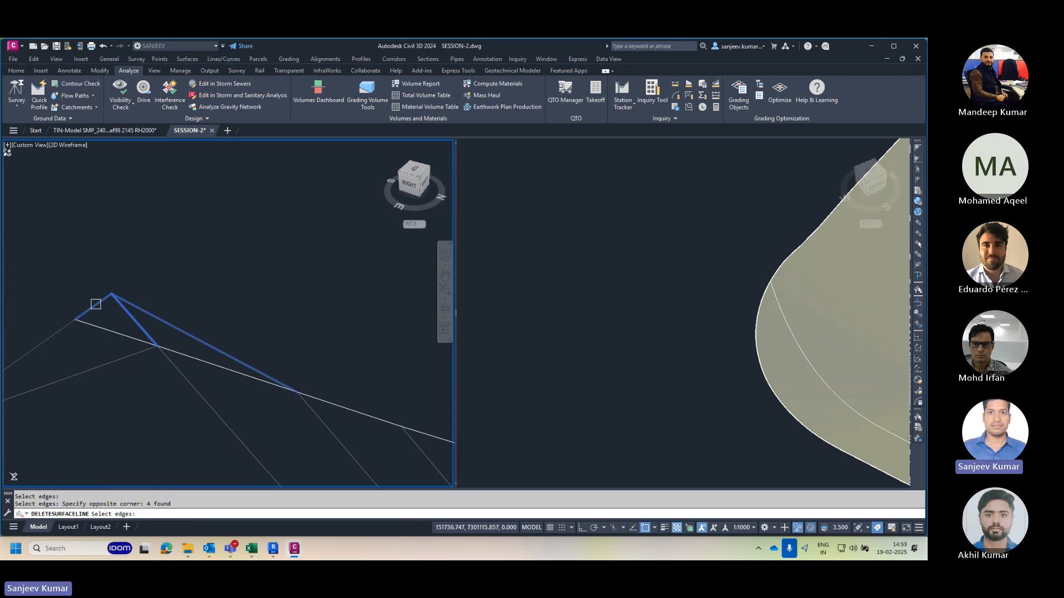
Step: Delete surface C's TIN edges outside the breakline along the straight stretch
scroll(100, 280, down, 5)
scroll(162, 297, down, 2)
middle_drag(117, 282, 362, 324)
scroll(241, 287, up, 4)
click(285, 277)
click(213, 330)
key(Return)
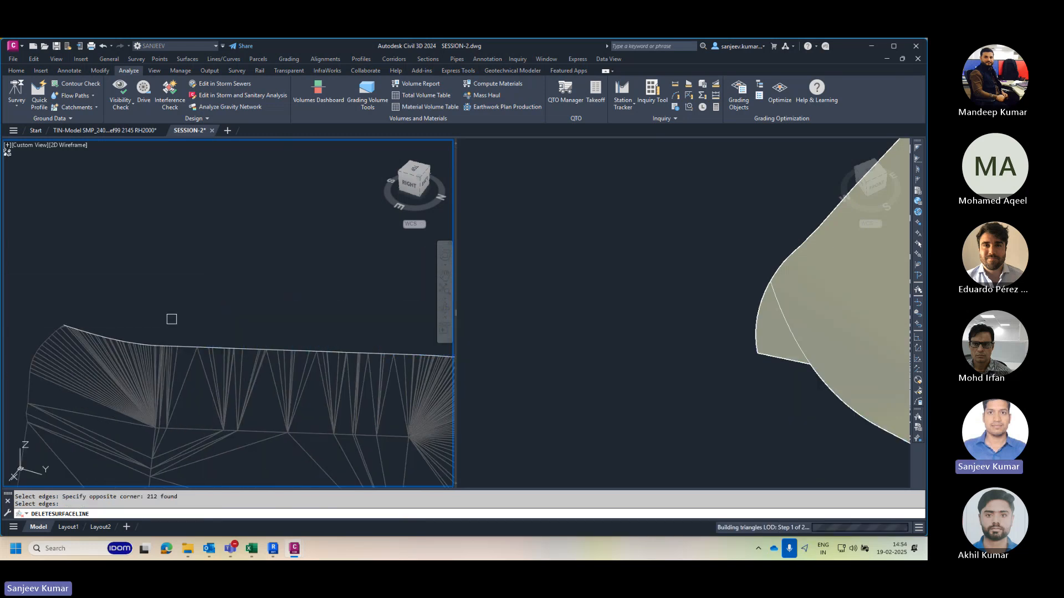
Step: Delete most of the leftover TIN edges outside the breakline at surface C's second corner
scroll(171, 318, down, 4)
scroll(292, 317, up, 6)
click(390, 312)
click(223, 403)
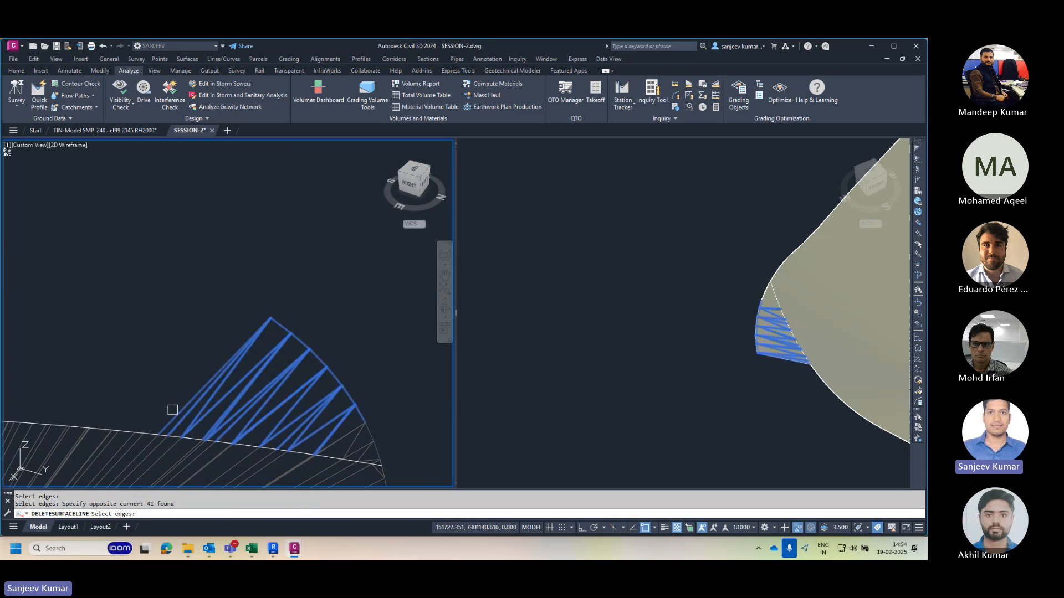
key(Return)
scroll(332, 332, up, 3)
click(337, 328)
middle_drag(202, 399, 433, 371)
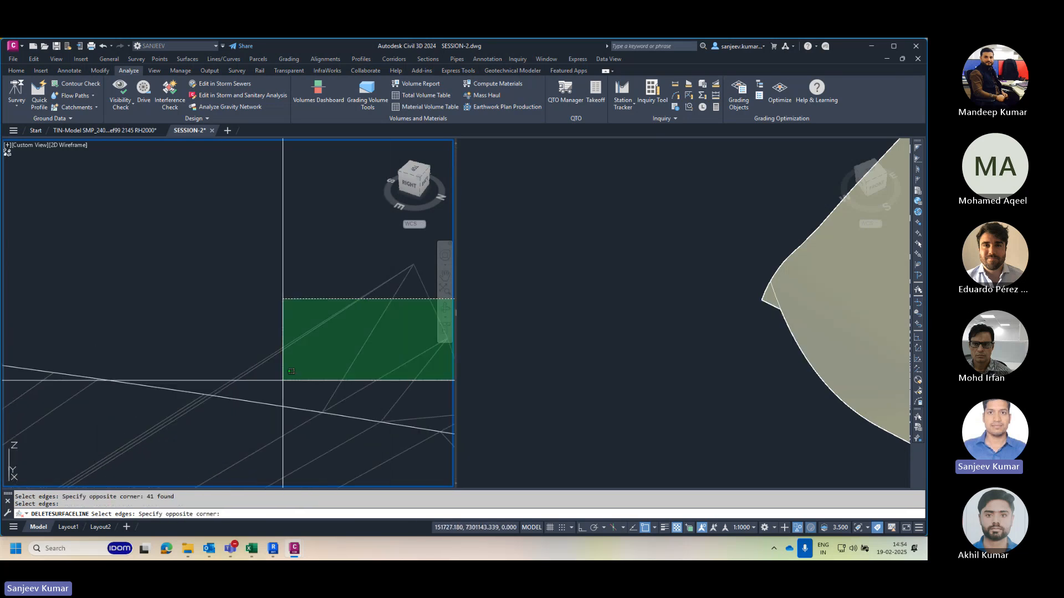
click(283, 380)
key(Return)
Step: Delete the last small triangle edges at the breakline's end on surface C and end the command
scroll(210, 349, down, 3)
scroll(292, 359, up, 4)
click(339, 331)
click(269, 375)
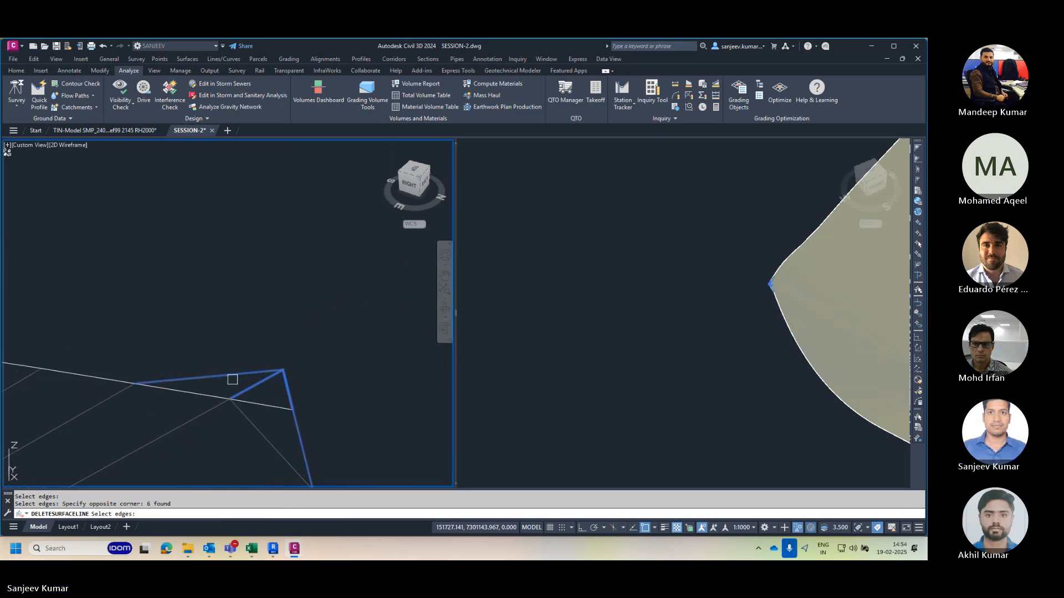
scroll(245, 313, down, 5)
key(Escape)
key(Escape)
key(Escape)
scroll(234, 319, down, 6)
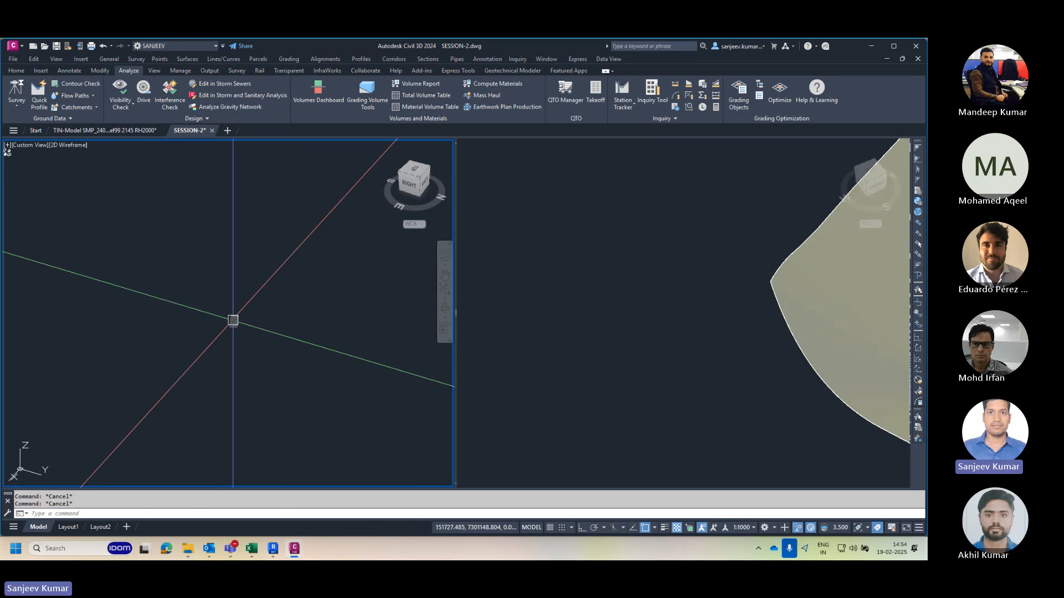
Step: Return the wireframe viewport to the top view and end the object isolation so all hidden objects are shown
shift+middle_drag(233, 320, 331, 339)
scroll(243, 324, up, 10)
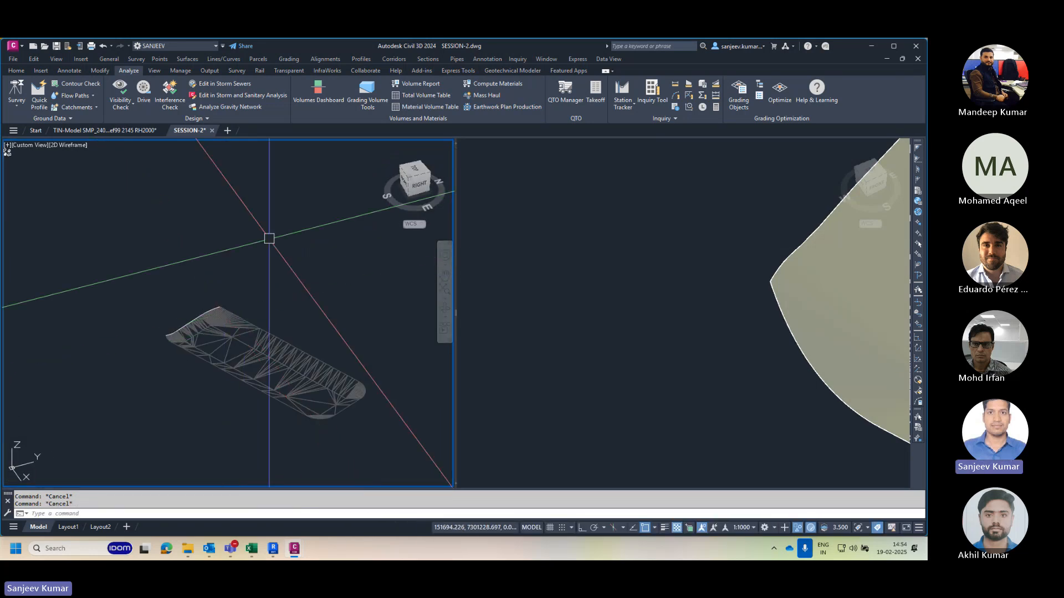
click(411, 176)
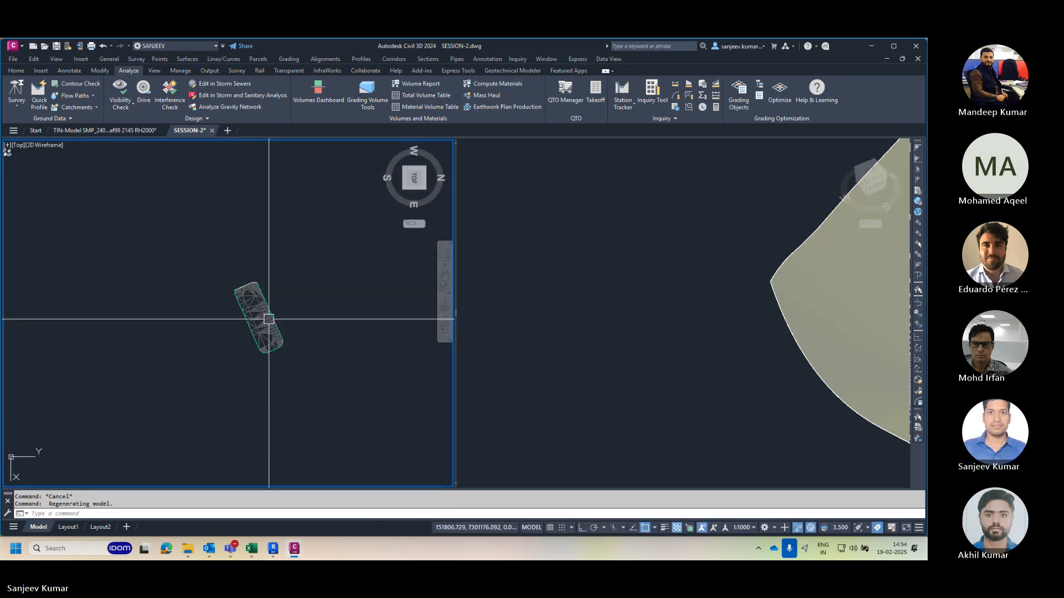
right_click(249, 254)
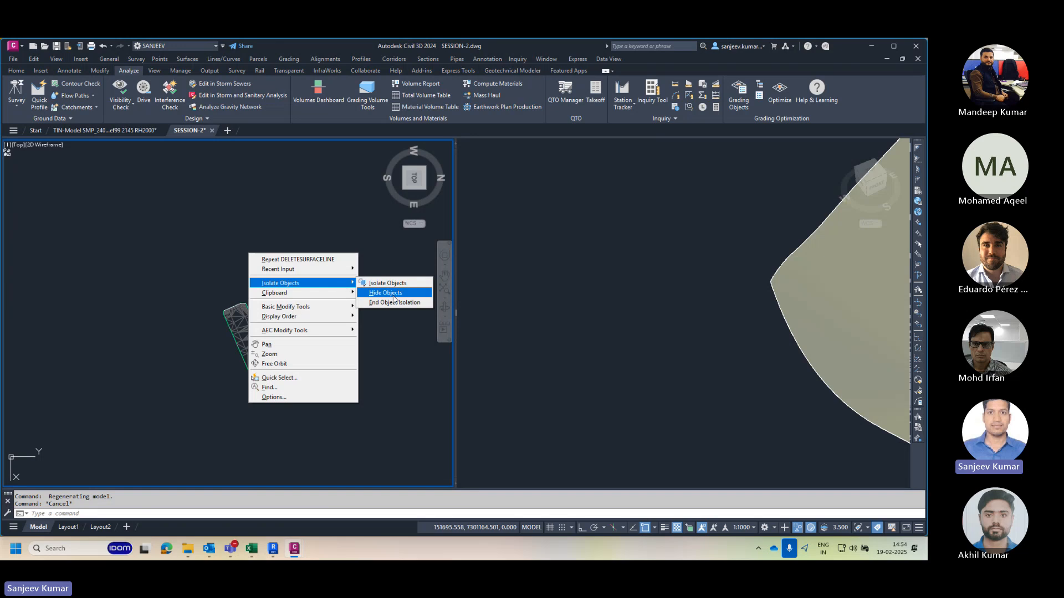
click(395, 304)
Step: Hide the large COMBINE surface
scroll(266, 299, up, 2)
scroll(255, 304, down, 3)
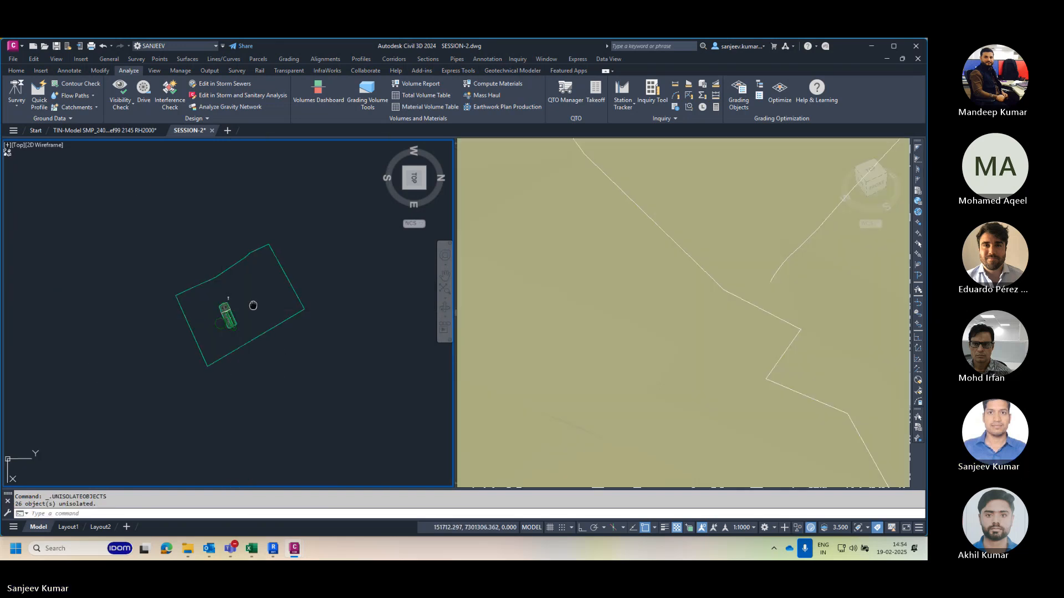
click(230, 270)
right_click(230, 274)
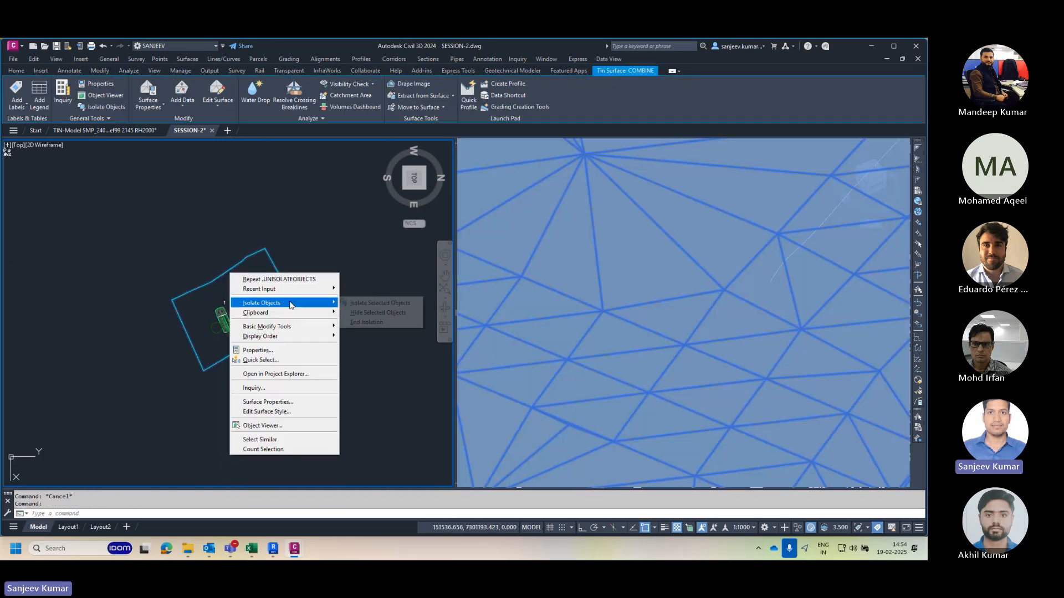
click(369, 313)
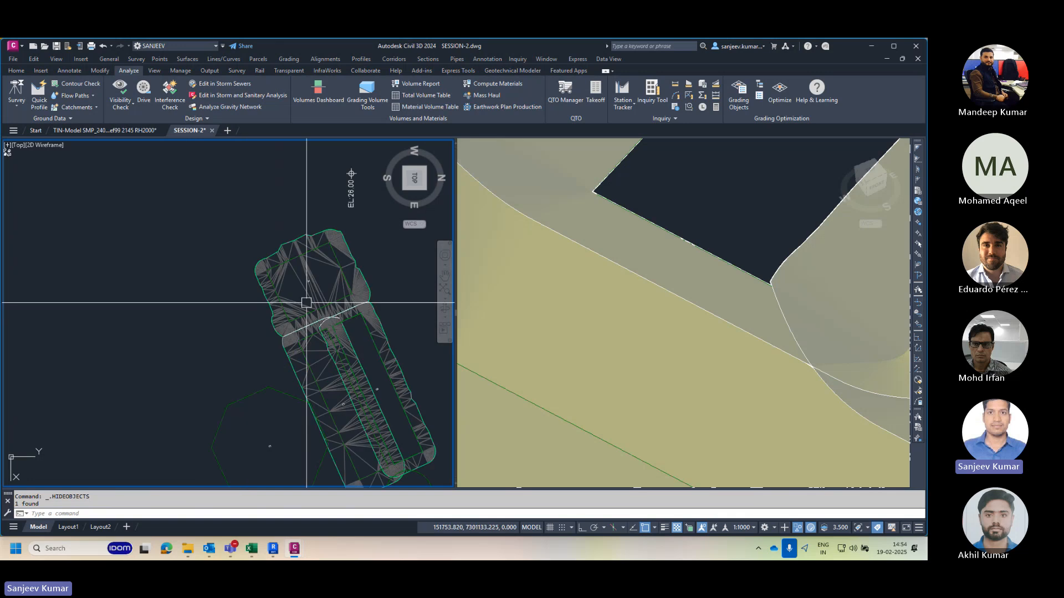
Step: Select feature line B and inspect the empty strip it encloses within surface B in both viewports, finally clearing the selection
click(715, 210)
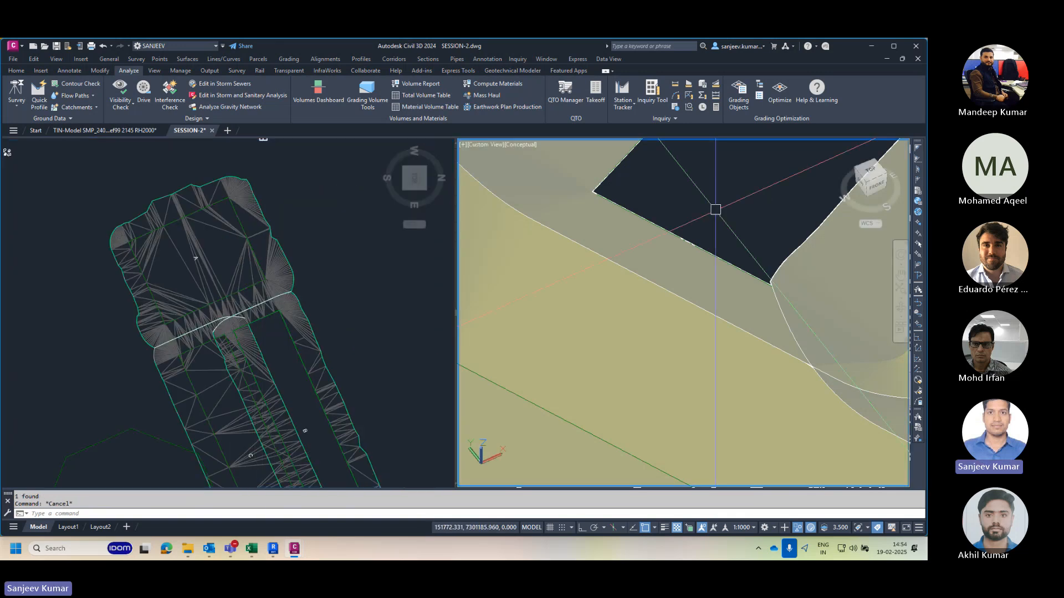
click(286, 279)
scroll(241, 286, up, 6)
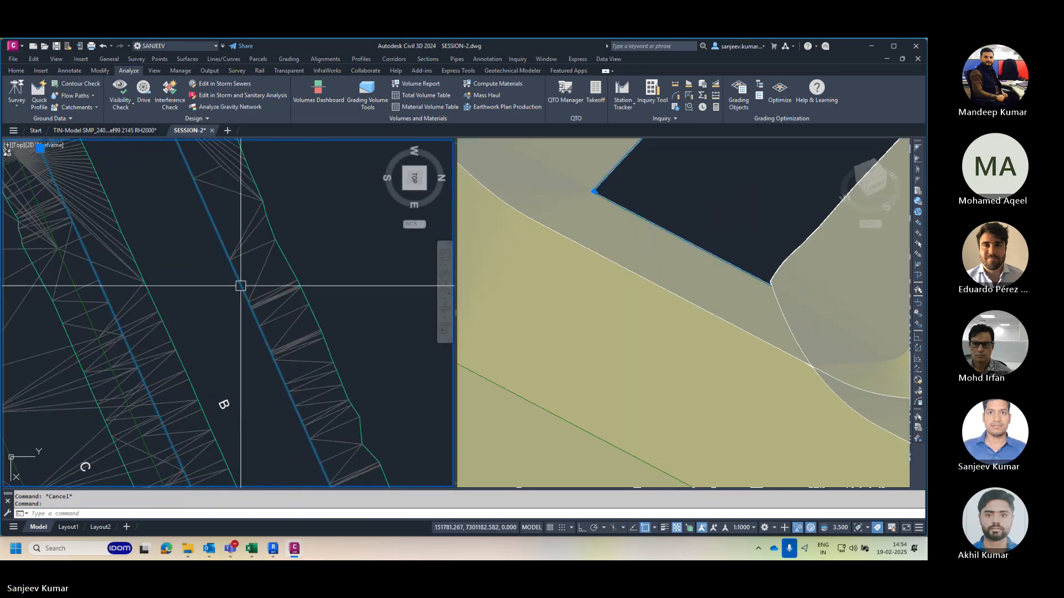
click(240, 286)
shift+middle_drag(661, 232, 590, 297)
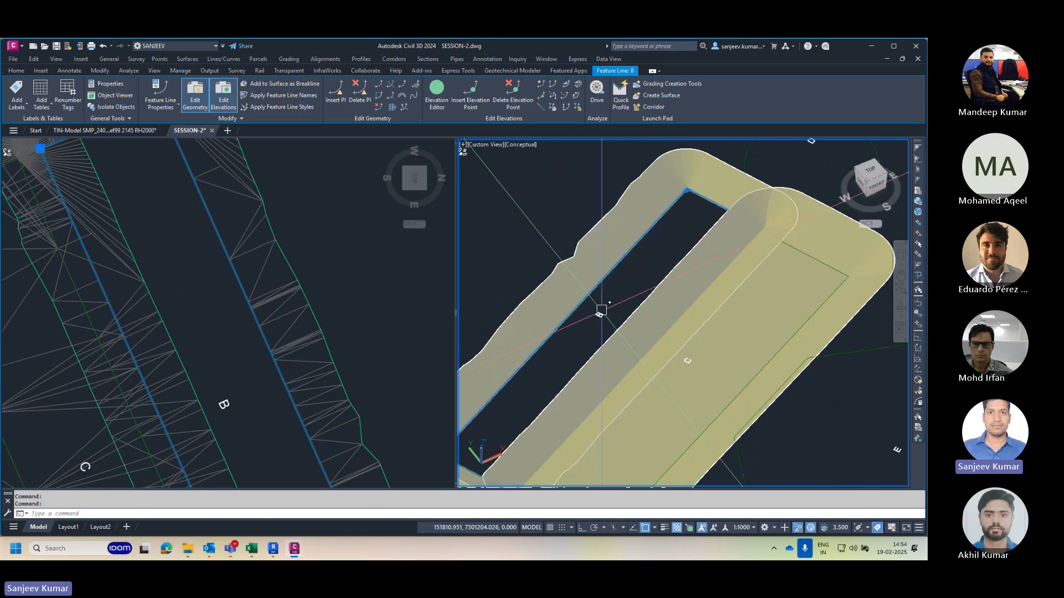
click(221, 304)
key(Escape)
Step: Add two points to TIN surface B in the empty strip, accepting the elevation of 23 for each
click(226, 280)
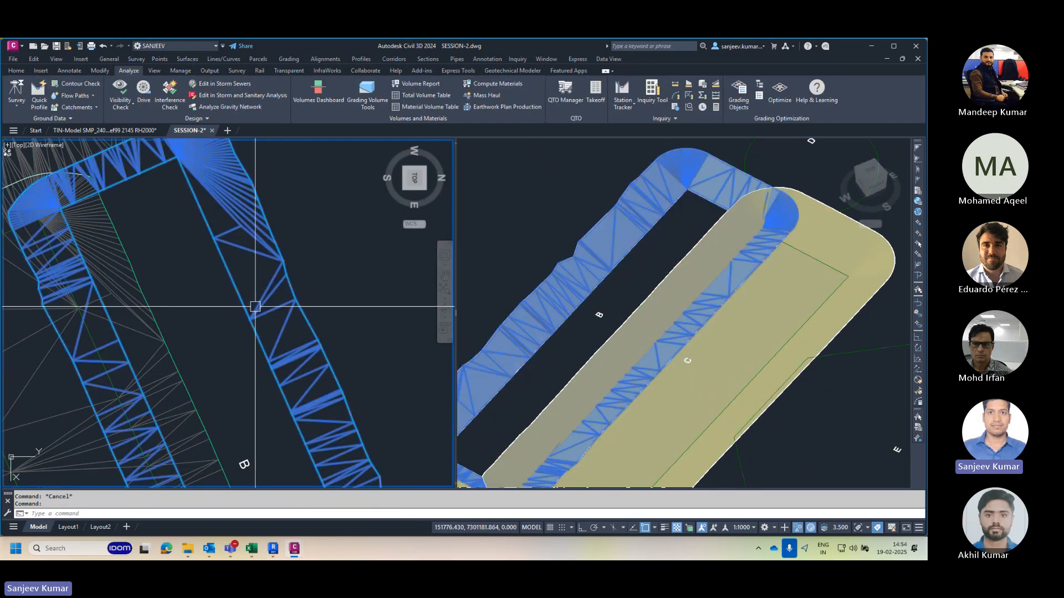
click(217, 96)
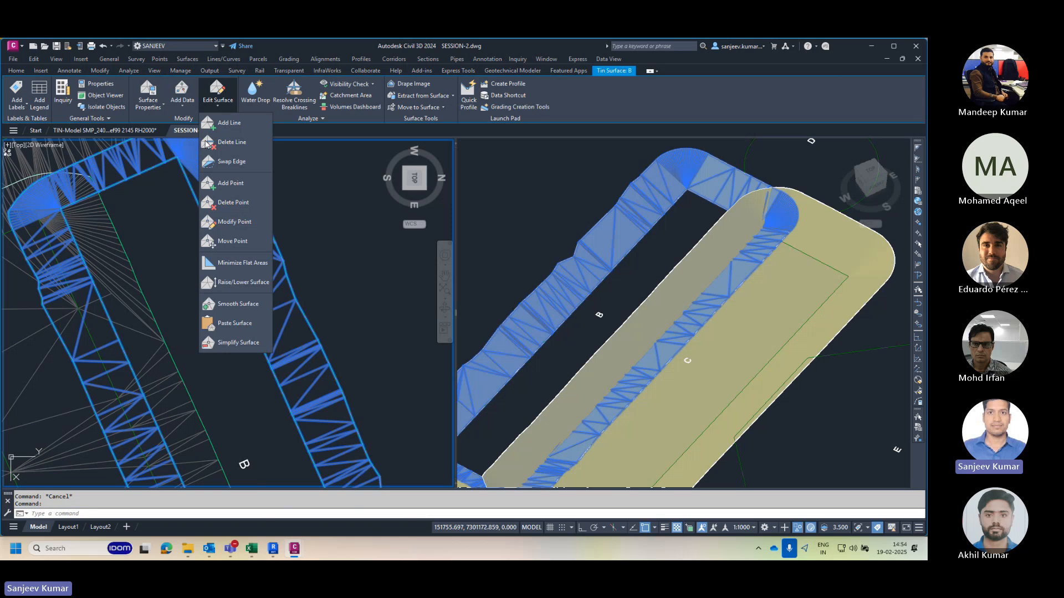
click(232, 184)
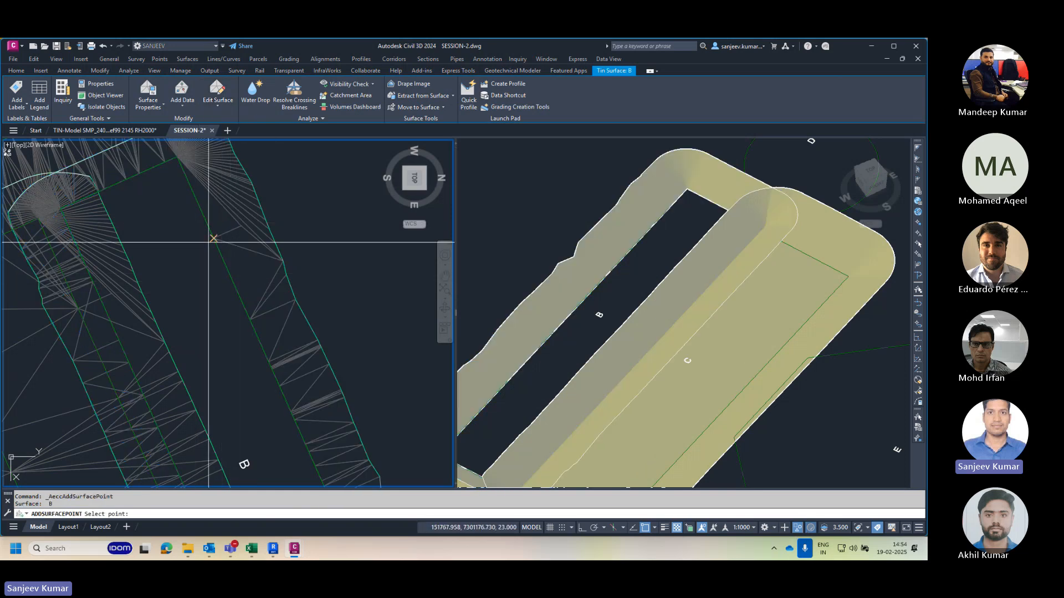
click(232, 279)
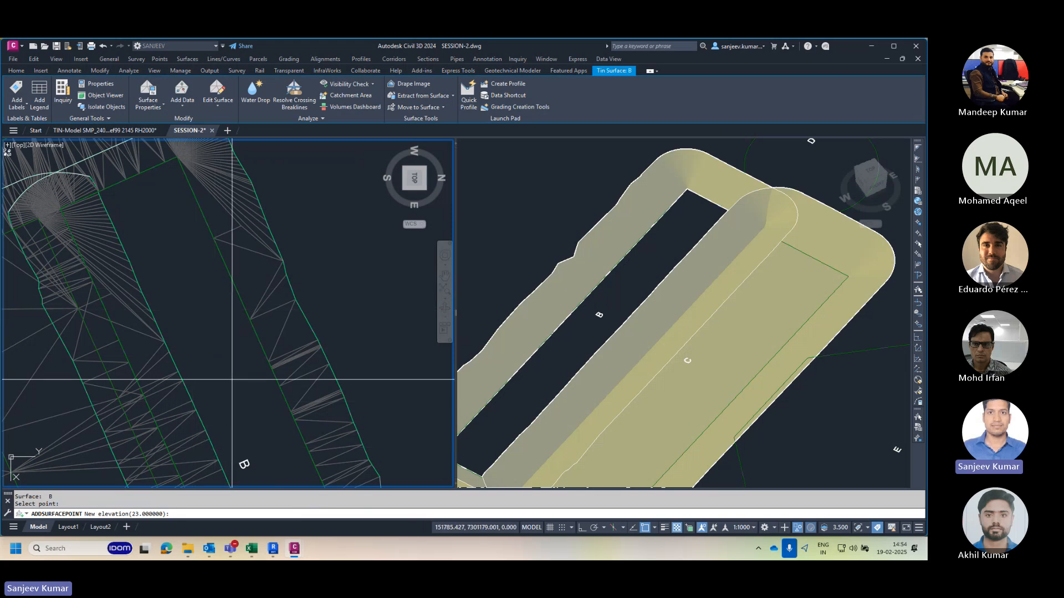
key(Return)
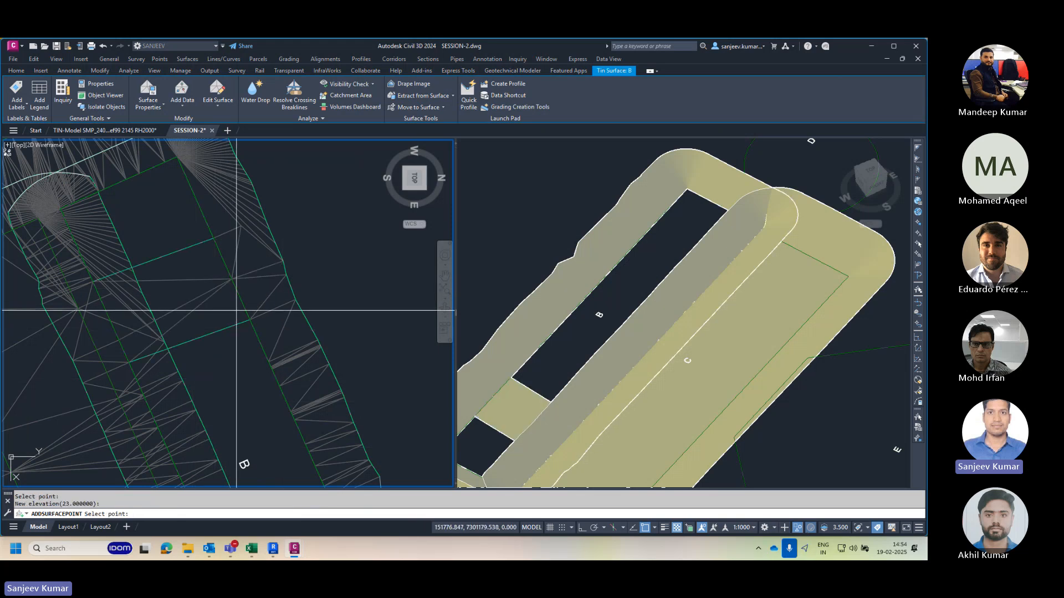
scroll(205, 317, down, 2)
click(205, 317)
key(Return)
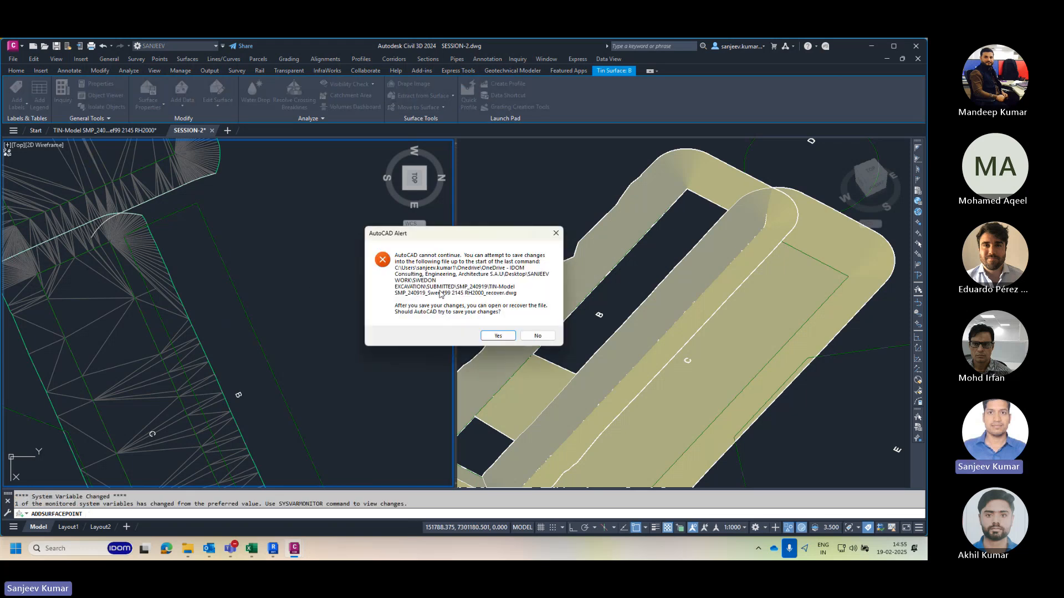
Step: Save recovery copies of both open drawings and restart Civil 3D 2024 Metric without sending the error report
click(499, 336)
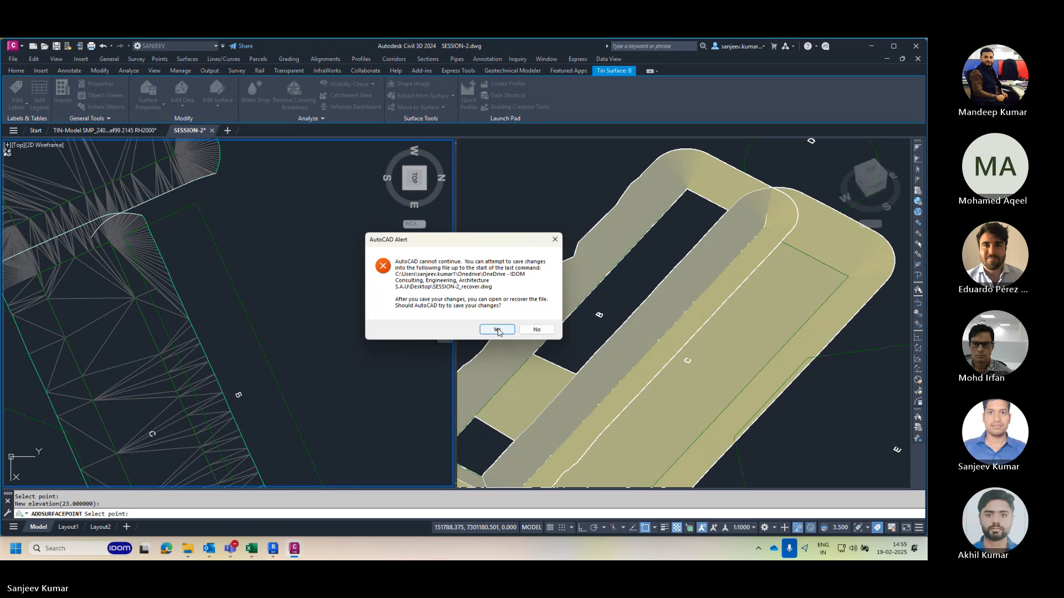
click(498, 330)
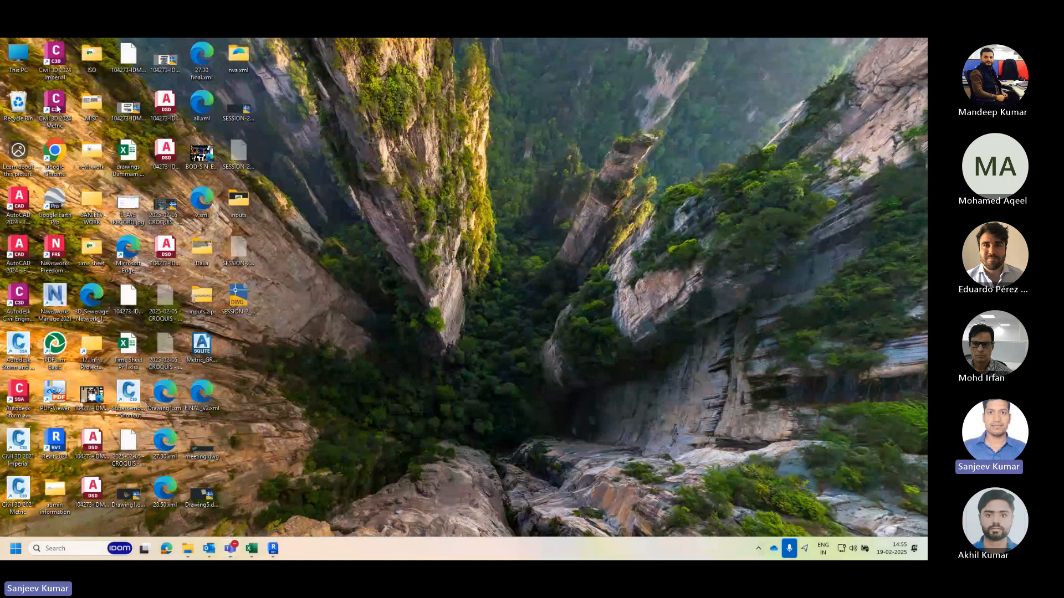
double_click(56, 105)
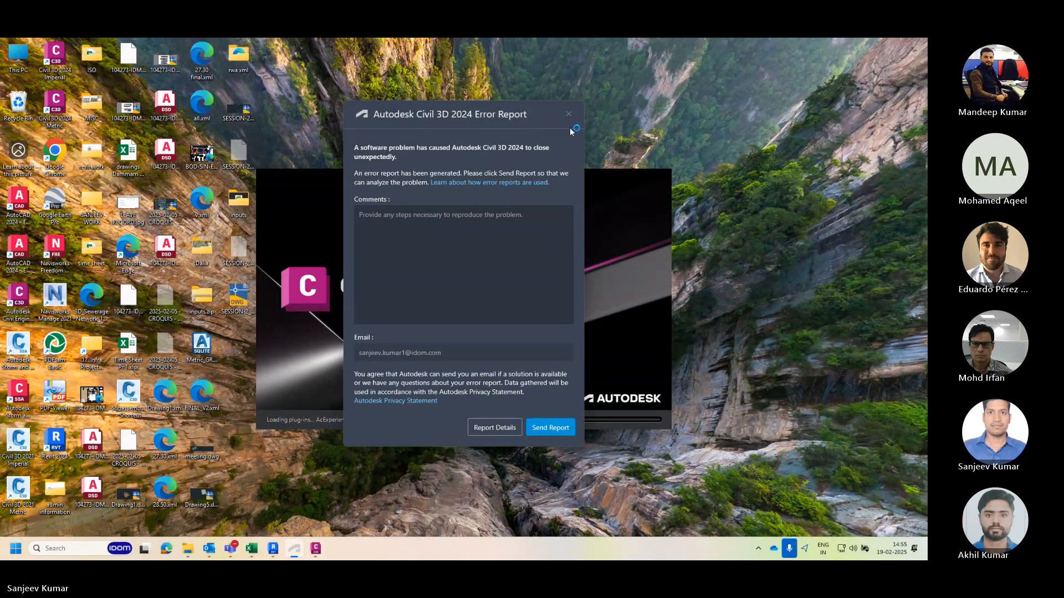
click(570, 115)
click(523, 291)
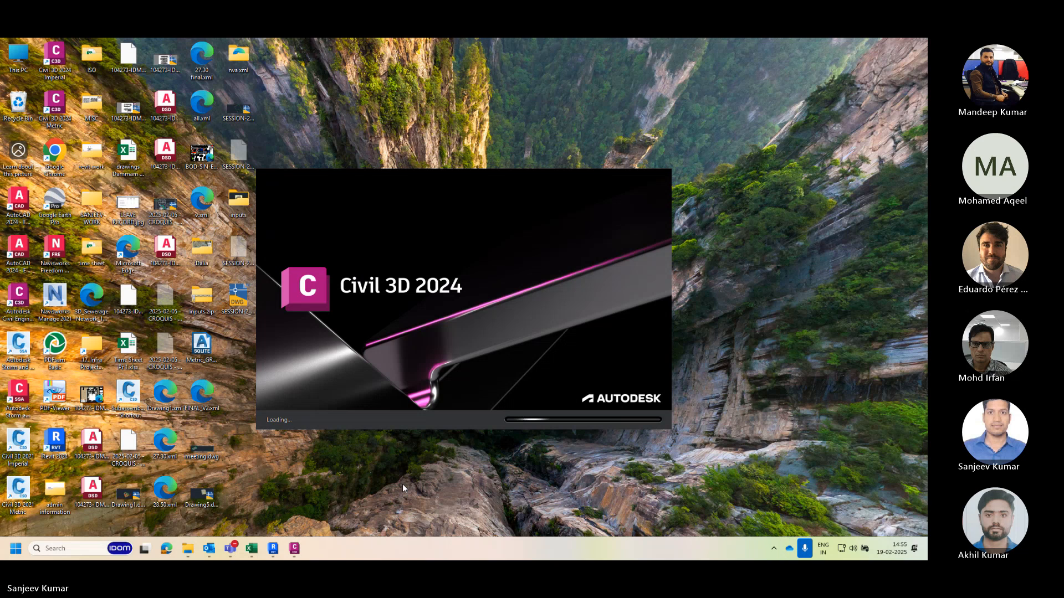
Step: Dismiss the Drawing Recovery notice and manager, and open SESSION-2_recover.dwg from the desktop with its errors recovered
mouse_move(235, 553)
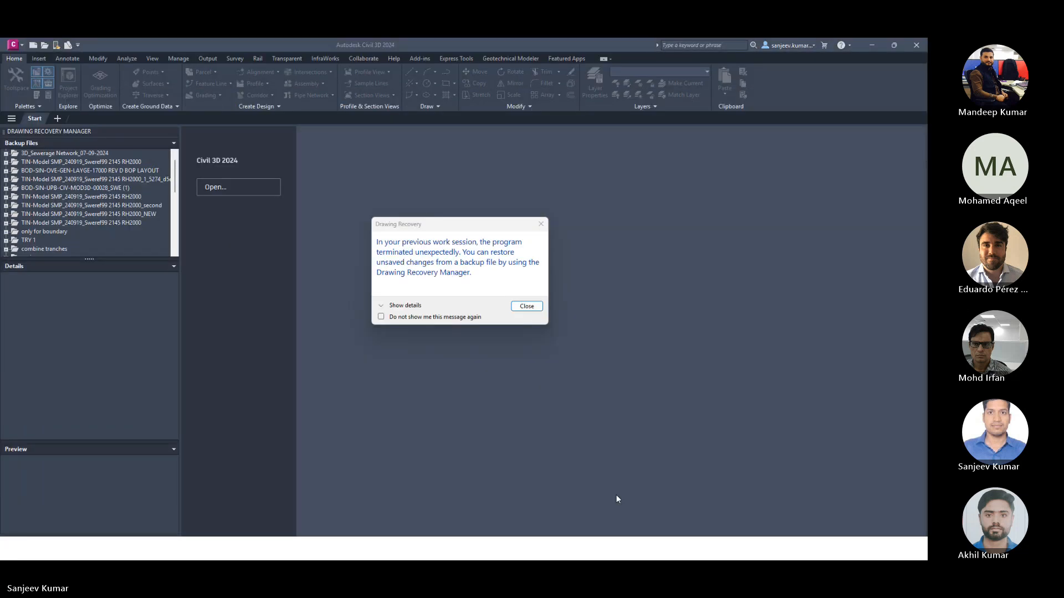
click(523, 304)
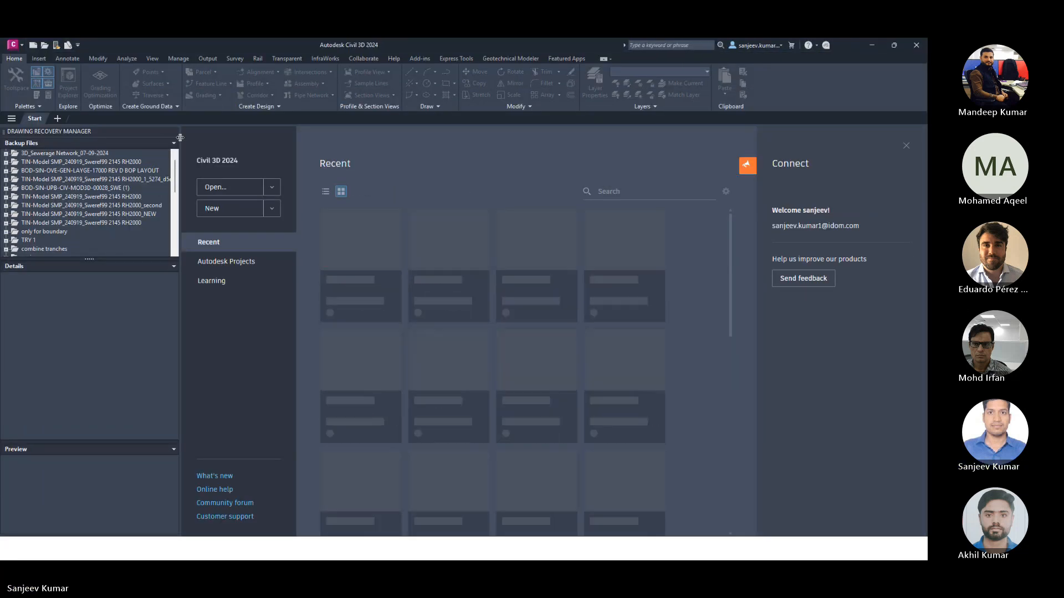
click(173, 131)
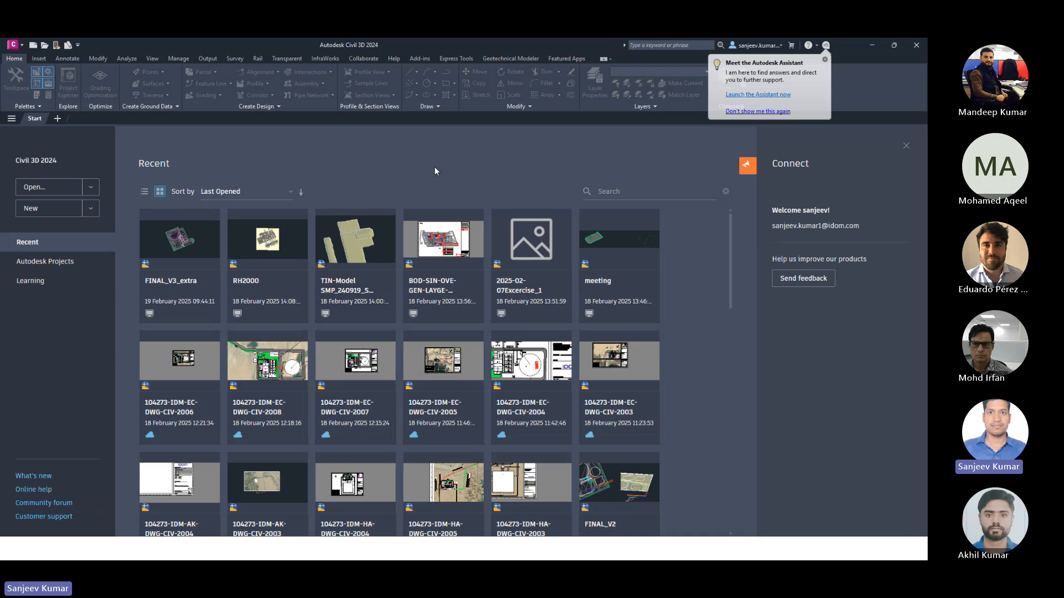
click(874, 45)
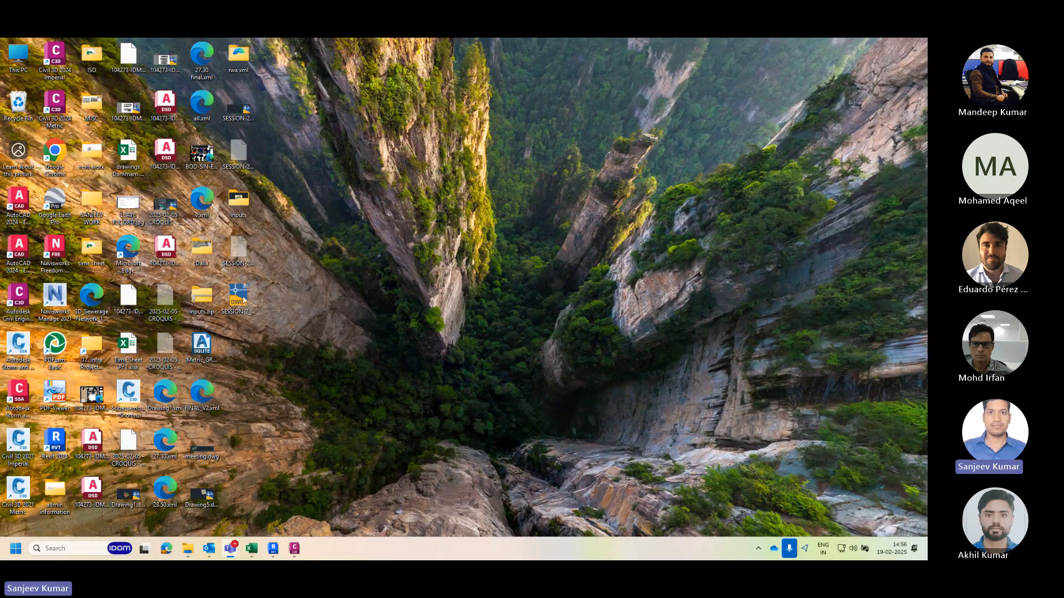
click(244, 304)
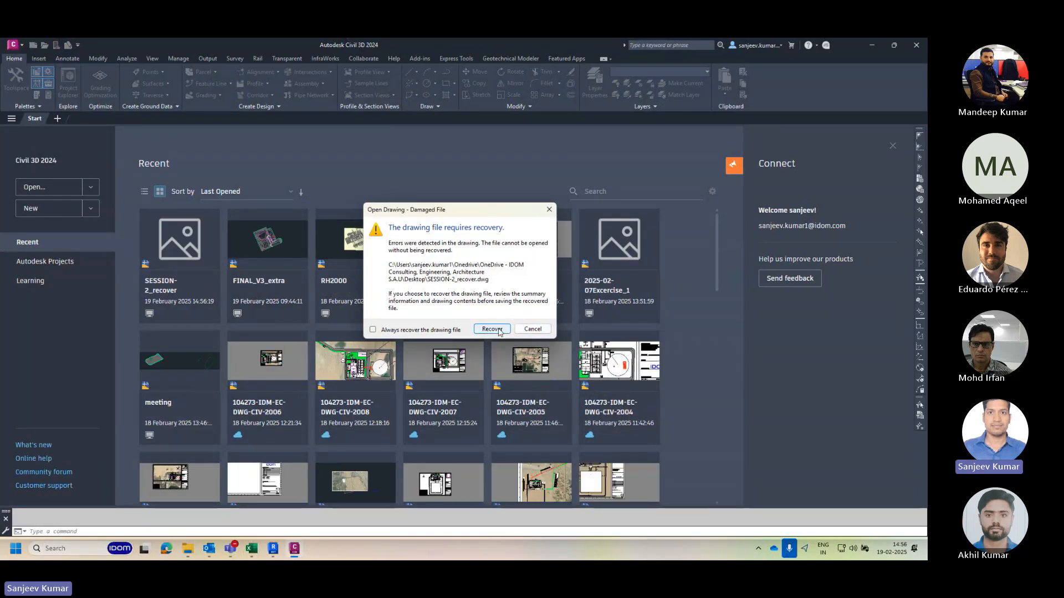
click(499, 330)
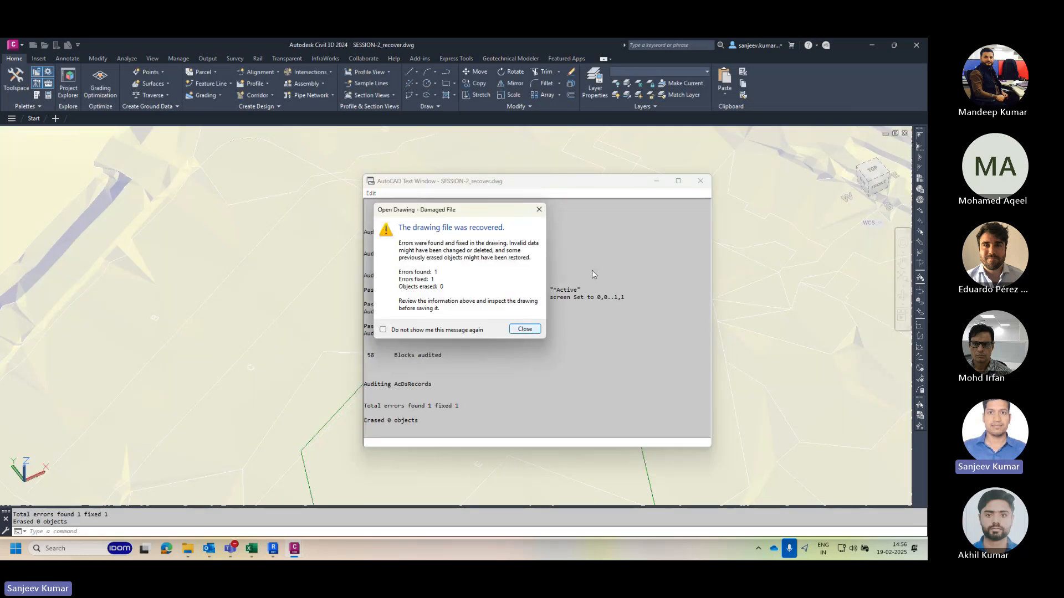
click(524, 329)
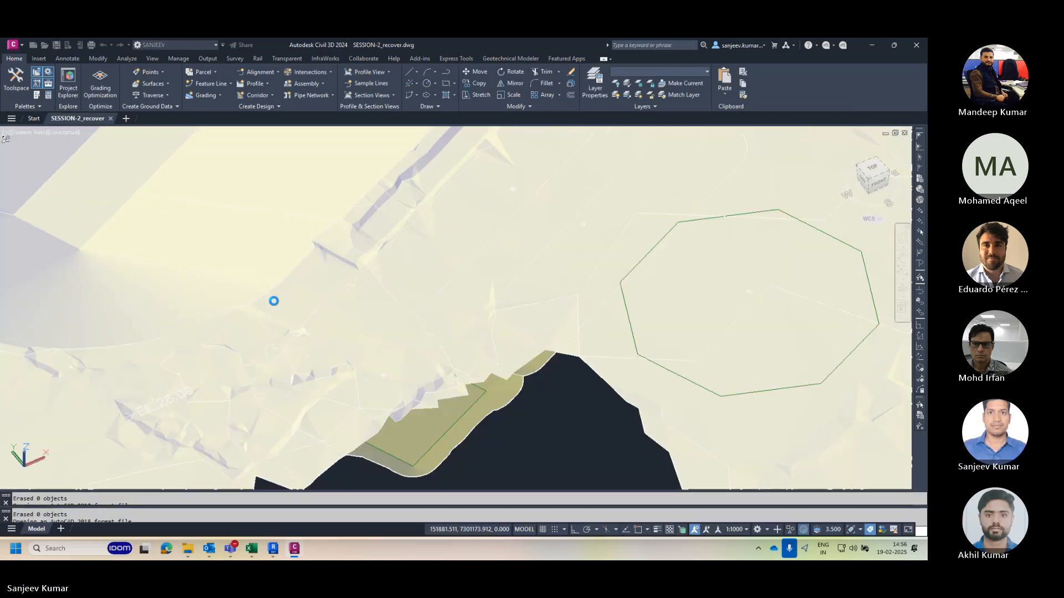
scroll(373, 300, down, 9)
middle_drag(379, 300, 374, 329)
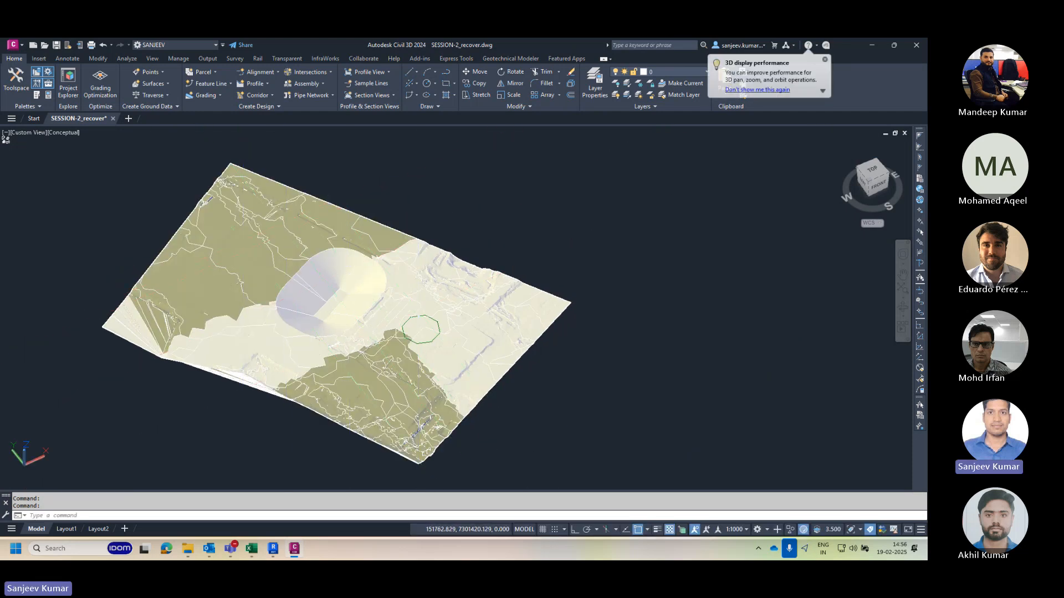
click(272, 237)
right_click(271, 237)
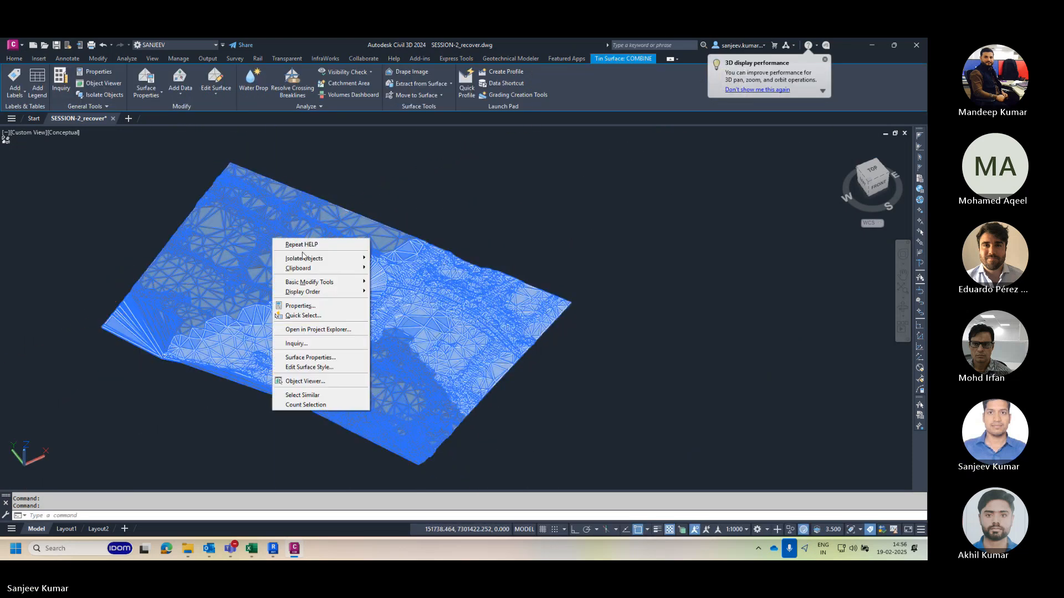
key(Escape)
key(Escape)
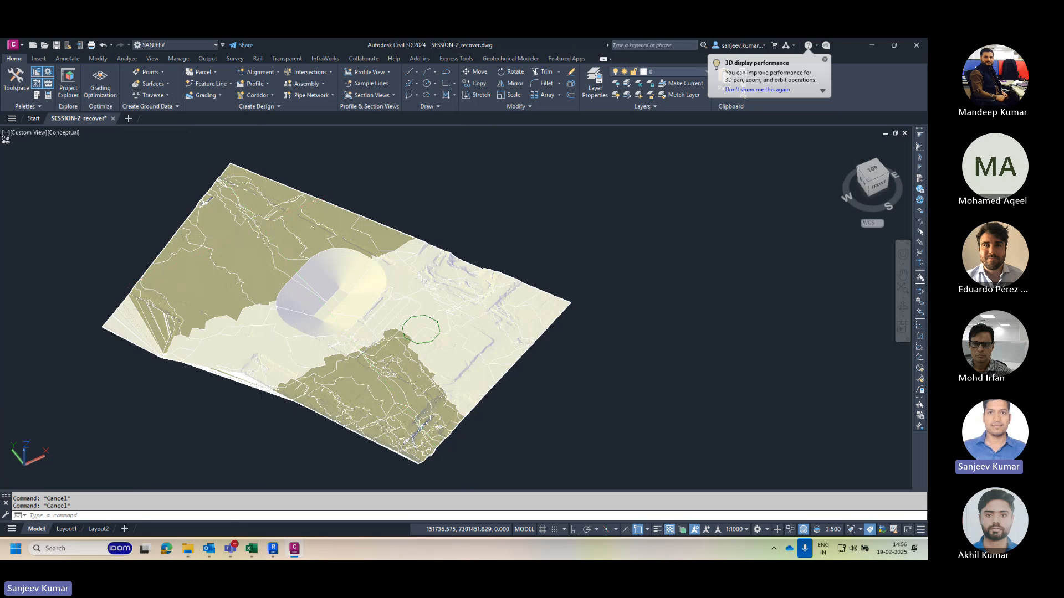
Step: Turn off Triangles and Border for the Model view in the COMBINE surface's style, switch to the Plan view direction and apply the style
click(260, 226)
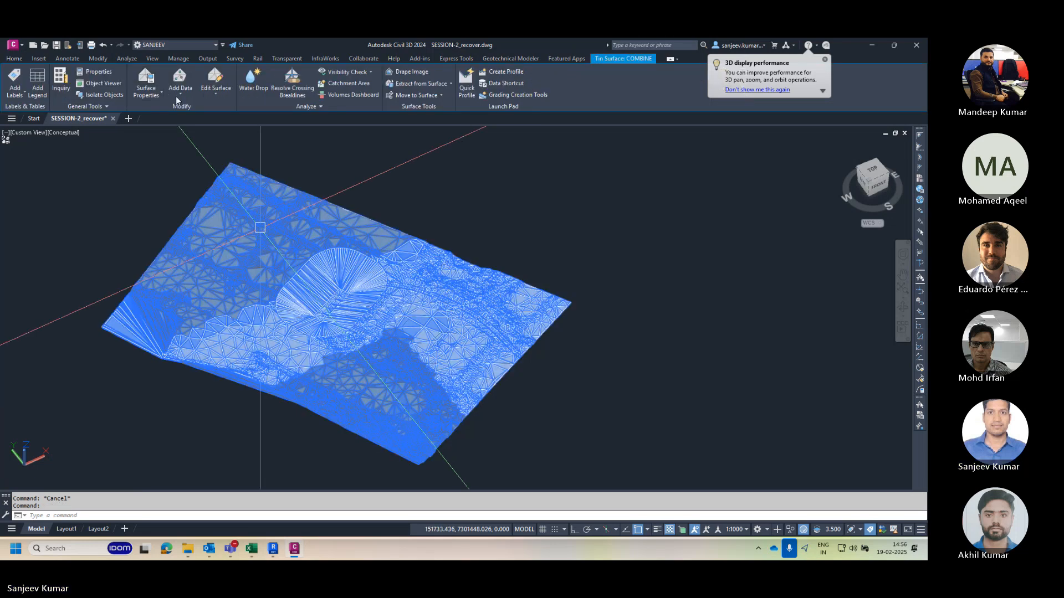
click(149, 94)
click(175, 134)
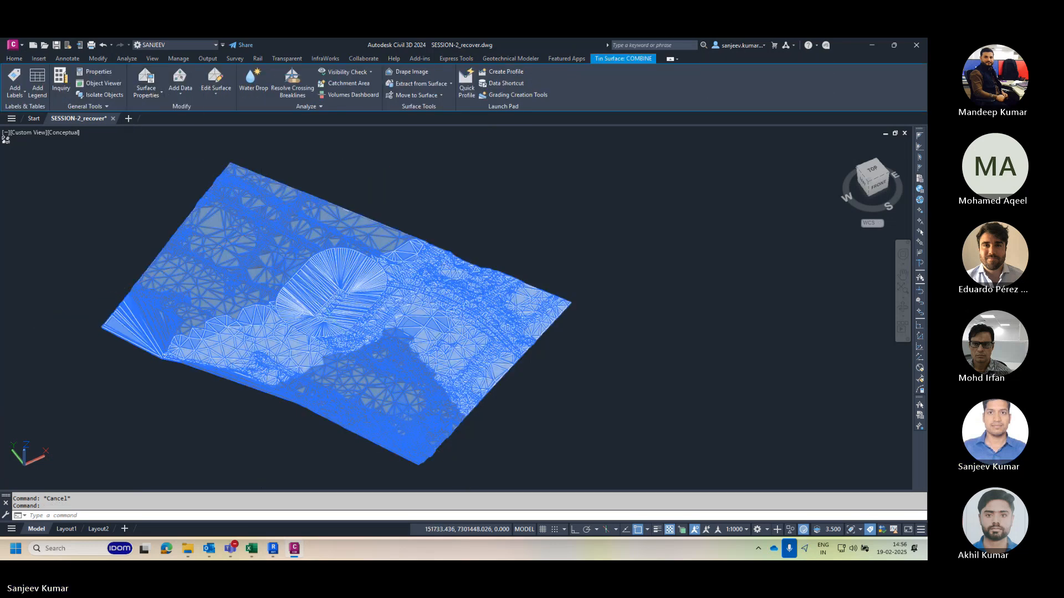
click(175, 274)
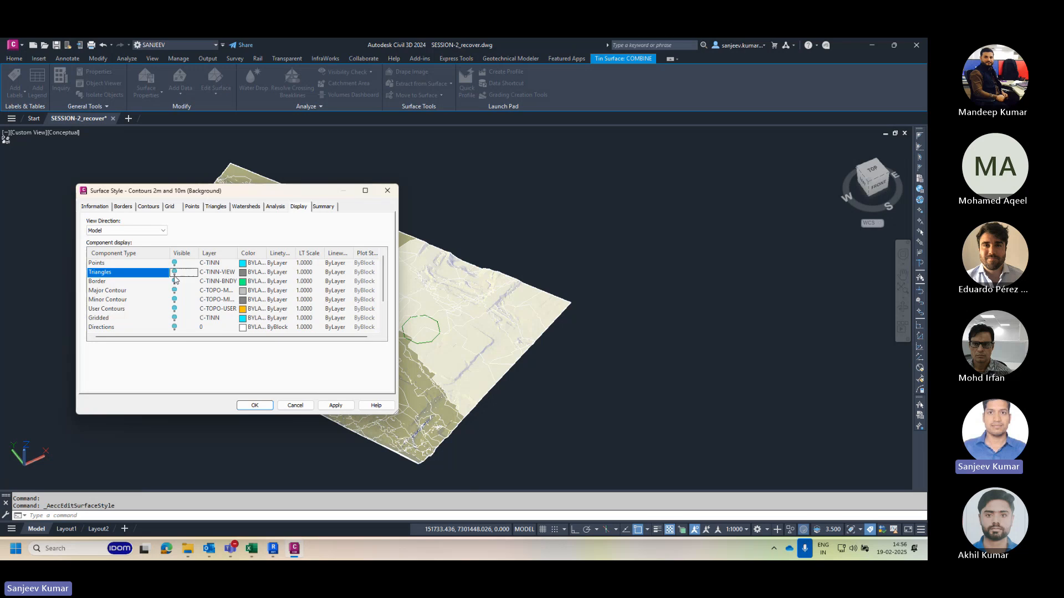
click(174, 281)
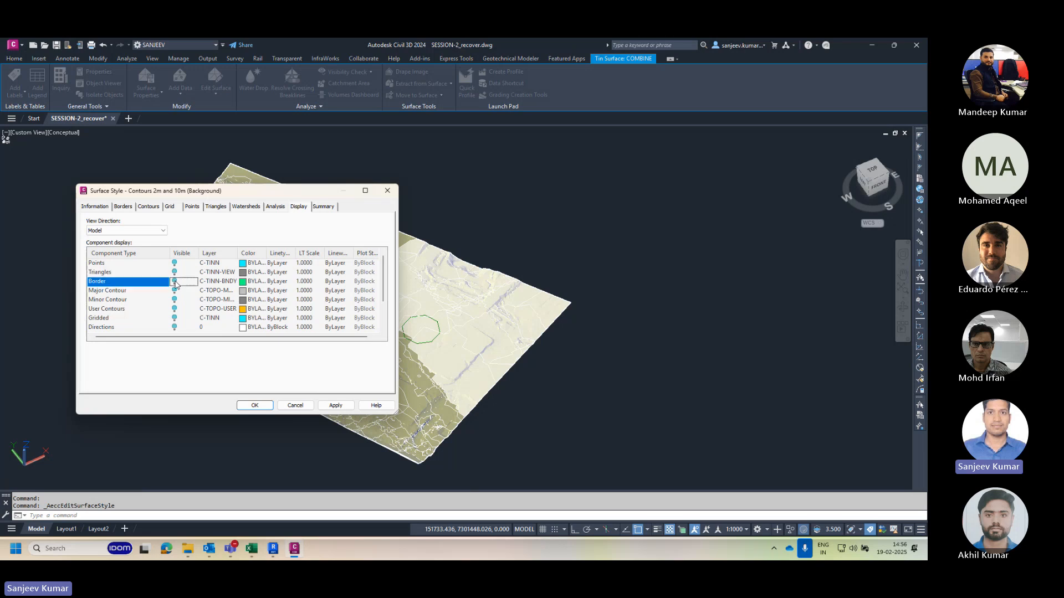
click(127, 230)
click(99, 240)
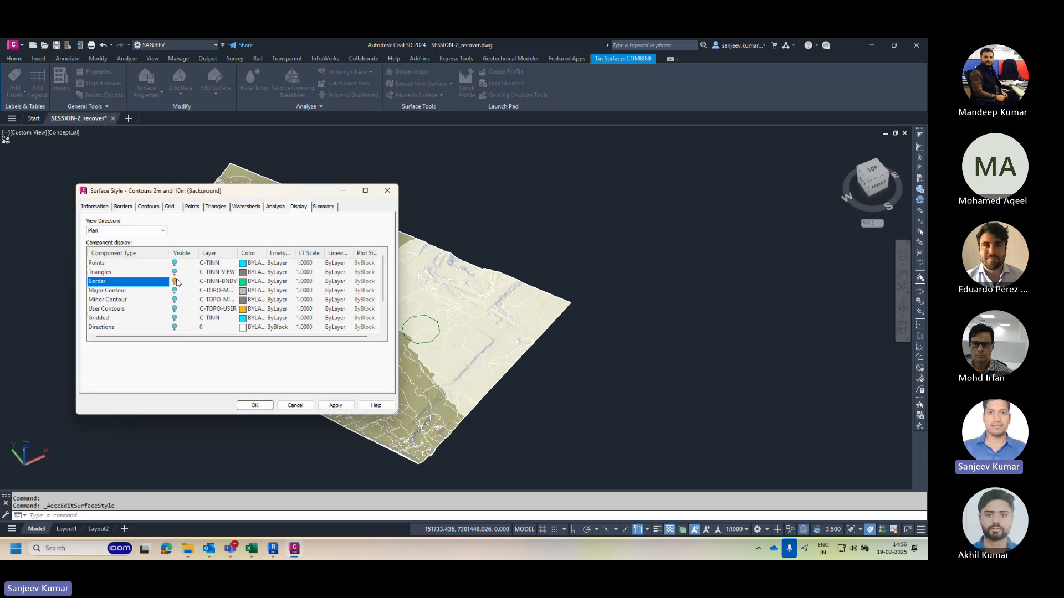
click(336, 405)
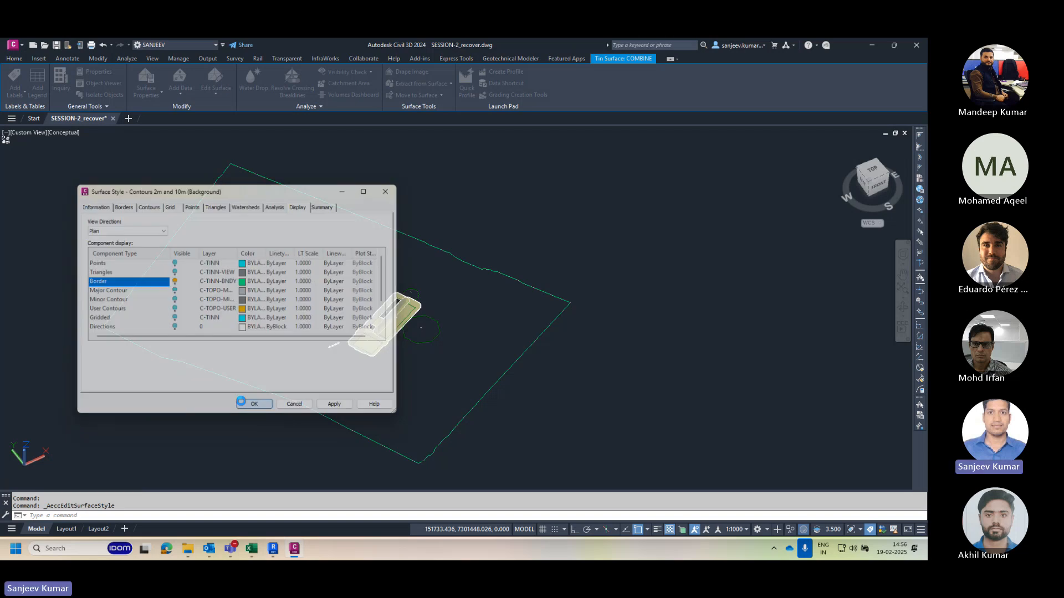
Step: Confirm the COMBINE surface's style settings and clear the surface selection
click(255, 405)
scroll(393, 324, up, 5)
scroll(382, 310, down, 2)
scroll(373, 296, up, 6)
key(Escape)
key(Escape)
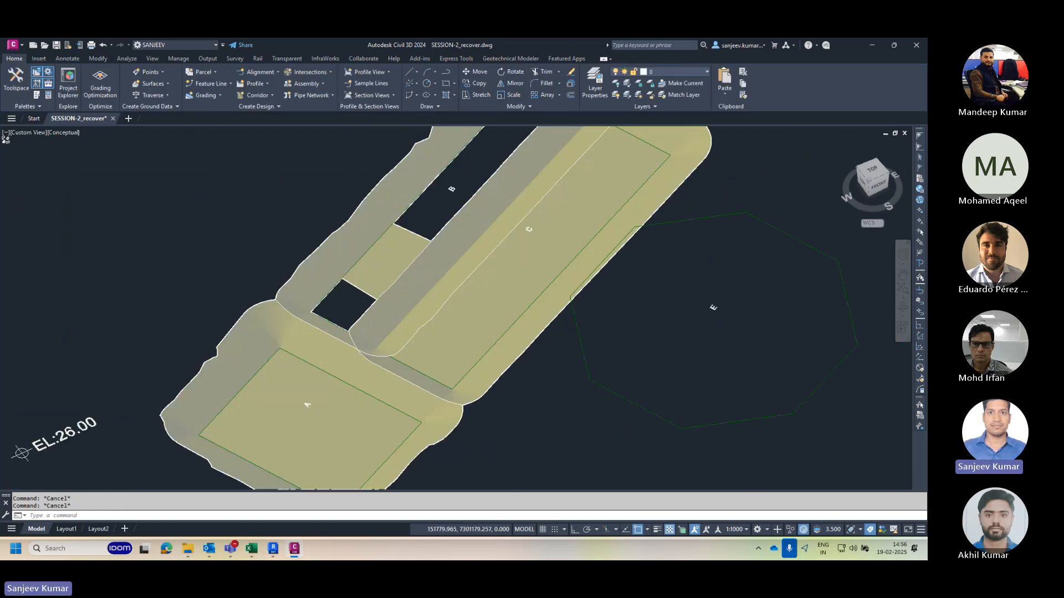
Step: Examine surfaces A, B and C in the 3D view, checking the gaps in B's floor and its overlap with C
mouse_move(372, 296)
shift+middle_down()
mouse_move(392, 316)
mouse_move(522, 135)
mouse_move(441, 352)
mouse_move(358, 297)
shift+middle_up()
scroll(388, 327, up, 8)
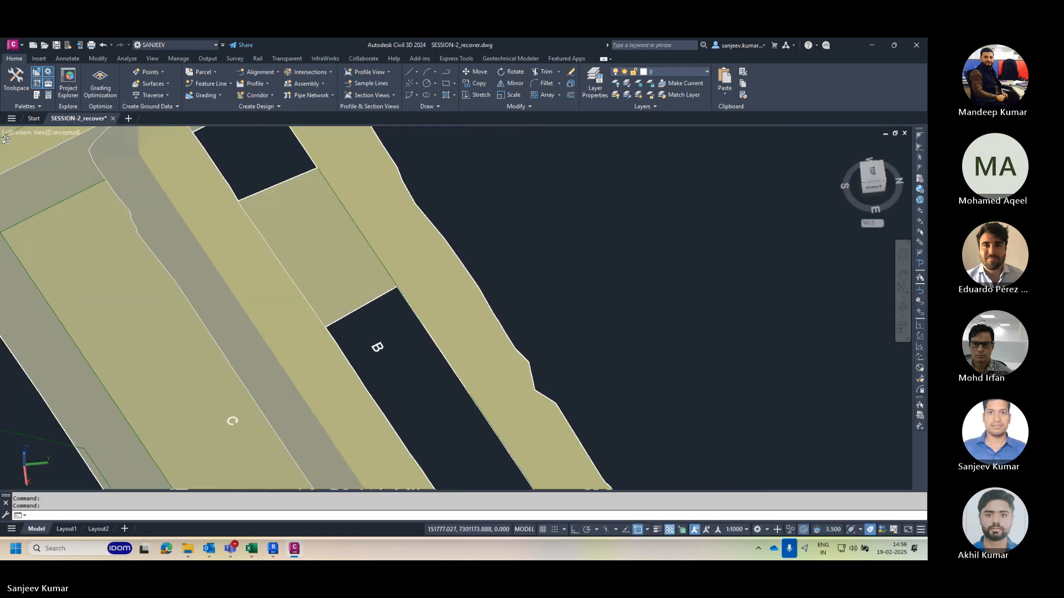
scroll(358, 297, down, 3)
key(Escape)
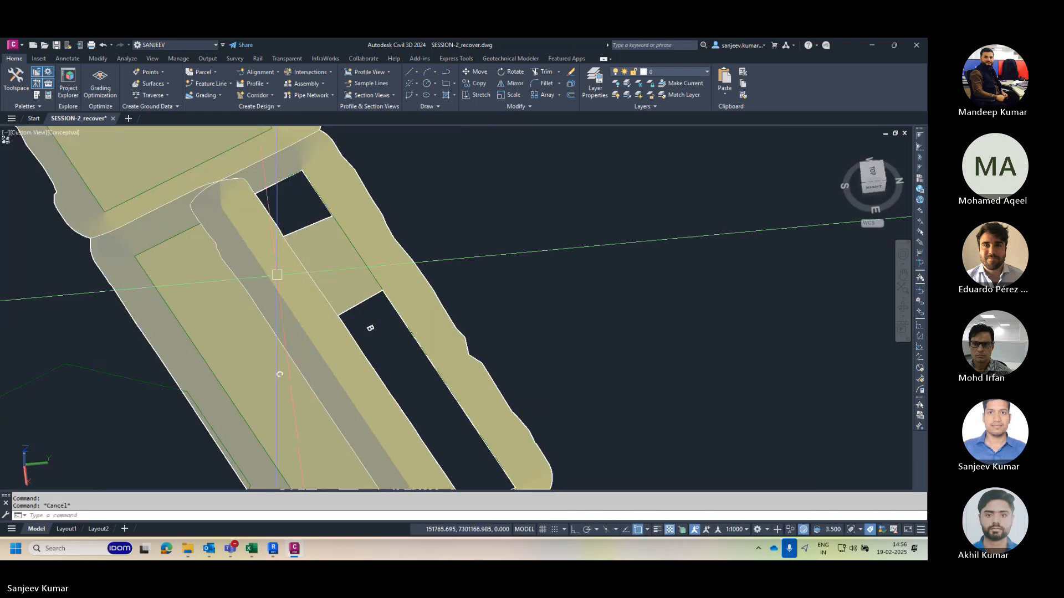
scroll(277, 275, down, 5)
scroll(268, 288, up, 4)
scroll(245, 266, down, 2)
key(Escape)
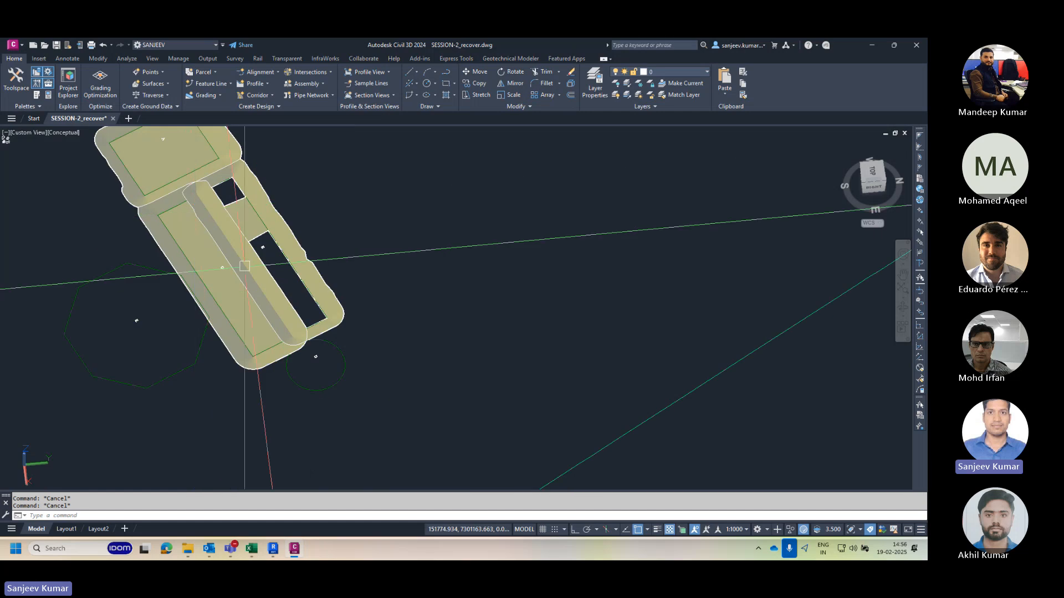
scroll(245, 266, up, 2)
scroll(307, 355, up, 2)
shift+middle_drag(286, 314, 326, 366)
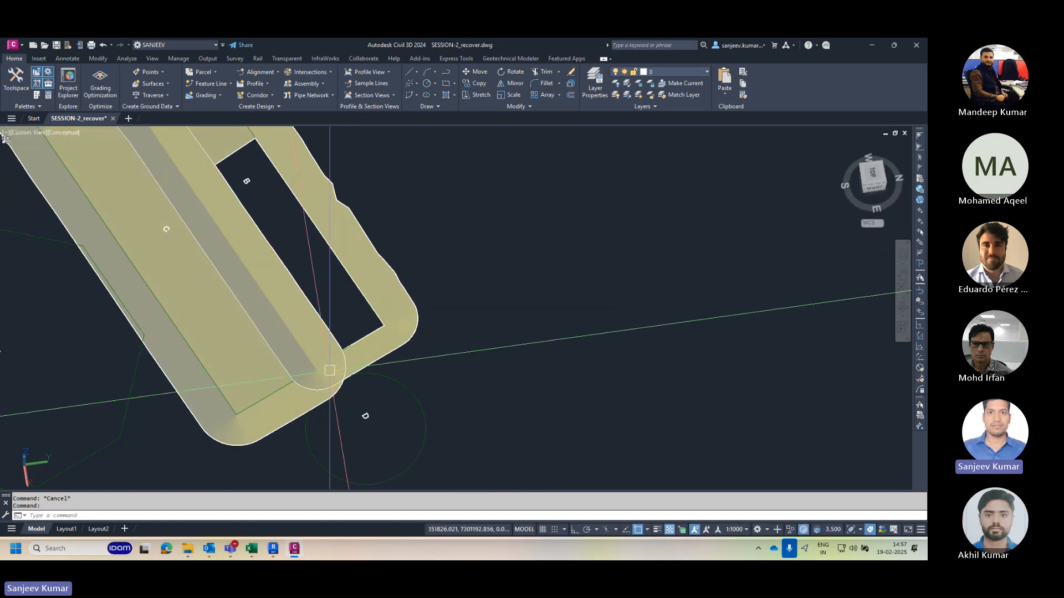
scroll(329, 370, down, 4)
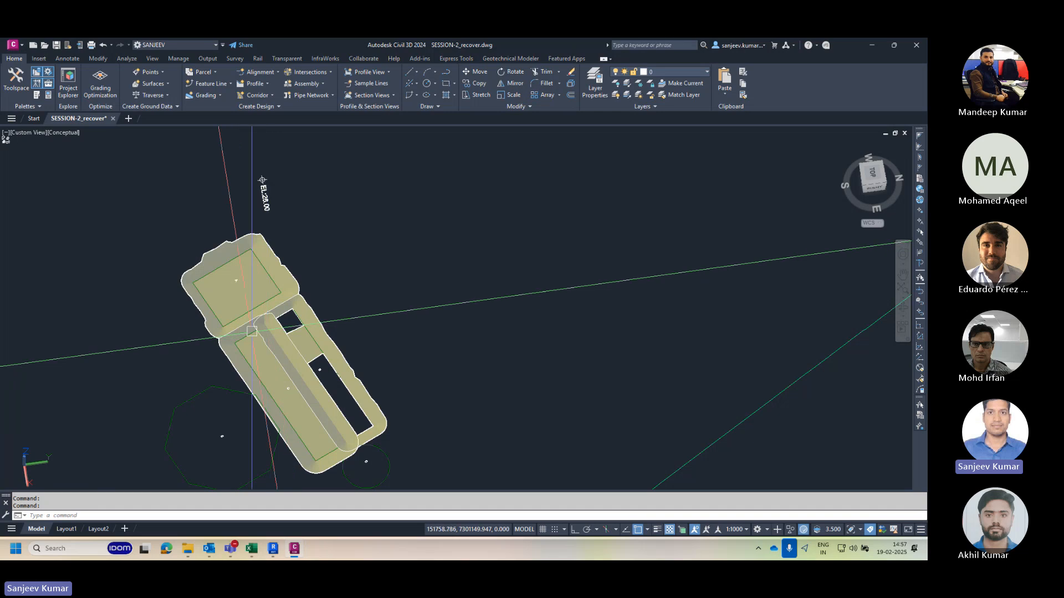
Step: Isolate TIN surface B so that all other objects are hidden
scroll(251, 331, up, 3)
click(371, 358)
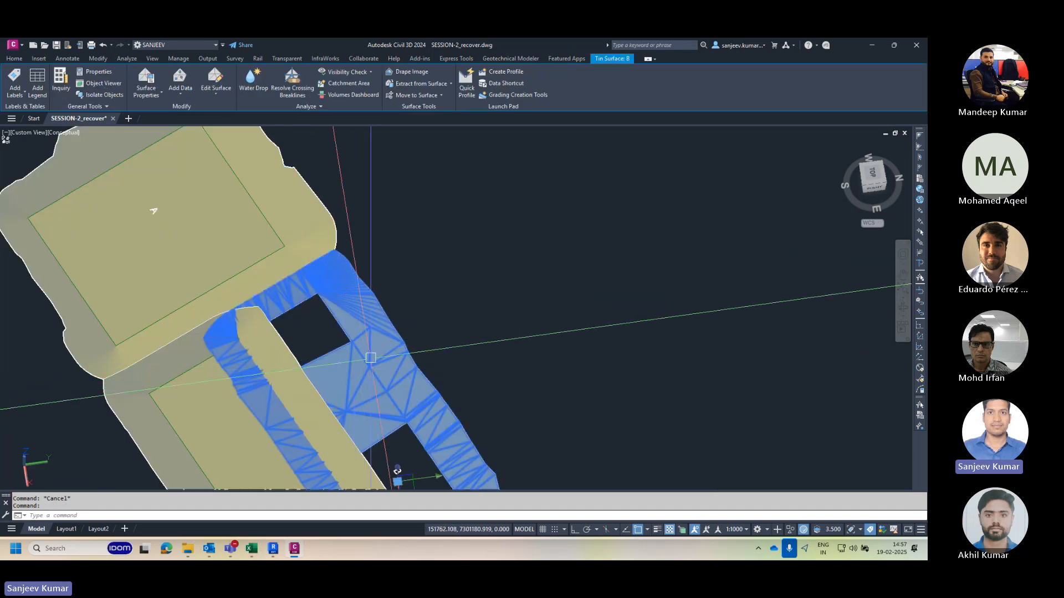
middle_drag(371, 358, 303, 292)
right_click(290, 303)
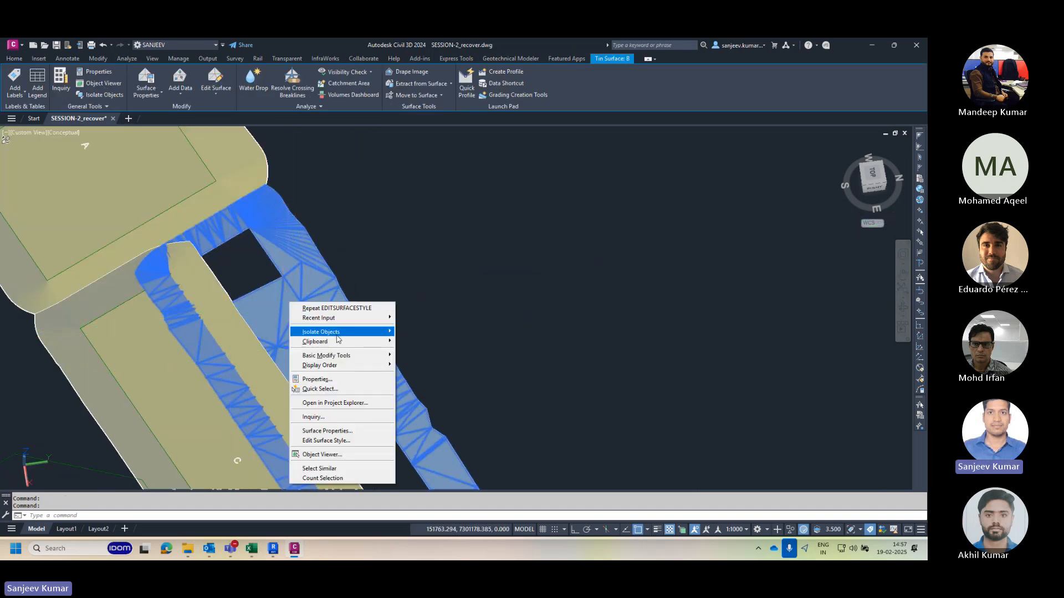
mouse_move(338, 339)
click(422, 331)
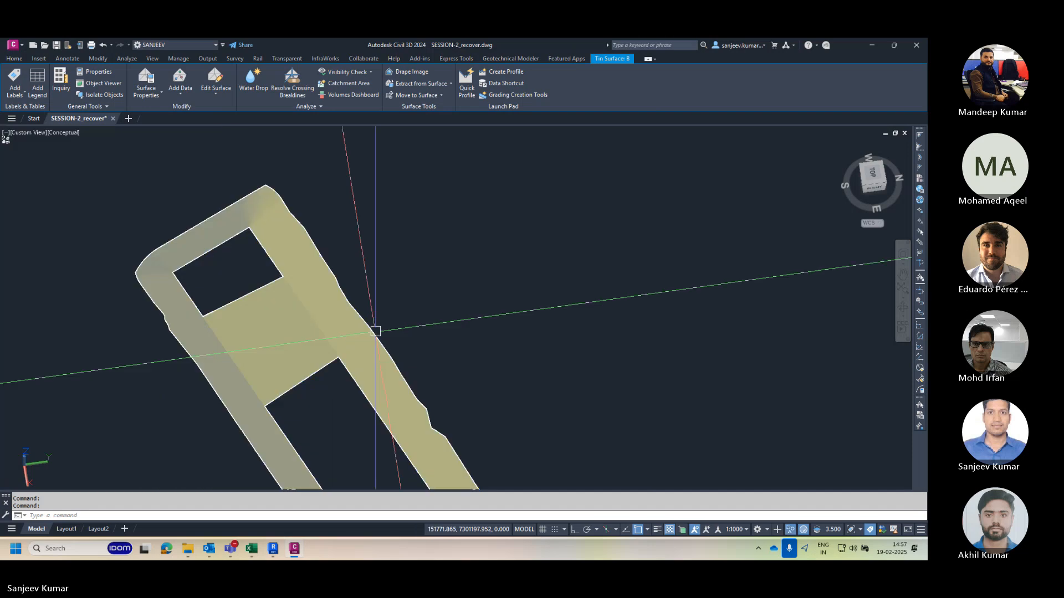
click(307, 384)
key(Escape)
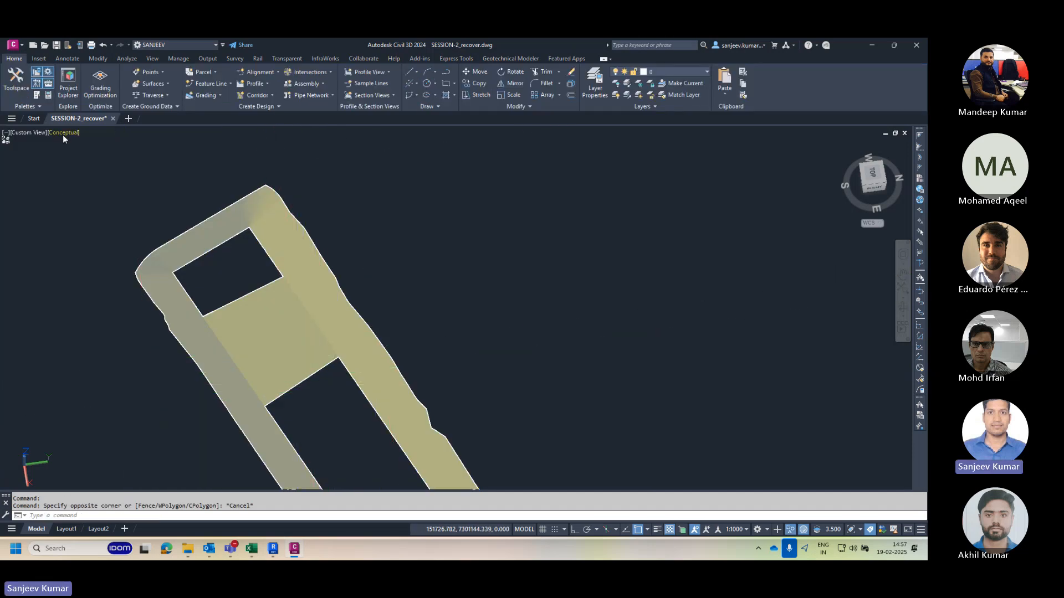
Step: Change the viewport's visual style to 2D Wireframe to work on surface B's triangulation
click(62, 134)
click(97, 173)
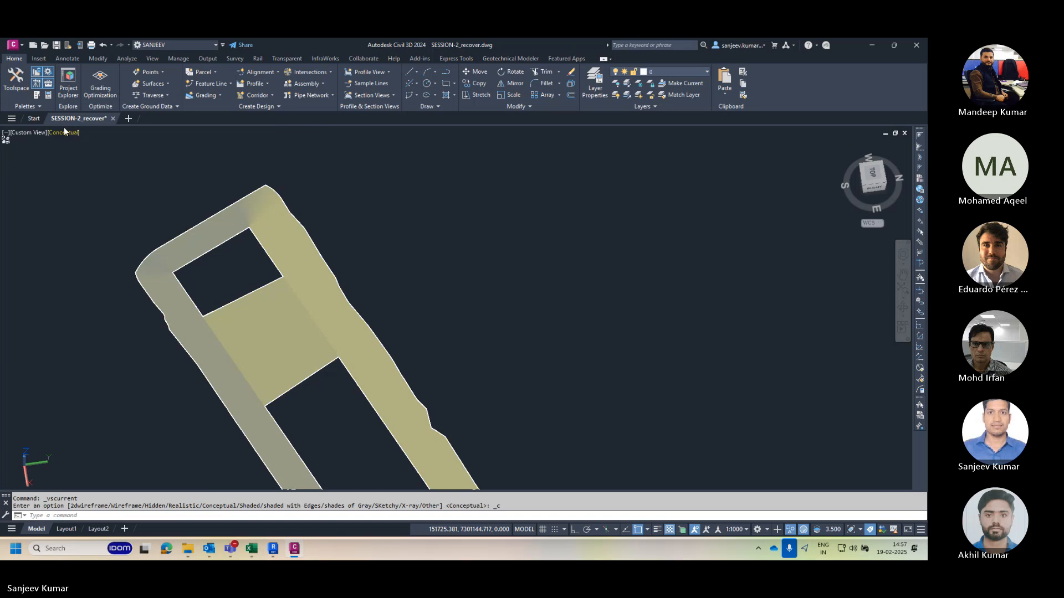
click(64, 132)
click(92, 156)
middle_drag(310, 354, 257, 293)
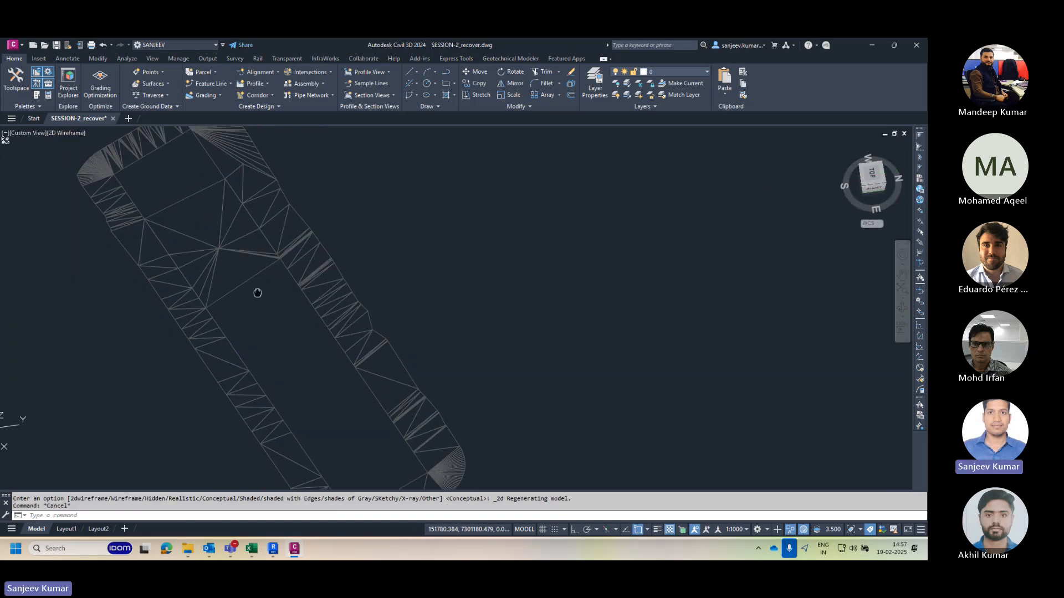
scroll(257, 293, down, 2)
Step: Split the model space into two vertical viewports and clear the selection
click(287, 301)
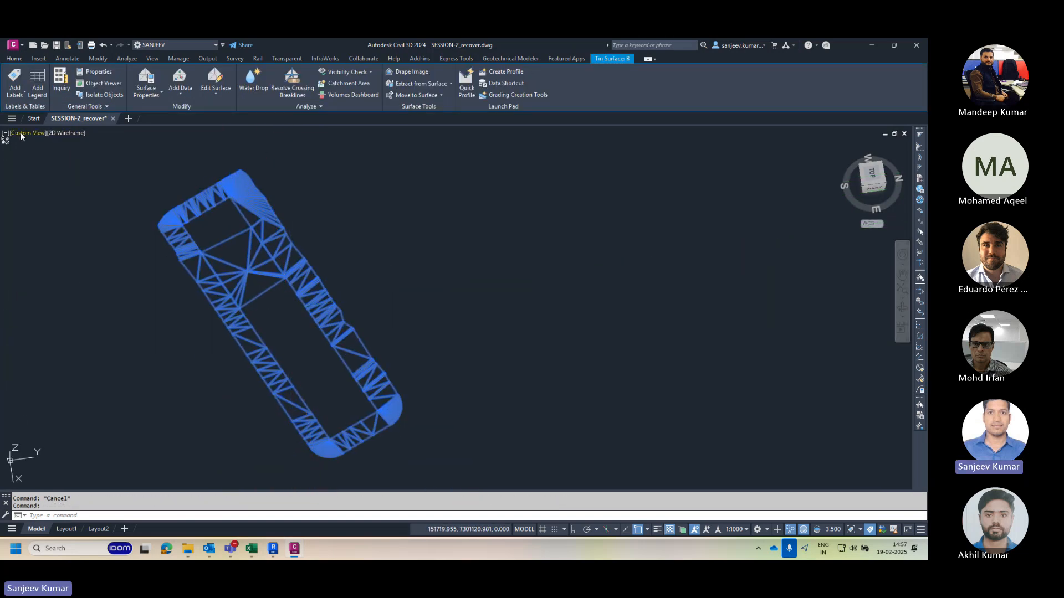
click(5, 134)
mouse_move(78, 153)
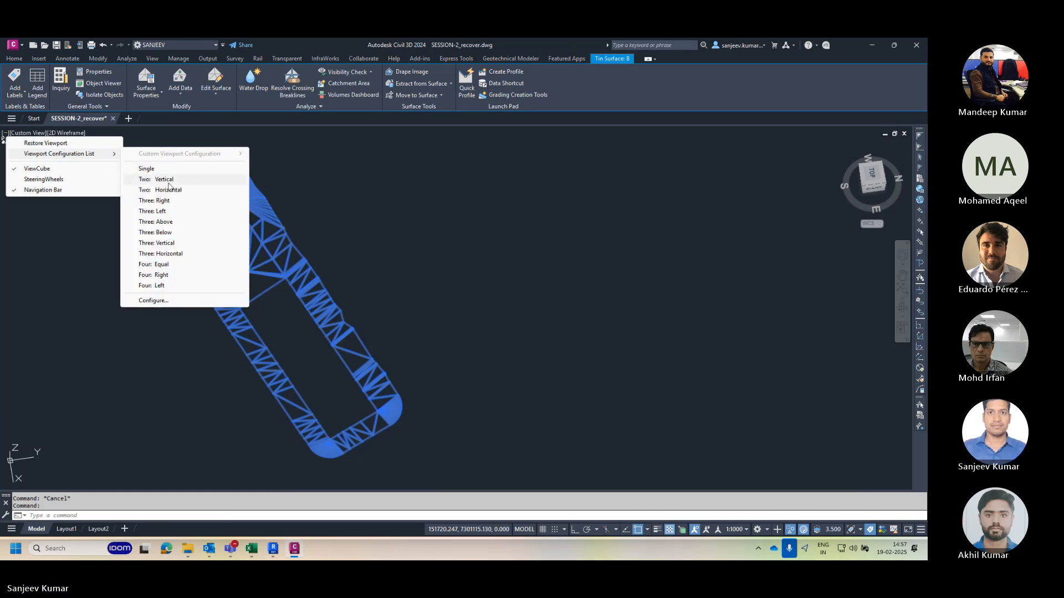
click(169, 182)
click(610, 279)
key(Escape)
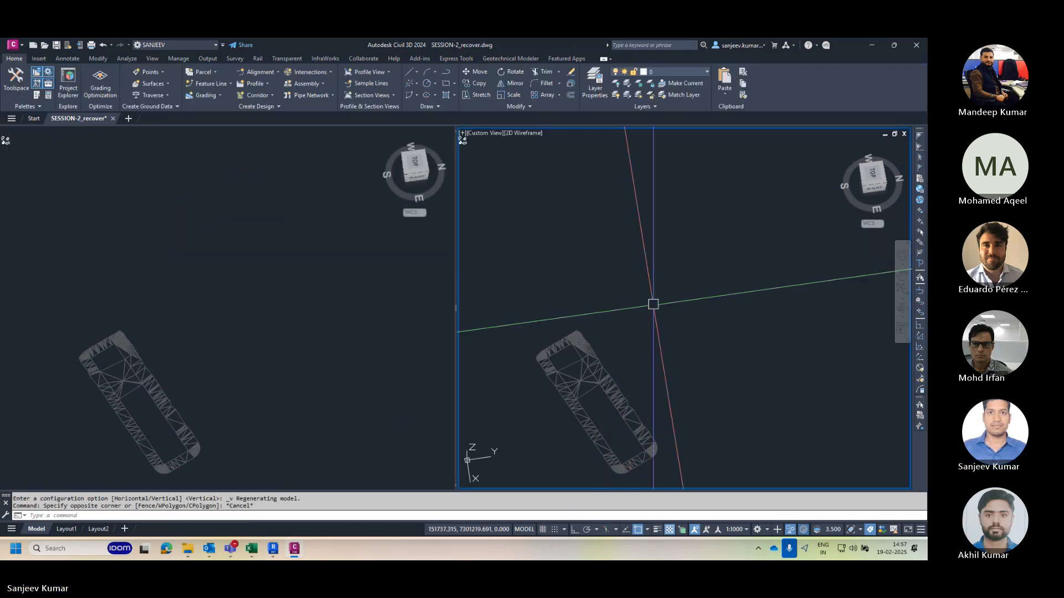
Step: Set the second viewport to the Conceptual visual style and frame surface B in it
click(525, 134)
click(556, 169)
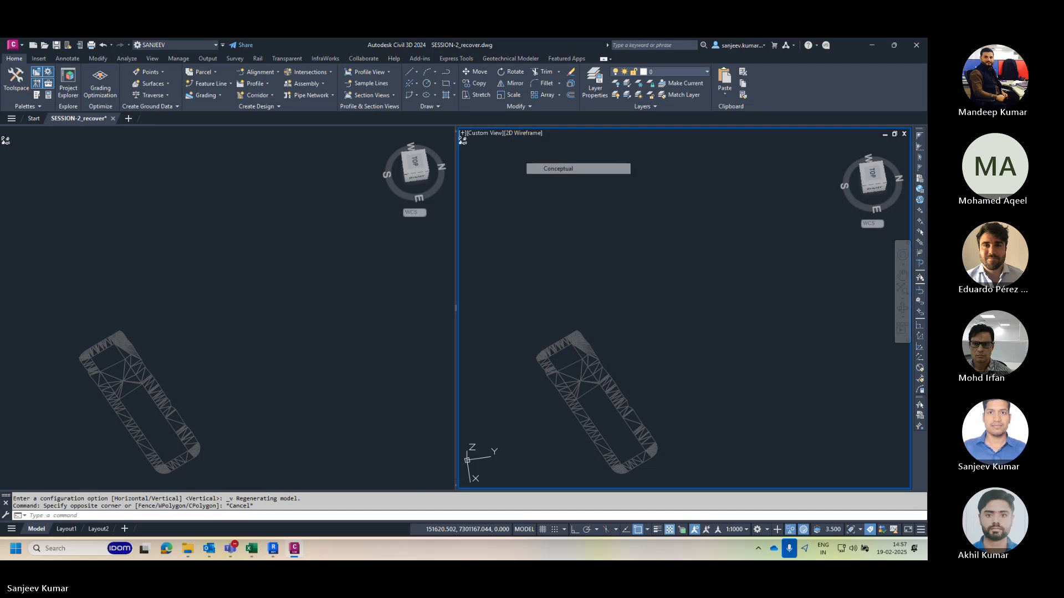
middle_drag(593, 320, 594, 214)
scroll(600, 228, up, 2)
scroll(595, 250, up, 4)
middle_drag(596, 251, 628, 341)
Step: Add a point to surface B inside the smaller floor opening from the wireframe viewport, accepting the elevation of 23
click(107, 351)
scroll(160, 298, up, 8)
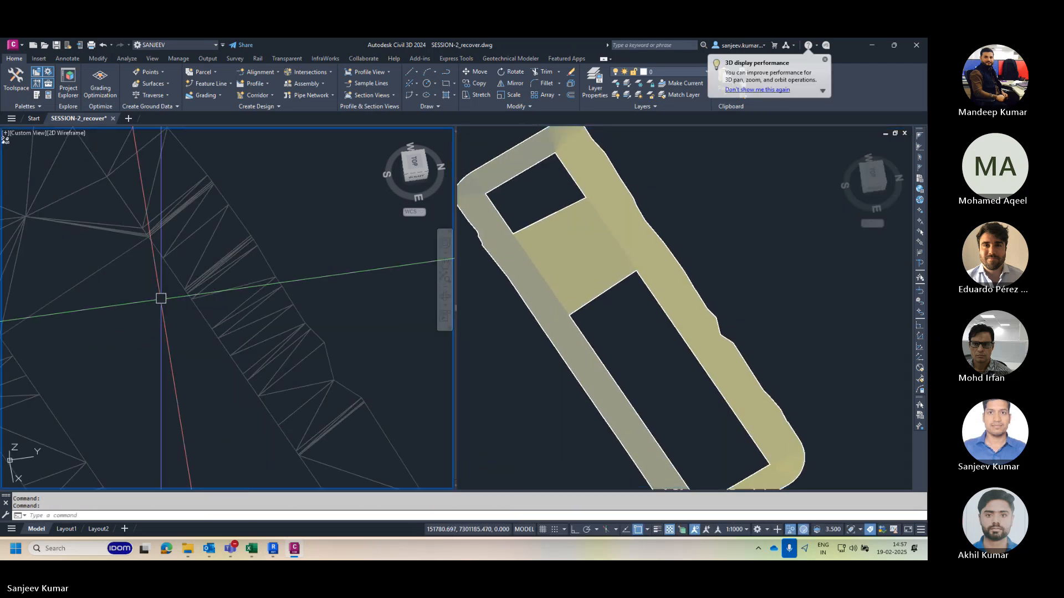
scroll(160, 299, down, 5)
click(197, 261)
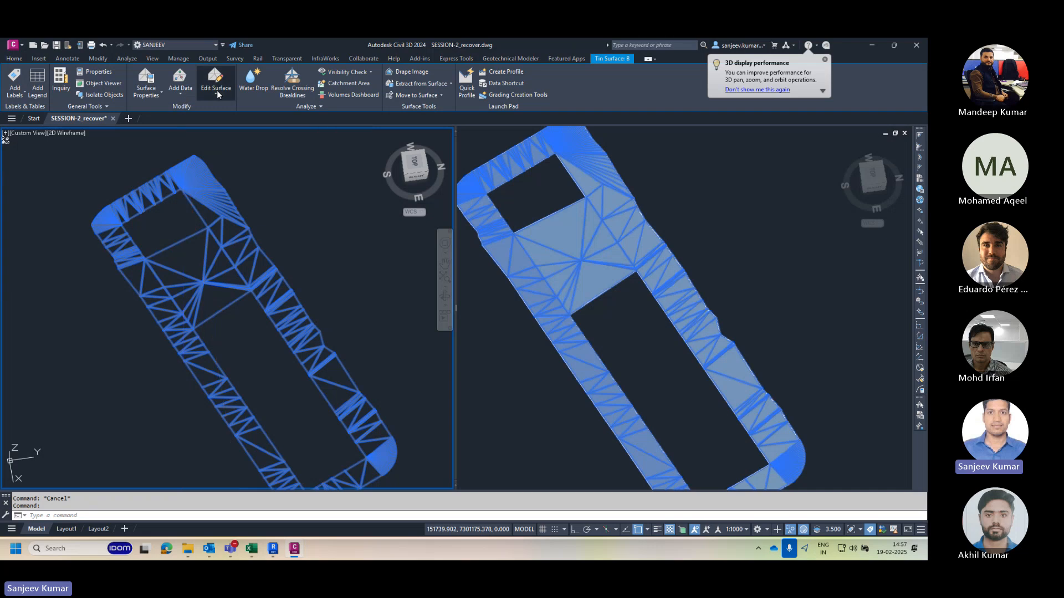
click(217, 91)
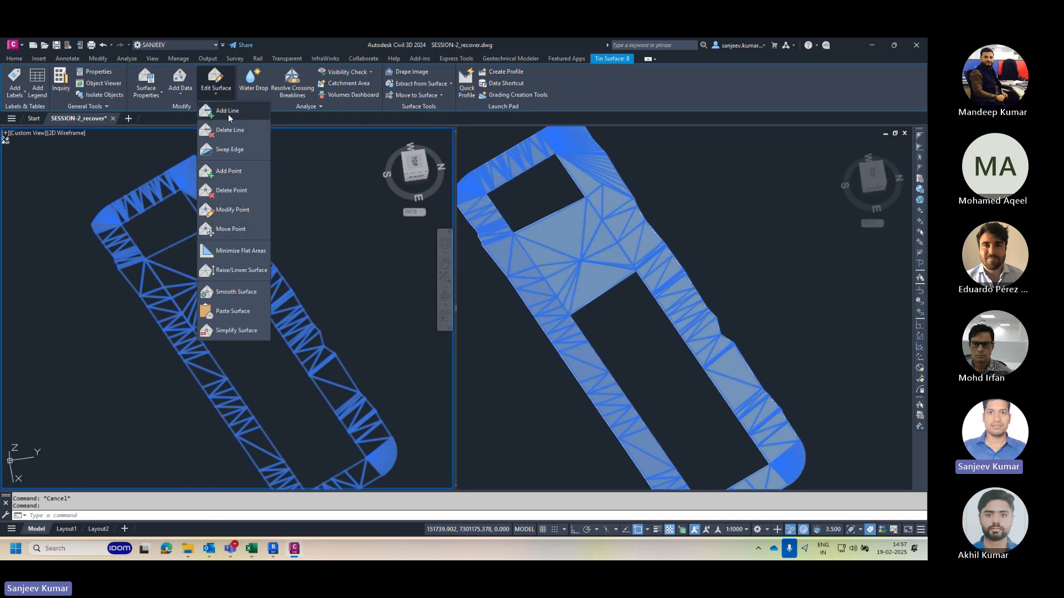
click(228, 171)
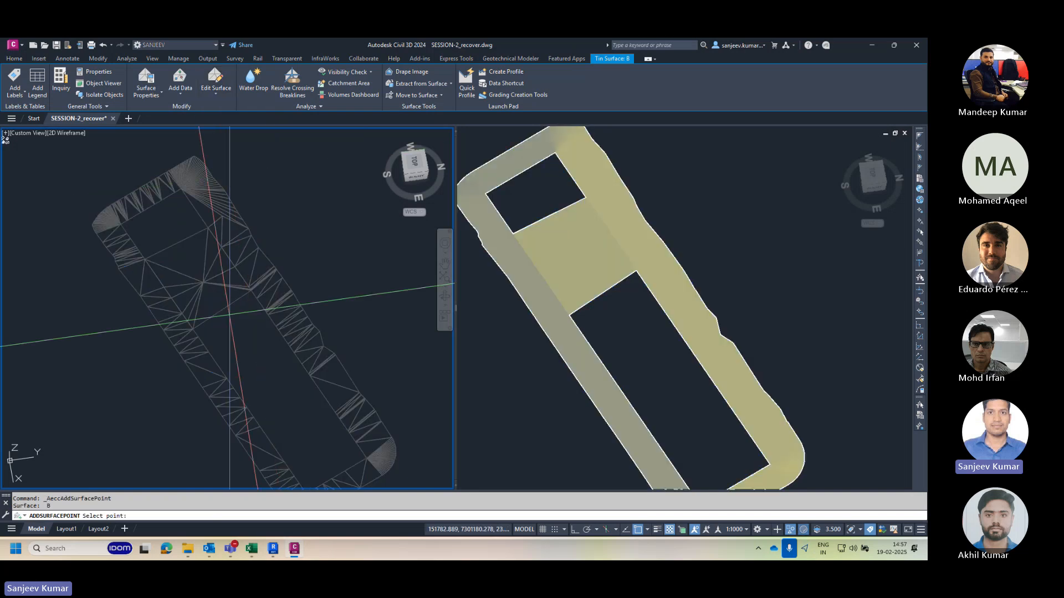
click(176, 245)
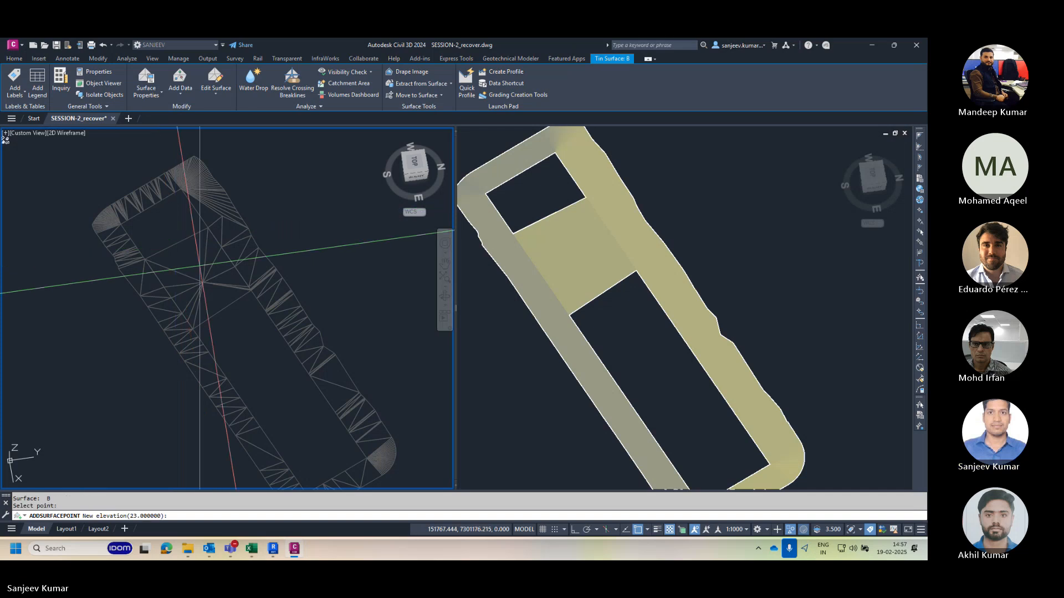
key(Return)
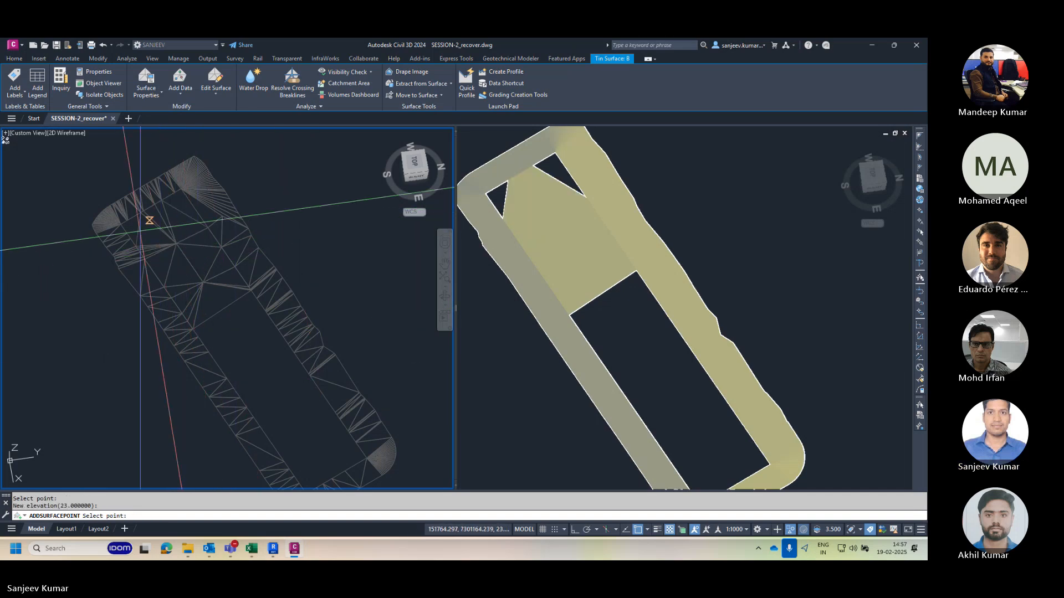
Step: Add a surface point midway between two vertices on the smaller opening's short edge using Mid Between 2 Points, accepting elevation 23
scroll(126, 220, up, 5)
scroll(130, 217, up, 5)
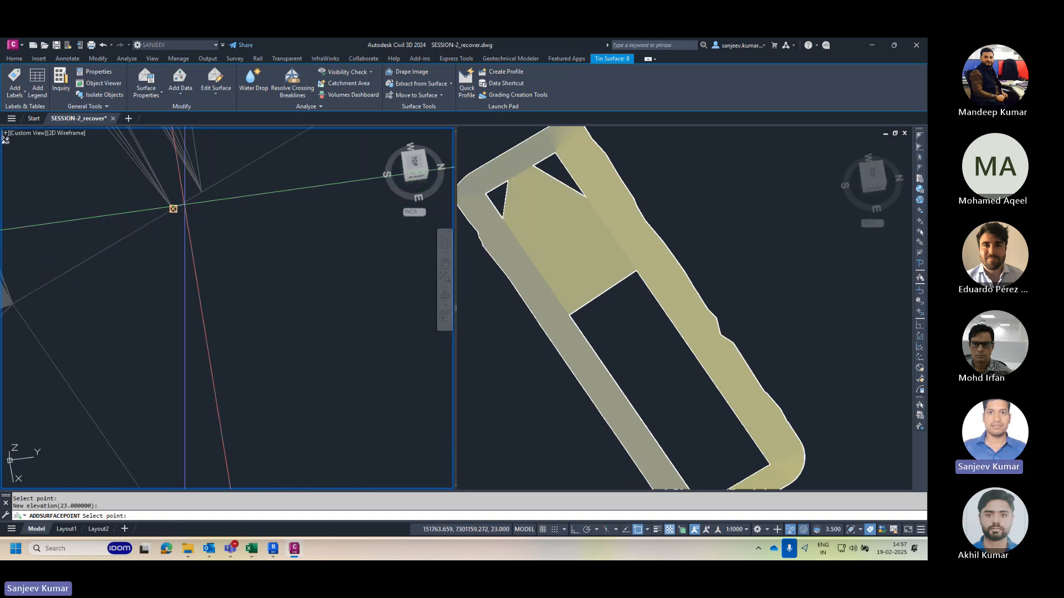
middle_drag(218, 225, 161, 228)
shift+right_click(196, 244)
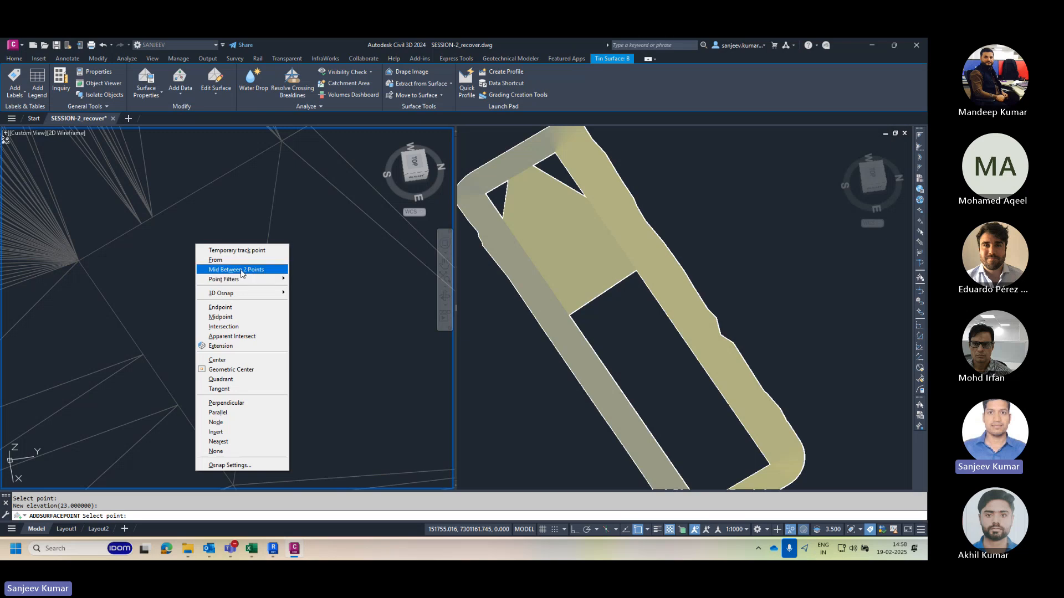
key(Escape)
shift+right_click(191, 247)
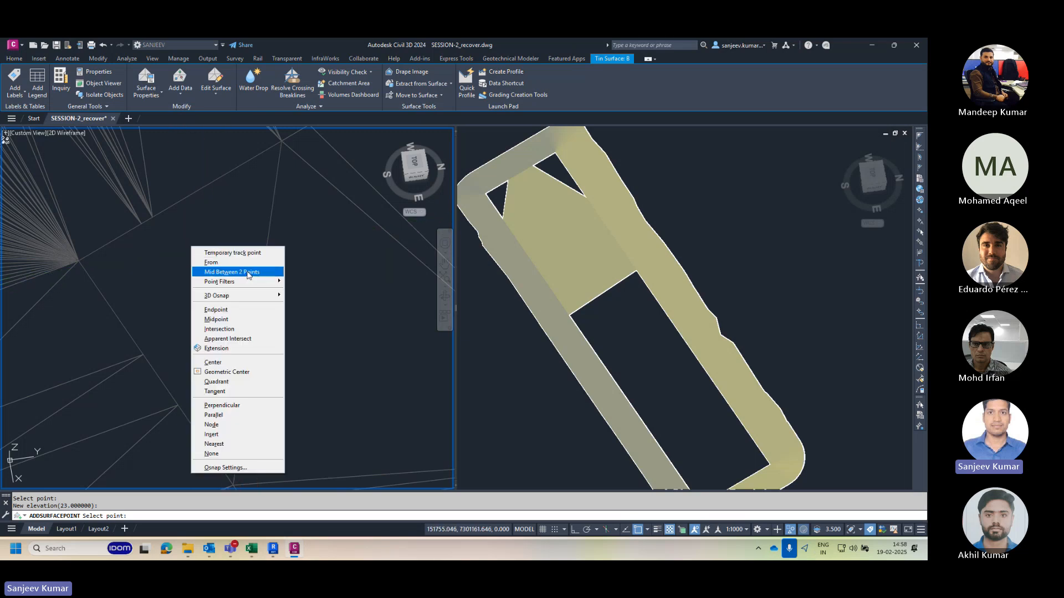
click(246, 272)
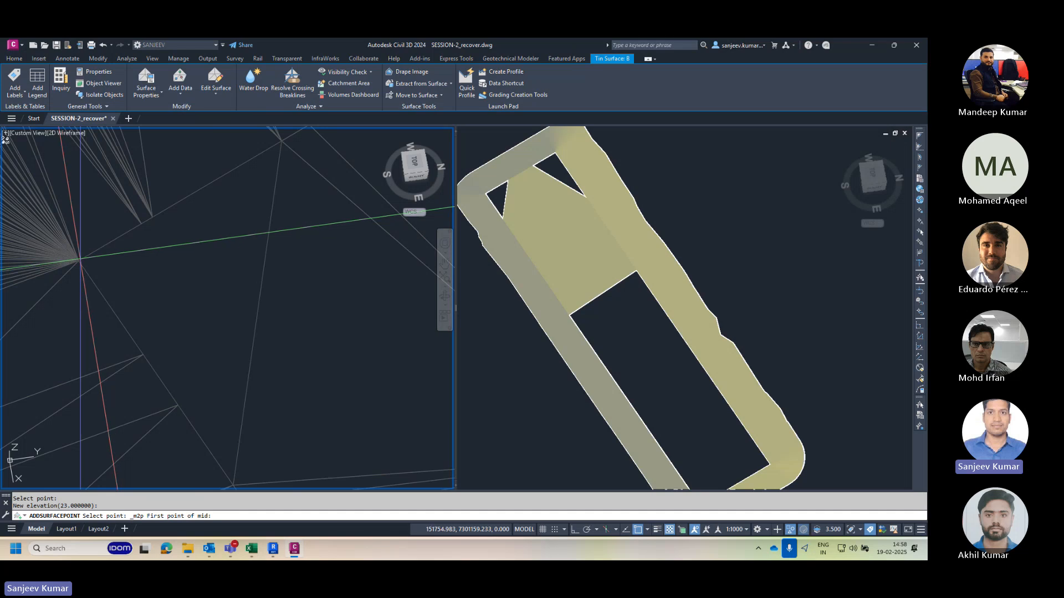
click(153, 218)
click(280, 141)
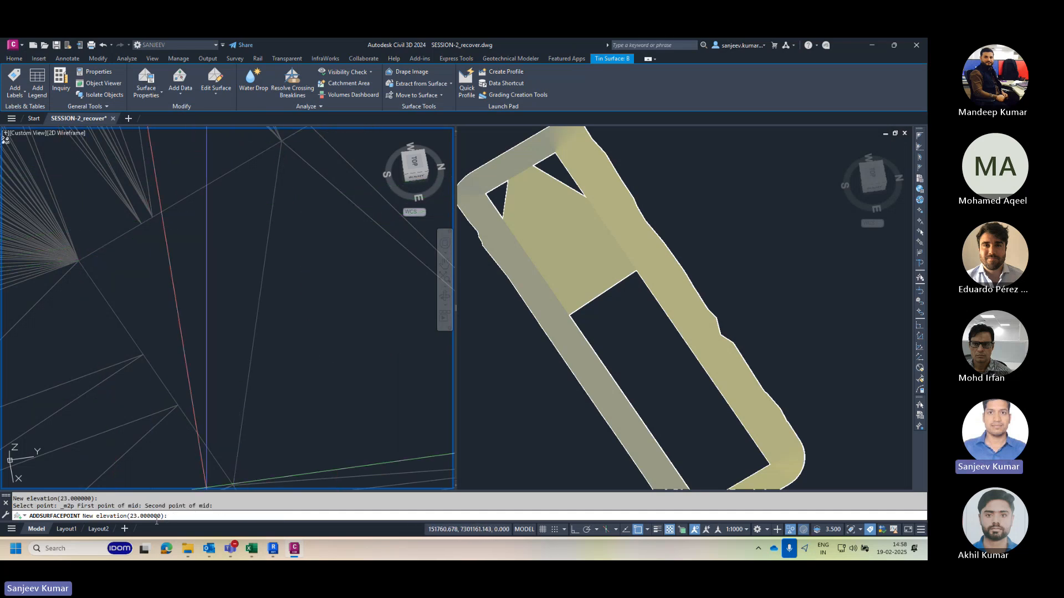
key(Return)
Step: Add further points to surface B around the corner of the smaller opening, accepting the elevation of 23 for each
middle_drag(136, 280, 169, 290)
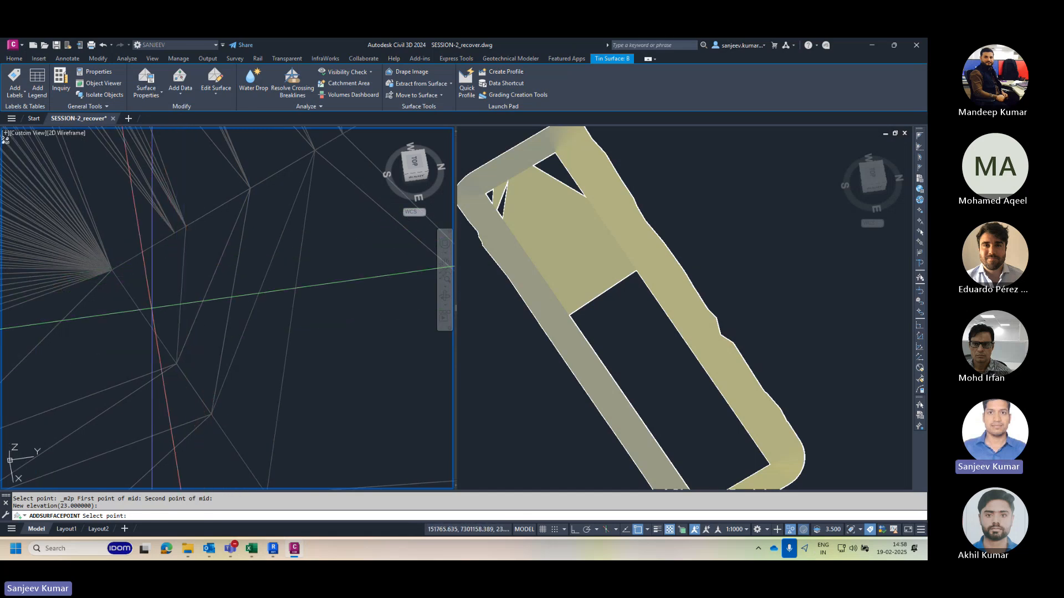
click(169, 298)
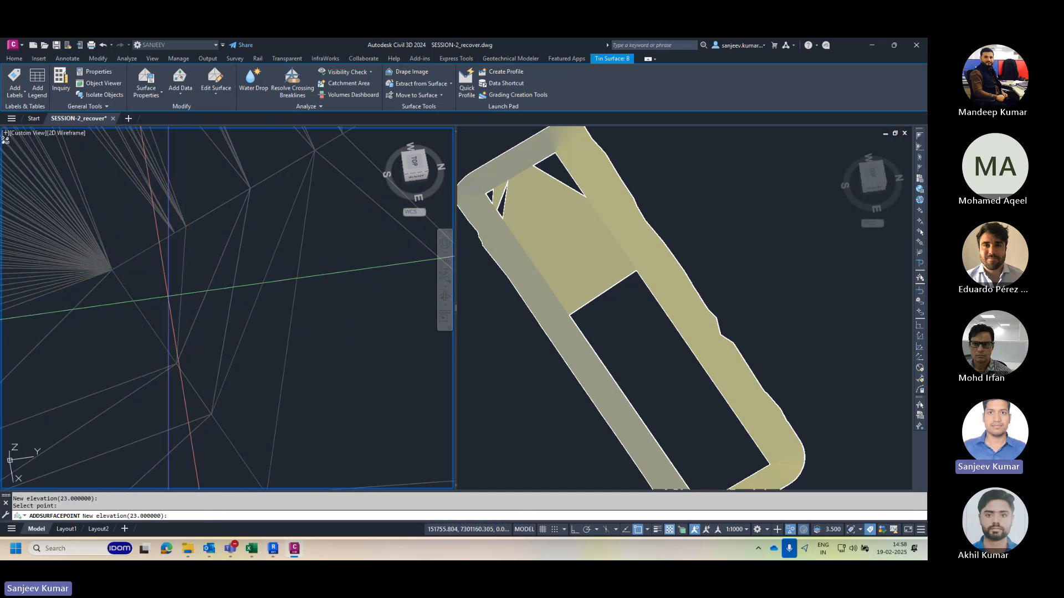
key(Return)
middle_drag(153, 266, 185, 315)
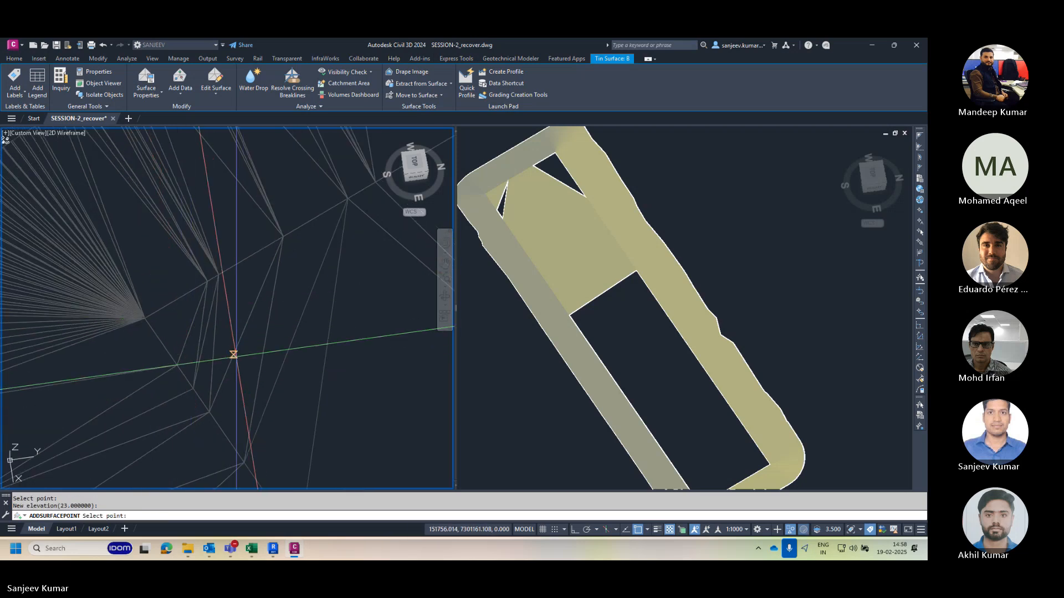
scroll(202, 399, up, 4)
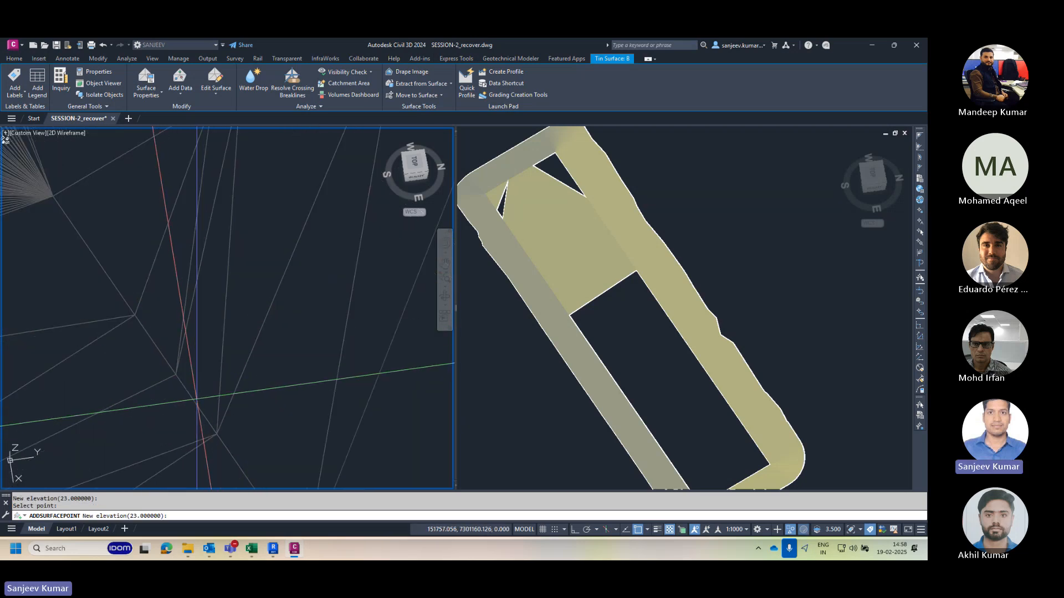
key(Return)
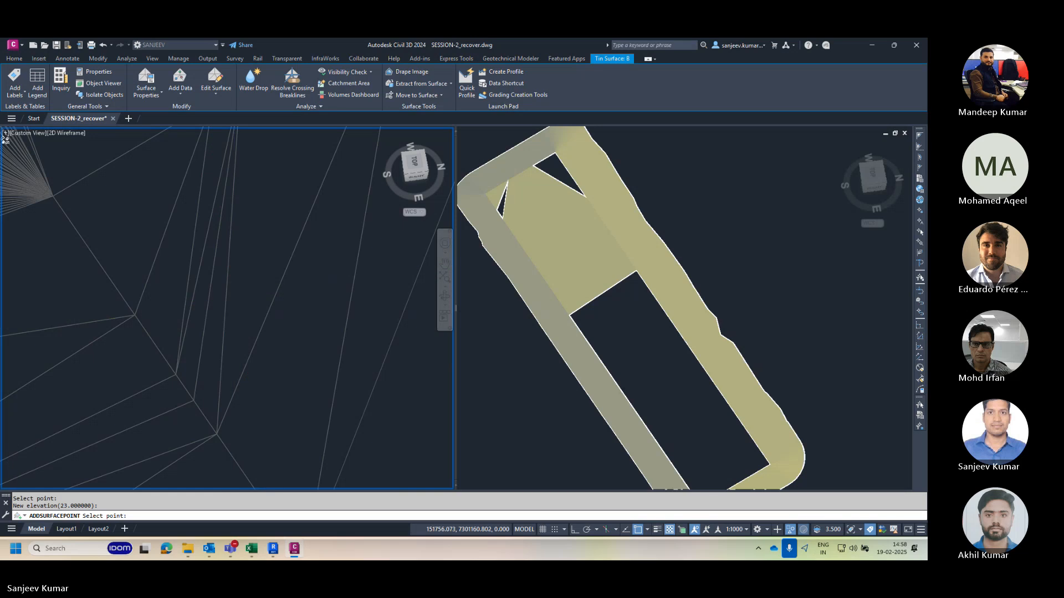
scroll(256, 280, down, 3)
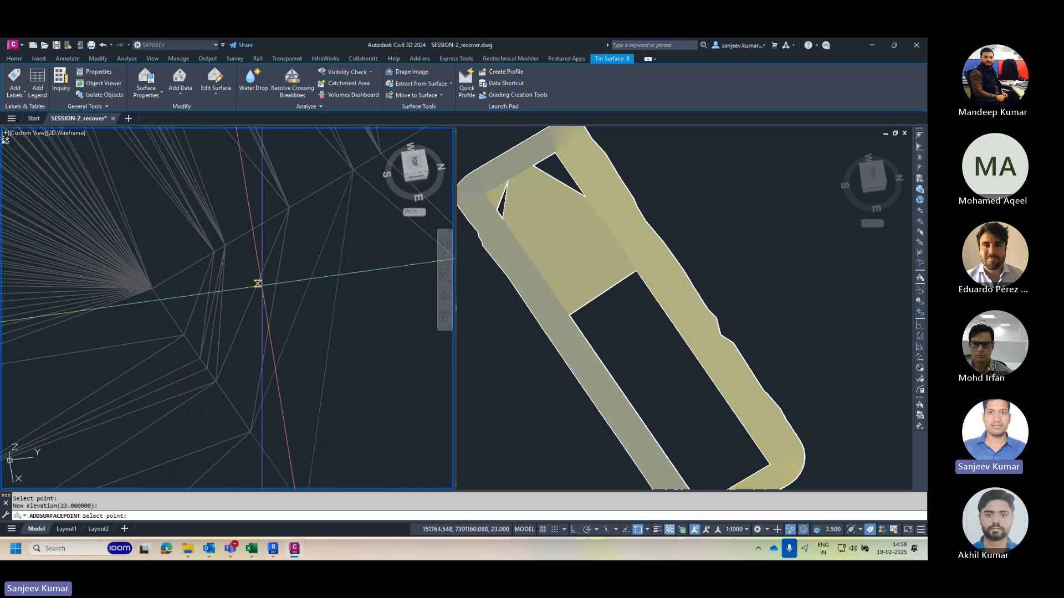
scroll(205, 321, up, 4)
click(204, 322)
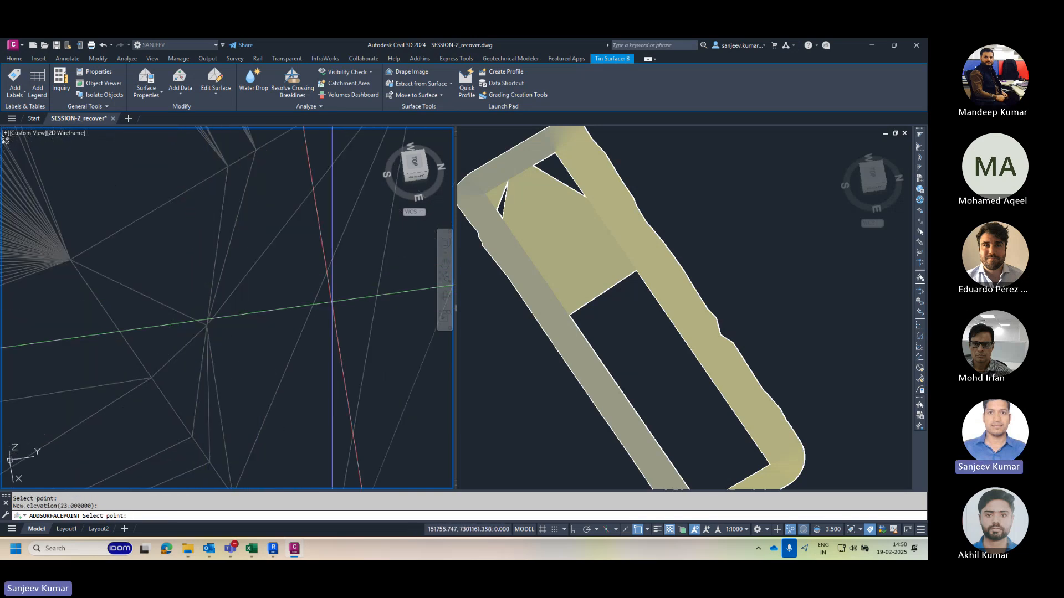
scroll(254, 280, down, 3)
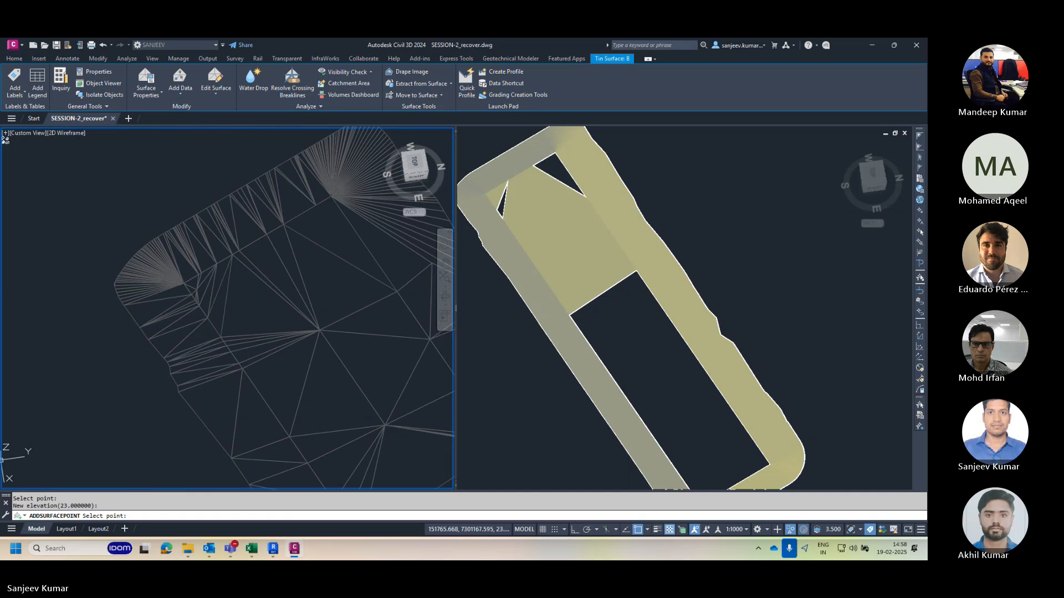
Step: Add points to surface B at the remaining slivers of the smaller floor opening, accepting the elevation of 23
scroll(226, 273, up, 4)
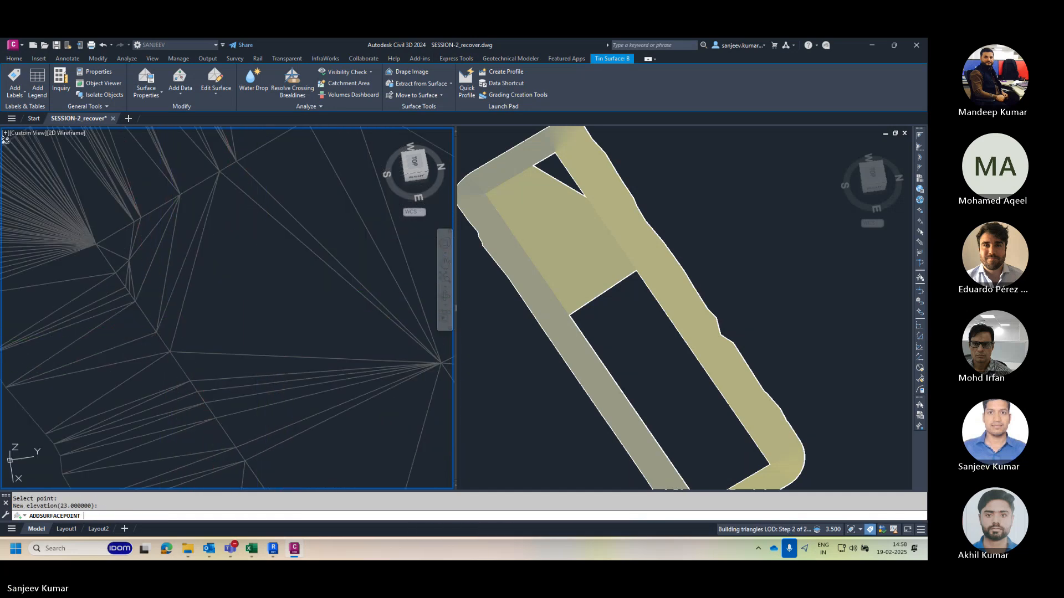
key(Return)
middle_drag(397, 131, 166, 344)
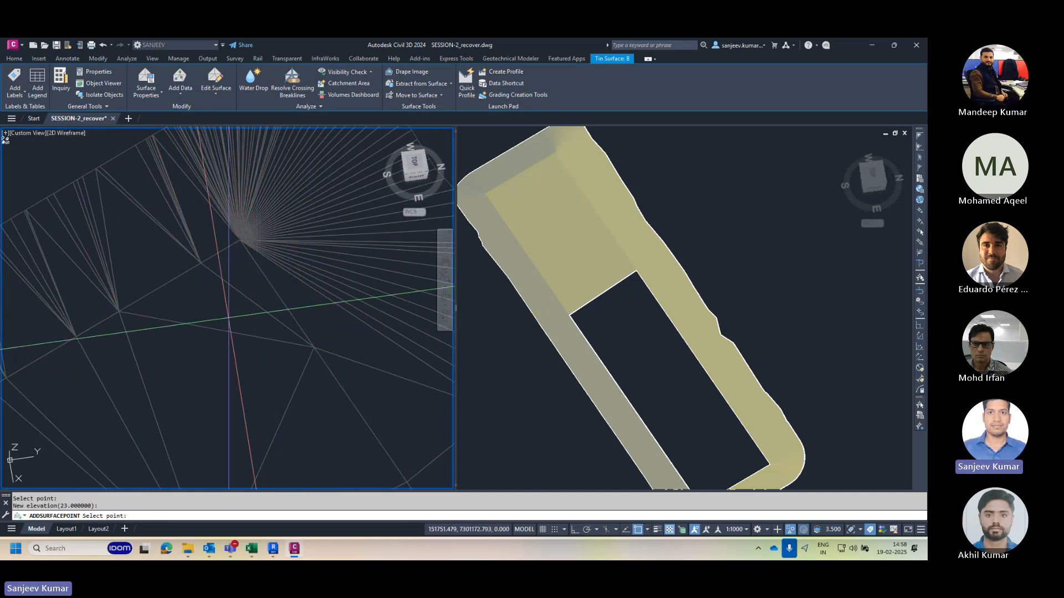
Step: Add points to surface B across the larger floor opening and beside its far end, accepting the elevation of 23 for each
scroll(228, 317, down, 5)
middle_drag(281, 349, 225, 269)
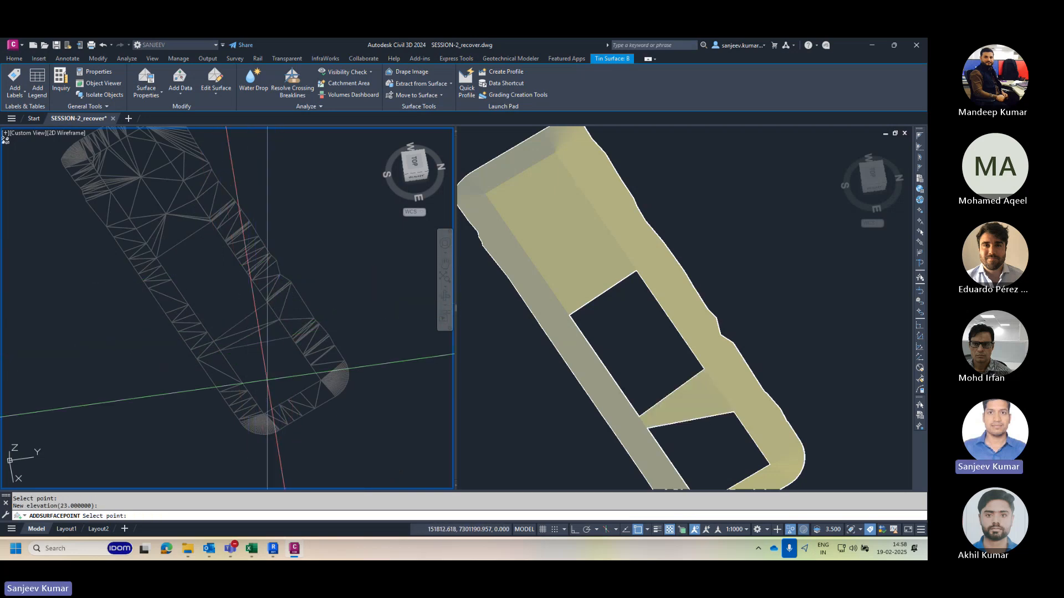
click(231, 368)
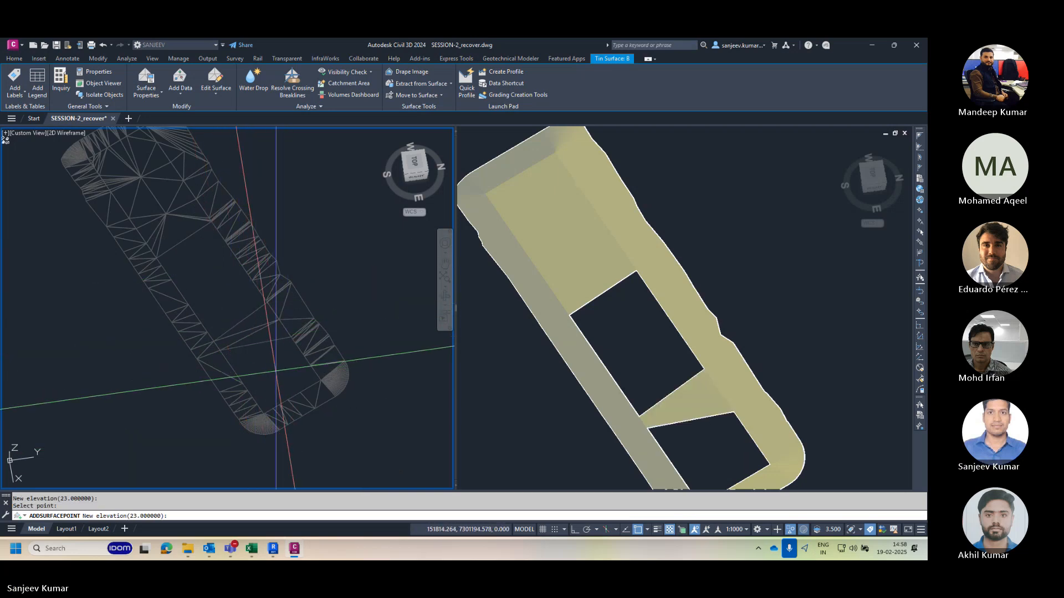
key(Return)
scroll(337, 385, up, 3)
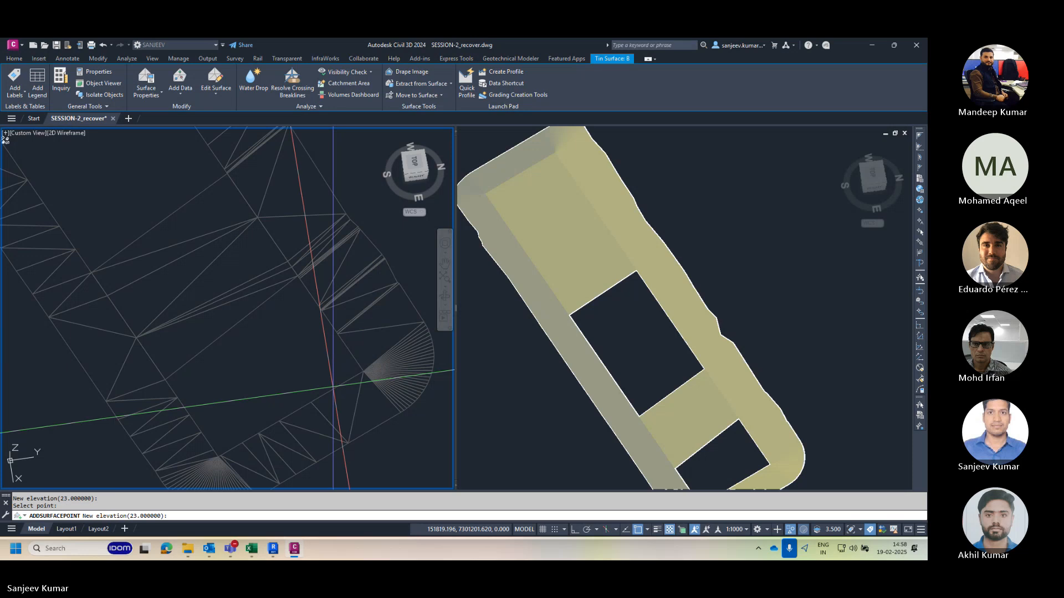
key(Return)
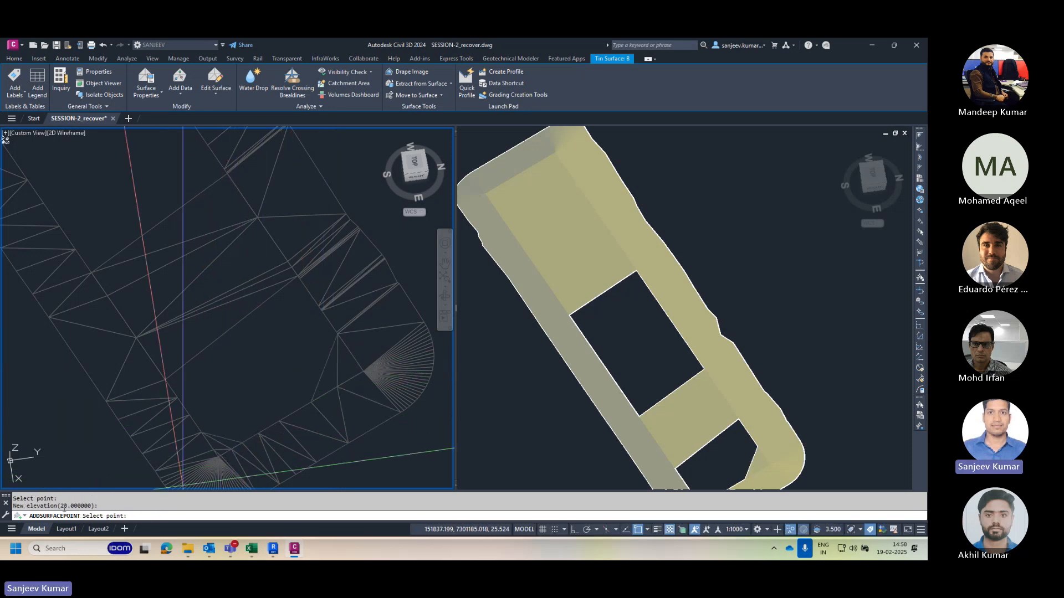
Step: Add surface points along the short edge at the far end of surface B's floor, accepting the elevation of 23
scroll(328, 315, up, 2)
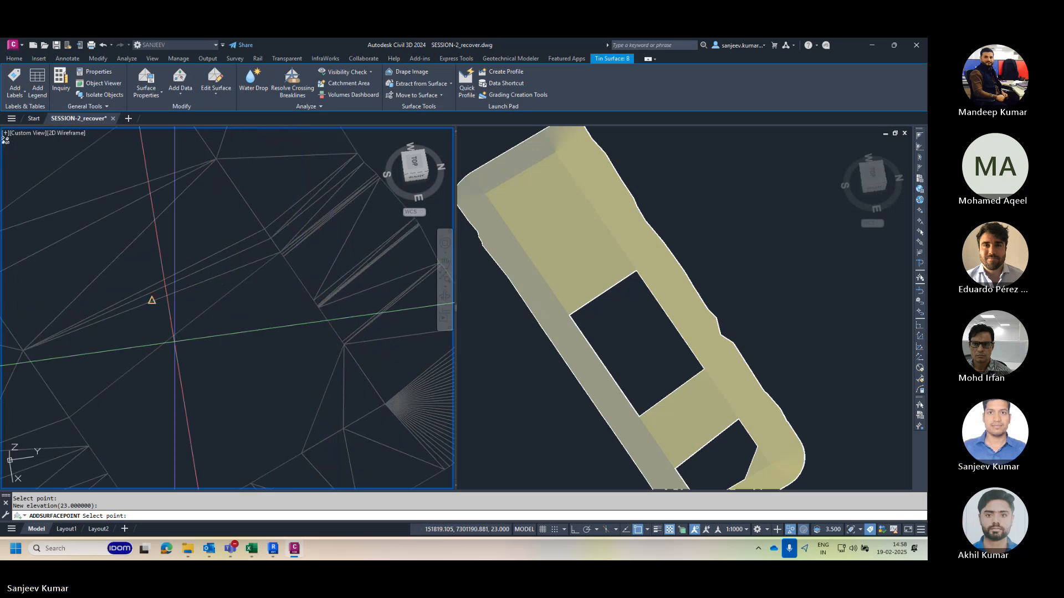
scroll(203, 321, down, 2)
scroll(133, 412, up, 2)
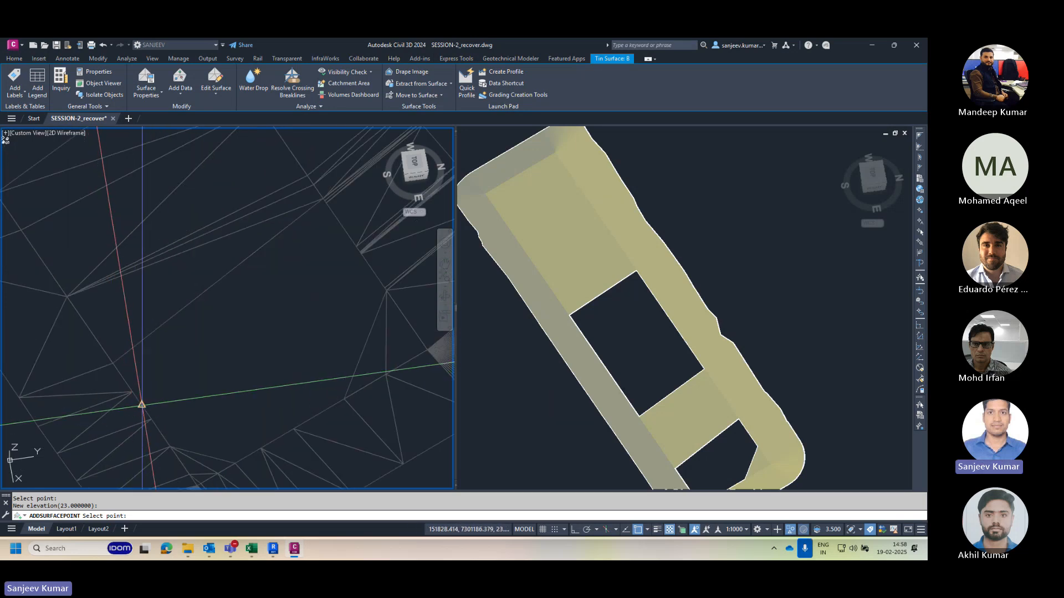
click(142, 407)
key(Return)
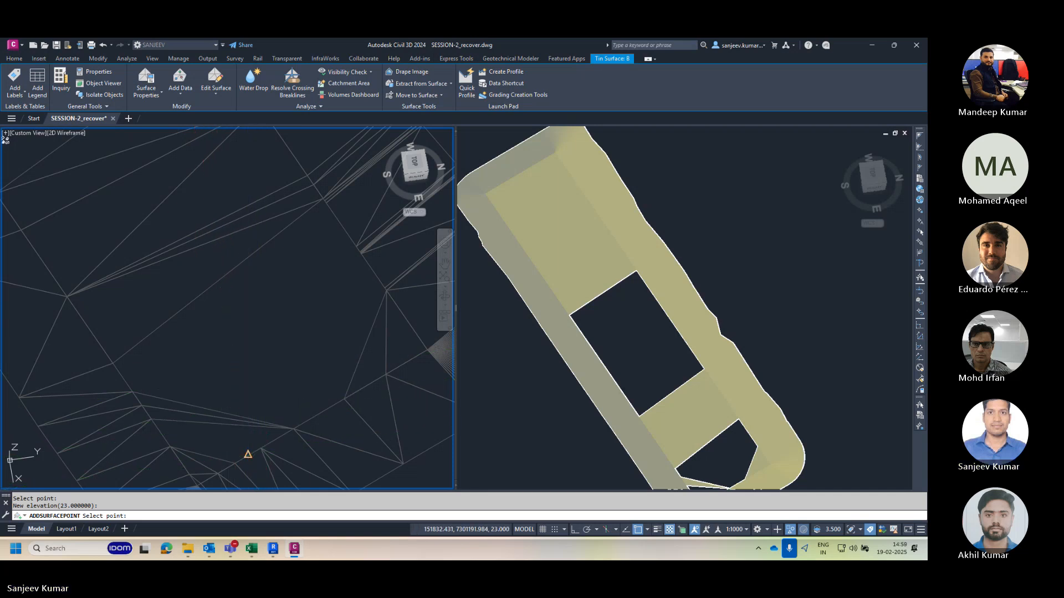
scroll(262, 460, down, 2)
middle_drag(290, 384, 299, 325)
scroll(279, 385, up, 2)
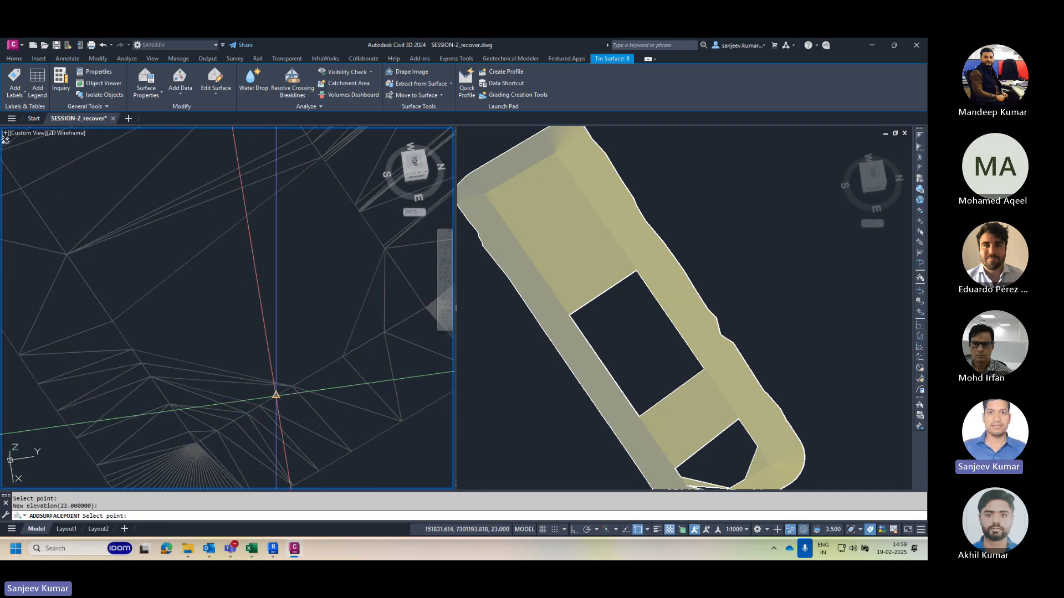
Step: Fill the middle floor opening of surface B with additional points from the wireframe viewport, accepting the elevation of 23
scroll(361, 341, down, 4)
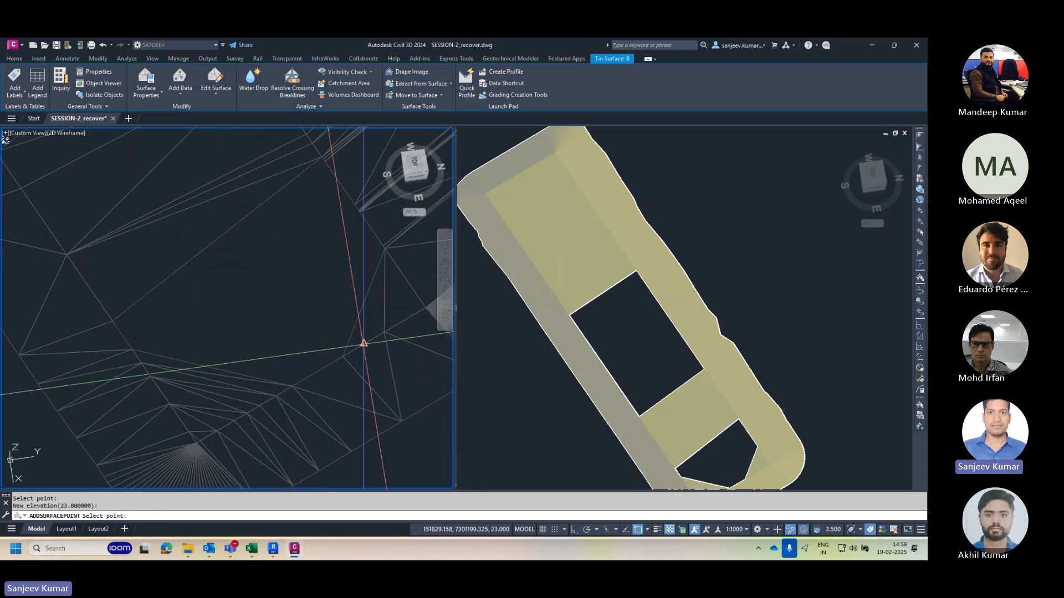
click(718, 293)
scroll(702, 308, down, 3)
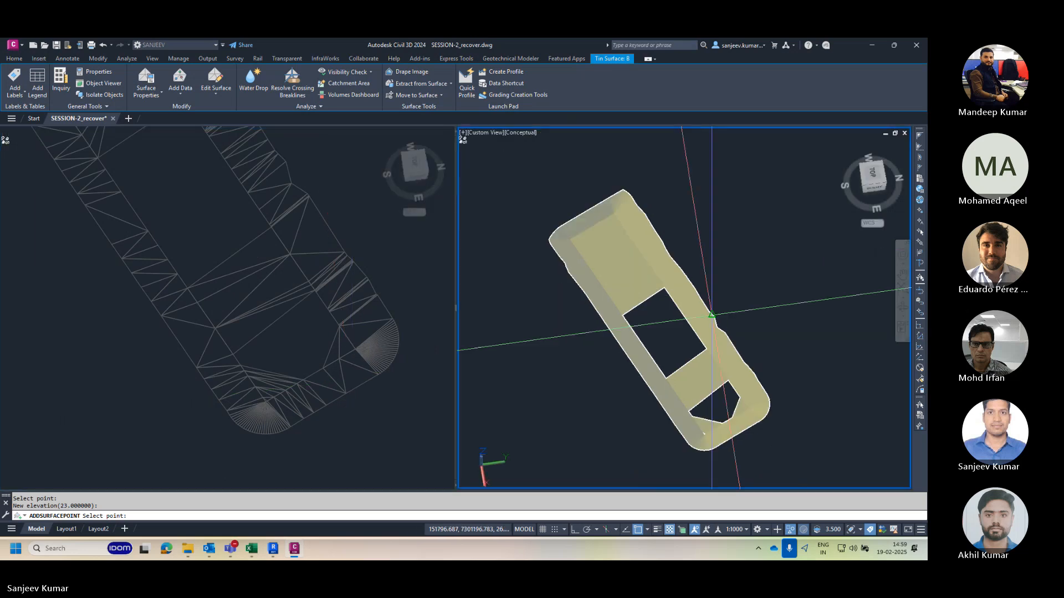
click(217, 271)
click(224, 272)
scroll(236, 271, up, 5)
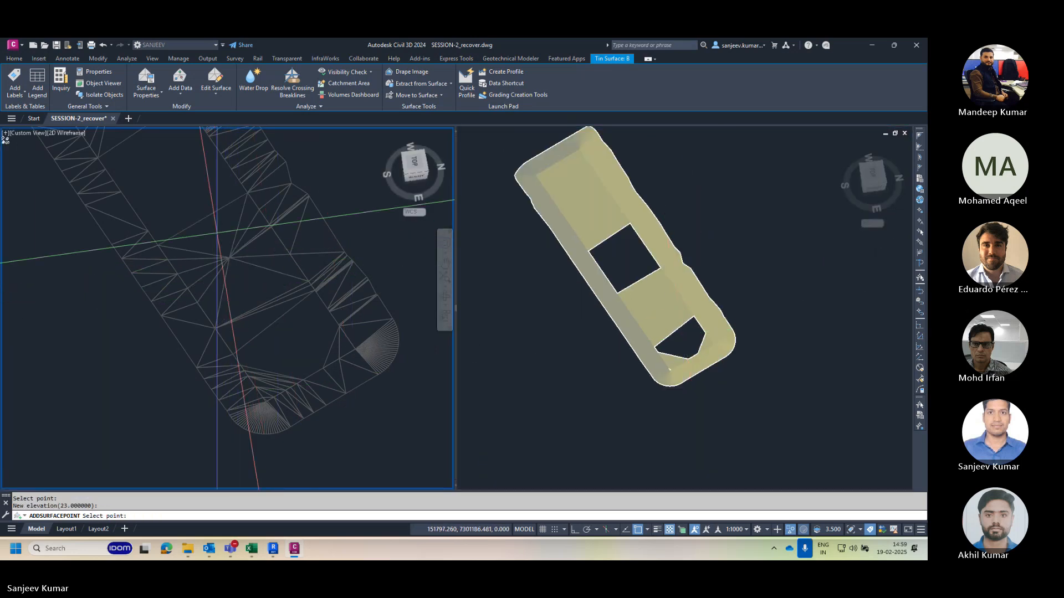
key(Return)
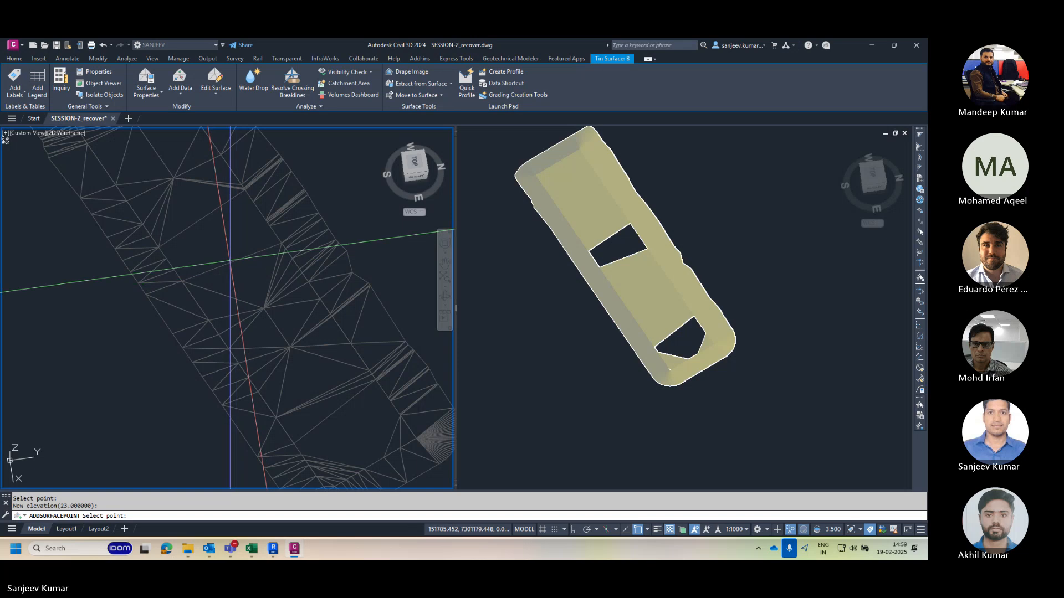
click(232, 262)
key(Return)
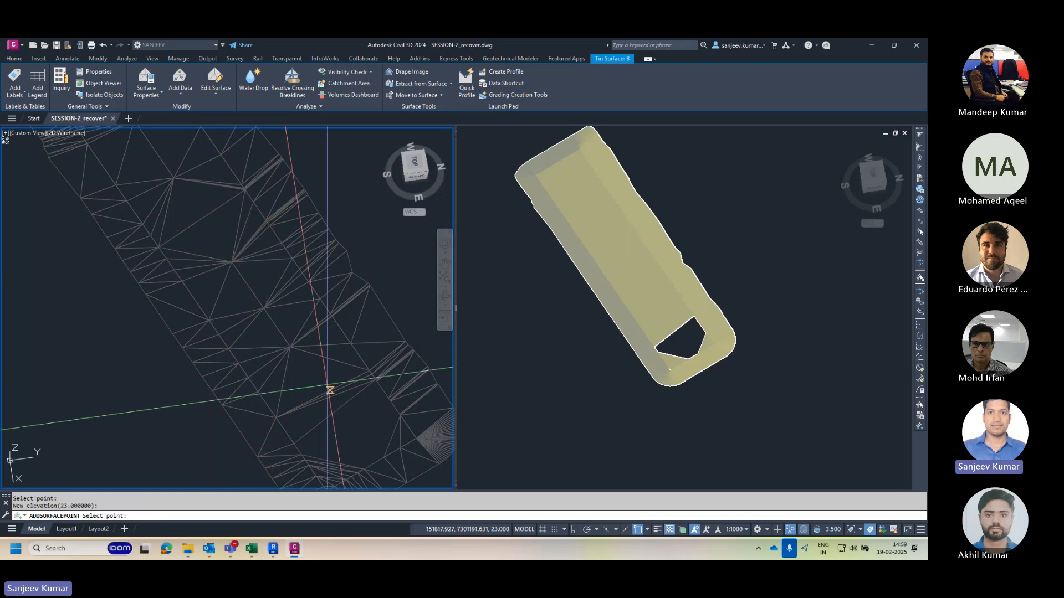
Step: Fill the last large opening at surface B's far end with points at elevation 23, and finish adding points
scroll(278, 338, down, 4)
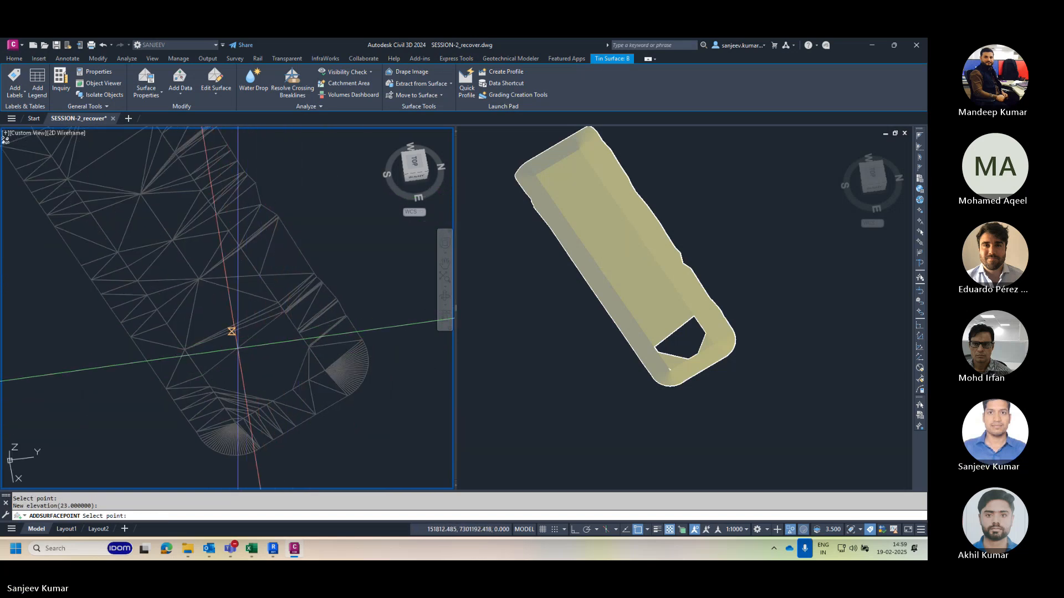
click(282, 394)
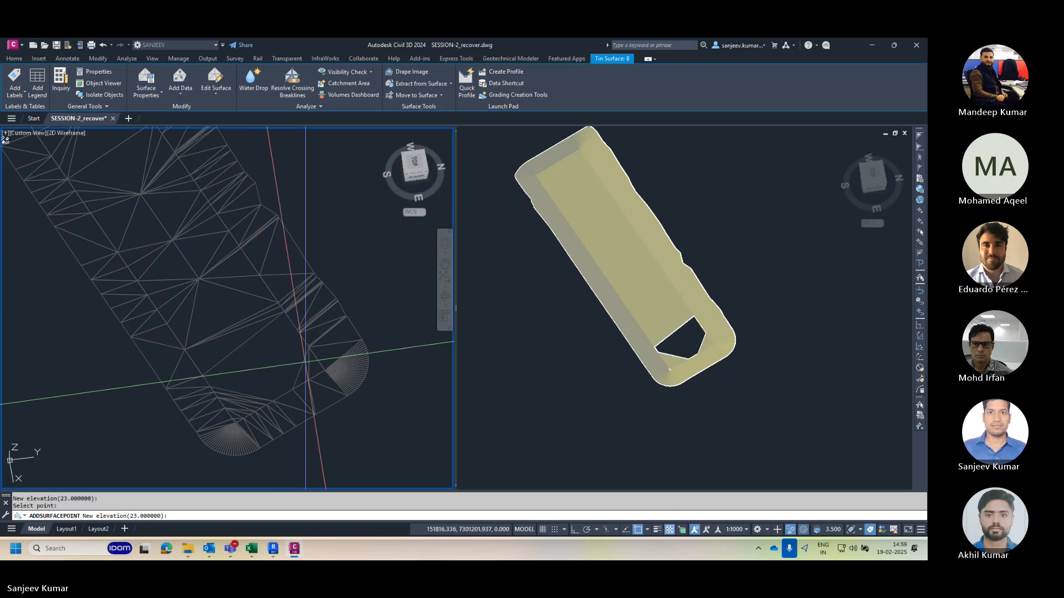
key(Return)
click(254, 357)
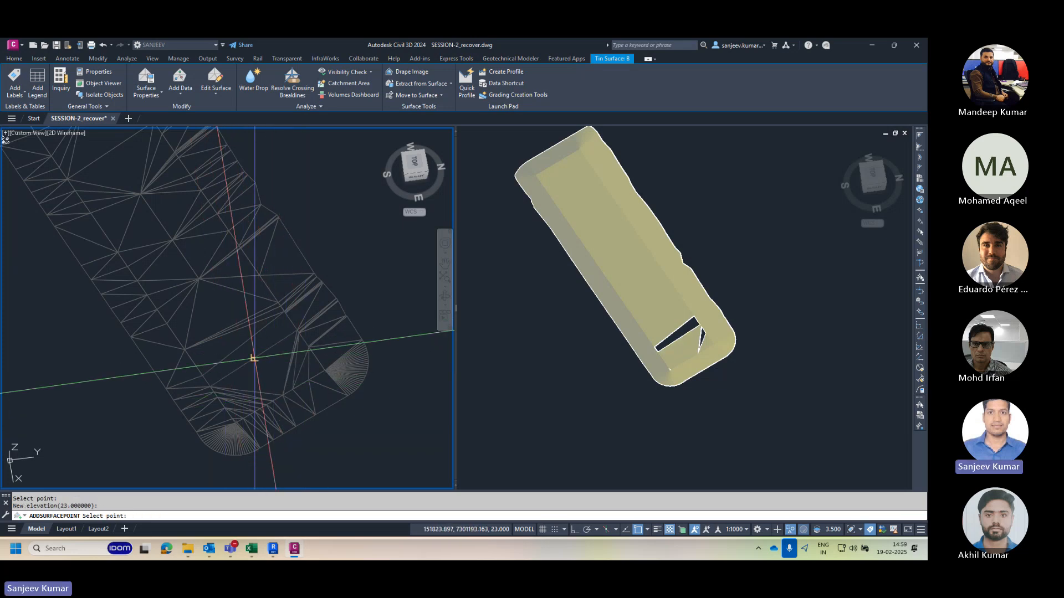
key(Return)
key(Escape)
key(Escape)
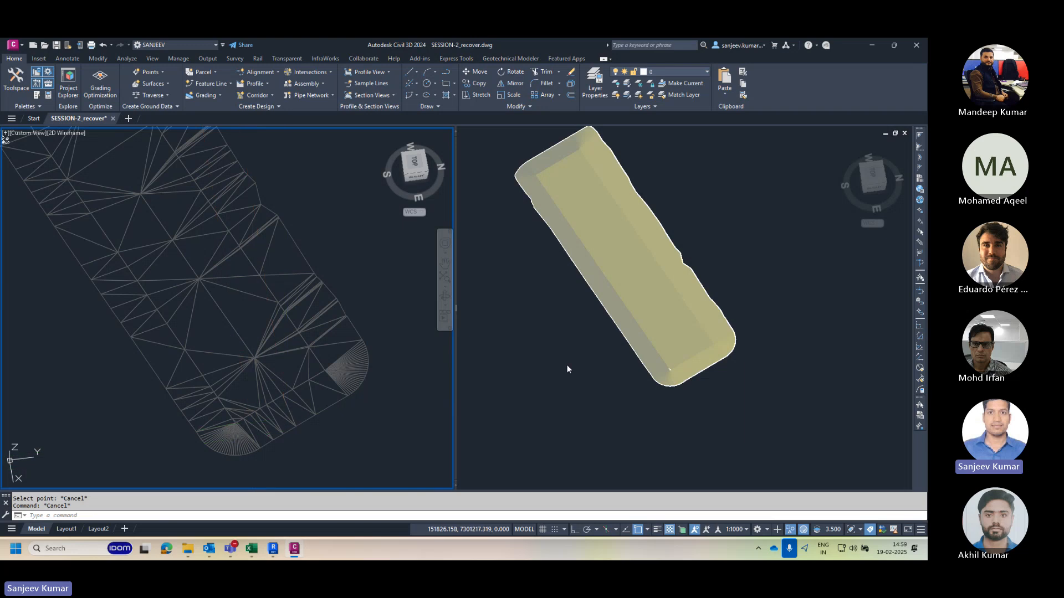
Step: Close the tiny gap beside surface B's rounded corner by adding a surface point there, accepting the offered elevation
click(641, 368)
scroll(641, 354, up, 6)
click(231, 399)
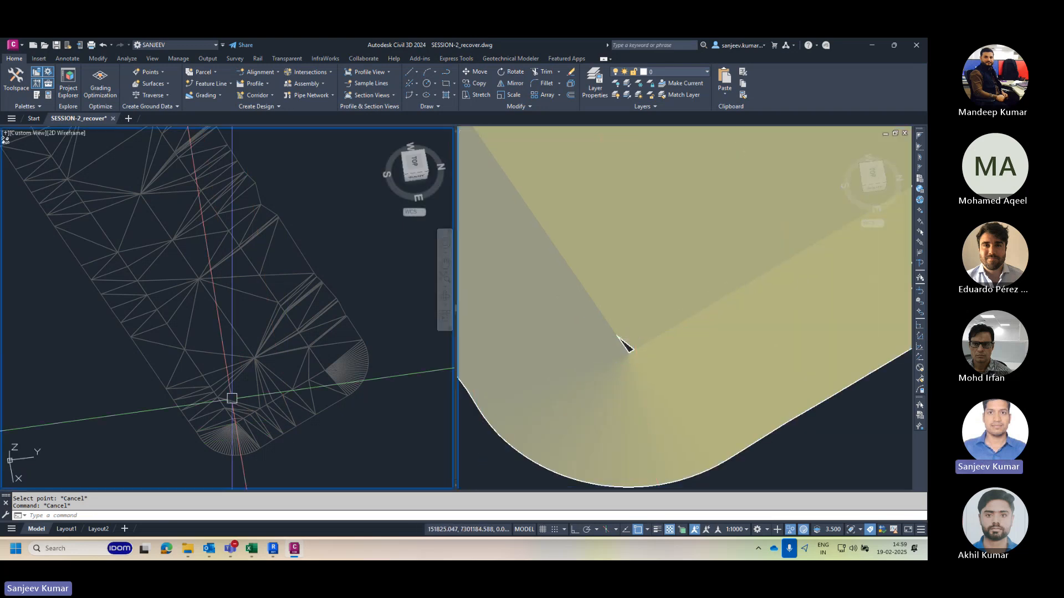
scroll(238, 420, up, 6)
middle_drag(150, 361, 163, 366)
click(176, 368)
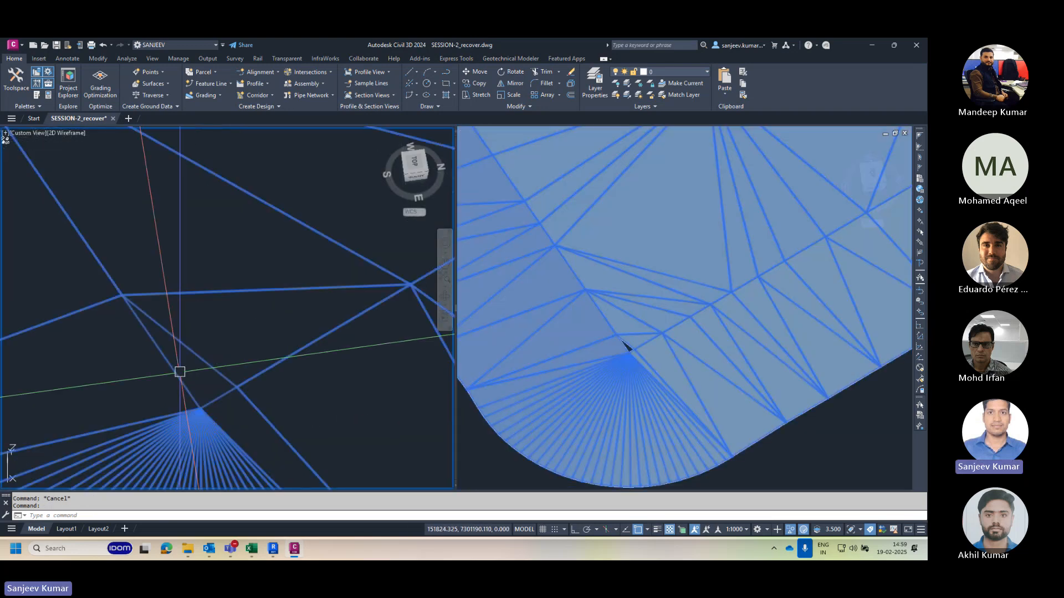
click(215, 83)
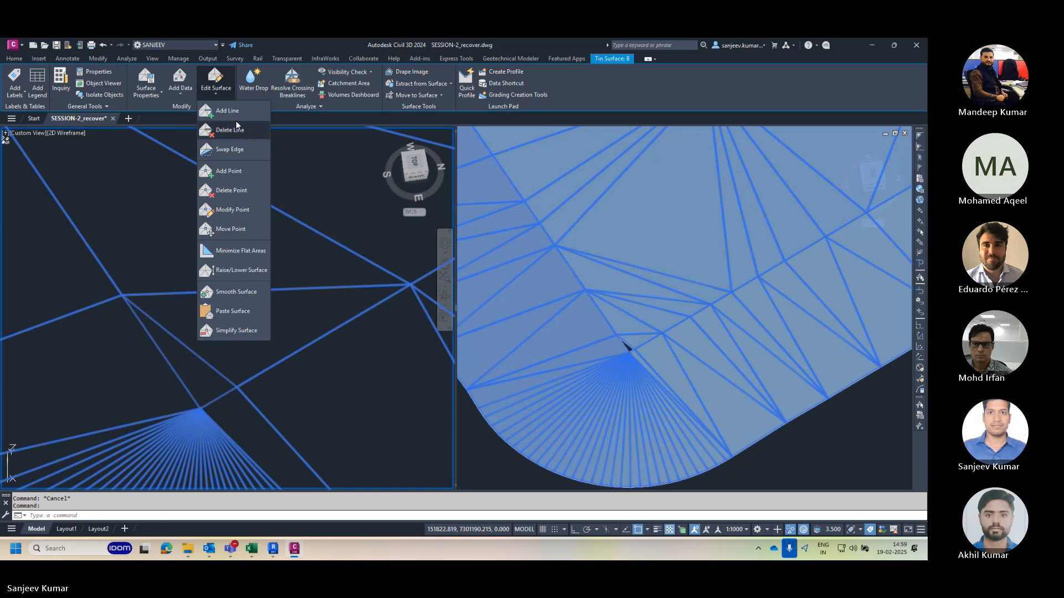
click(229, 171)
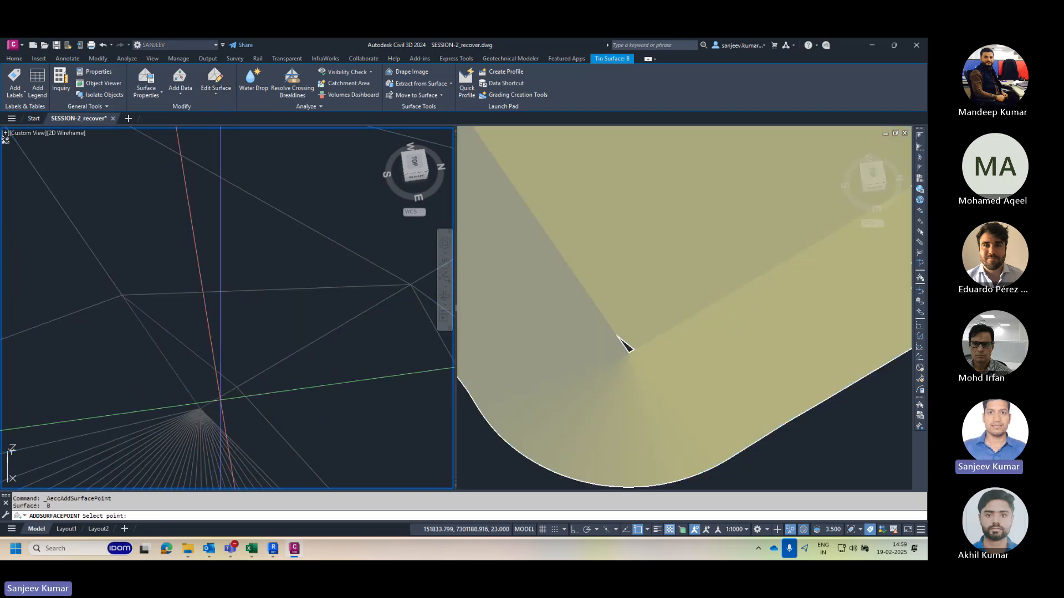
click(220, 399)
key(Return)
key(Escape)
scroll(245, 332, down, 12)
key(Escape)
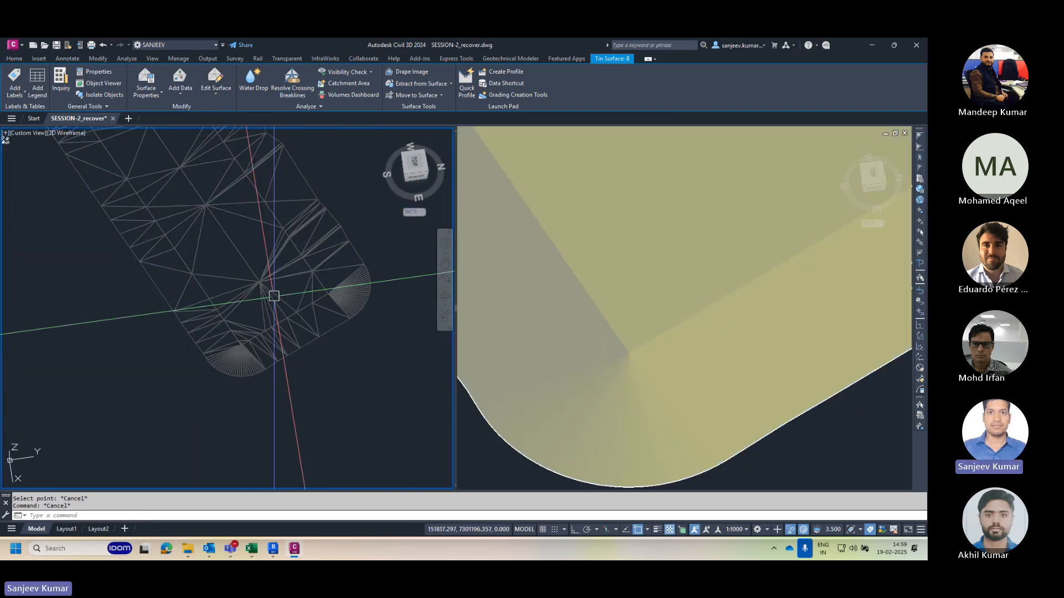
Step: End the object isolation so that all hidden objects are displayed again
scroll(273, 295, down, 3)
right_click(283, 273)
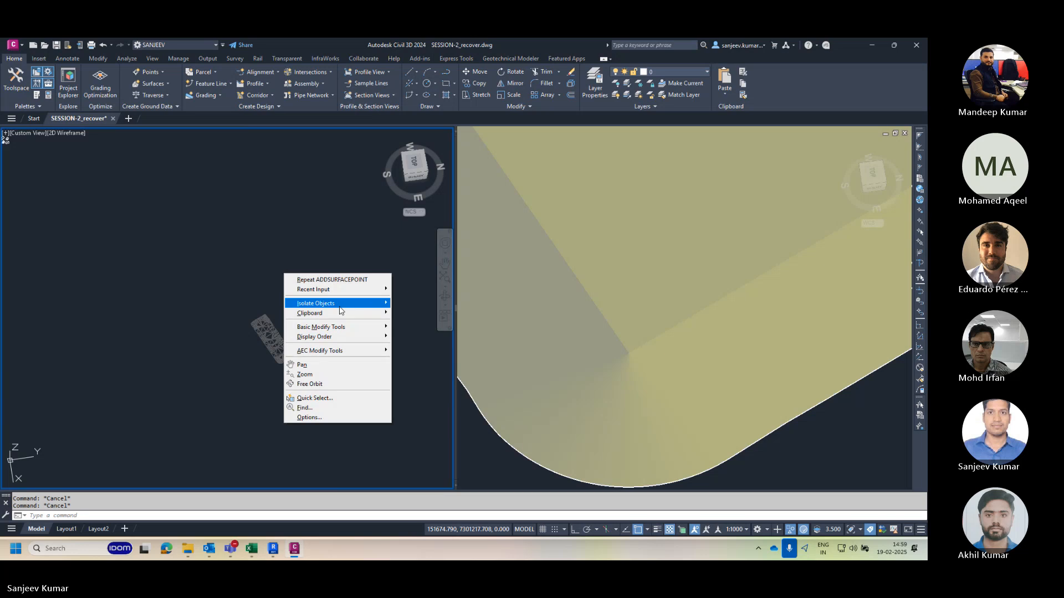
click(427, 322)
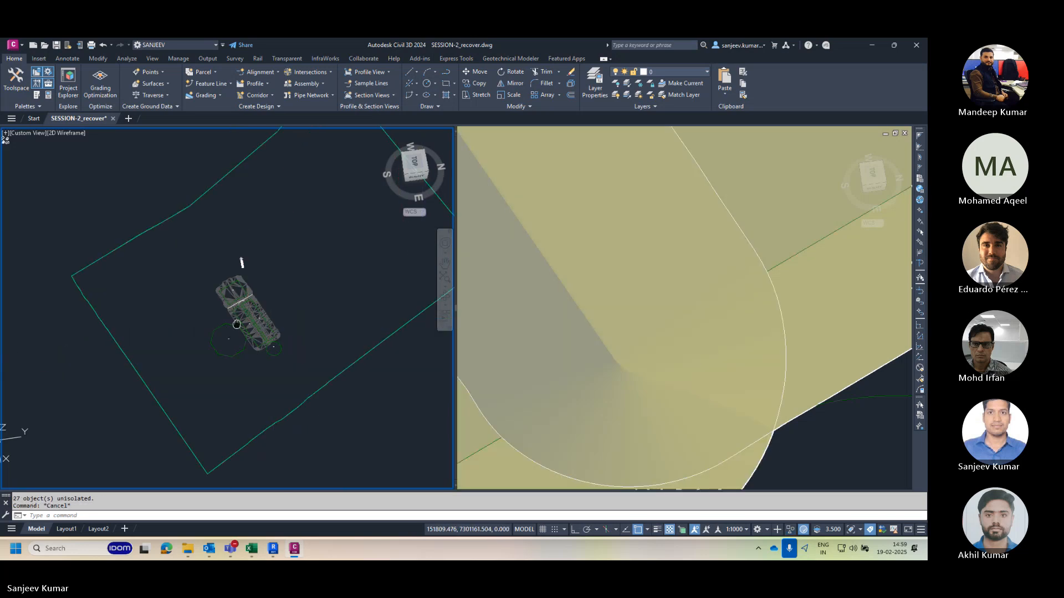
Step: Examine in the Conceptual viewport how surfaces A, B and C meet and where B and C overlap
click(764, 254)
scroll(689, 303, down, 8)
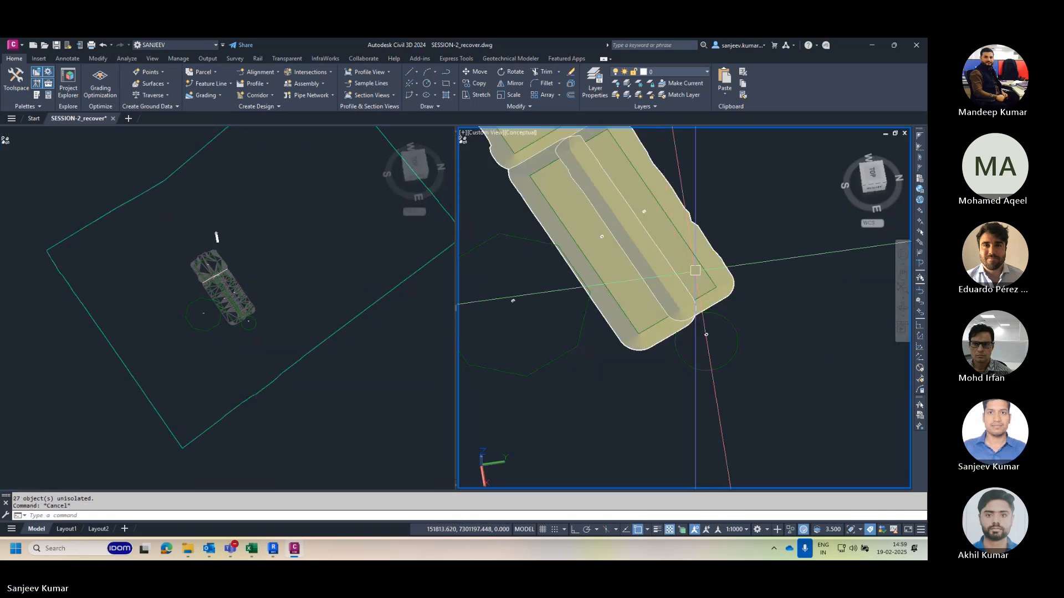
middle_drag(694, 272, 665, 316)
scroll(609, 269, down, 3)
scroll(641, 221, up, 6)
scroll(617, 286, up, 4)
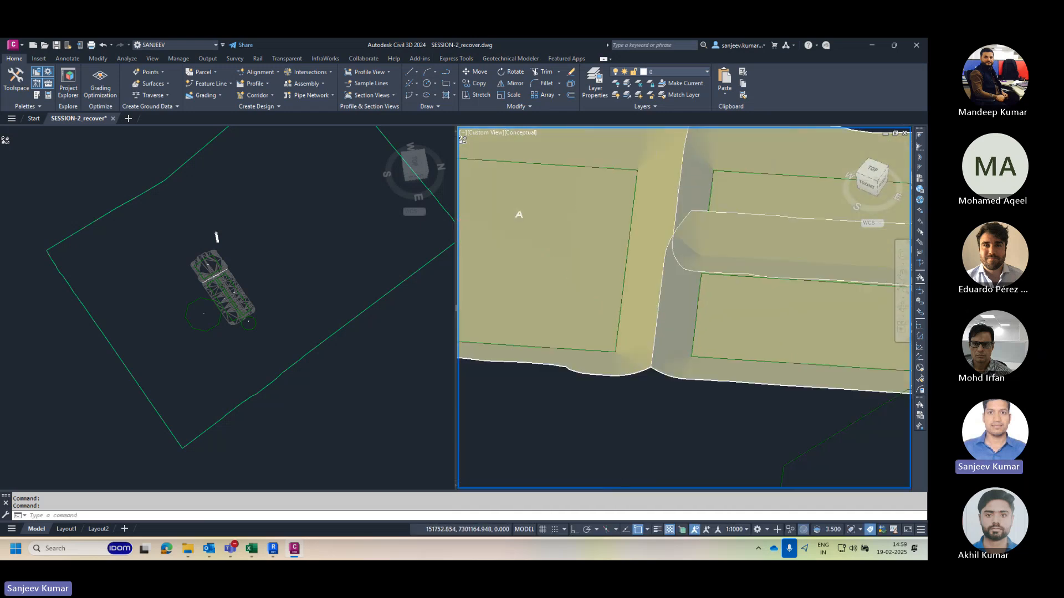
scroll(660, 366, down, 3)
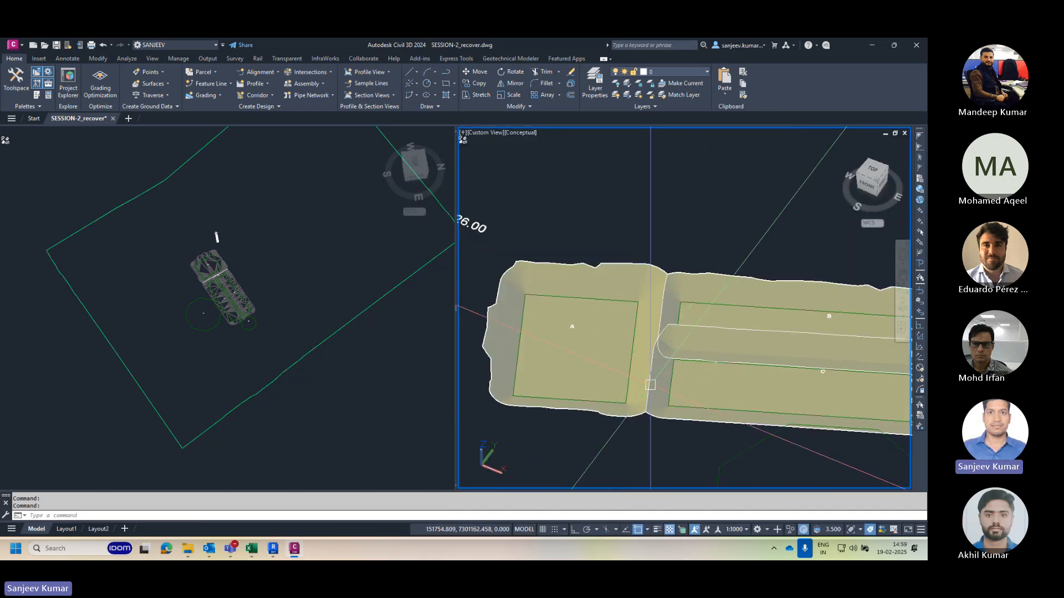
scroll(642, 440, up, 3)
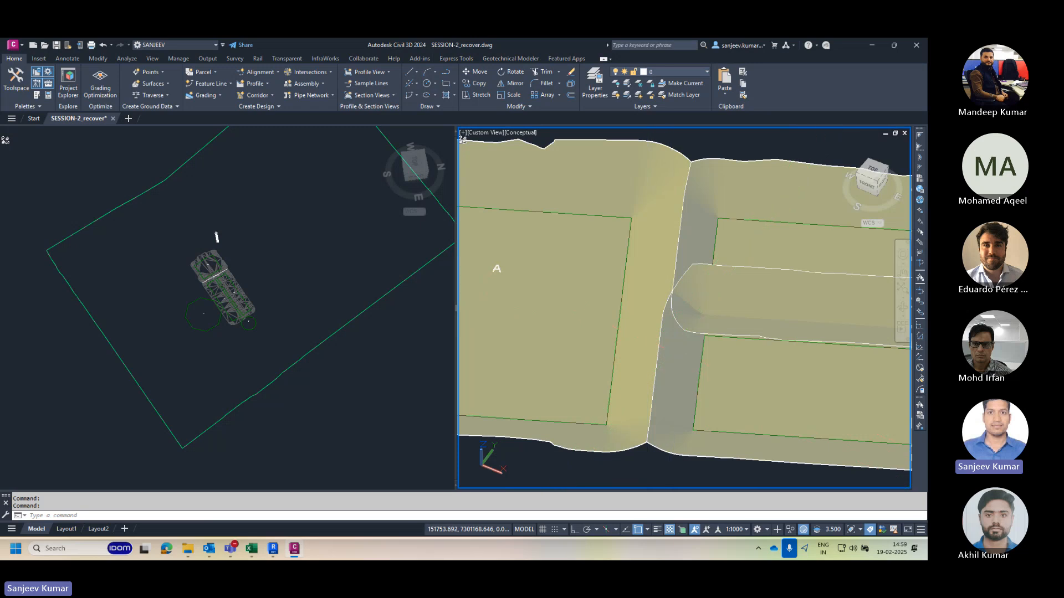
middle_drag(718, 388, 696, 386)
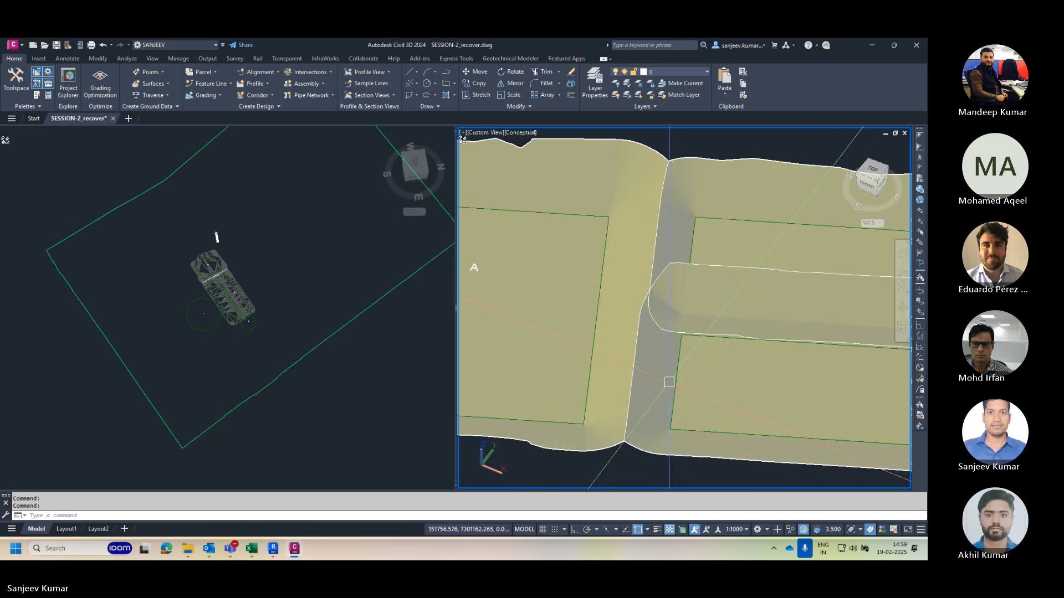
mouse_move(663, 320)
shift+middle_down()
mouse_move(683, 281)
mouse_move(547, 305)
mouse_move(724, 274)
mouse_move(709, 311)
mouse_move(662, 336)
shift+middle_up()
scroll(547, 305, down, 5)
scroll(709, 310, up, 5)
Step: Highlight surface C to inspect its extent within the overlap with surface B, and clear the selection
click(657, 339)
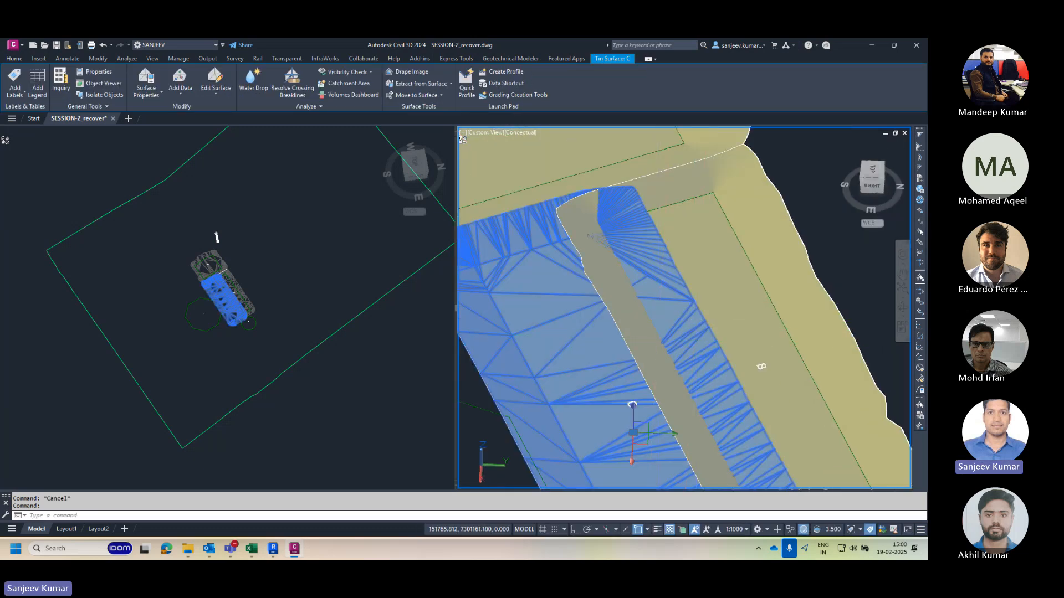
click(635, 334)
key(Escape)
click(667, 318)
click(633, 337)
key(Escape)
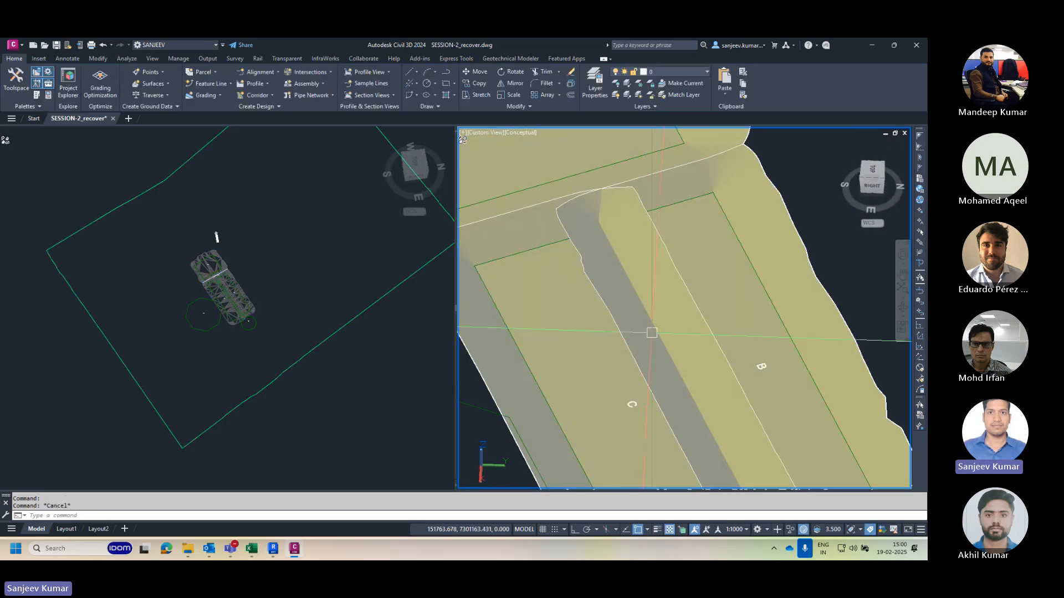
scroll(607, 233, down, 2)
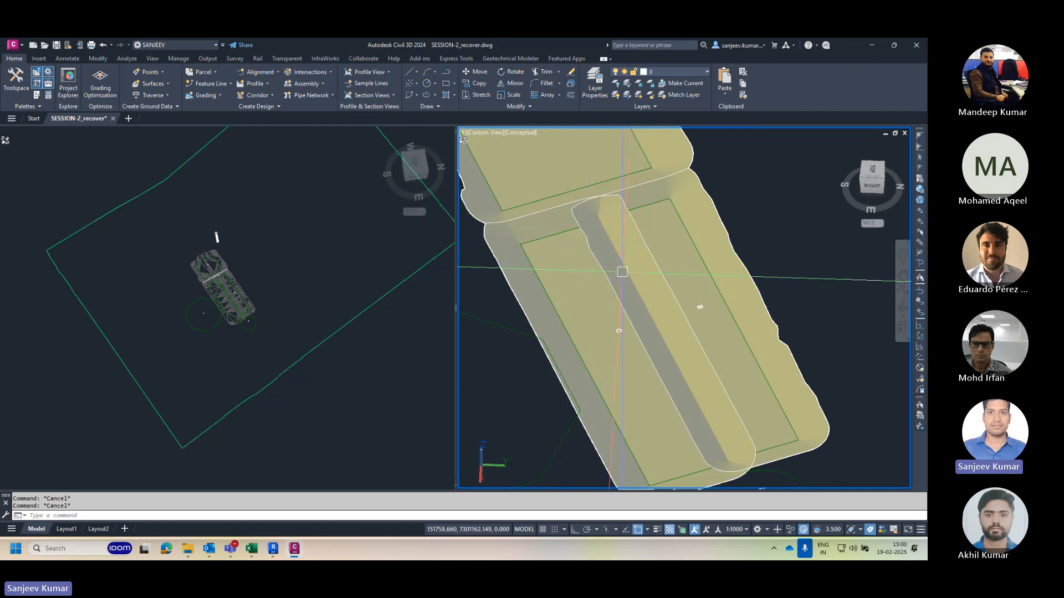
middle_drag(636, 237, 623, 276)
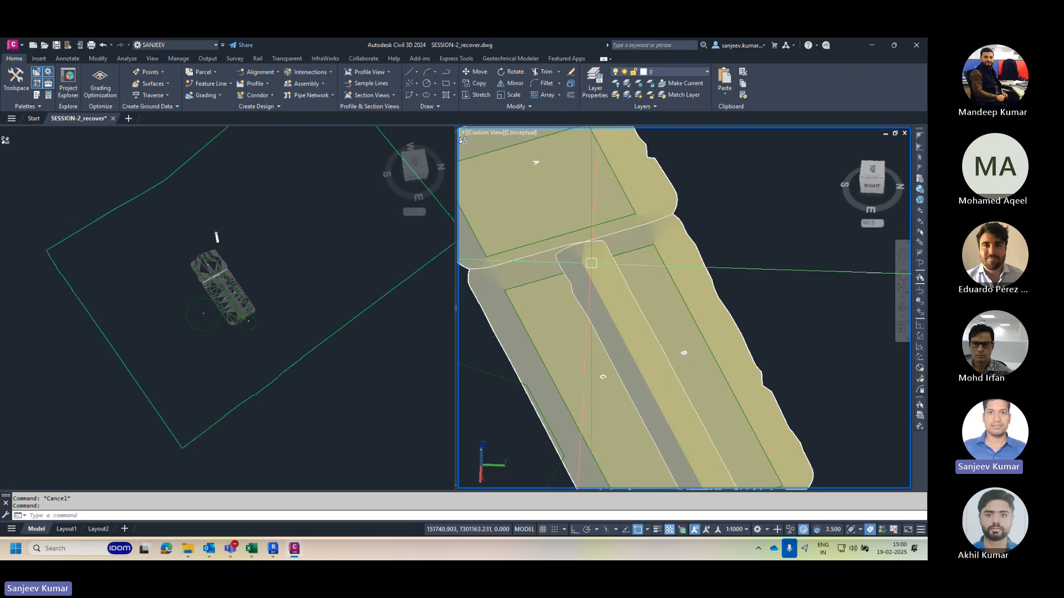
Step: Run Minimum Distance Between Surfaces on B and C, zoom to the found location, and draw their intersection as a polyline
scroll(608, 301, up, 2)
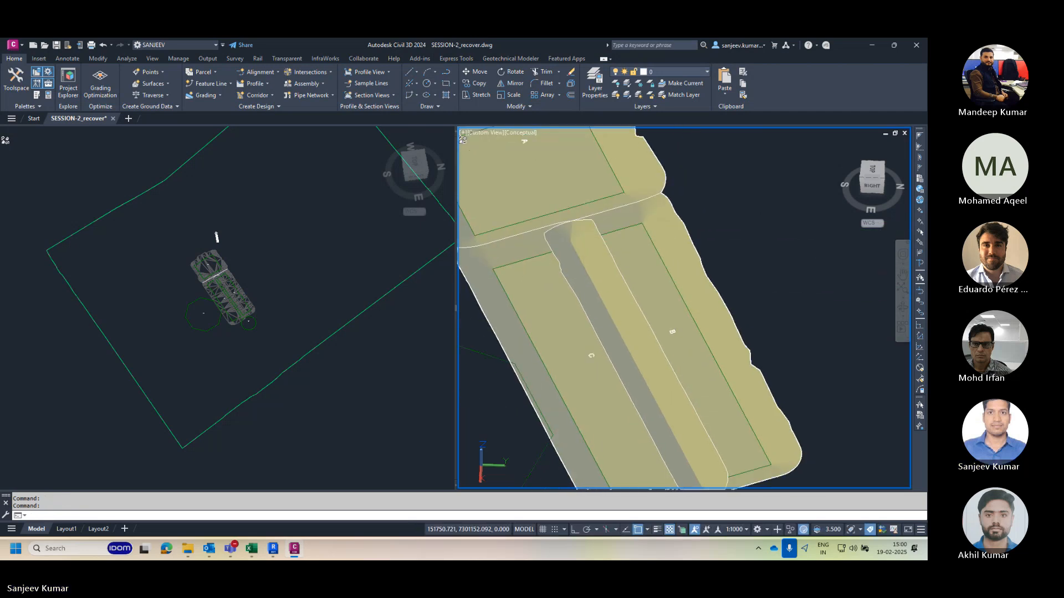
click(607, 300)
key(Escape)
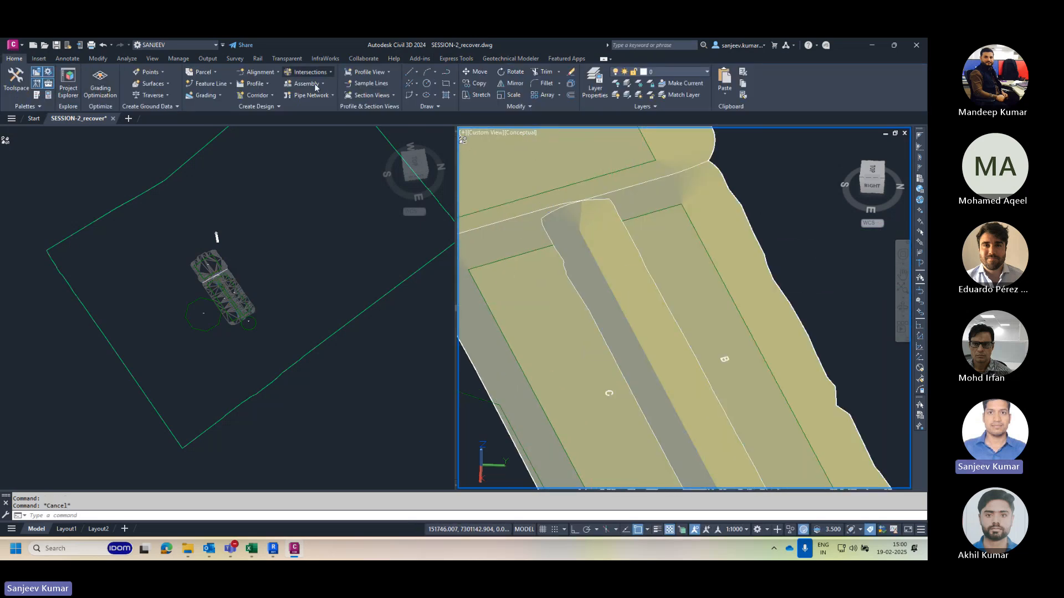
click(127, 59)
click(47, 105)
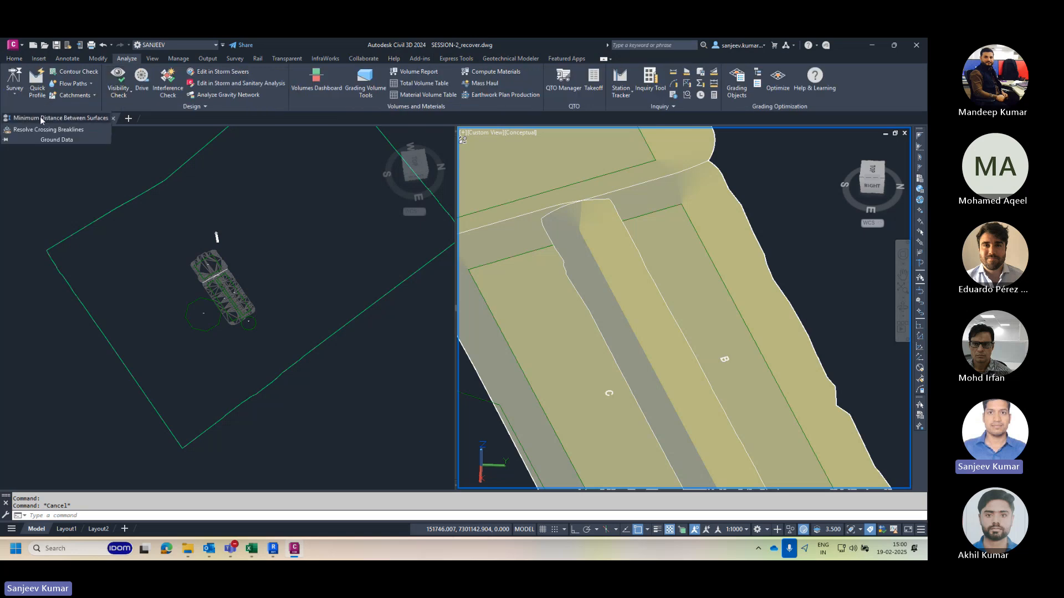
click(39, 117)
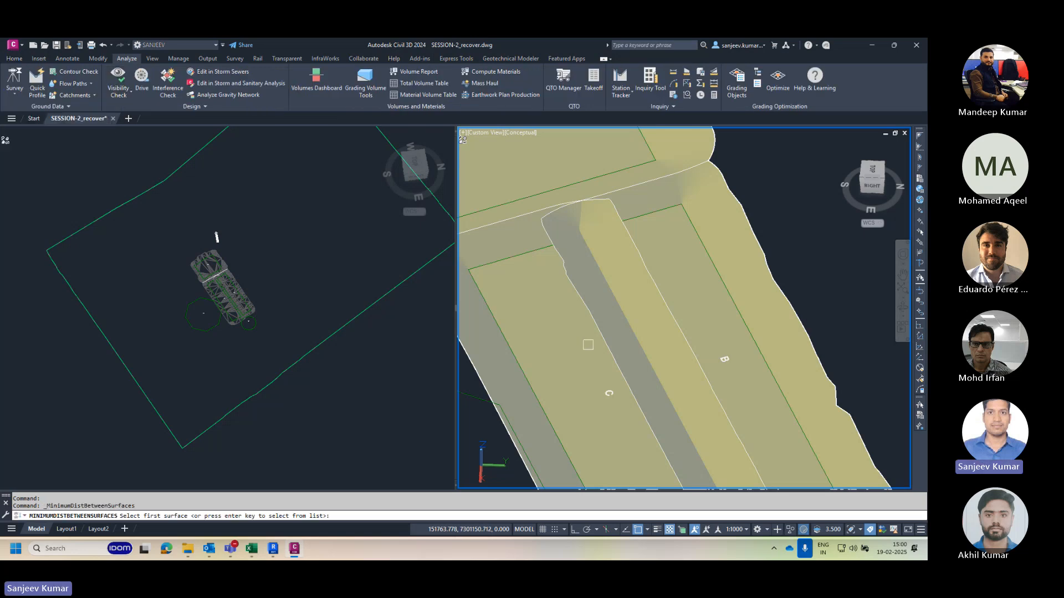
click(660, 331)
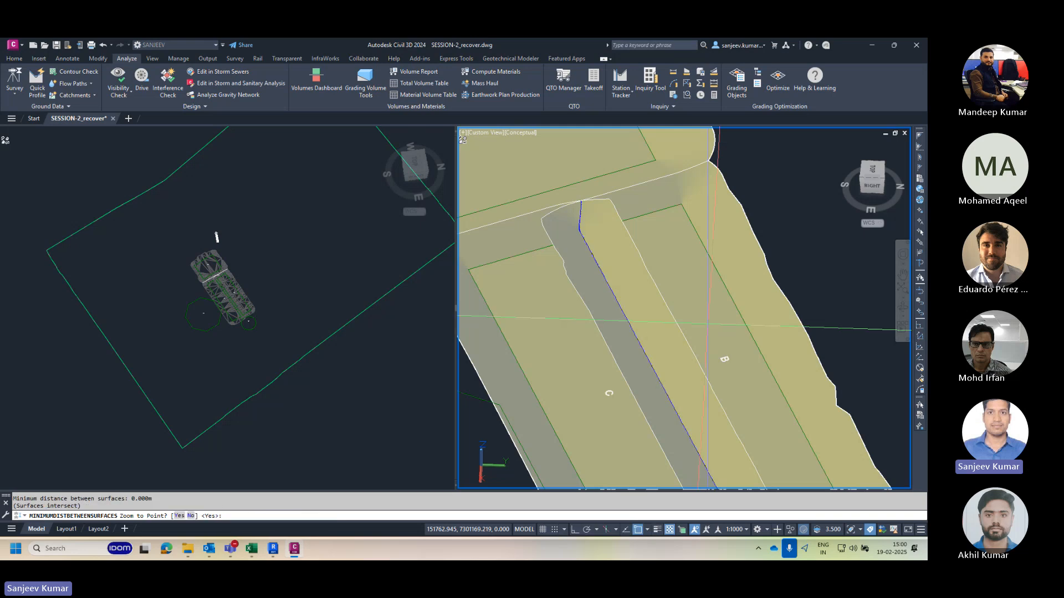
scroll(490, 314, down, 5)
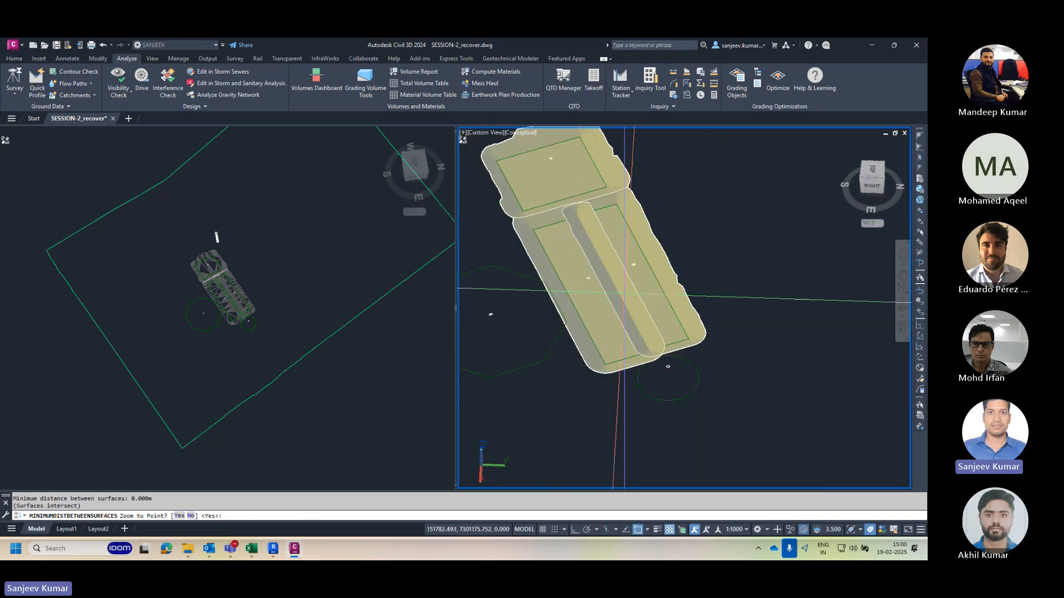
scroll(604, 233, up, 5)
scroll(603, 234, down, 2)
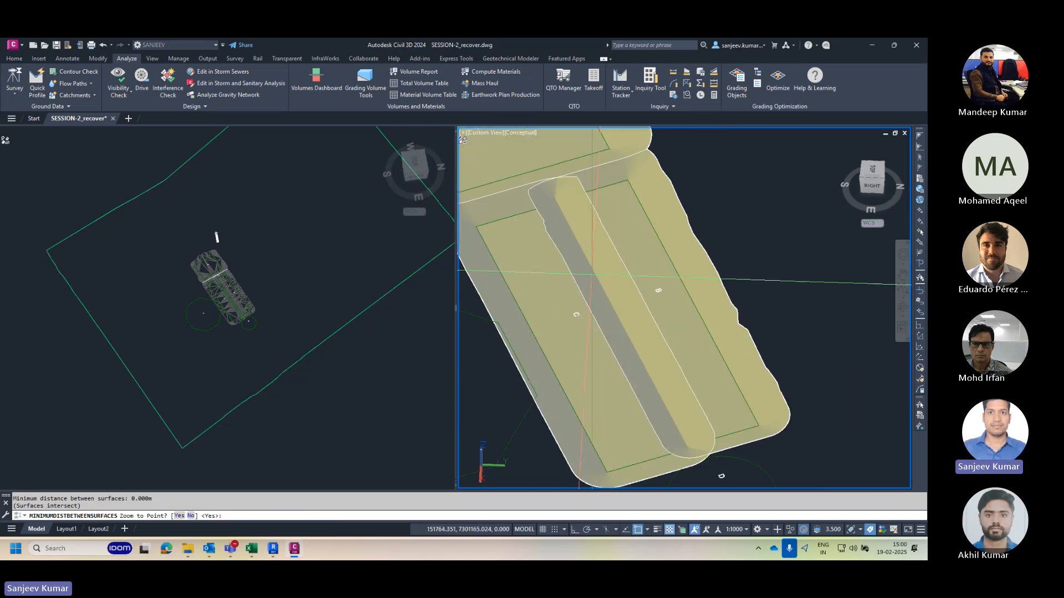
key(Return)
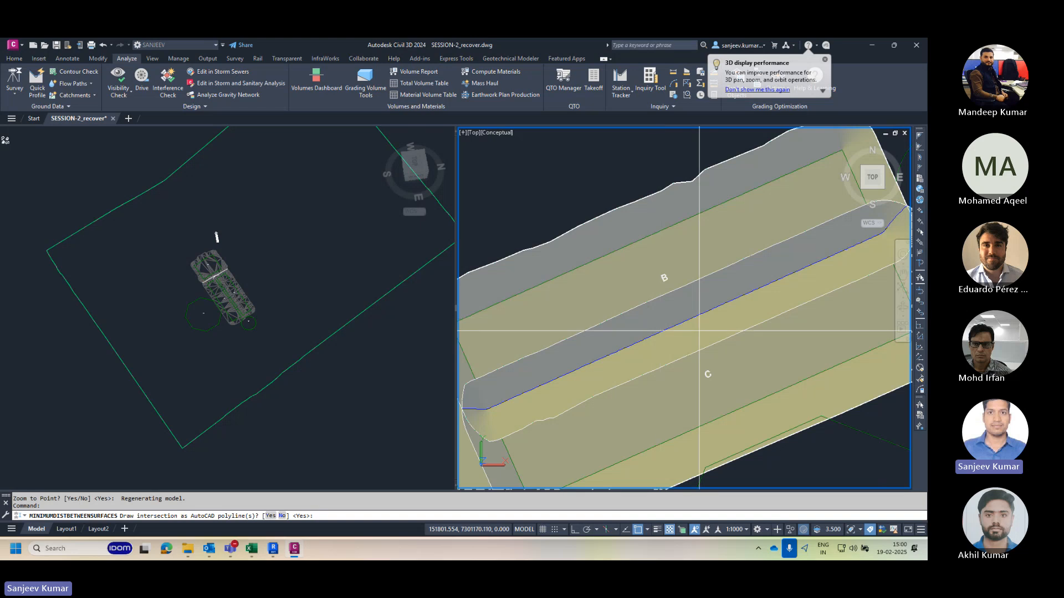
shift+middle_drag(696, 333, 757, 343)
Step: Inspect the drawn intersection line between surfaces B and C in the Conceptual viewport, highlighting surface C and clearing the selection
click(682, 366)
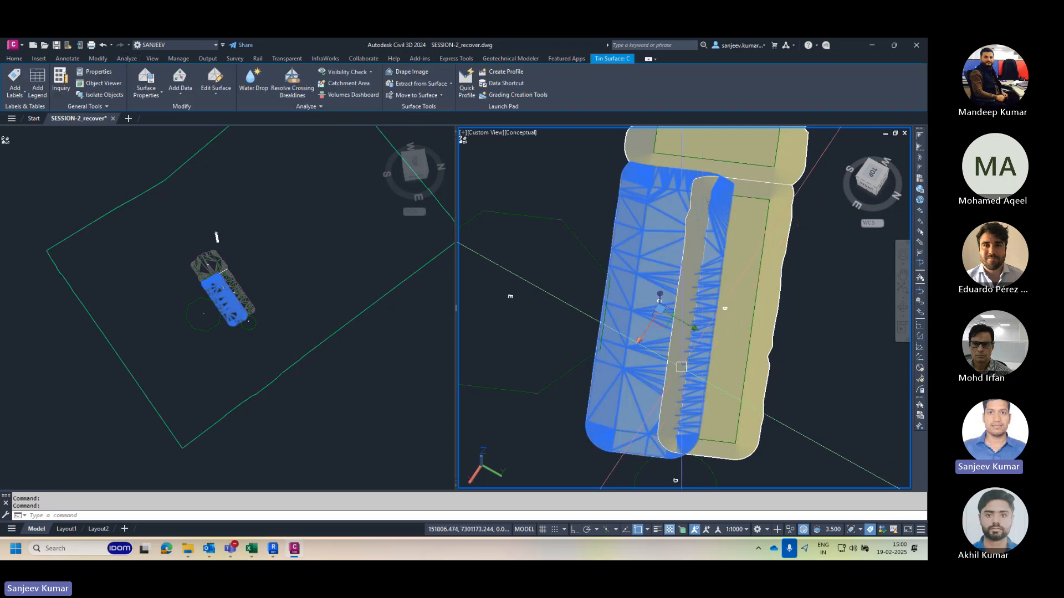
scroll(682, 366, up, 4)
key(Escape)
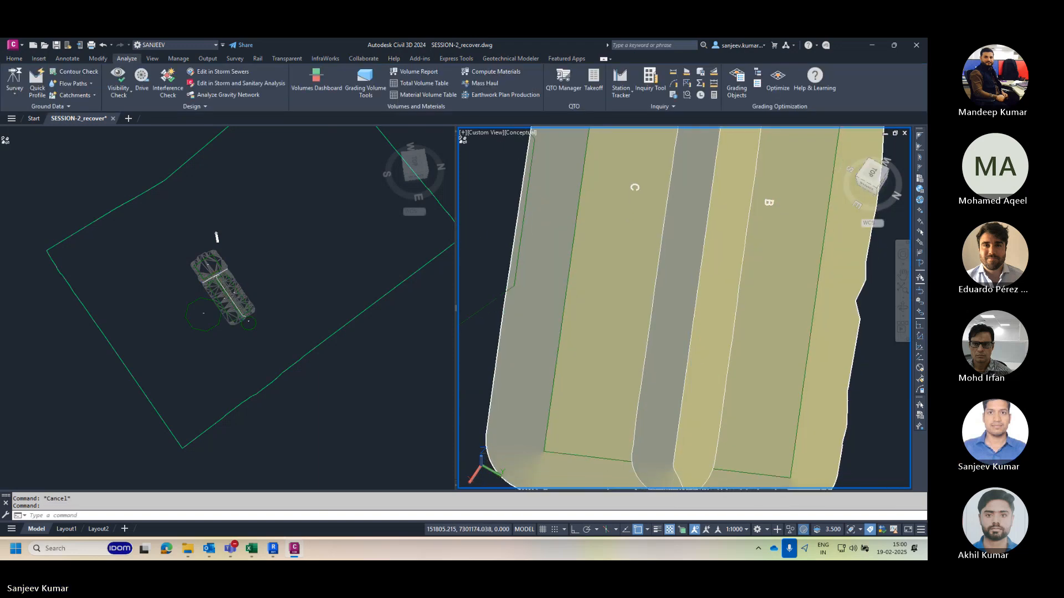
scroll(682, 366, up, 3)
scroll(682, 364, down, 4)
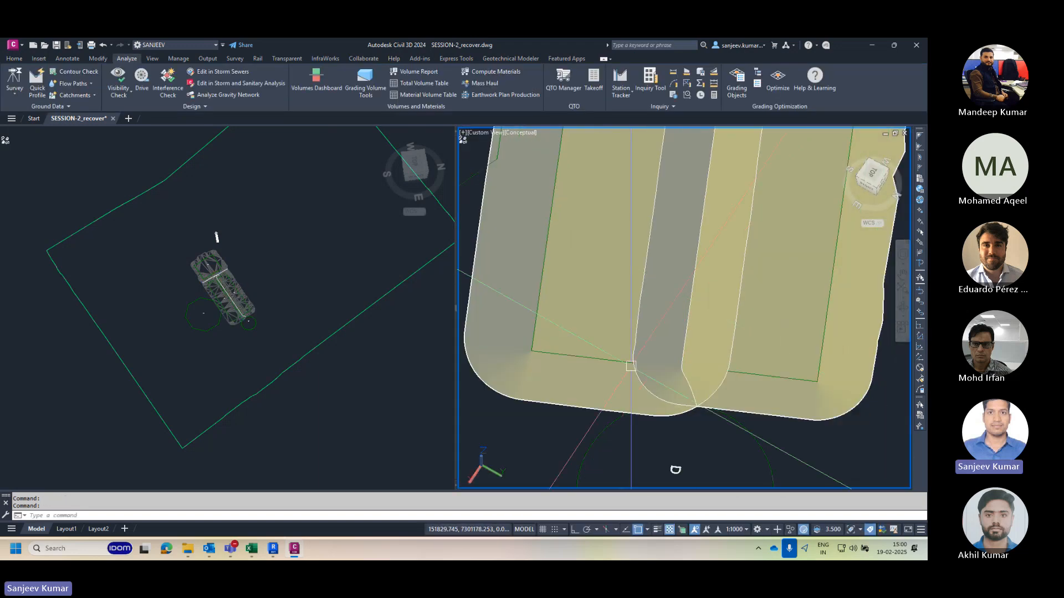
scroll(640, 358, down, 2)
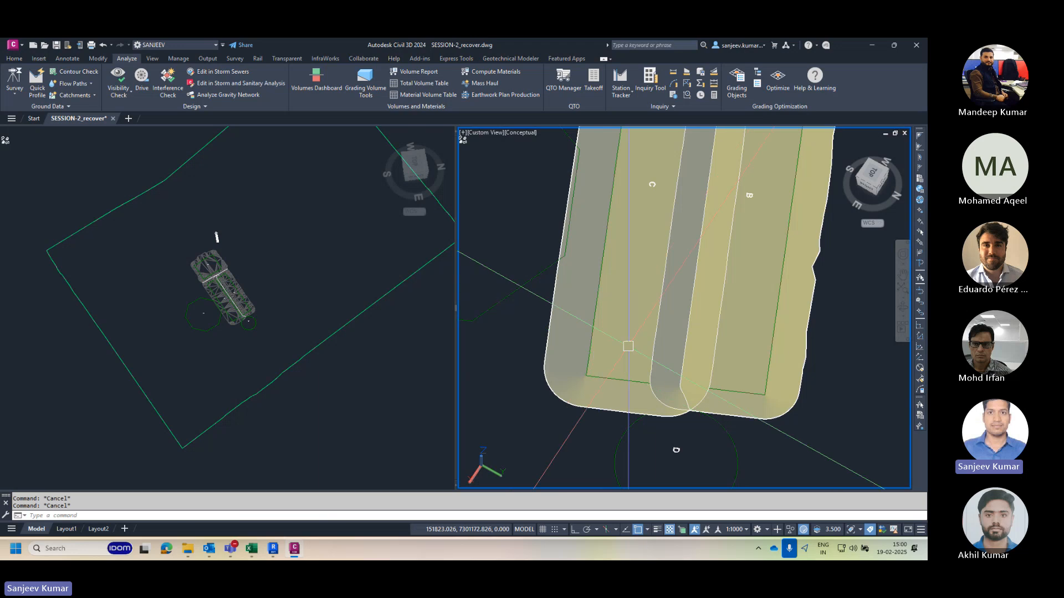
Step: Add the intersection polyline to surface C as a Standard breakline with description A and 1.000 m mid-ordinate distance, dismissing the event log
click(657, 361)
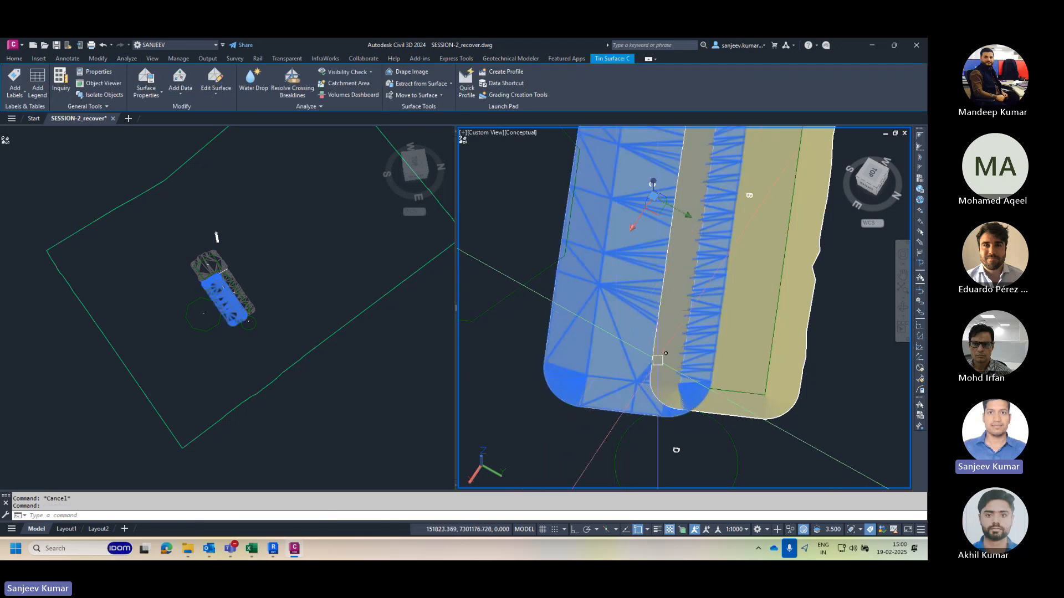
click(182, 91)
click(197, 130)
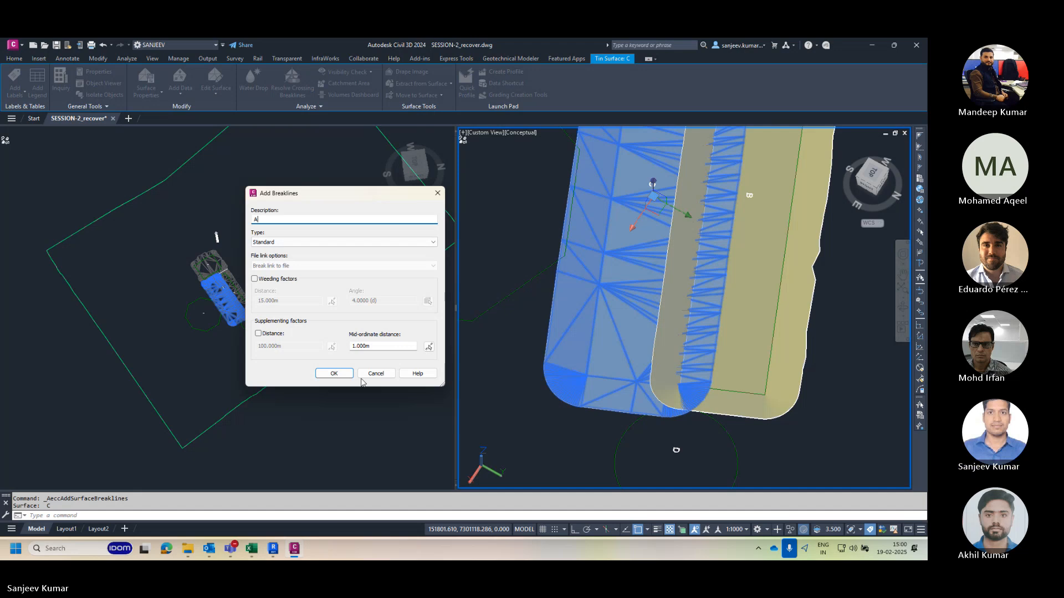
click(352, 375)
scroll(660, 379, up, 5)
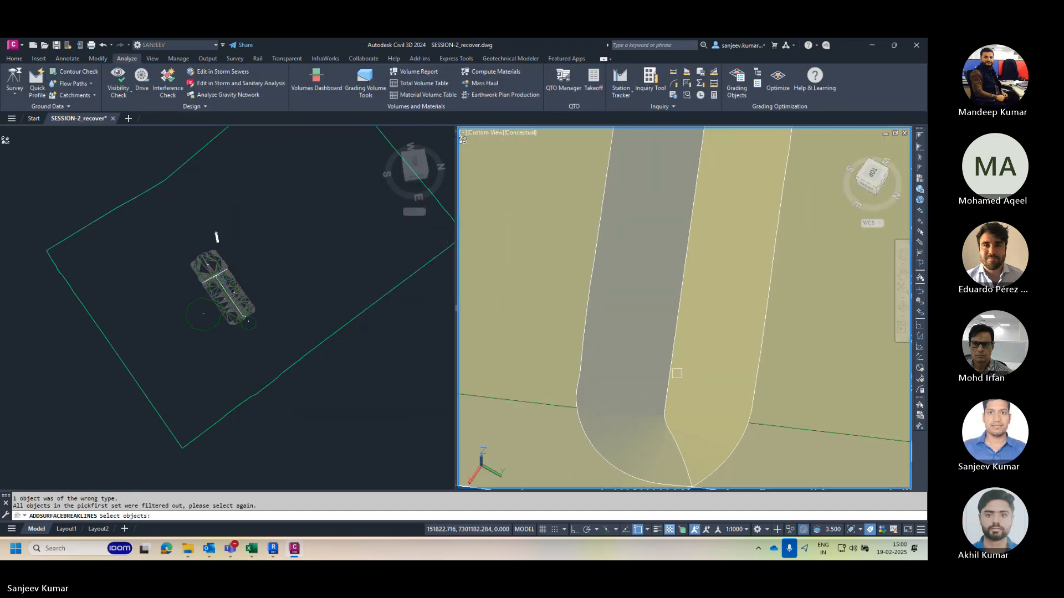
click(259, 323)
scroll(260, 323, up, 8)
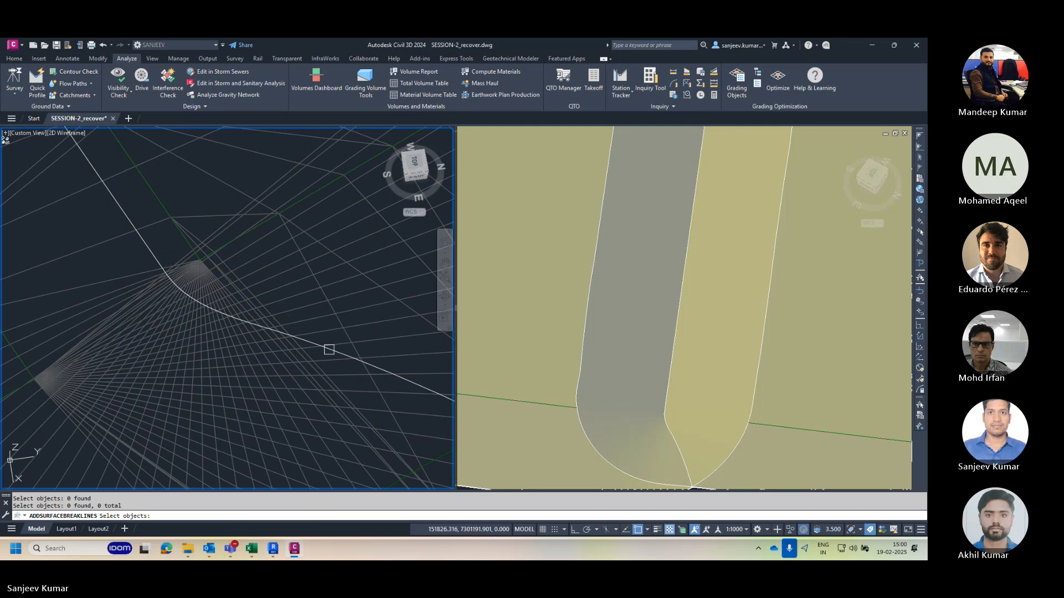
click(331, 350)
scroll(311, 327, down, 3)
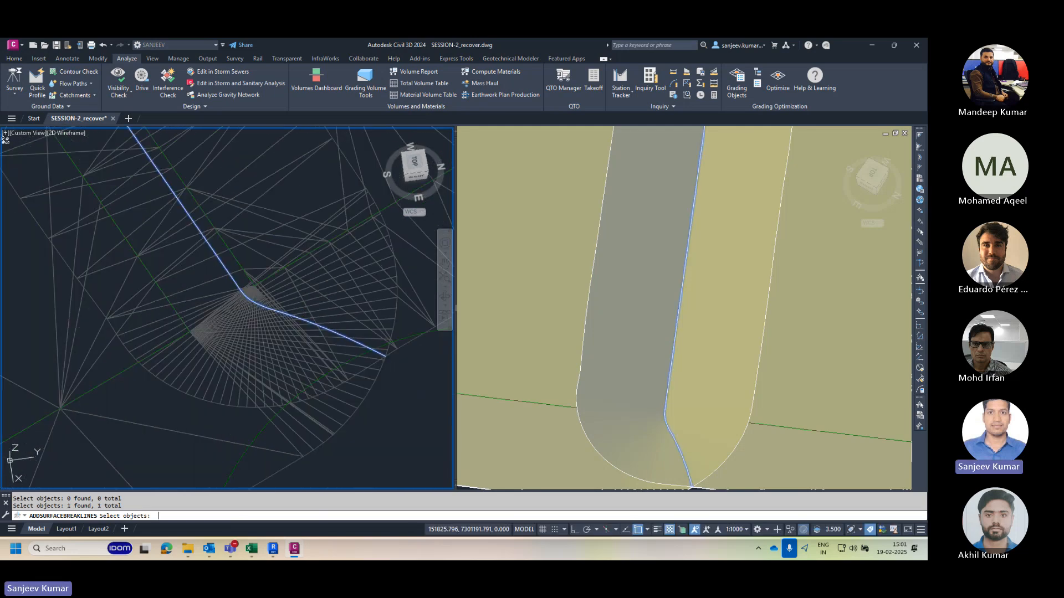
key(Return)
click(741, 148)
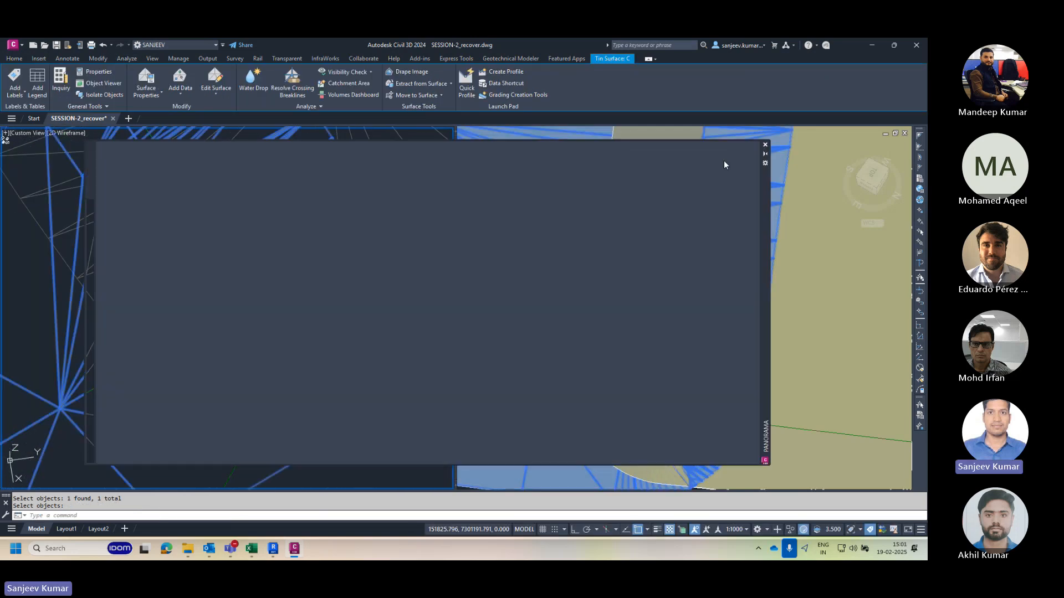
click(319, 247)
key(Escape)
Step: Isolate surface C together with the intersection polyline
middle_drag(327, 249, 298, 317)
key(Escape)
click(403, 335)
scroll(403, 335, up, 5)
scroll(290, 294, up, 5)
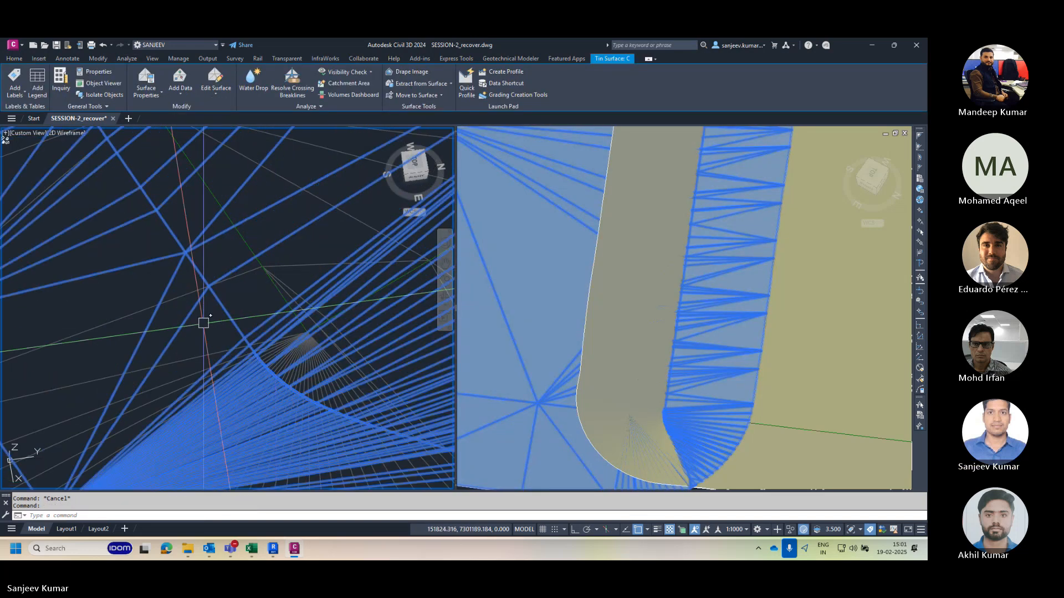
key(Escape)
click(228, 314)
click(194, 320)
right_click(200, 328)
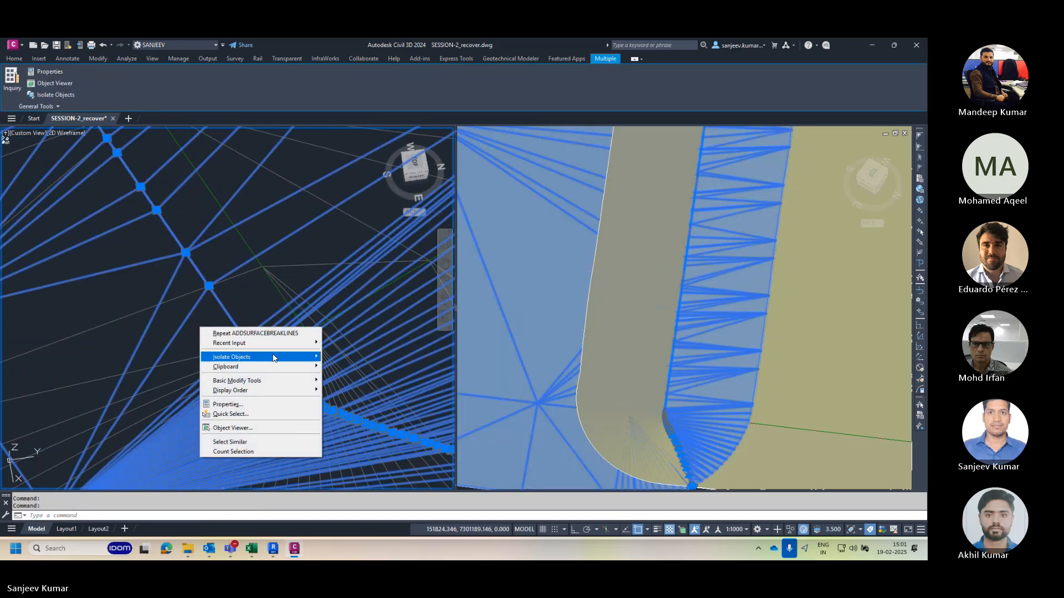
mouse_move(308, 359)
click(354, 357)
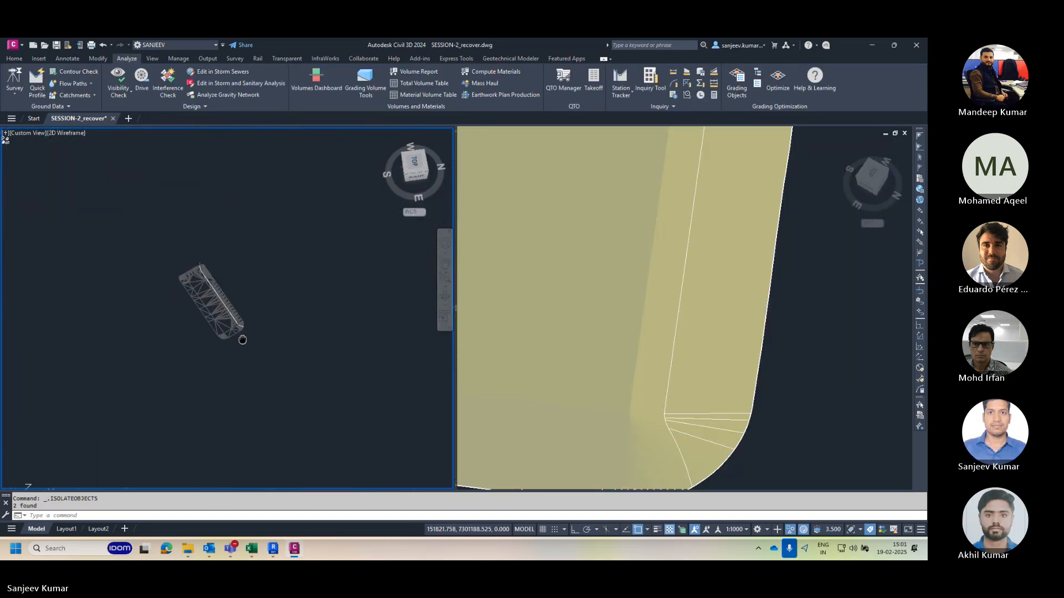
Step: Delete surface C's protruding spike and the fan of TIN edges outside the intersection line at the rounded corner nearest surface A
middle_drag(243, 340, 250, 365)
scroll(213, 306, up, 9)
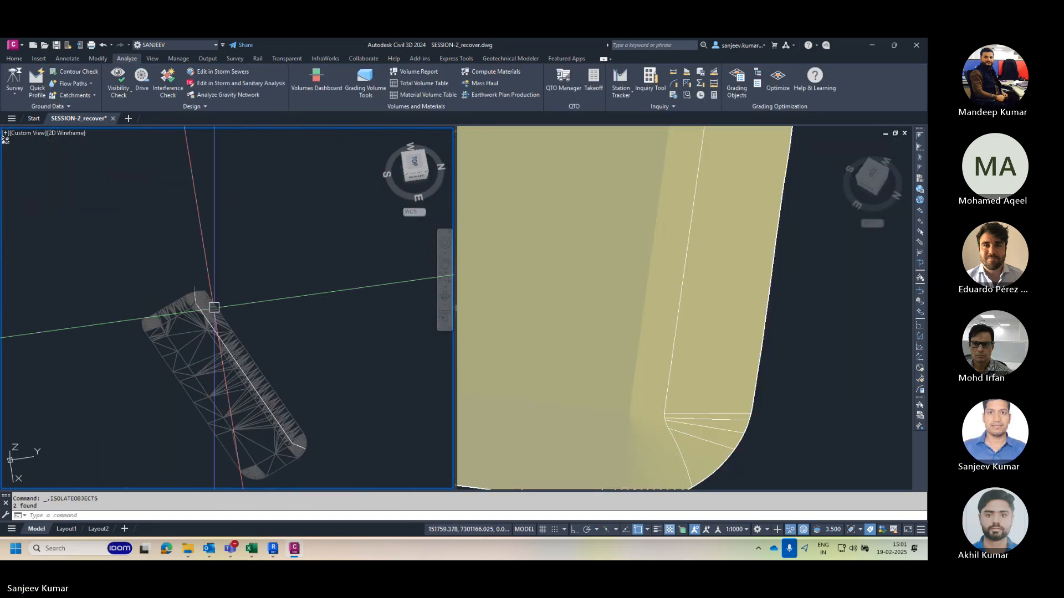
key(Escape)
click(205, 311)
click(214, 95)
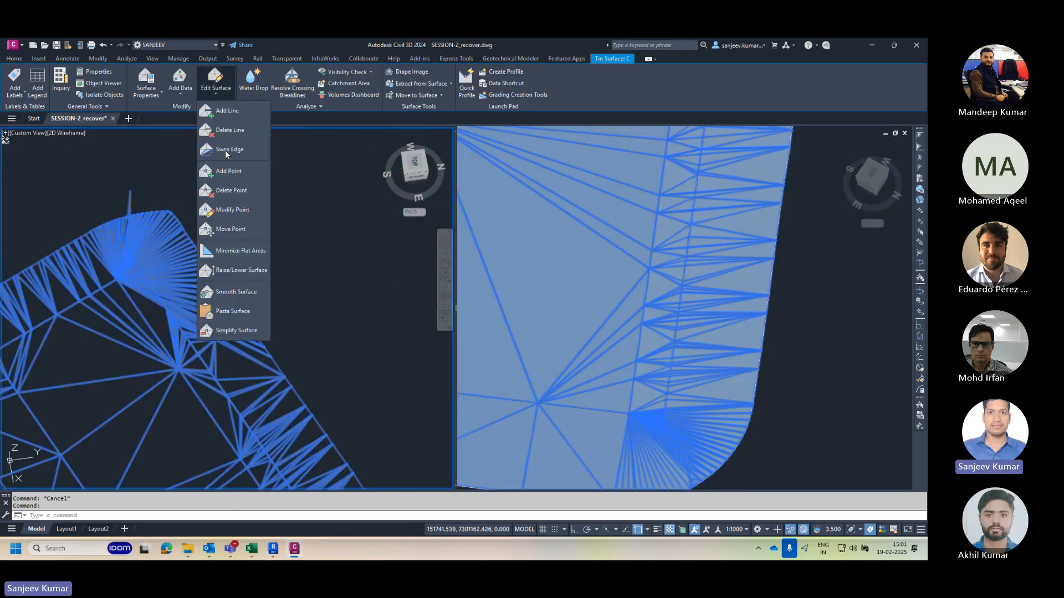
click(229, 130)
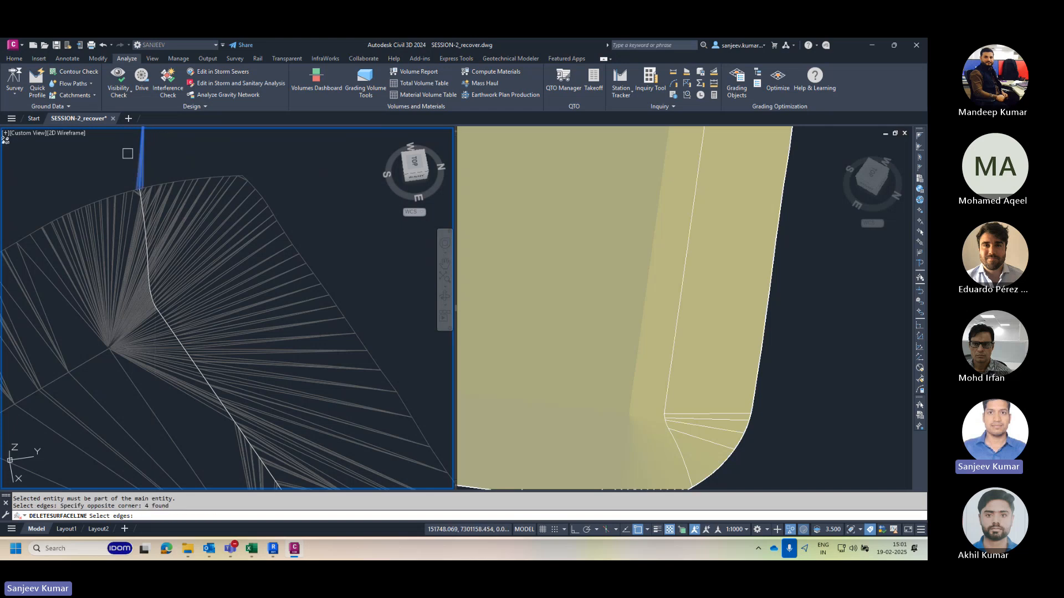
click(273, 159)
click(161, 257)
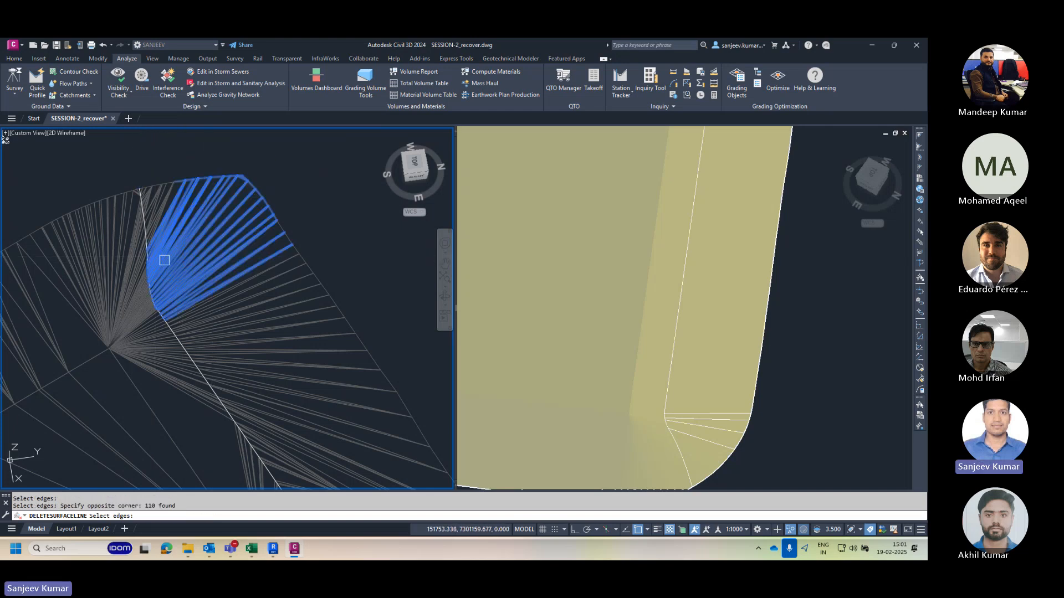
click(277, 161)
click(148, 273)
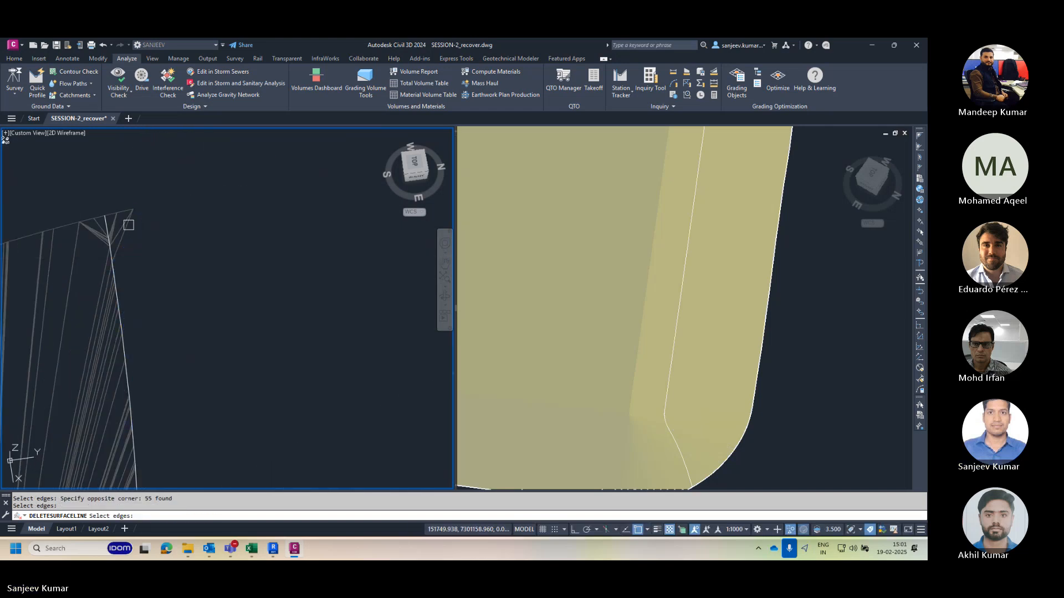
Step: Delete the small leftover edges at the intersection line's tip and the fanned TIN edges just past its bend
click(160, 187)
click(111, 232)
scroll(131, 231, down, 3)
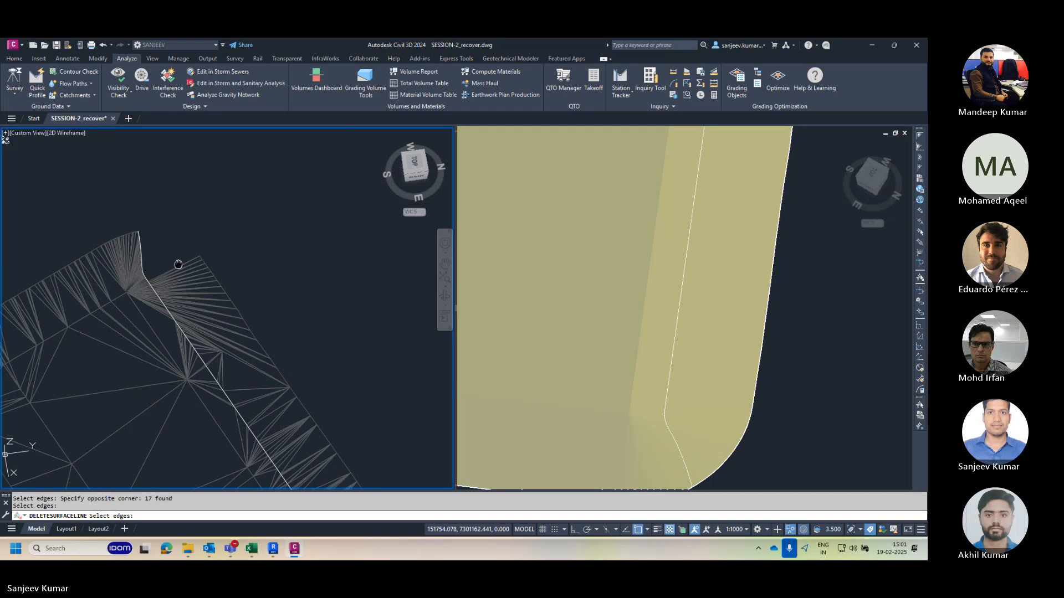
click(238, 221)
click(171, 270)
click(201, 263)
click(171, 214)
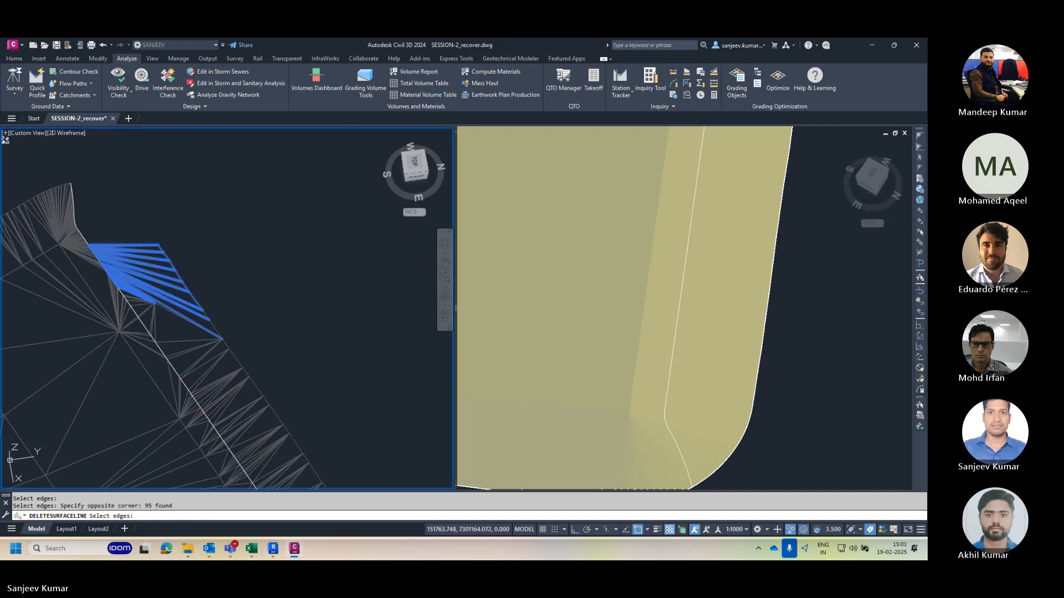
key(Escape)
Step: Restart Delete Line on surface C and remove the remaining edges outside the first straight stretch of the intersection line
click(180, 292)
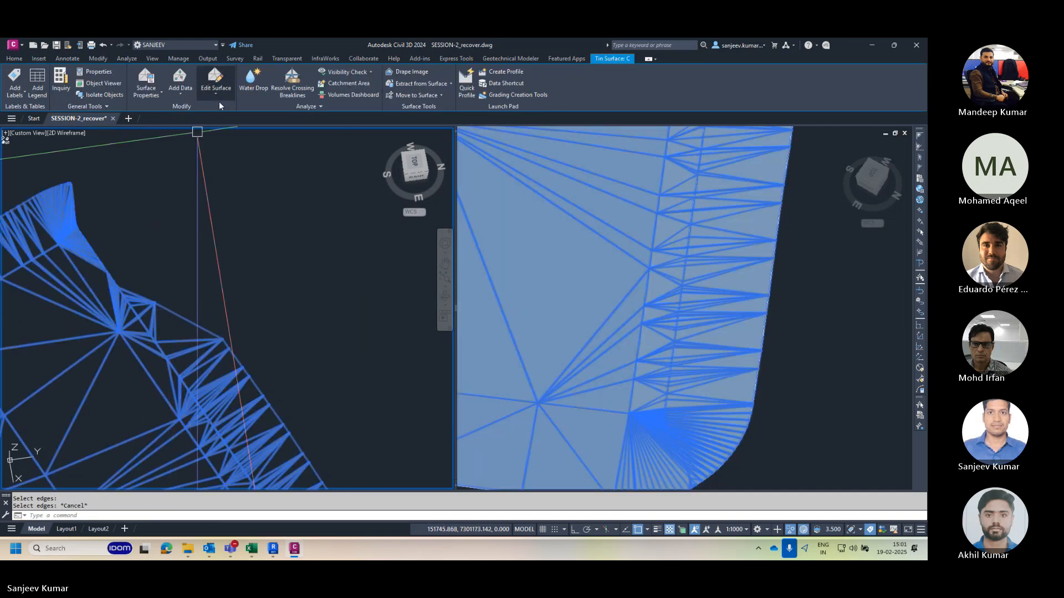
click(219, 98)
click(230, 131)
click(198, 288)
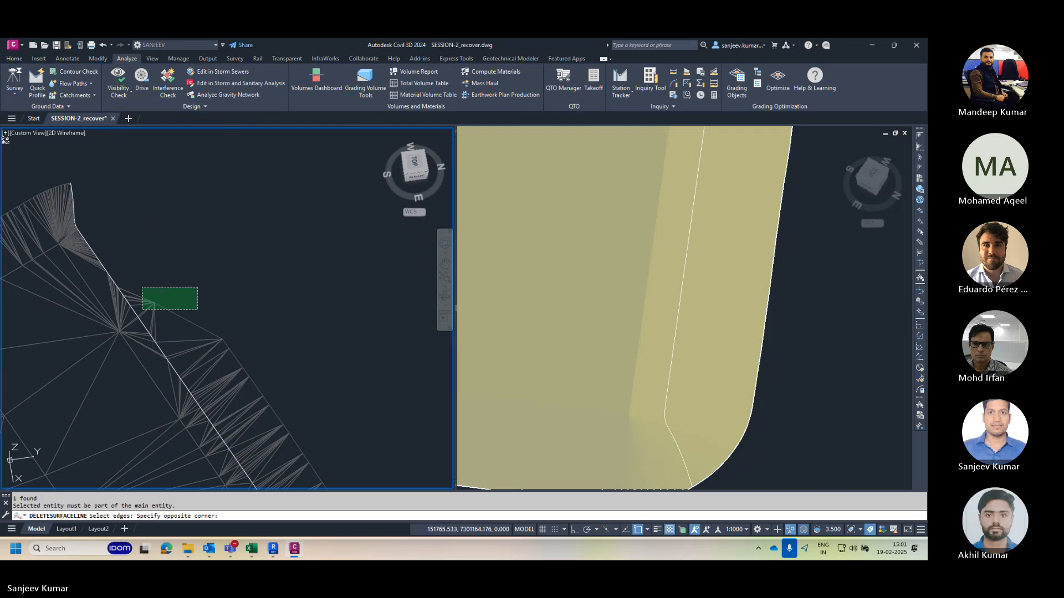
middle_drag(190, 317, 134, 251)
click(199, 245)
click(149, 293)
key(Return)
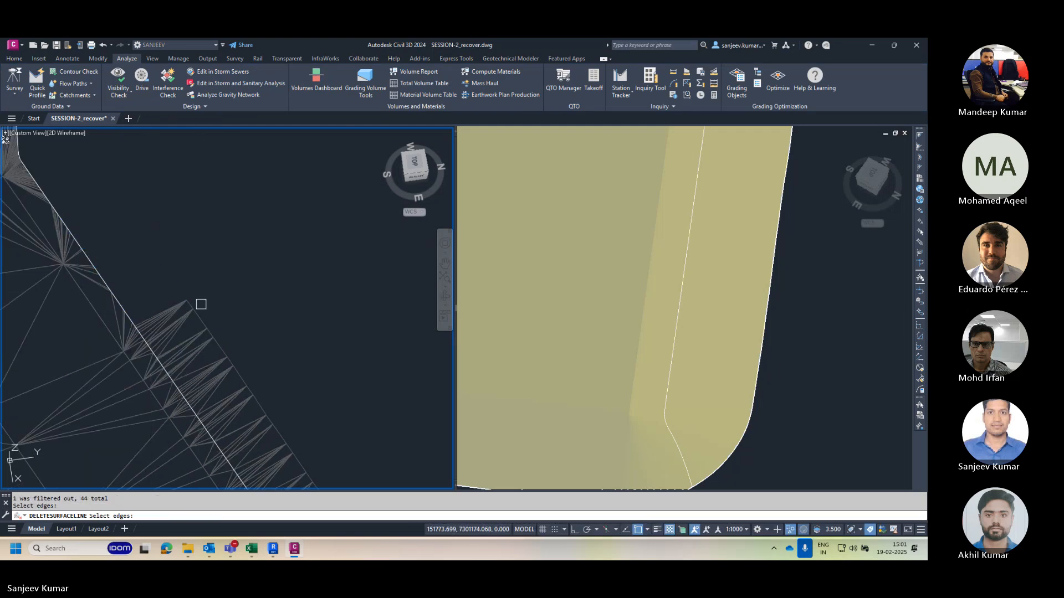
Step: Continue removing surface C's TIN edges outside the intersection line with two more selections along the strip towards its middle
middle_drag(199, 304, 129, 230)
click(167, 224)
click(148, 247)
key(Return)
middle_drag(184, 276, 209, 276)
click(188, 273)
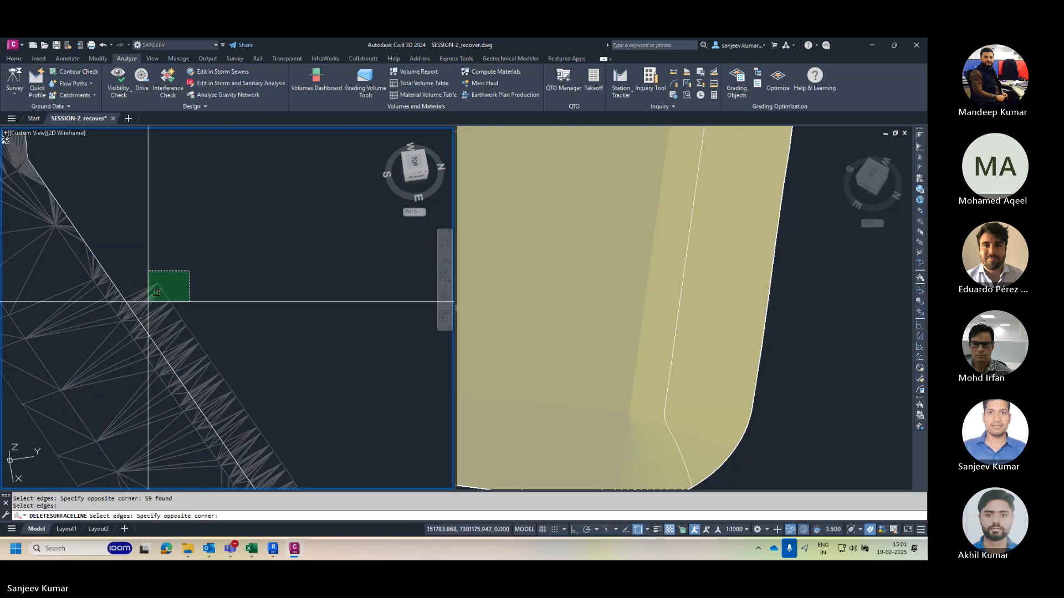
click(144, 303)
key(Return)
Step: Delete the TIN edges outside the intersection line along the strip's middle stretch
middle_drag(222, 315, 182, 240)
click(209, 213)
click(122, 258)
key(Return)
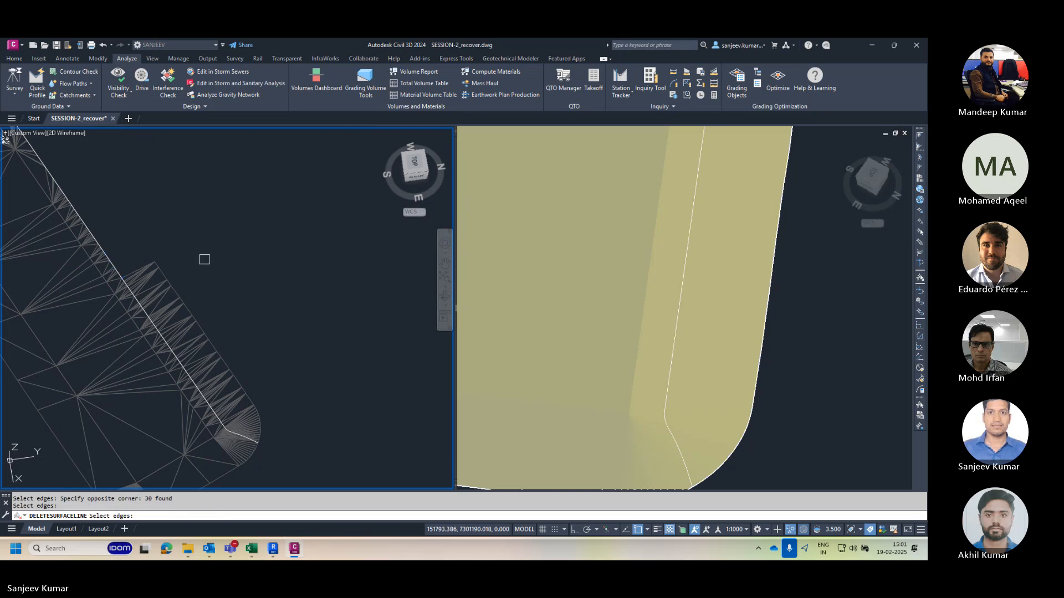
click(153, 283)
key(Return)
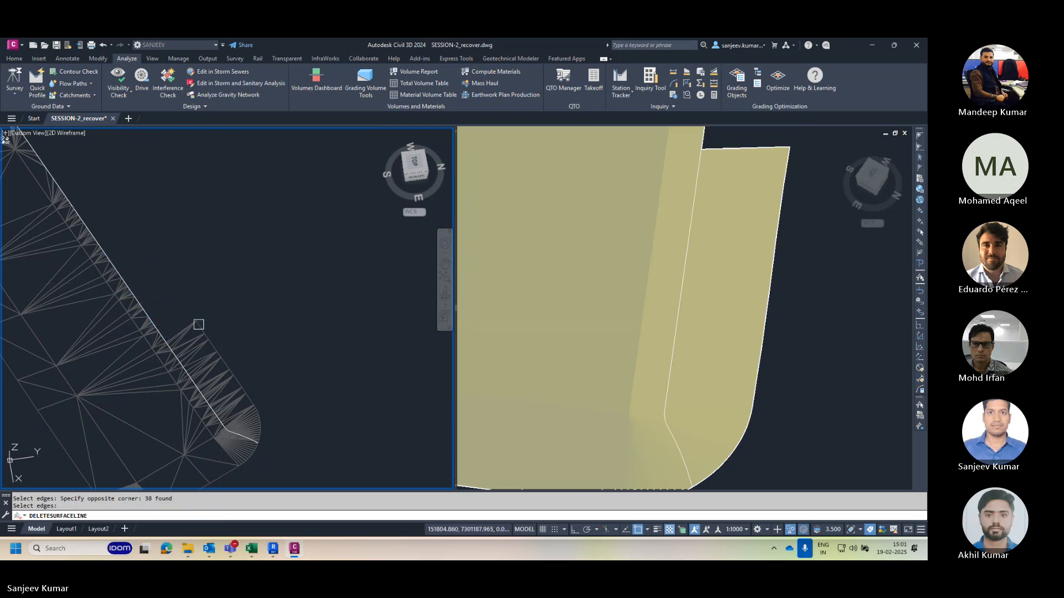
Step: Delete surface C's outer TIN edges along the strip down to just before the rounded far end of the intersection line
click(186, 346)
key(Return)
click(250, 343)
click(205, 367)
key(Return)
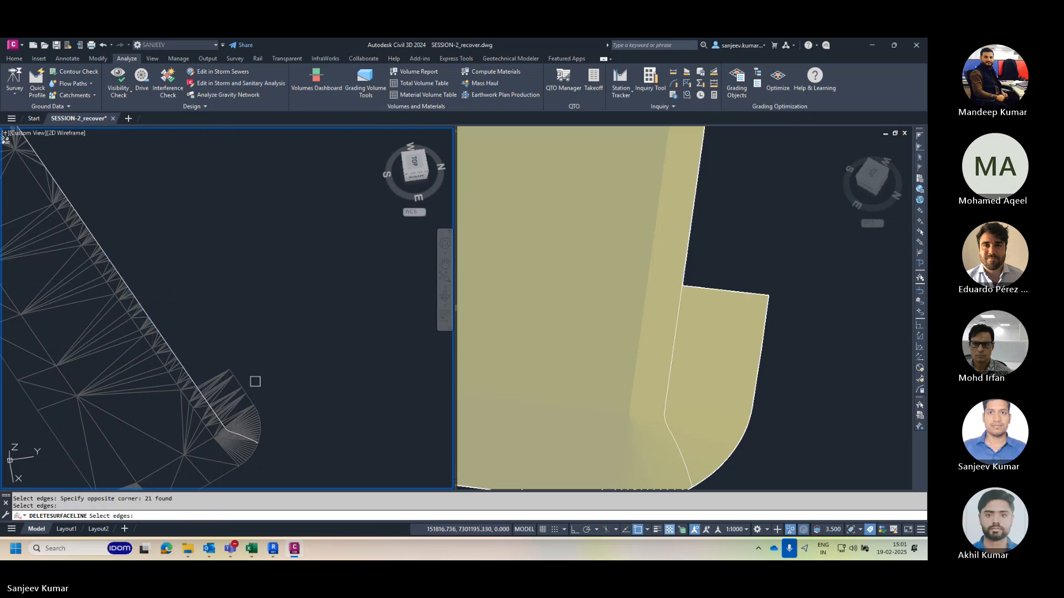
Step: Delete surface C's outer TIN edges at the end of the strip and the first edges of the rounded far corner
click(257, 381)
click(216, 392)
key(Return)
middle_drag(218, 391, 174, 353)
click(228, 318)
click(178, 346)
key(Return)
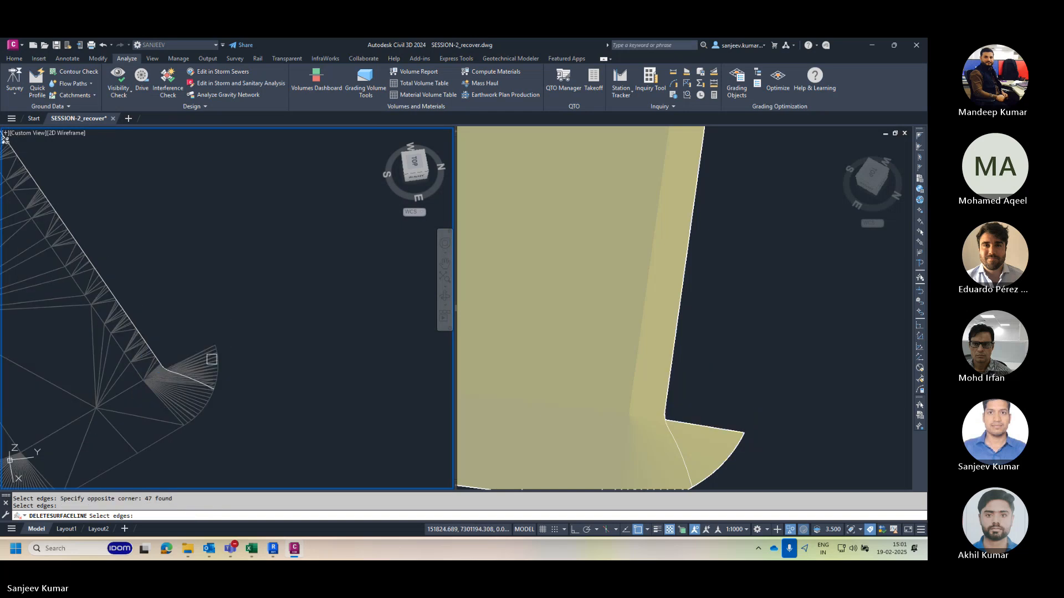
click(198, 365)
key(Return)
Step: Delete surface C's last corner edges beyond the tip of the intersection line and finish Delete Line
scroll(211, 373, up, 5)
click(293, 319)
click(215, 392)
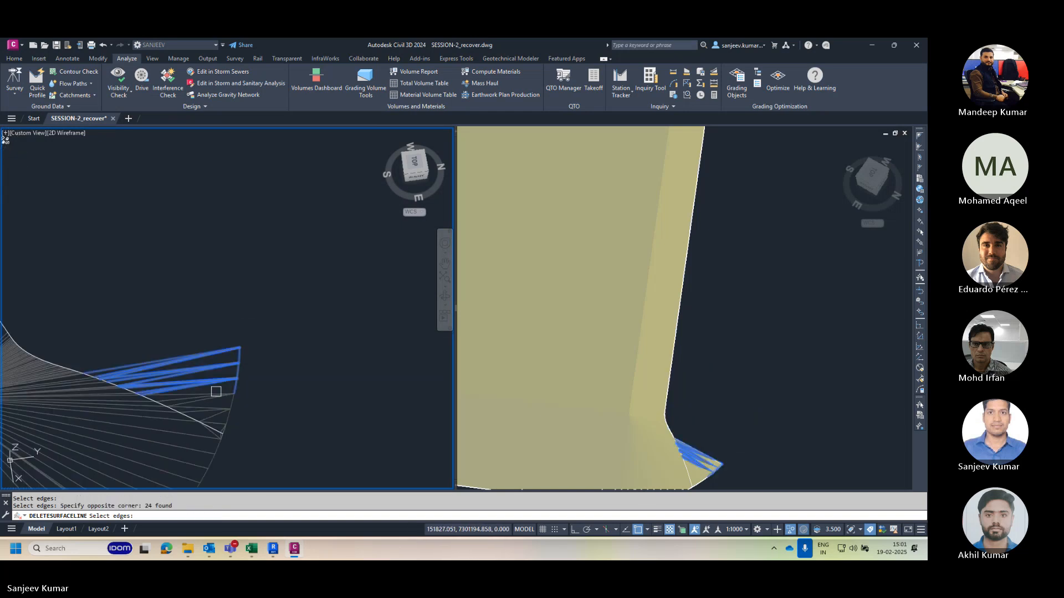
key(Return)
click(270, 369)
click(227, 410)
scroll(231, 423, up, 4)
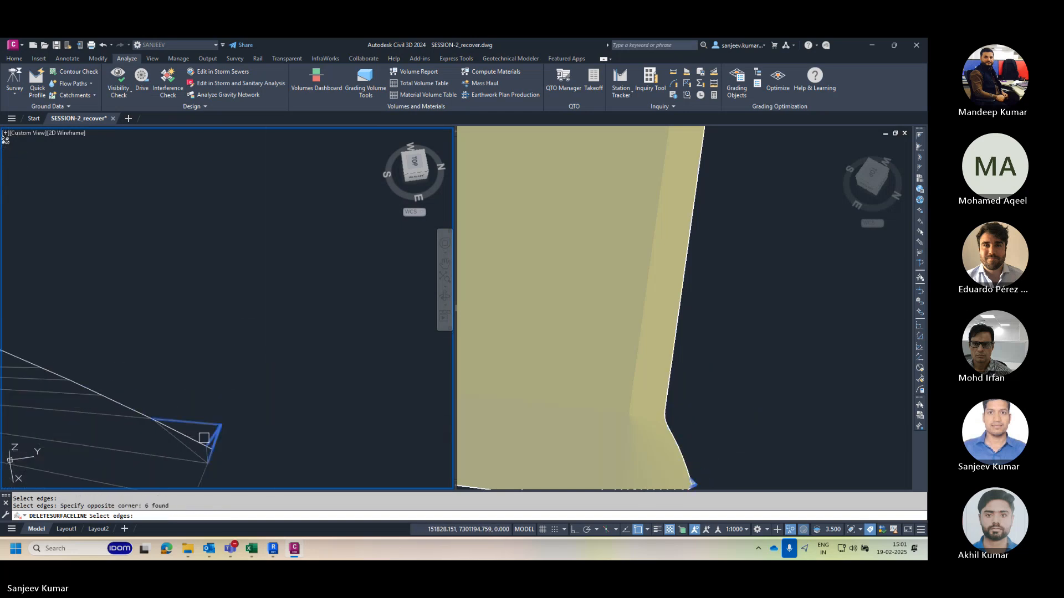
scroll(208, 366, down, 5)
key(Escape)
scroll(214, 350, down, 4)
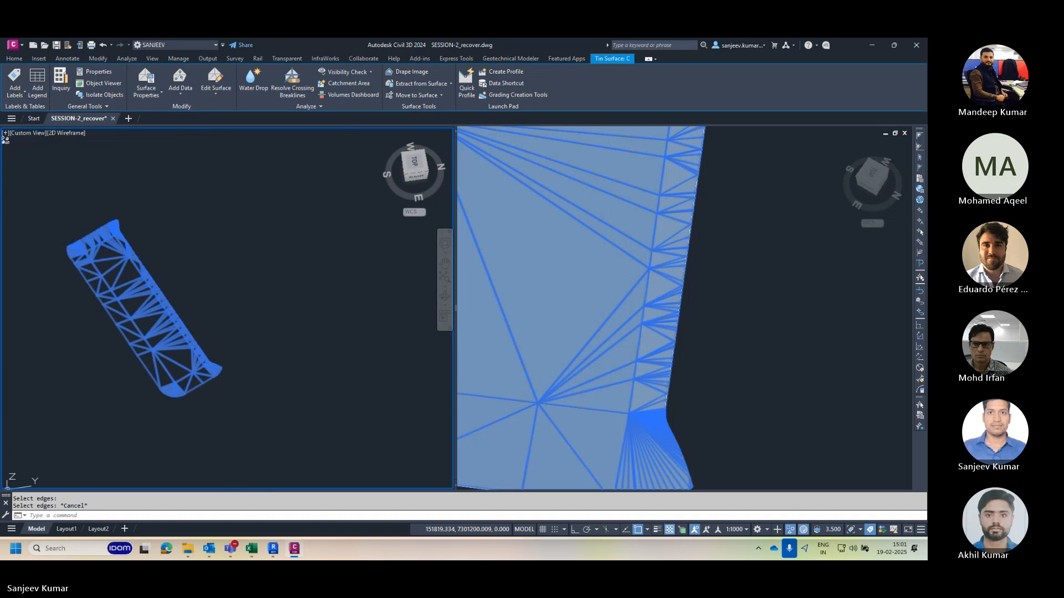
Step: Clear the selection and end the object isolation to restore all hidden objects
key(Escape)
key(Escape)
scroll(248, 327, up, 3)
scroll(249, 323, down, 4)
right_click(235, 247)
mouse_move(295, 277)
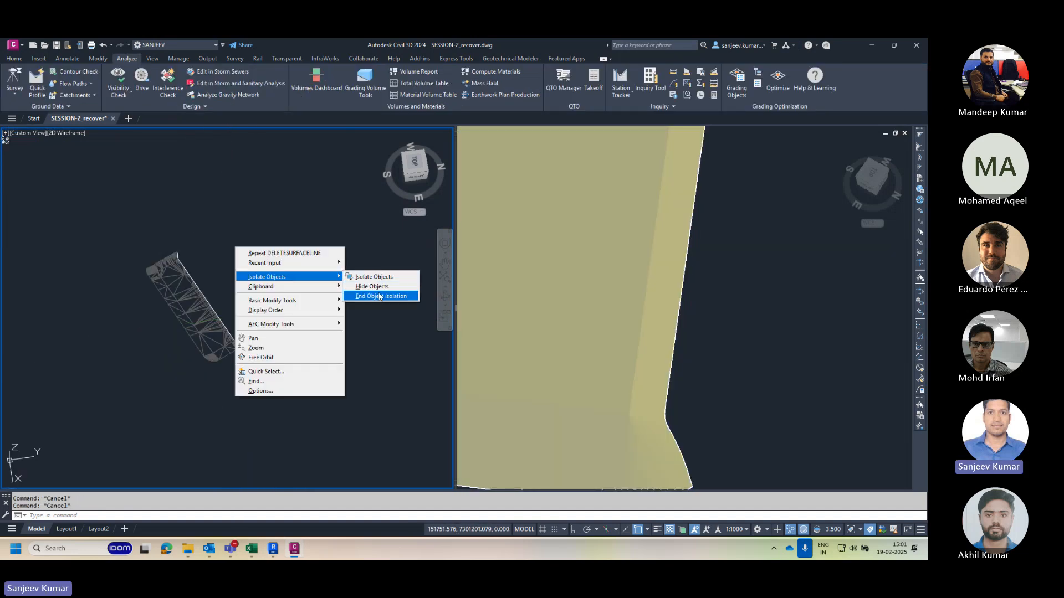
click(384, 294)
scroll(221, 302, up, 4)
scroll(236, 310, down, 3)
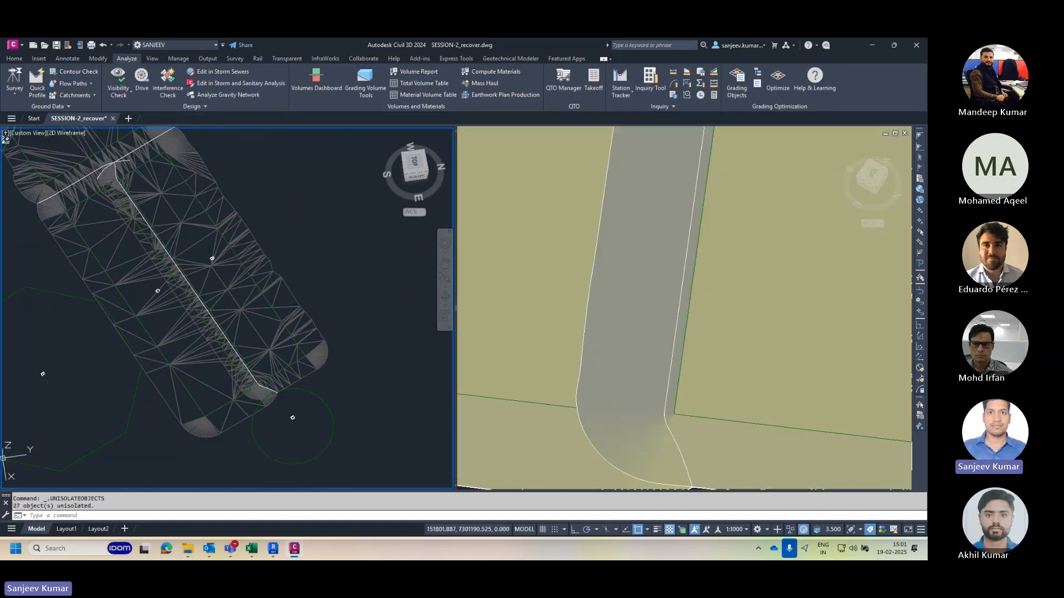
Step: Add the intersection line between B and C to surface B as a Standard breakline
key(Escape)
click(294, 321)
scroll(294, 322, up, 3)
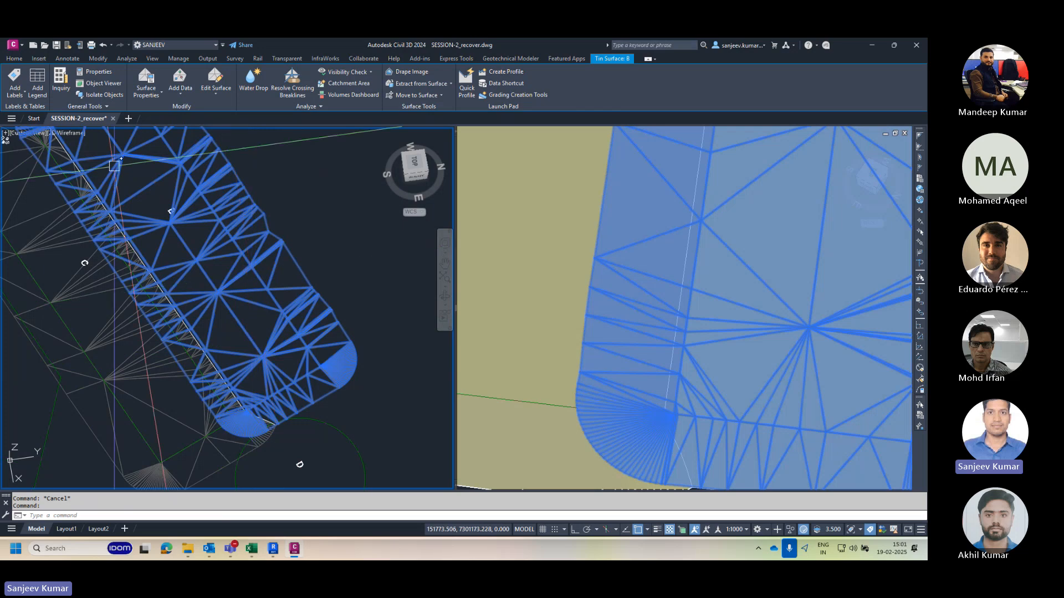
click(180, 82)
click(196, 131)
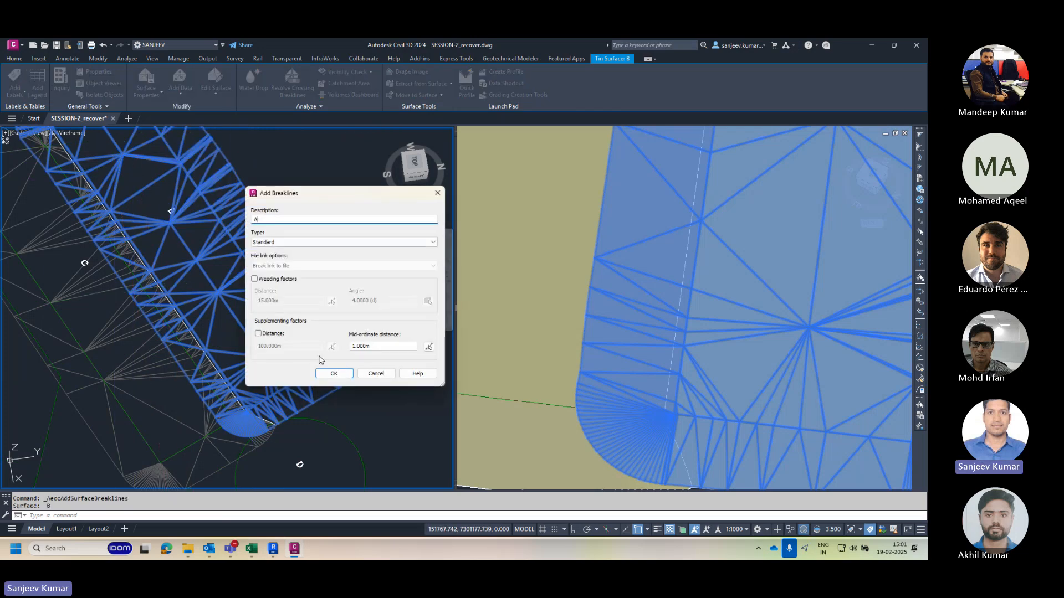
click(328, 374)
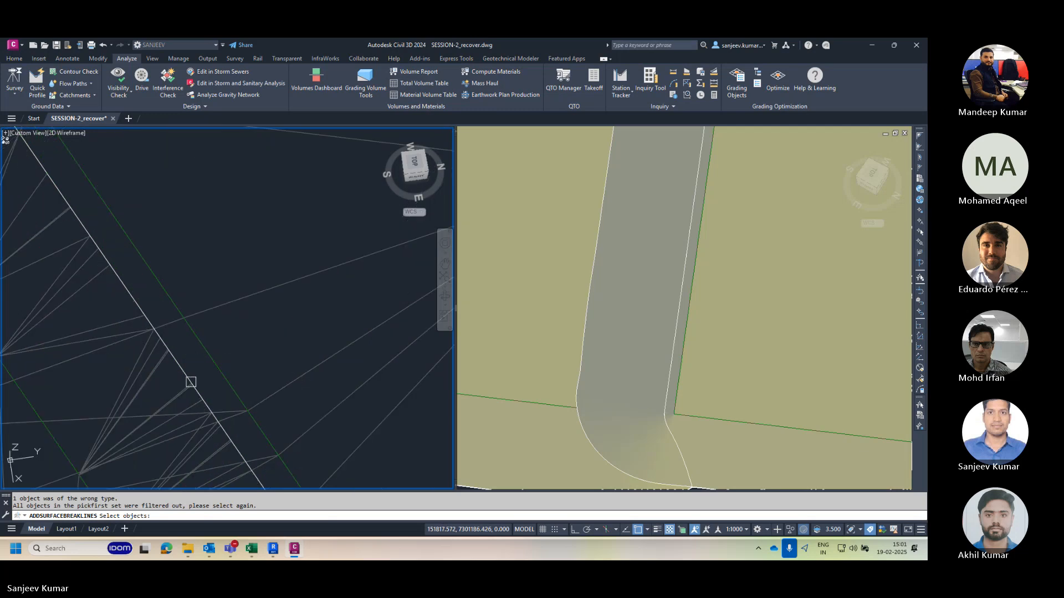
click(180, 373)
scroll(229, 346, down, 3)
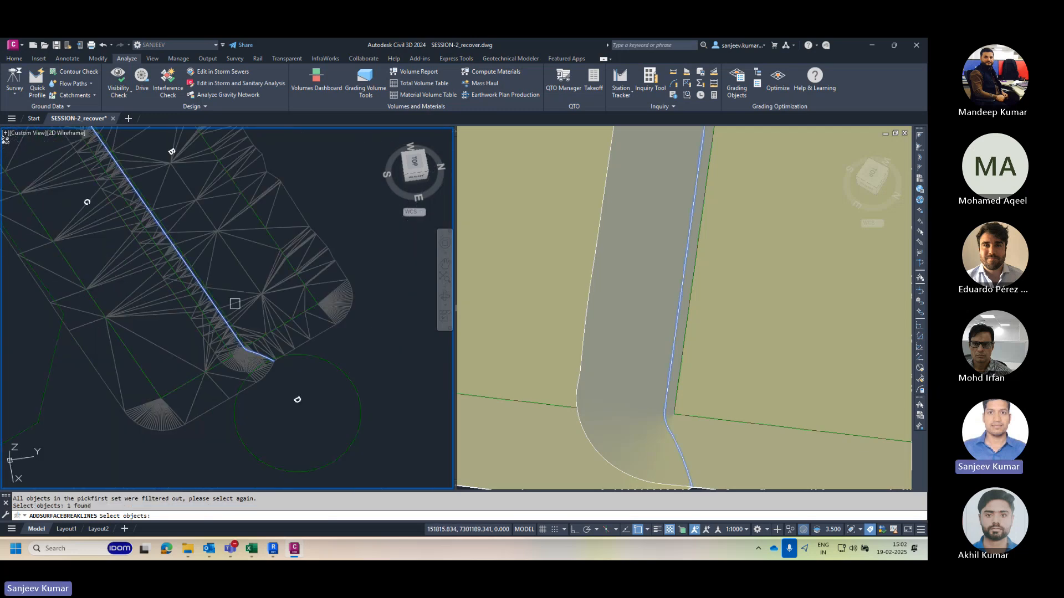
key(Return)
click(739, 149)
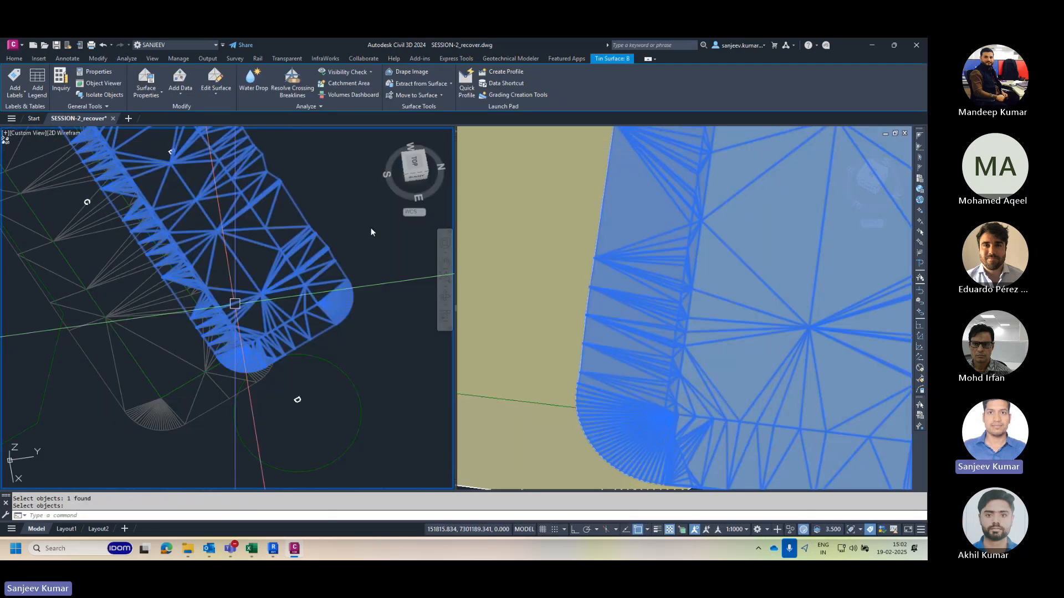
Step: Isolate surface B together with the intersection line and B's green pad outline
scroll(262, 307, up, 4)
key(Escape)
scroll(256, 304, up, 4)
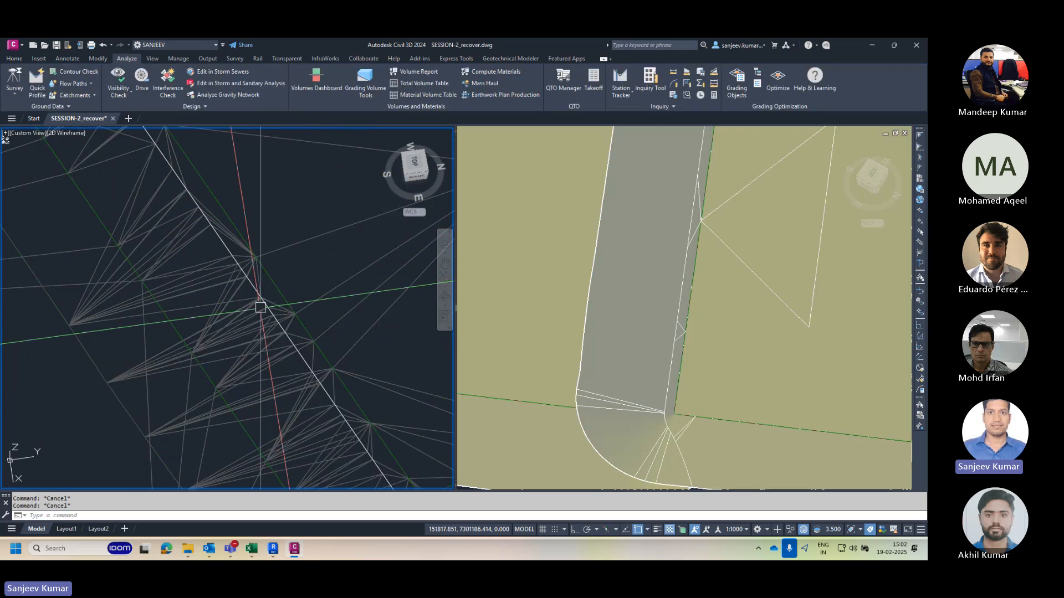
click(324, 244)
right_click(324, 245)
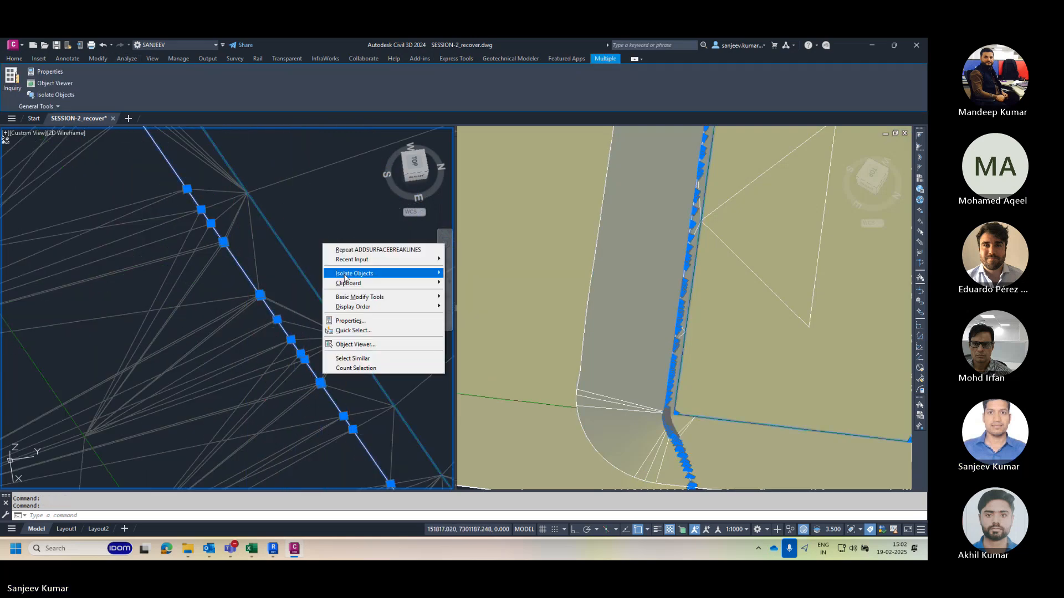
click(297, 215)
click(290, 190)
right_click(295, 195)
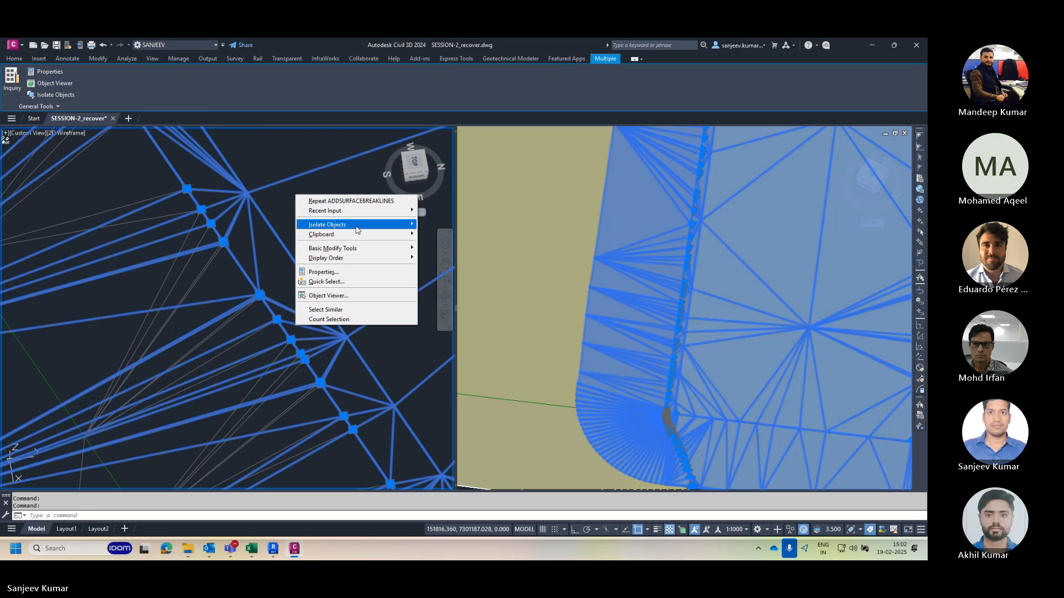
mouse_move(356, 225)
click(441, 226)
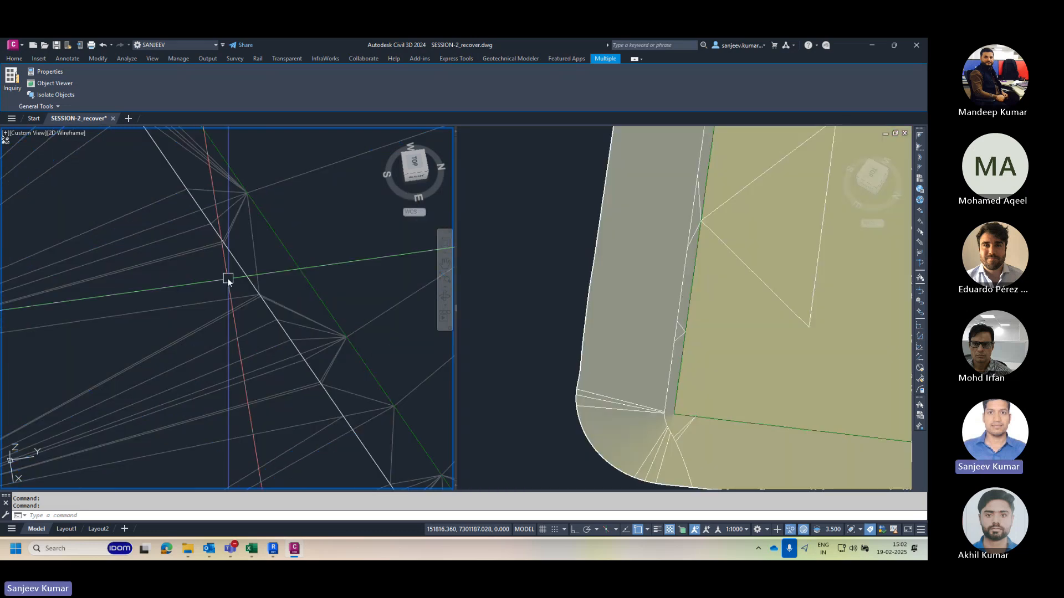
Step: Start Delete Line on surface B and remove the fan of edges outside the intersection line at the rounded corner
scroll(228, 279, down, 5)
shift+middle_drag(264, 296, 175, 322)
click(134, 316)
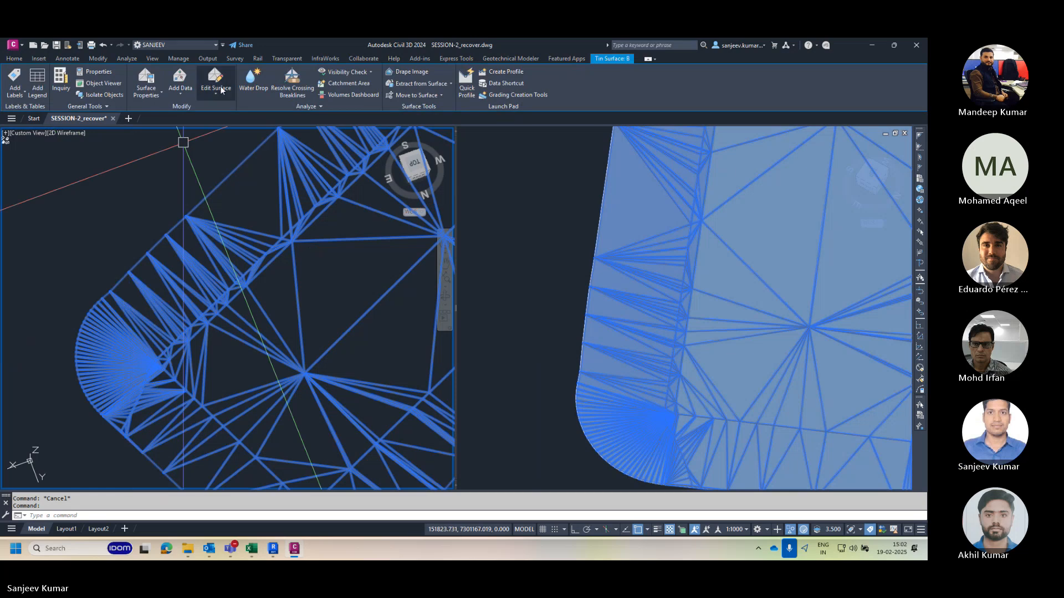
click(223, 89)
click(226, 128)
click(149, 205)
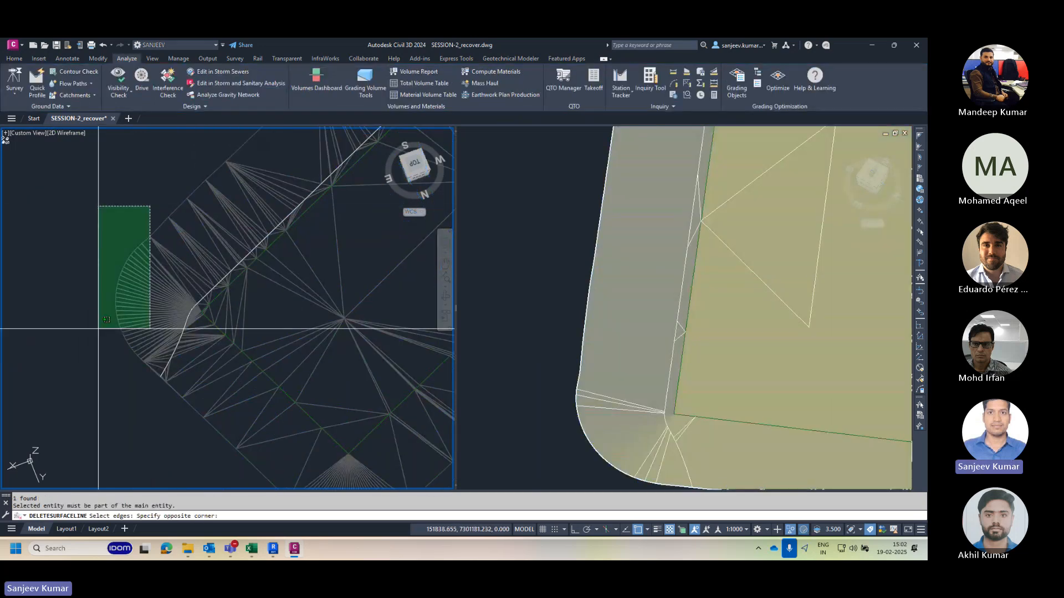
click(98, 333)
click(146, 310)
click(148, 370)
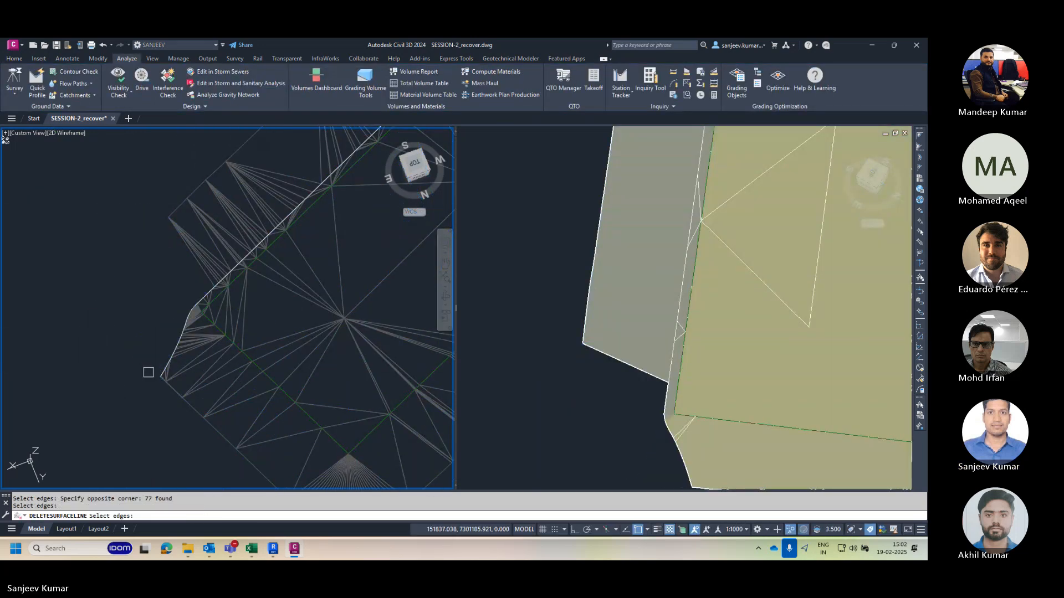
Step: Delete surface B's TIN edges outside the intersection line along the first stretch of the strip
scroll(159, 339, down, 5)
scroll(201, 302, up, 2)
click(190, 297)
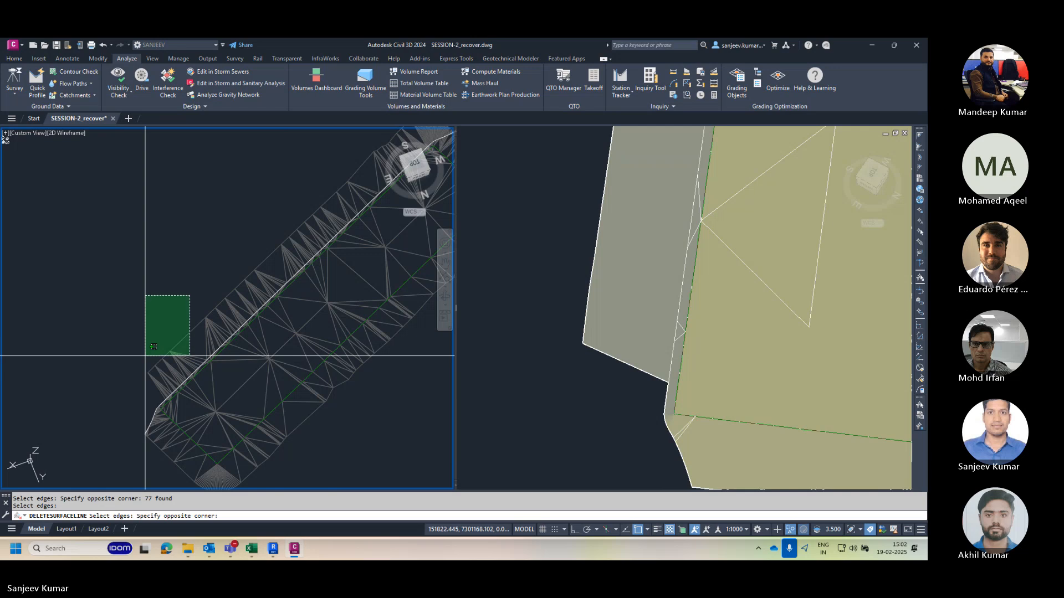
click(132, 381)
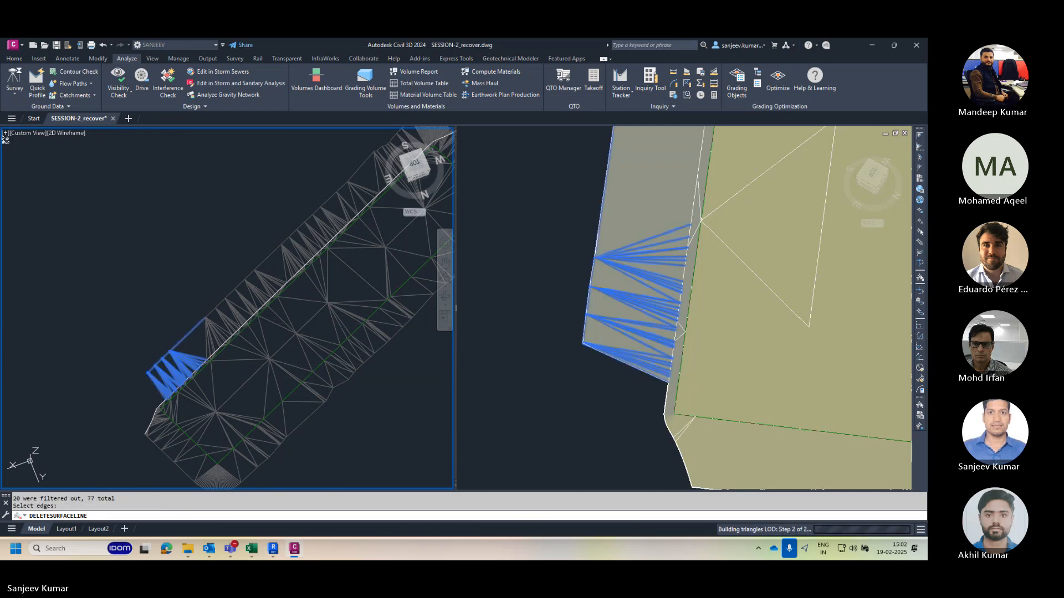
scroll(85, 432, up, 2)
click(171, 336)
click(106, 425)
key(Return)
click(228, 293)
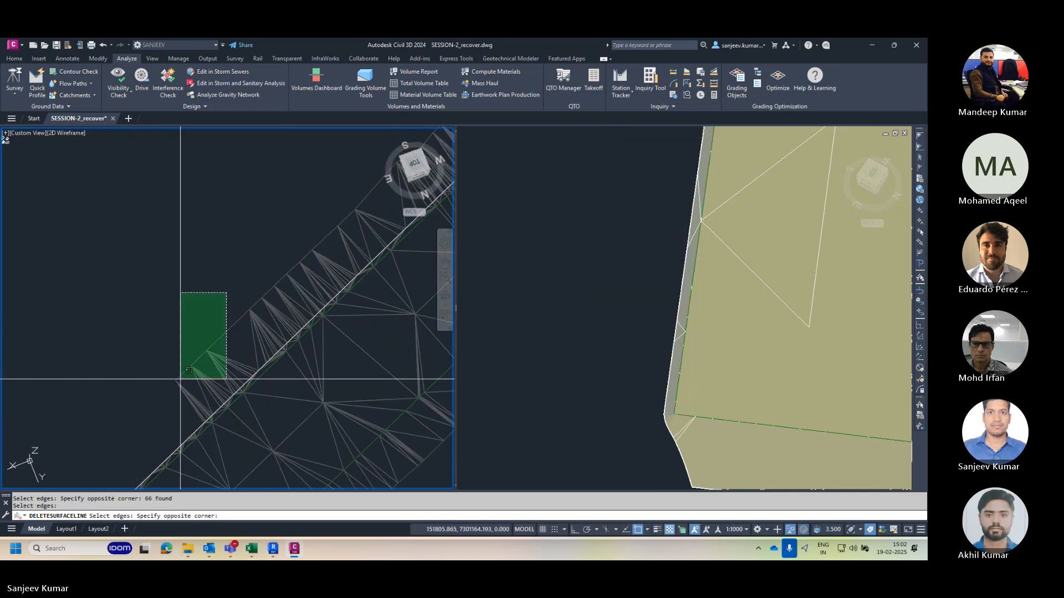
click(158, 389)
key(Return)
Step: Delete surface B's TIN edges outside the intersection line along the strip's middle stretch
middle_drag(329, 226, 235, 299)
click(236, 258)
click(144, 355)
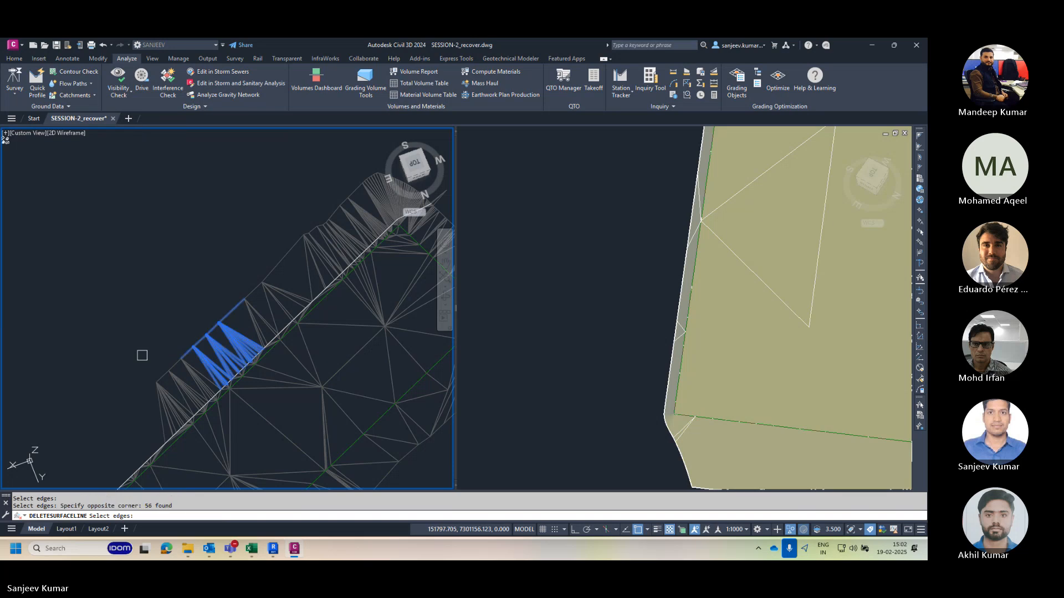
key(Return)
click(174, 319)
click(125, 389)
key(Return)
key(Return)
Step: Delete surface B's outer edges along the strip's last stretch and around the opposite rounded corner
middle_drag(246, 307, 132, 415)
click(179, 325)
click(92, 412)
click(236, 288)
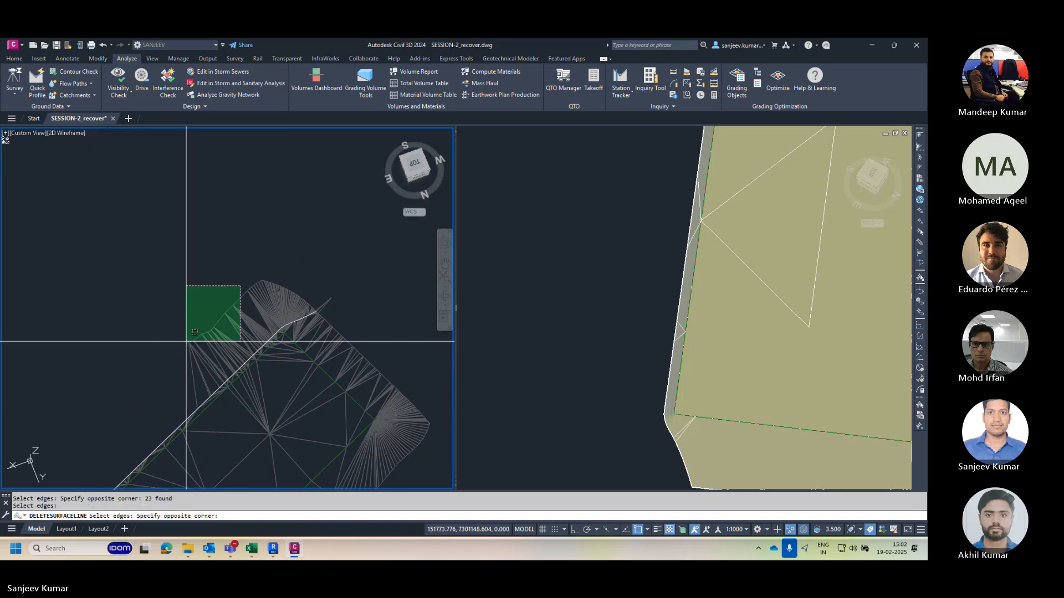
click(167, 347)
key(Return)
middle_drag(166, 347, 118, 384)
click(255, 306)
click(186, 337)
key(Return)
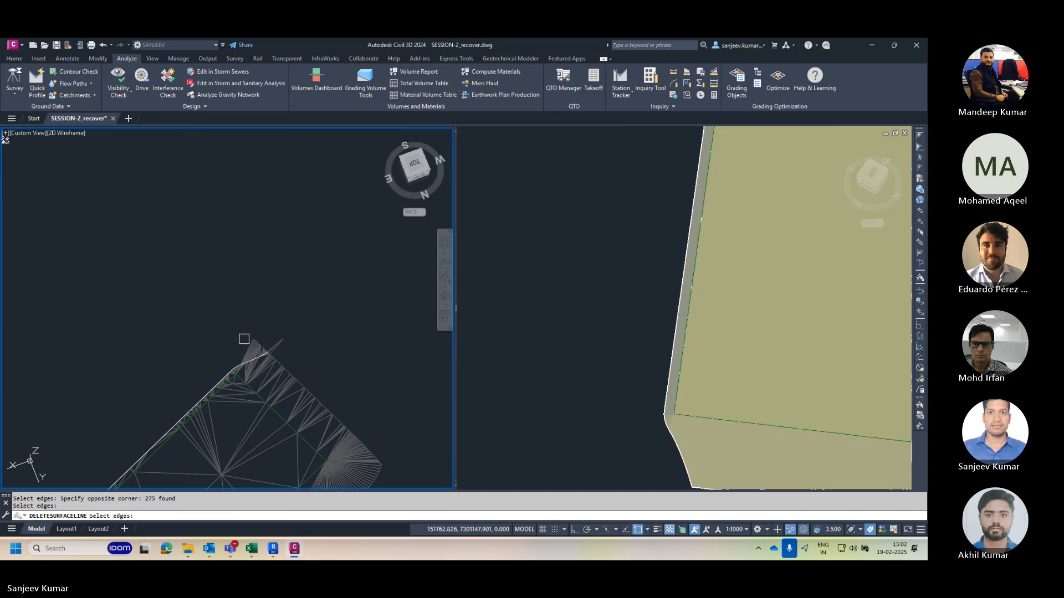
Step: Delete surface B's remaining edges beyond the end tip of the intersection line and finish Delete Line
scroll(249, 338, up, 5)
click(302, 323)
click(266, 385)
key(Return)
middle_drag(266, 385, 214, 359)
scroll(257, 297, up, 3)
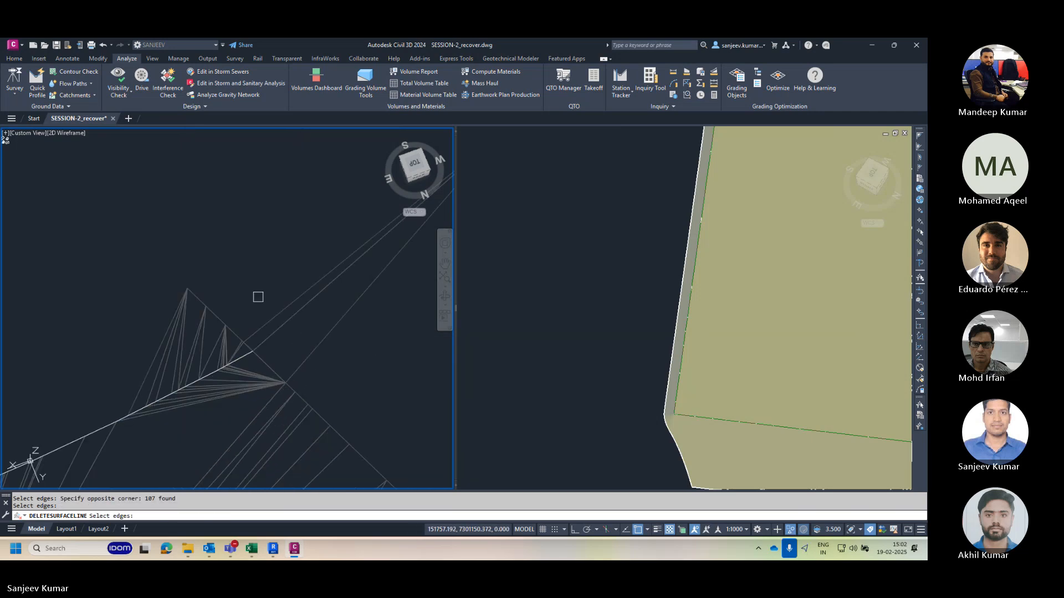
click(257, 297)
click(124, 342)
key(Return)
key(Escape)
key(Escape)
scroll(260, 285, down, 6)
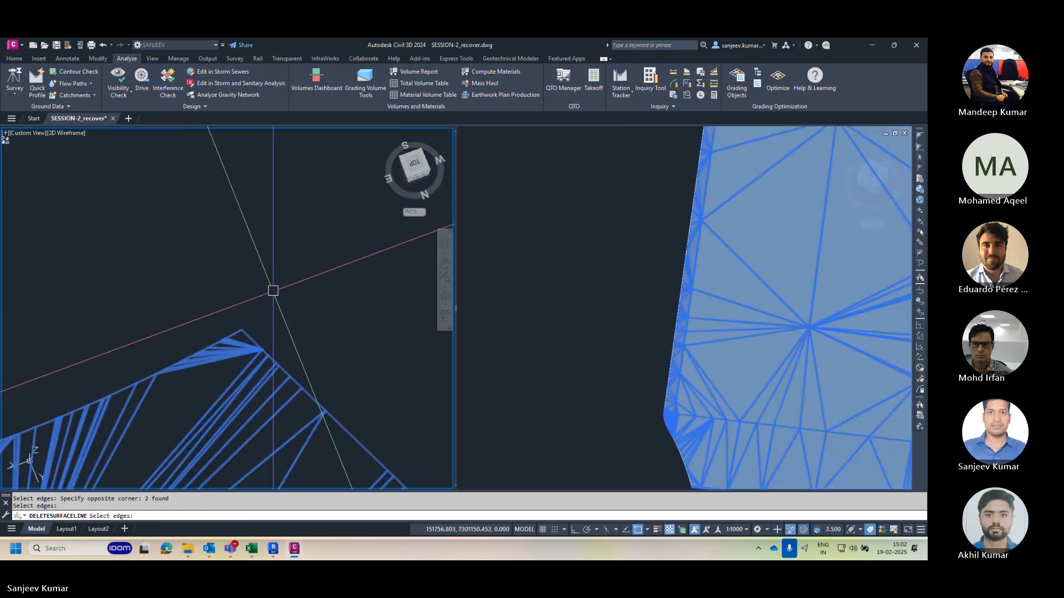
Step: End the object isolation to bring back the other surfaces and outlines
right_click(186, 261)
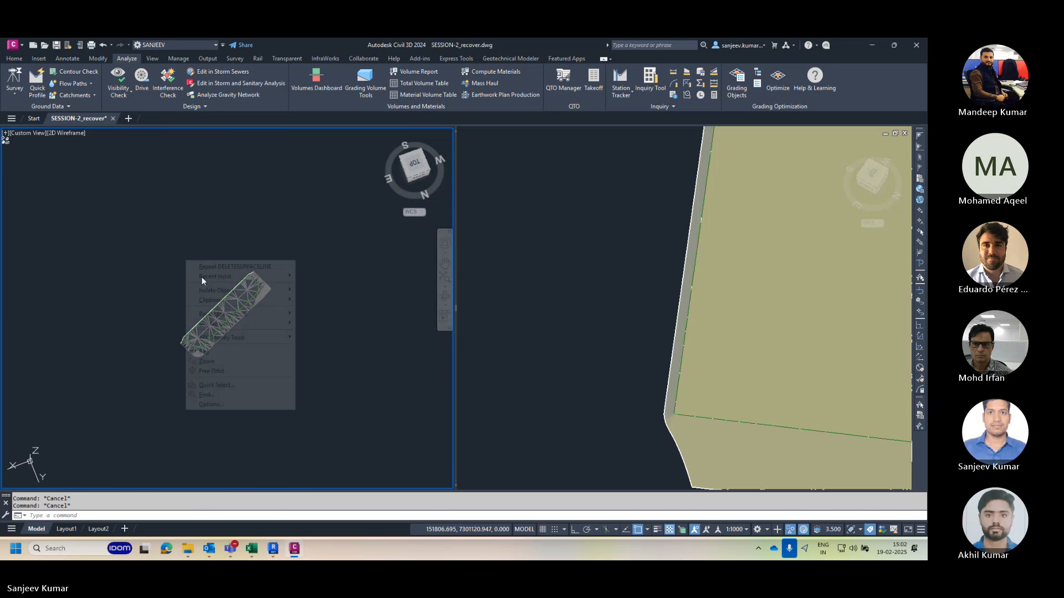
click(327, 310)
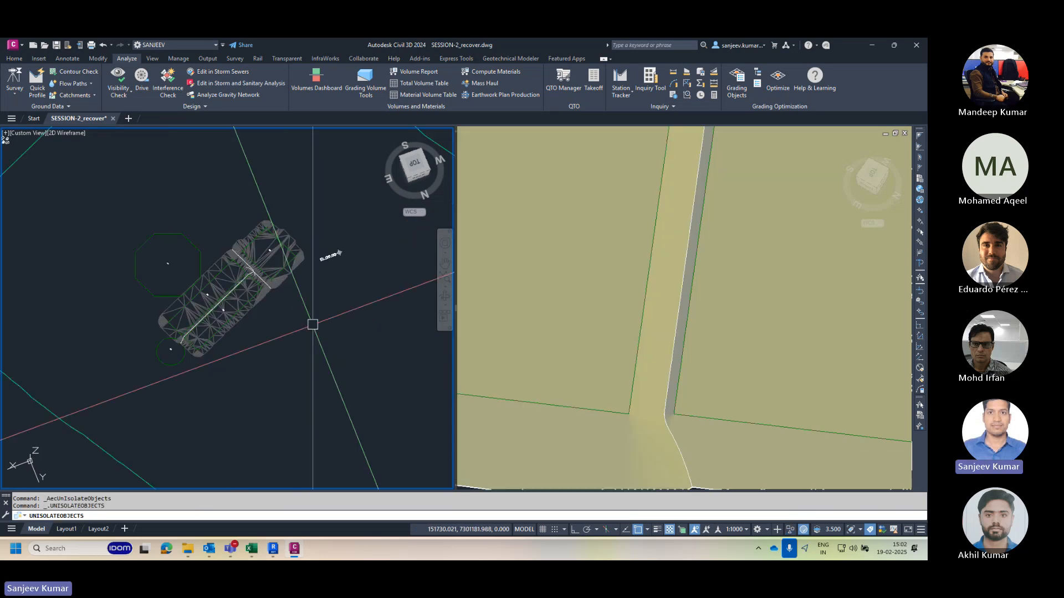
scroll(620, 322, down, 2)
Step: Examine the trimmed surfaces in the conceptual 3D view, checking the junction where the intersection lines meet and the overall shape
click(621, 320)
scroll(617, 310, down, 10)
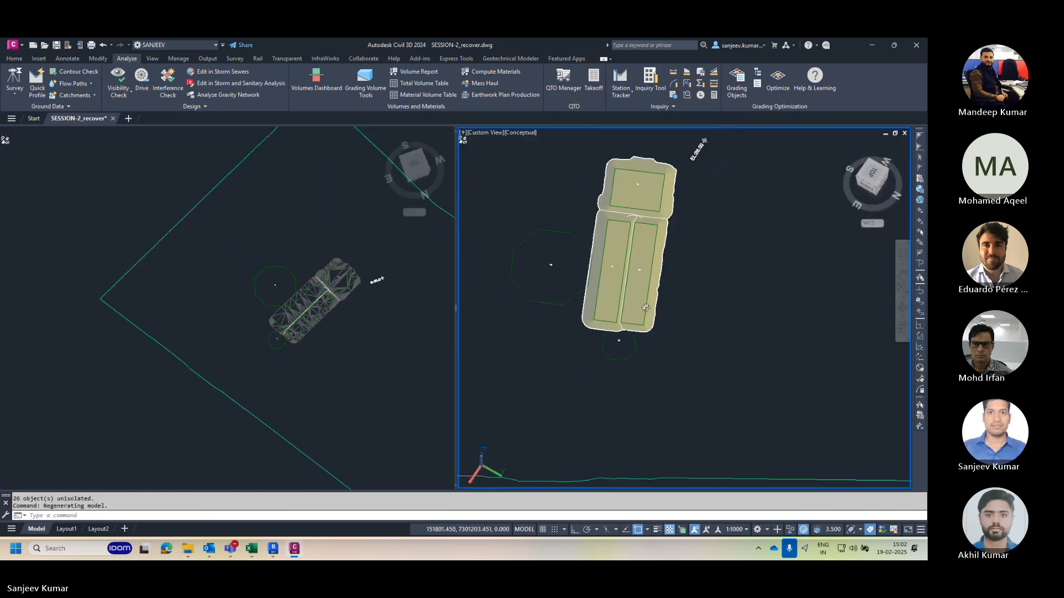
shift+middle_drag(647, 307, 500, 260)
key(Escape)
scroll(640, 257, up, 10)
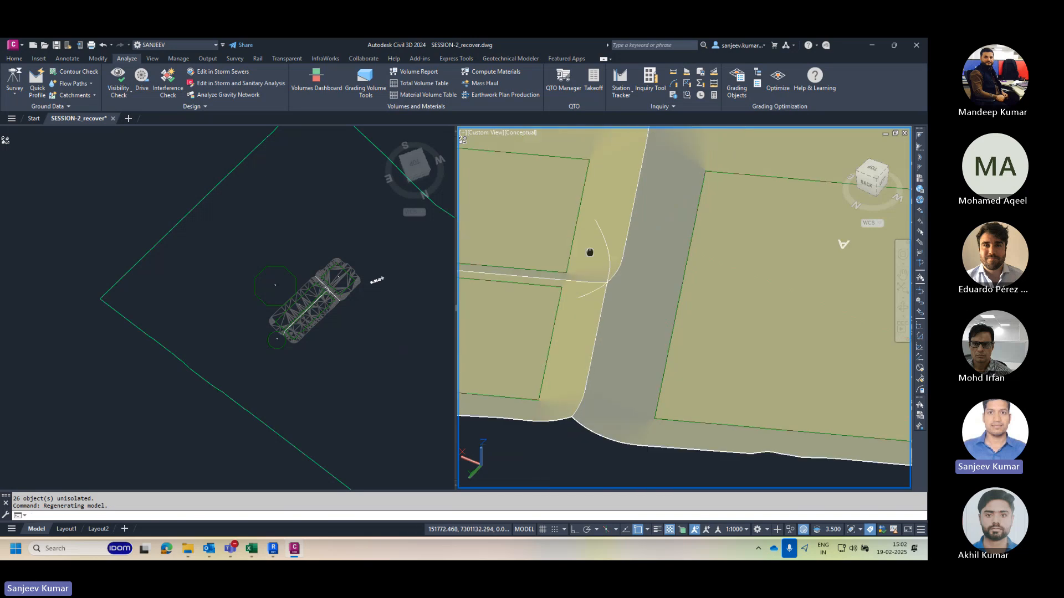
key(Escape)
click(630, 254)
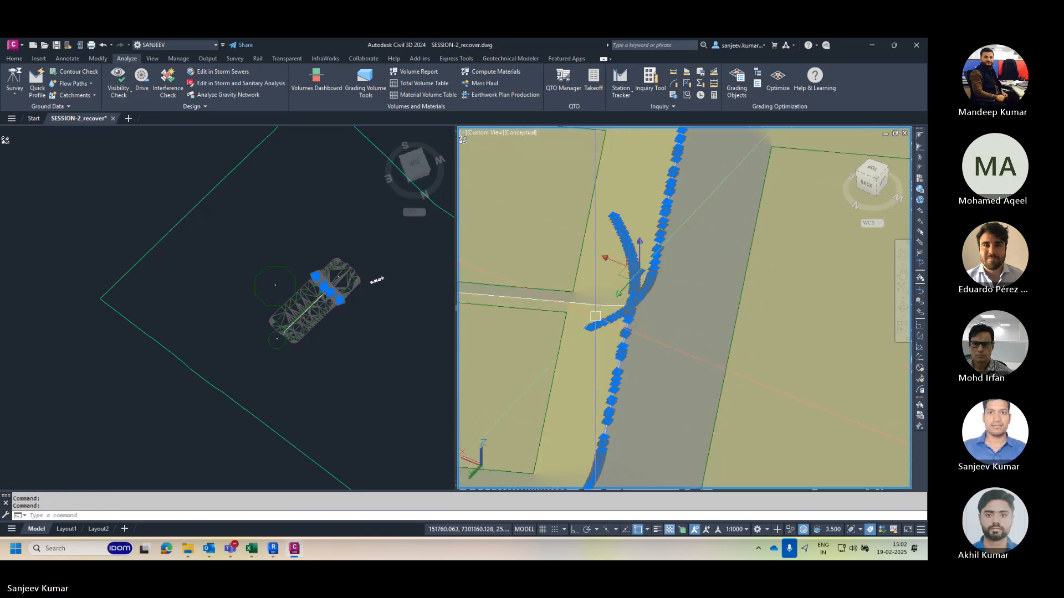
key(Escape)
scroll(619, 309, down, 5)
shift+middle_drag(665, 291, 626, 357)
scroll(638, 294, up, 8)
scroll(643, 294, down, 5)
scroll(756, 326, down, 5)
scroll(705, 336, down, 4)
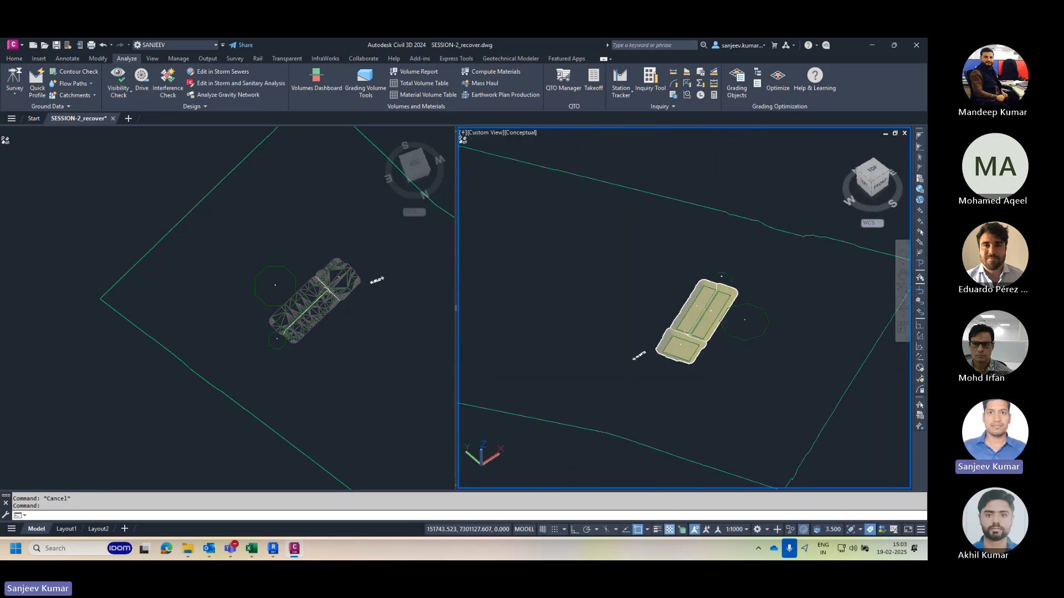
scroll(715, 340, up, 7)
middle_drag(734, 318, 698, 341)
scroll(654, 346, down, 1)
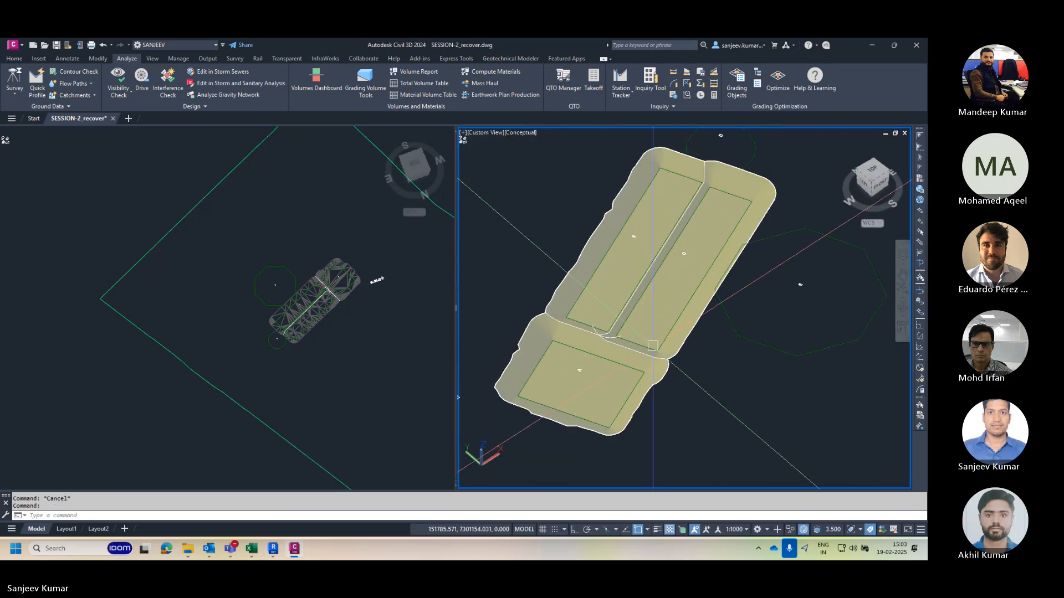
Step: Set the conceptual viewport to the Top view and bring surfaces B and C and outline E into close view
click(872, 169)
scroll(726, 330, up, 4)
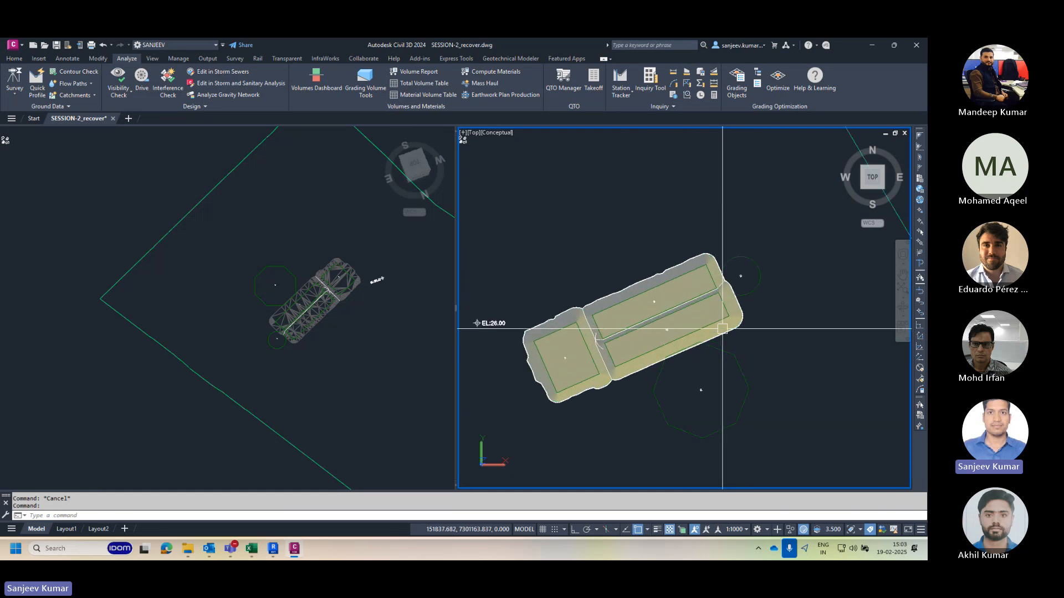
scroll(690, 284, up, 2)
scroll(690, 256, up, 2)
middle_drag(690, 256, 670, 187)
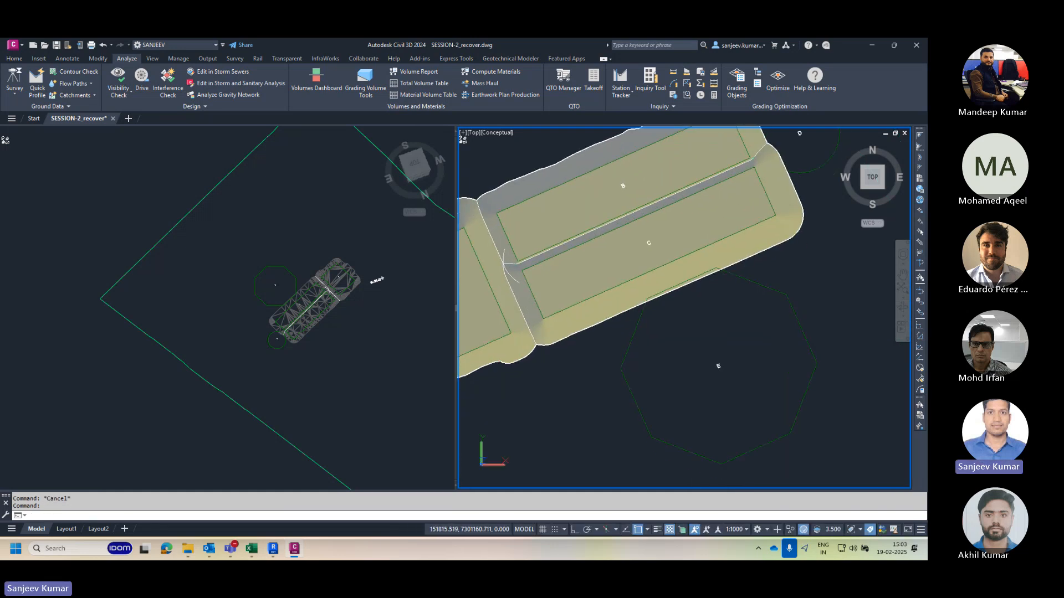
Step: Examine outline E beside surface C and the overall layout of the surfaces and outlines in the top view
scroll(713, 285, down, 2)
scroll(719, 347, up, 4)
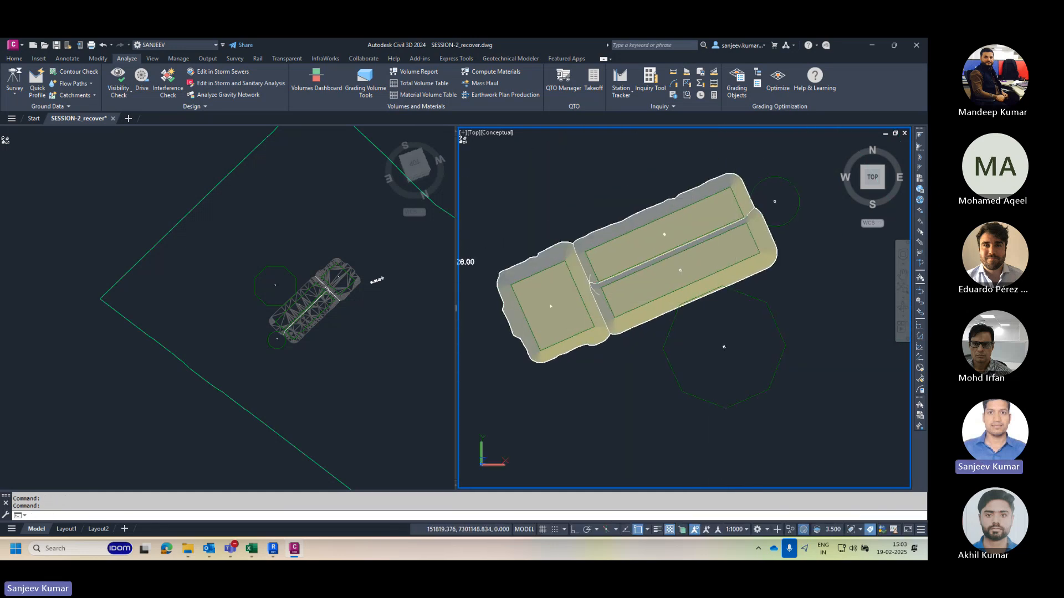
middle_drag(720, 347, 634, 284)
scroll(634, 284, up, 2)
scroll(655, 283, down, 3)
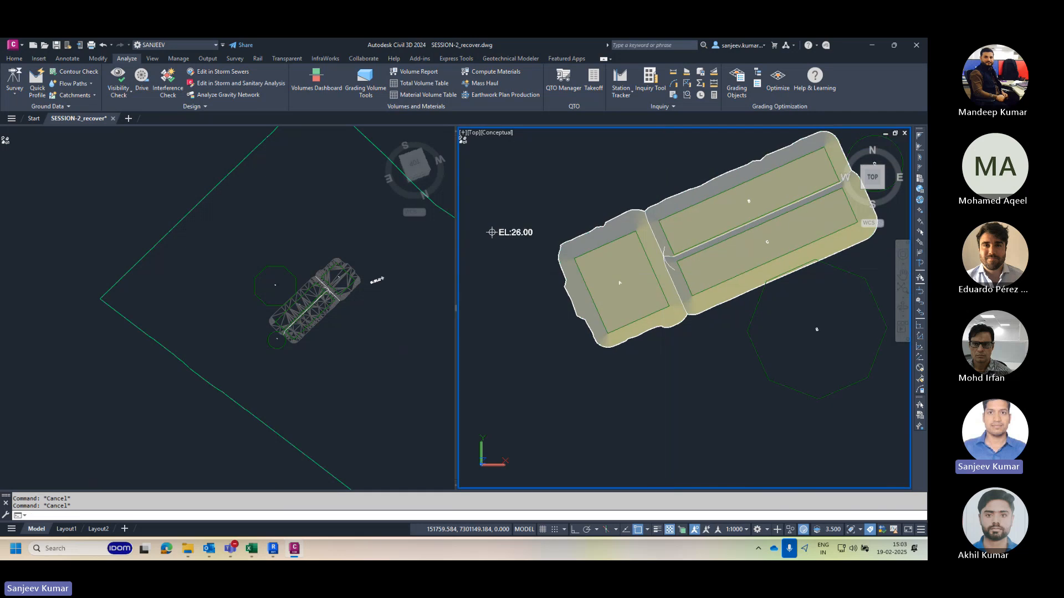
scroll(615, 274, up, 3)
scroll(604, 255, down, 2)
middle_drag(600, 247, 592, 257)
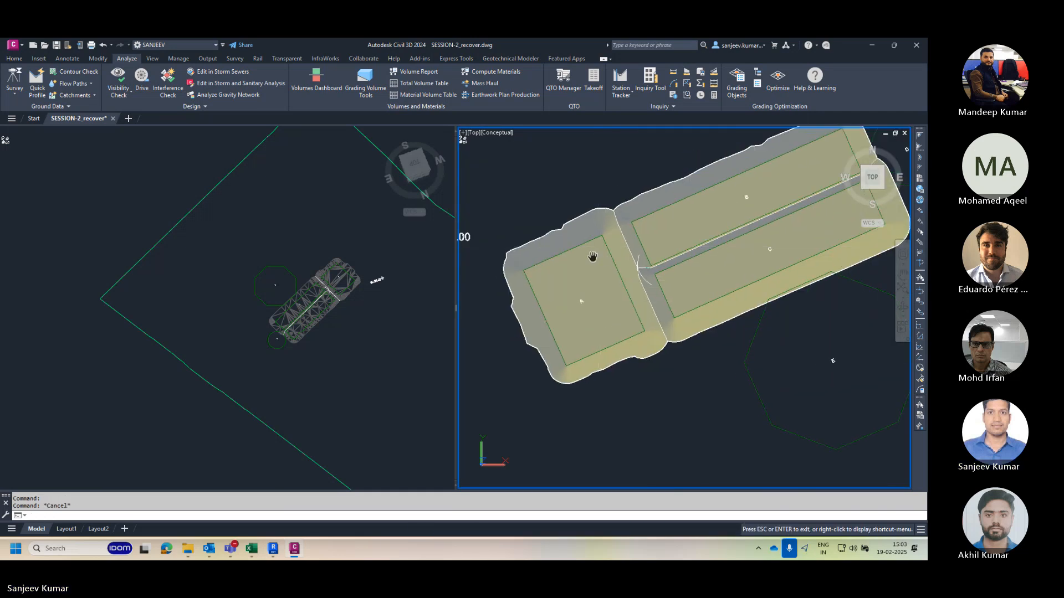
middle_drag(597, 311, 471, 282)
click(765, 292)
click(775, 282)
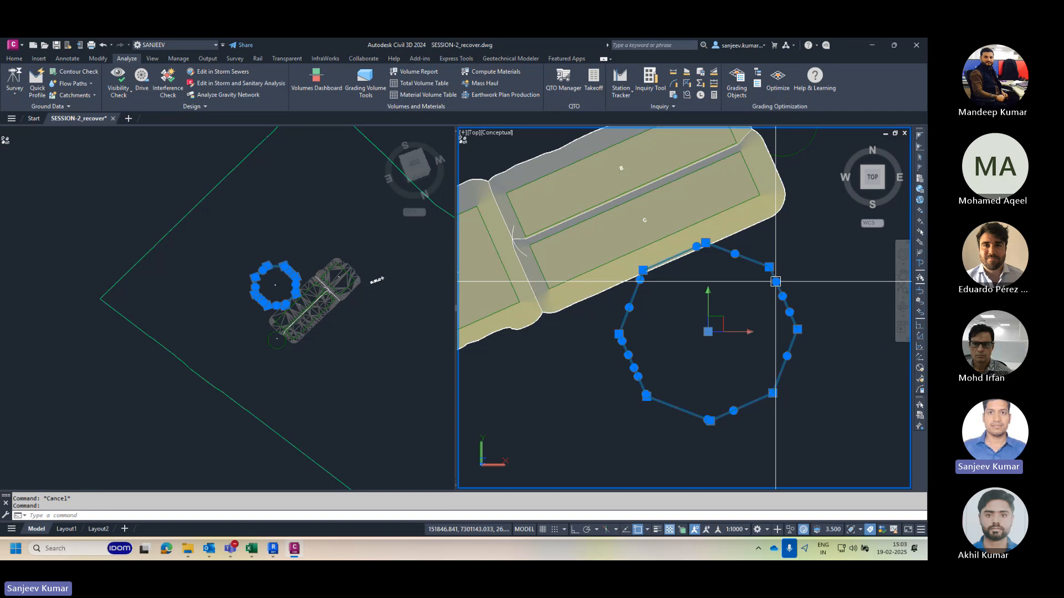
scroll(647, 281, down, 5)
key(Escape)
middle_drag(692, 219, 680, 281)
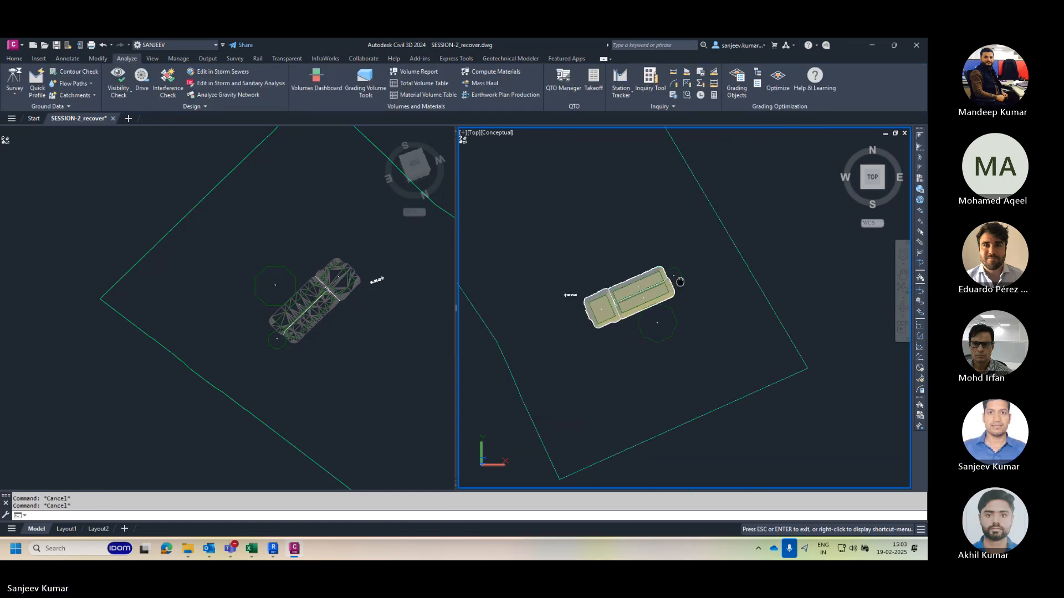
key(Escape)
Step: Review the elevations of feature line E in the Elevation Editor and close it again
click(728, 233)
scroll(681, 326, up, 3)
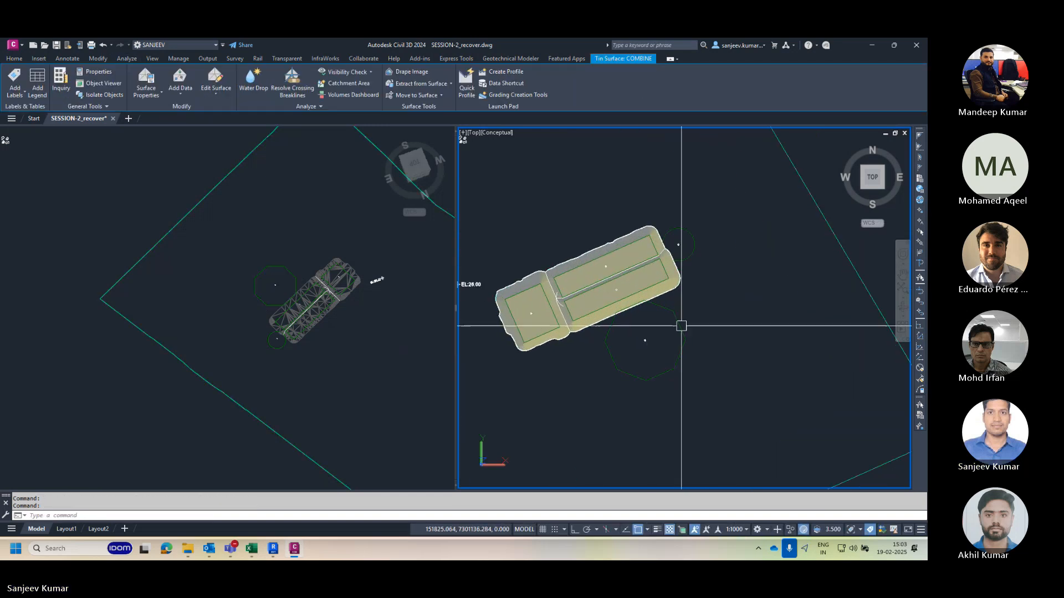
key(Escape)
click(683, 327)
scroll(660, 320, up, 2)
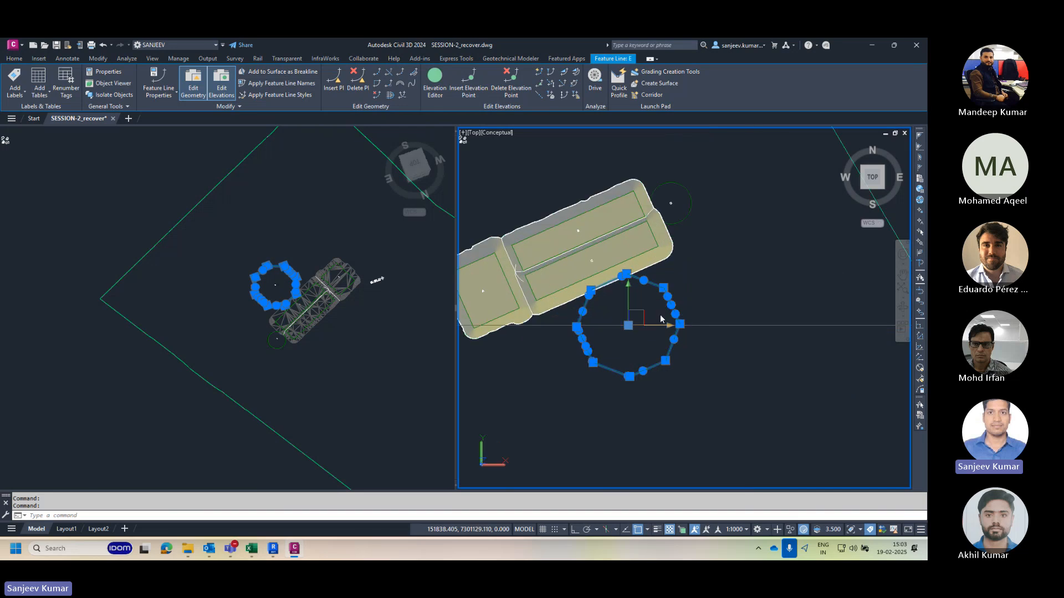
click(435, 87)
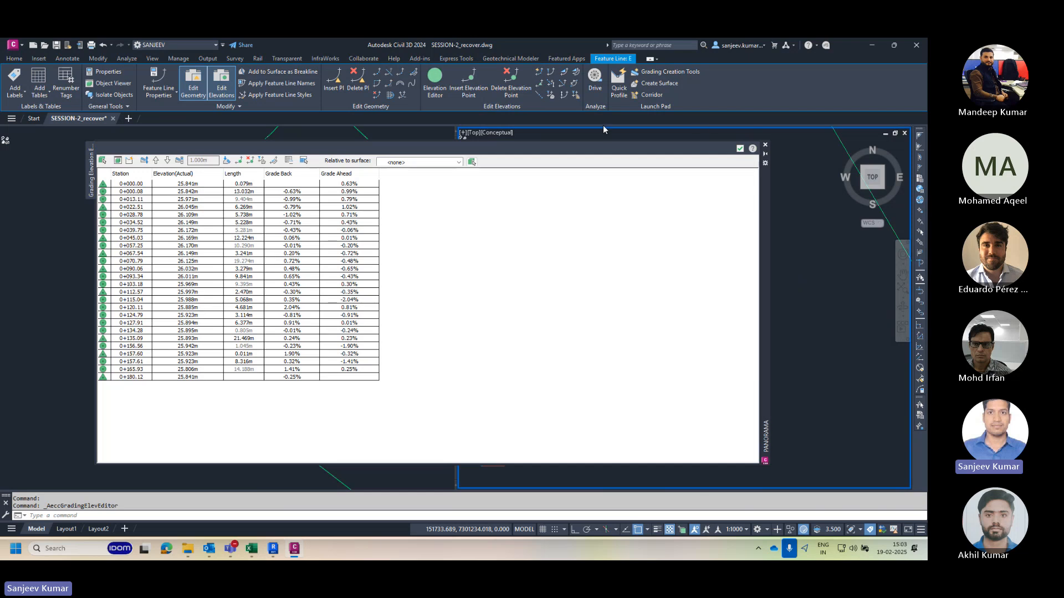
click(739, 149)
key(Escape)
Step: Turn on Triangles visibility in the COMBINE surface's style, Contours 2m and 10m (Background)
scroll(637, 294, down, 4)
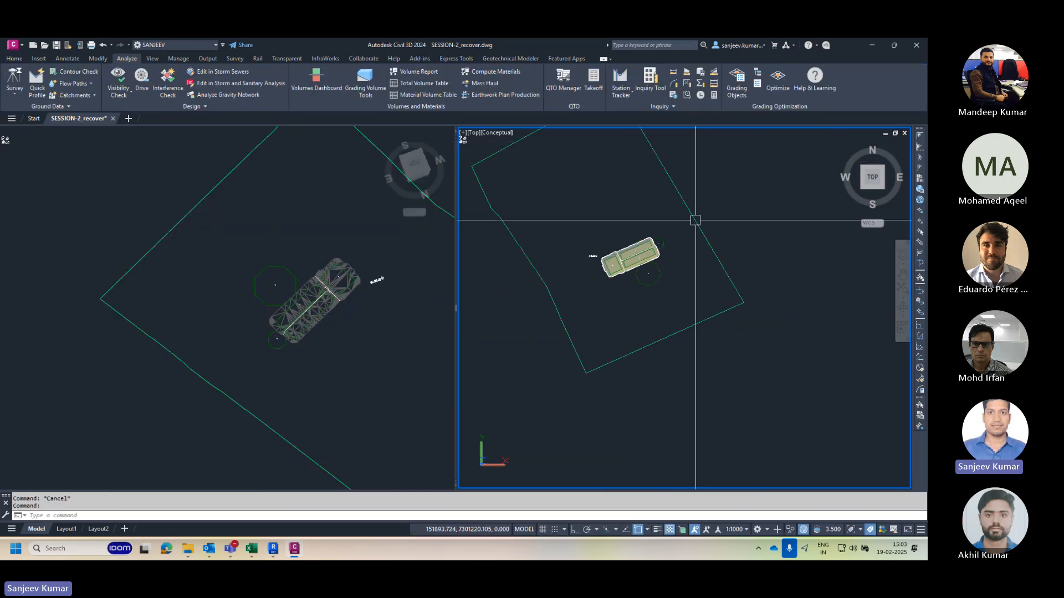
click(694, 218)
middle_drag(532, 151, 538, 175)
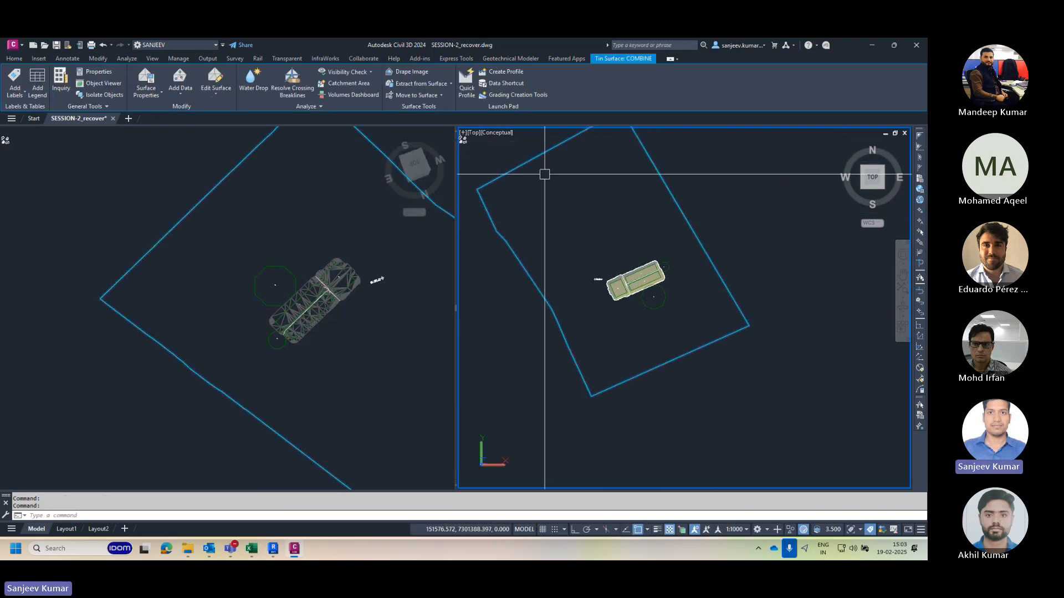
click(161, 94)
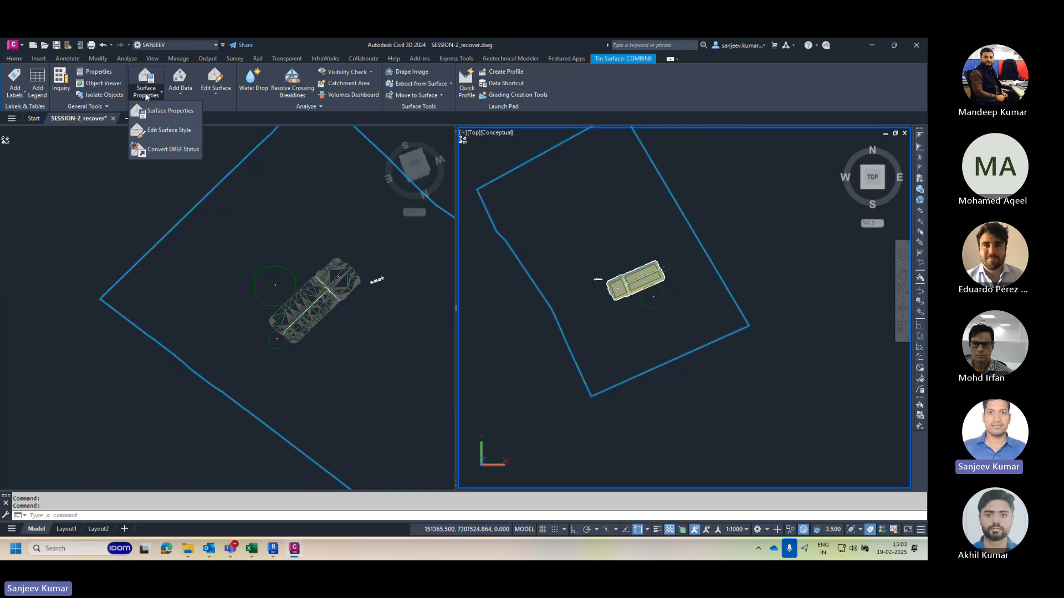
click(166, 135)
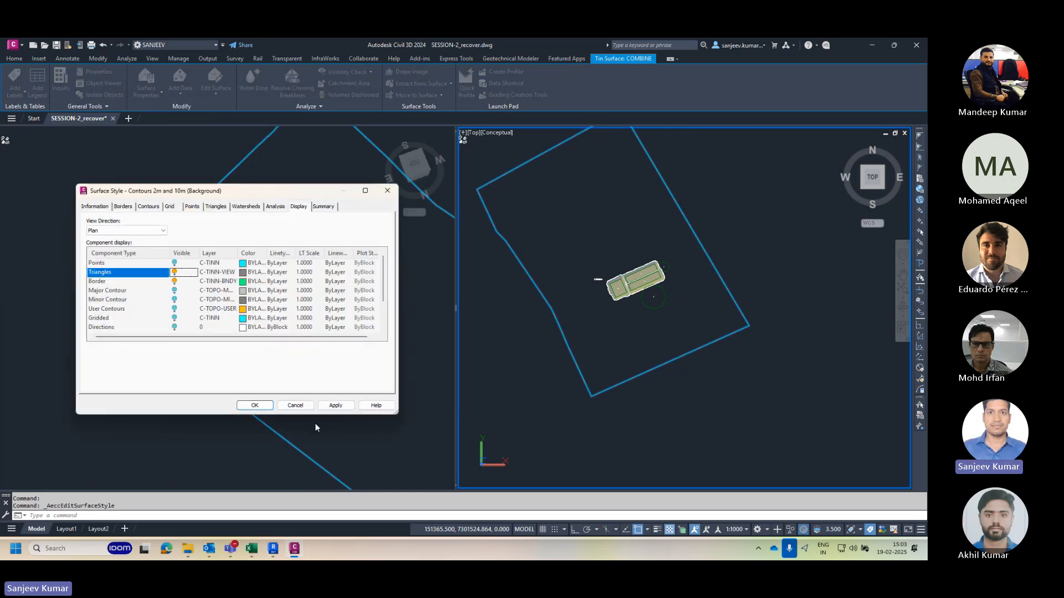
click(265, 410)
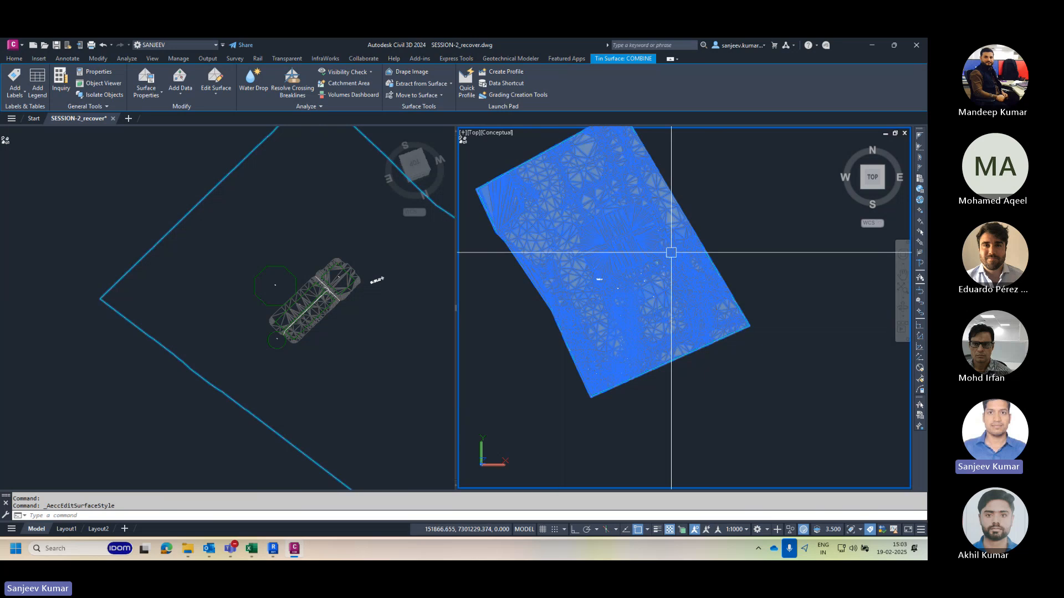
scroll(671, 252, up, 8)
key(Escape)
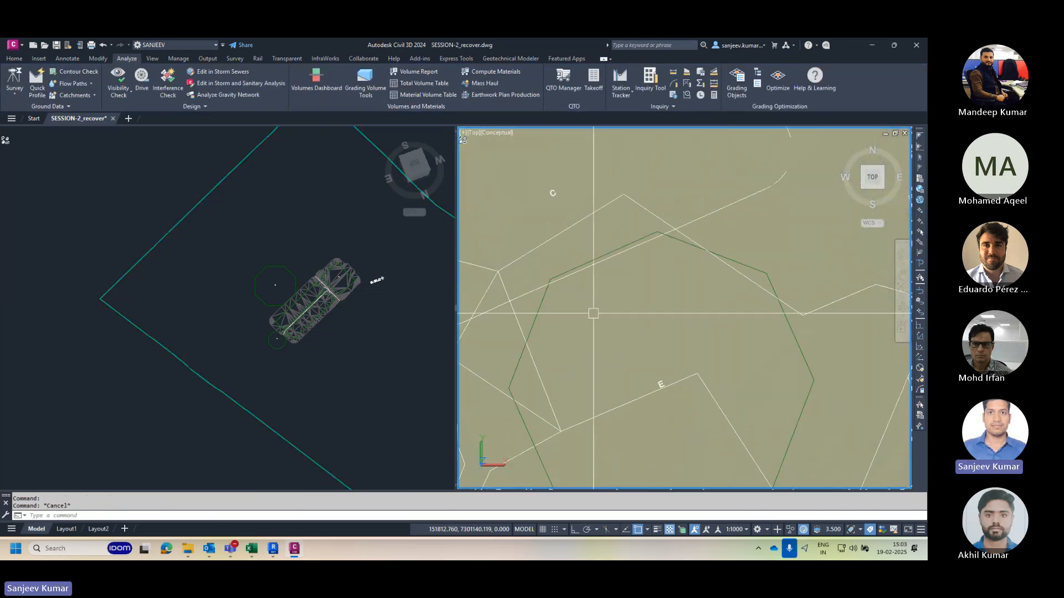
Step: Examine how feature line E lies on the shaded COMBINE ground surface, both close up and in the wider site
click(539, 304)
key(Escape)
scroll(542, 312, up, 2)
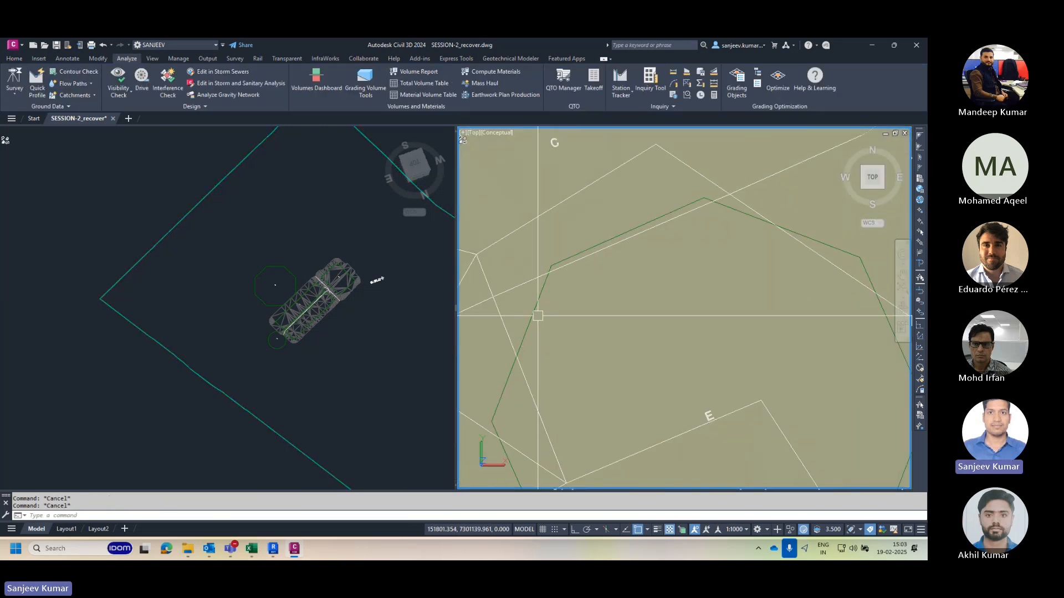
click(533, 316)
scroll(537, 316, down, 3)
scroll(581, 308, down, 5)
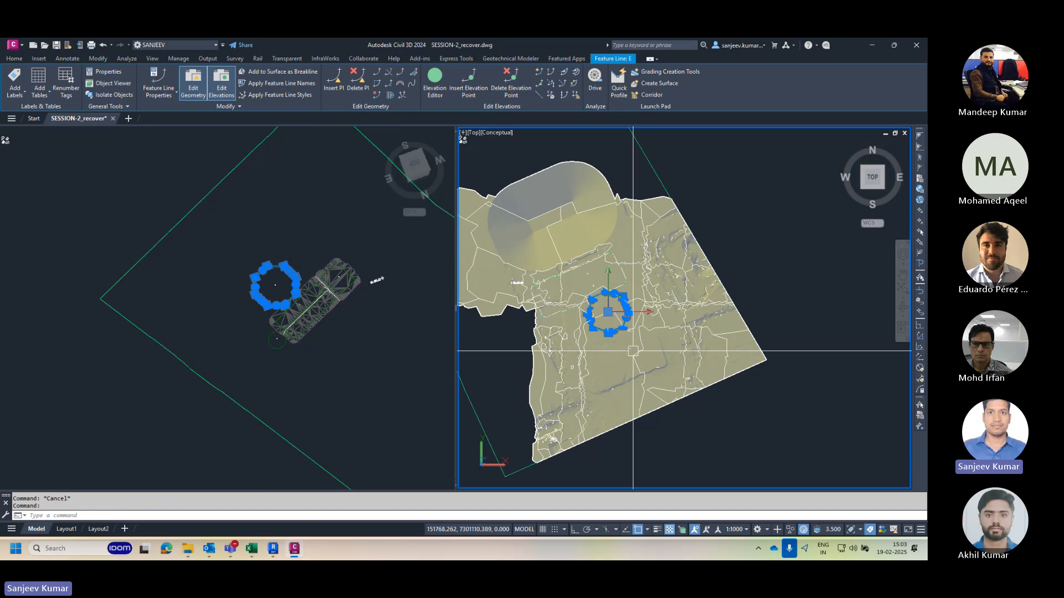
scroll(610, 324, up, 4)
scroll(638, 305, down, 4)
key(Escape)
scroll(626, 294, up, 5)
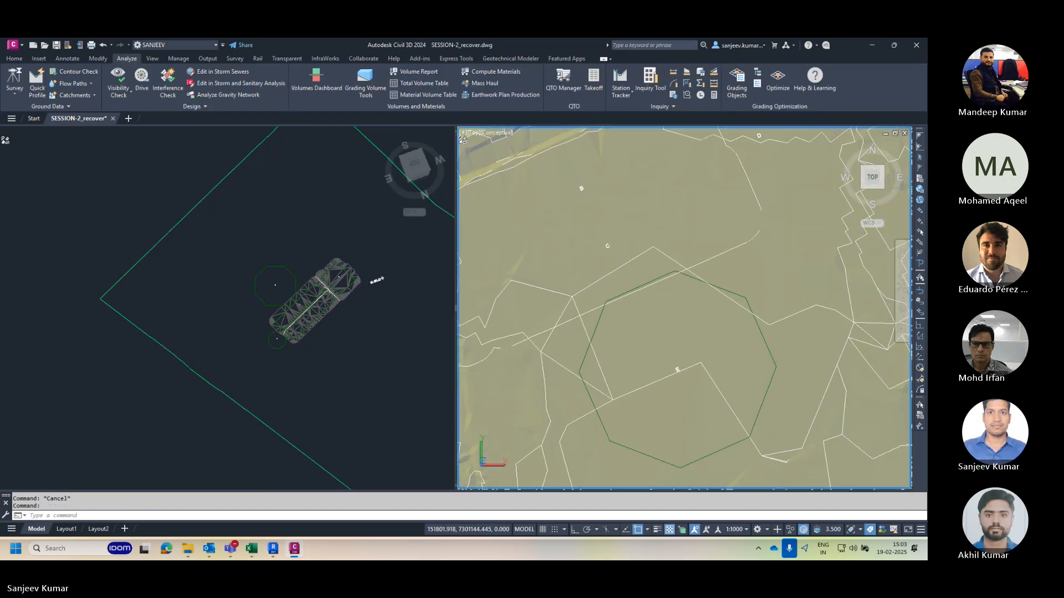
scroll(604, 282, down, 3)
scroll(606, 324, up, 2)
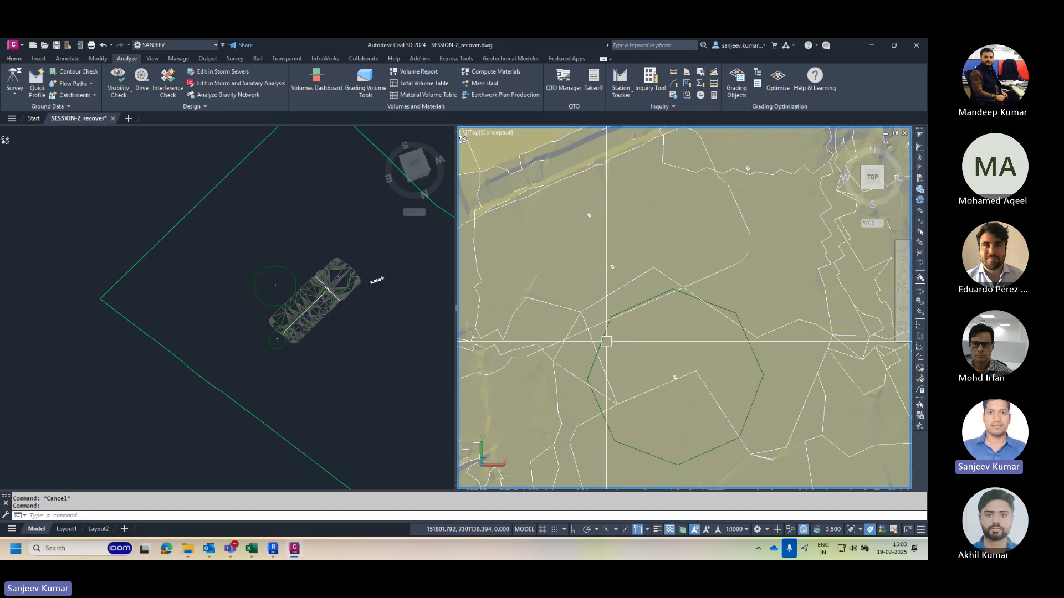
Step: Highlight the COMBINE surface and feature line E in turn to compare the triangulation with the outline
click(606, 342)
key(Escape)
scroll(603, 339, up, 2)
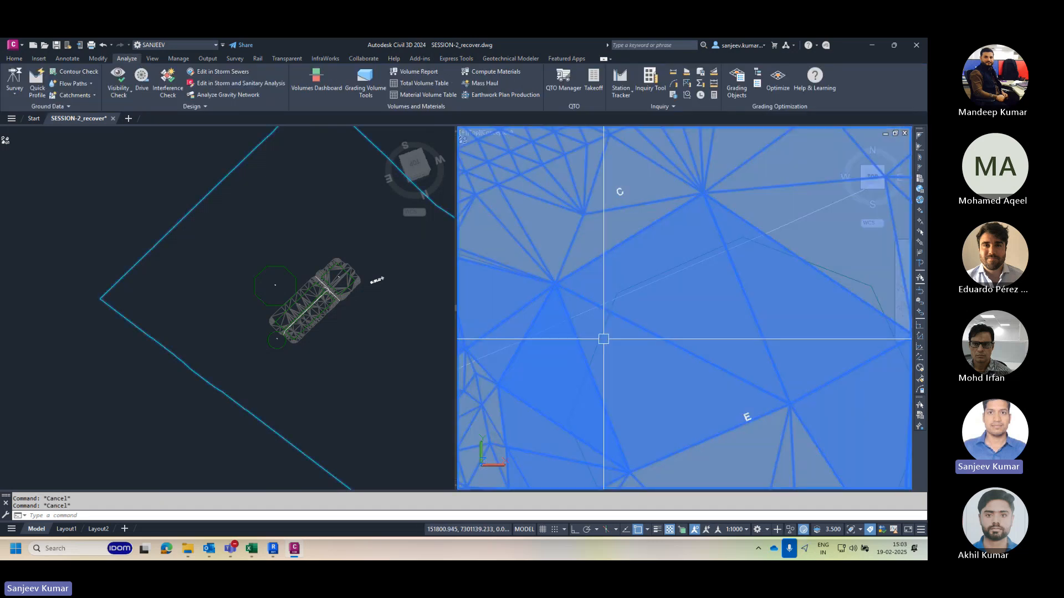
scroll(604, 339, down, 4)
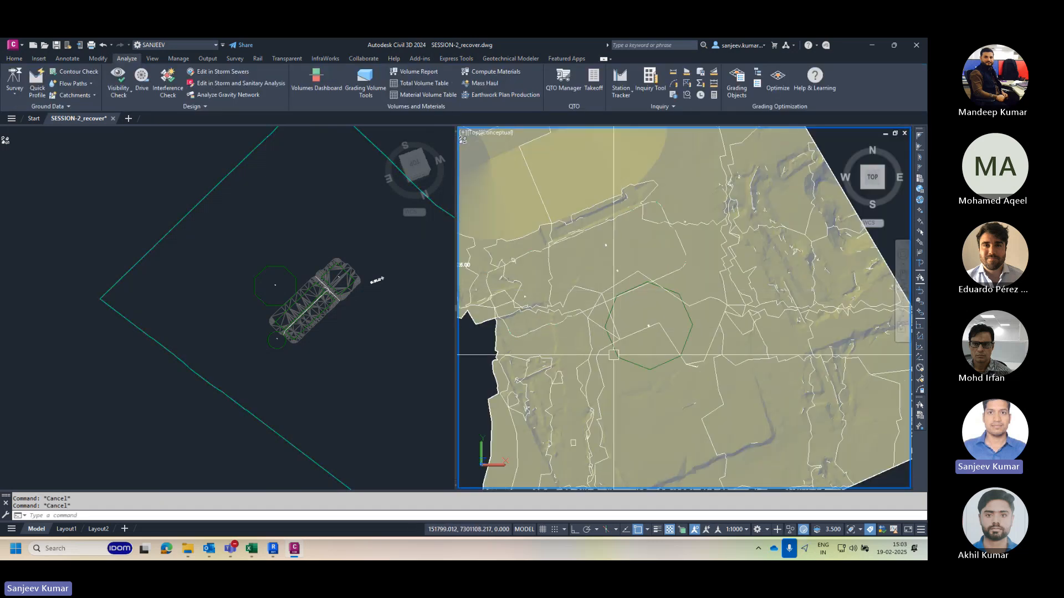
scroll(699, 335, up, 4)
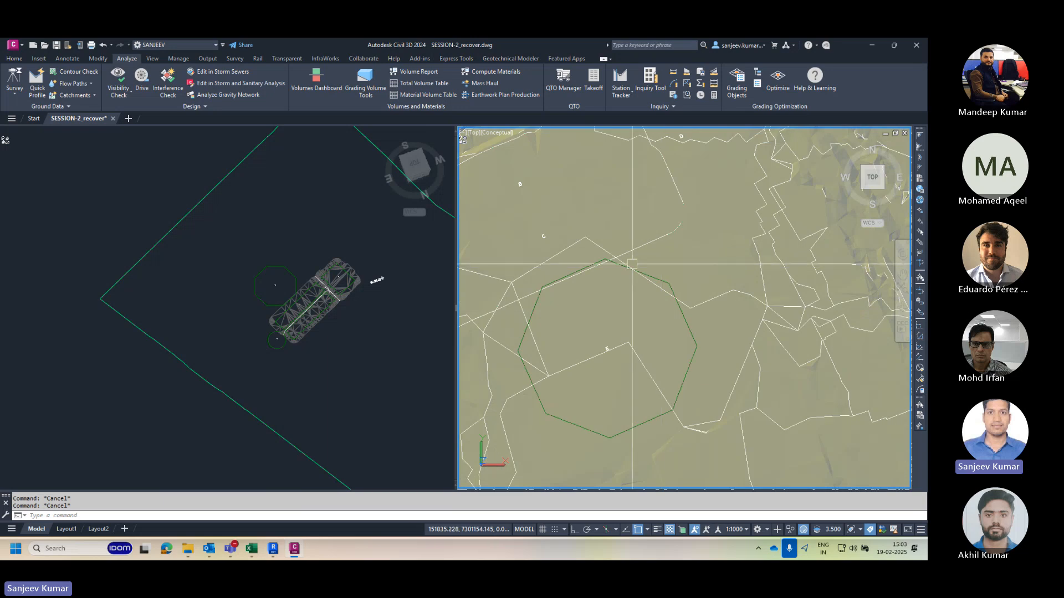
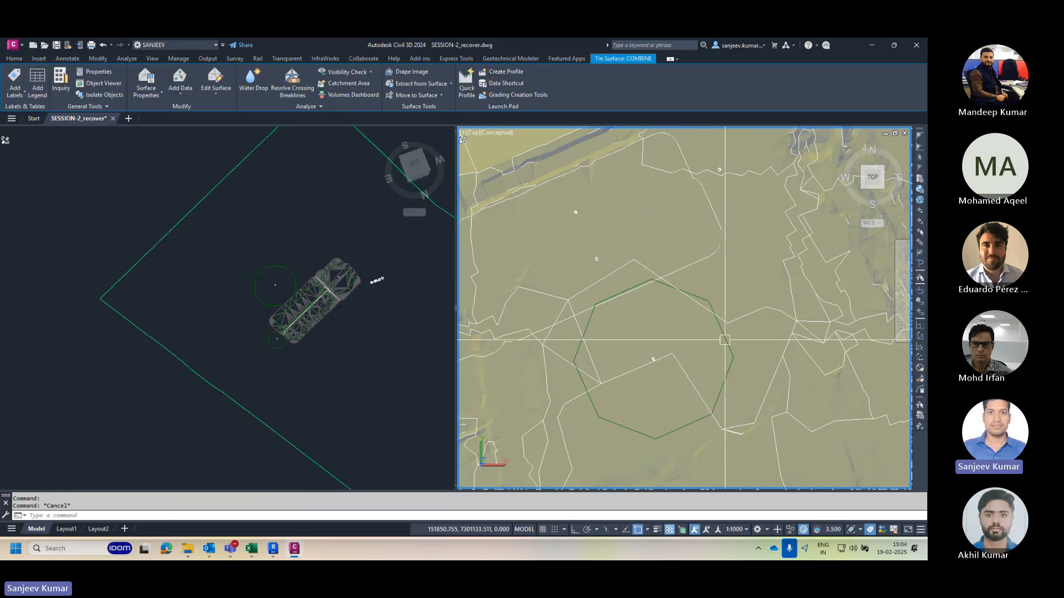
scroll(731, 335, up, 2)
click(724, 335)
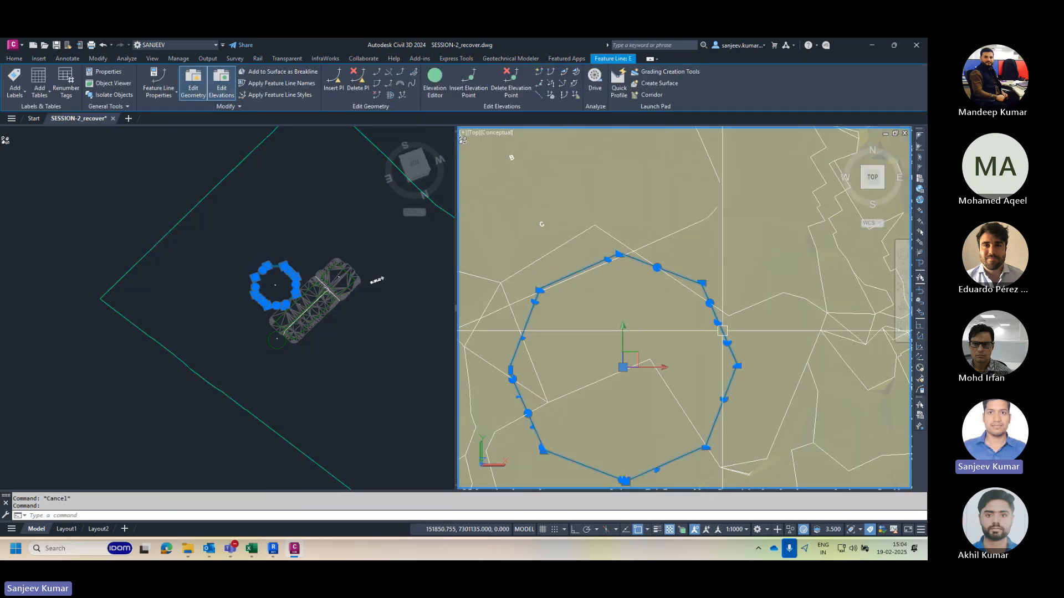
scroll(714, 327, down, 4)
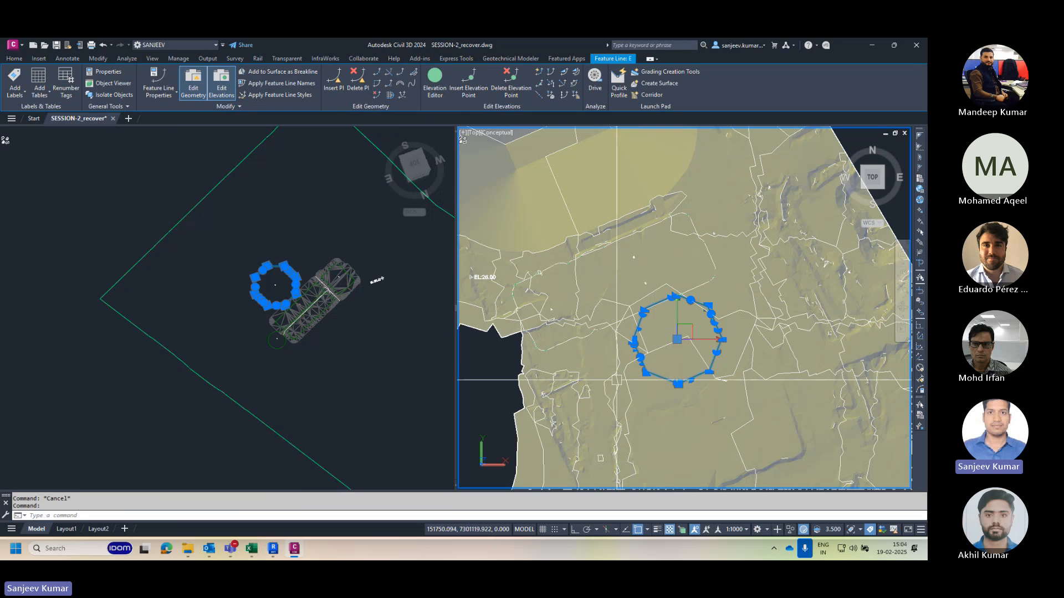
key(Escape)
scroll(638, 332, up, 5)
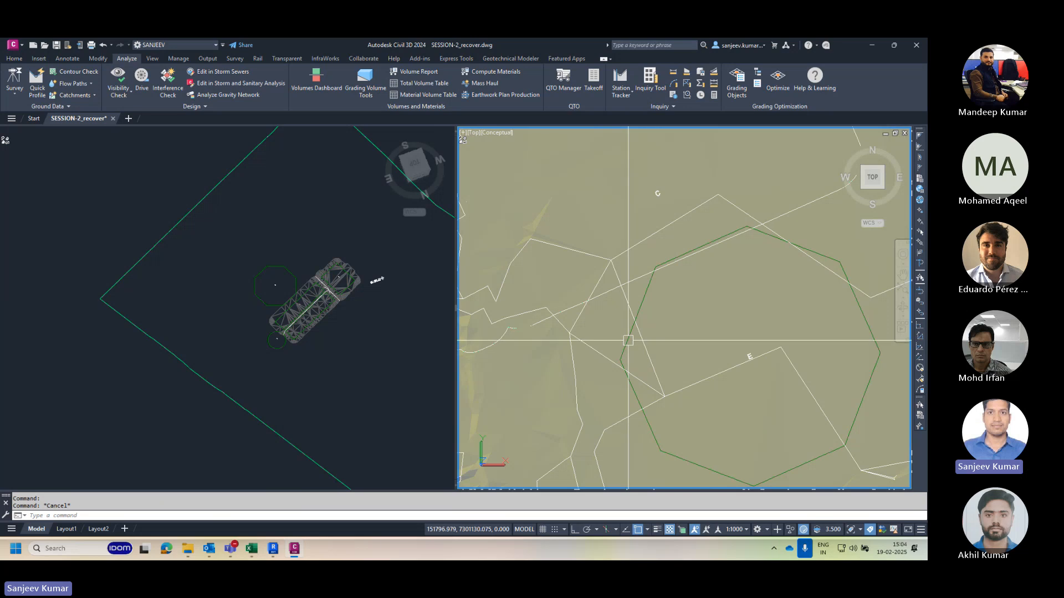
key(Escape)
scroll(713, 337, down, 6)
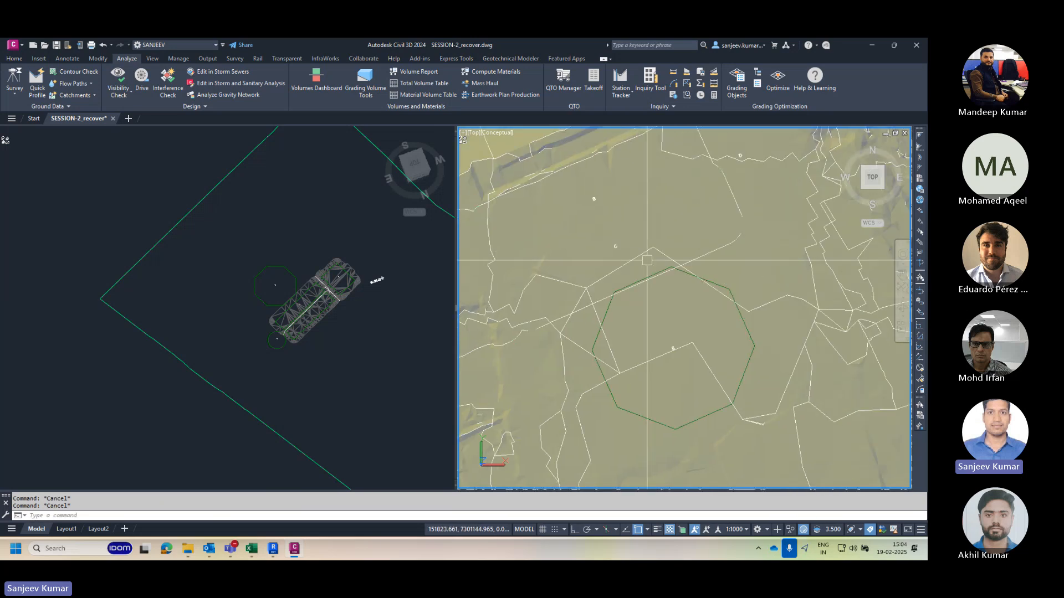
Step: Turn off Triangles visibility in the COMBINE surface's style and apply the change
click(679, 255)
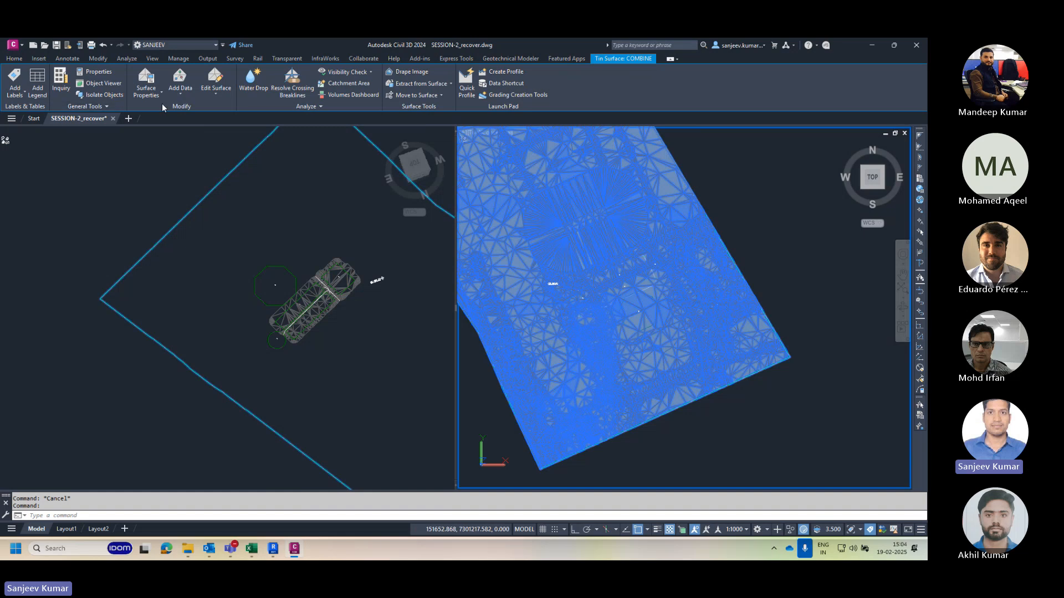
click(157, 94)
click(169, 127)
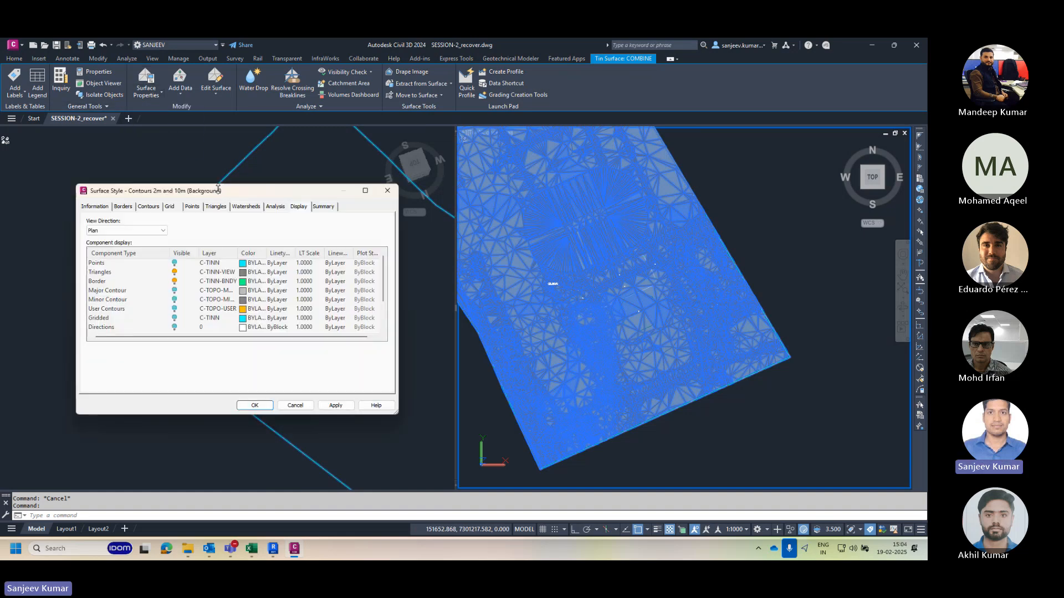
click(336, 405)
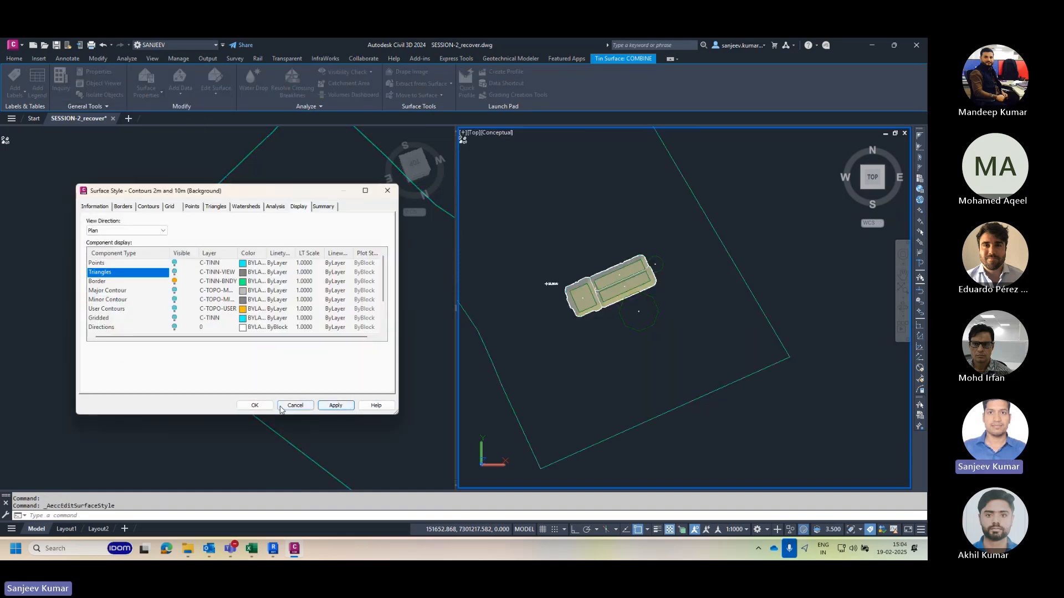
key(Escape)
key(Escape)
Step: Highlight feature line E below surface C to check the outline, and clear the selection
scroll(707, 323, up, 3)
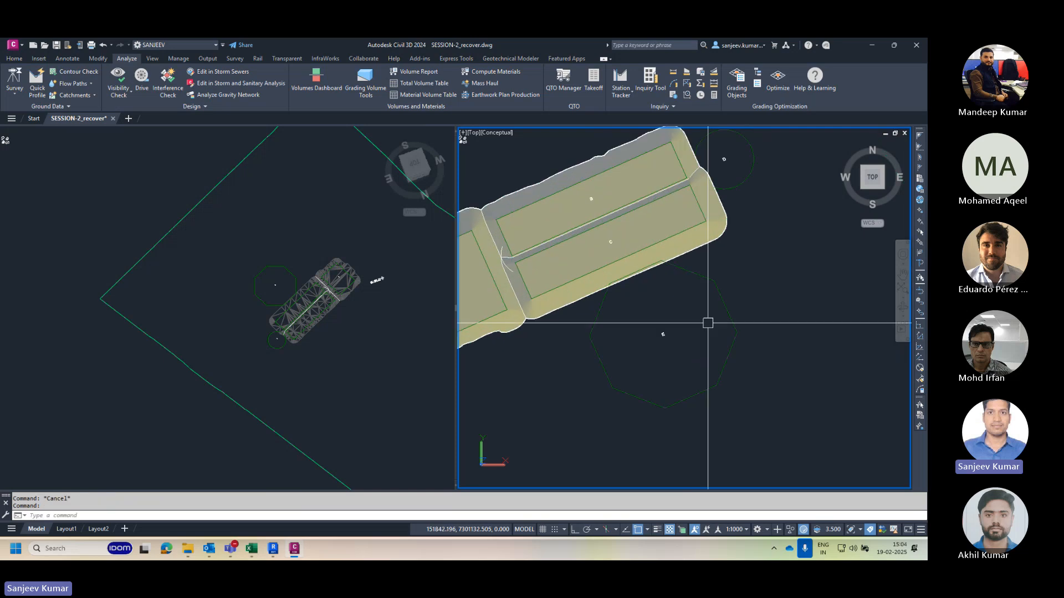
click(735, 286)
click(721, 294)
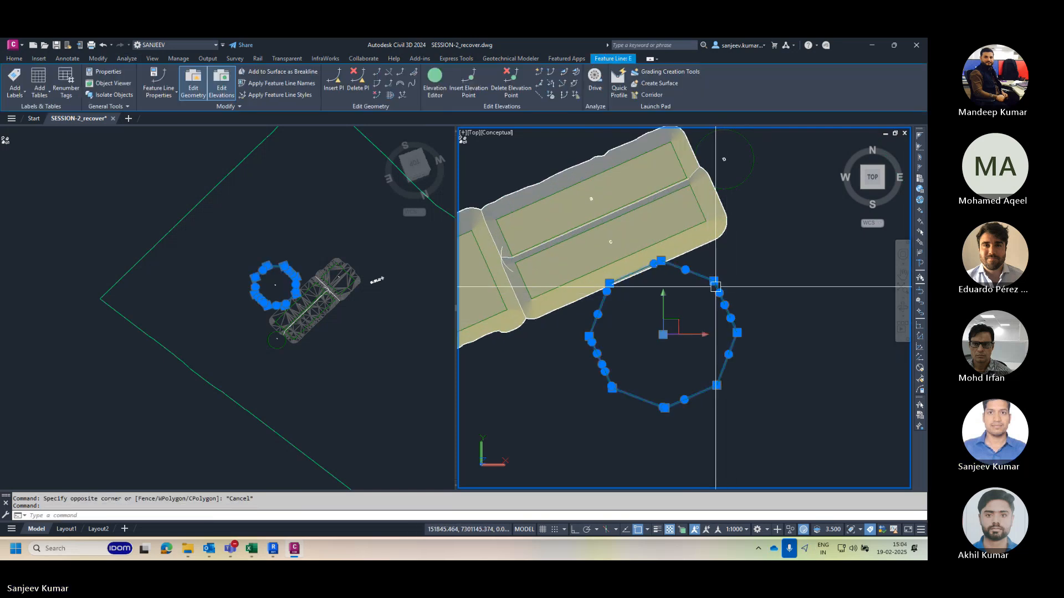
key(Escape)
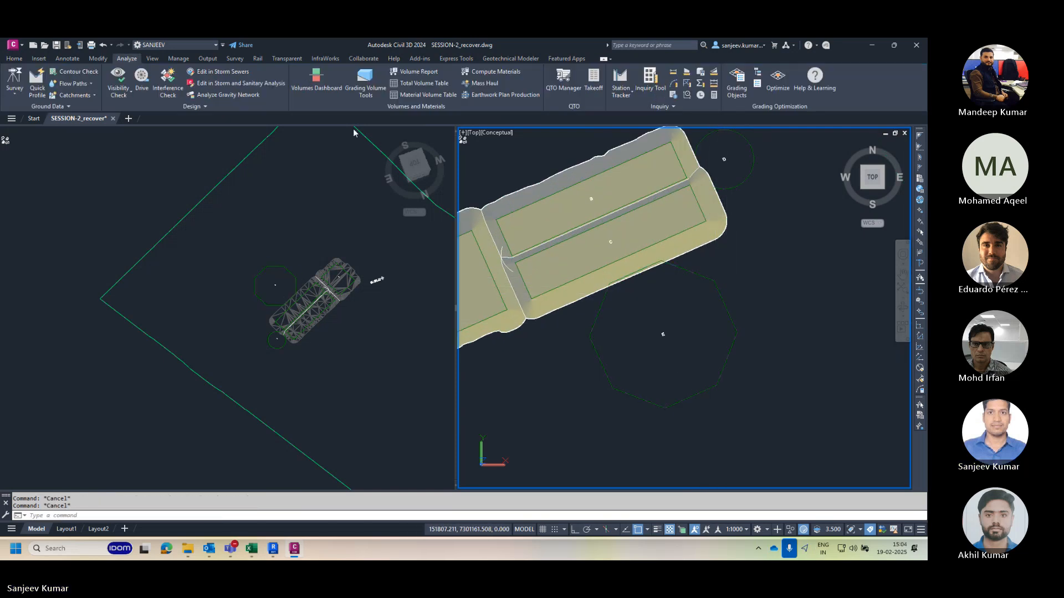
Step: Create a grading group named E in site E with the Grading Creation Tools and make it current
click(13, 59)
click(205, 98)
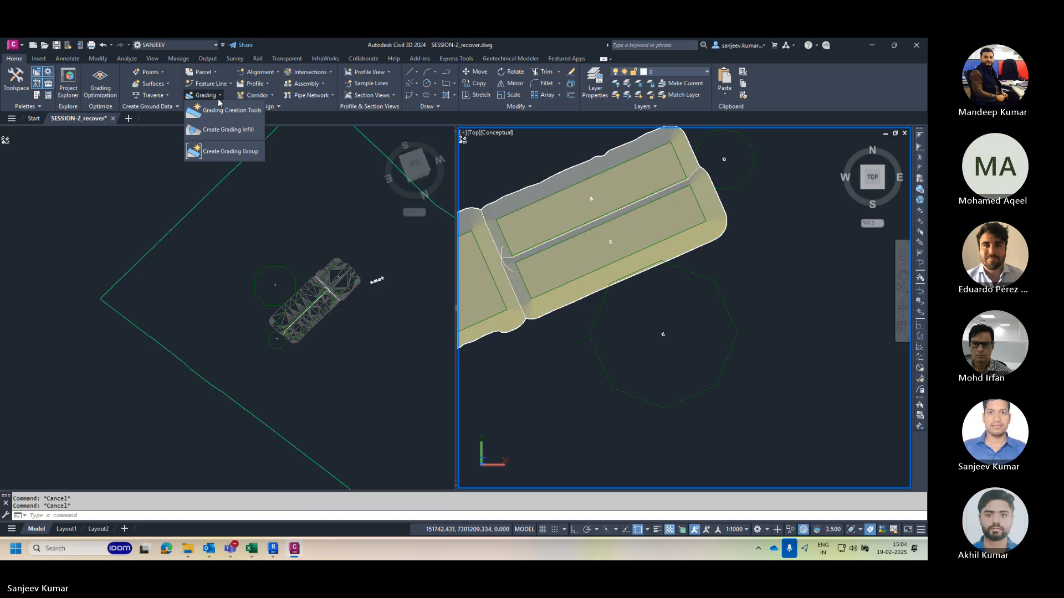
click(241, 114)
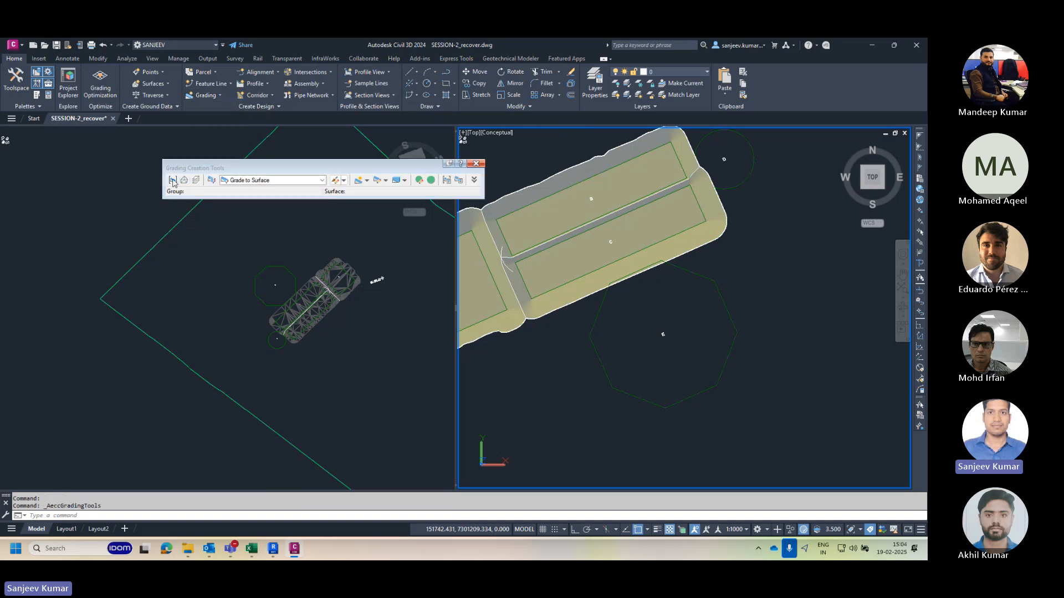
click(171, 181)
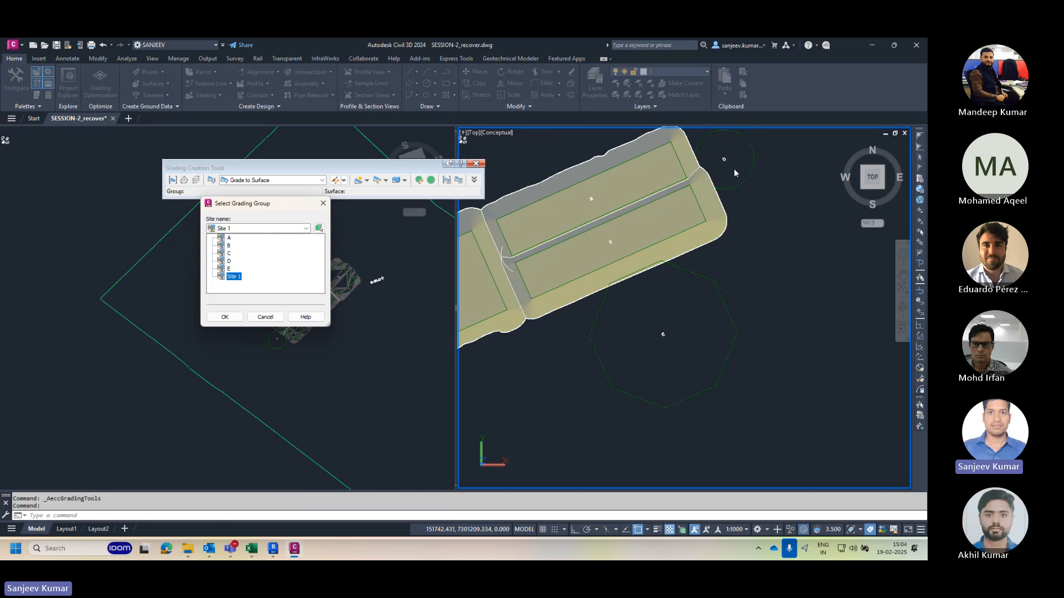
click(247, 269)
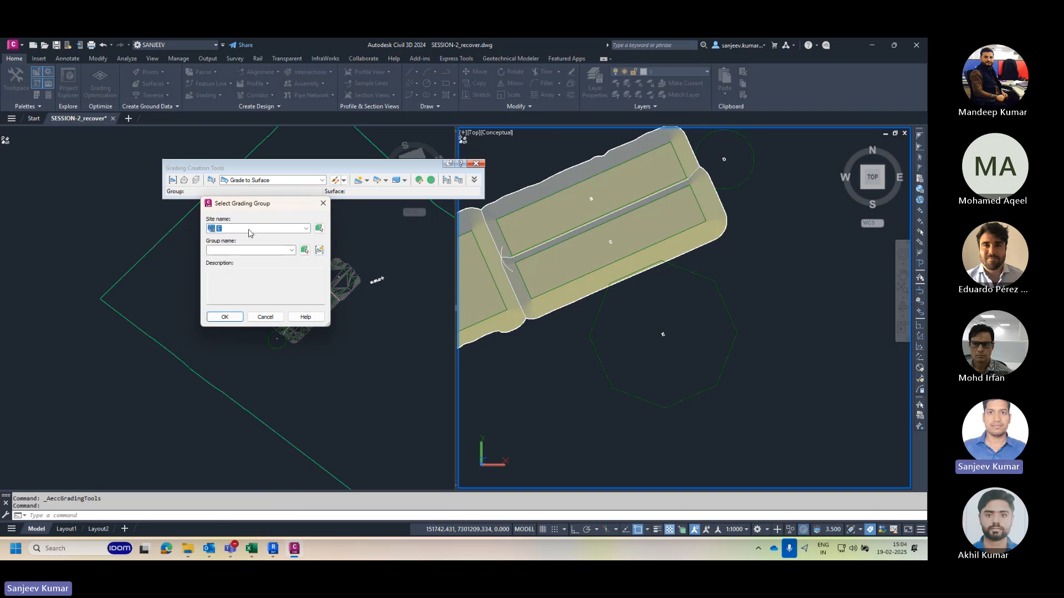
click(320, 251)
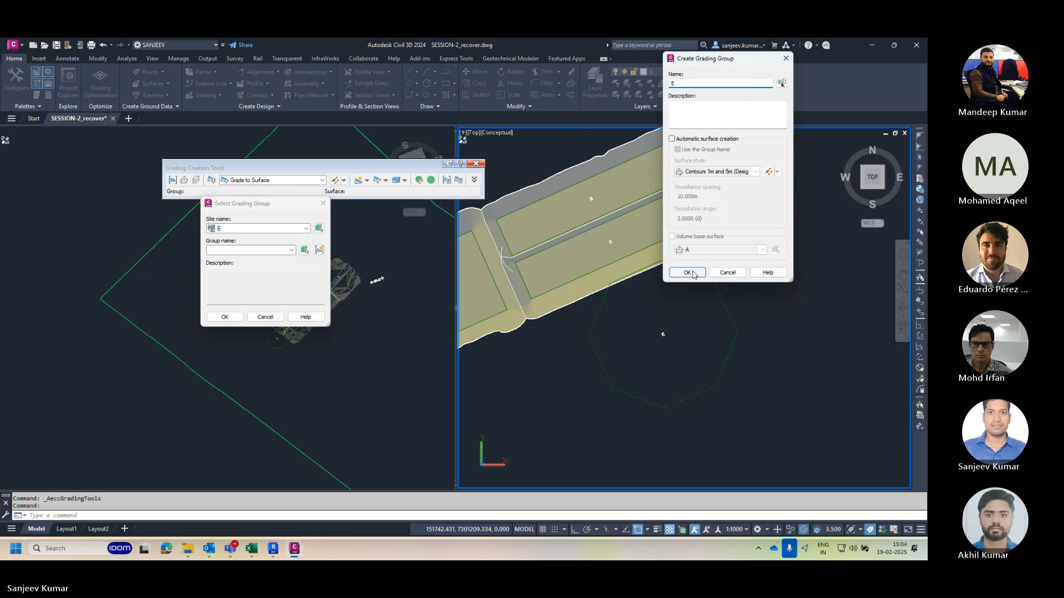
text(E)
click(687, 273)
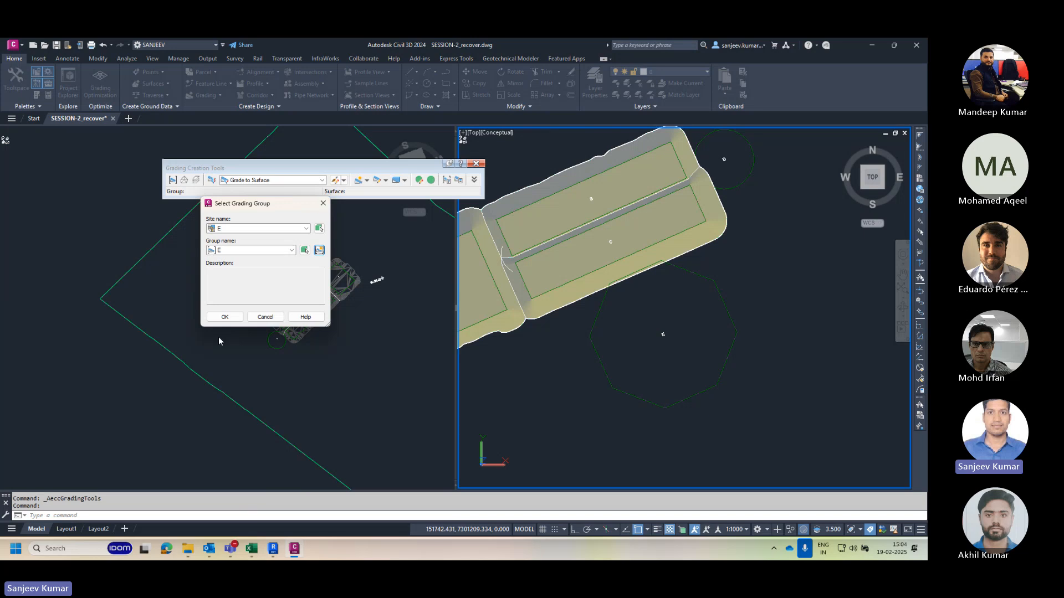
click(224, 317)
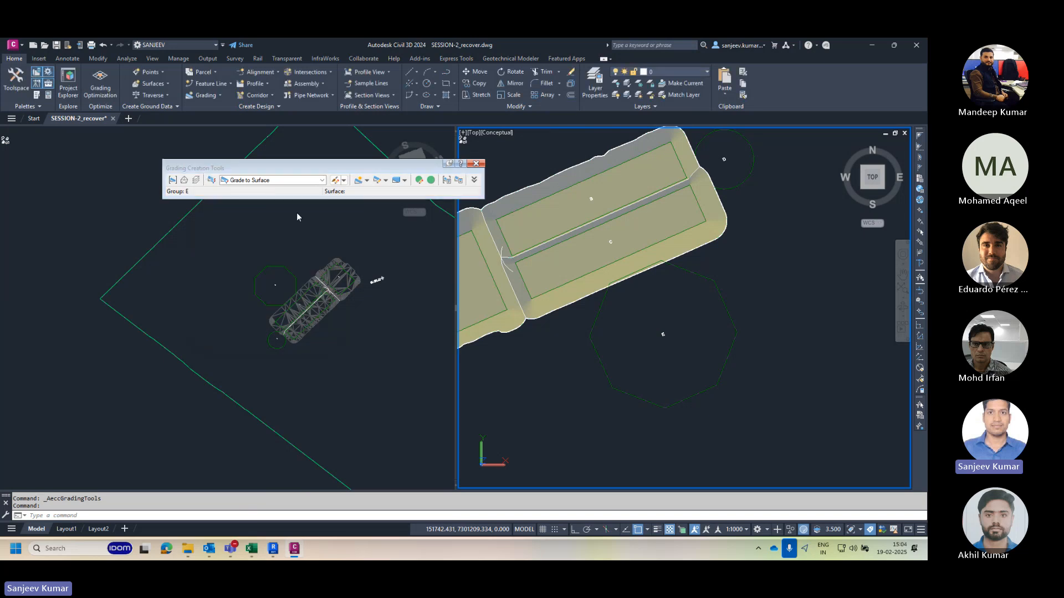
click(184, 180)
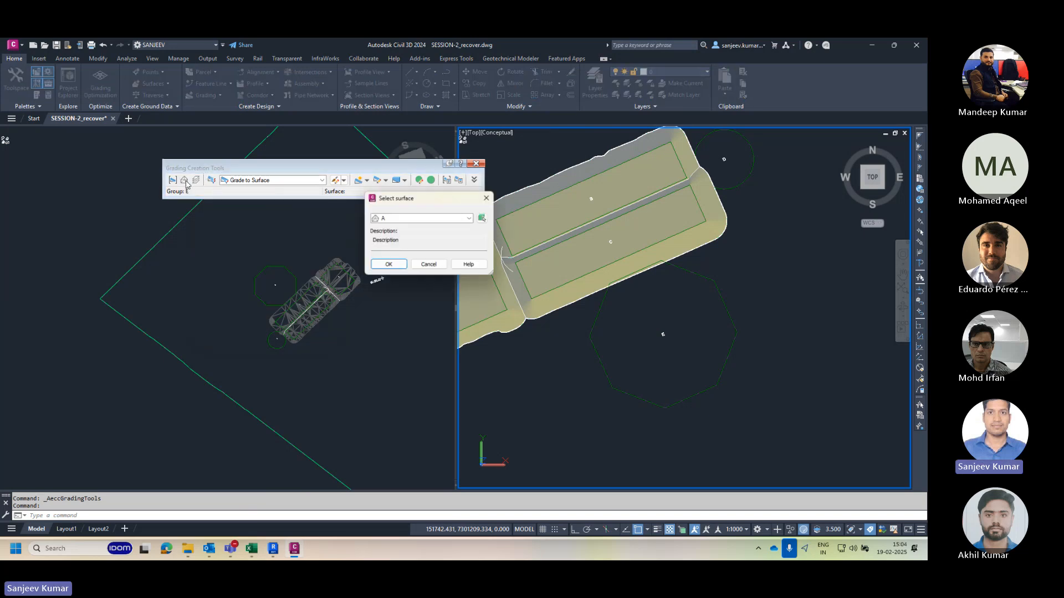
click(428, 219)
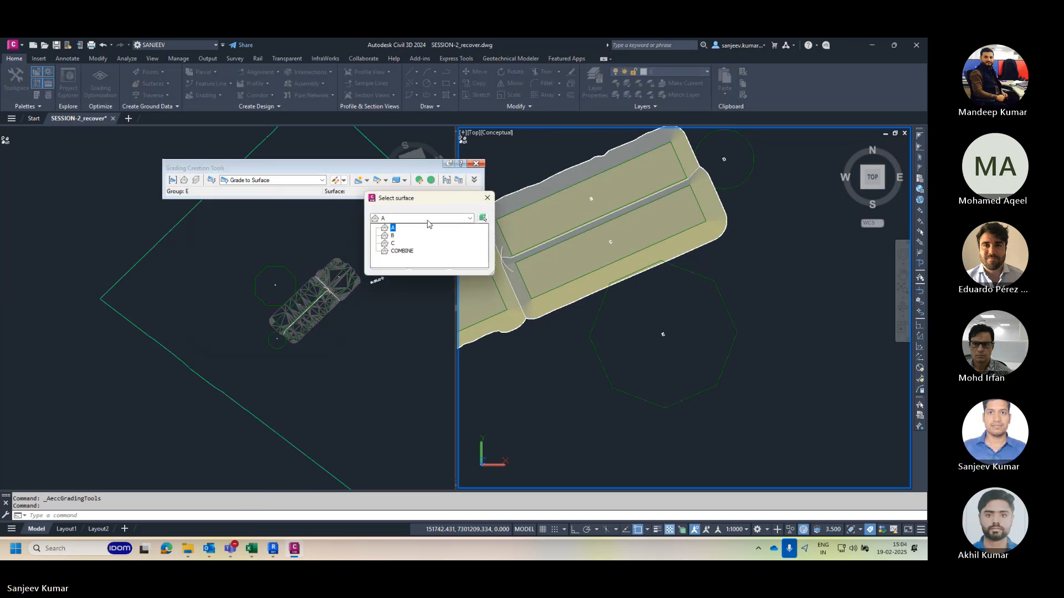
click(487, 198)
click(487, 197)
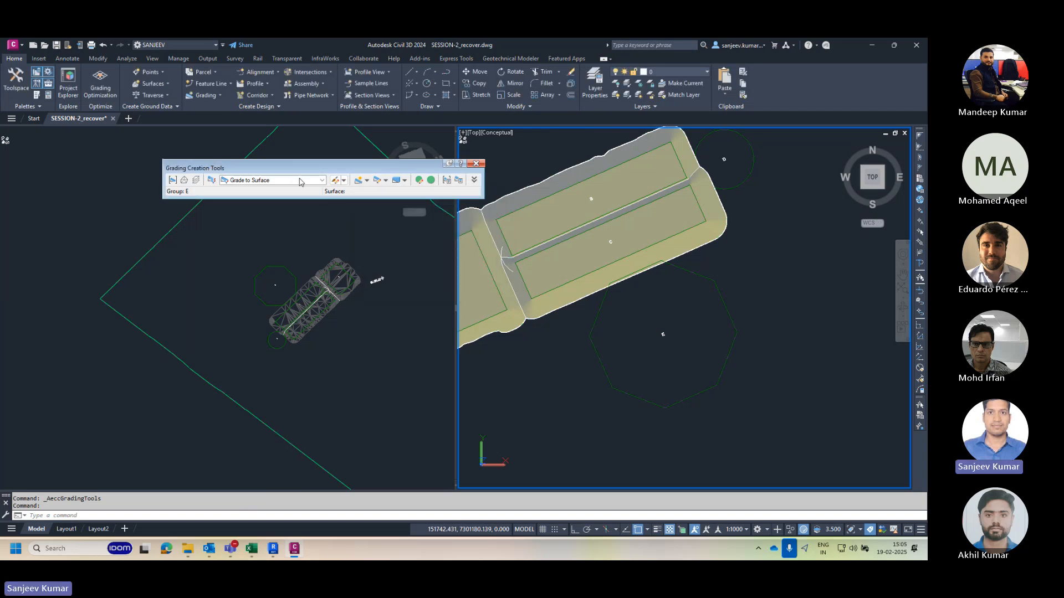
Step: Start a grading from feature line E with the Grade to Elevation criteria and weed the line using the default weeding factors
click(300, 182)
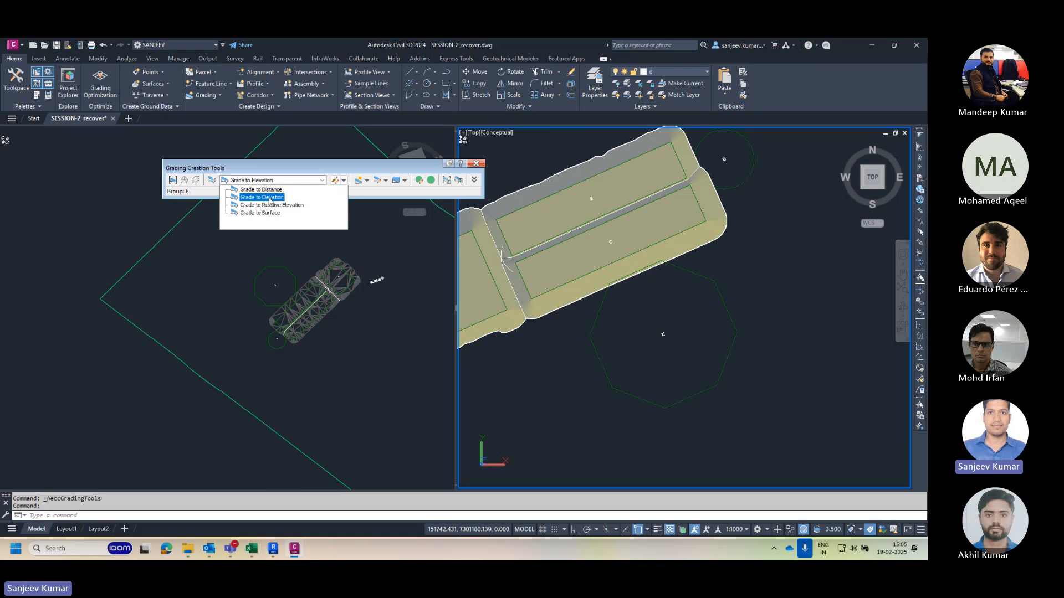
click(270, 199)
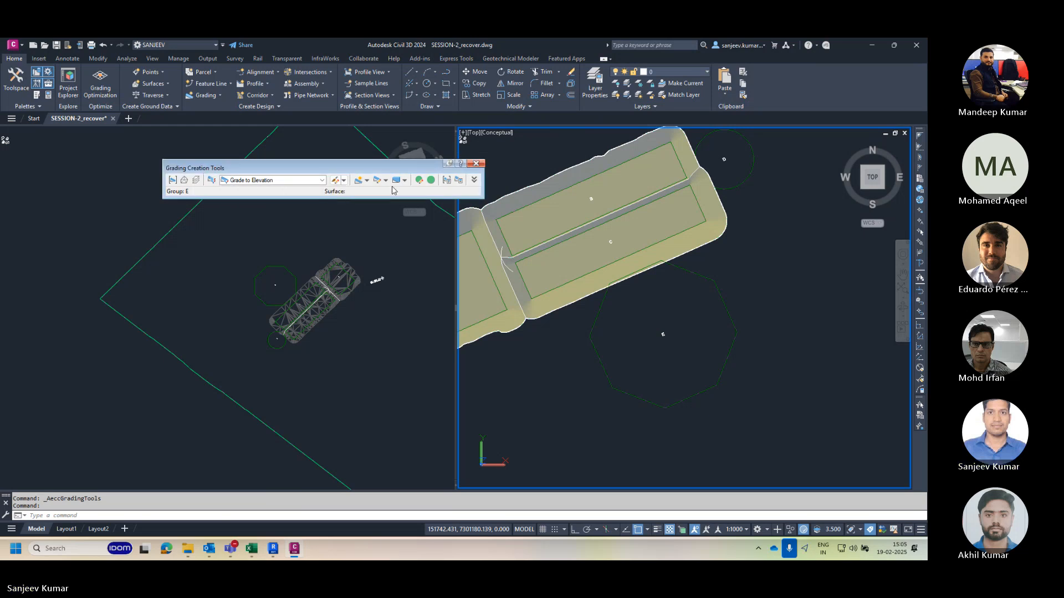
click(368, 182)
click(369, 182)
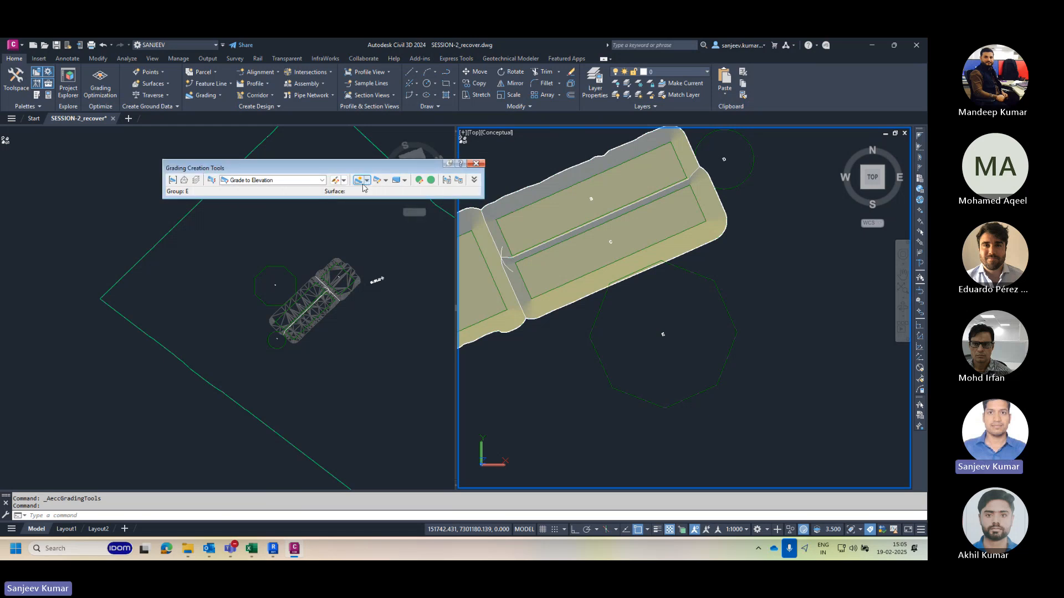
click(359, 182)
middle_drag(617, 317, 586, 300)
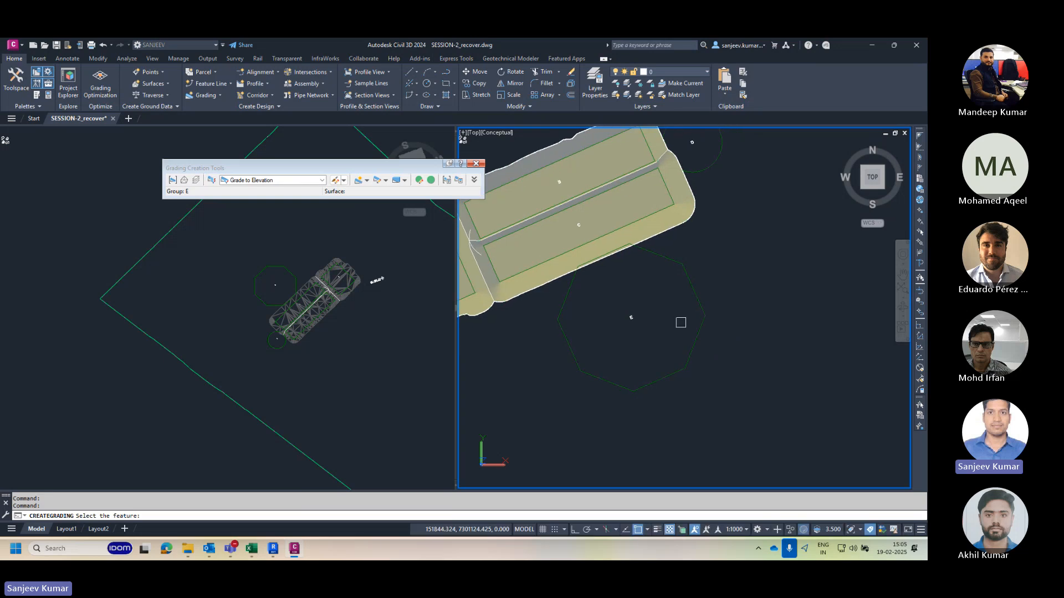
click(689, 304)
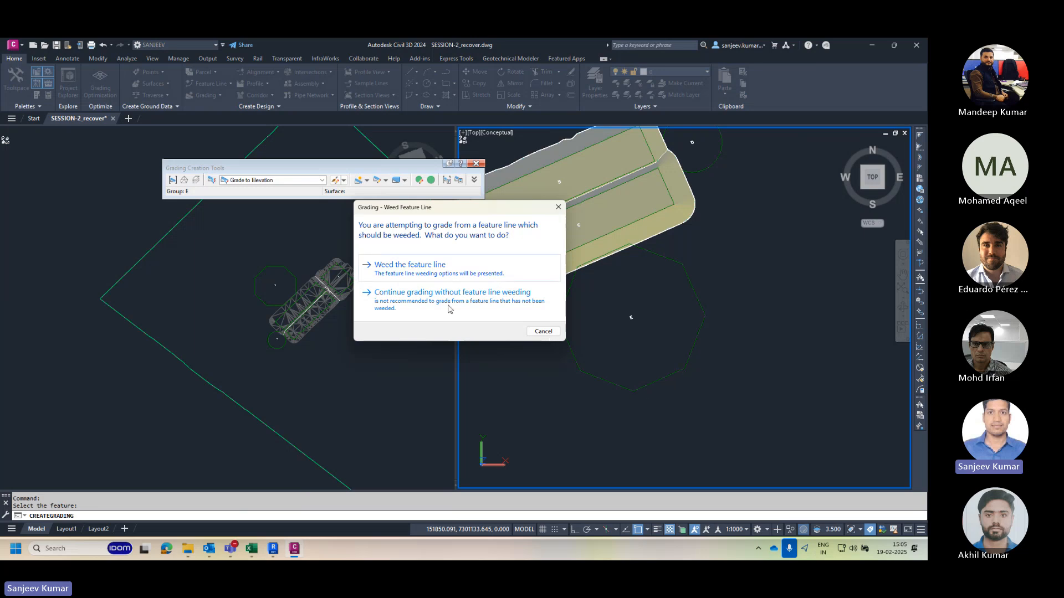
click(421, 272)
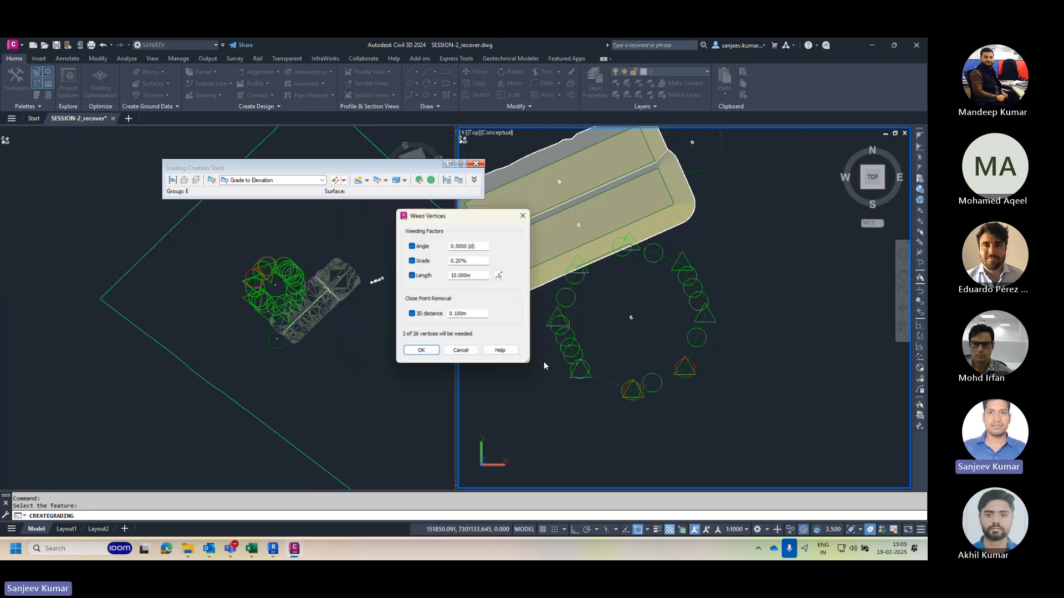
click(421, 352)
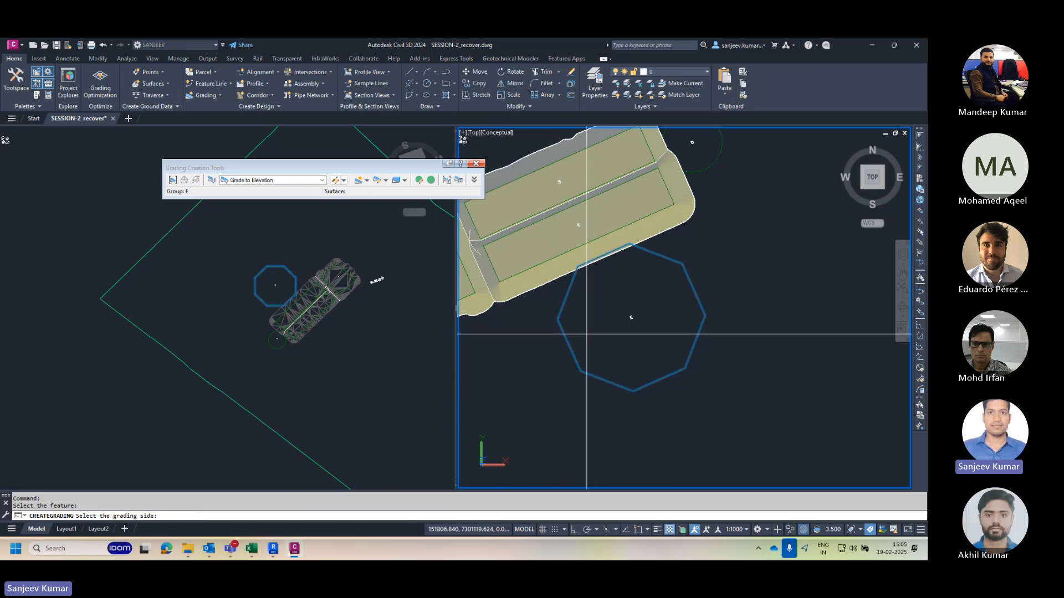
Step: Grade the inner side of feature line E along its entire length to elevation 22.00 m with 2.00:1 cut and fill slopes
click(600, 325)
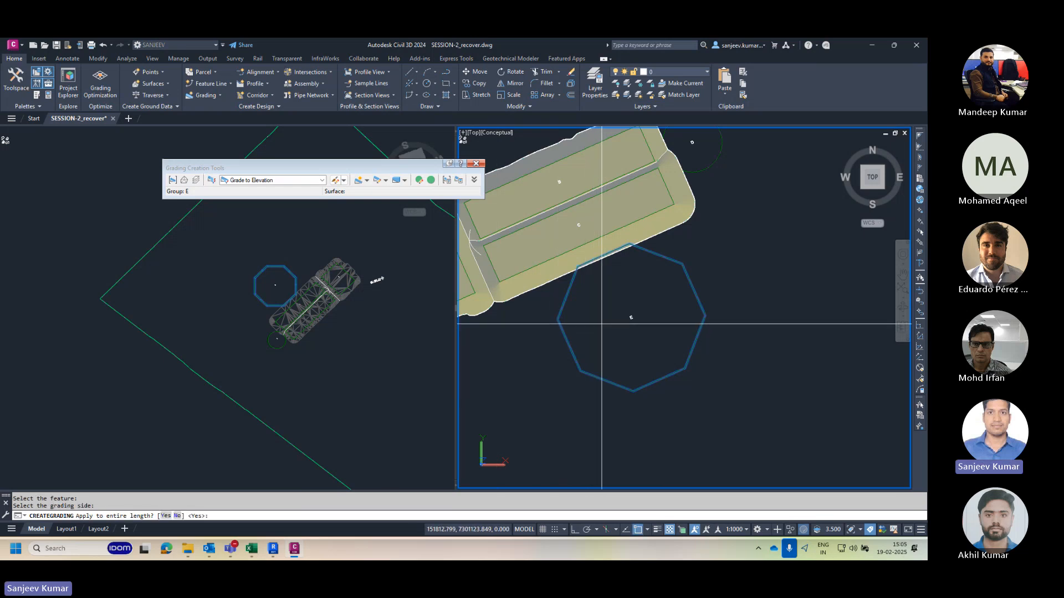
key(Return)
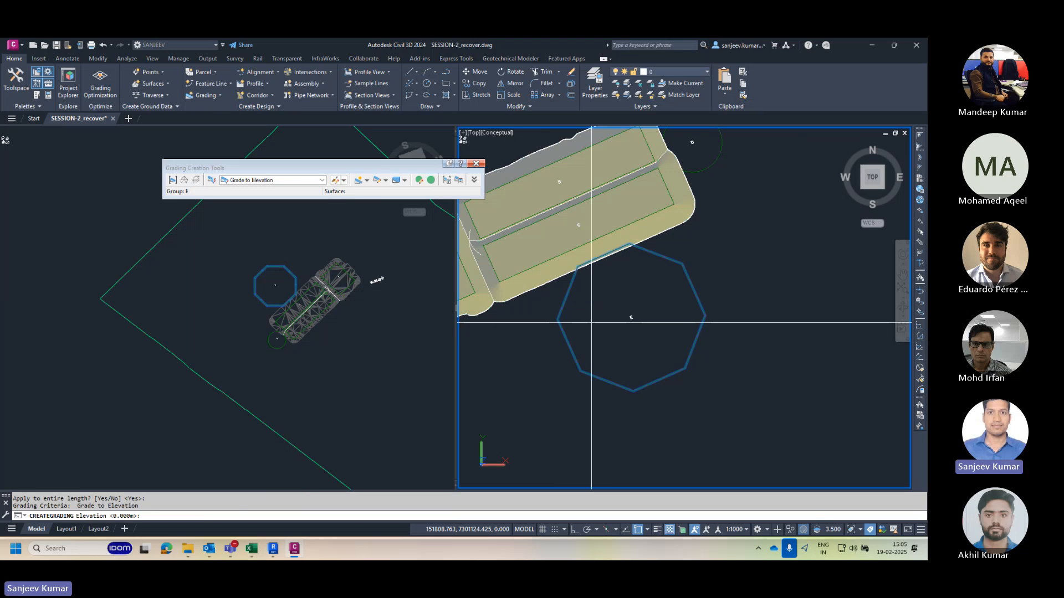
text(22.00)
key(Return)
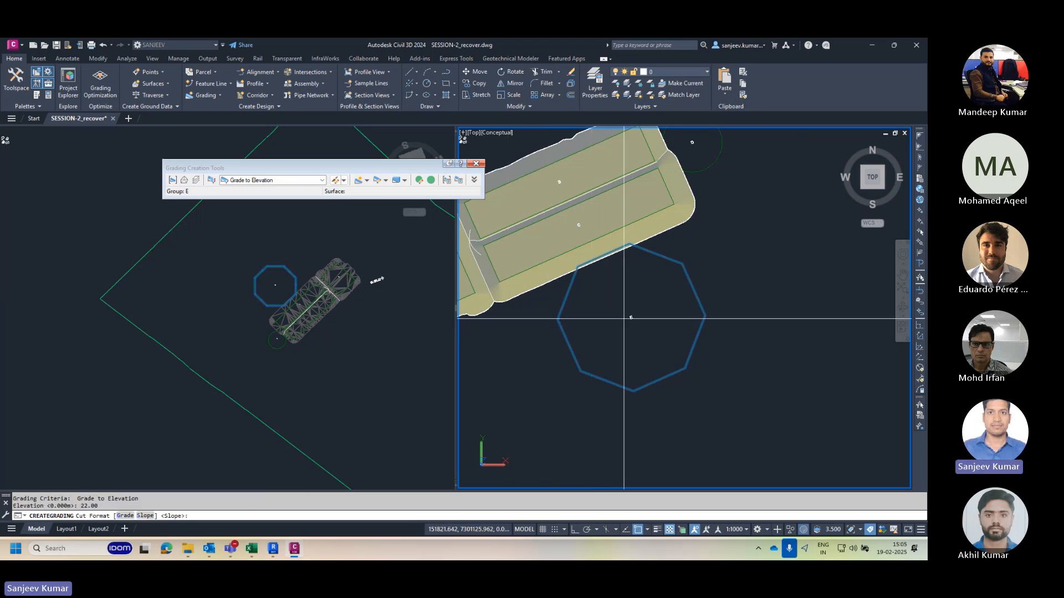
key(Return)
key(Return)
key(Return)
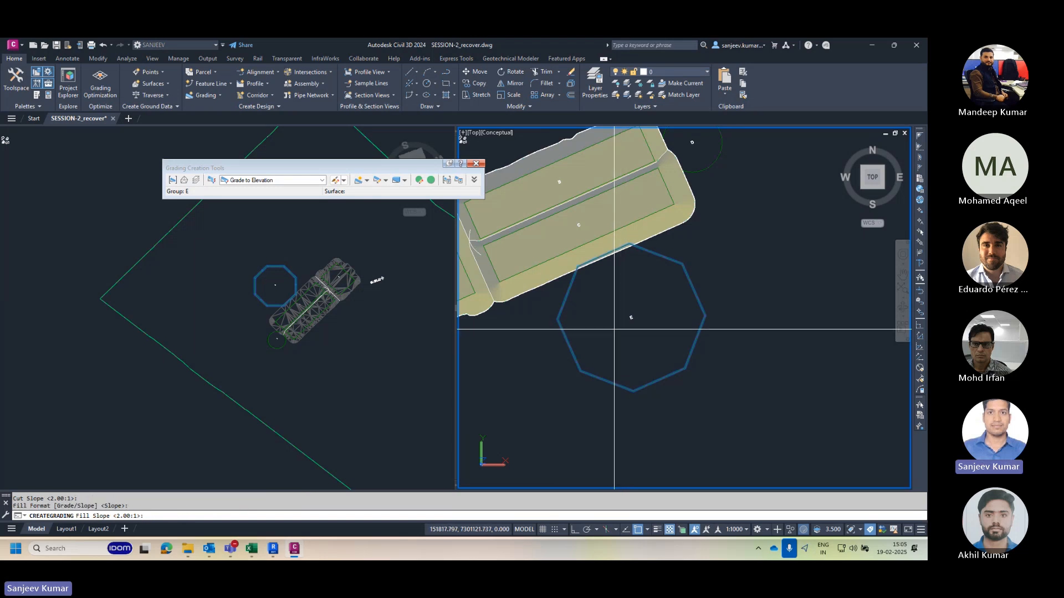
key(Return)
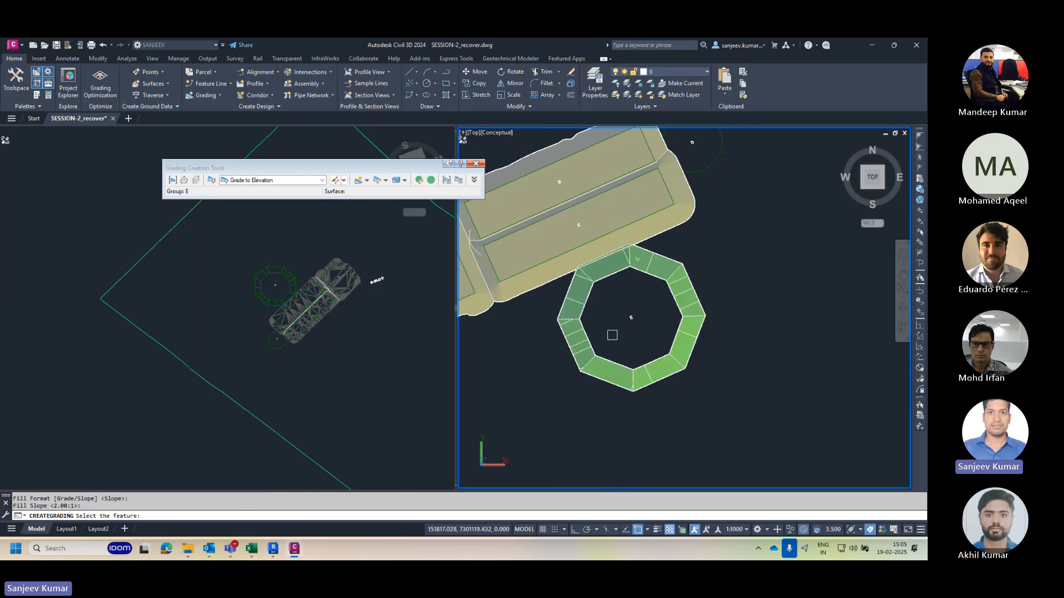
key(Escape)
key(Escape)
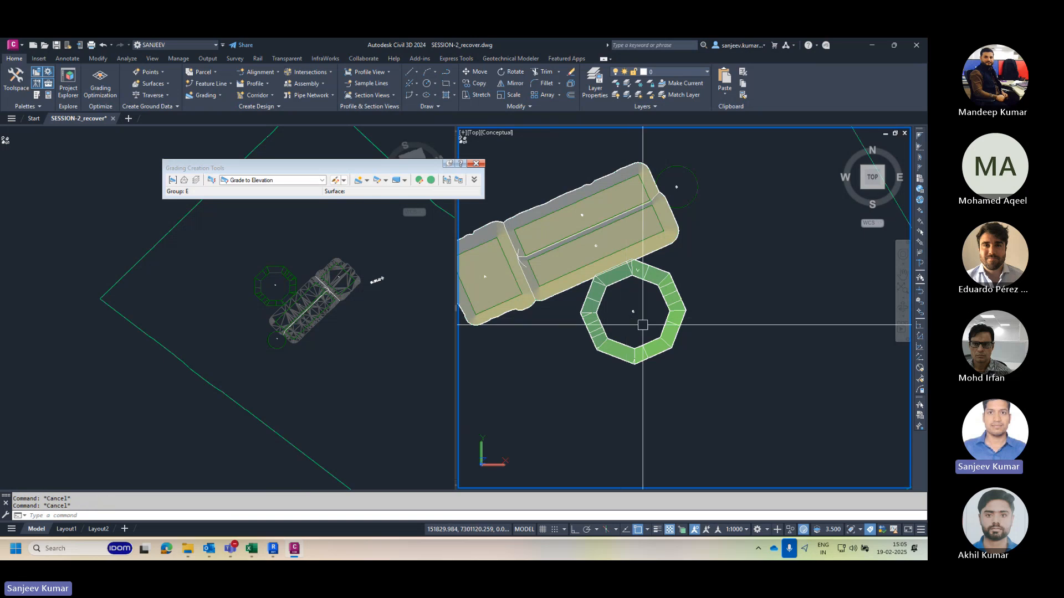
Step: Examine the new grading of outline E in 3D, including where it meets the slope of surface C
shift+middle_drag(641, 316, 599, 229)
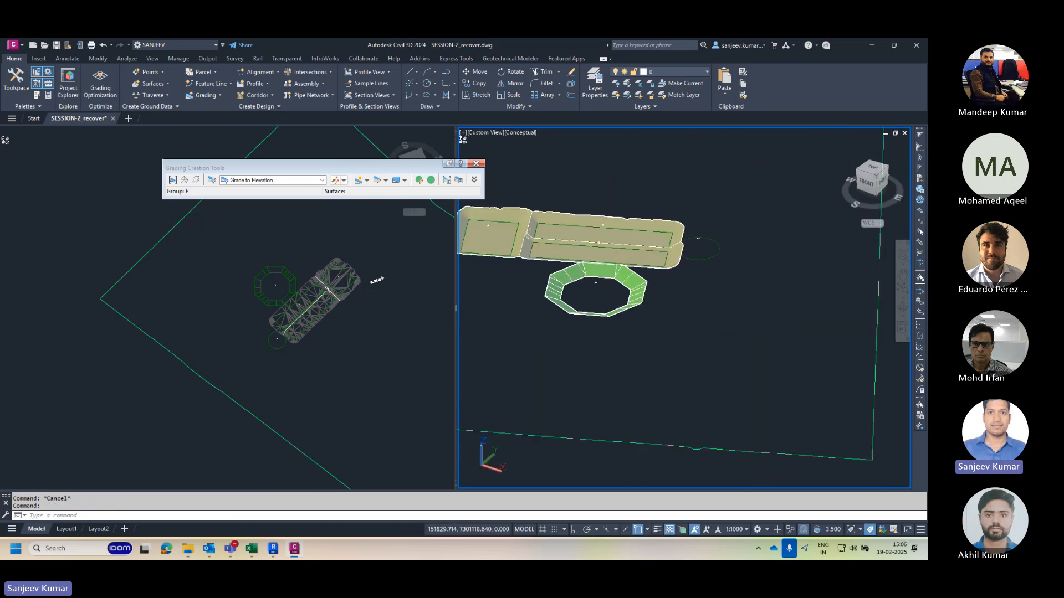
scroll(588, 282, up, 5)
shift+middle_drag(552, 293, 602, 319)
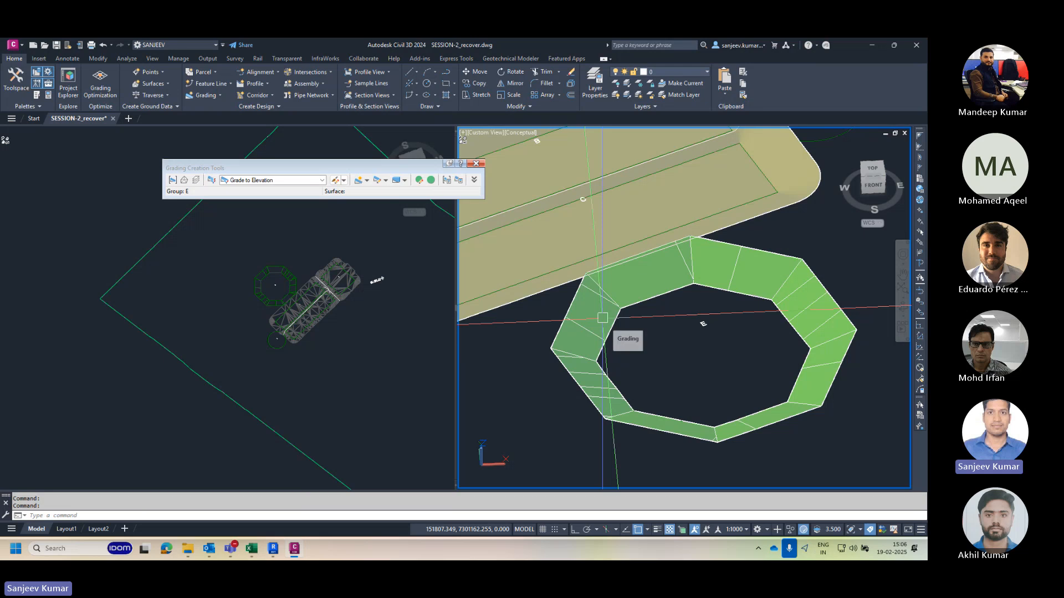
scroll(686, 355, up, 6)
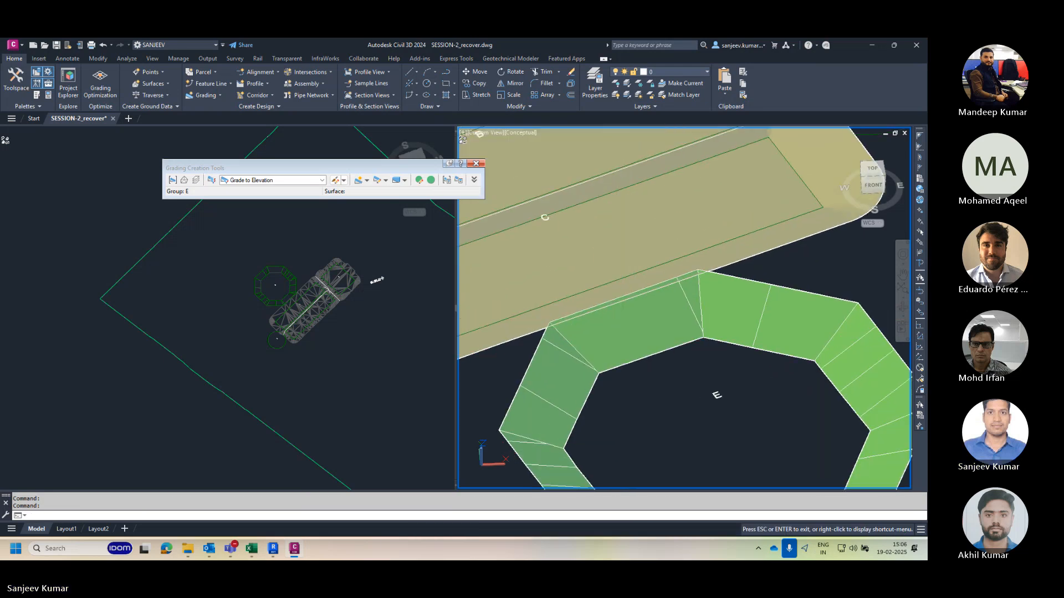
scroll(681, 322, down, 2)
shift+middle_drag(712, 387, 673, 393)
scroll(675, 392, down, 8)
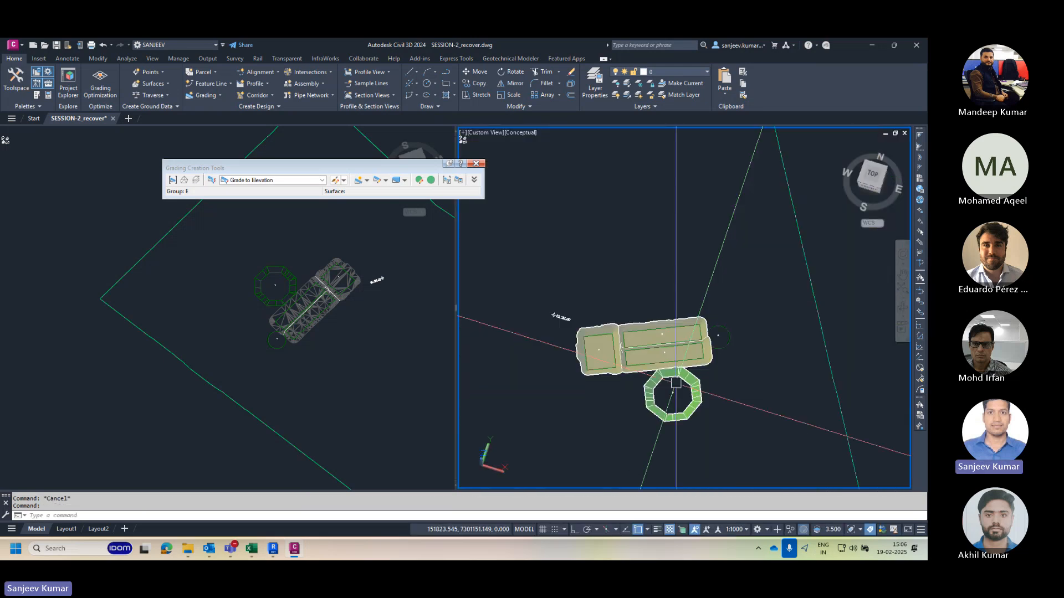
scroll(670, 397, up, 6)
scroll(669, 396, down, 2)
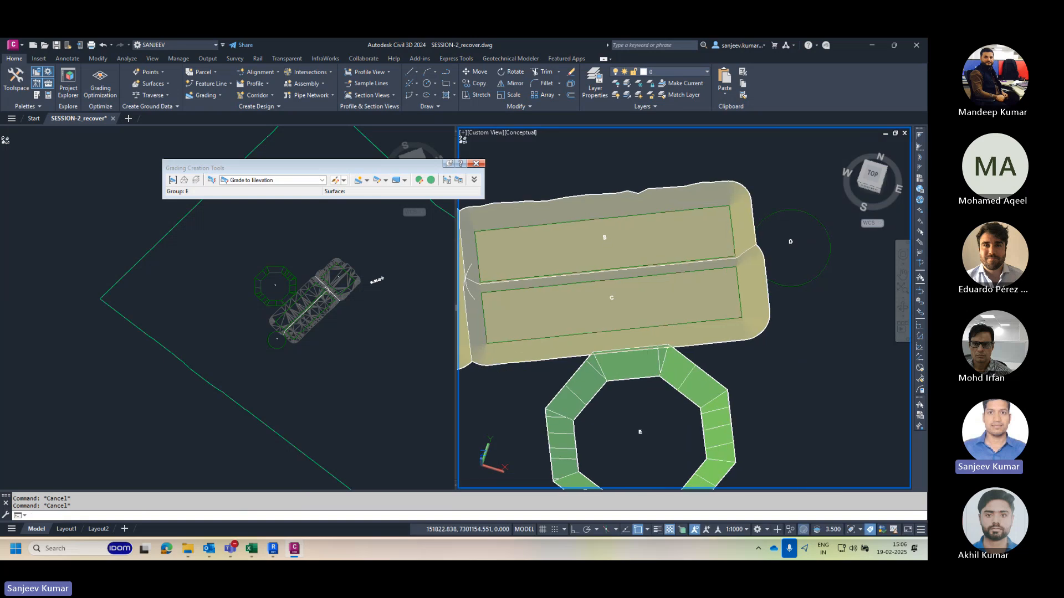
scroll(670, 397, up, 2)
scroll(643, 266, down, 2)
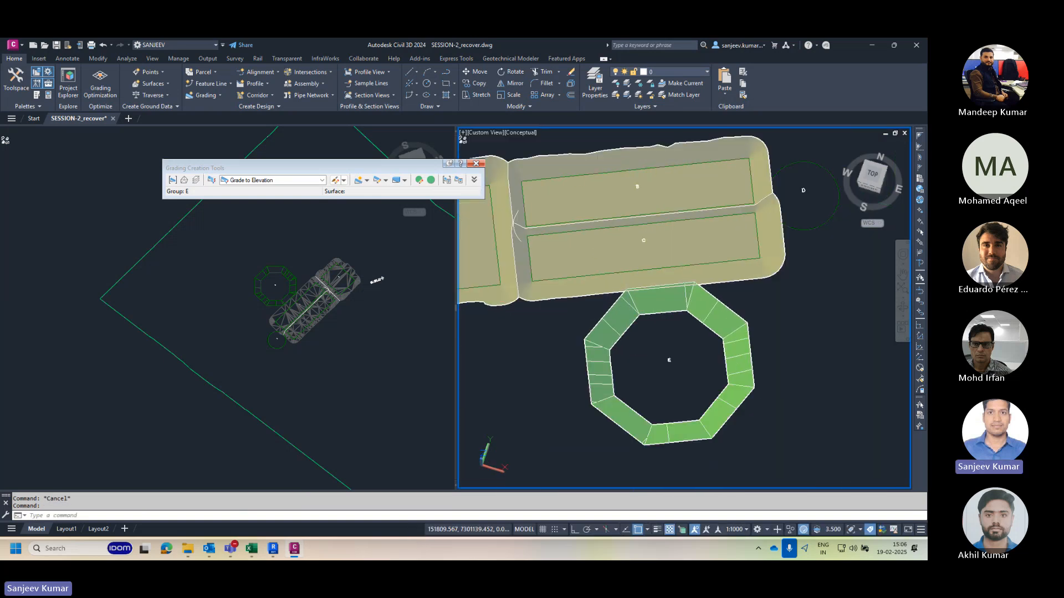
Step: Return the shaded model to the top view and close the Grading Creation Tools
click(874, 174)
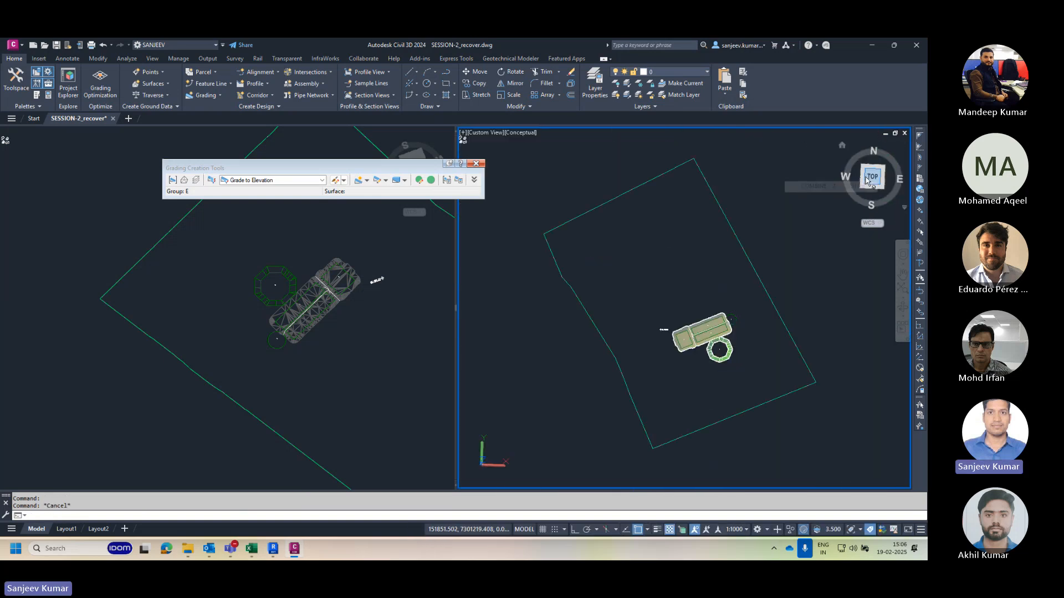
scroll(706, 363, up, 2)
scroll(720, 318, up, 3)
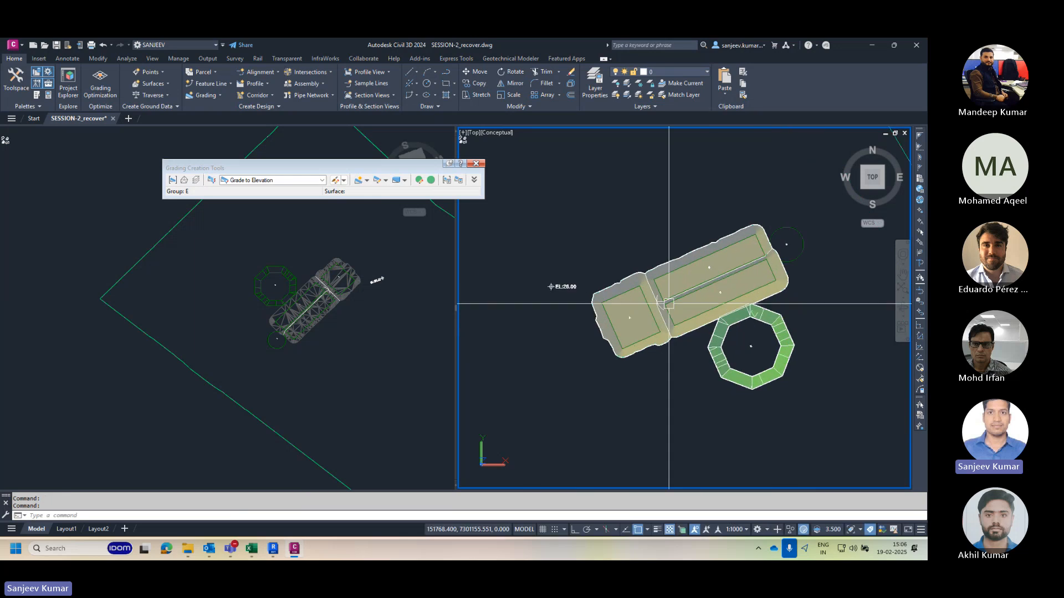
click(475, 164)
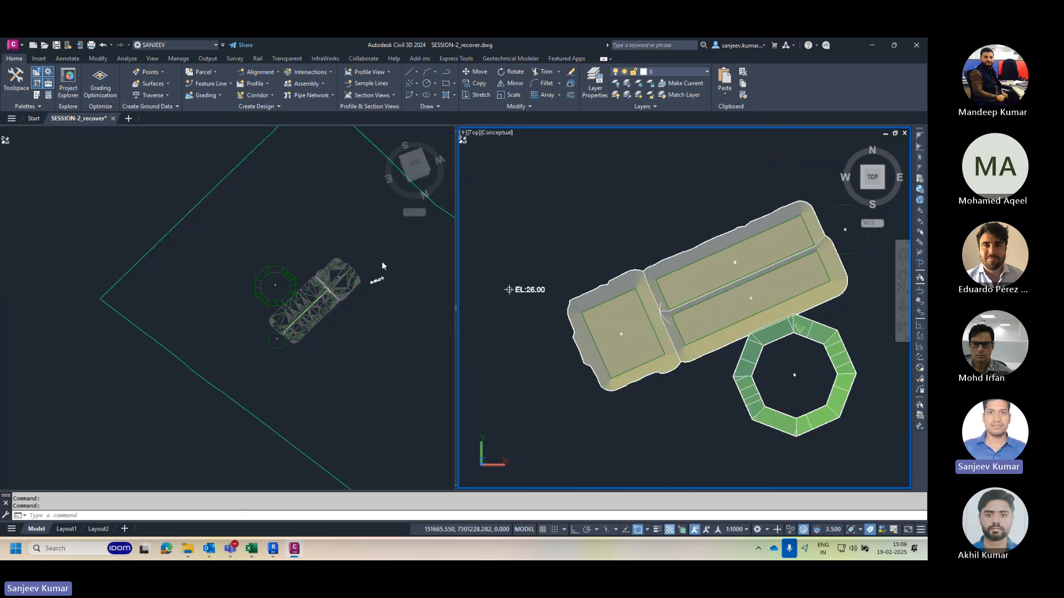
Step: Examine the junction where surfaces A, B and C meet and the overall grading layout in the shaded plan
scroll(622, 309, up, 5)
scroll(629, 344, up, 3)
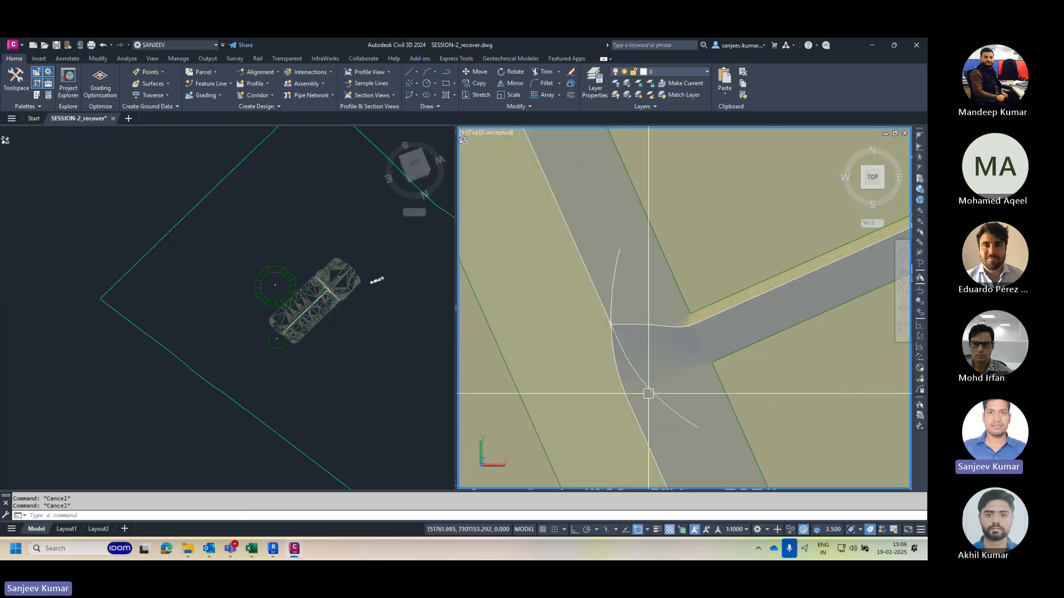
click(649, 392)
click(616, 278)
scroll(568, 331, down, 5)
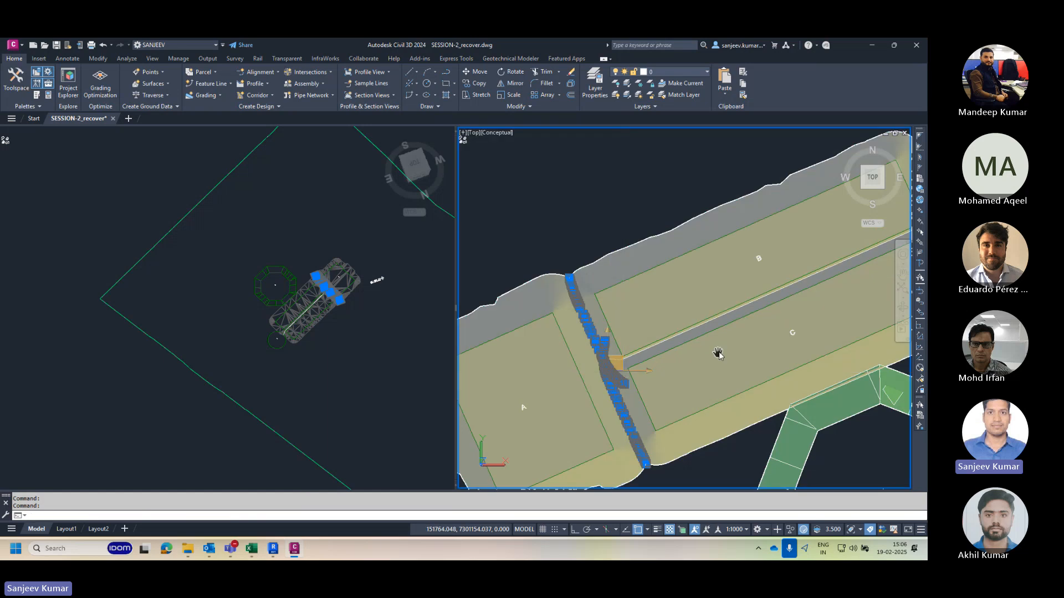
key(Escape)
key(Escape)
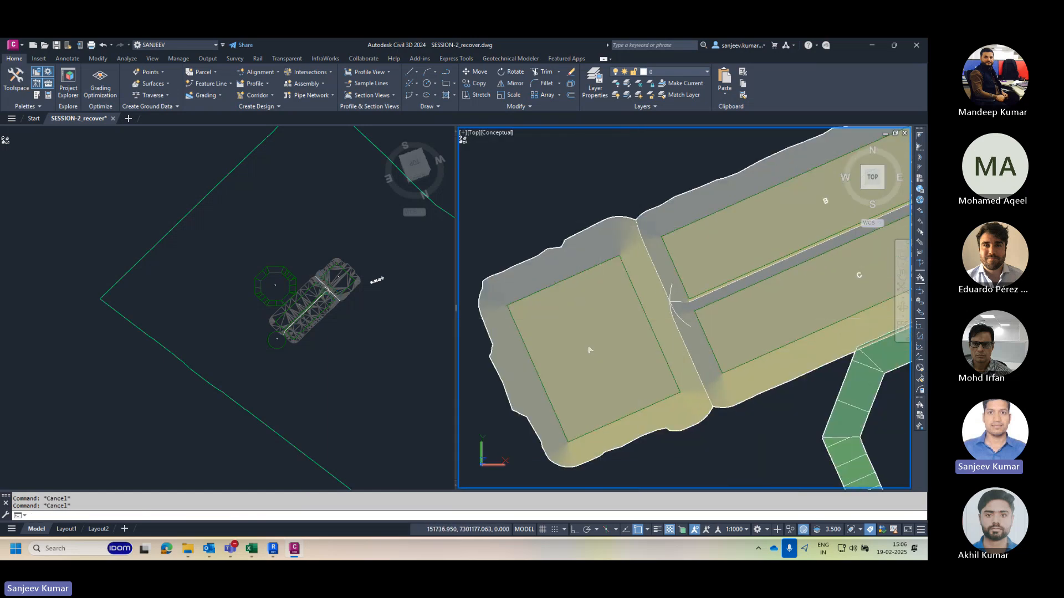
middle_click(590, 351)
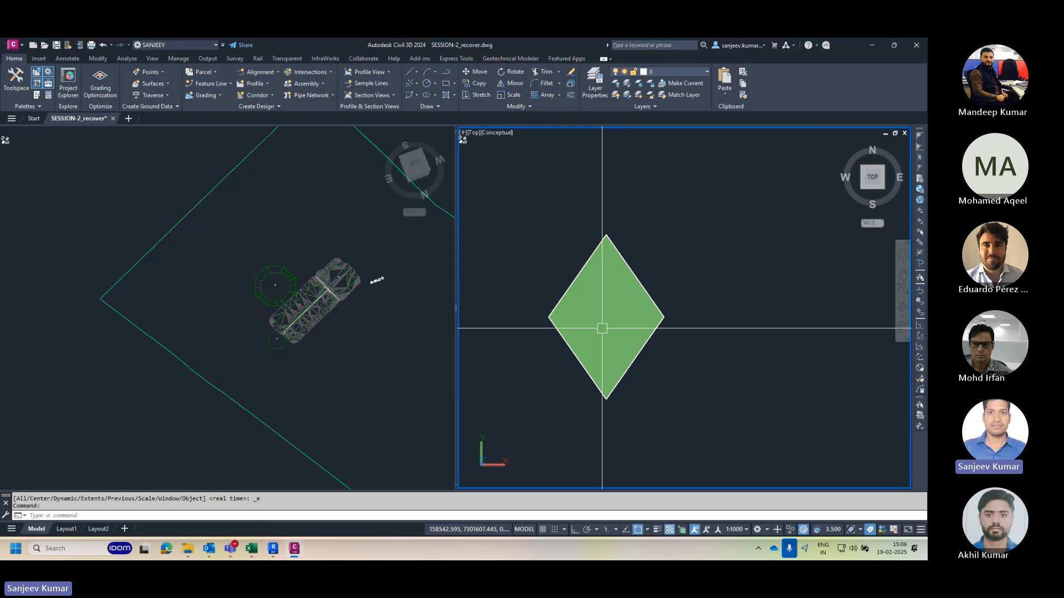
scroll(610, 305, down, 10)
scroll(612, 257, up, 3)
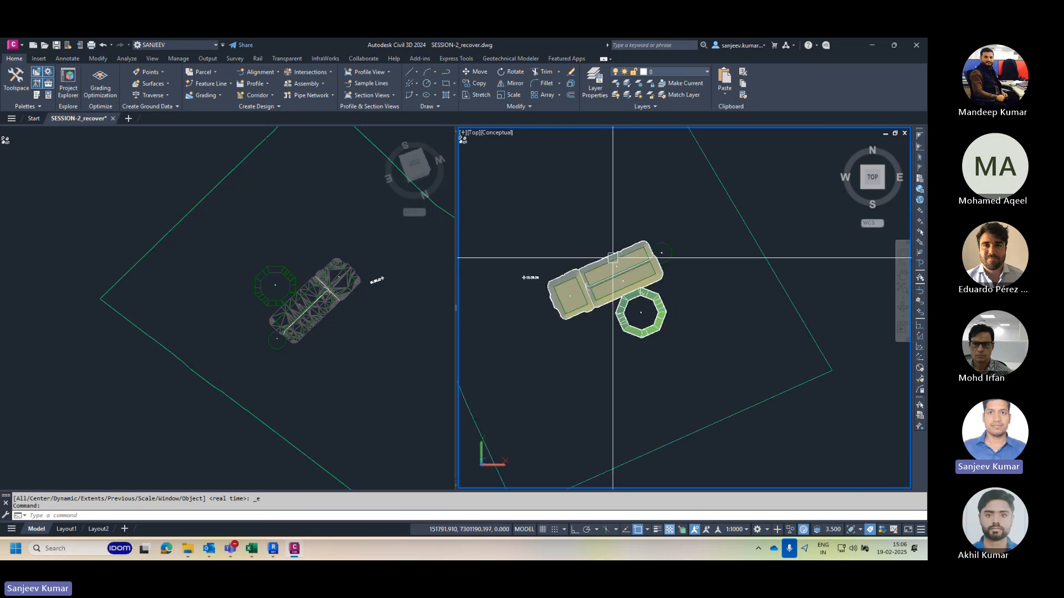
scroll(612, 258, up, 5)
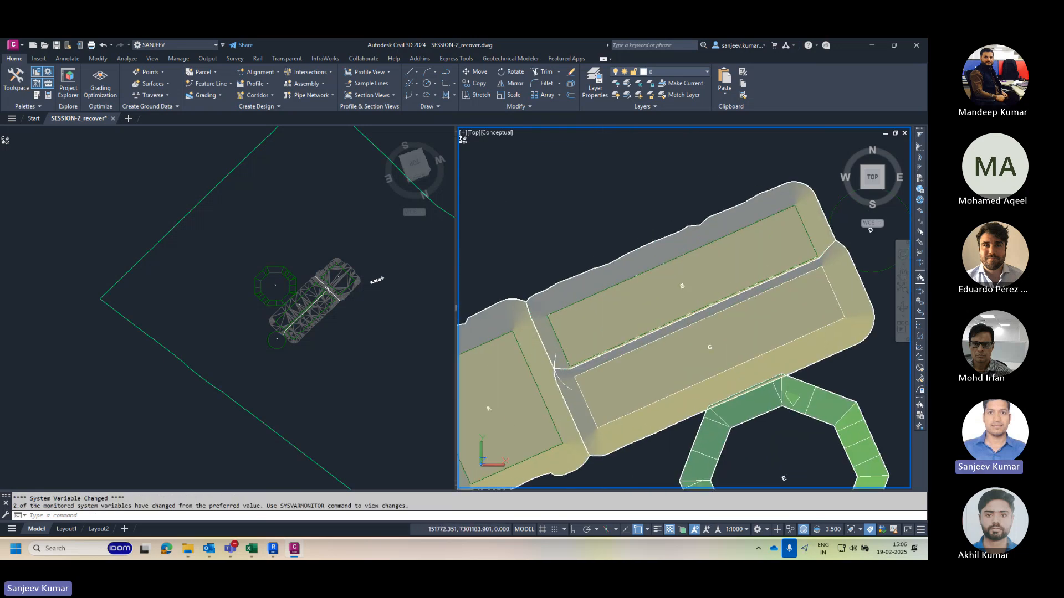
scroll(659, 285, down, 5)
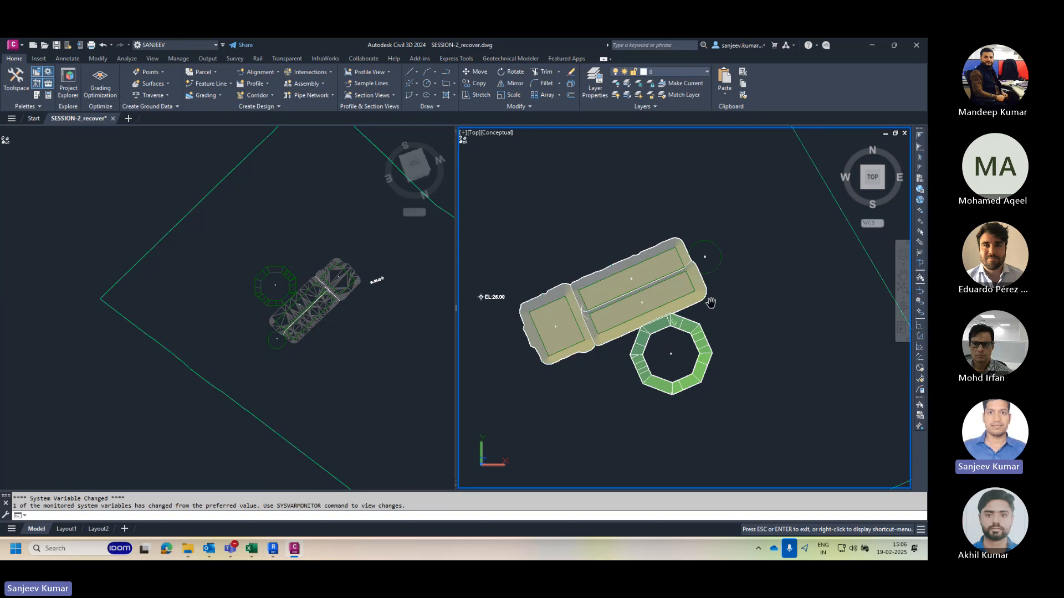
key(Escape)
key(Escape)
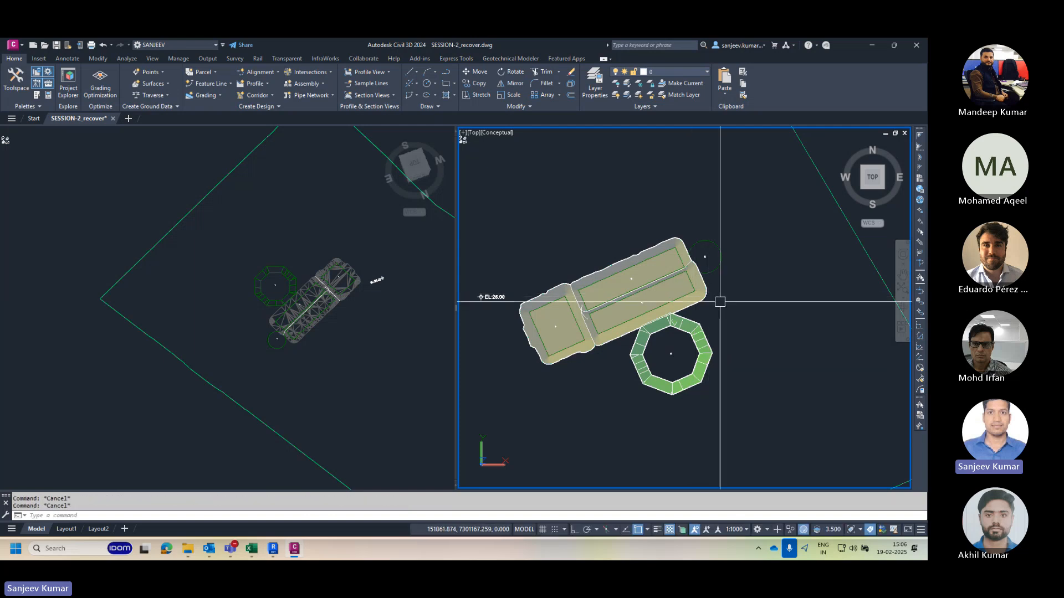
middle_drag(502, 301, 548, 294)
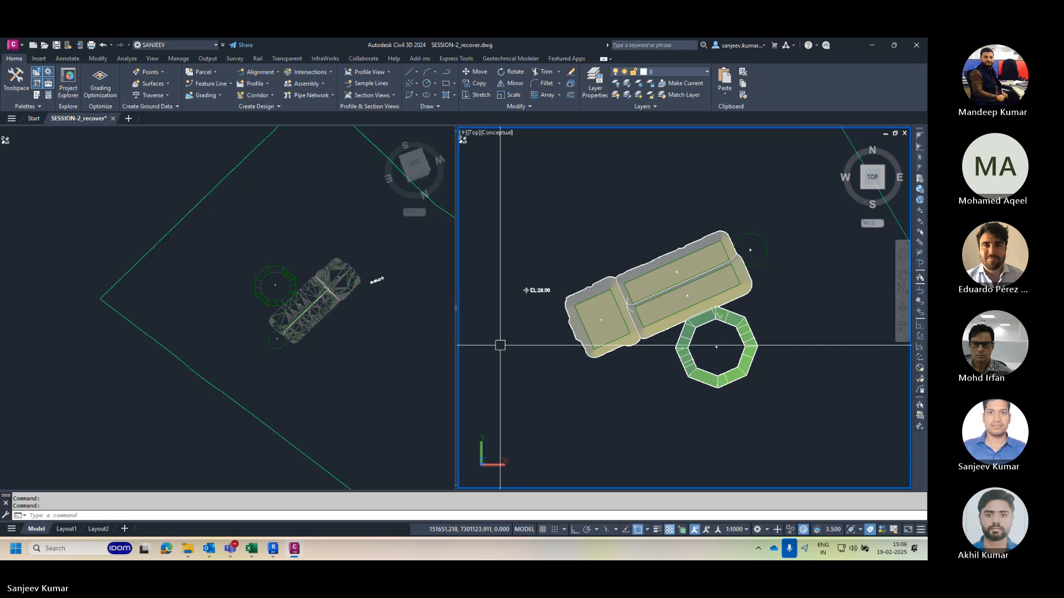
Step: Return the wireframe overview of the whole site to the top view
click(237, 215)
scroll(237, 215, down, 4)
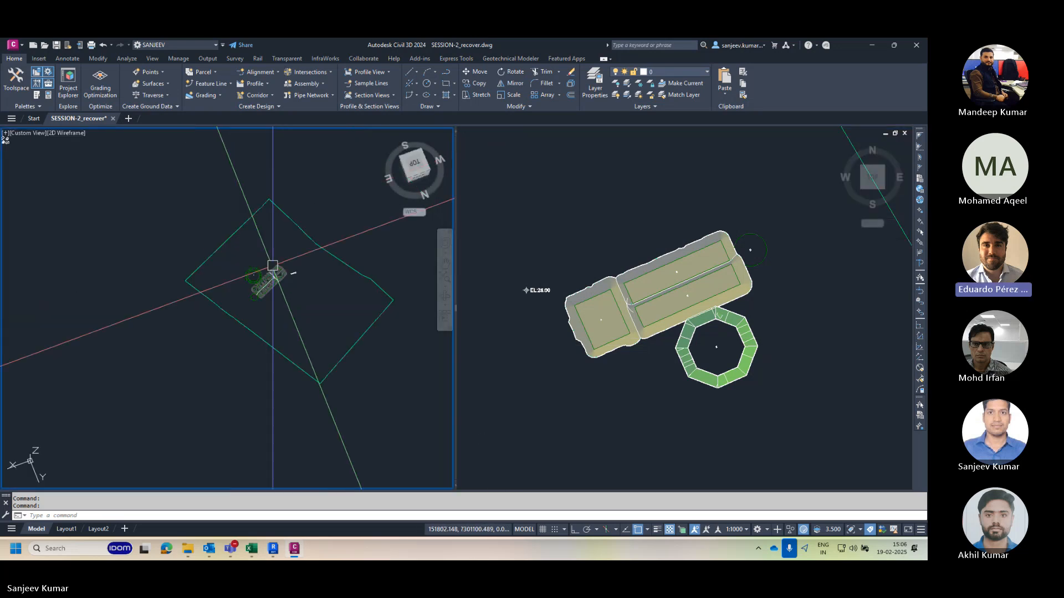
click(416, 166)
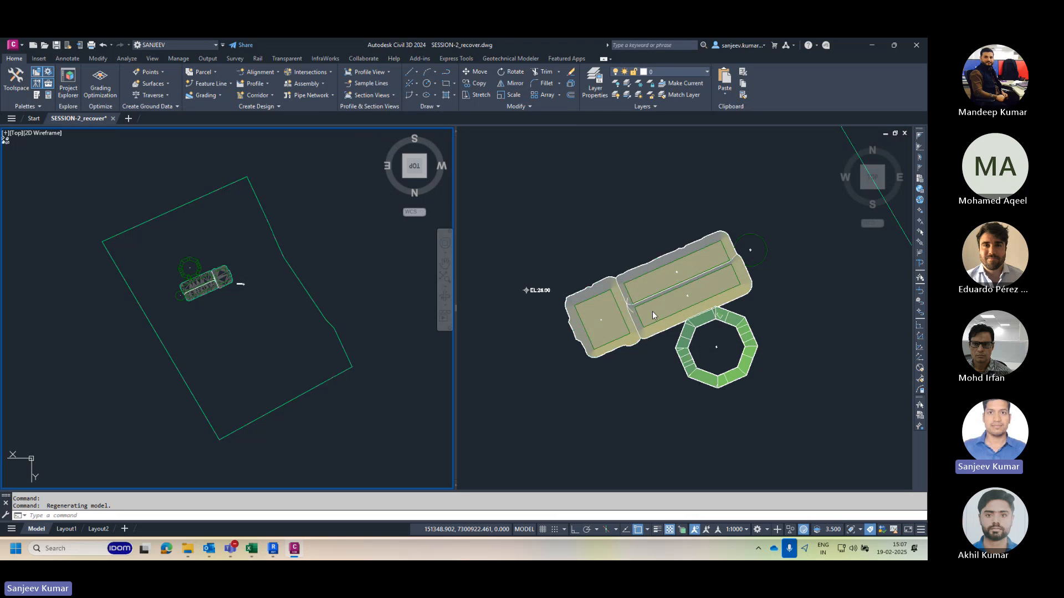
Step: Examine the slope edges shared by surfaces A, B and C and where circular feature line D overlaps the slopes
click(619, 313)
click(617, 305)
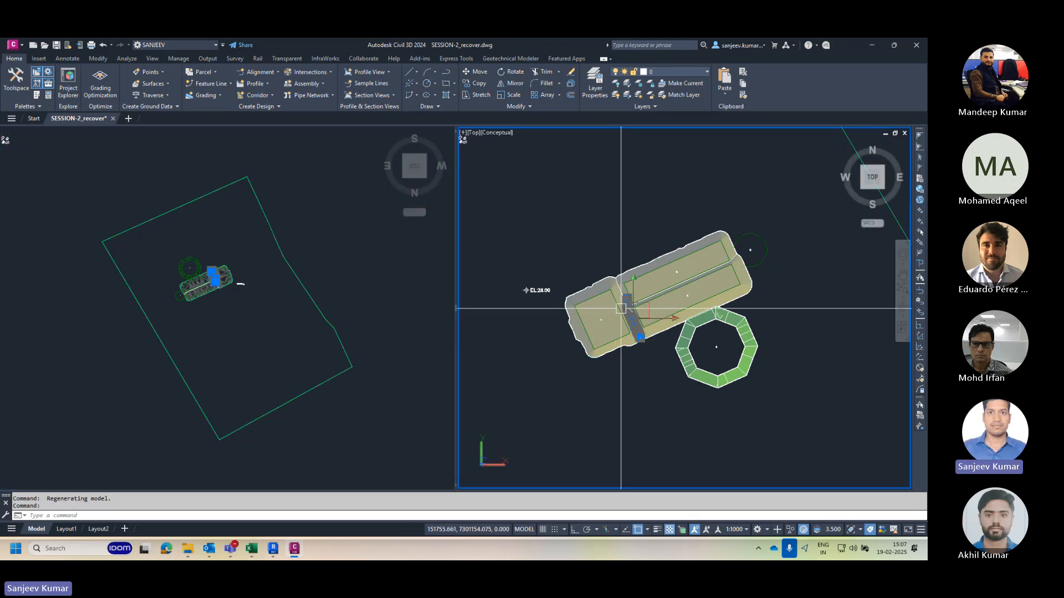
scroll(638, 306, up, 6)
key(Escape)
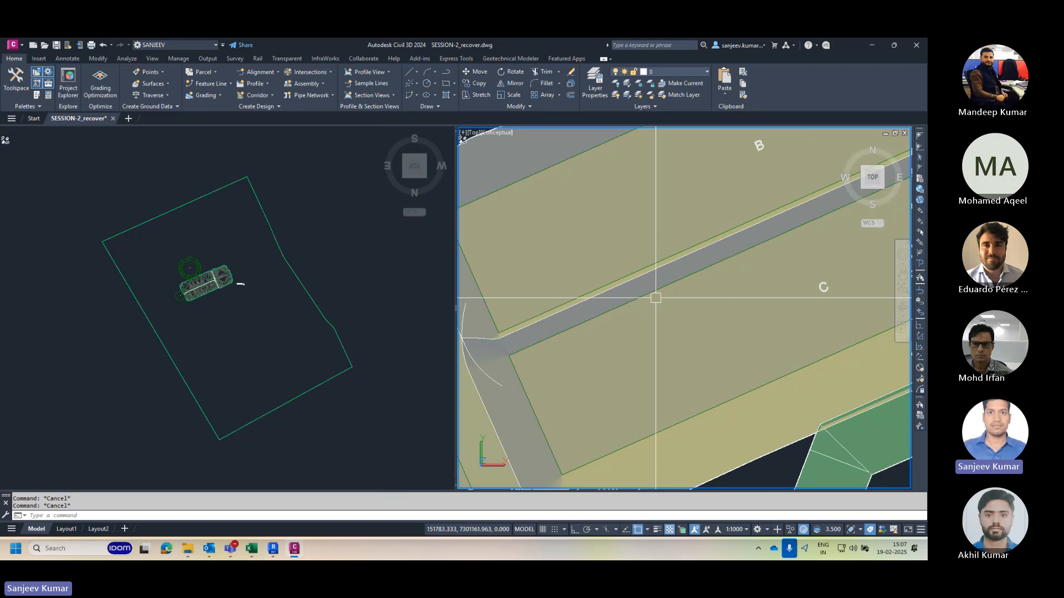
click(653, 295)
scroll(639, 264, down, 6)
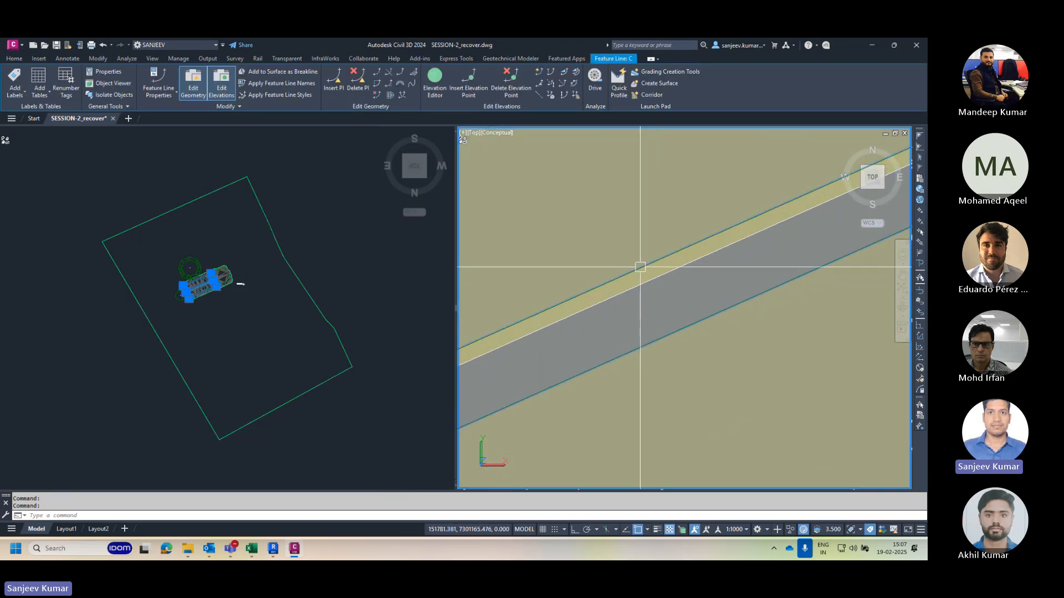
scroll(758, 223, up, 5)
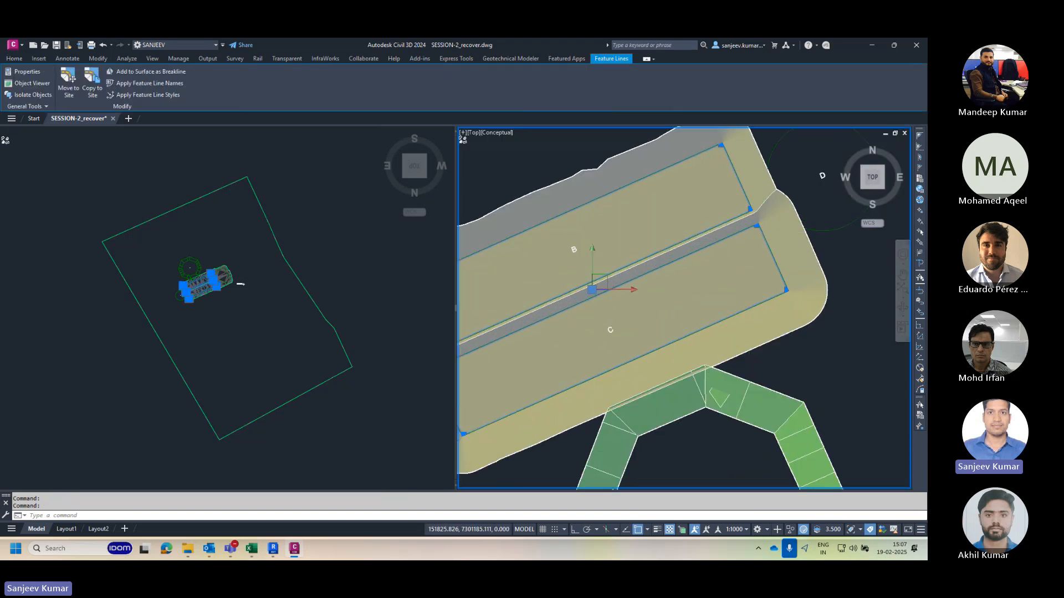
key(Escape)
scroll(759, 223, up, 2)
middle_drag(758, 223, 689, 253)
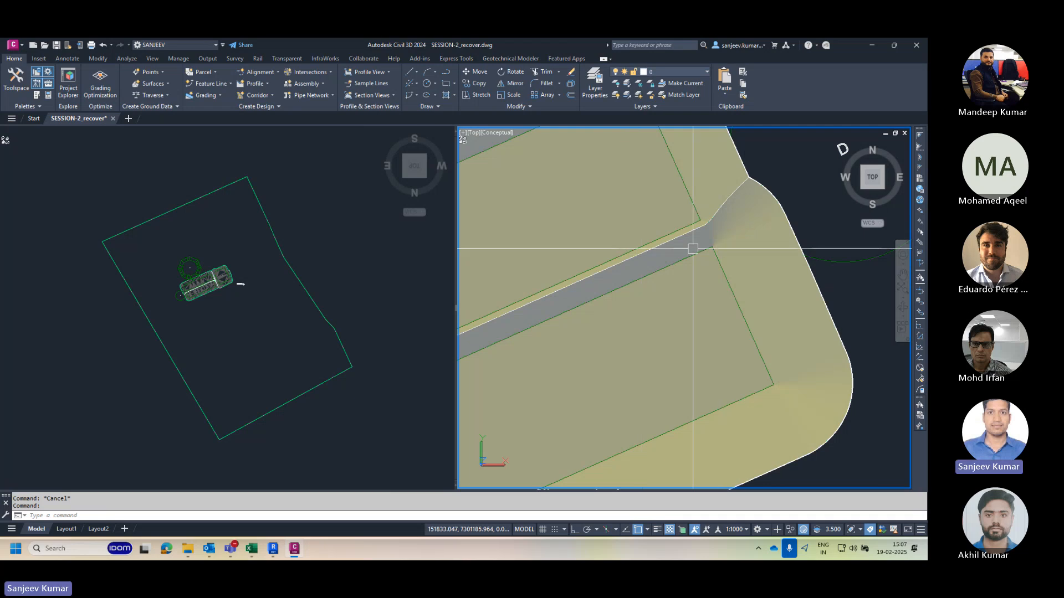
middle_drag(739, 309, 617, 301)
click(637, 313)
scroll(640, 292, down, 2)
key(Escape)
click(686, 285)
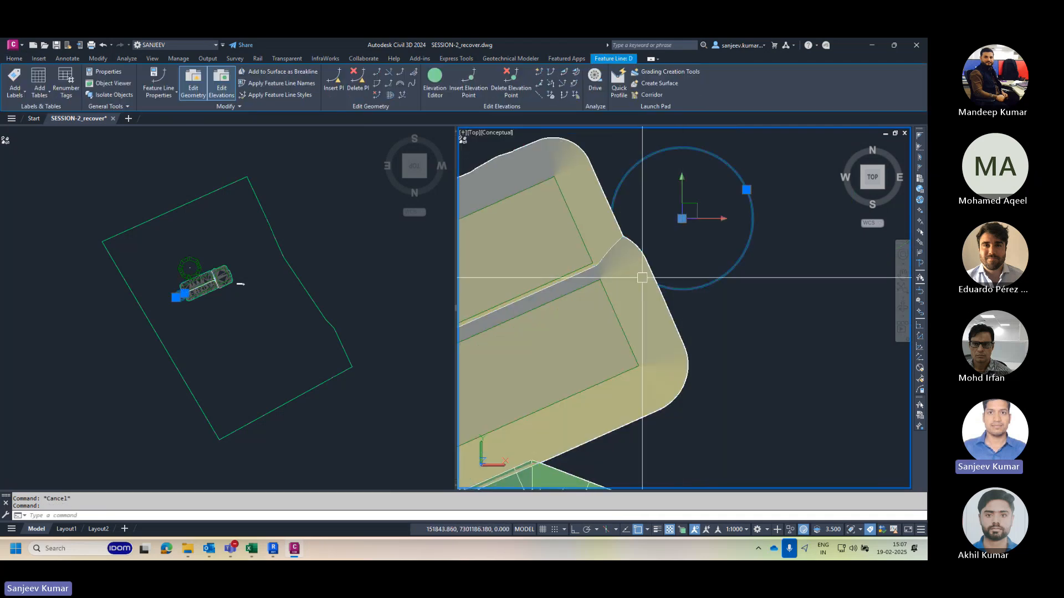
key(Escape)
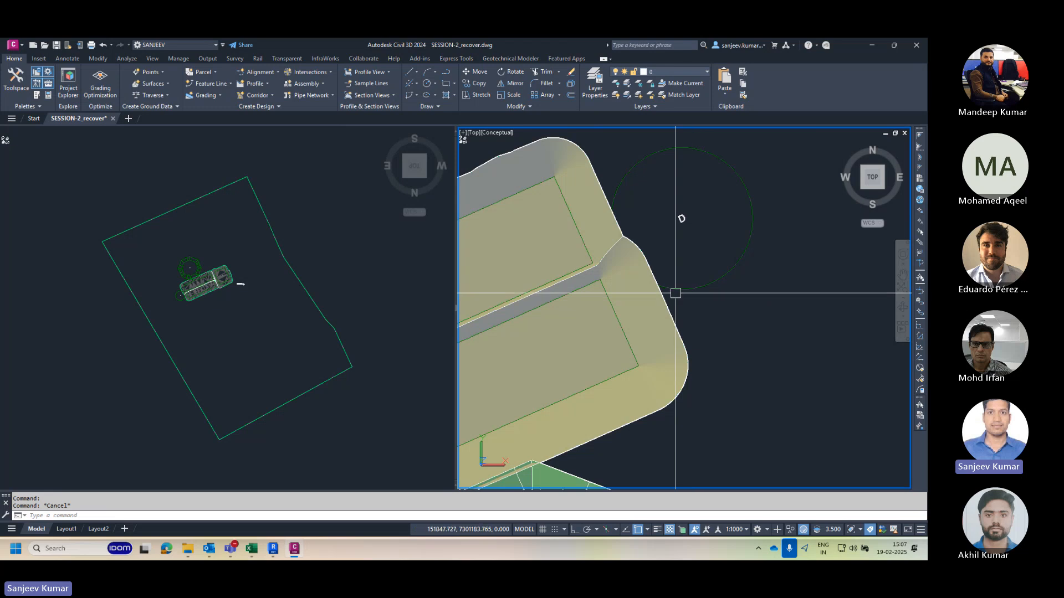
Step: Draw a straight polyline diagonally across circle D, from outside its southeast side to beyond its northwest side
click(700, 283)
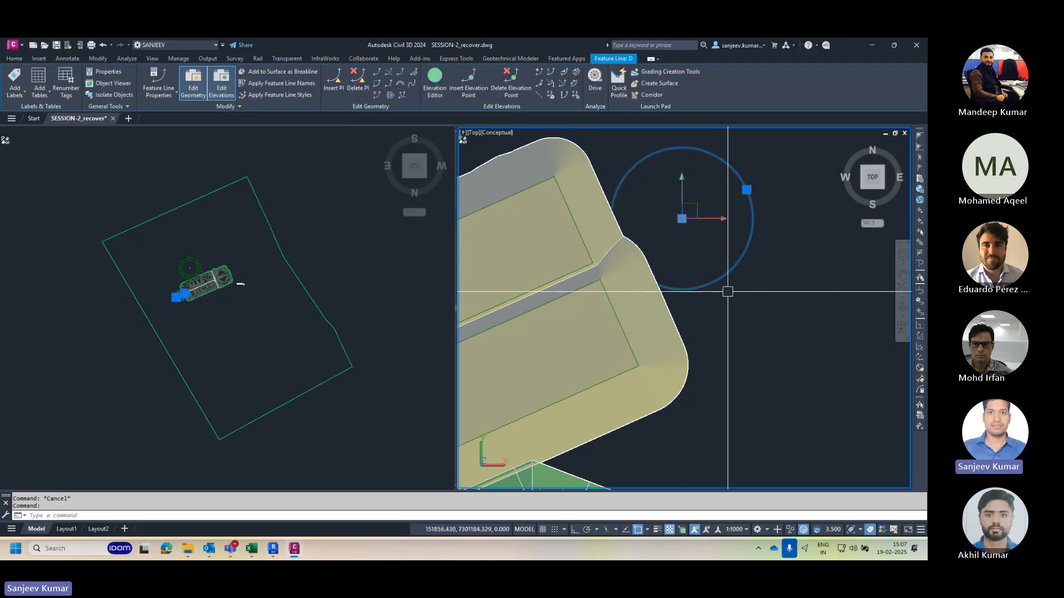
text(pl)
key(Return)
click(750, 310)
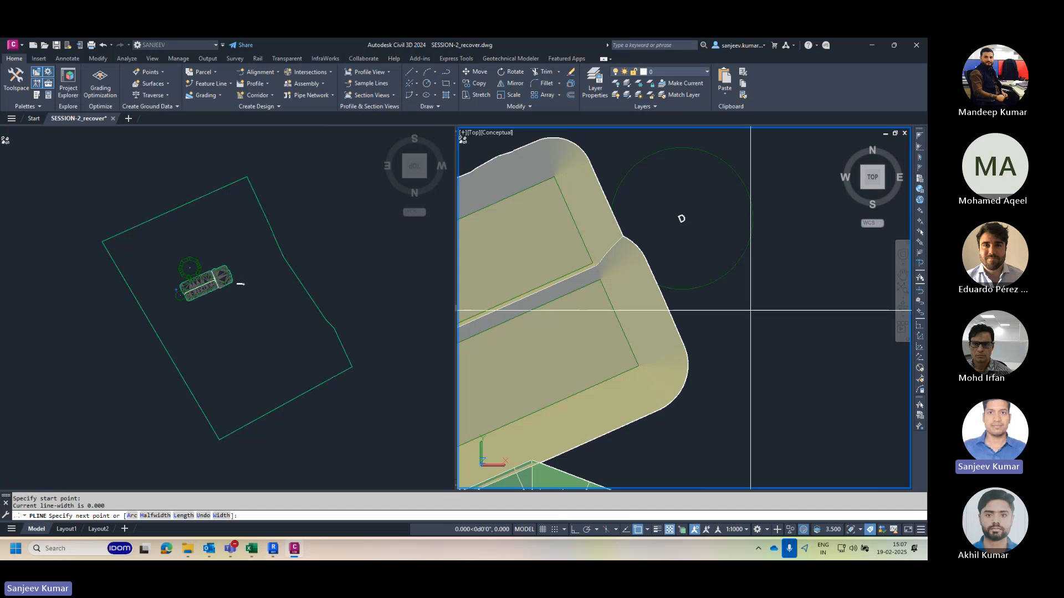
key(Escape)
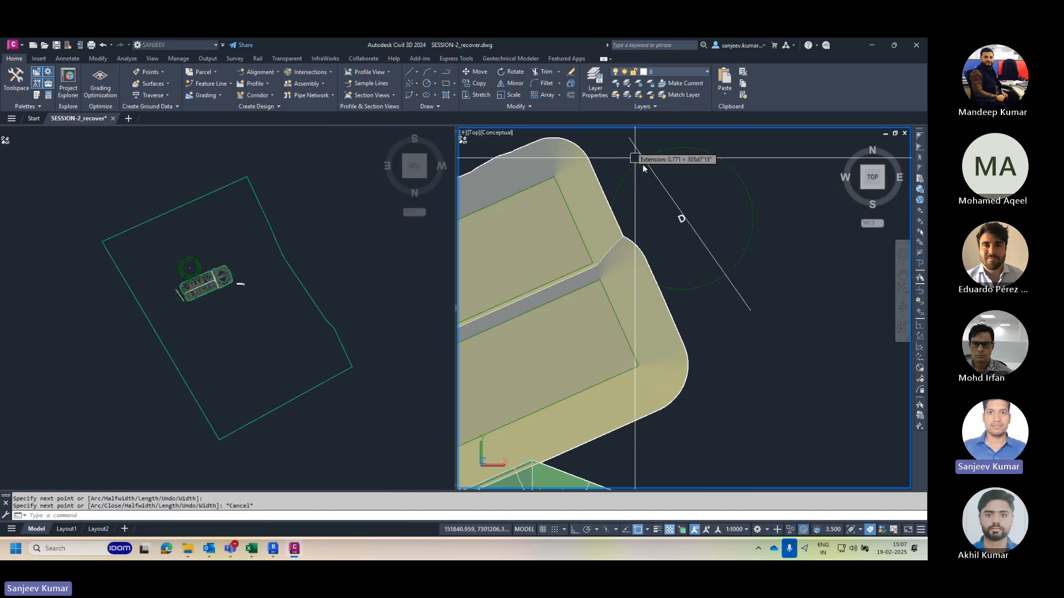
Step: Examine the diagonal polyline and where it crosses circle D on its southeast side
click(730, 270)
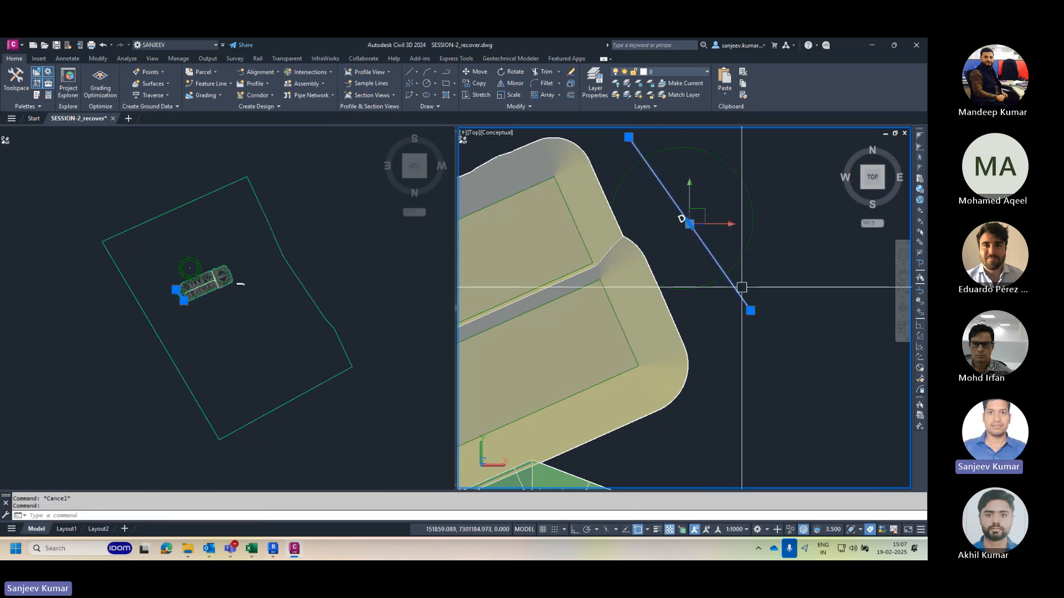
middle_drag(727, 256, 738, 297)
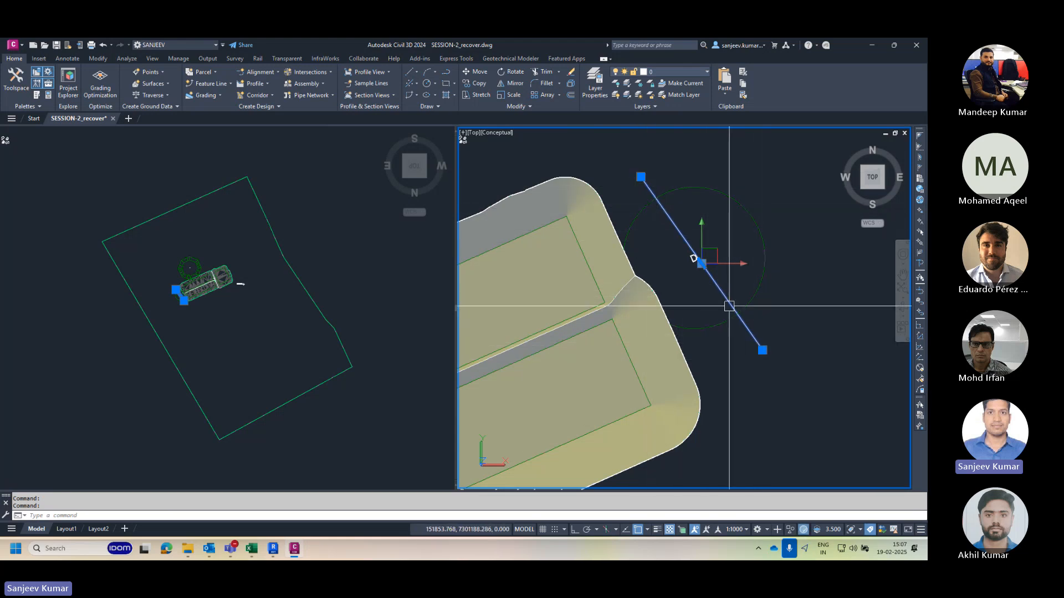
scroll(737, 315, up, 3)
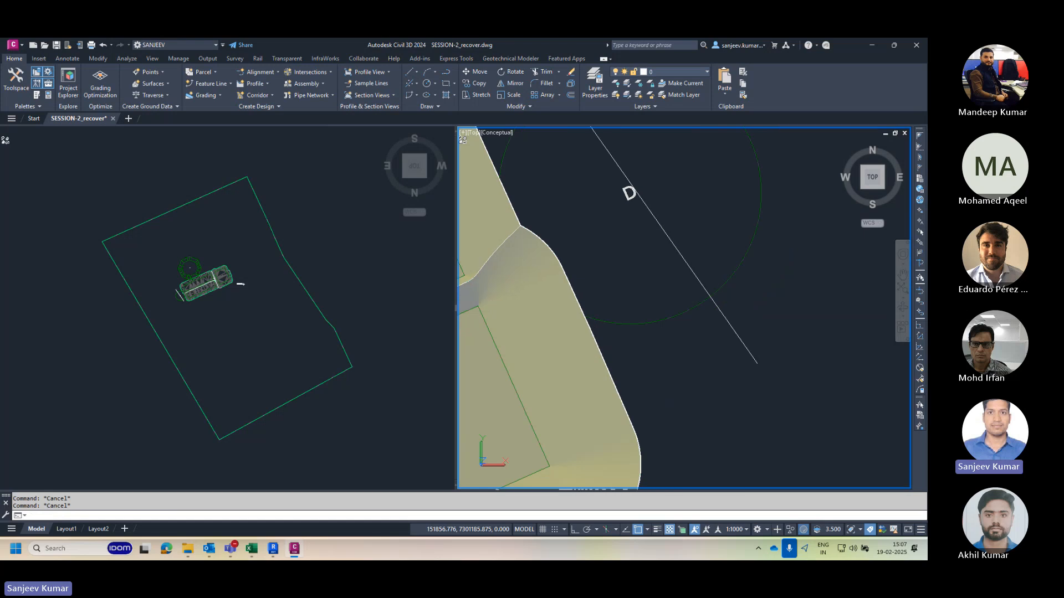
scroll(717, 308, down, 2)
scroll(715, 305, up, 5)
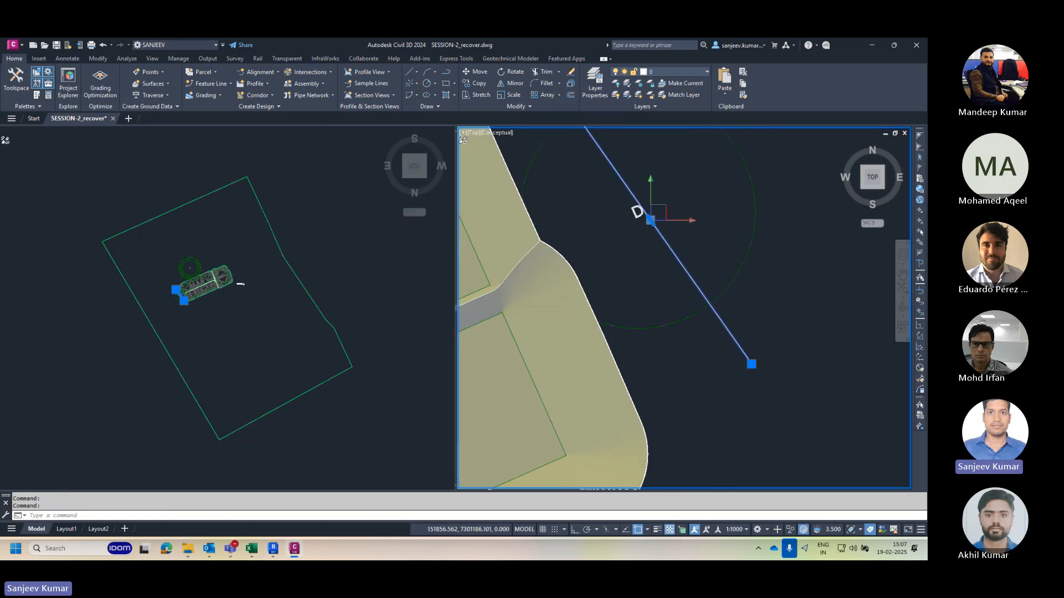
key(Escape)
scroll(716, 318, down, 4)
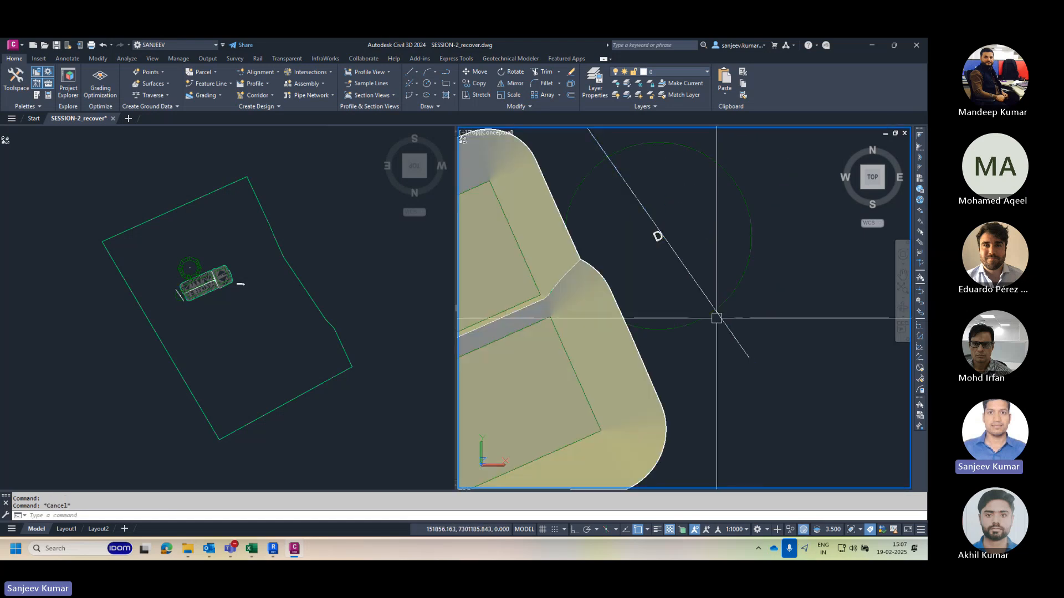
scroll(720, 316, down, 2)
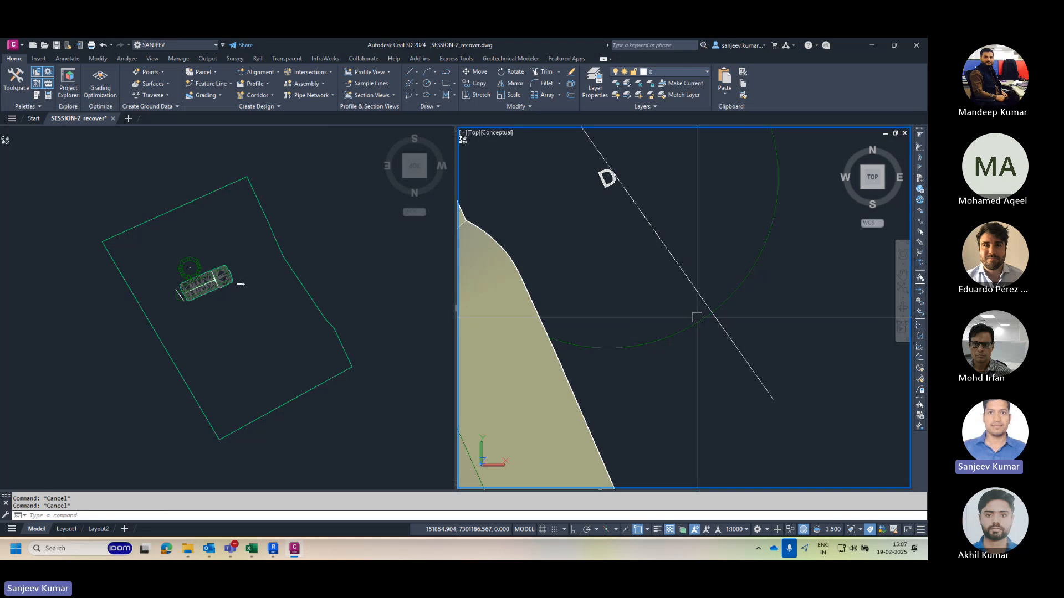
text(c)
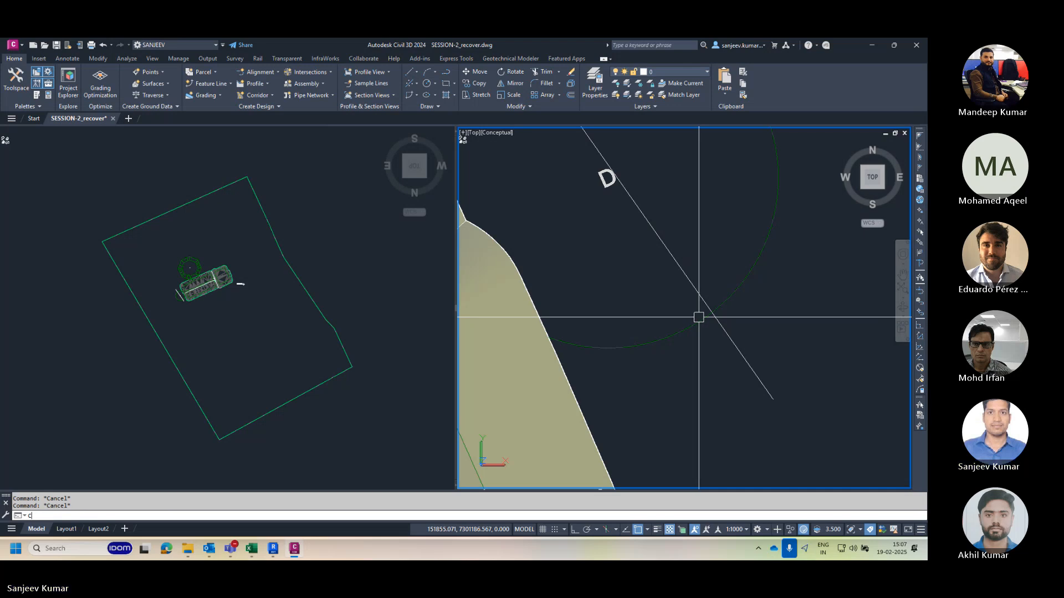
Step: Draw a small circle centred where the diagonal line crosses circular feature line D
key(Return)
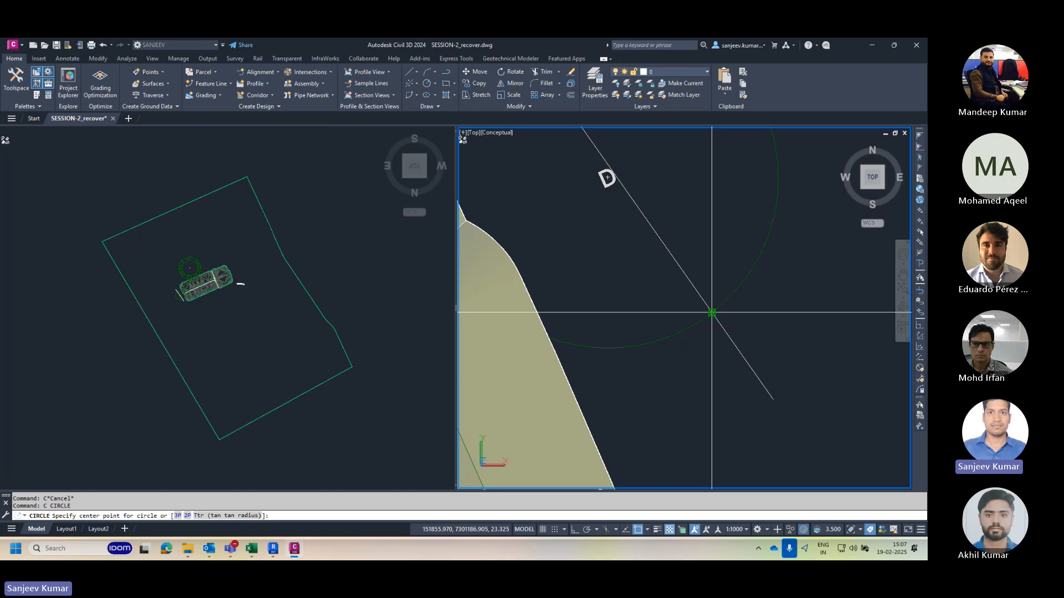
click(712, 312)
click(753, 313)
key(Escape)
click(750, 317)
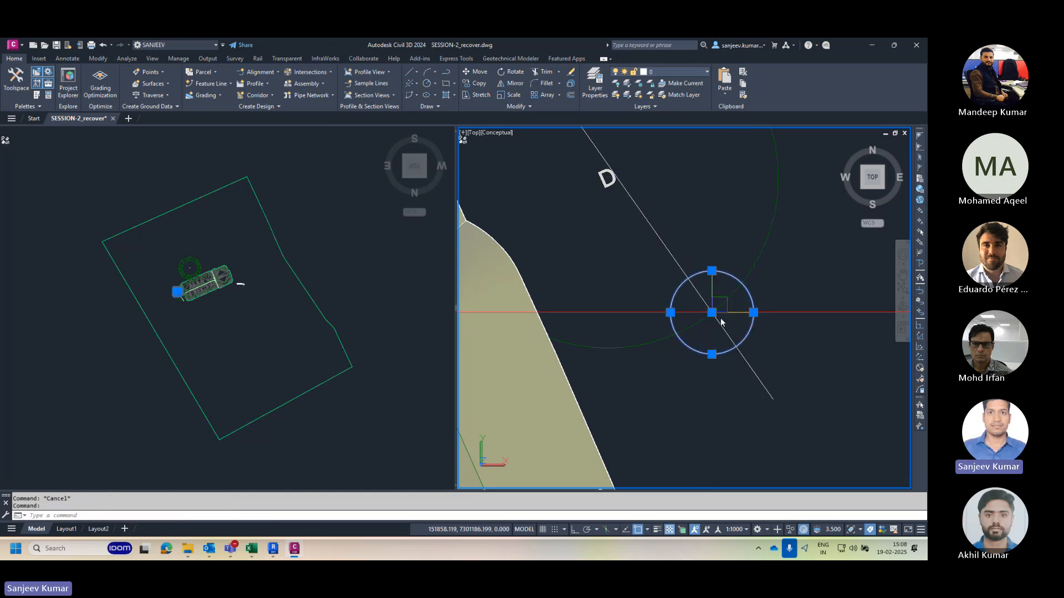
scroll(721, 322, up, 1)
key(Escape)
click(691, 322)
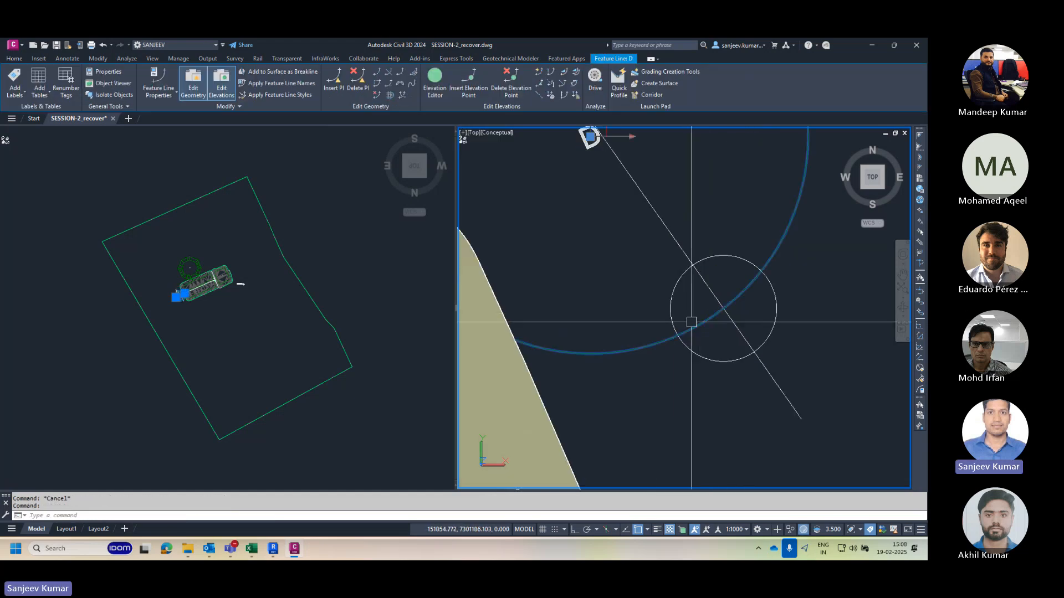
scroll(702, 319, down, 4)
key(Escape)
Step: Erase the small circle and the diagonal line crossing feature line D
click(728, 321)
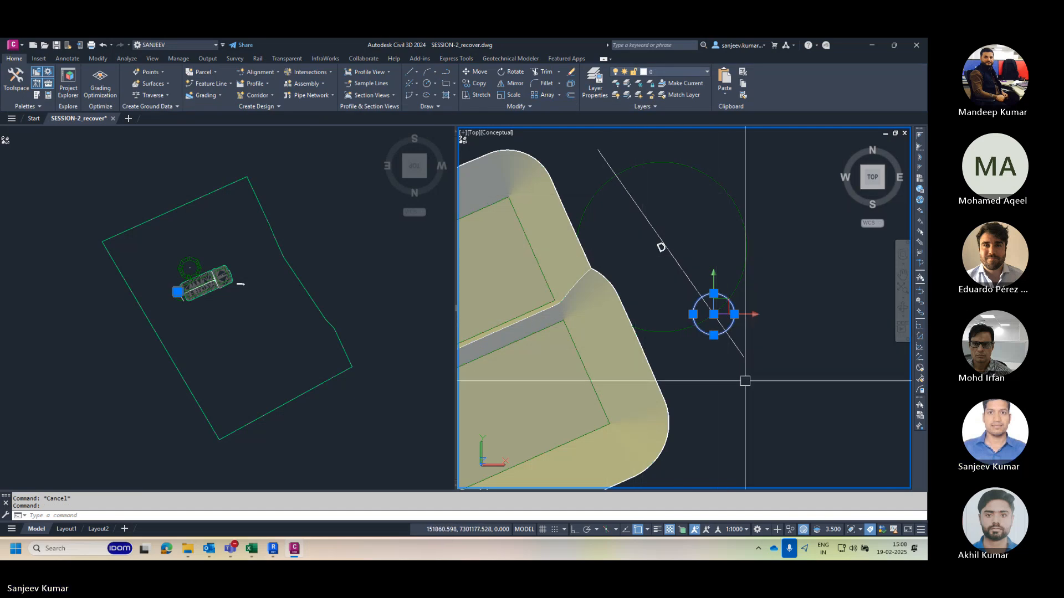
key(Escape)
click(731, 341)
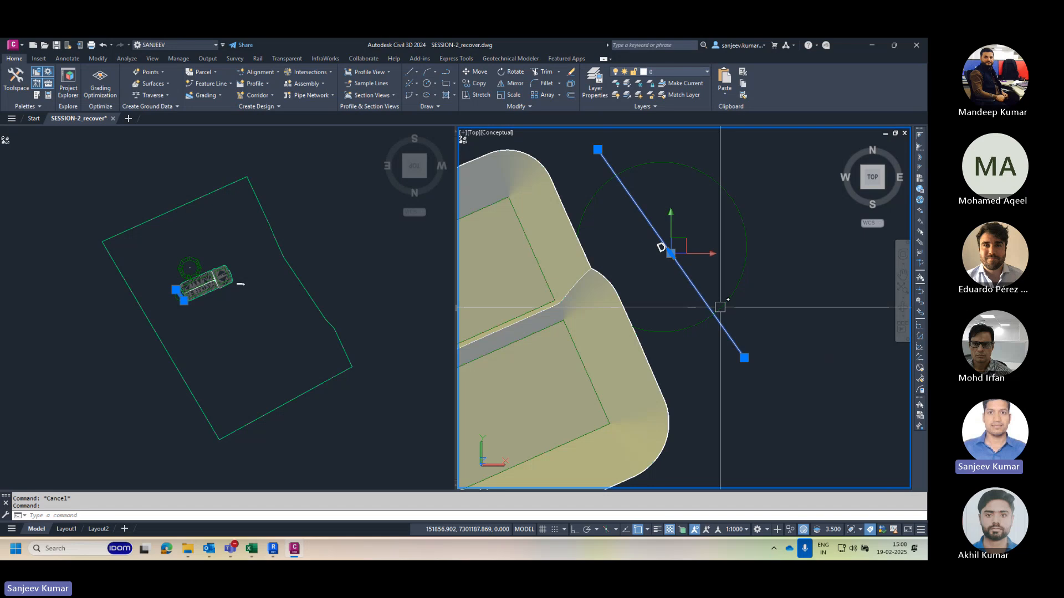
key(Escape)
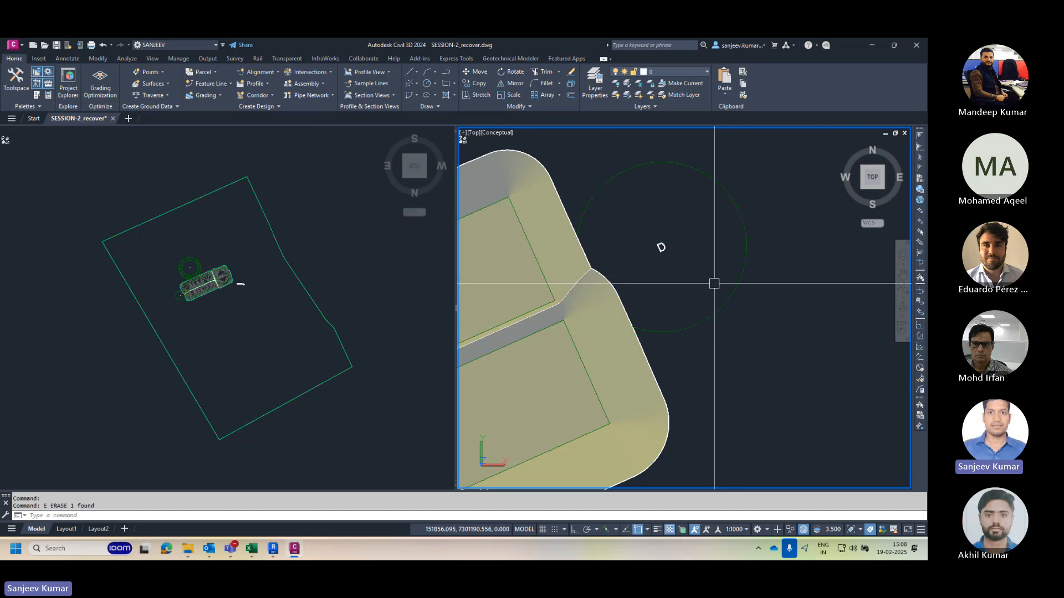
Step: Highlight circular feature line D and check its location in the 2D Wireframe view
scroll(790, 237, down, 6)
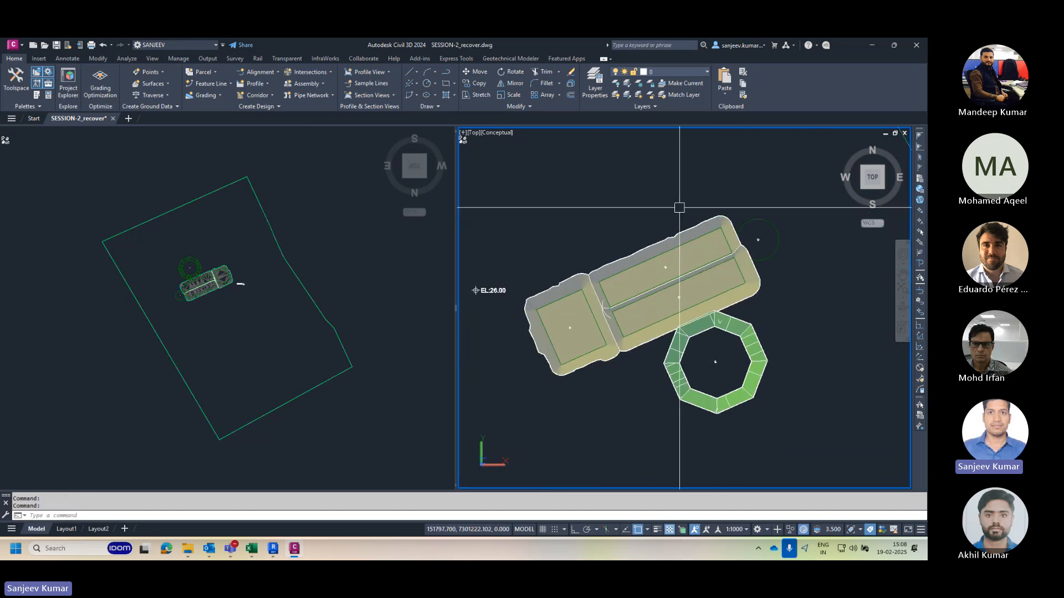
click(782, 253)
click(761, 253)
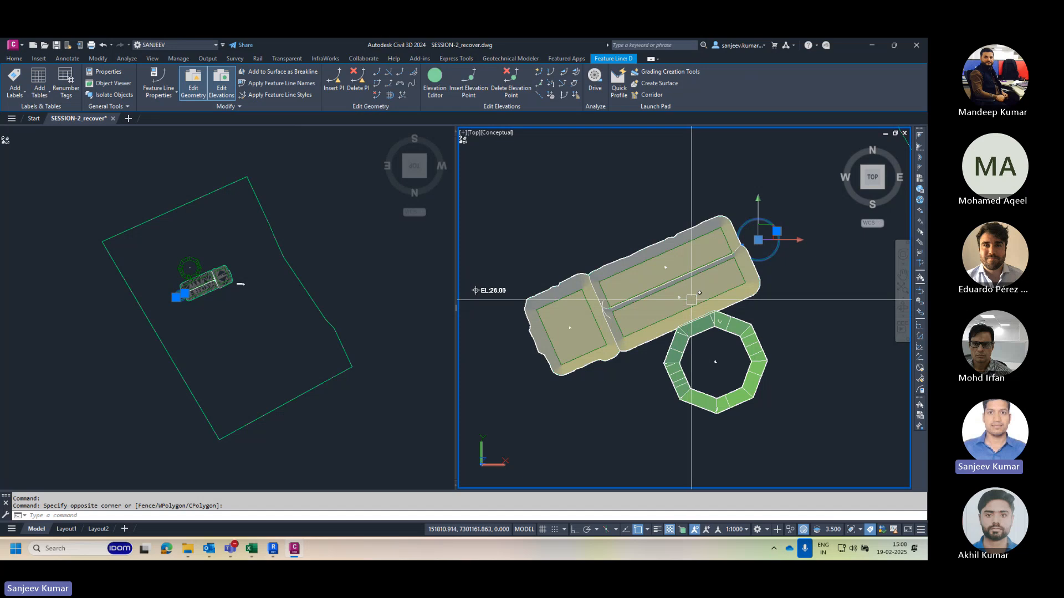
click(294, 260)
scroll(176, 298, up, 8)
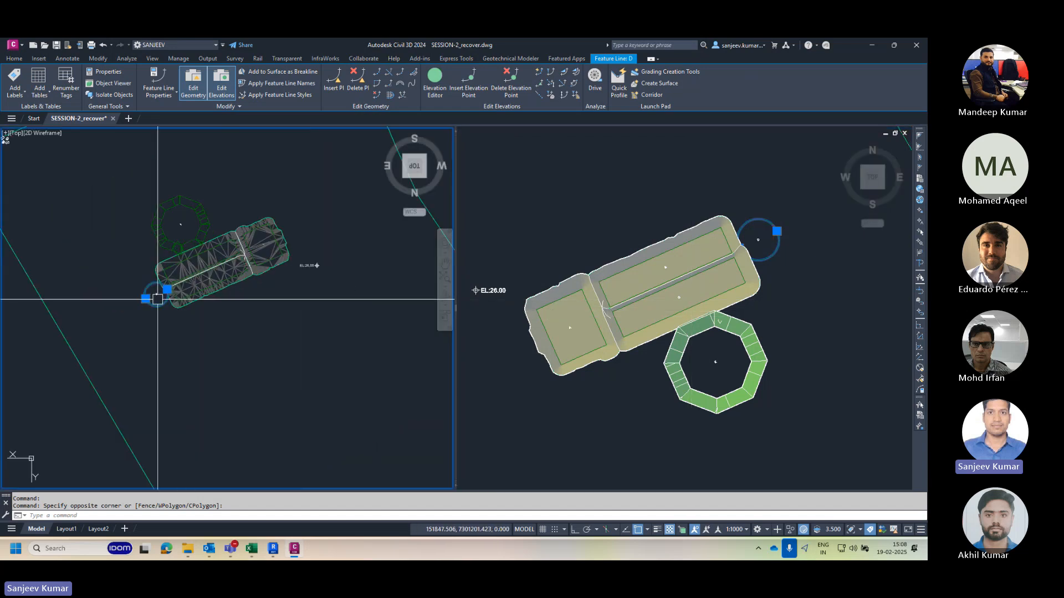
scroll(200, 270, down, 8)
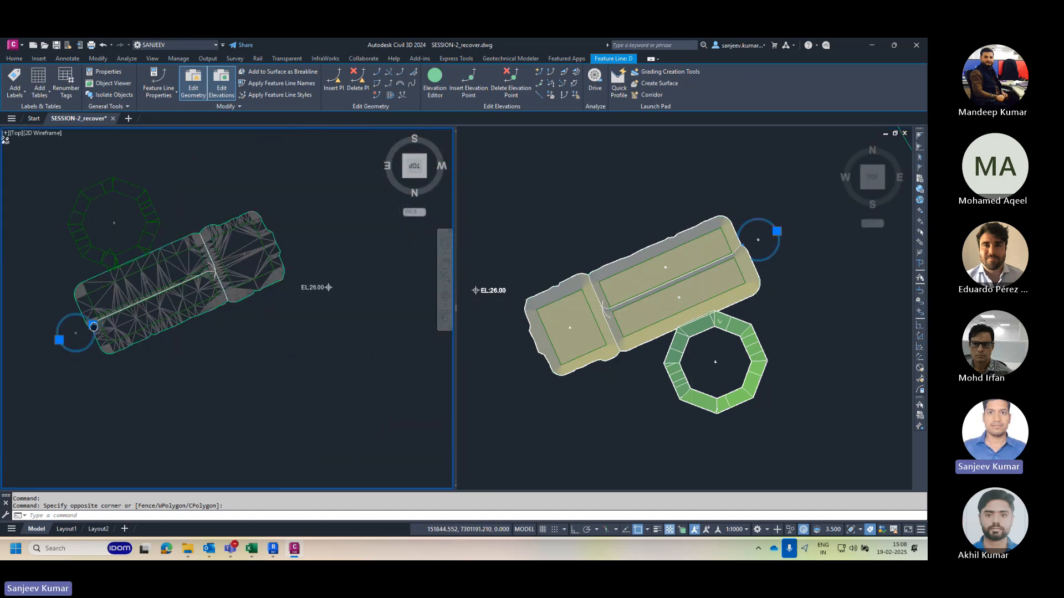
key(Escape)
key(Escape)
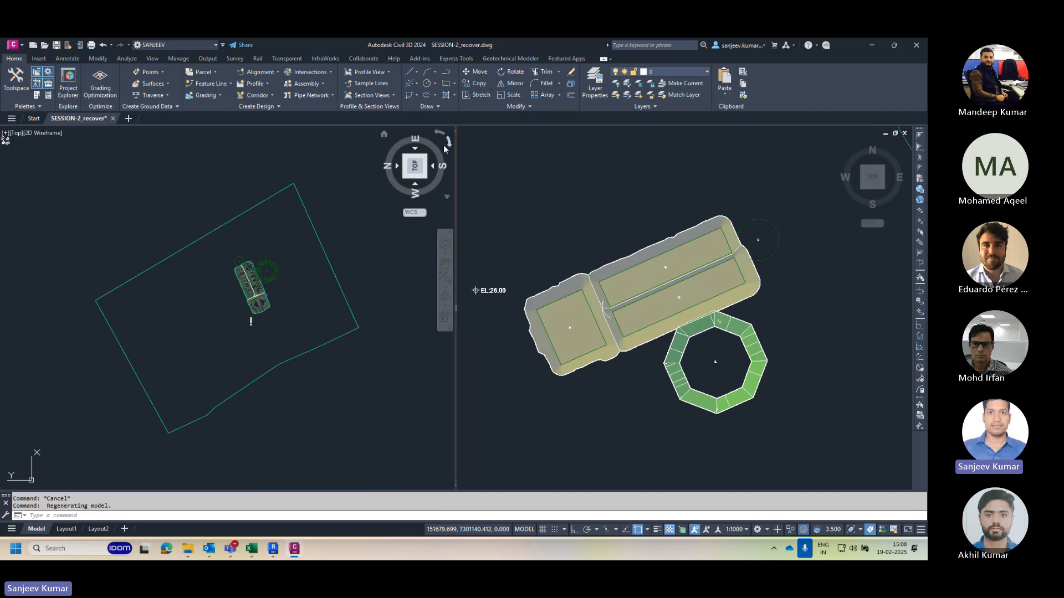
Step: Rotate the 2D Wireframe plan view so that north points up
click(447, 145)
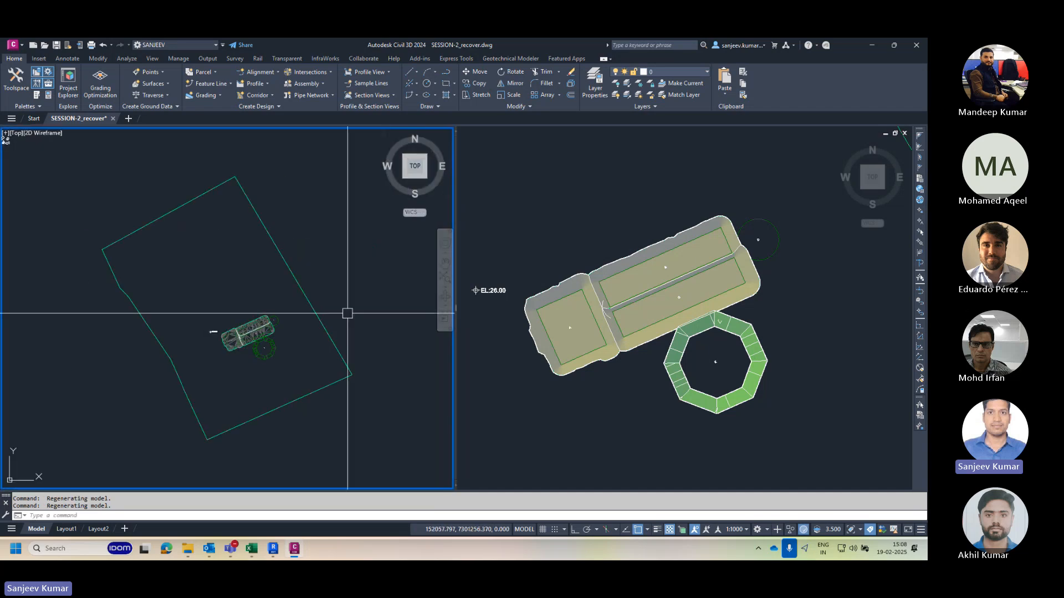
scroll(347, 311, up, 7)
scroll(212, 295, up, 10)
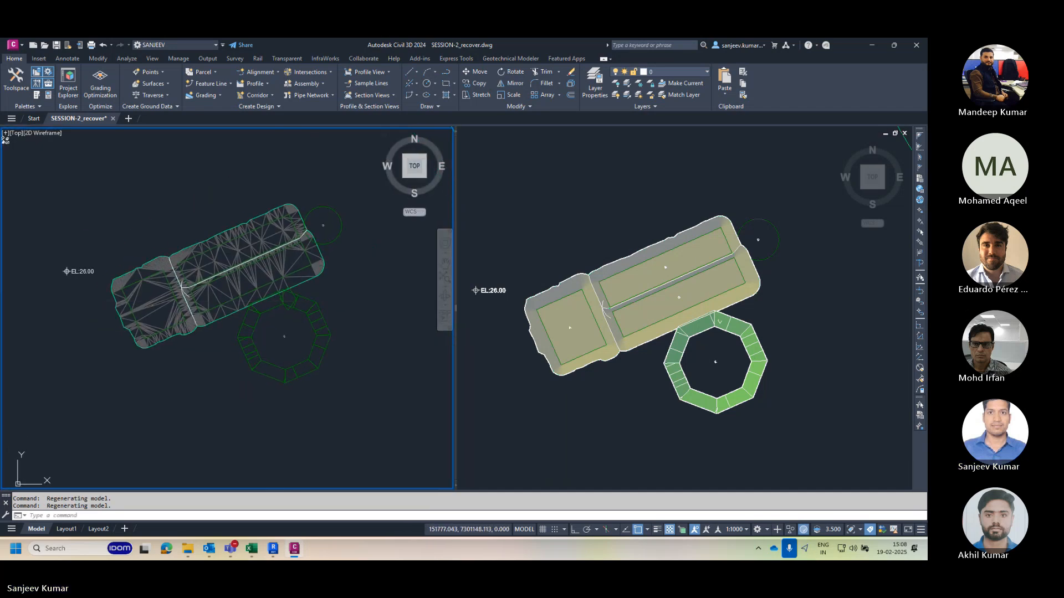
Step: Examine the curved line at the junction of surfaces A, B and C in the 2D Wireframe view
click(212, 295)
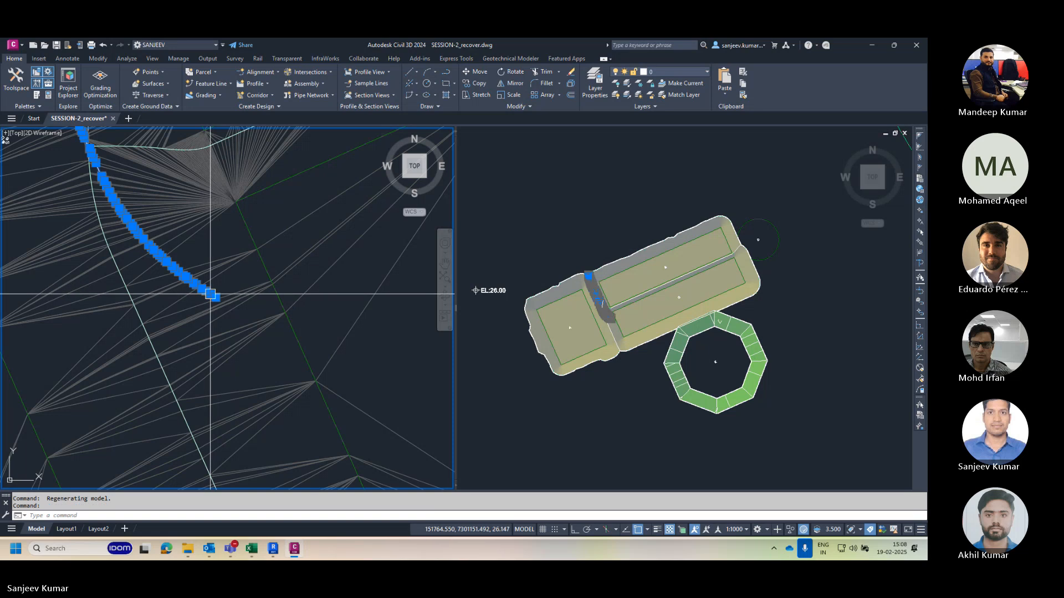
key(Escape)
key(Escape)
scroll(214, 302, down, 10)
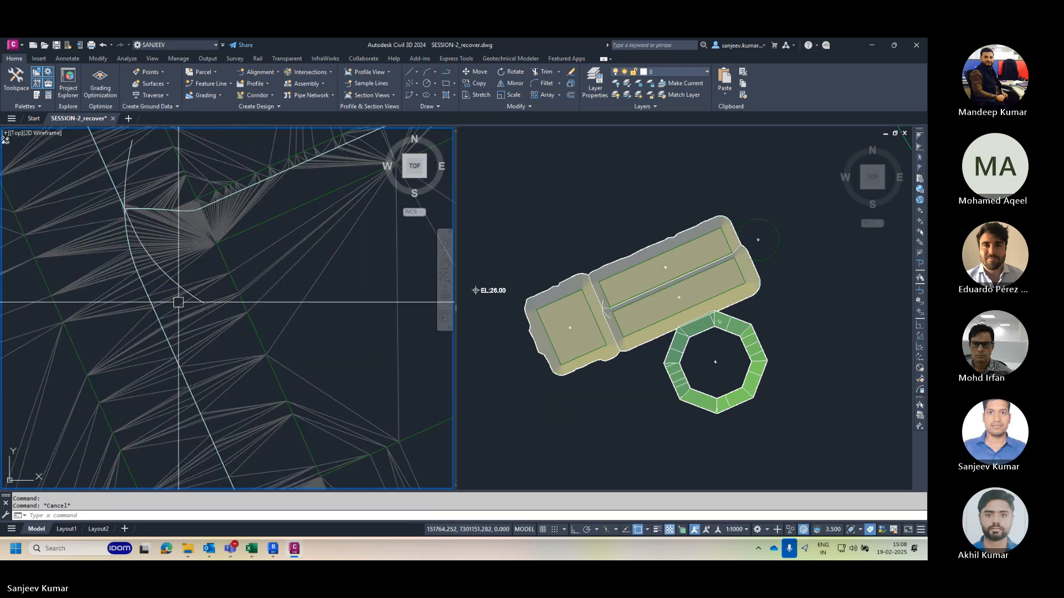
scroll(231, 321, up, 8)
scroll(231, 321, down, 10)
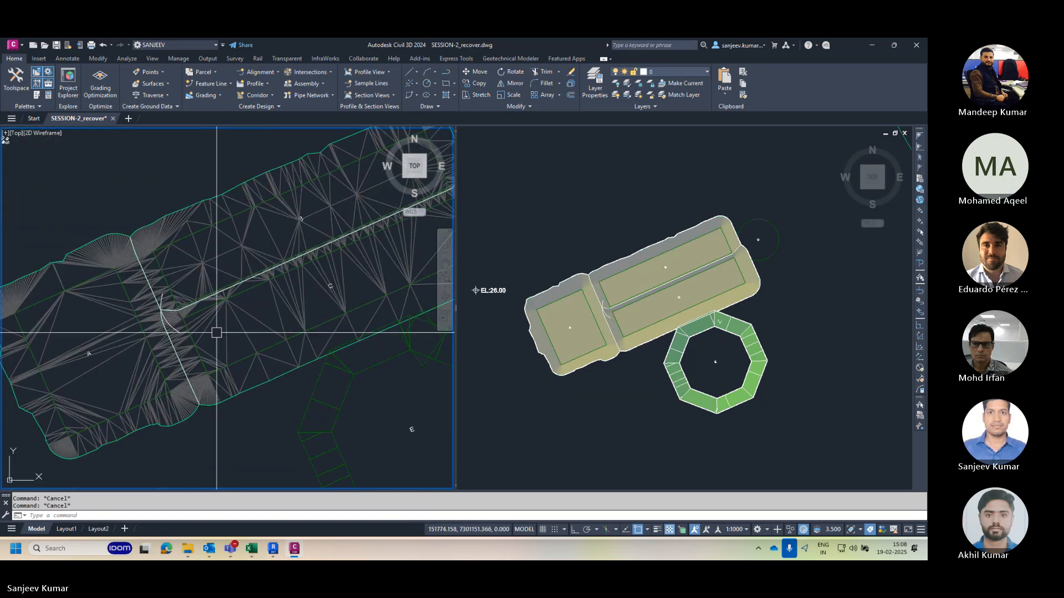
scroll(253, 335, up, 9)
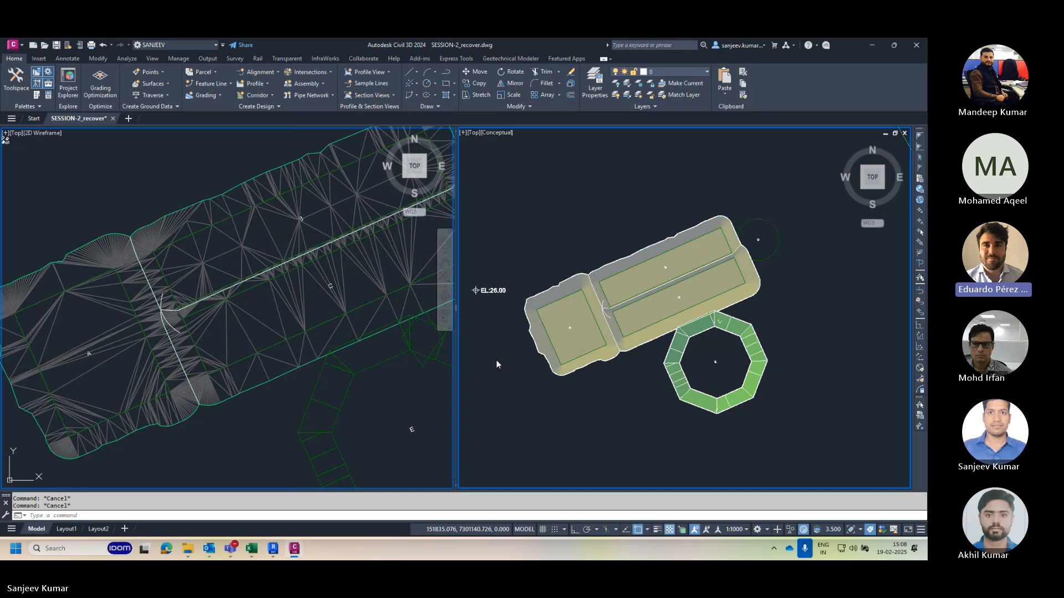
scroll(291, 373, down, 8)
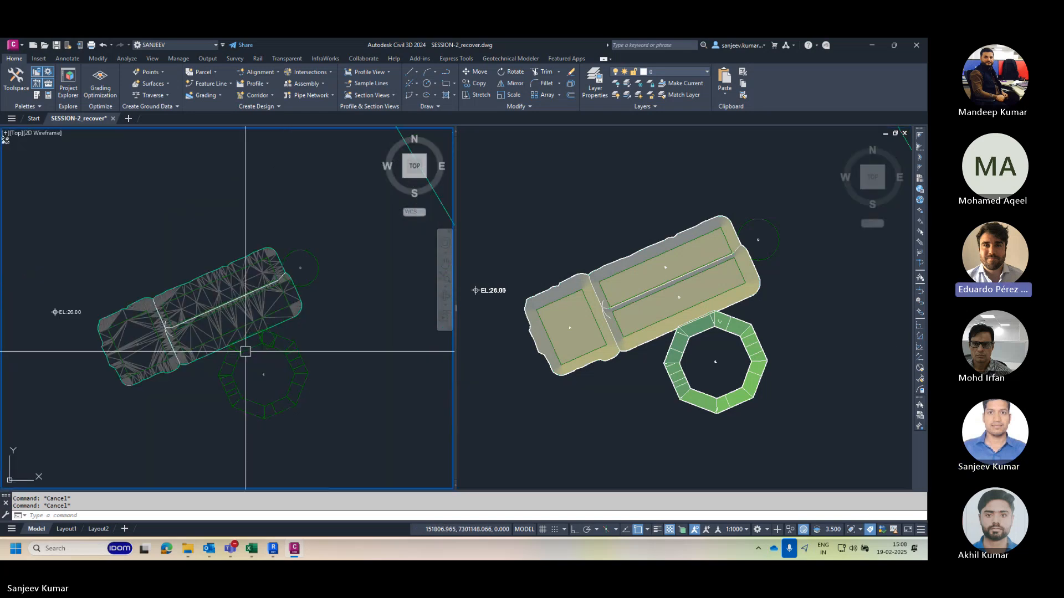
scroll(238, 352, up, 5)
Step: Tilt the Conceptual view to examine the junction of surfaces A, B and C in 3D
click(615, 319)
scroll(615, 319, up, 3)
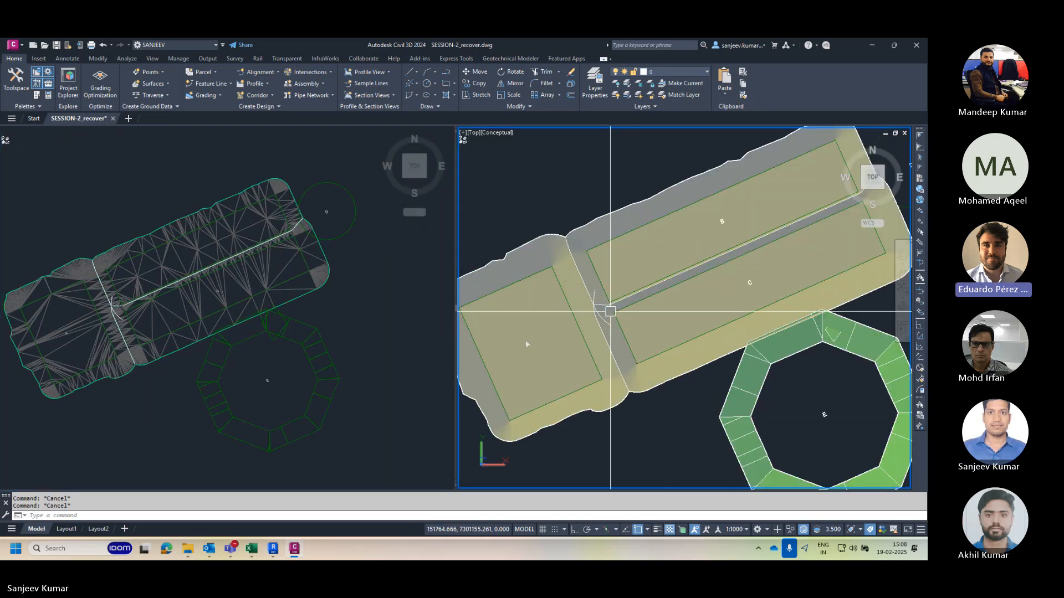
scroll(616, 333, down, 2)
shift+middle_drag(616, 333, 626, 294)
scroll(613, 337, up, 2)
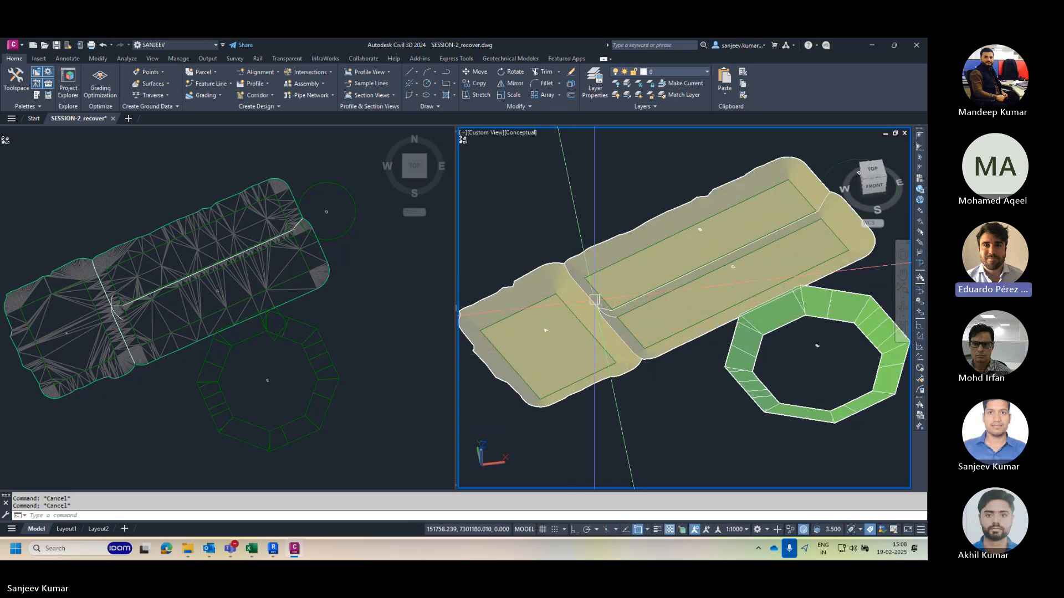
scroll(613, 337, up, 2)
scroll(627, 297, down, 4)
middle_drag(600, 324, 602, 314)
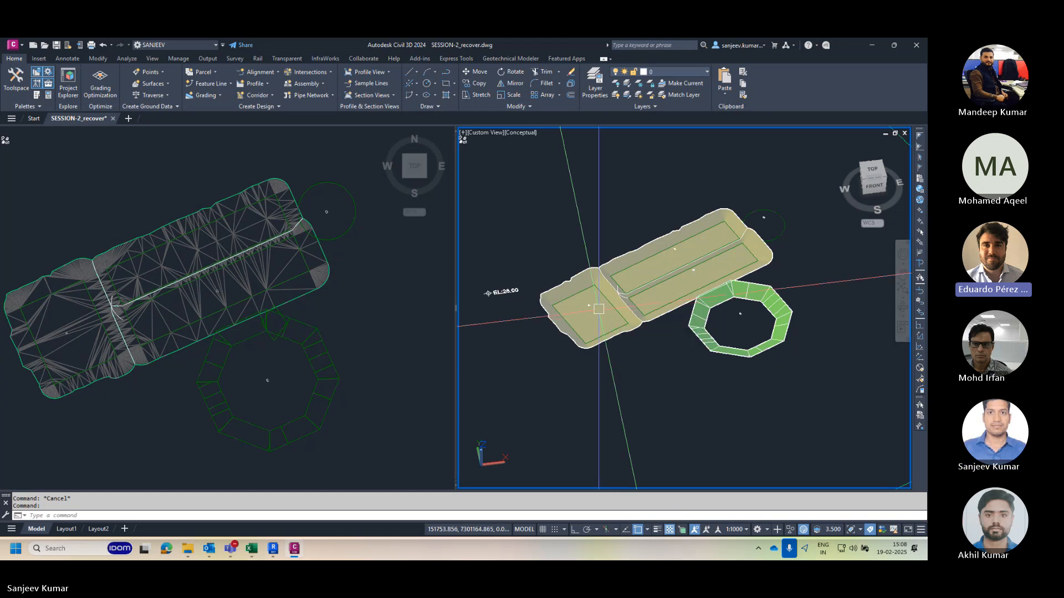
scroll(570, 342, up, 3)
scroll(594, 294, up, 3)
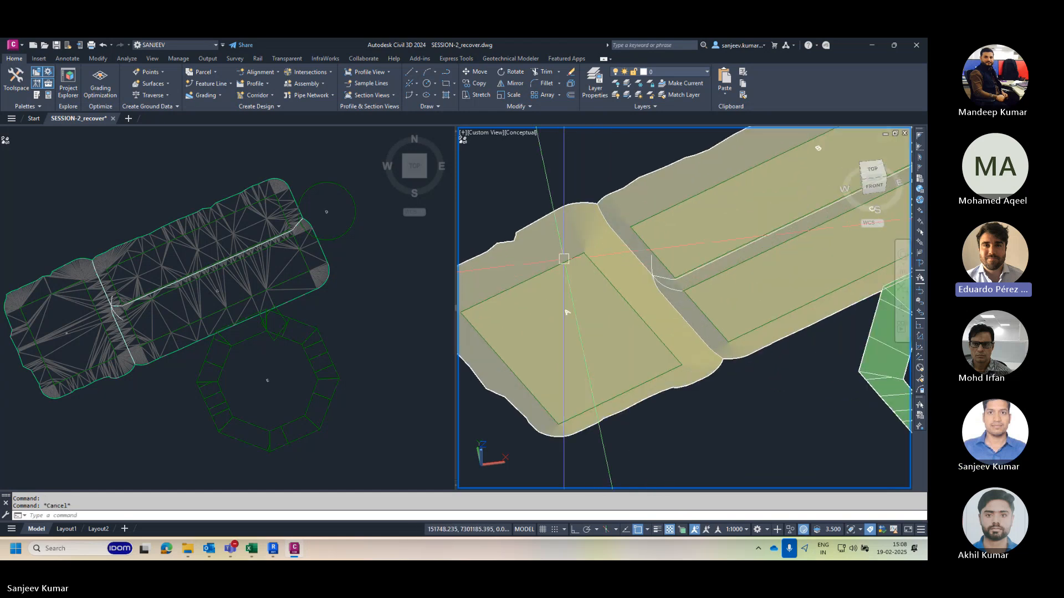
Step: Highlight surface A in the tilted view and inspect its edge against the neighbouring surfaces
click(567, 231)
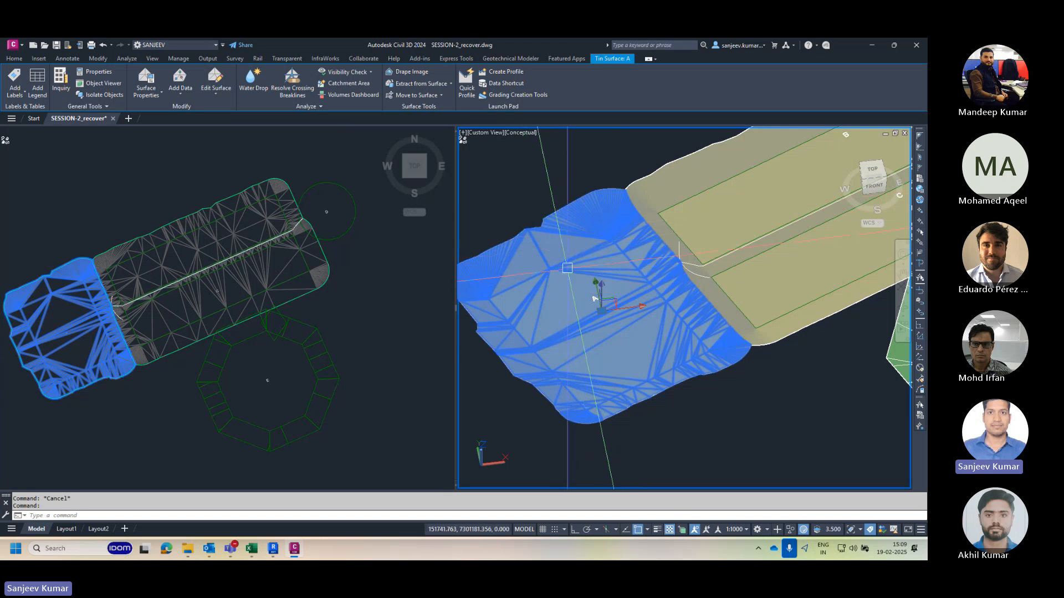
key(Escape)
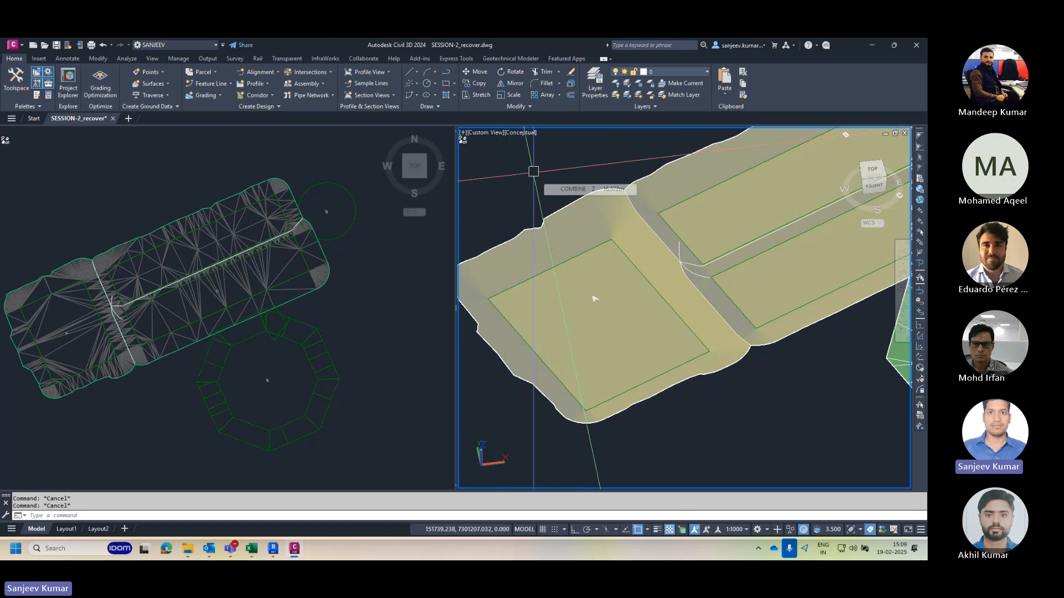
scroll(545, 224, down, 4)
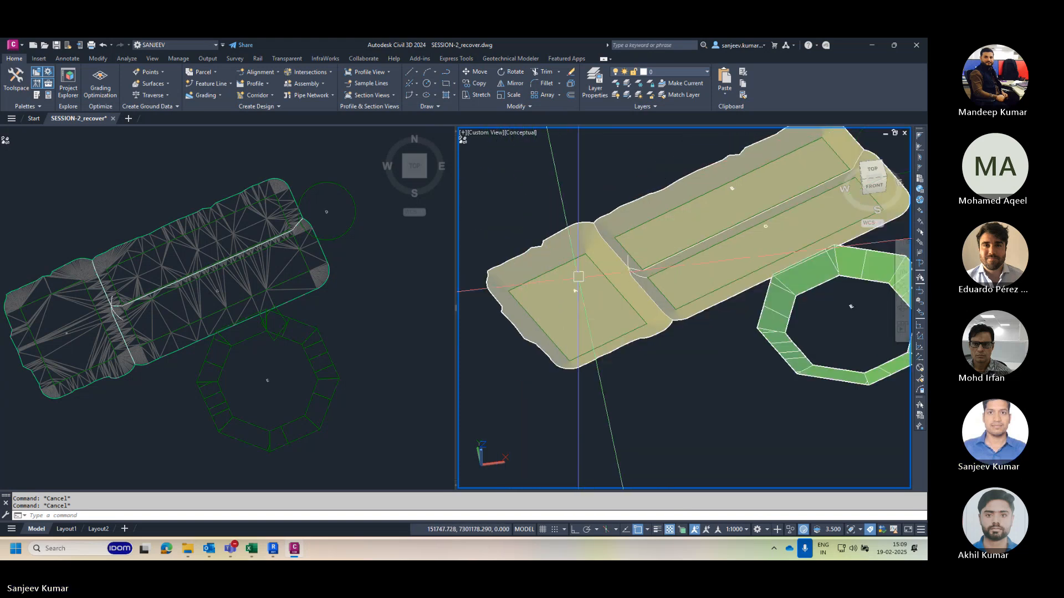
scroll(576, 296, up, 2)
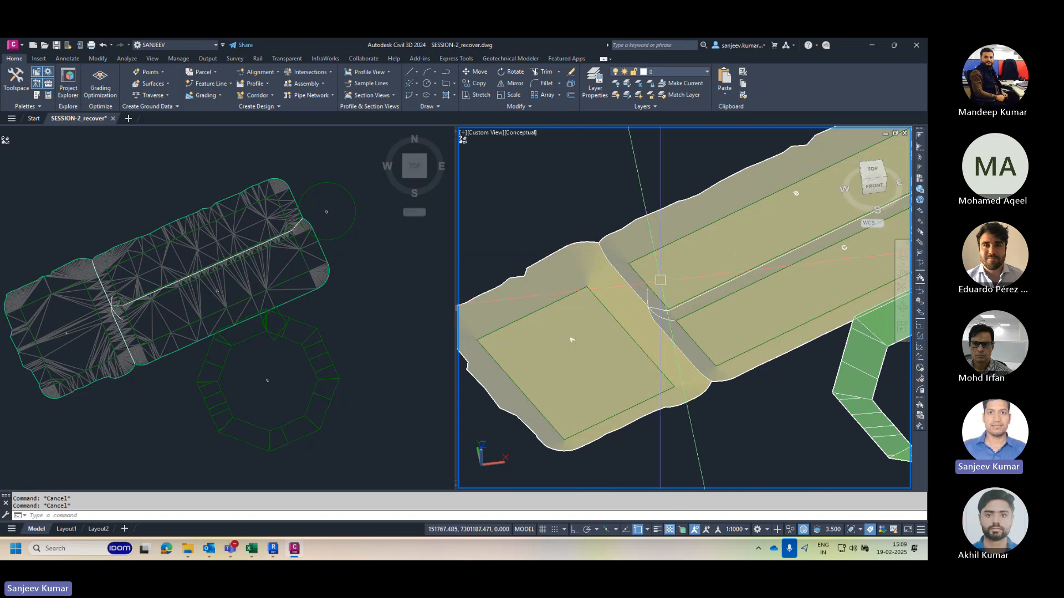
scroll(599, 287, down, 3)
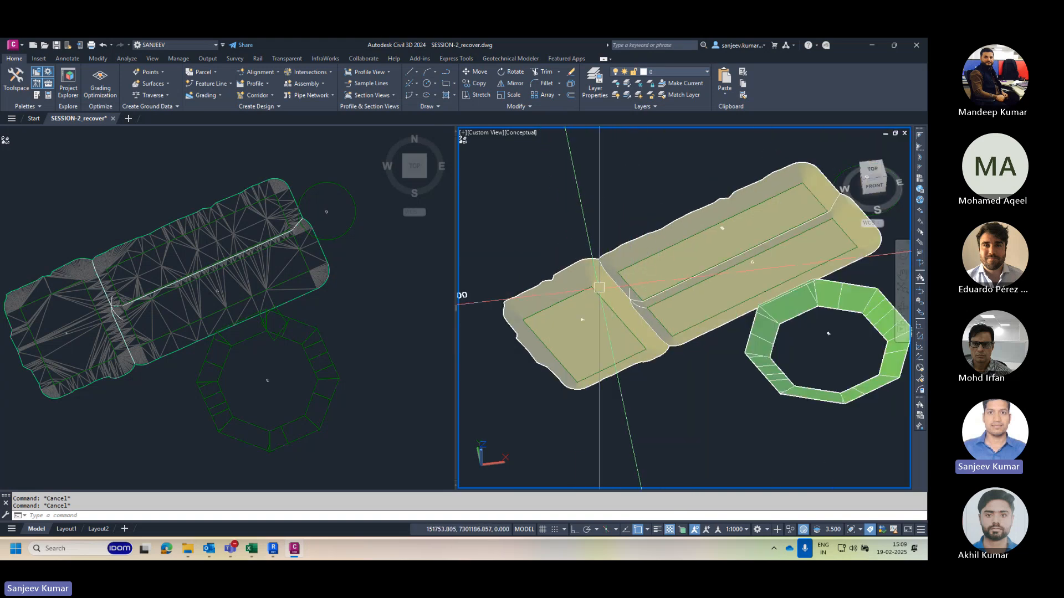
Step: Return the Conceptual view to Top and highlight surface A in plan
click(876, 173)
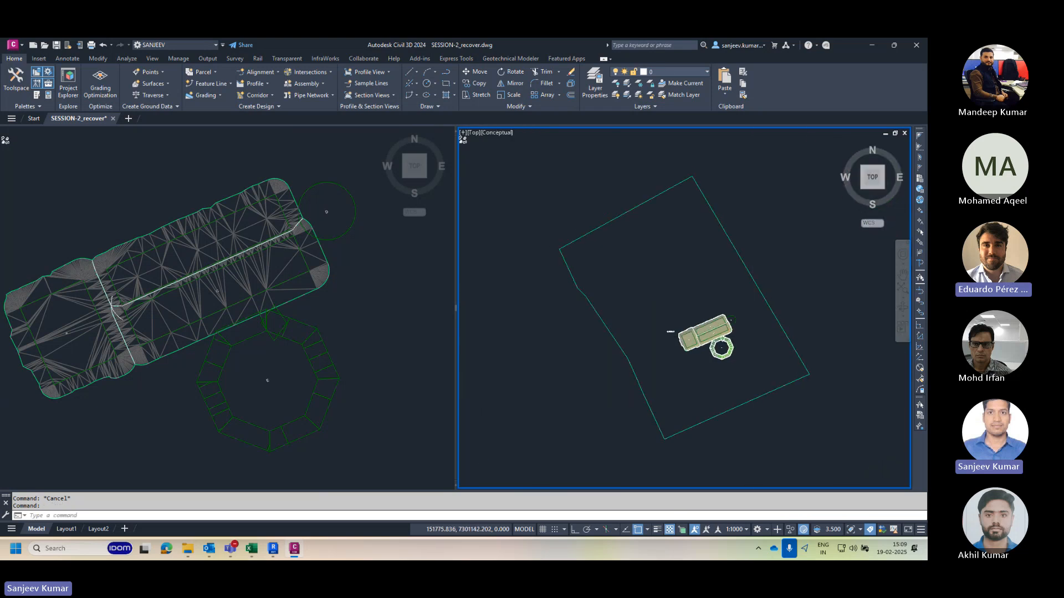
scroll(671, 332, up, 6)
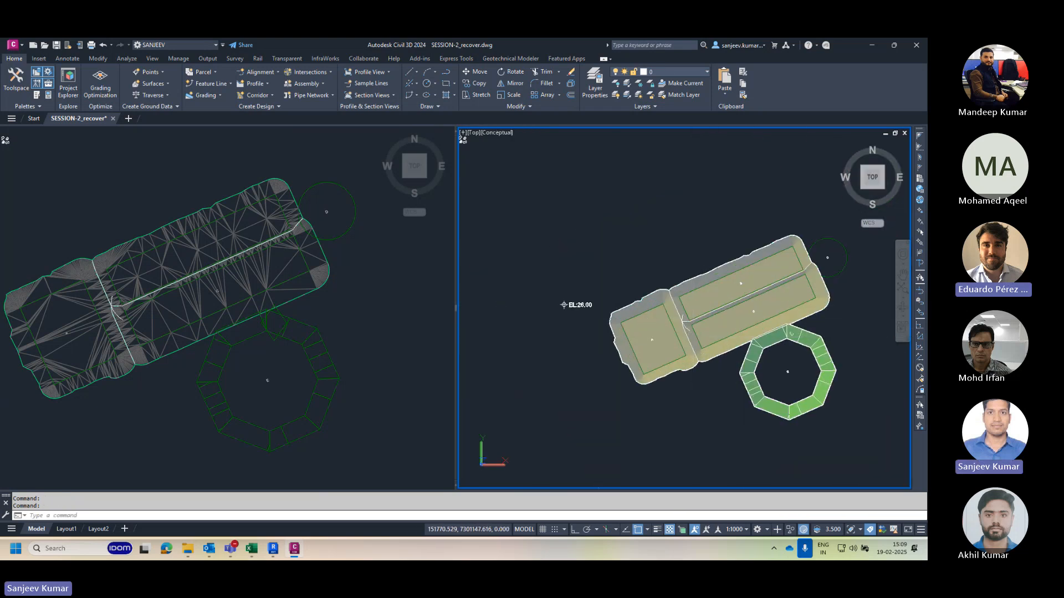
scroll(679, 333, up, 3)
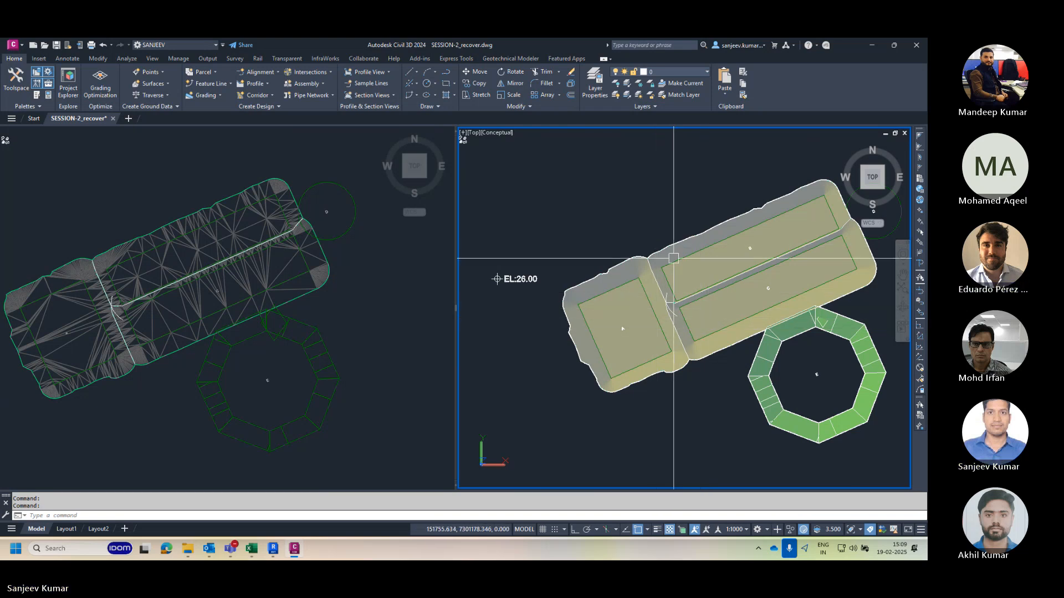
scroll(631, 307, up, 3)
click(633, 307)
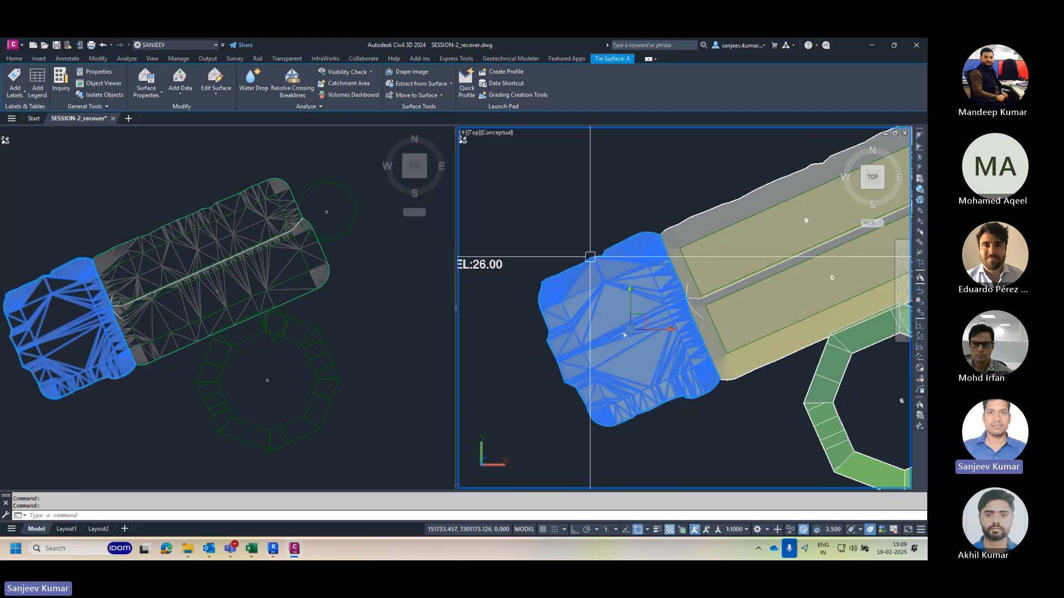
middle_drag(671, 299, 605, 324)
scroll(605, 324, up, 3)
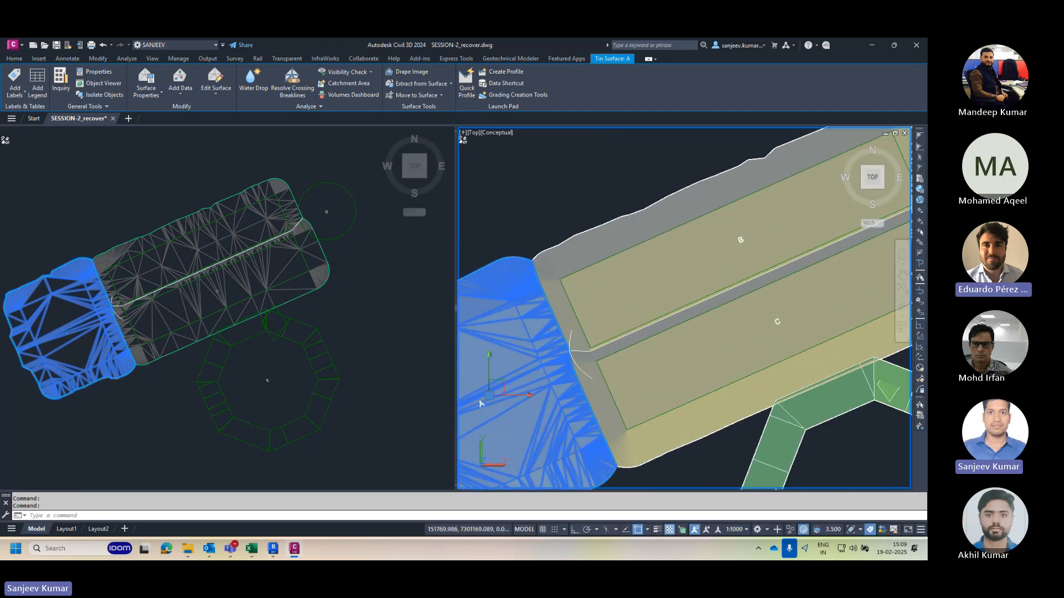
Step: Highlight surfaces A, B and C together to examine their combined extent in plan
key(Escape)
click(645, 358)
click(612, 311)
click(545, 349)
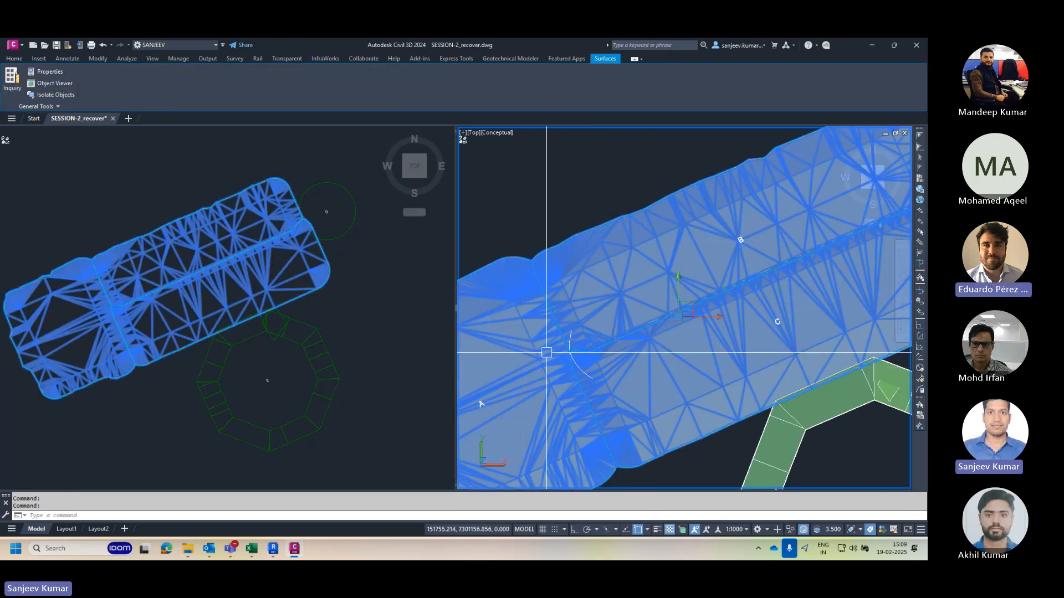
middle_drag(572, 349, 618, 323)
middle_drag(523, 337, 636, 309)
key(Escape)
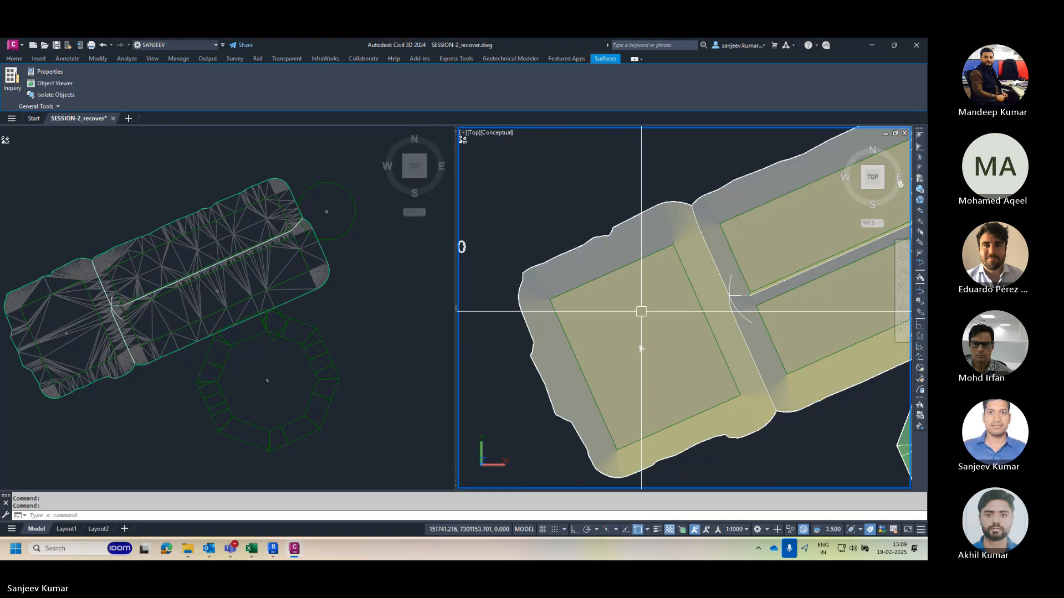
click(650, 301)
click(765, 251)
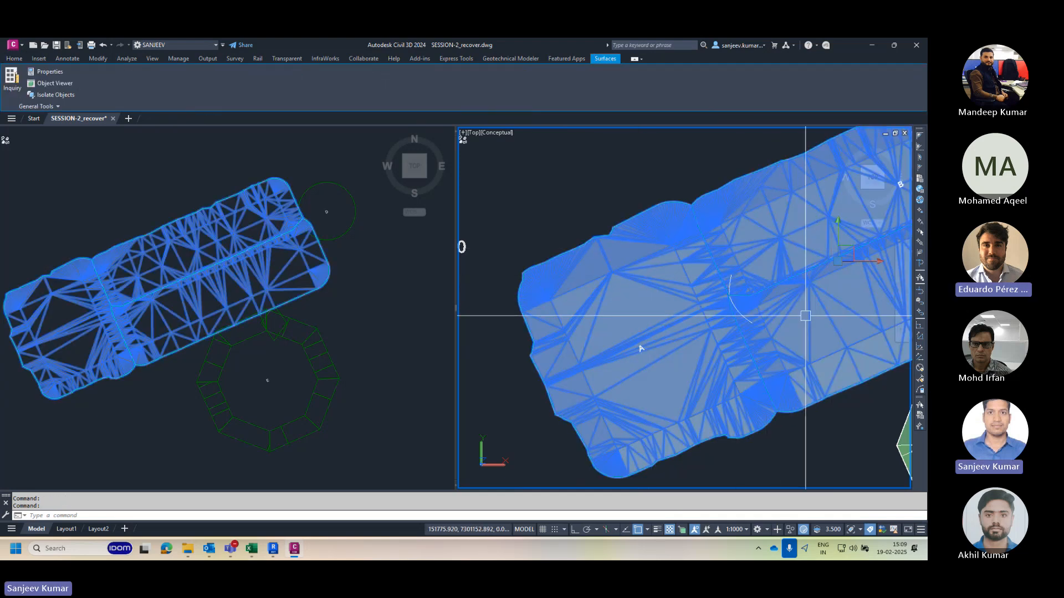
Step: Clear the combined highlight, then highlight surface A alone in plan and read its surface name, style, layer and elevation
key(Escape)
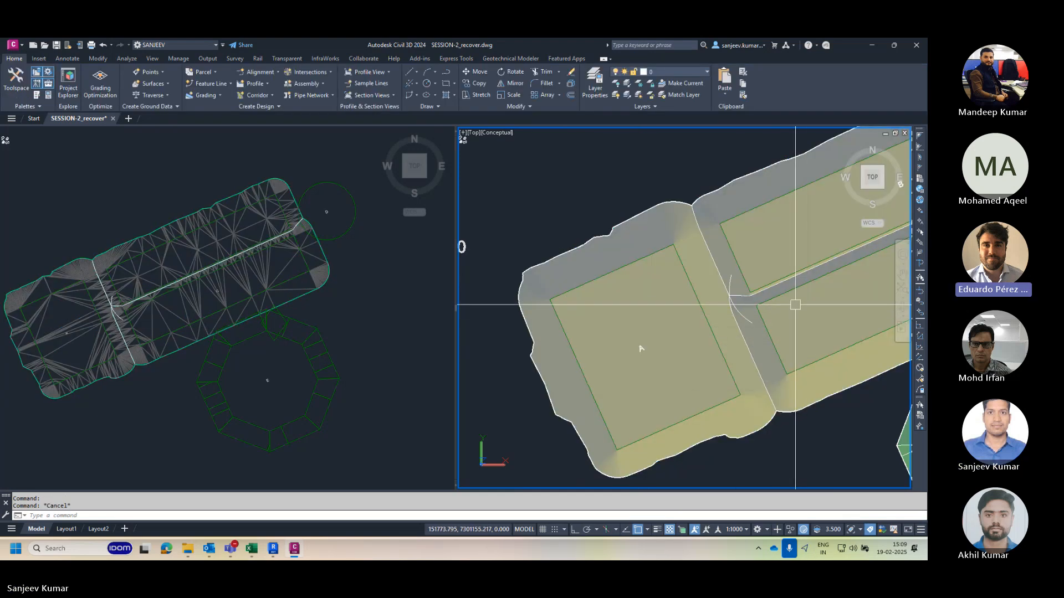
click(665, 315)
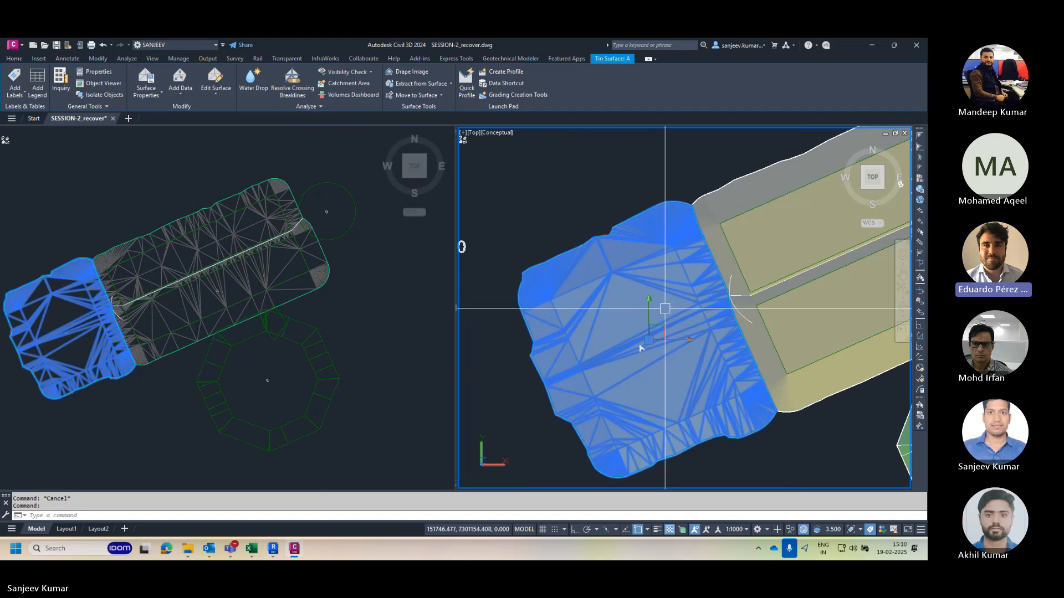
mouse_move(665, 308)
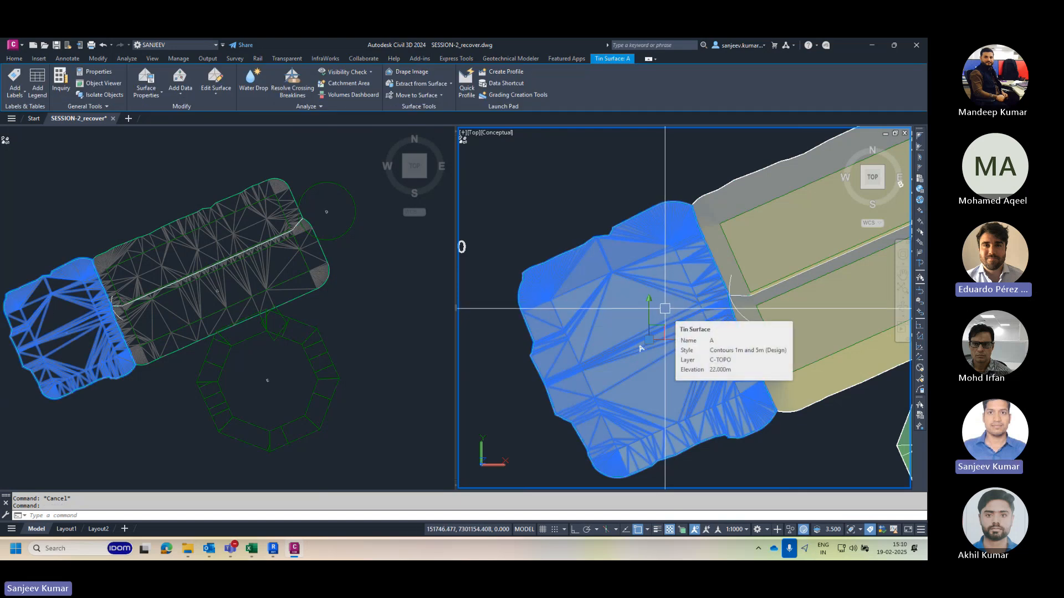
key(Escape)
scroll(612, 304, down, 2)
scroll(612, 304, down, 3)
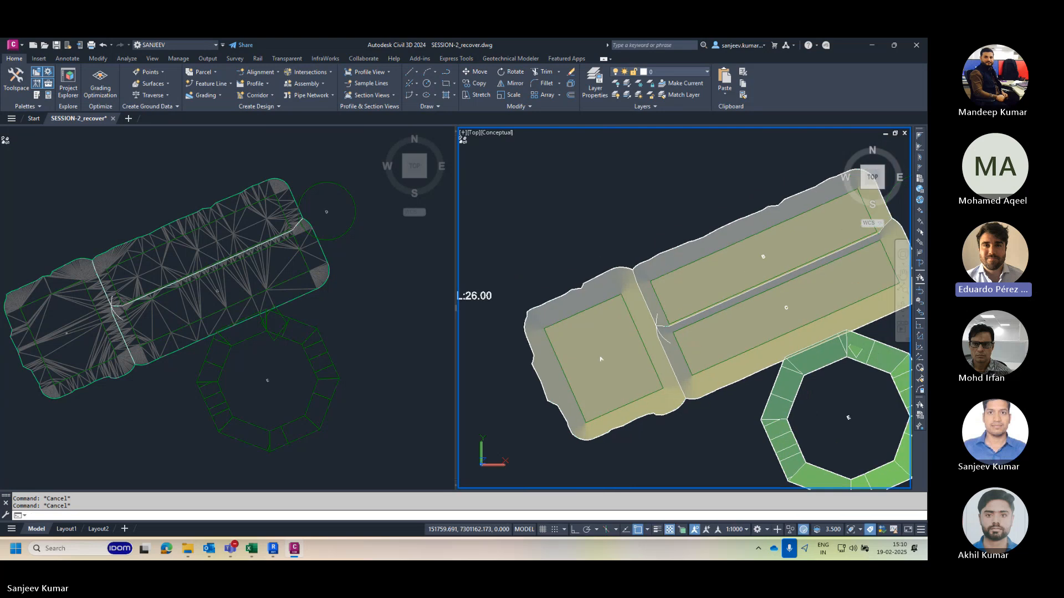
middle_click(669, 249)
middle_click(669, 248)
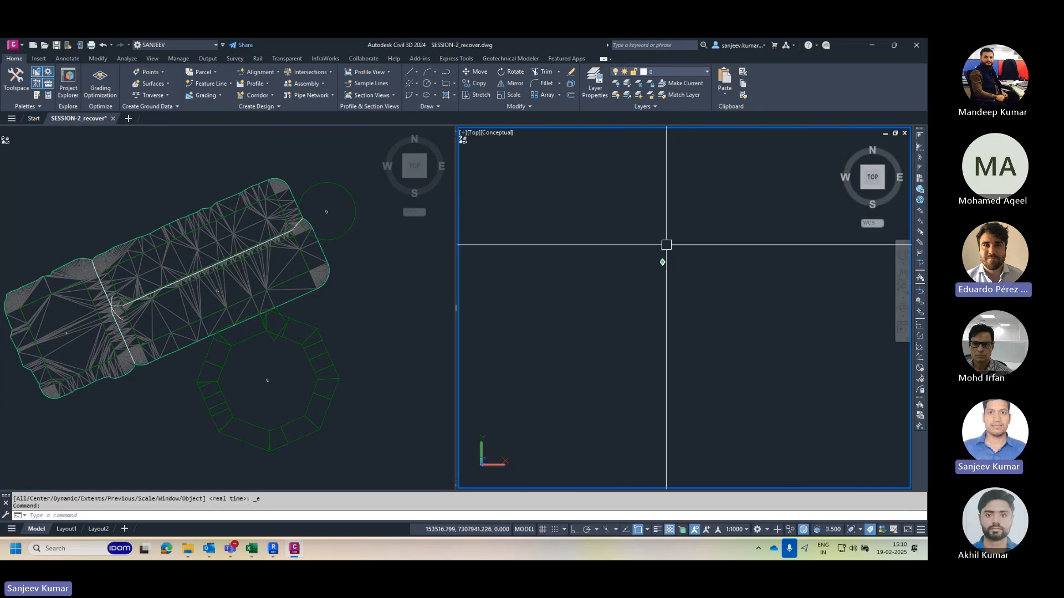
scroll(661, 260, up, 10)
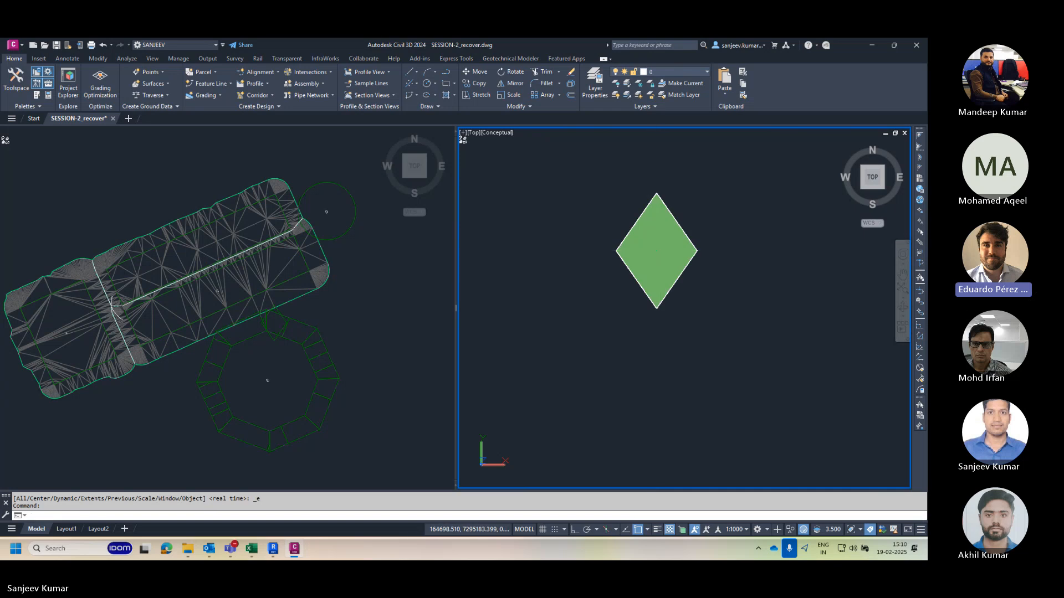
scroll(663, 250, down, 10)
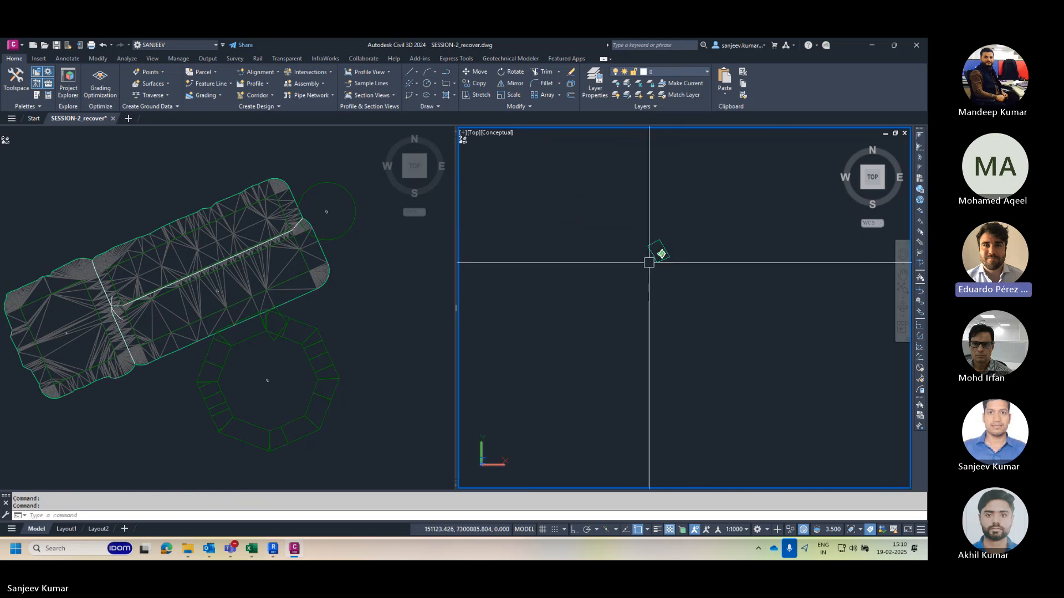
scroll(649, 262, up, 14)
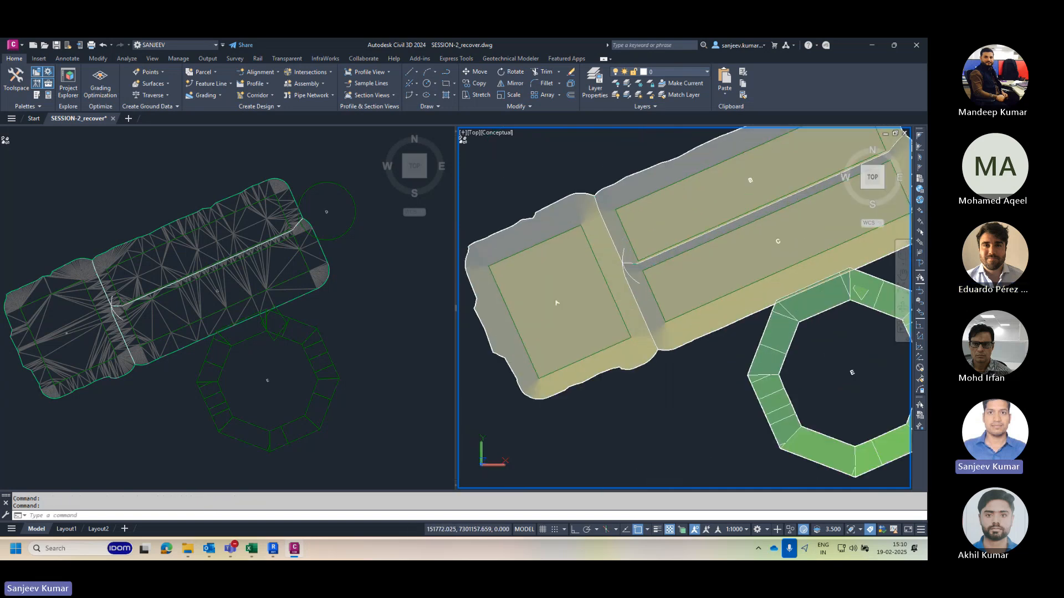
mouse_move(637, 236)
middle_down()
mouse_move(660, 311)
mouse_move(674, 309)
middle_up()
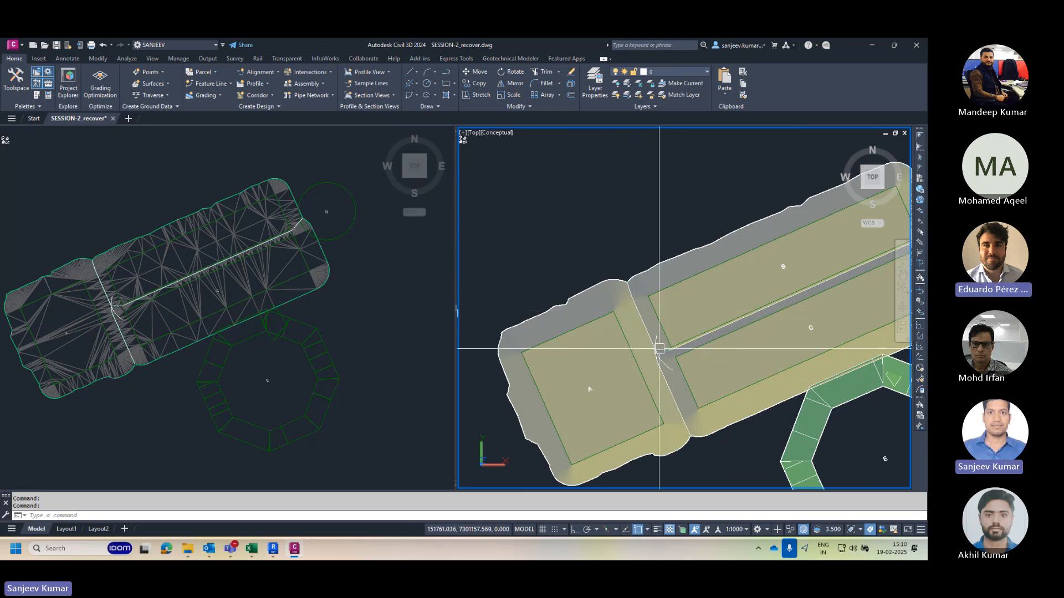
Step: Examine in plan the junction where surface A's edge meets surfaces B and C, including the curved lines there
scroll(657, 350, up, 5)
middle_drag(621, 330, 649, 339)
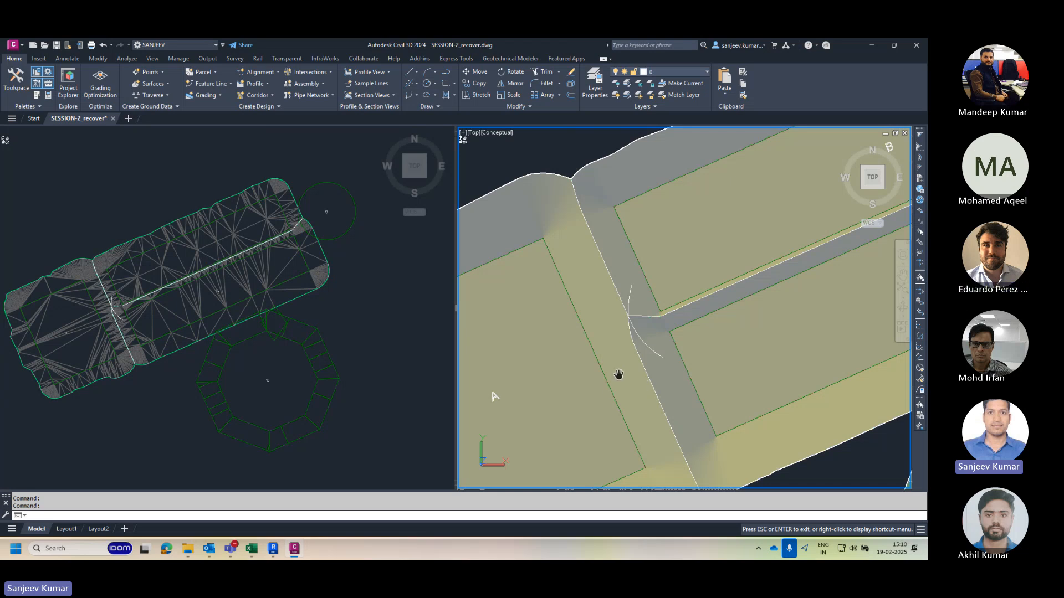
key(Escape)
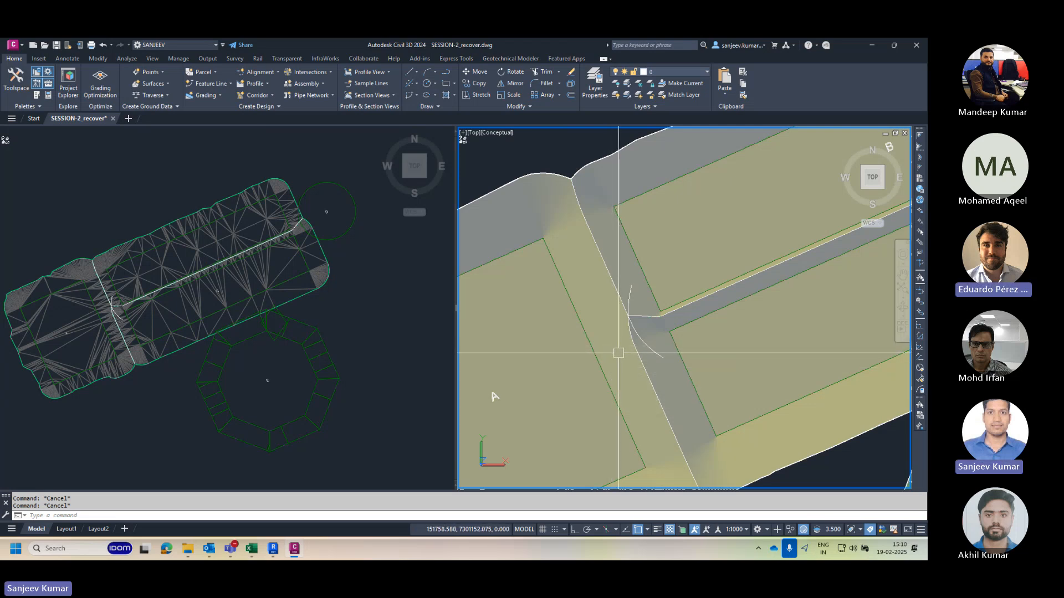
mouse_move(618, 353)
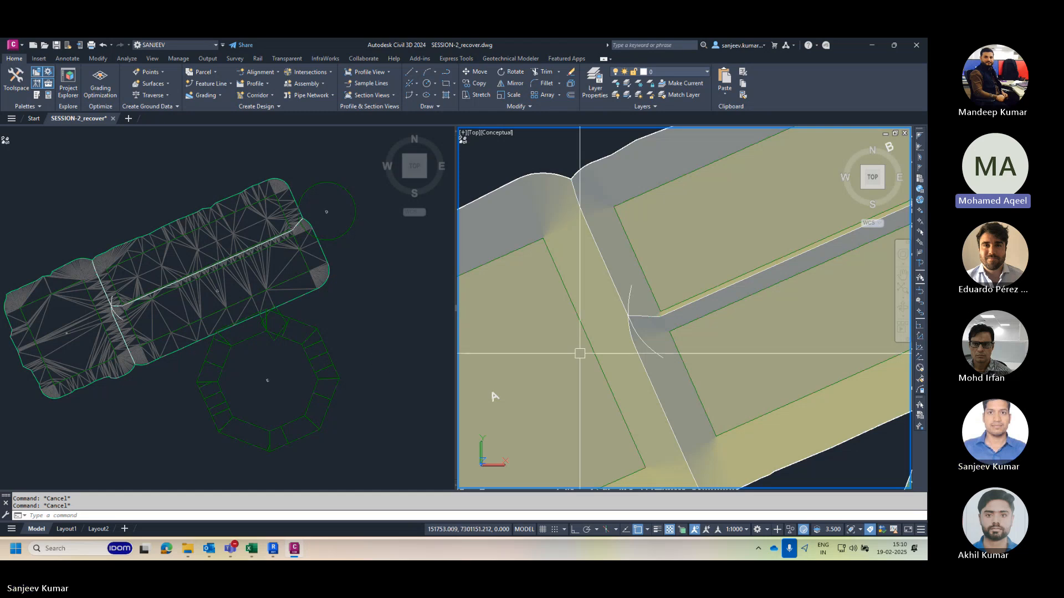
scroll(603, 296, down, 5)
scroll(599, 221, up, 5)
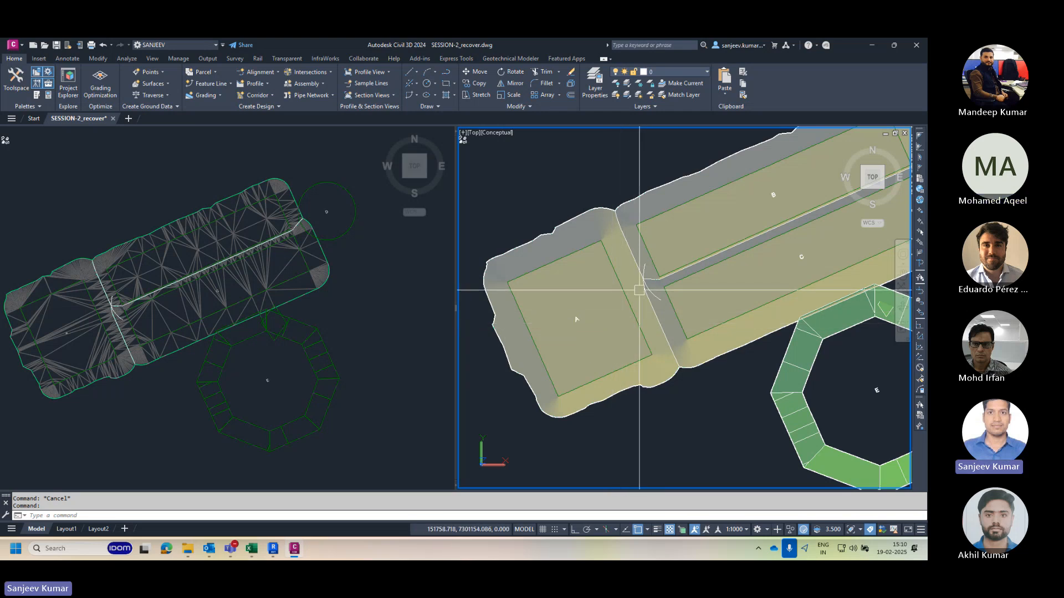
scroll(628, 251, up, 2)
scroll(636, 270, up, 2)
middle_drag(565, 314, 595, 302)
scroll(679, 299, down, 3)
scroll(649, 304, up, 2)
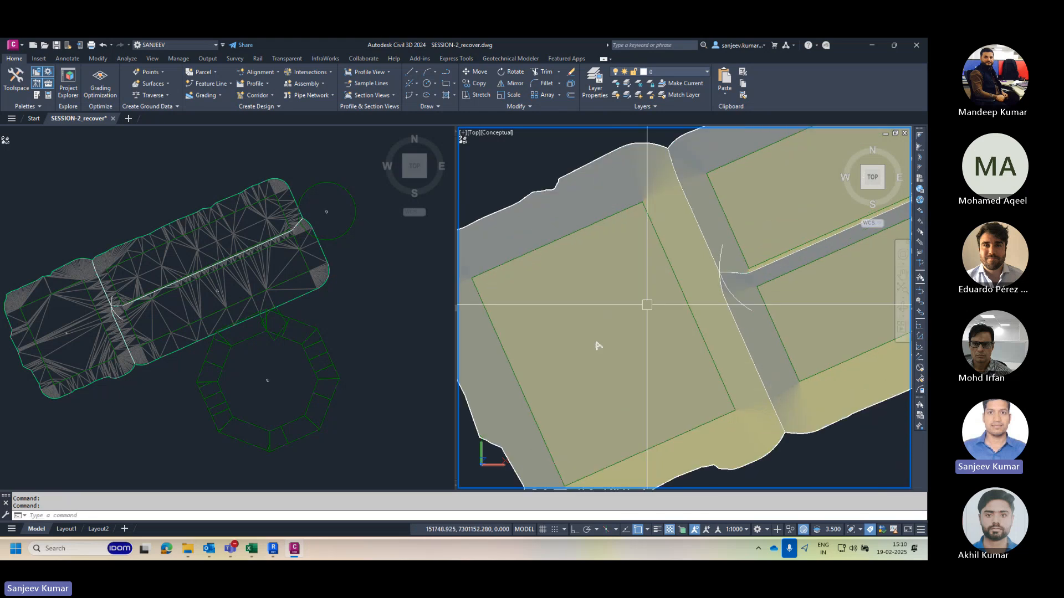
middle_drag(677, 304, 650, 301)
scroll(659, 285, up, 3)
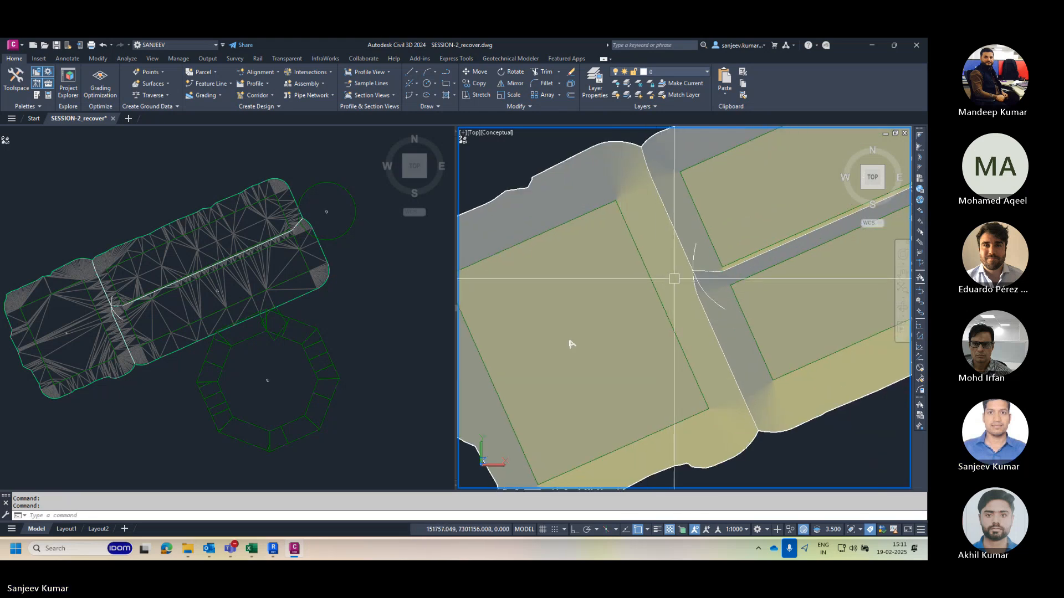
scroll(612, 295, down, 4)
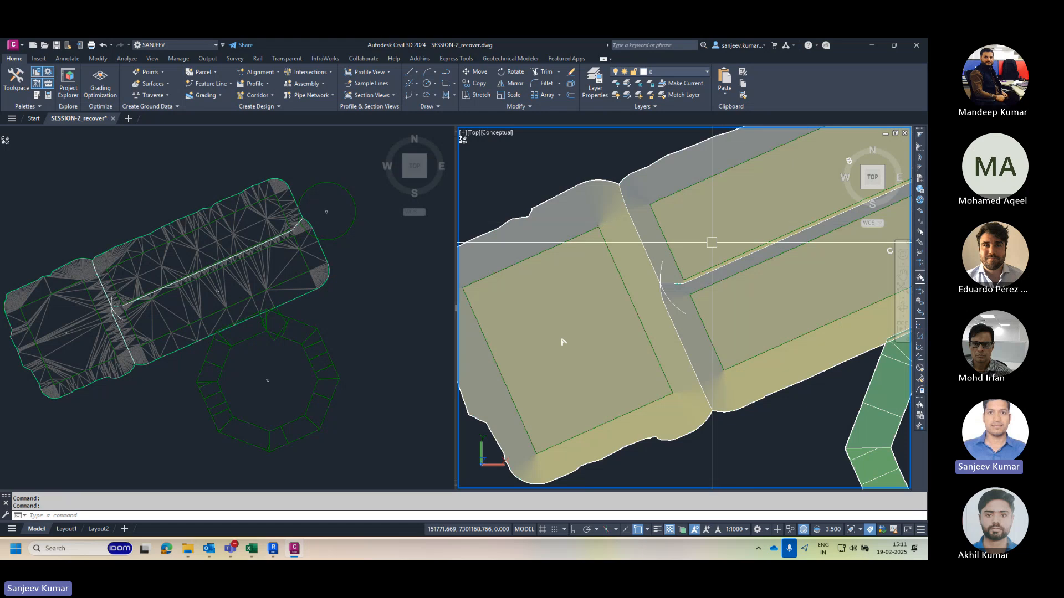
scroll(615, 274, up, 2)
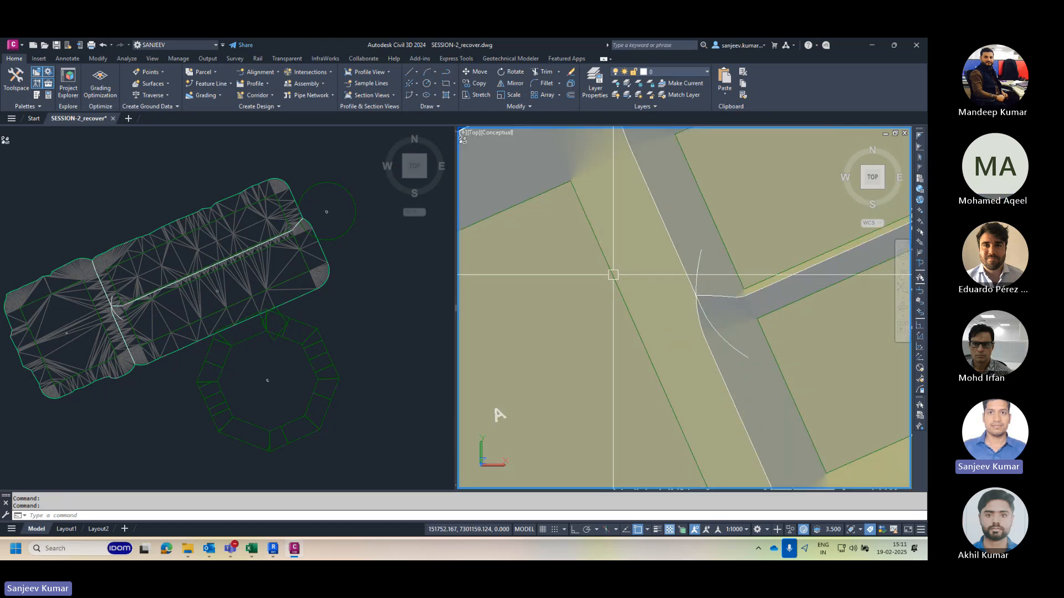
mouse_move(613, 275)
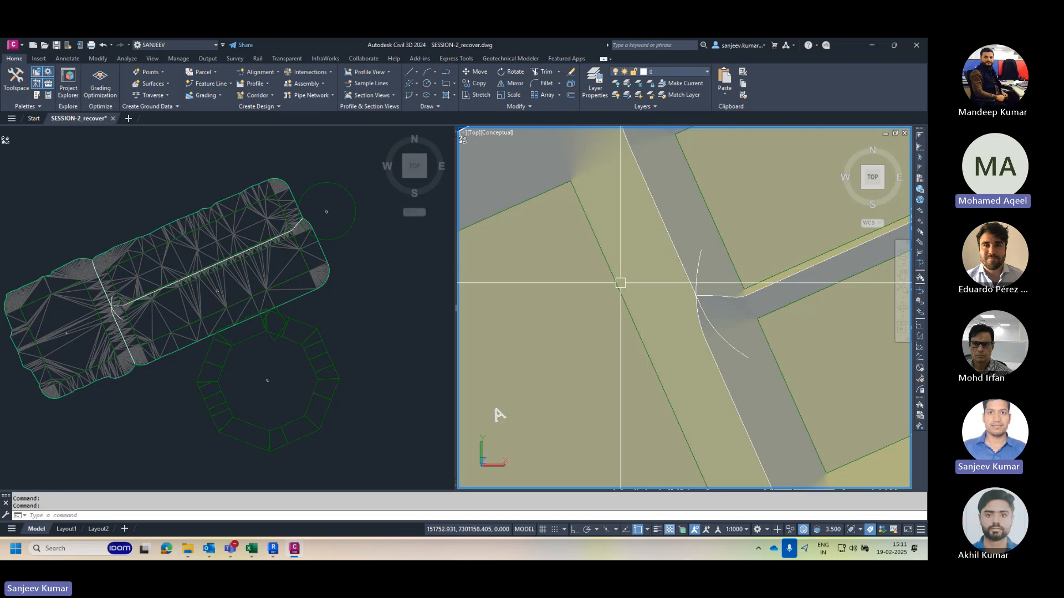
key(Escape)
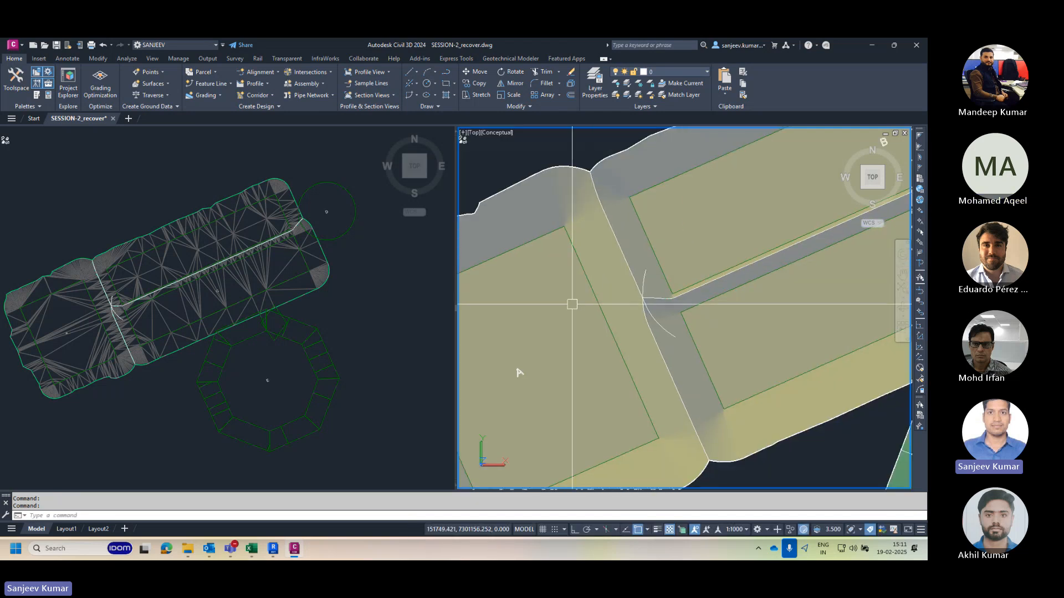
Step: Follow the strip between surfaces B and C to its far end in plan and return to the junction with A
scroll(593, 307, down, 2)
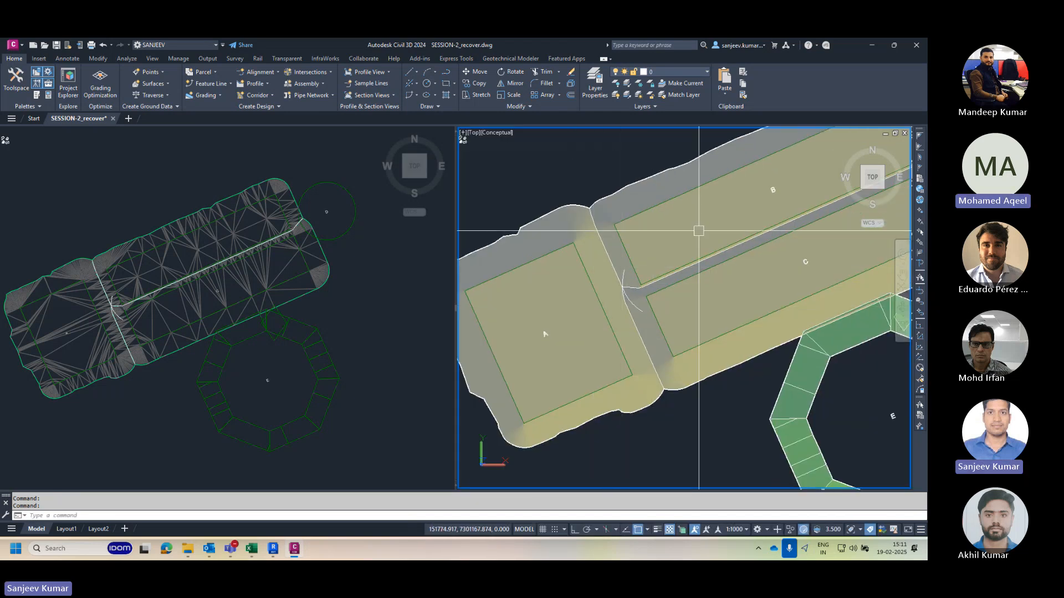
middle_drag(772, 227, 577, 285)
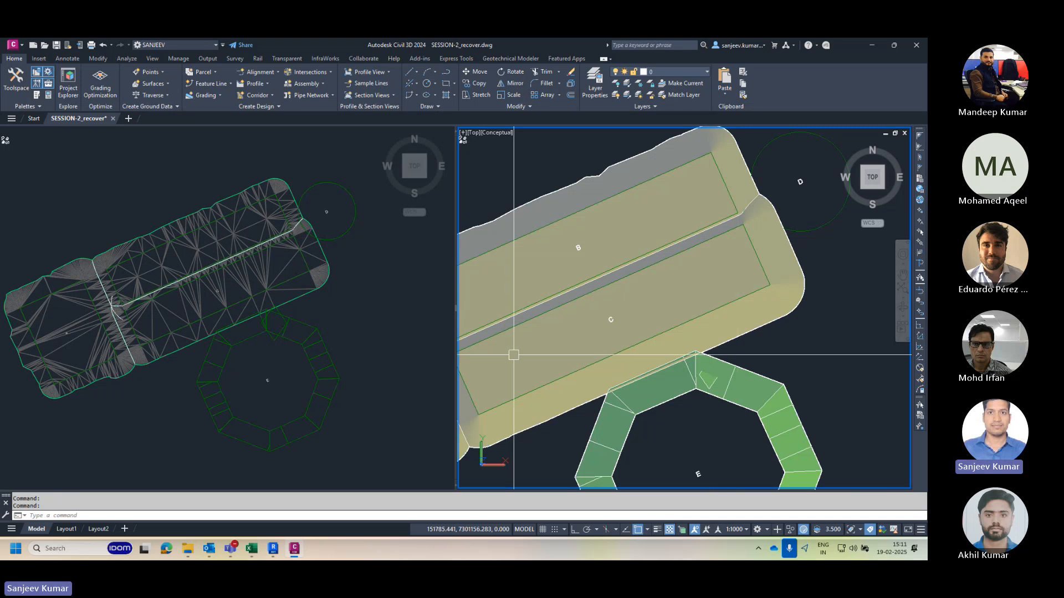
middle_drag(512, 355, 679, 281)
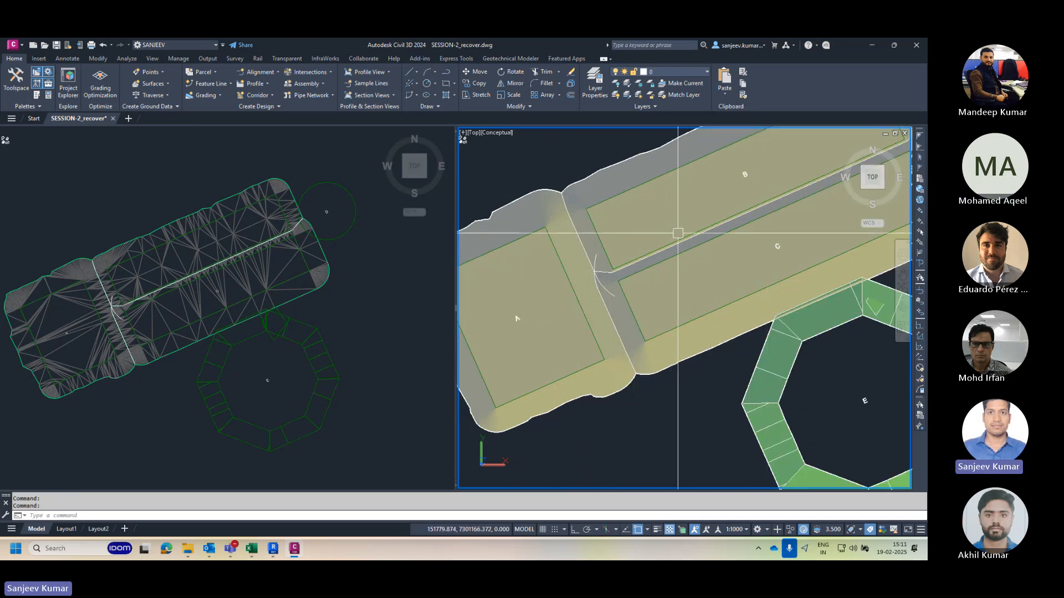
scroll(678, 233, up, 5)
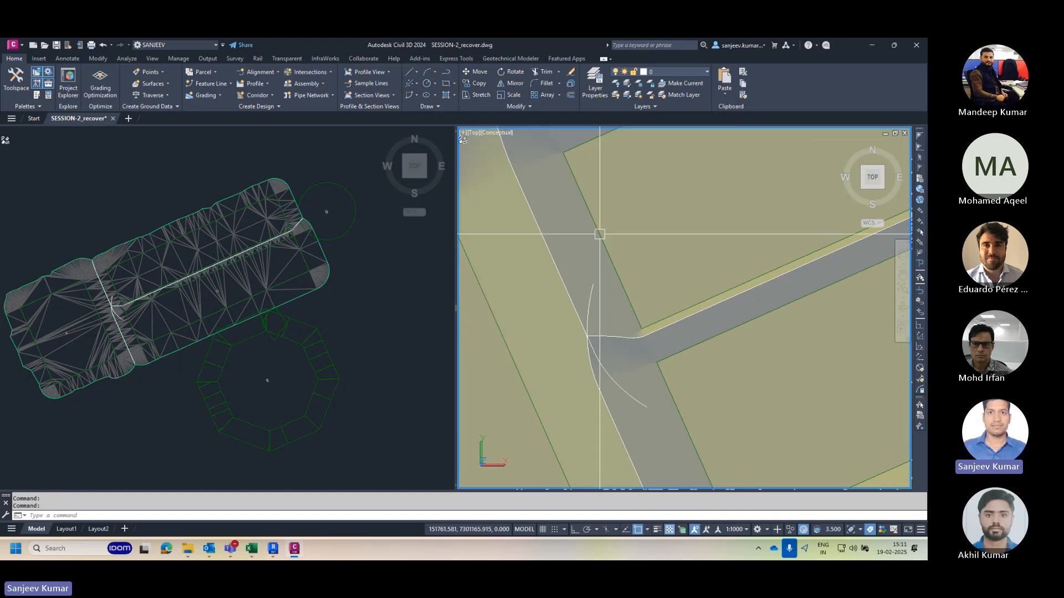
Step: Orbit the Conceptual view to a tilted 3D angle and inspect the shared edge of surface A with B and C
shift+middle_drag(544, 239, 515, 190)
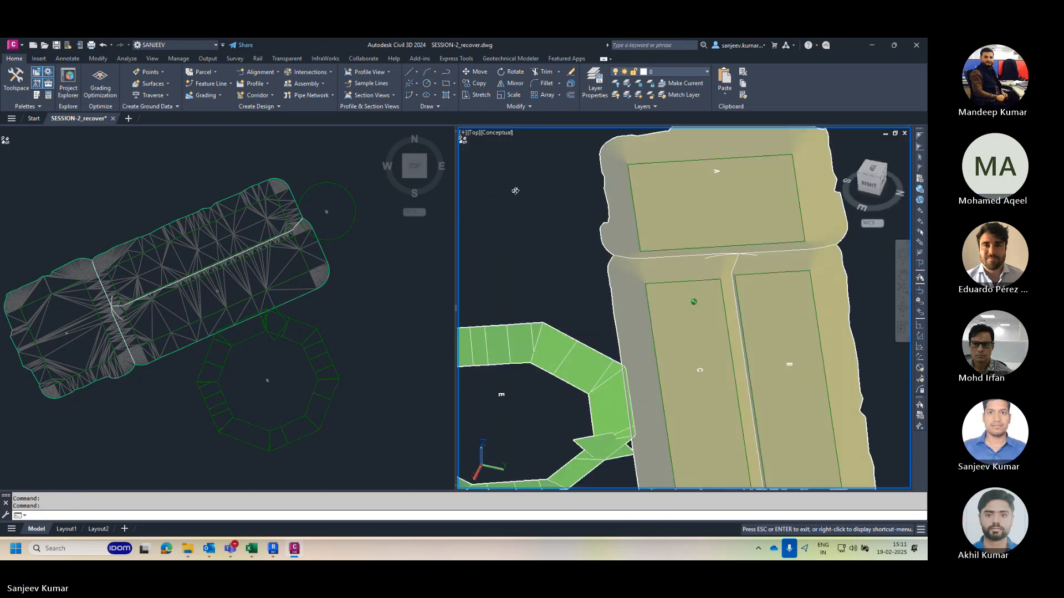
scroll(694, 305, up, 5)
middle_drag(648, 143, 665, 170)
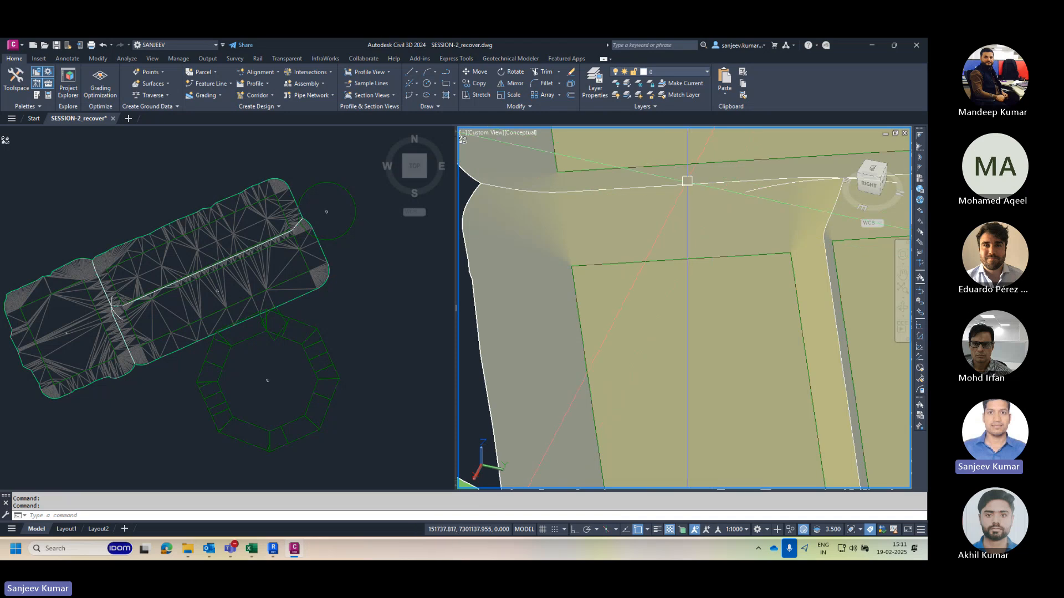
scroll(687, 181, down, 4)
middle_drag(682, 188, 659, 293)
scroll(677, 326, down, 2)
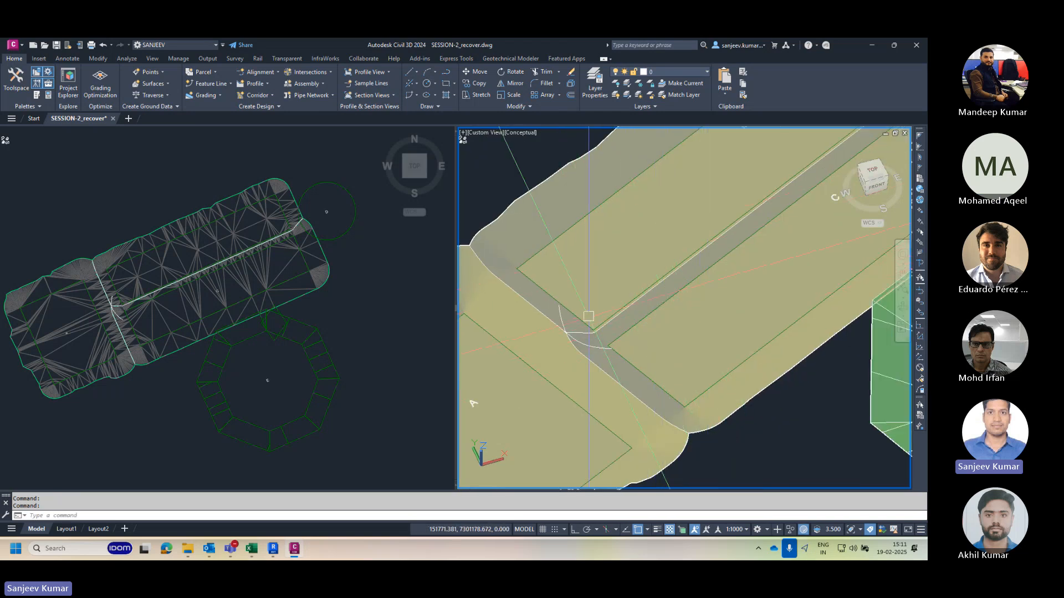
scroll(757, 200, up, 2)
scroll(775, 171, down, 3)
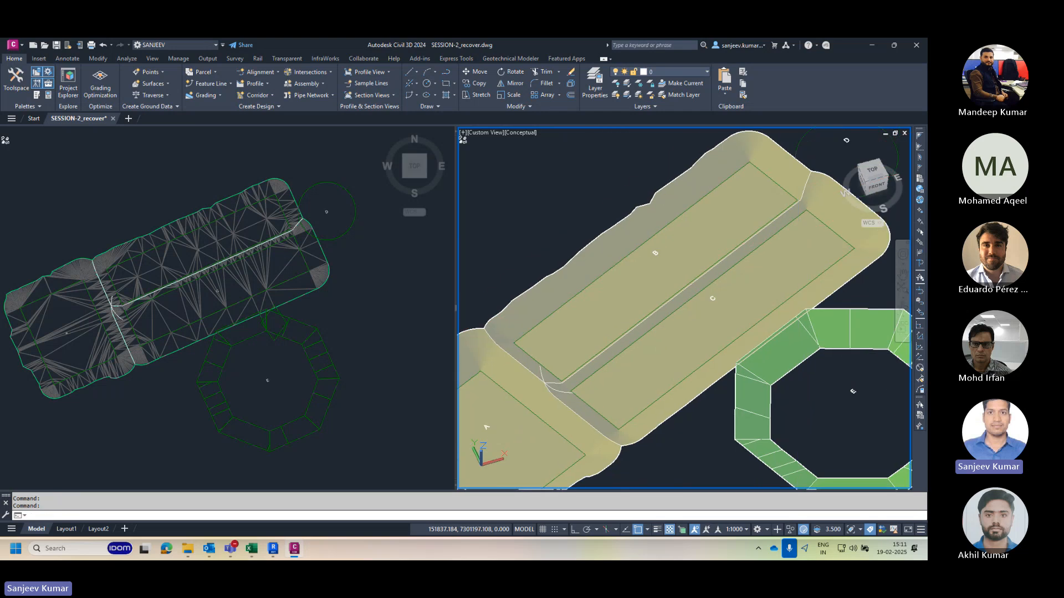
Step: Inspect the sloped strip between surfaces B and C along its length in the tilted view
scroll(727, 327, up, 3)
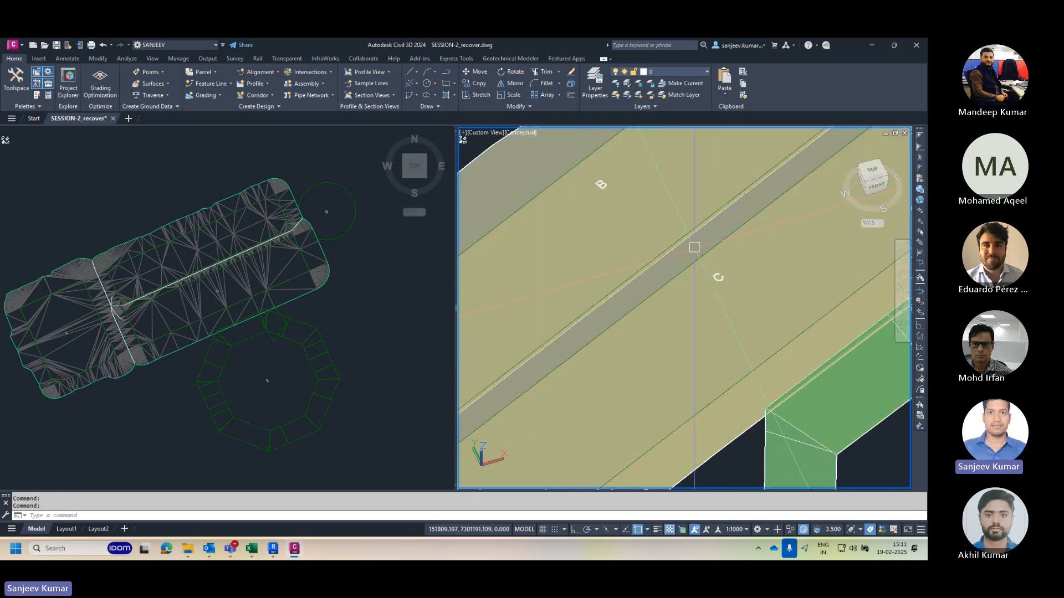
scroll(691, 201, down, 2)
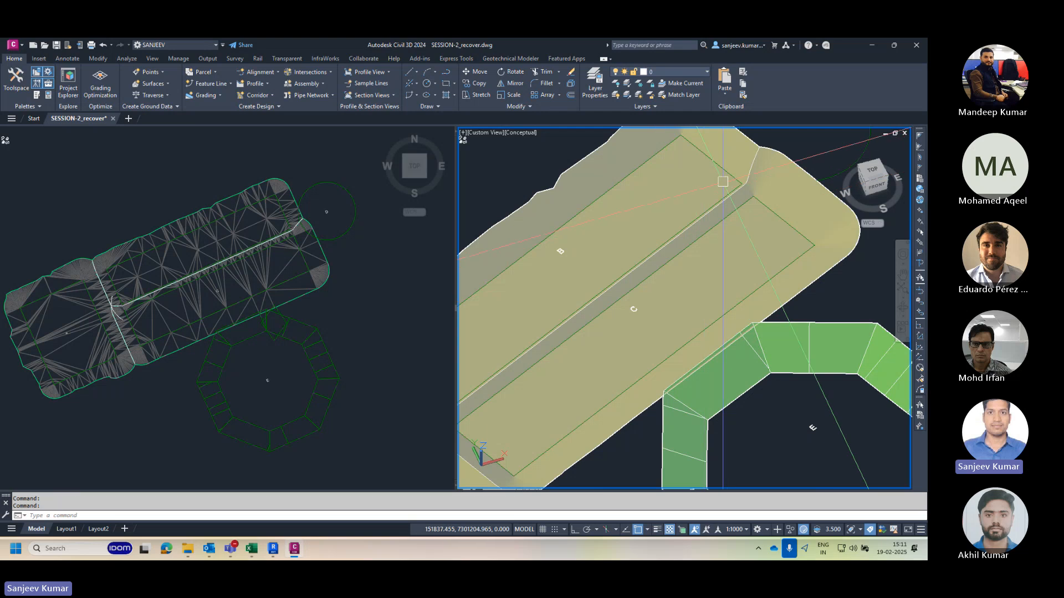
scroll(726, 191, up, 2)
scroll(737, 186, down, 3)
scroll(569, 352, up, 4)
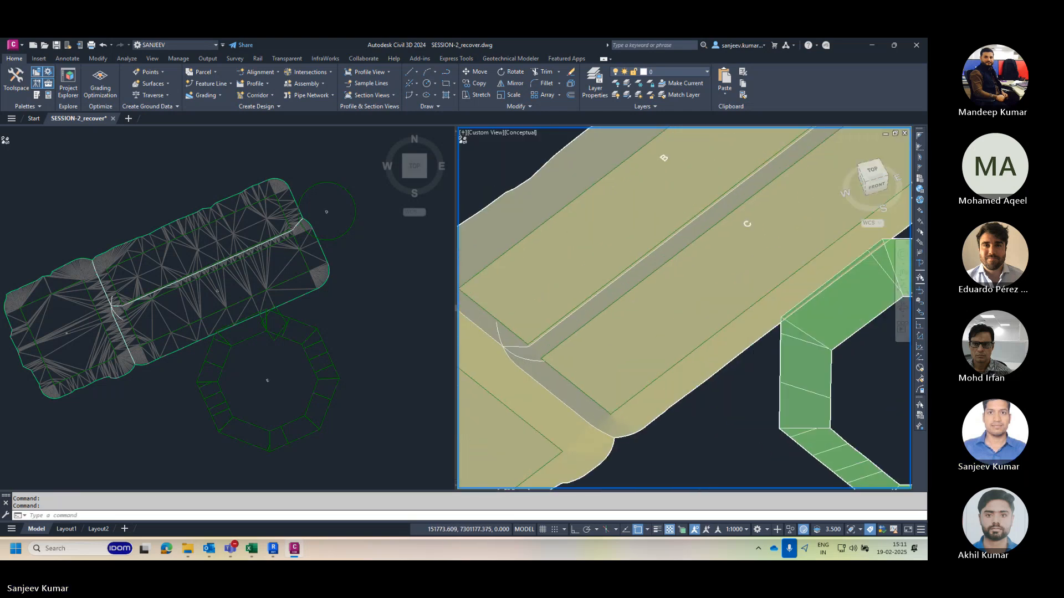
scroll(568, 352, down, 2)
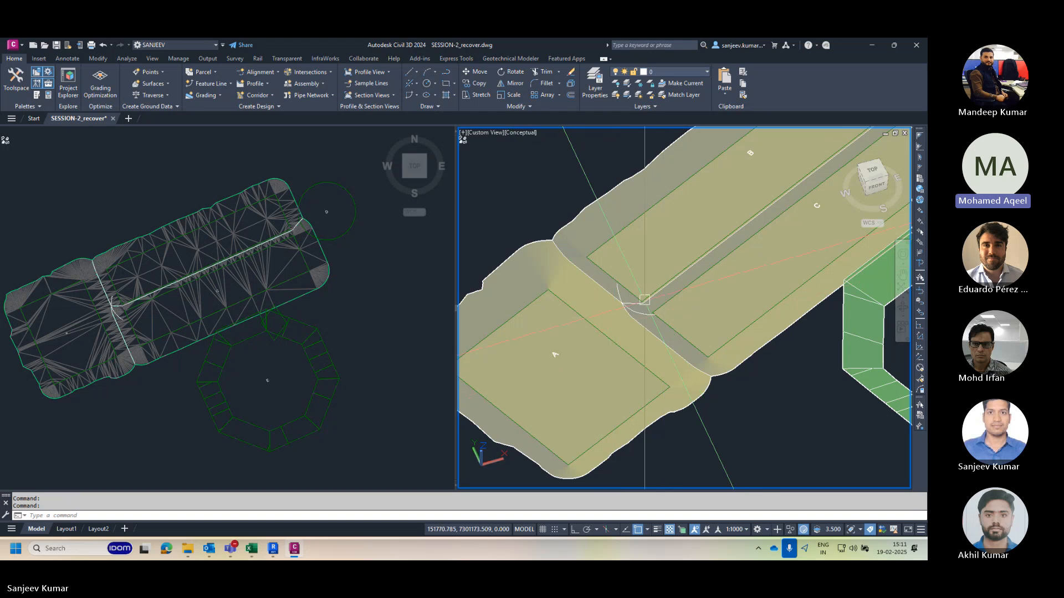
Step: Examine up close the corner of surface C's inner outline beside the junction in the tilted view
scroll(644, 300, up, 5)
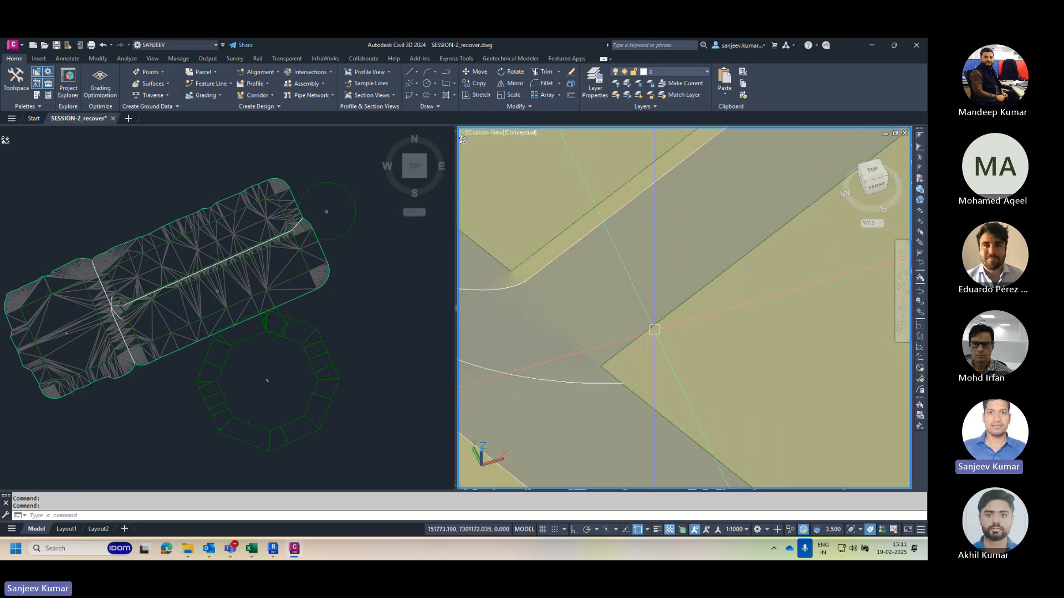
click(654, 329)
scroll(656, 335, up, 1)
key(Escape)
key(Escape)
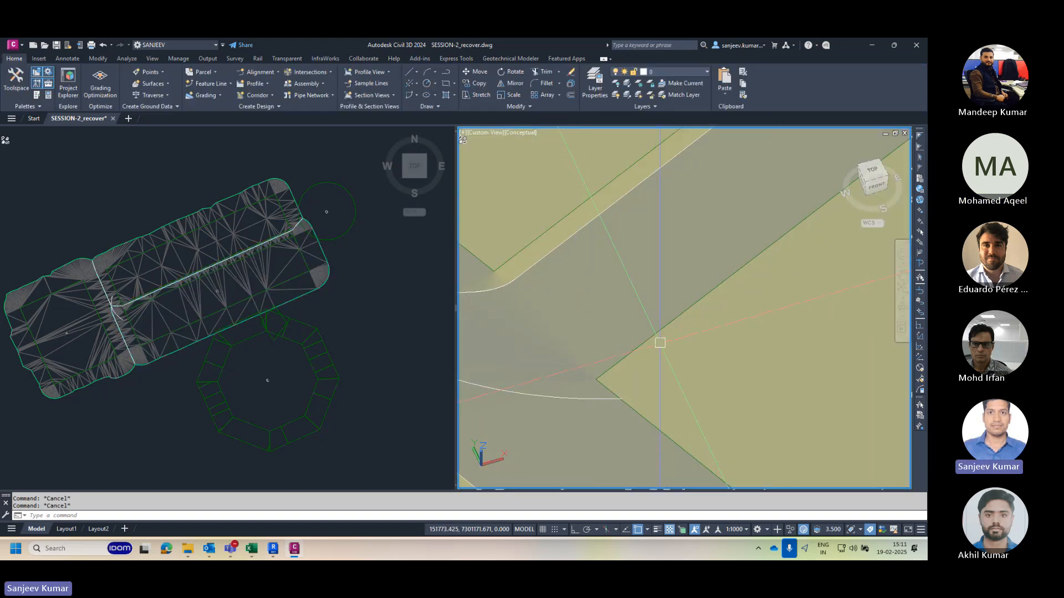
scroll(660, 343, down, 2)
scroll(617, 315, down, 5)
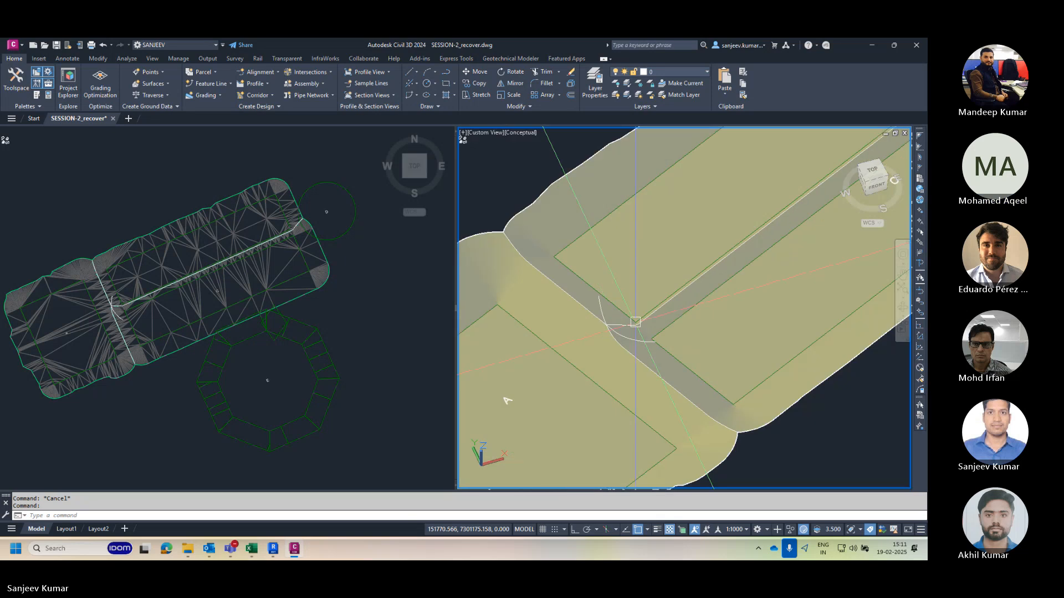
scroll(714, 299, up, 4)
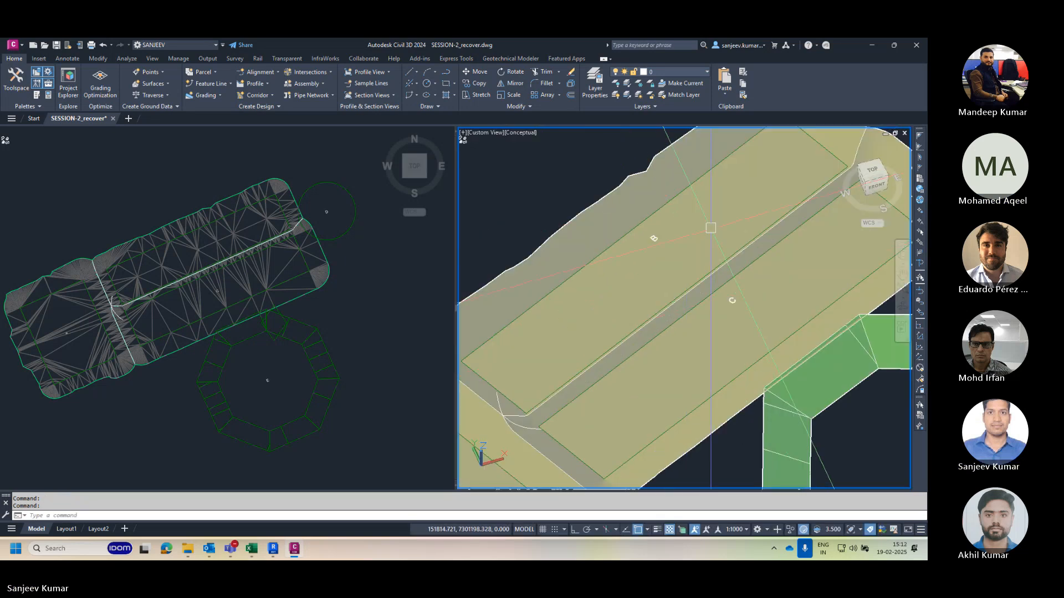
Step: Select surface C and inspect its triangles along the shared edge with surface A from several 3D angles
scroll(711, 228, down, 3)
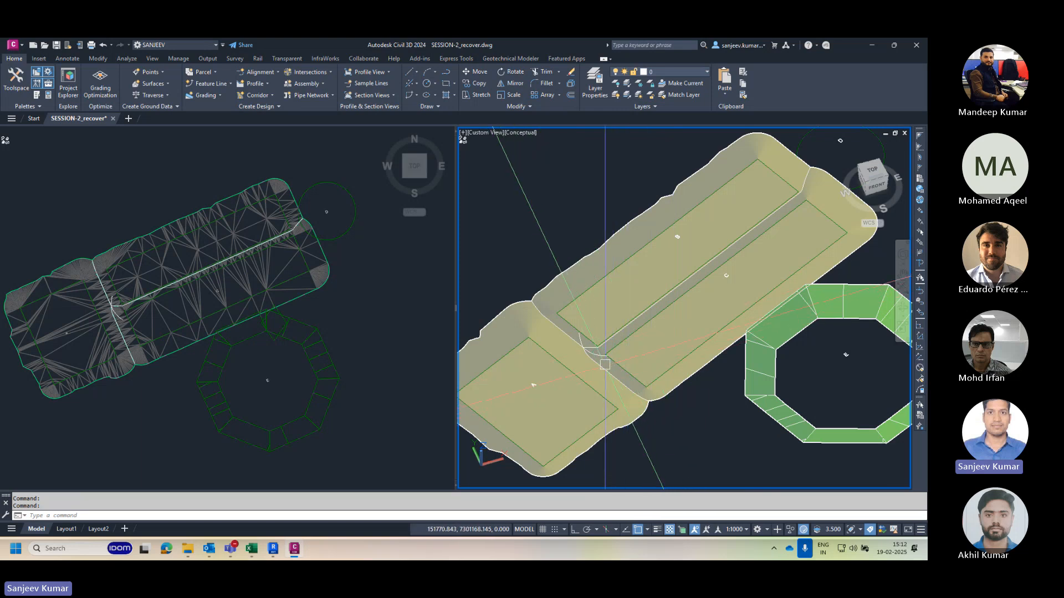
scroll(603, 361, up, 3)
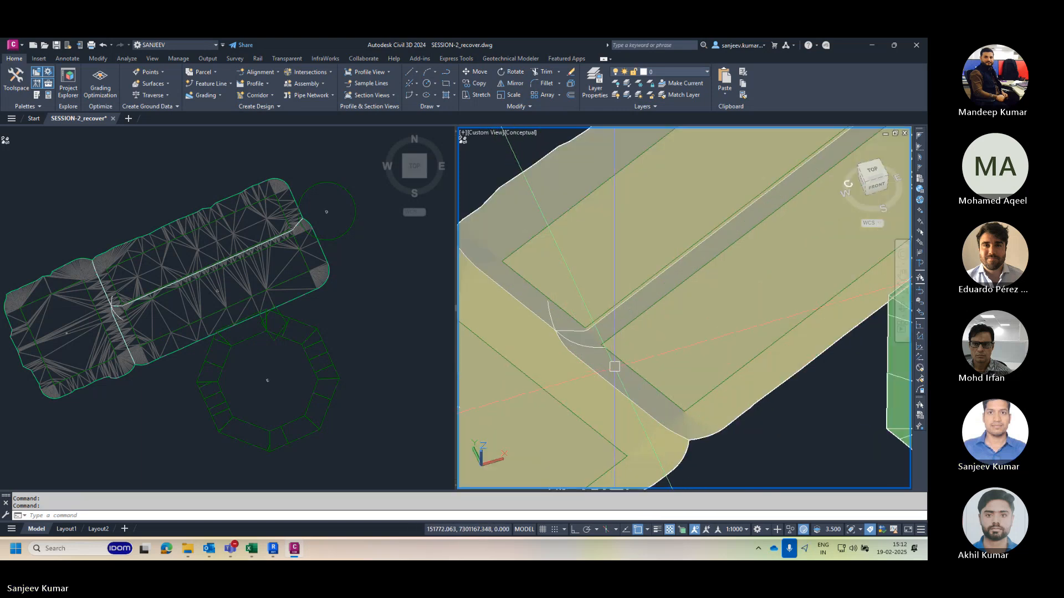
click(601, 360)
scroll(596, 355, up, 5)
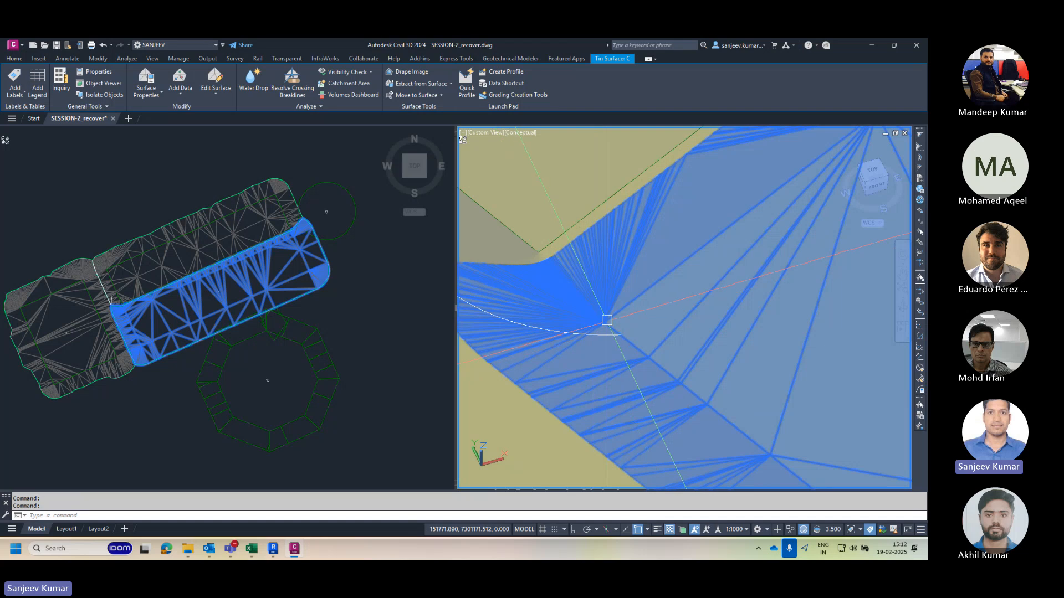
middle_drag(580, 363, 648, 294)
scroll(576, 282, up, 2)
scroll(575, 281, down, 1)
scroll(611, 250, down, 5)
scroll(646, 304, down, 3)
scroll(648, 294, down, 5)
scroll(641, 194, up, 7)
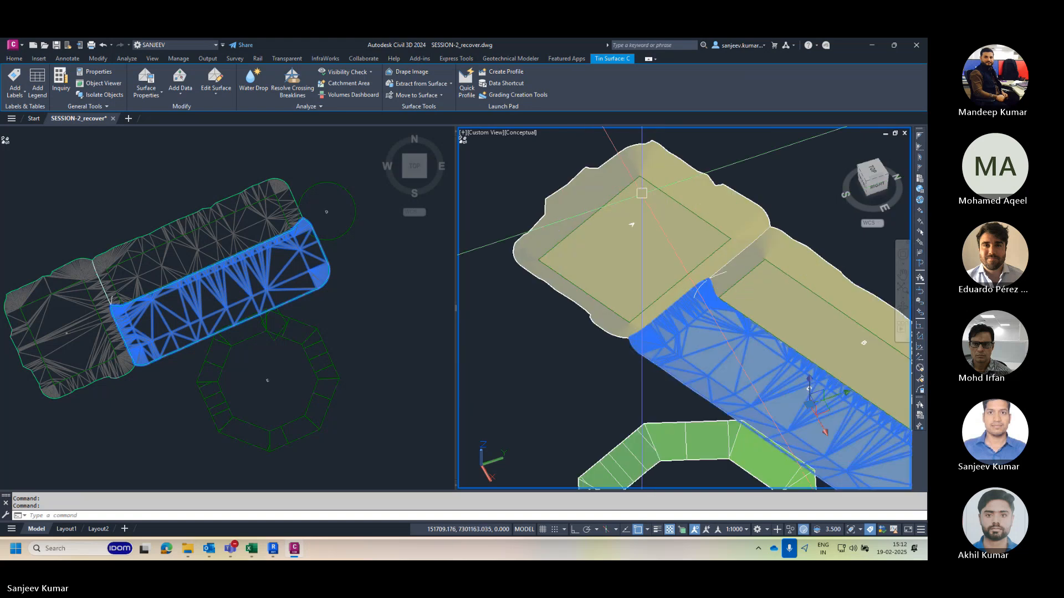
scroll(682, 343, up, 5)
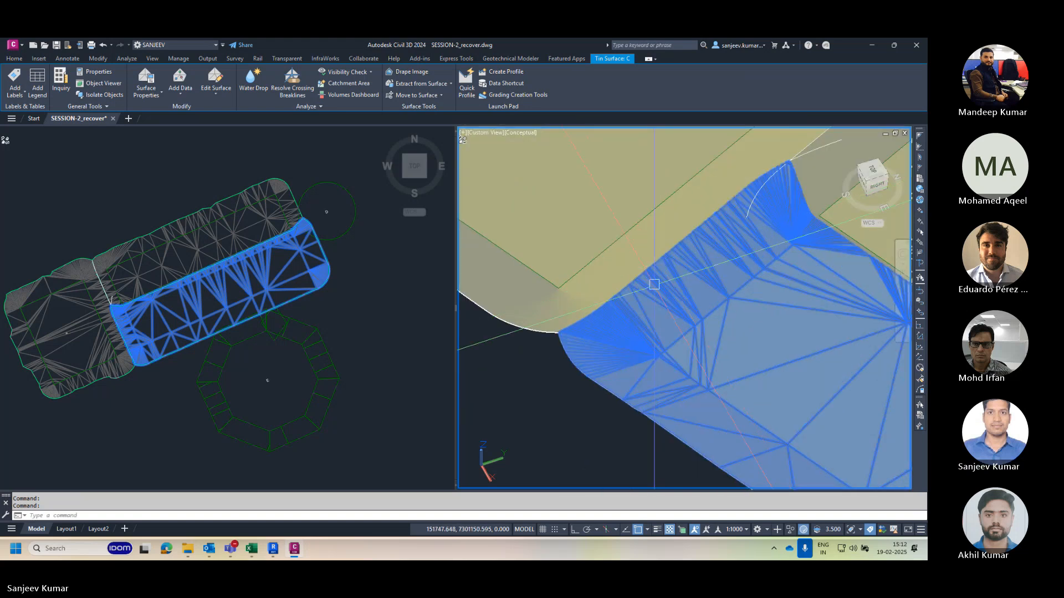
Step: In surface C's style, display points for the Model view direction and set the point size to 0.15 m in absolute units
click(151, 94)
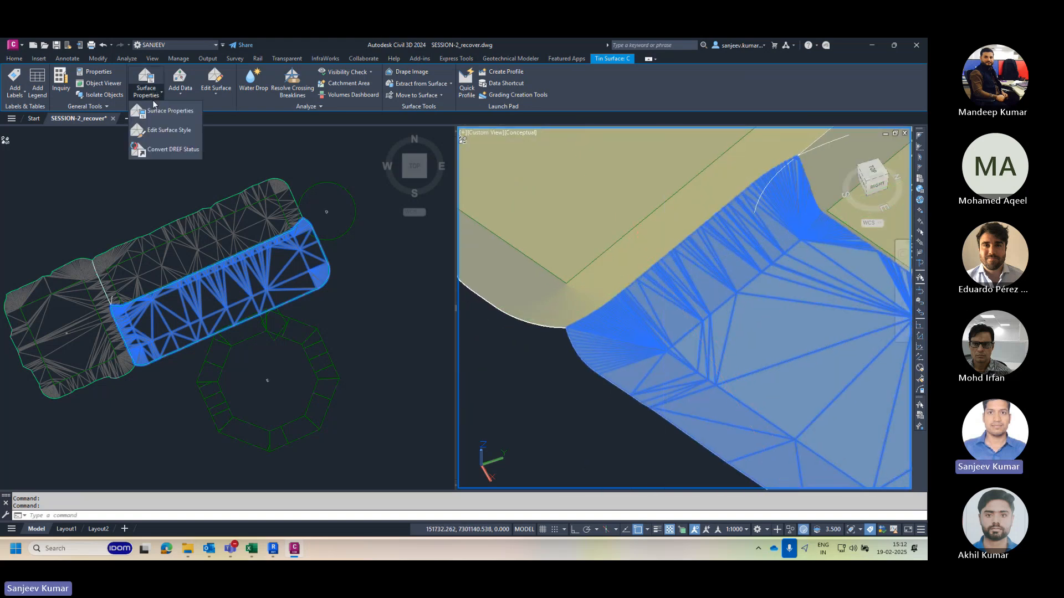
click(176, 131)
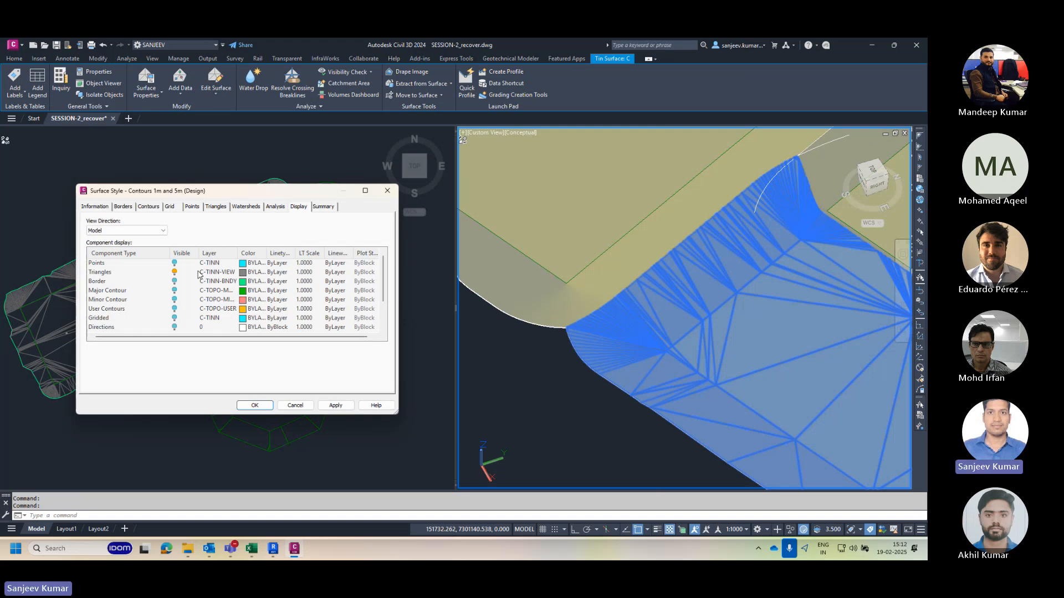
click(191, 206)
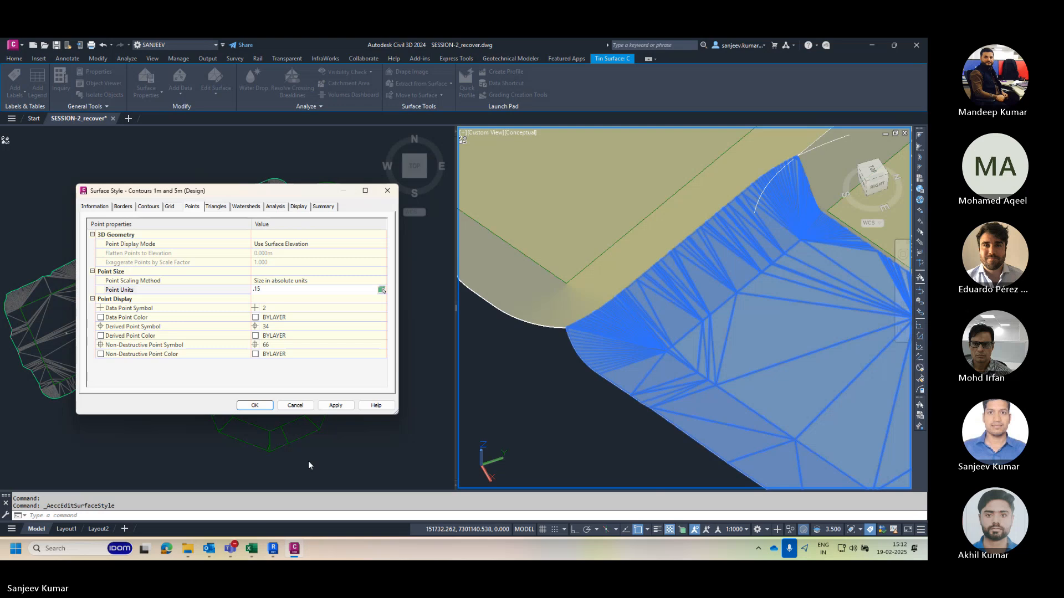
click(334, 409)
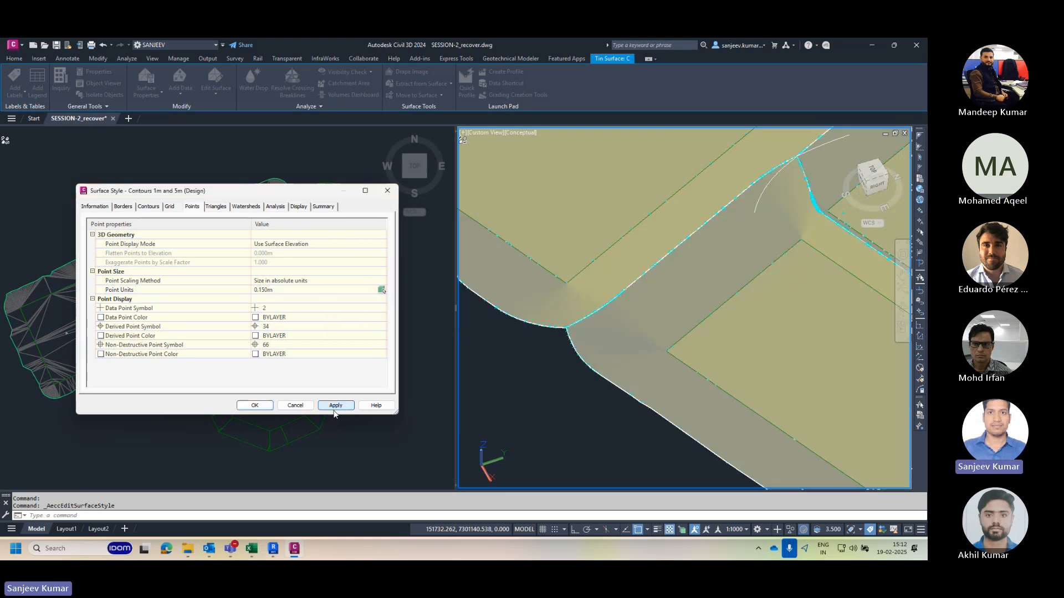
click(266, 408)
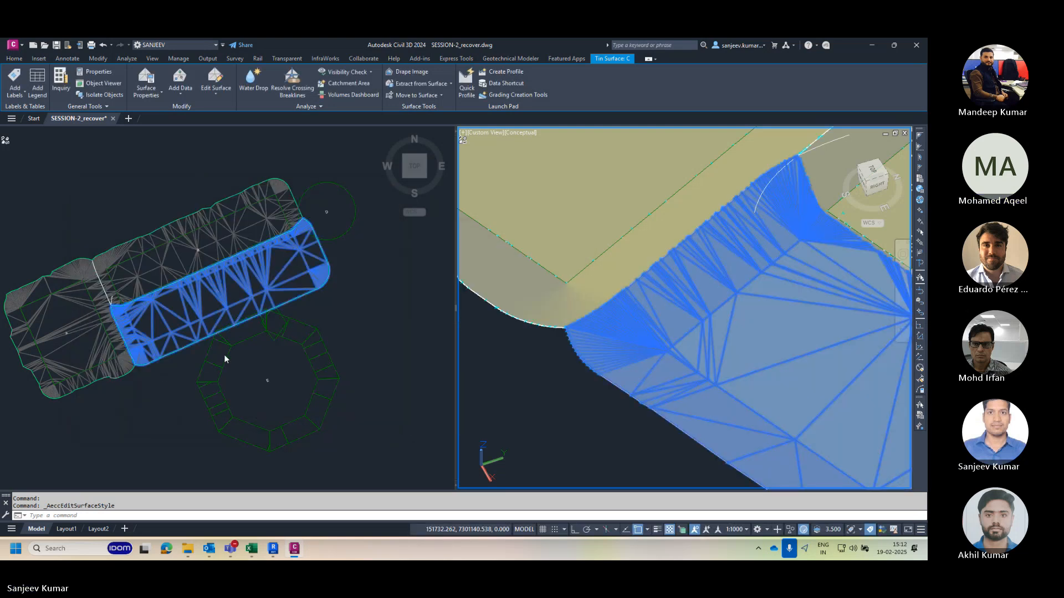
Step: Isolate surface C from the other objects in the drawing
shift+middle_drag(737, 327, 806, 332)
scroll(653, 316, down, 5)
scroll(688, 290, up, 8)
key(Escape)
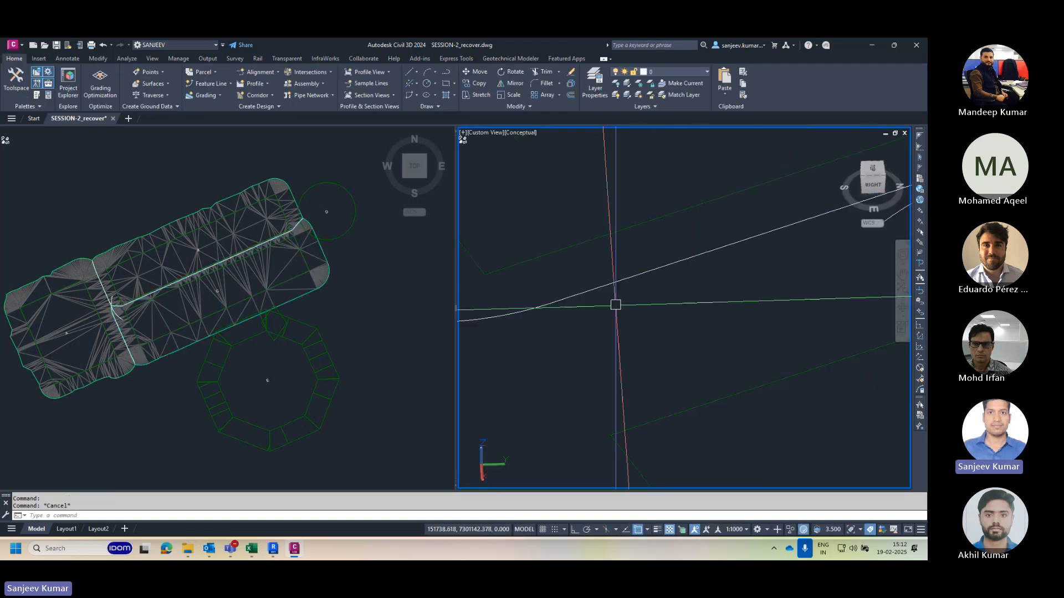
click(360, 335)
scroll(361, 336, down, 5)
shift+middle_drag(360, 335, 245, 373)
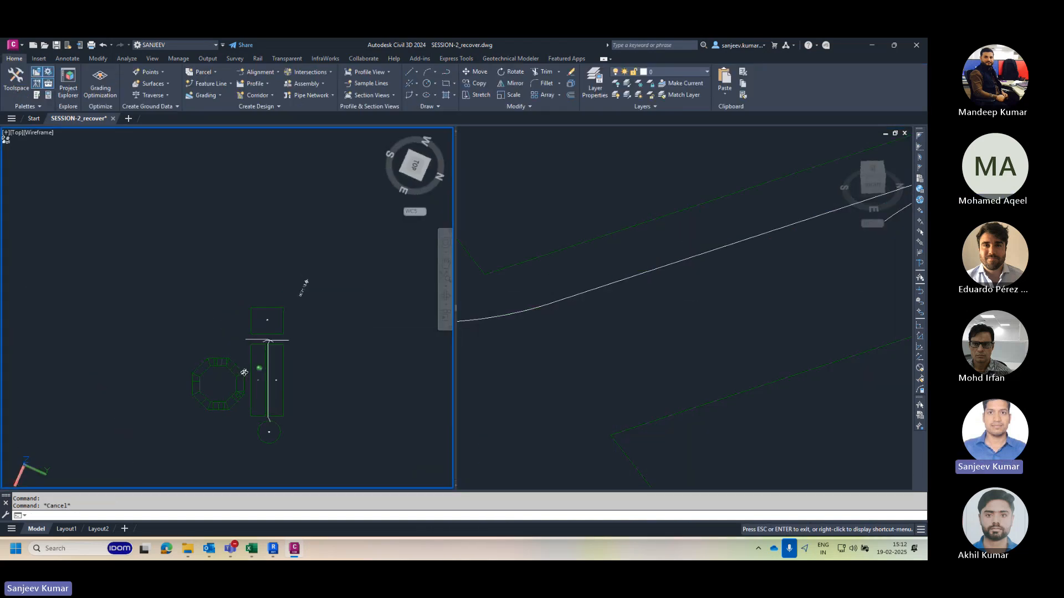
scroll(247, 354, up, 10)
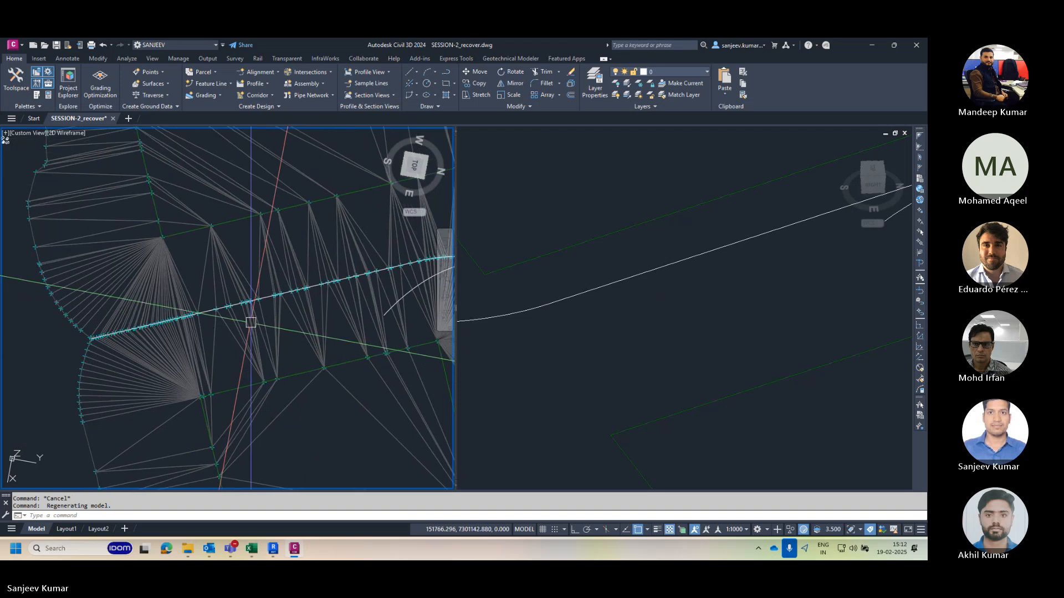
click(242, 336)
right_click(239, 341)
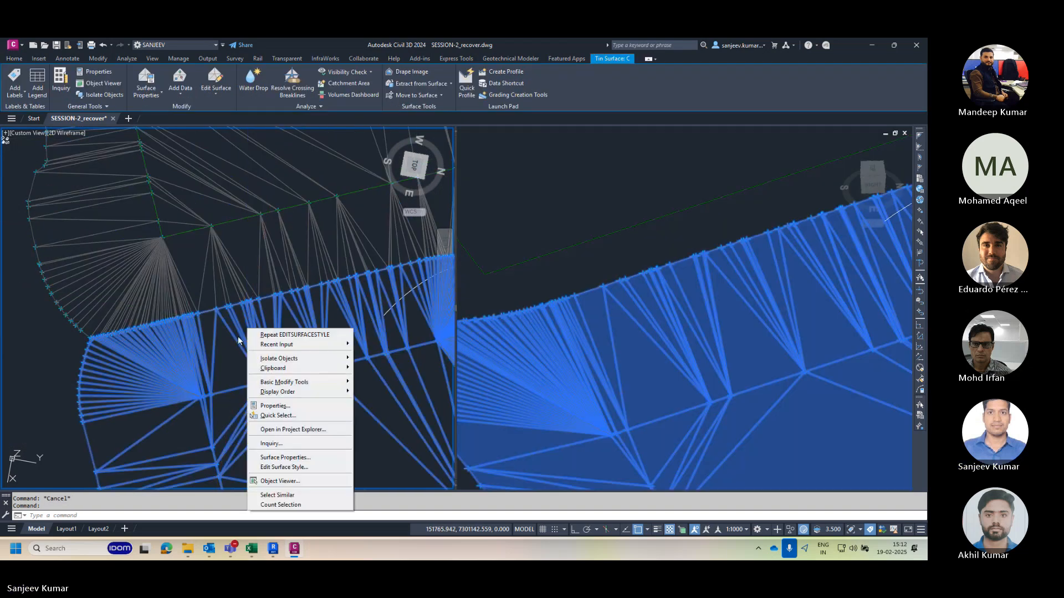
mouse_move(332, 358)
click(383, 359)
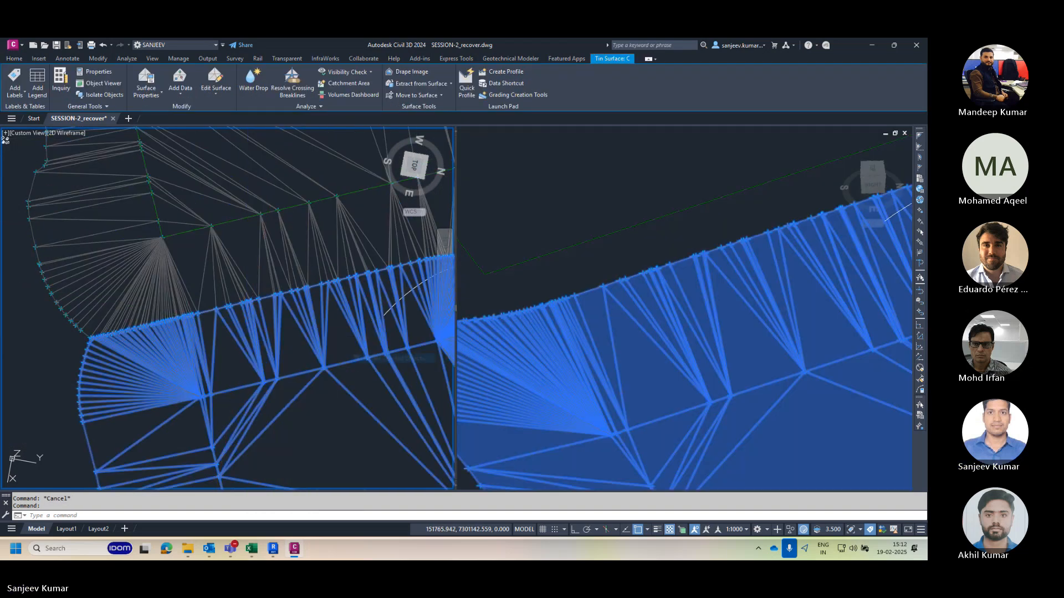
Step: Try to modify the points of surface C along its edge with A
scroll(254, 327, down, 2)
middle_drag(254, 327, 218, 333)
scroll(260, 330, up, 2)
click(254, 332)
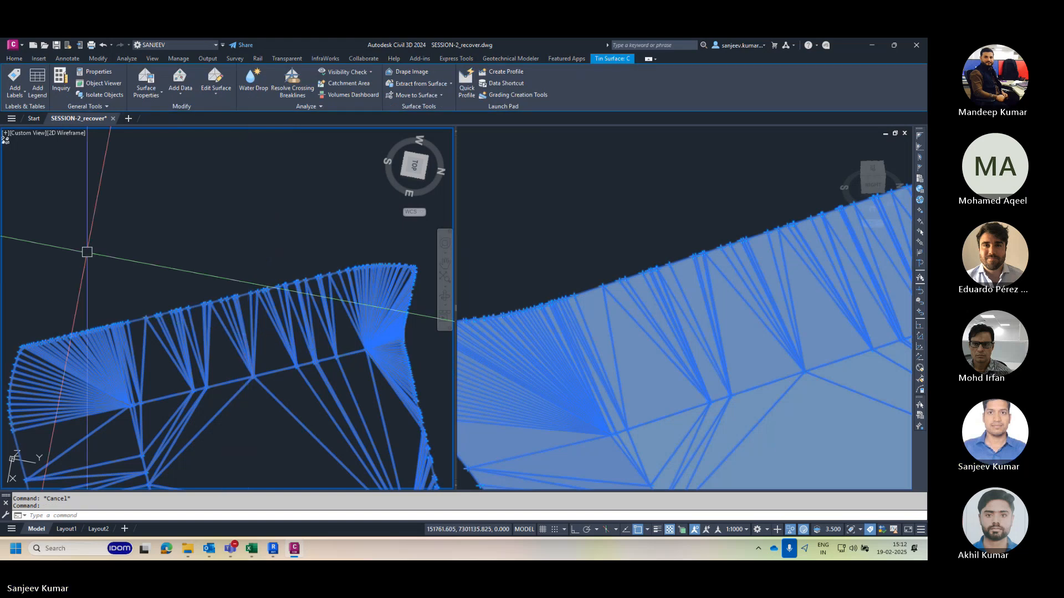
click(214, 92)
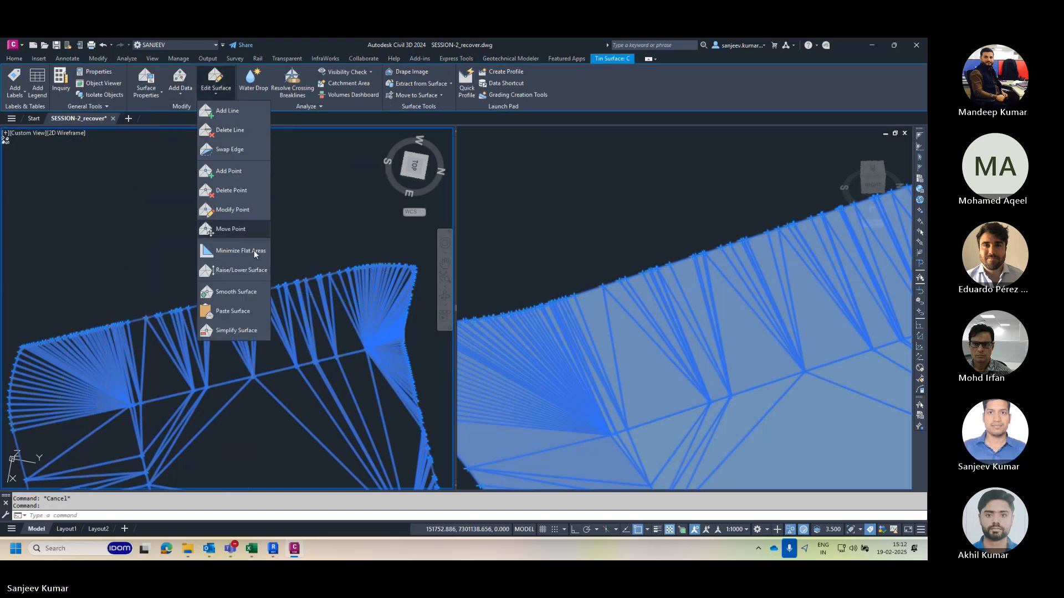
click(244, 210)
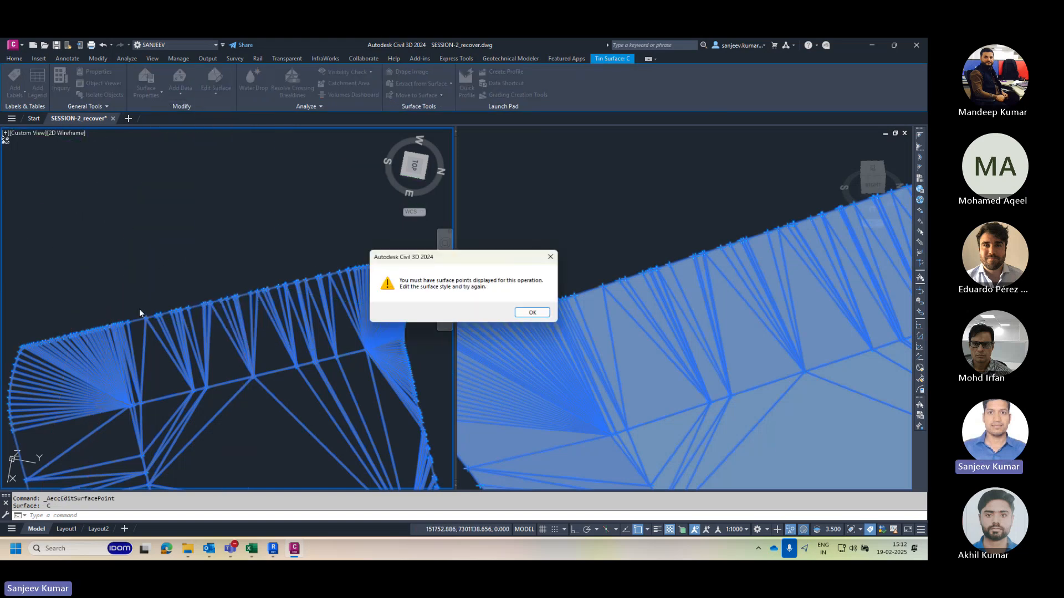
key(Return)
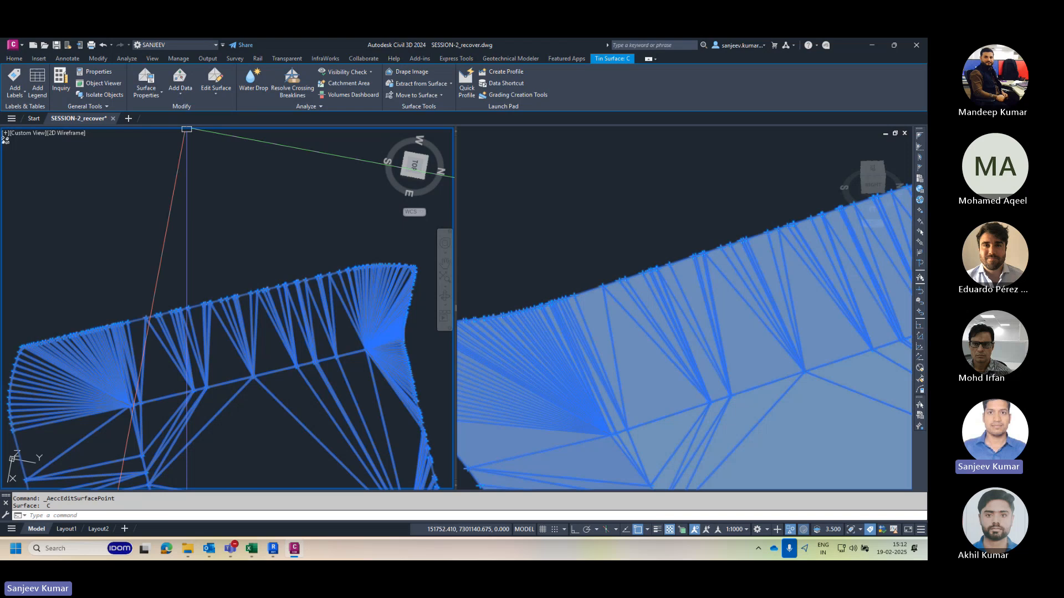
Step: Display points for the Plan view direction in surface C's style, keeping triangles and border visible
click(146, 93)
click(172, 133)
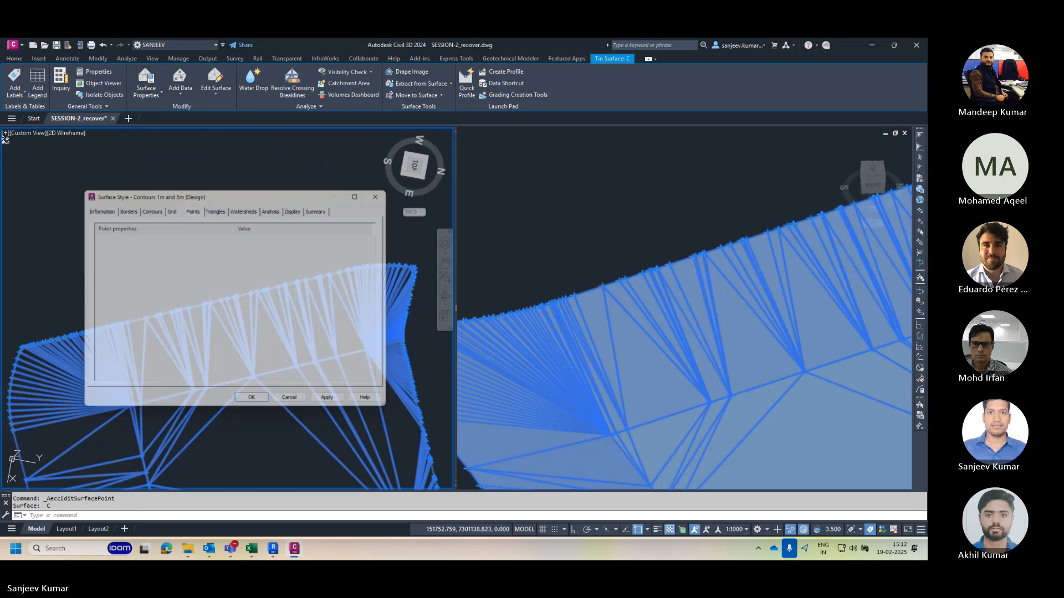
click(298, 207)
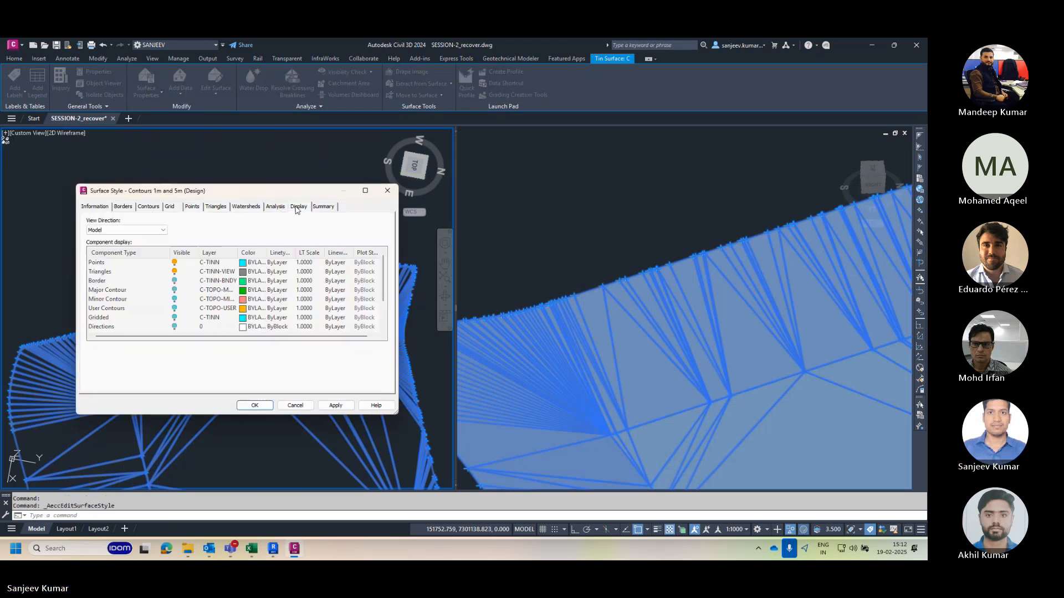
click(128, 229)
click(103, 247)
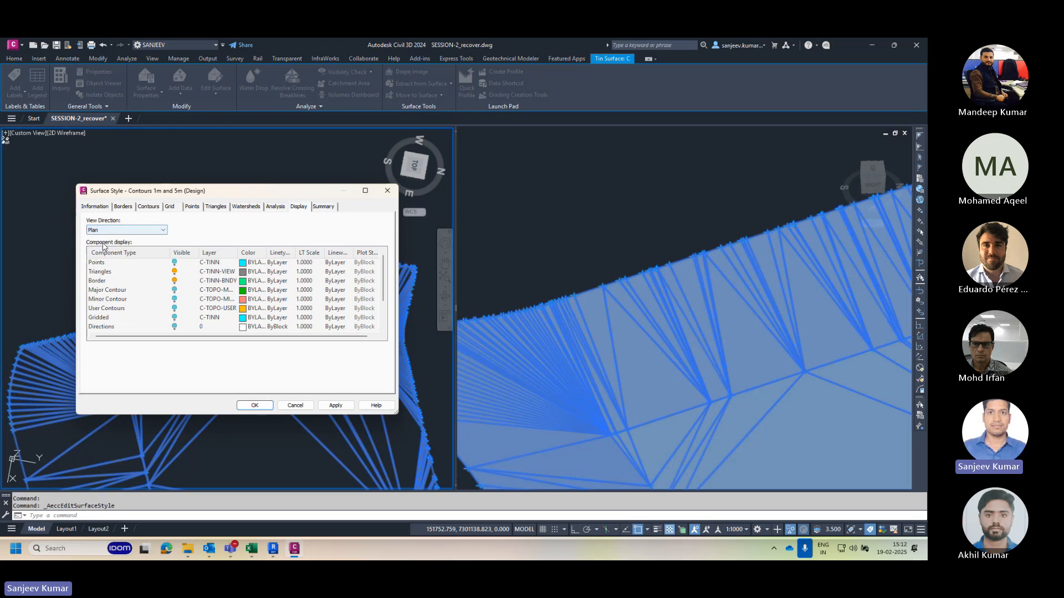
click(174, 263)
click(176, 272)
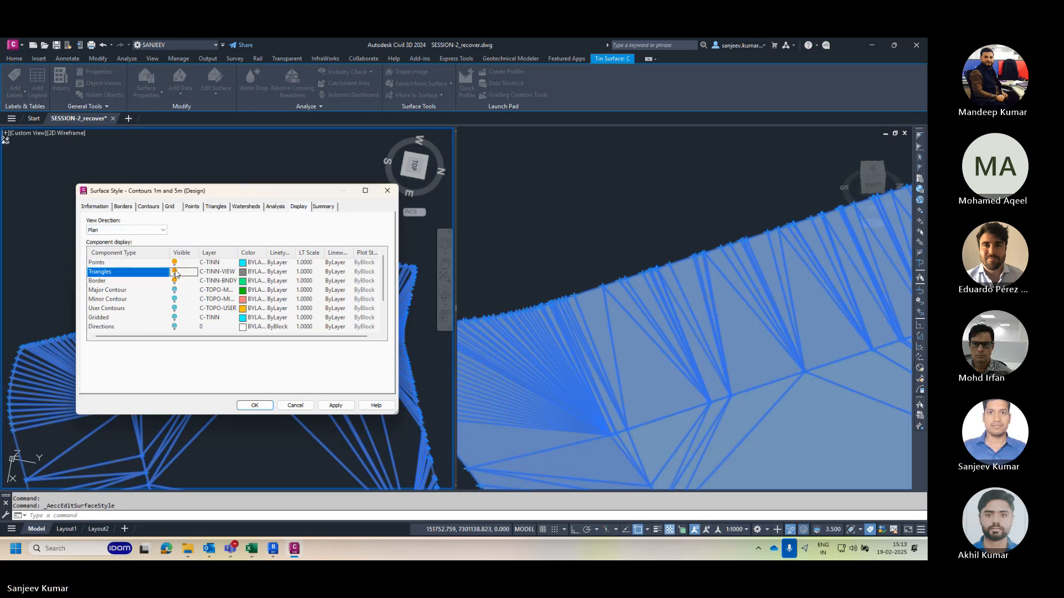
click(336, 405)
click(255, 405)
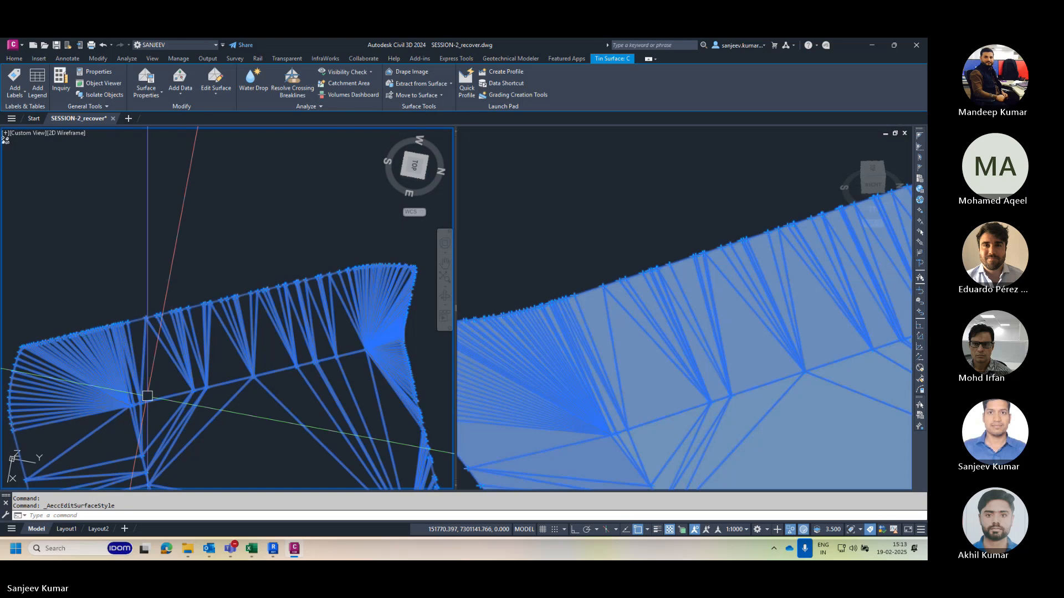
Step: Start Modify Point on surface C and window-select the points along its outer edge shared with A
scroll(167, 350, up, 5)
middle_drag(174, 327, 181, 409)
scroll(181, 409, down, 2)
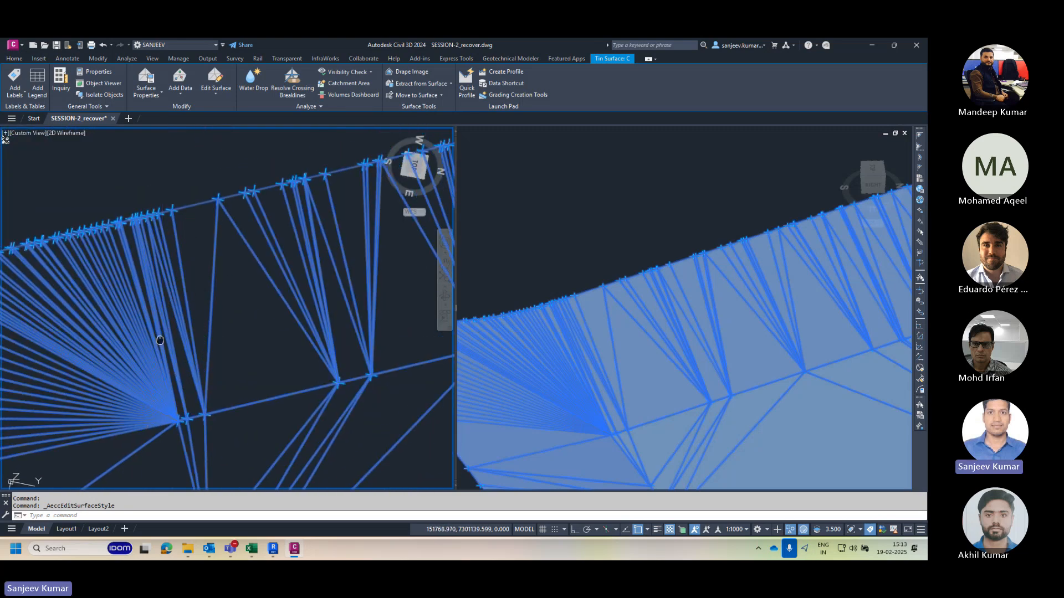
scroll(128, 230, down, 2)
middle_drag(128, 230, 99, 259)
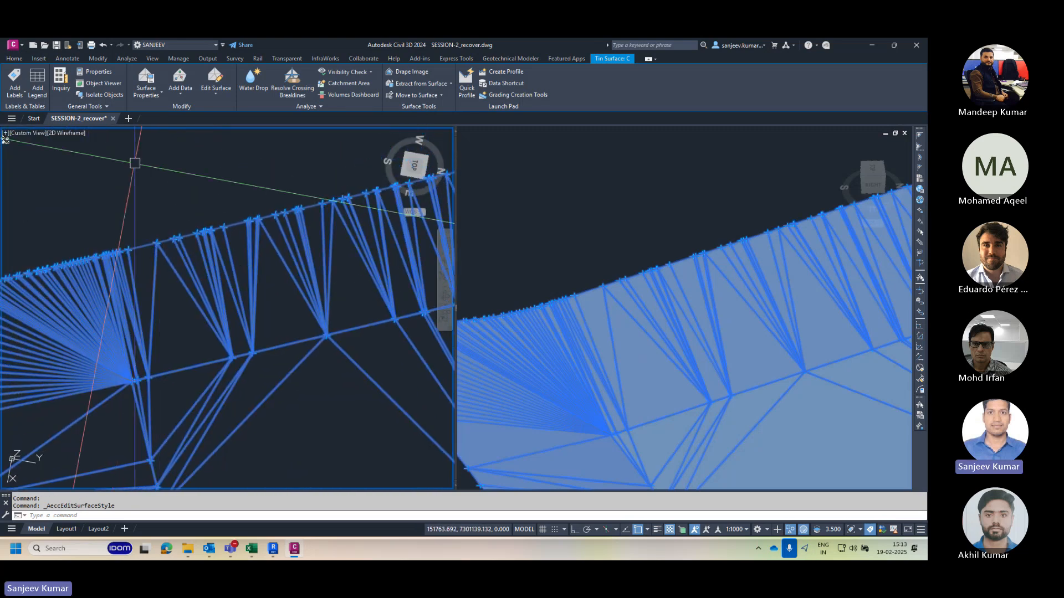
click(206, 94)
click(233, 210)
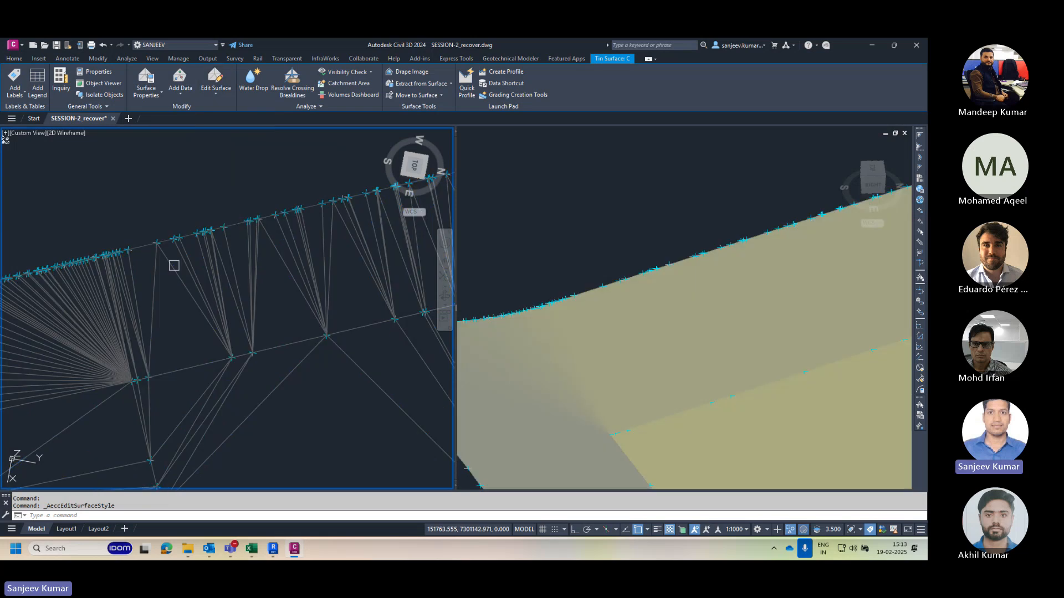
click(119, 195)
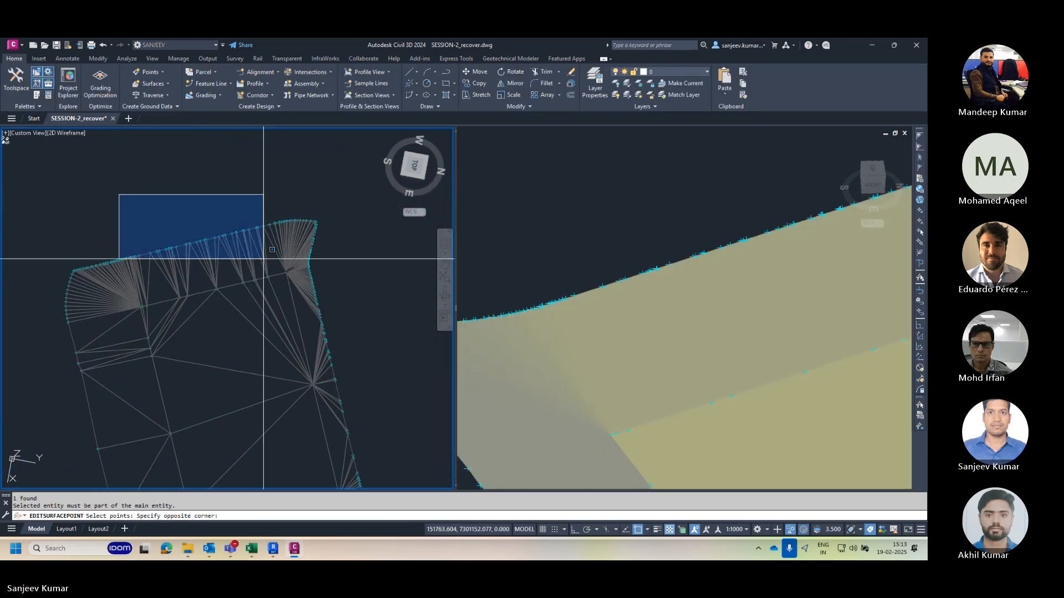
click(286, 250)
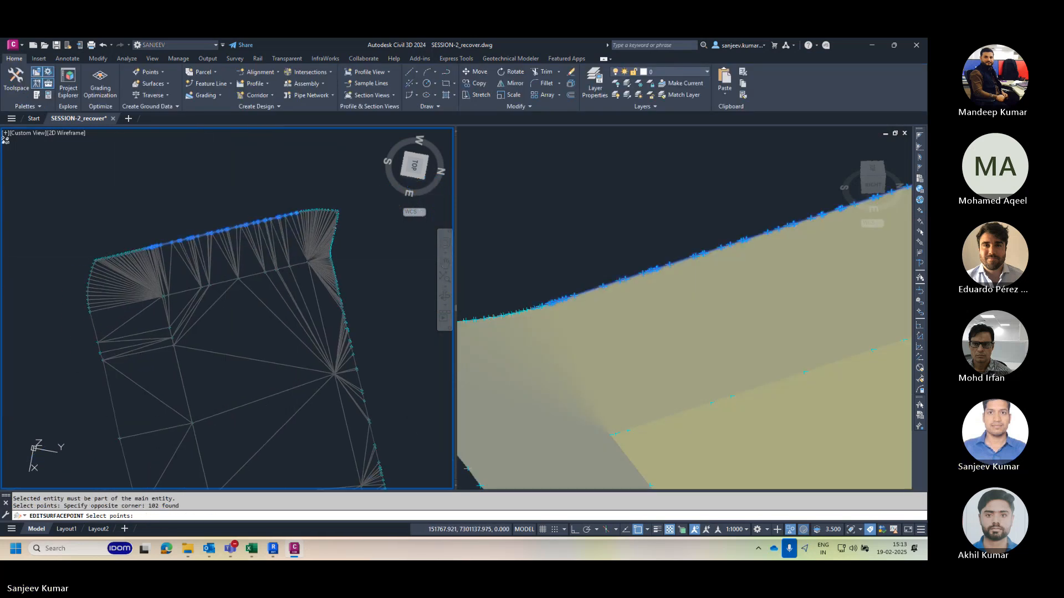
Step: Try to extend the selection with the edge points just beyond the end of the selected run
scroll(255, 268, up, 3)
middle_drag(255, 268, 82, 255)
scroll(252, 219, up, 6)
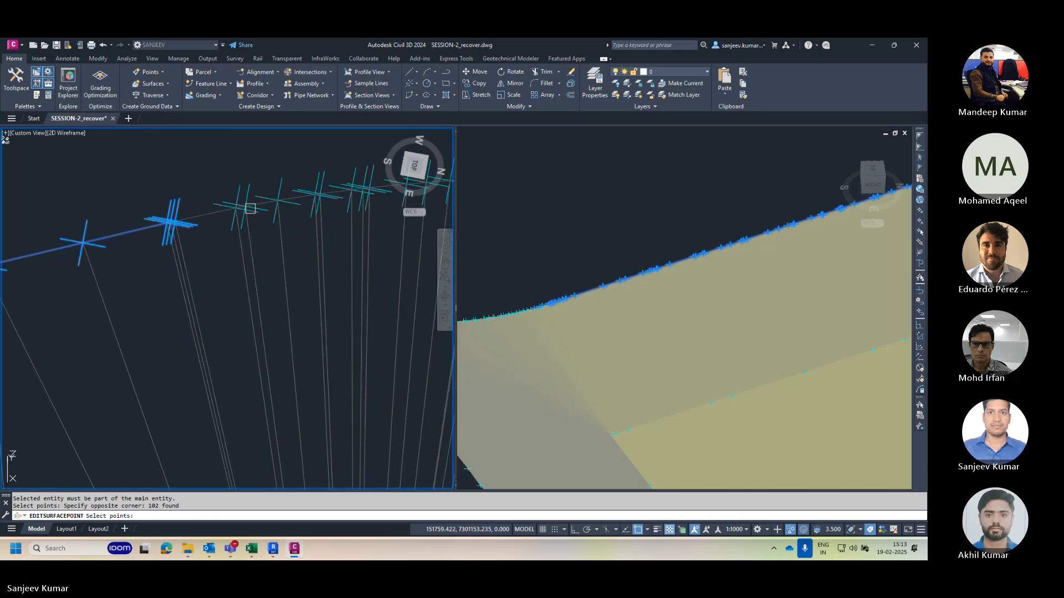
click(239, 160)
click(198, 277)
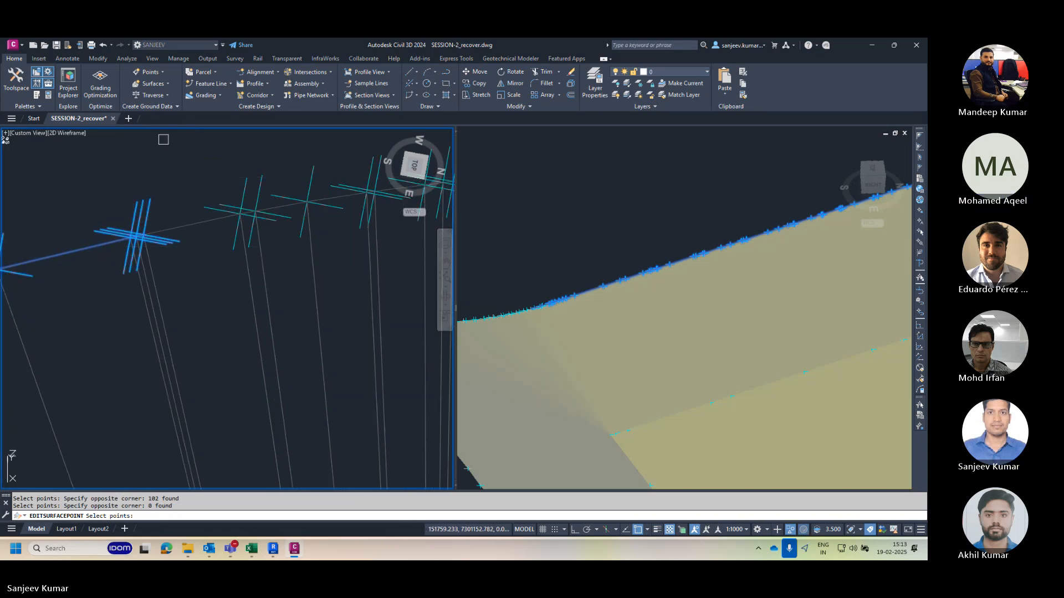
click(159, 128)
click(242, 262)
scroll(211, 252, down, 3)
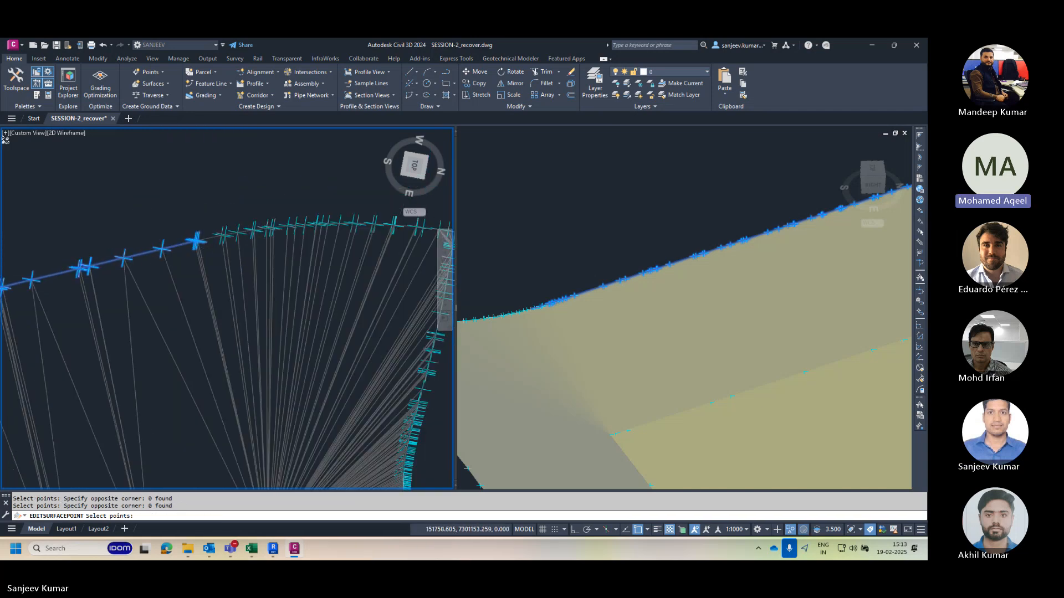
Step: Apply the default 0.000 m elevation to the selected edge points of surface C, then end the point editing
scroll(211, 253, down, 4)
key(Return)
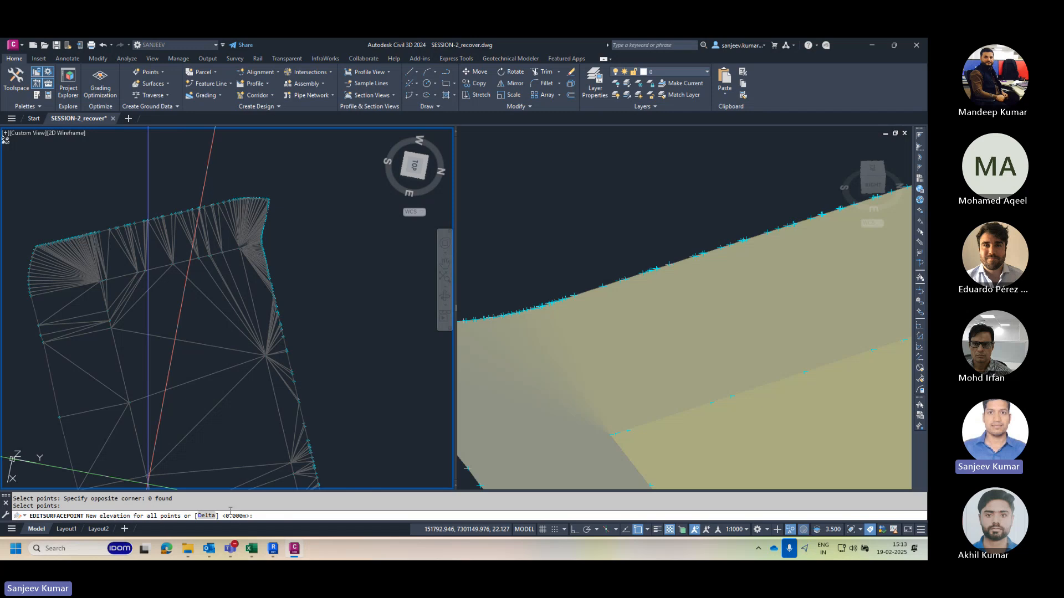
scroll(162, 254, up, 8)
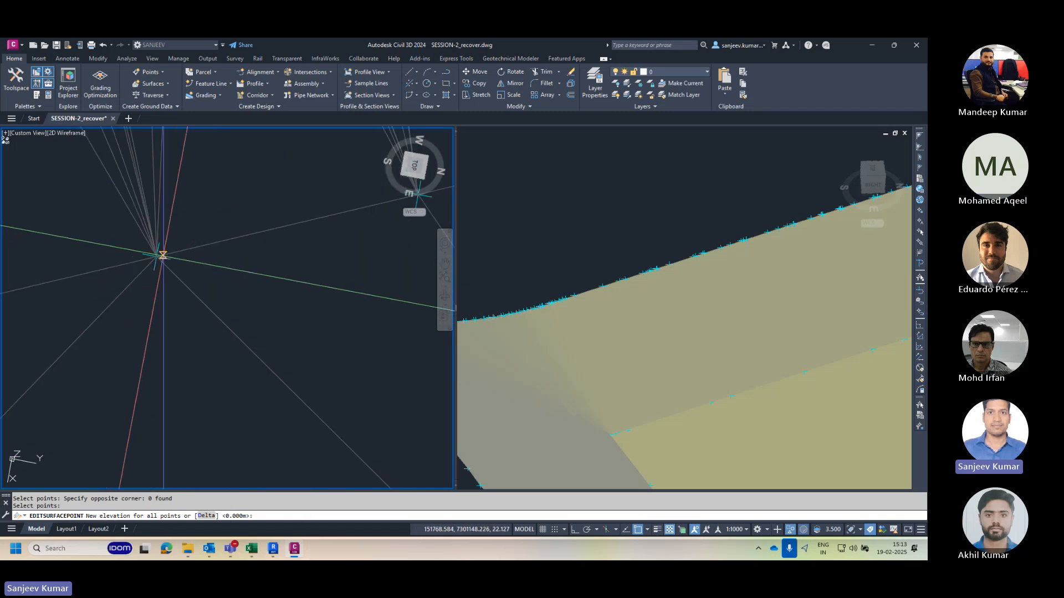
middle_drag(162, 255, 157, 256)
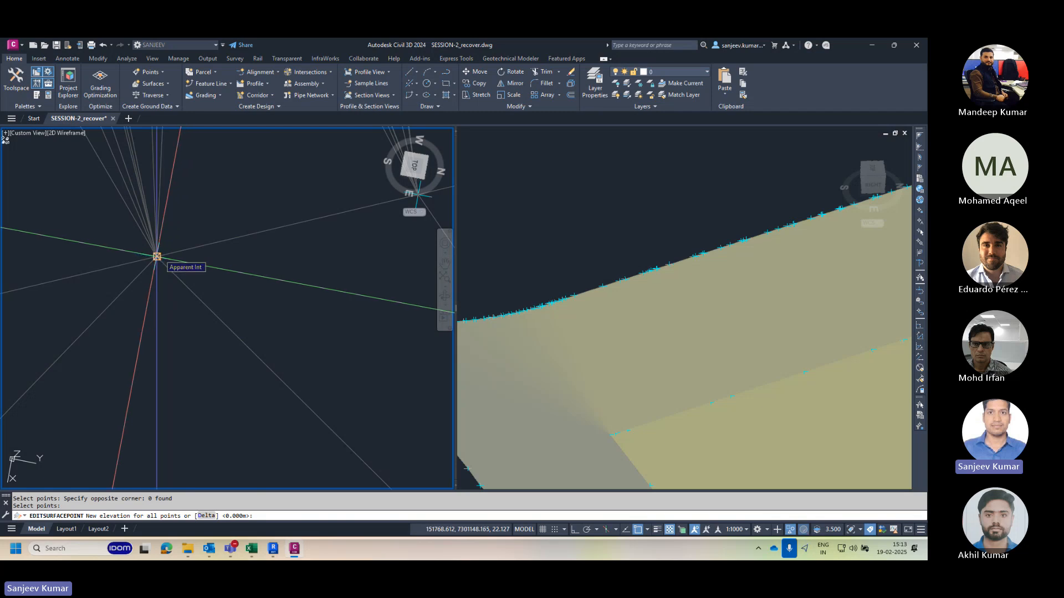
key(Return)
click(753, 271)
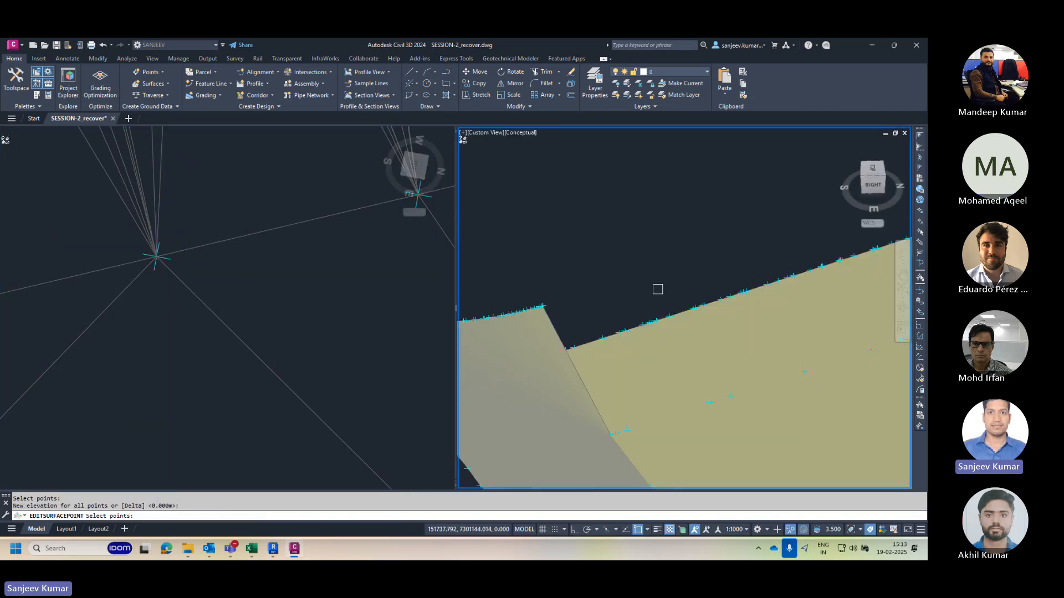
shift+middle_drag(655, 288, 775, 313)
scroll(593, 282, down, 6)
scroll(585, 256, up, 4)
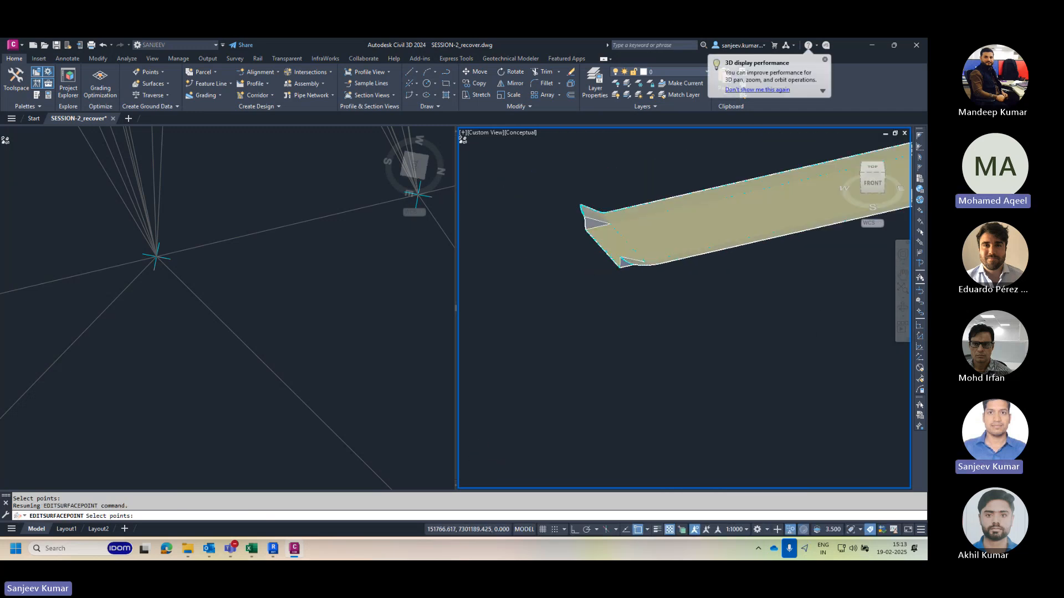
key(Escape)
key(Escape)
Step: End the object isolation to bring back the hidden surfaces and view the gap between surfaces A and C
right_click(584, 198)
mouse_move(631, 230)
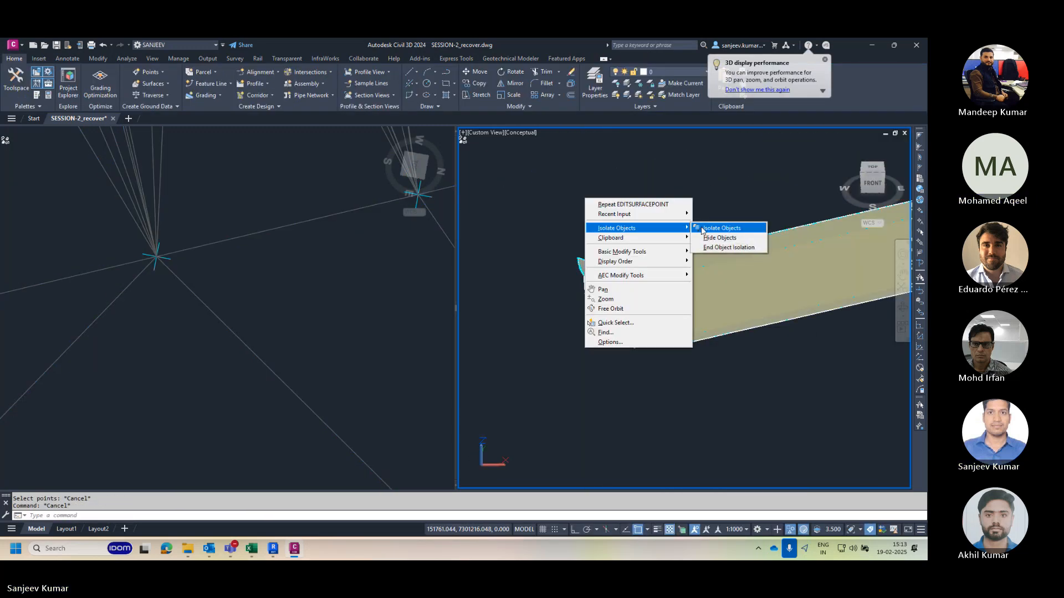
click(731, 247)
scroll(576, 291, up, 3)
scroll(576, 292, up, 2)
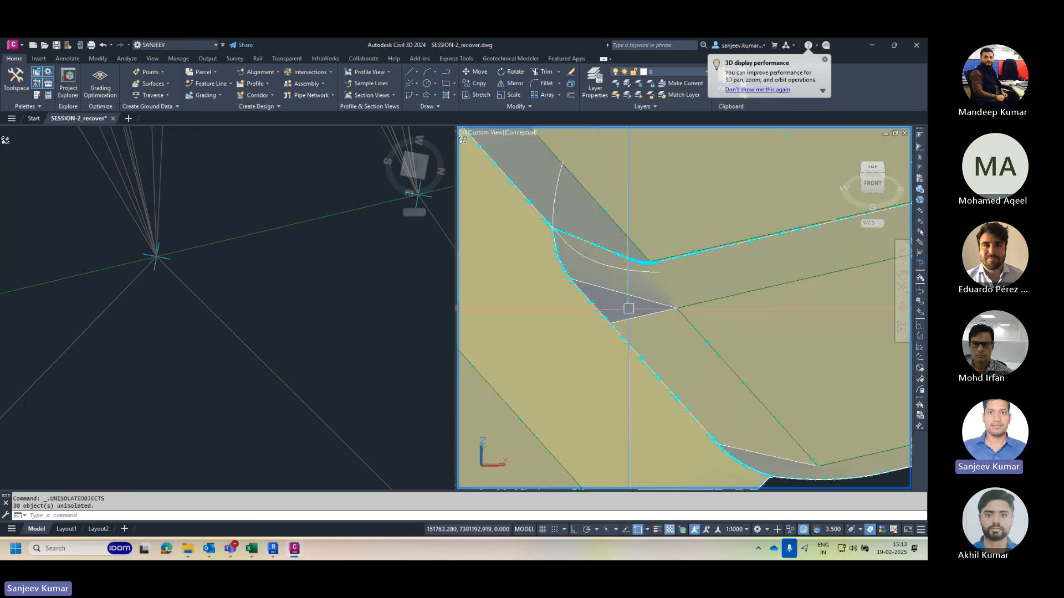
shift+middle_drag(576, 291, 640, 392)
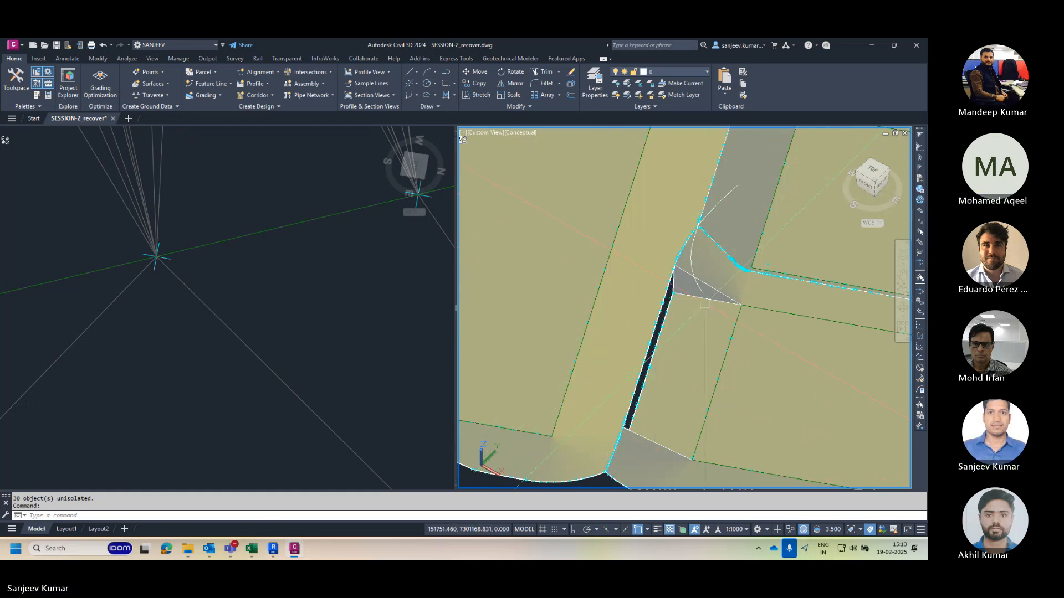
Step: Draw construction lines with XLINE from the surface C border corner at the gap beside surface A
key(Escape)
scroll(712, 303, up, 3)
text(XL)
key(Return)
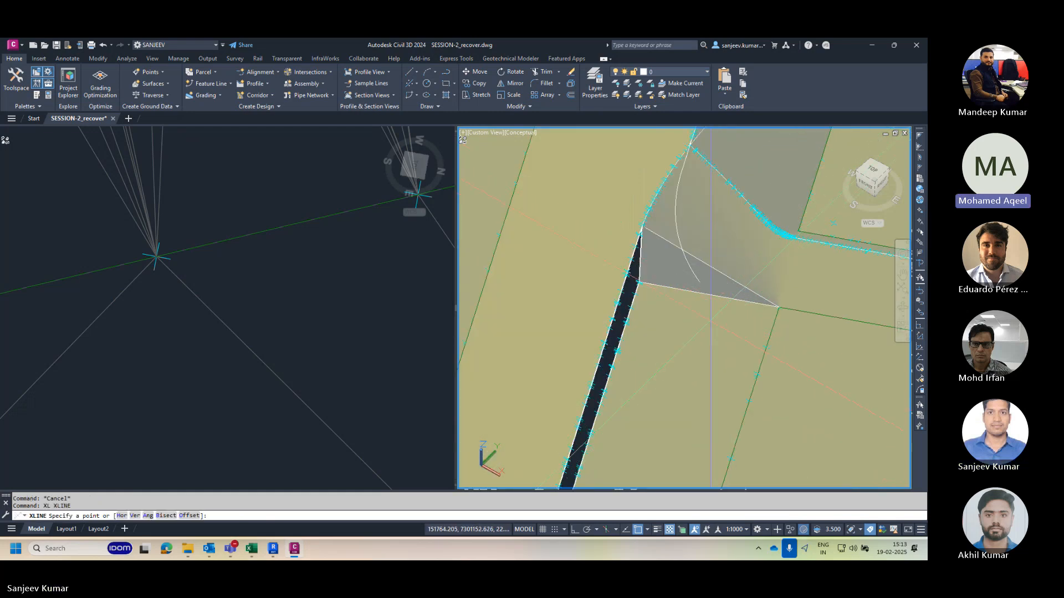
click(639, 283)
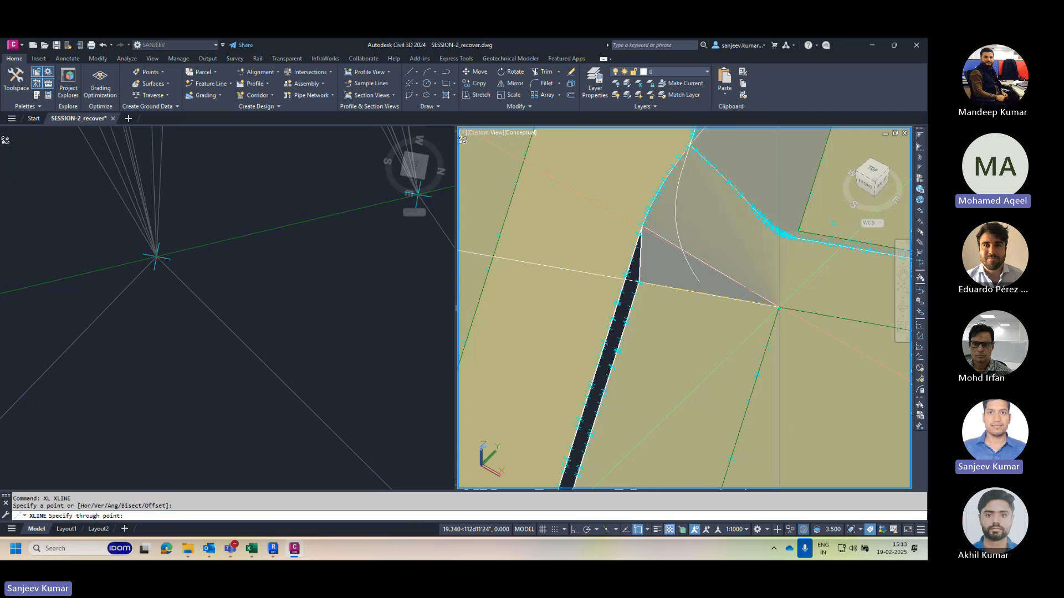
scroll(783, 308, down, 5)
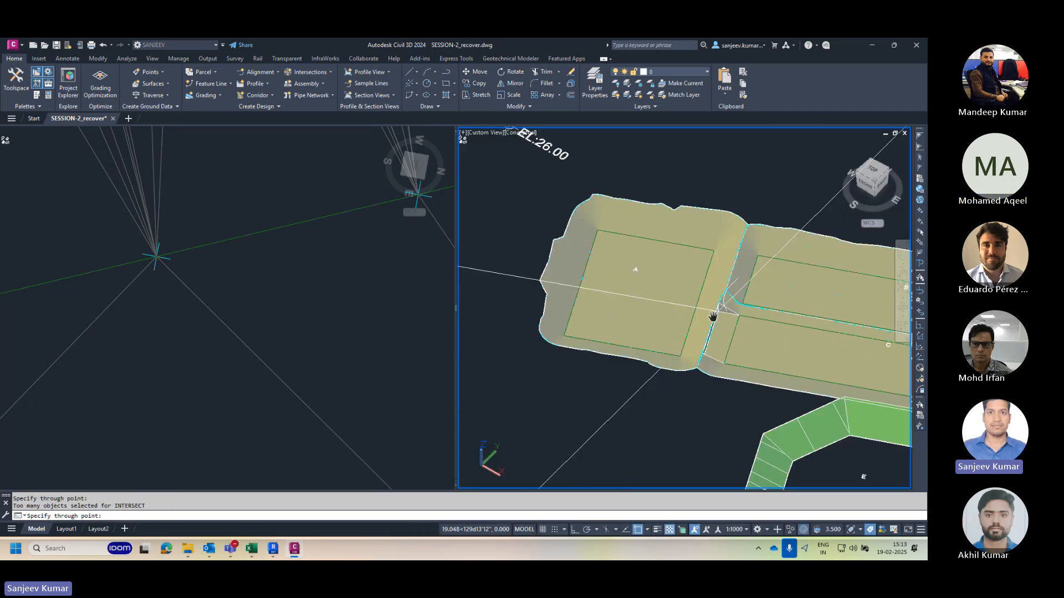
scroll(804, 305, up, 2)
key(Escape)
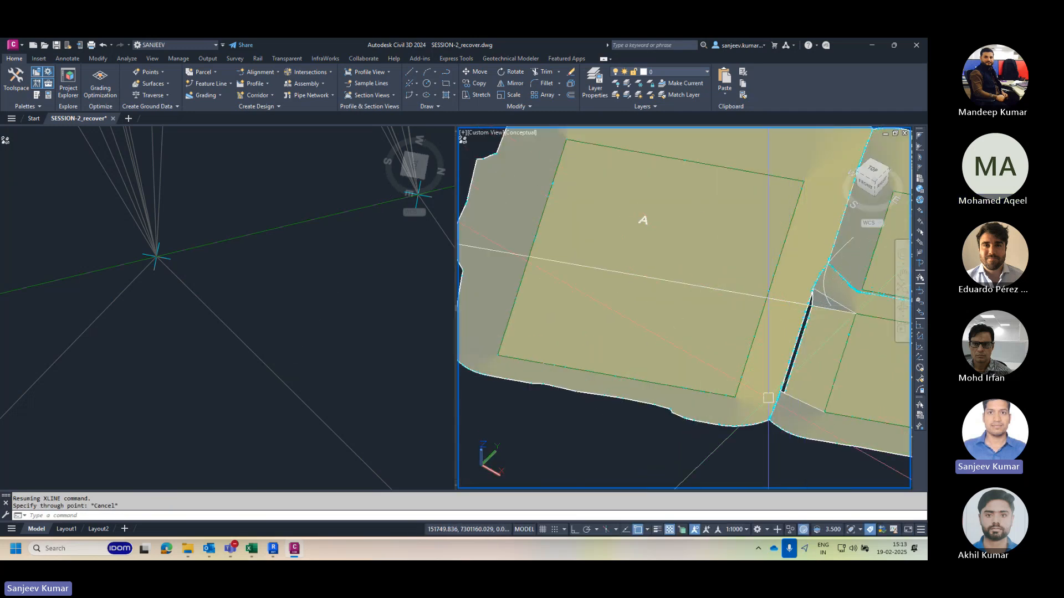
Step: Examine the junction of surfaces A, B and C and the circular feature line beyond the far end of B and C
scroll(745, 362, down, 2)
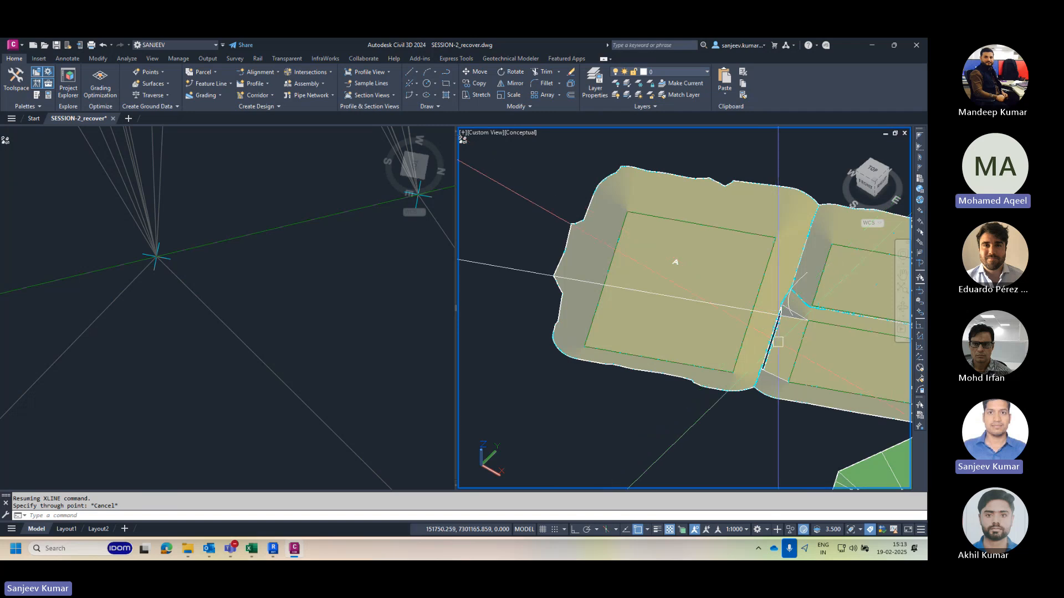
scroll(773, 318, up, 4)
shift+middle_drag(783, 277, 857, 305)
scroll(649, 287, down, 5)
scroll(737, 267, up, 3)
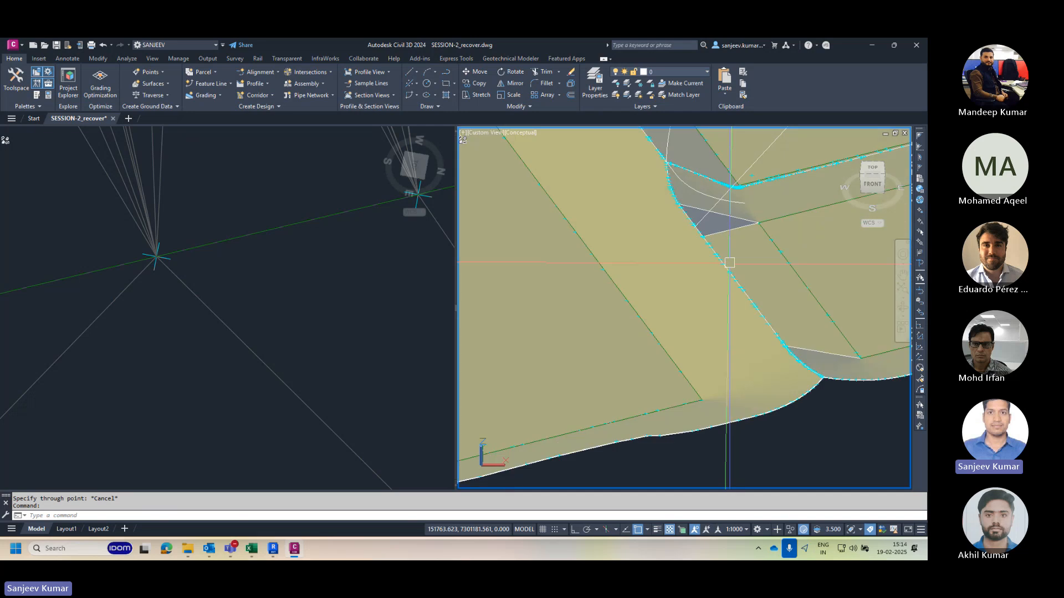
scroll(761, 322, down, 4)
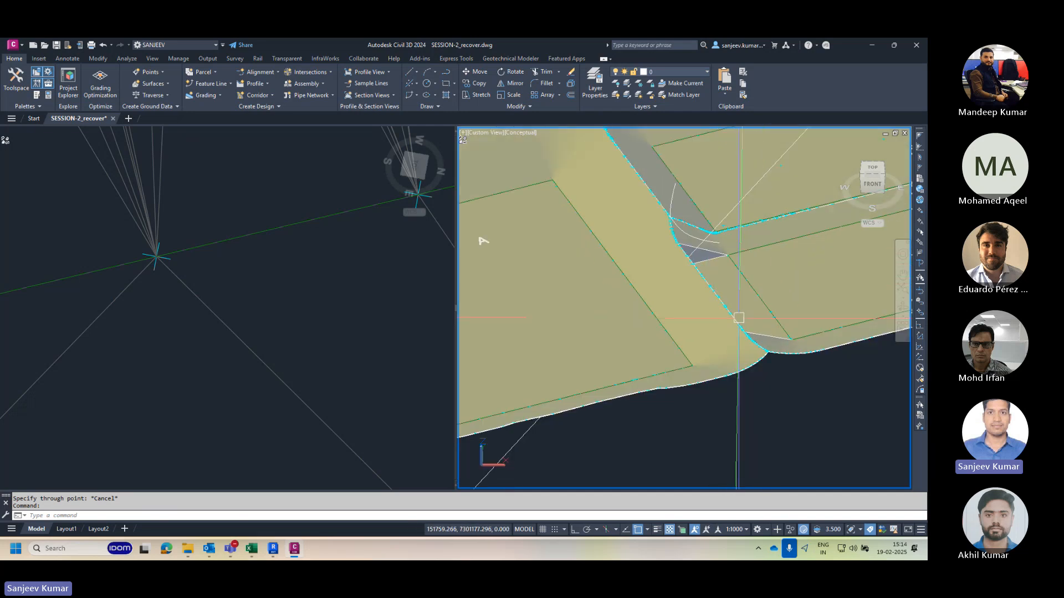
middle_drag(738, 317, 673, 334)
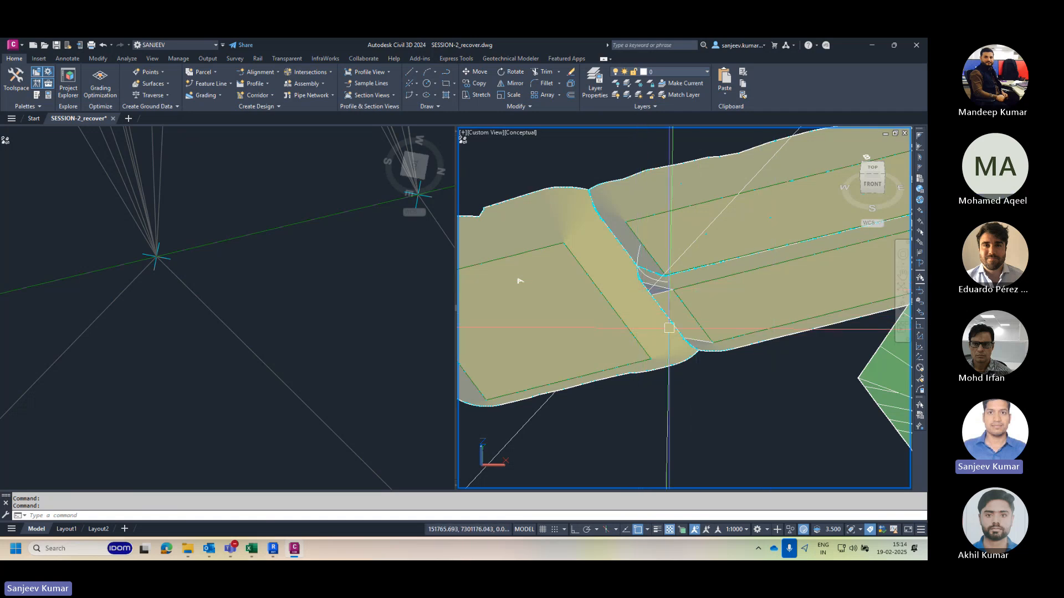
scroll(743, 280, down, 2)
middle_drag(730, 282, 639, 303)
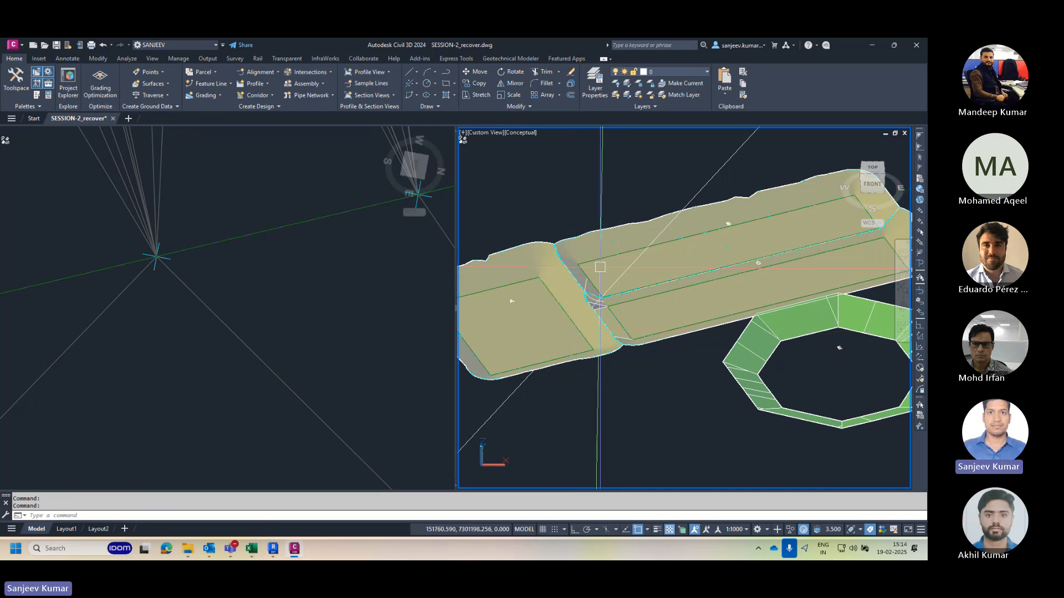
scroll(620, 322, down, 2)
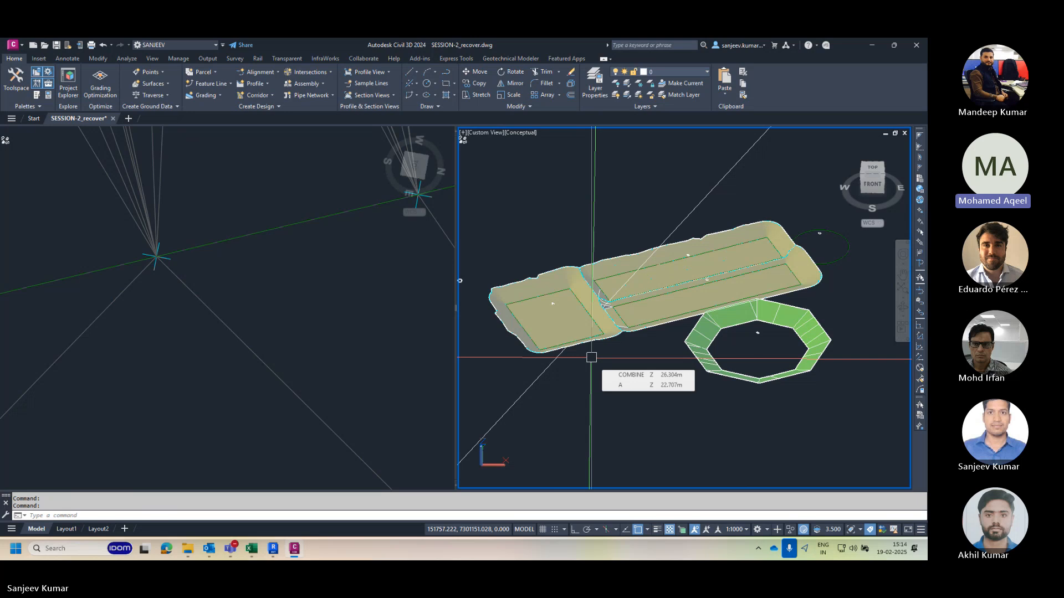
scroll(560, 319, up, 4)
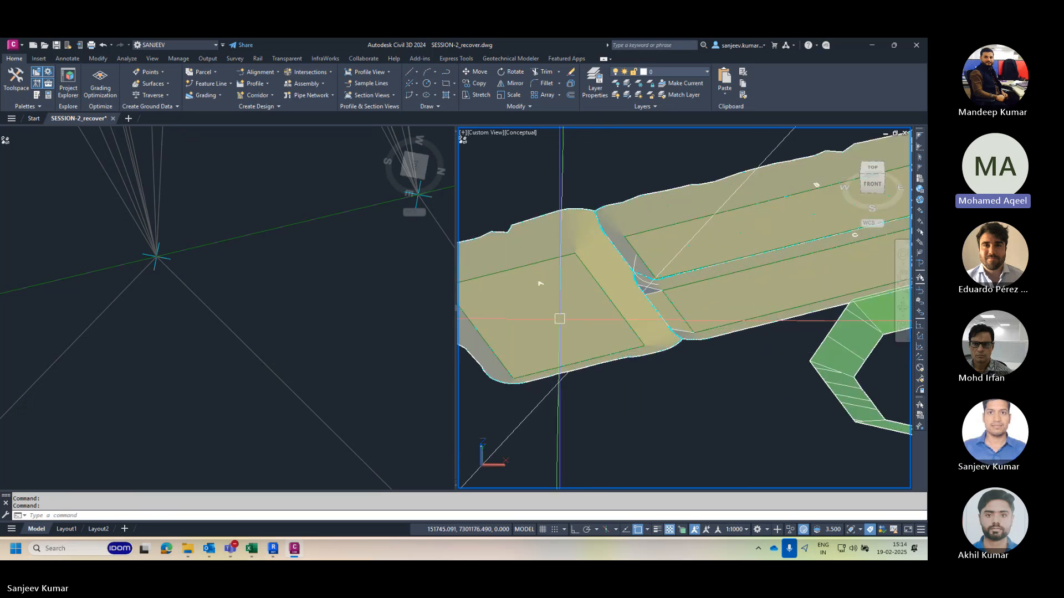
scroll(558, 319, up, 2)
scroll(577, 278, up, 2)
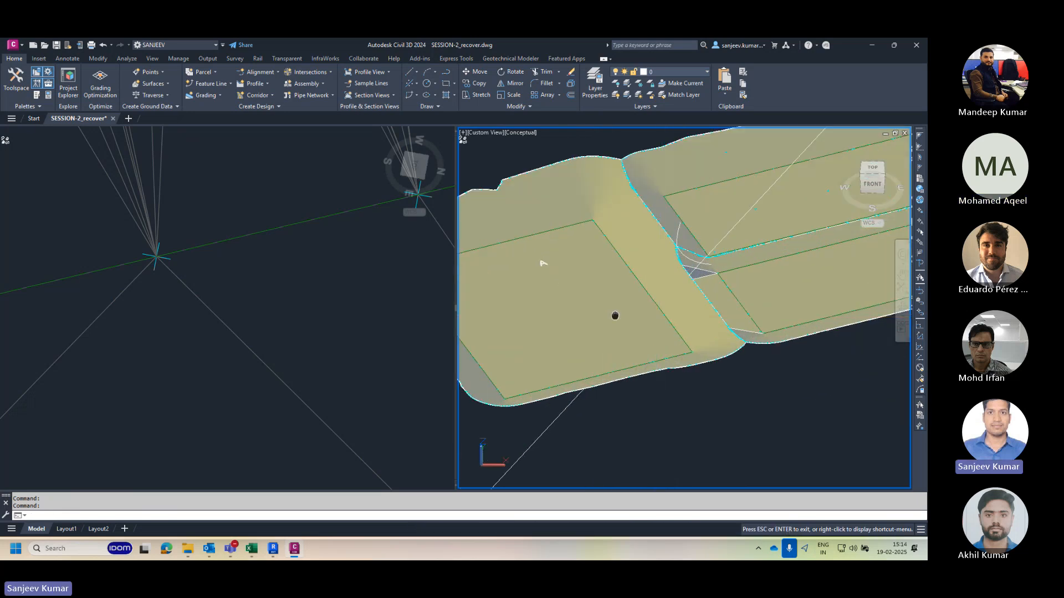
scroll(681, 287, down, 2)
mouse_move(660, 296)
middle_down()
mouse_move(651, 300)
mouse_move(669, 295)
middle_up()
scroll(598, 321, up, 1)
middle_drag(598, 321, 422, 396)
scroll(637, 326, down, 1)
middle_drag(739, 316, 326, 421)
middle_drag(577, 357, 817, 274)
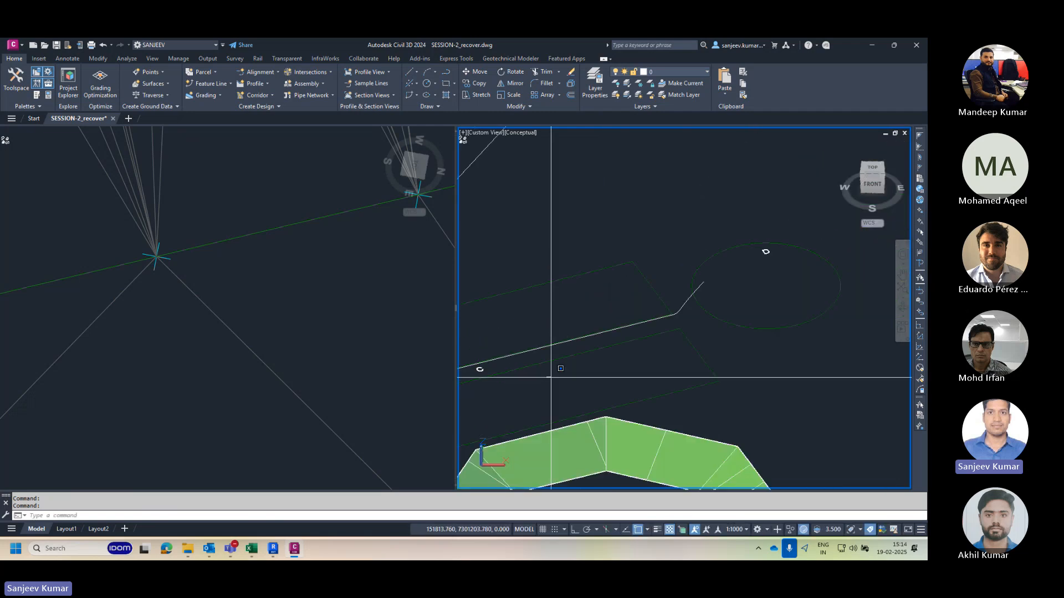
click(547, 376)
middle_drag(770, 298, 750, 338)
key(Escape)
key(Escape)
click(739, 365)
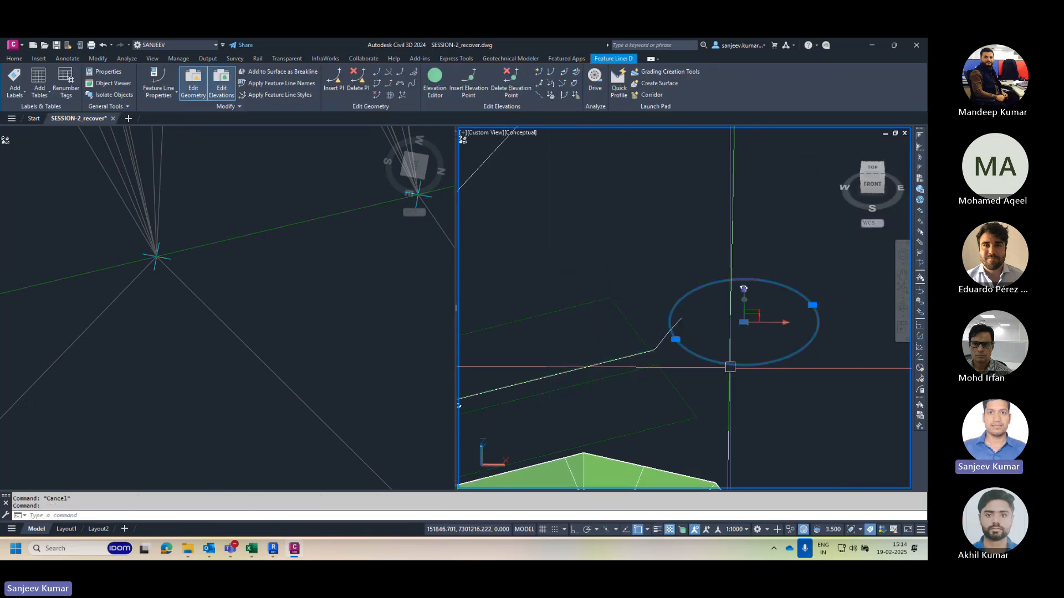
key(Escape)
key(Escape)
Step: Switch to the top view and select the circular feature line at the far end of B and C
scroll(701, 353, down, 4)
click(874, 166)
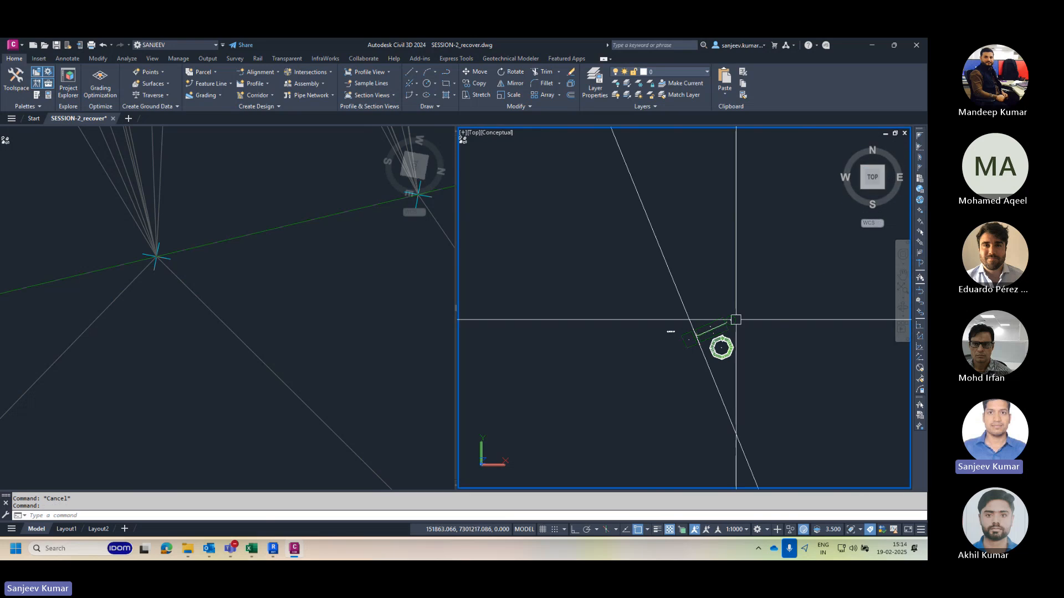
scroll(741, 340, up, 1)
click(729, 346)
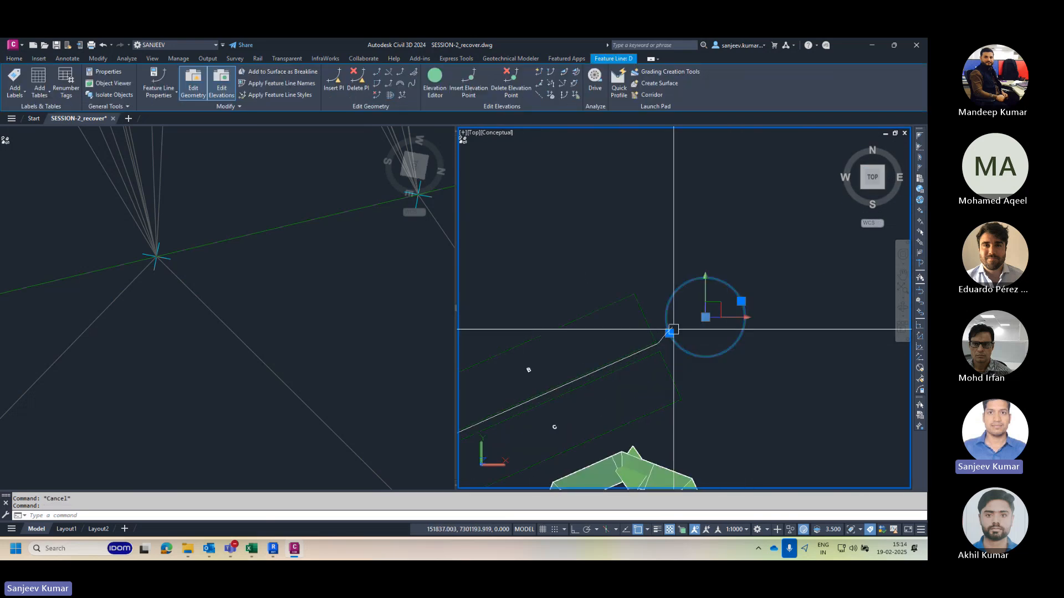
Step: Add the circular feature line as a breakline to a new TIN surface named CIRCLE
click(274, 74)
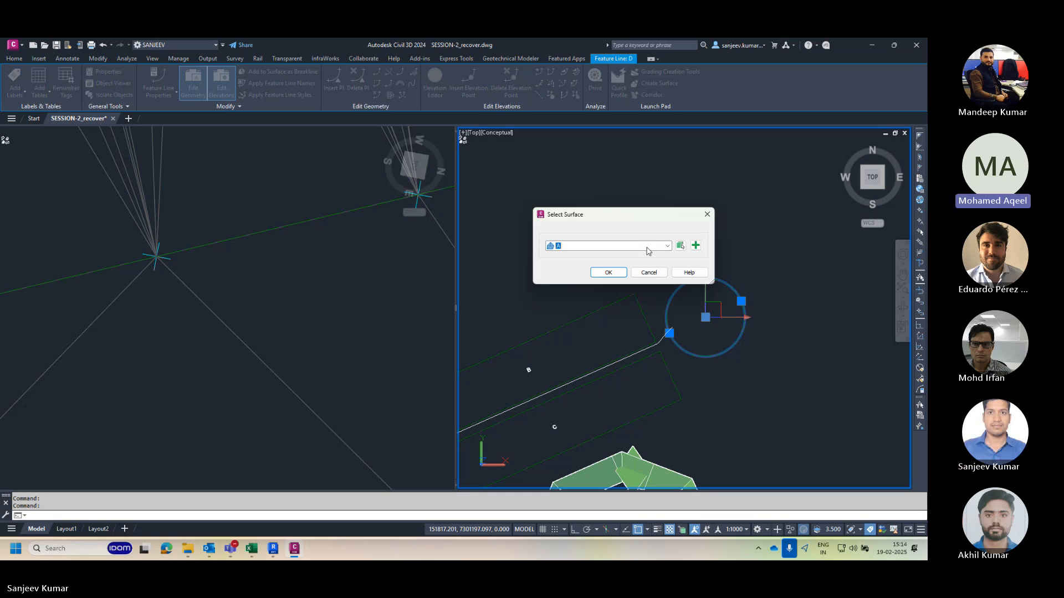
click(668, 245)
click(671, 260)
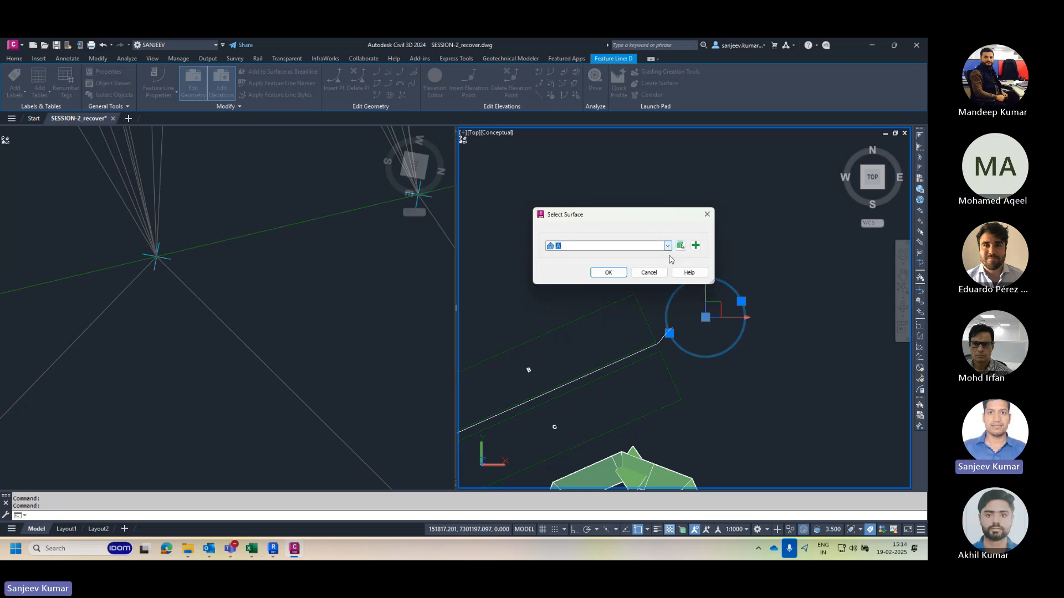
click(696, 245)
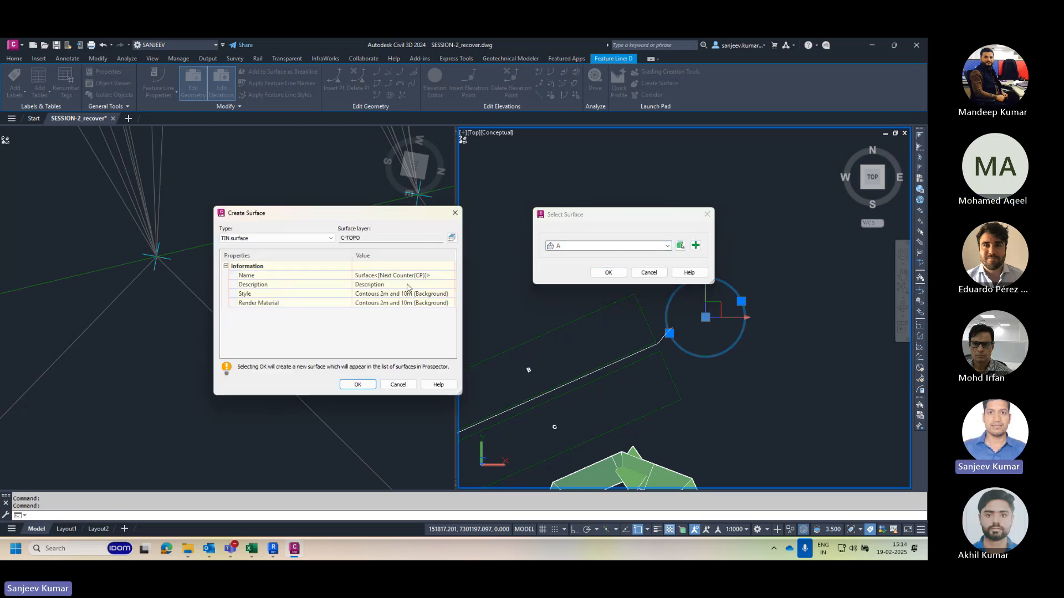
click(427, 276)
text(CIRCLE)
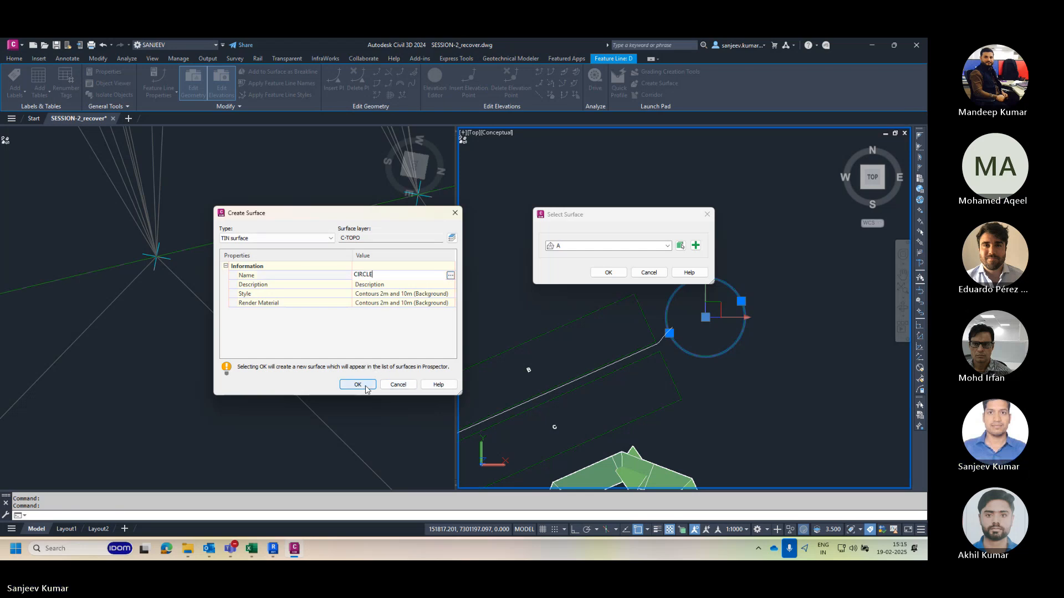
click(357, 384)
click(612, 273)
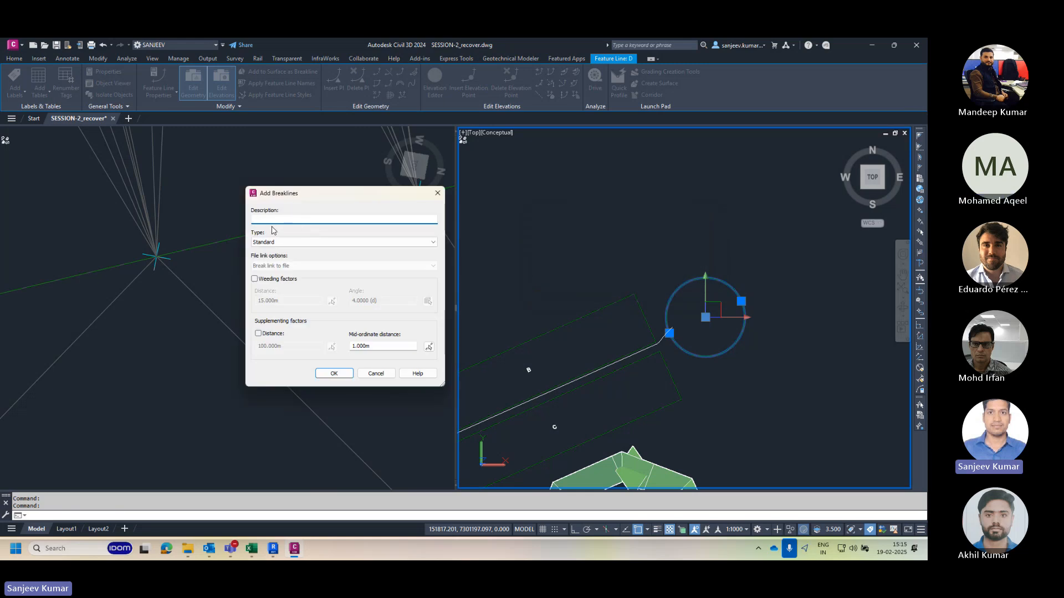
Step: Define the breakline with the description AS and the type Wall
text(AS)
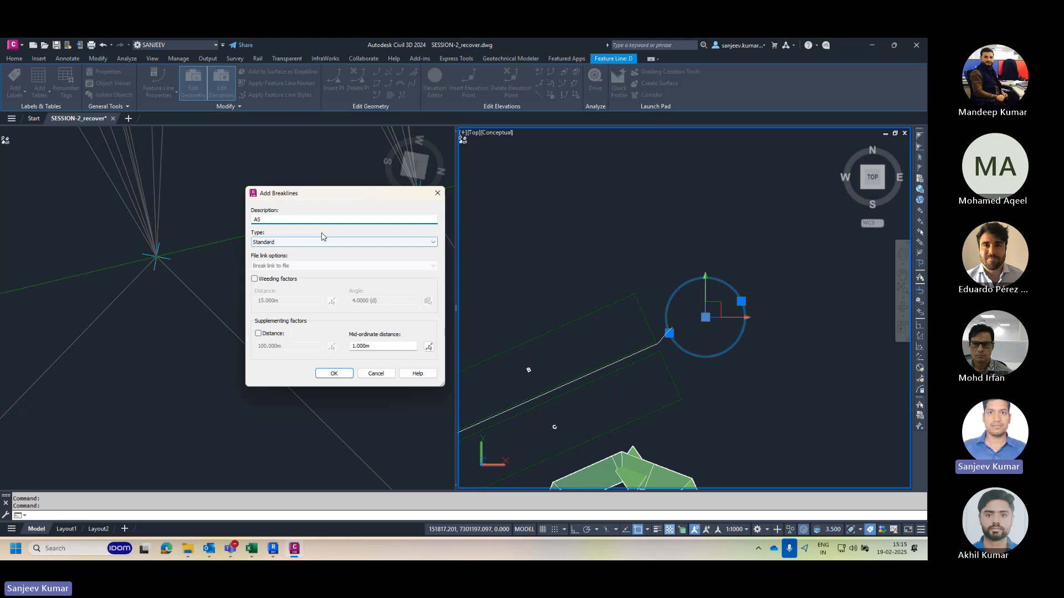
click(294, 242)
click(267, 266)
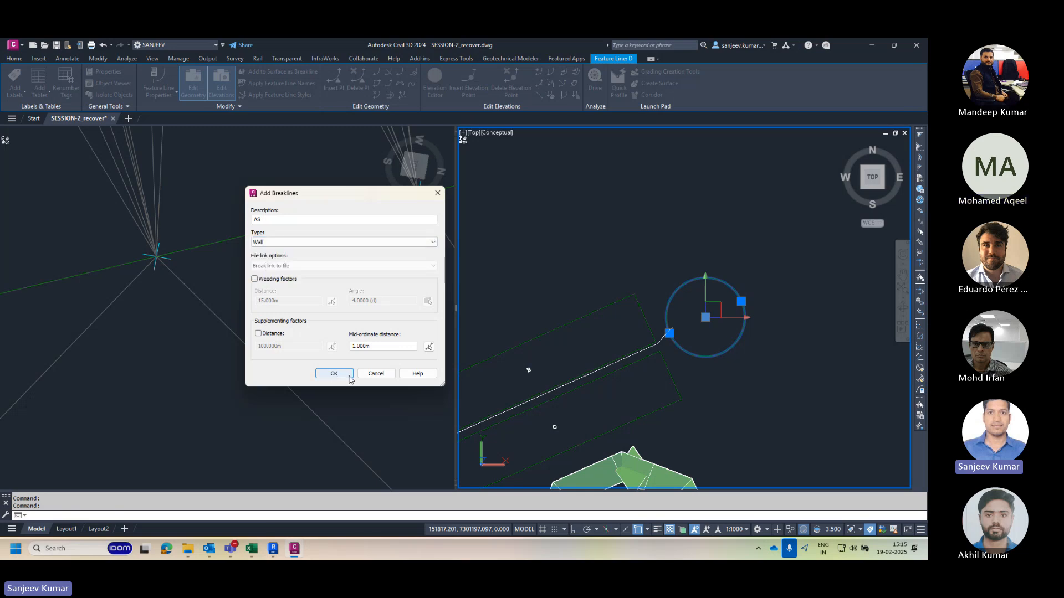
click(334, 374)
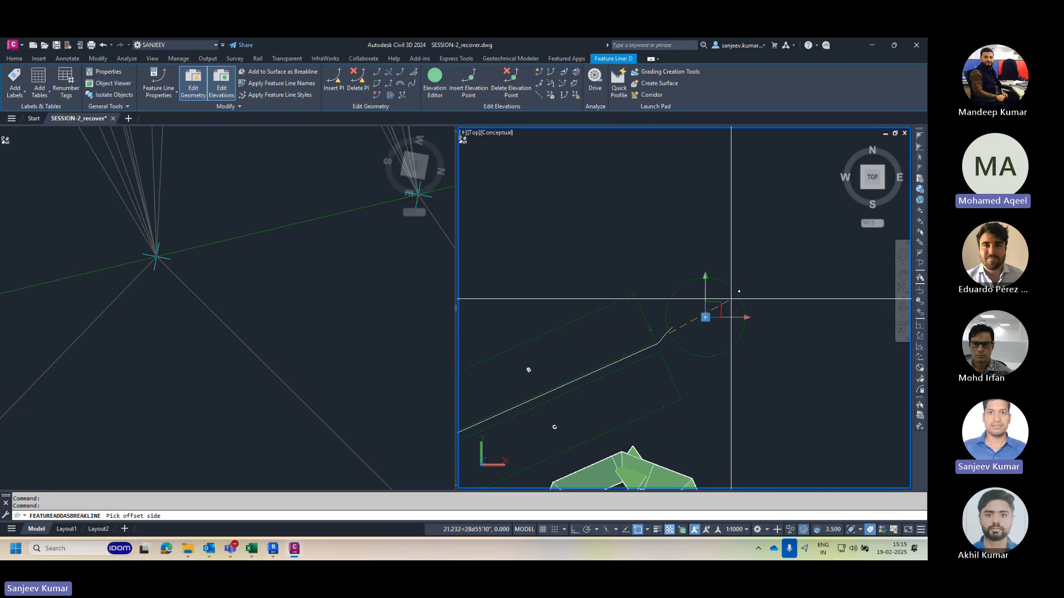
Step: Offset the wall breakline to the inside of the circle and set all offset points to elevation 26.00
scroll(694, 338, up, 5)
click(694, 319)
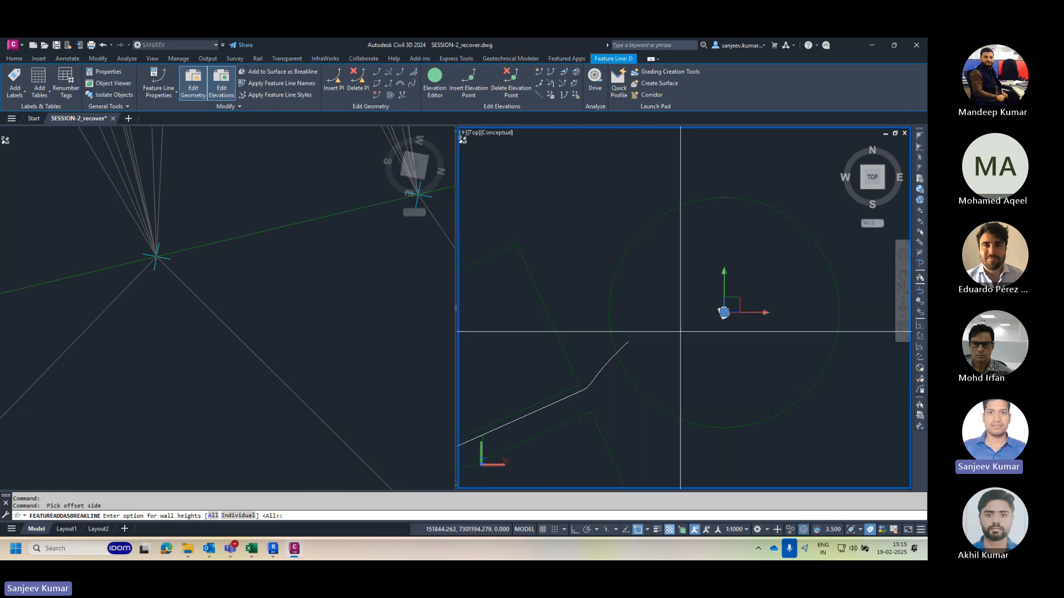
key(Return)
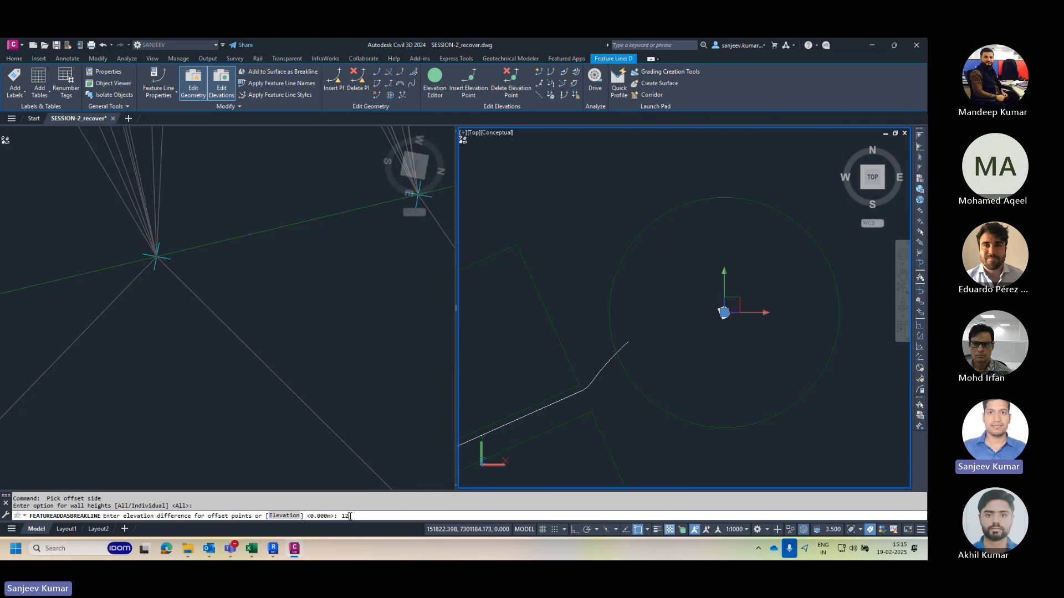
double_click(349, 516)
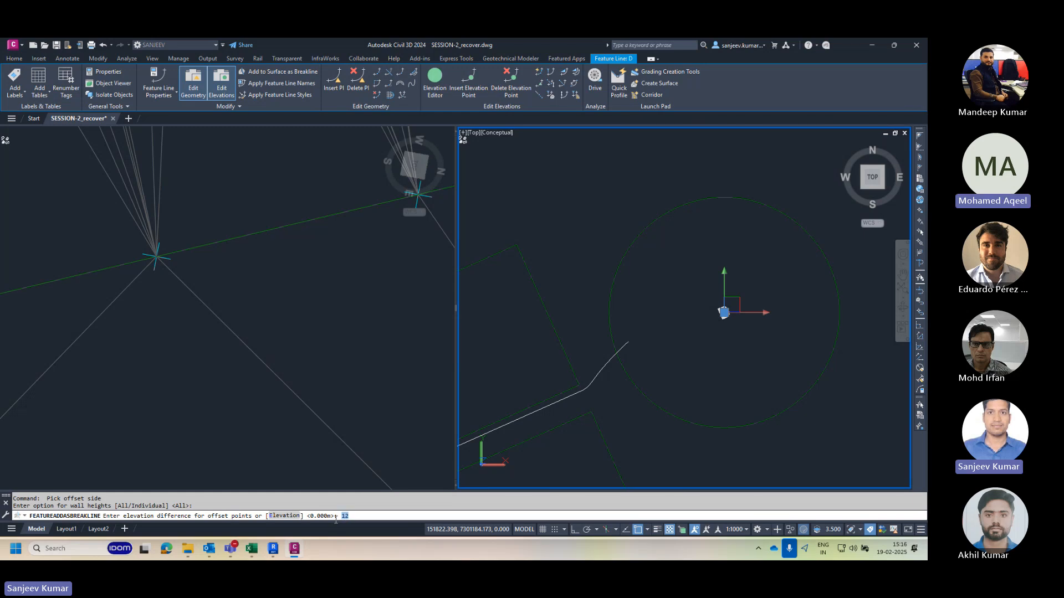
click(281, 517)
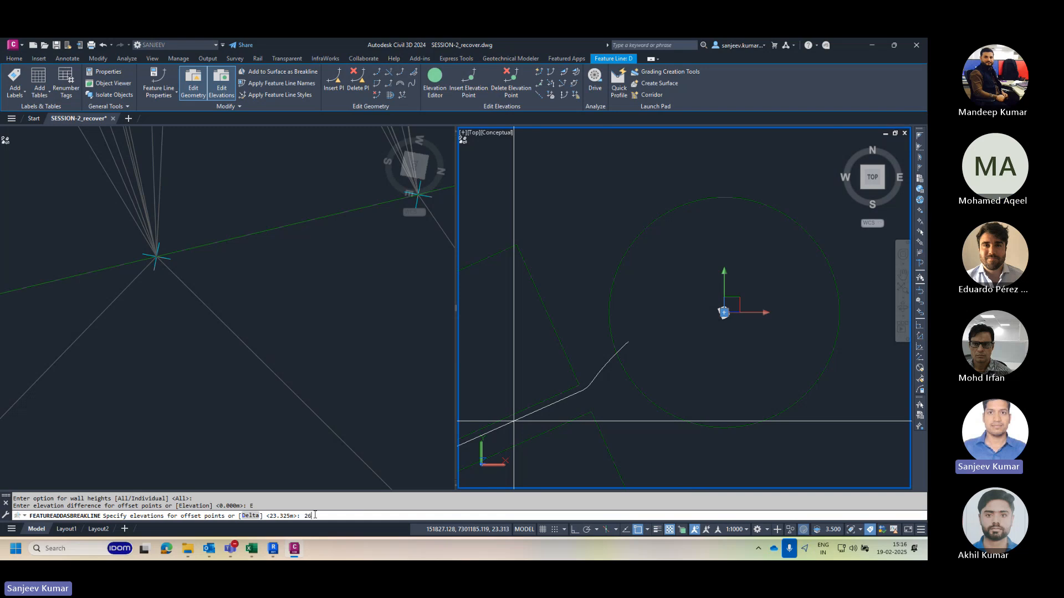
key(Return)
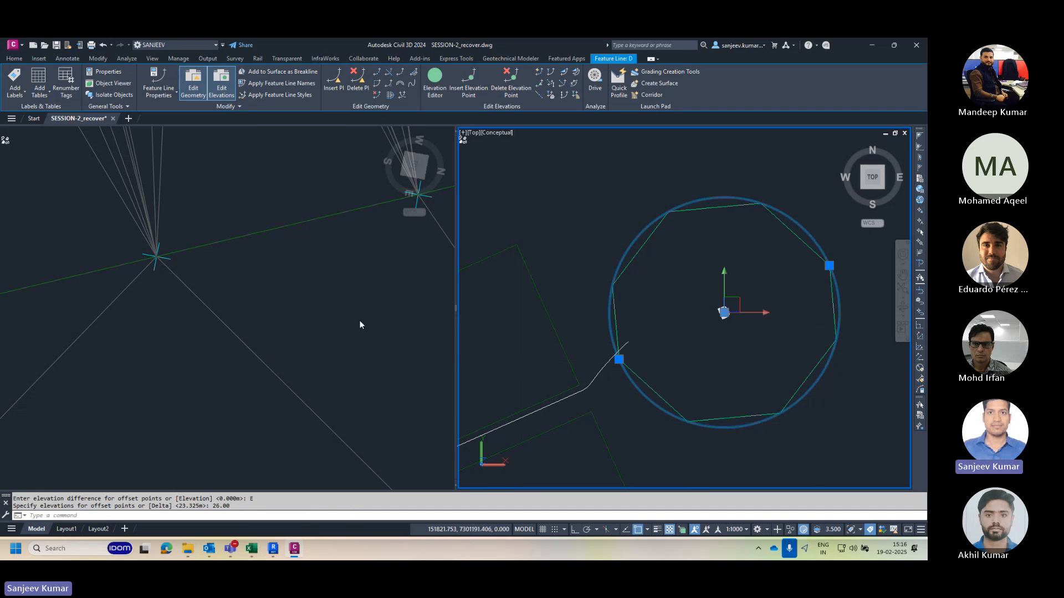
Step: Examine surfaces A, B, C and CIRCLE together in the 2D Wireframe viewport
click(310, 323)
scroll(250, 339, down, 14)
scroll(213, 389, down, 7)
middle_drag(174, 447, 234, 412)
scroll(214, 389, down, 3)
scroll(234, 407, up, 13)
scroll(288, 373, down, 4)
middle_drag(329, 377, 329, 271)
scroll(278, 295, up, 2)
scroll(278, 296, down, 6)
Step: Examine the circular feature line D from a low oblique angle in the Conceptual viewport and select it
click(695, 281)
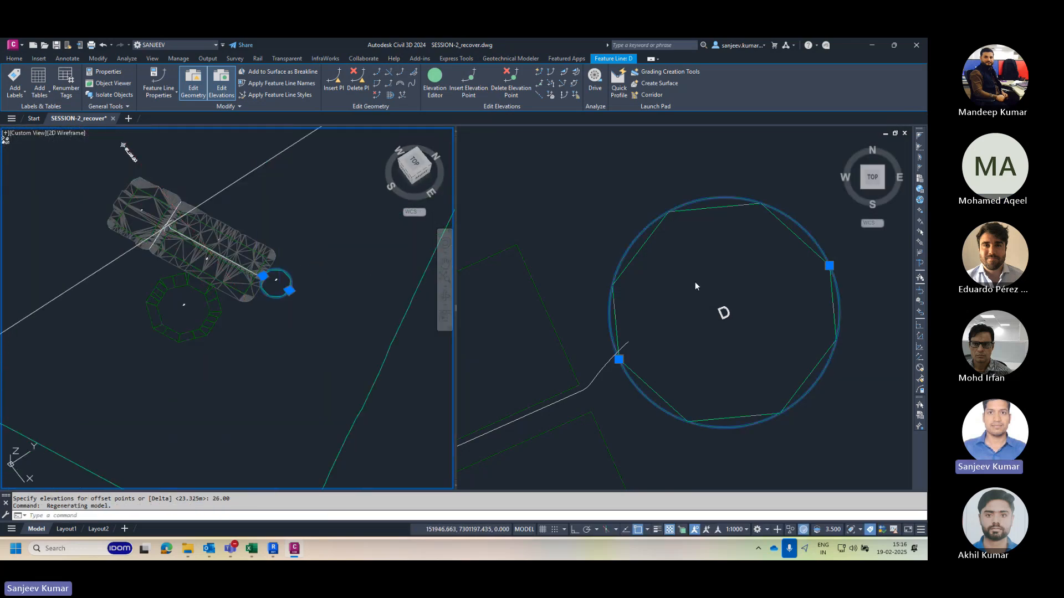
scroll(660, 310, down, 8)
shift+middle_drag(531, 372, 627, 297)
scroll(628, 297, up, 3)
scroll(577, 387, up, 4)
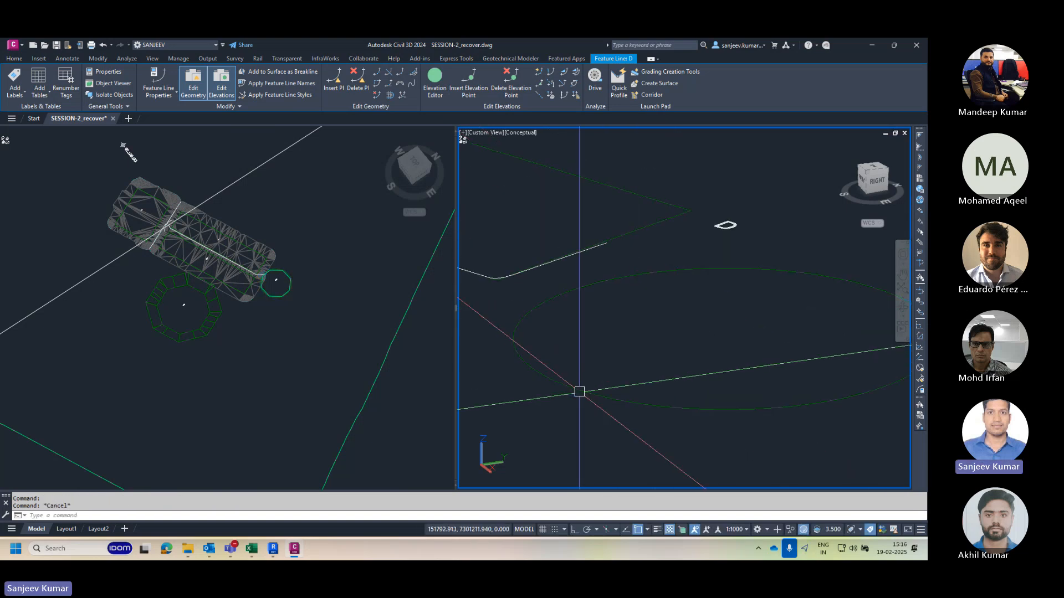
key(Escape)
click(591, 386)
scroll(591, 386, down, 5)
scroll(630, 385, up, 2)
scroll(635, 383, down, 4)
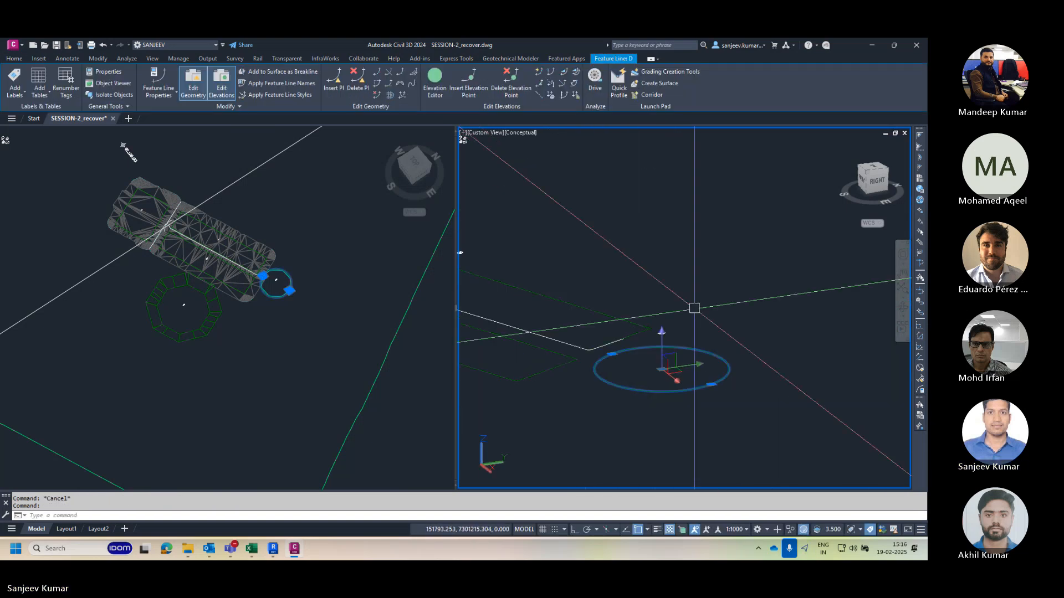
Step: Switch the oblique viewport's visual style to 2D Wireframe and back to Conceptual to refresh the surface display
click(521, 133)
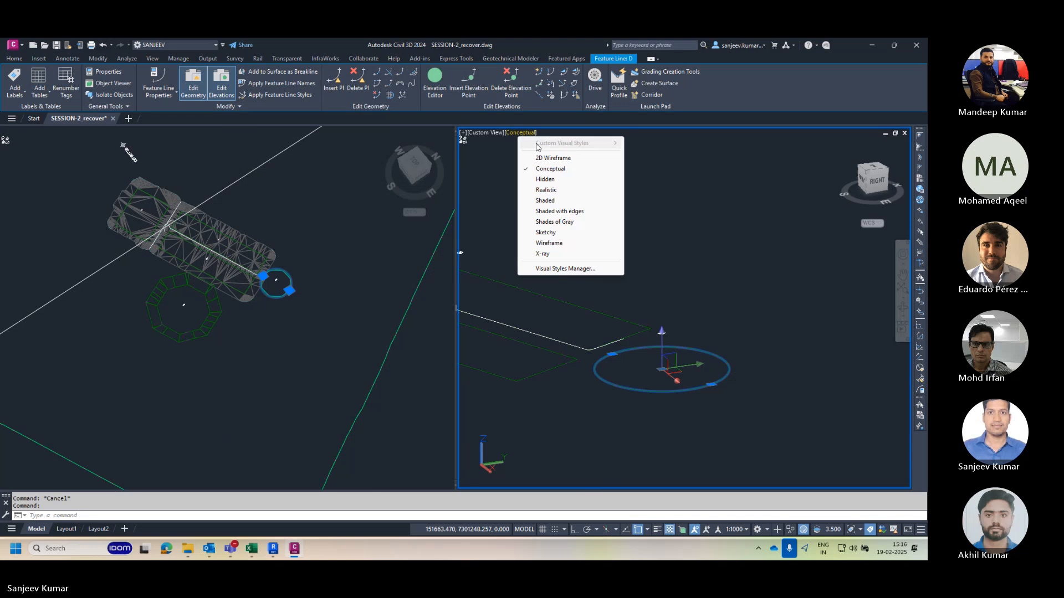
click(553, 158)
key(Escape)
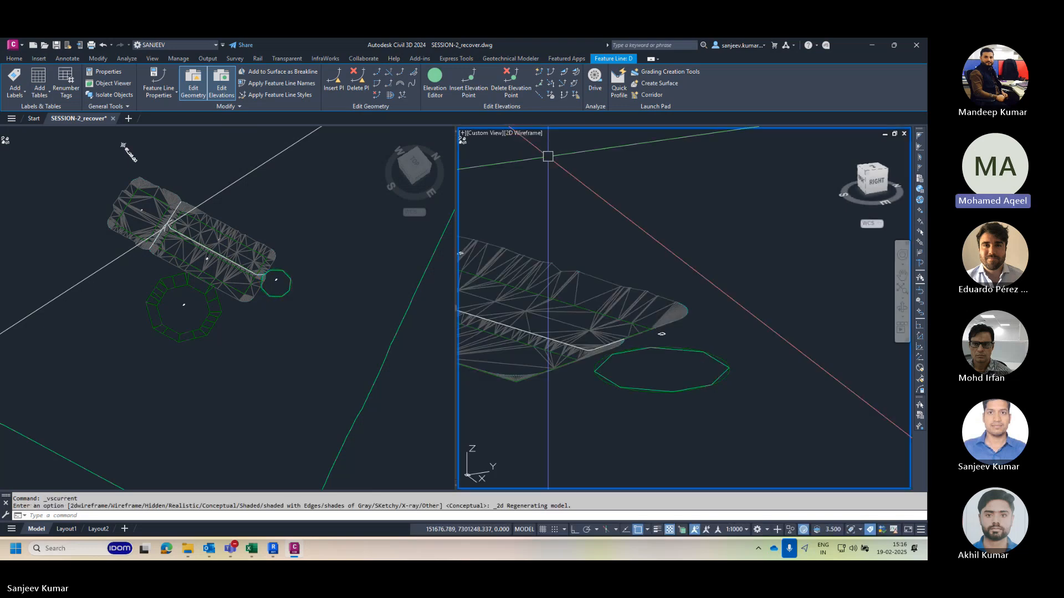
click(533, 134)
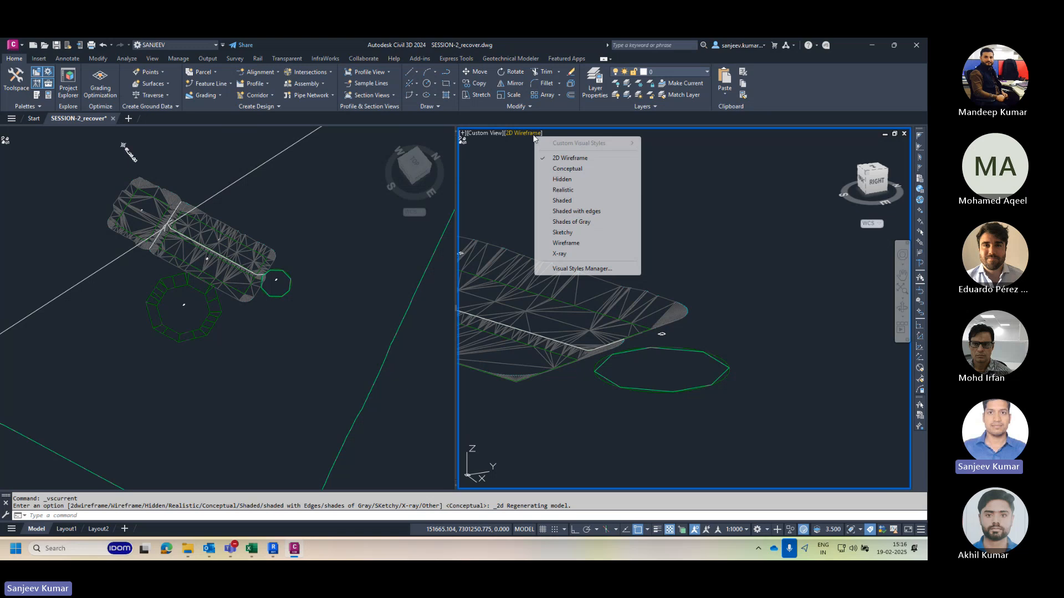
click(578, 170)
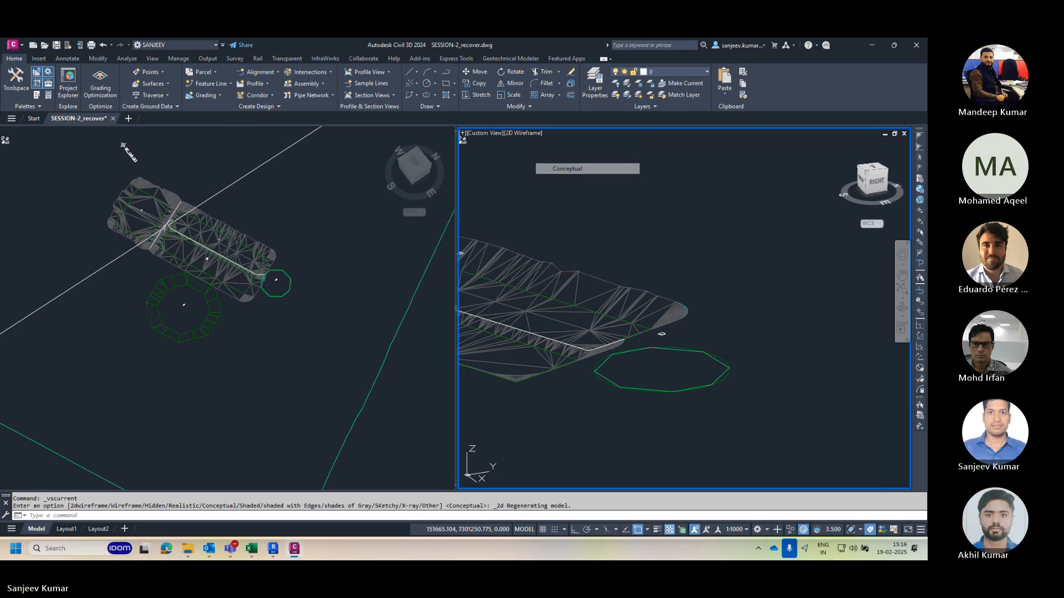
Step: Inspect the CIRCLE surface around label D close up from a steeper angle
shift+middle_drag(671, 439, 661, 433)
scroll(661, 434, up, 4)
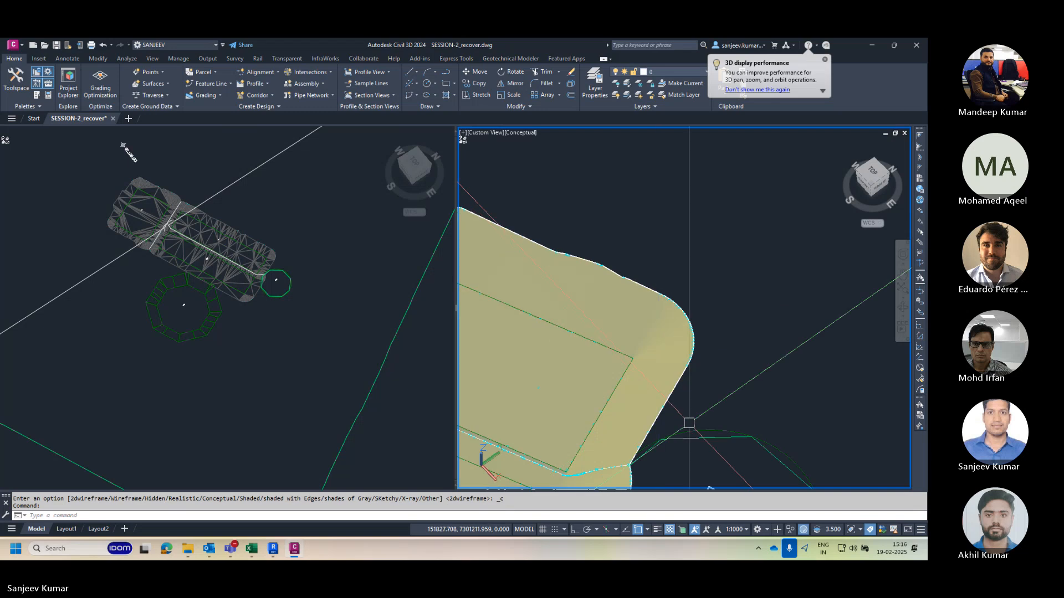
scroll(631, 332, up, 3)
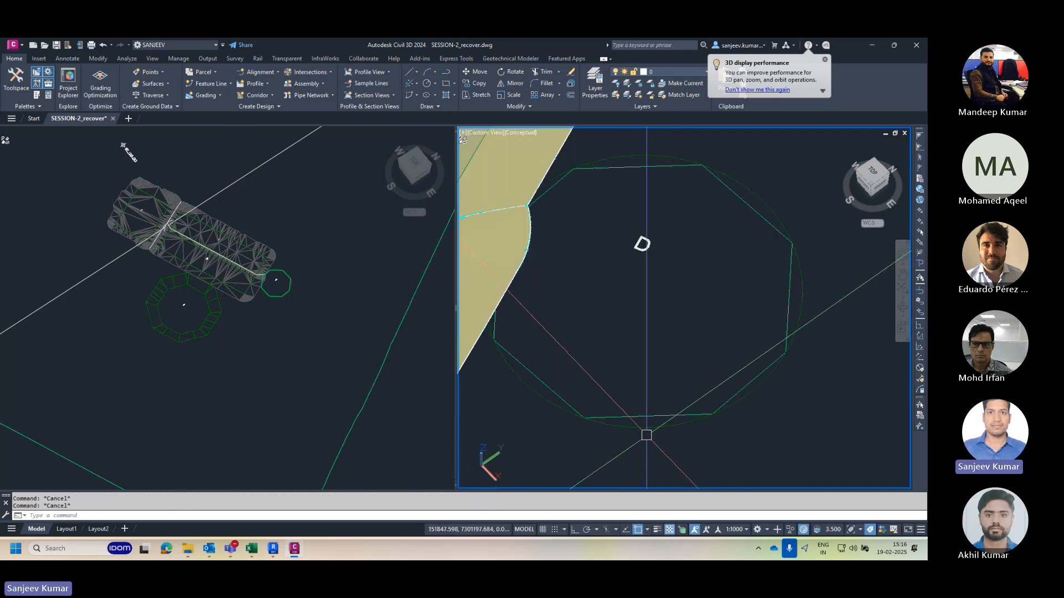
click(643, 427)
key(Escape)
key(Escape)
Step: Draw a rectangle in the empty area beyond circle D in the wireframe viewport
scroll(242, 335, up, 4)
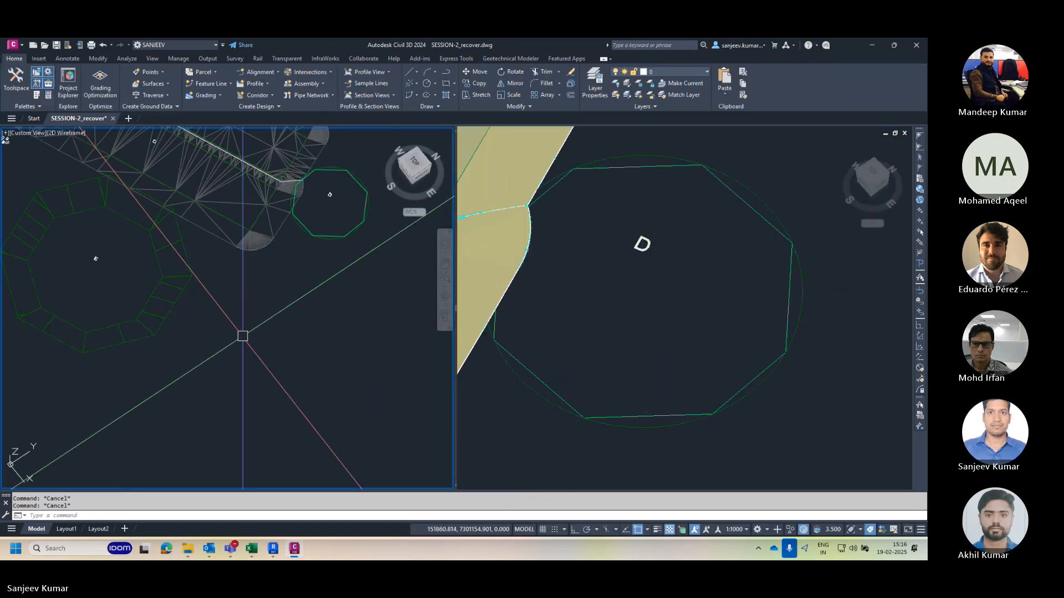
text(REC)
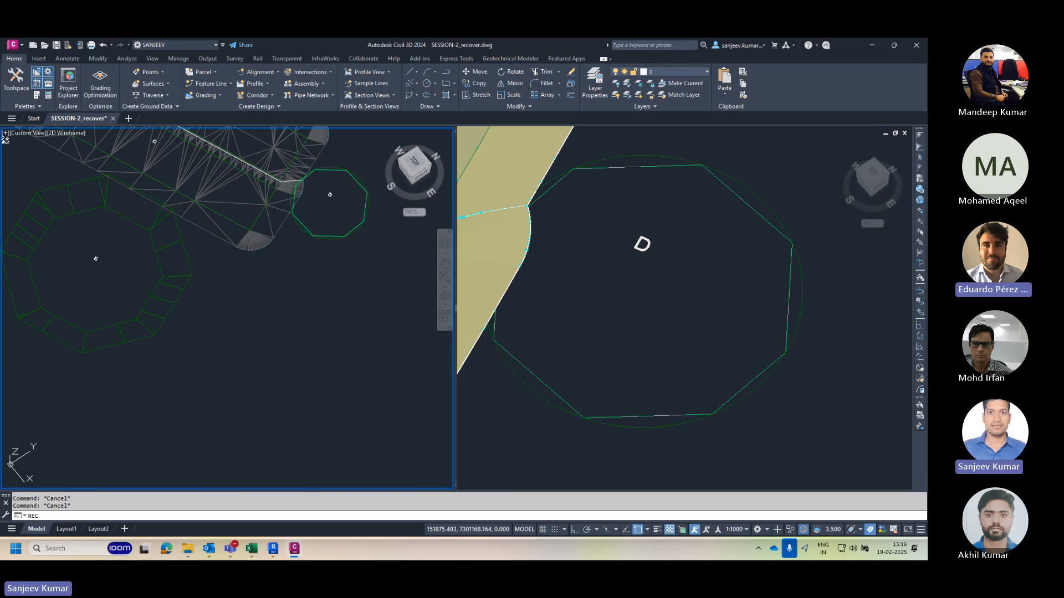
key(Return)
click(274, 314)
click(359, 350)
key(Escape)
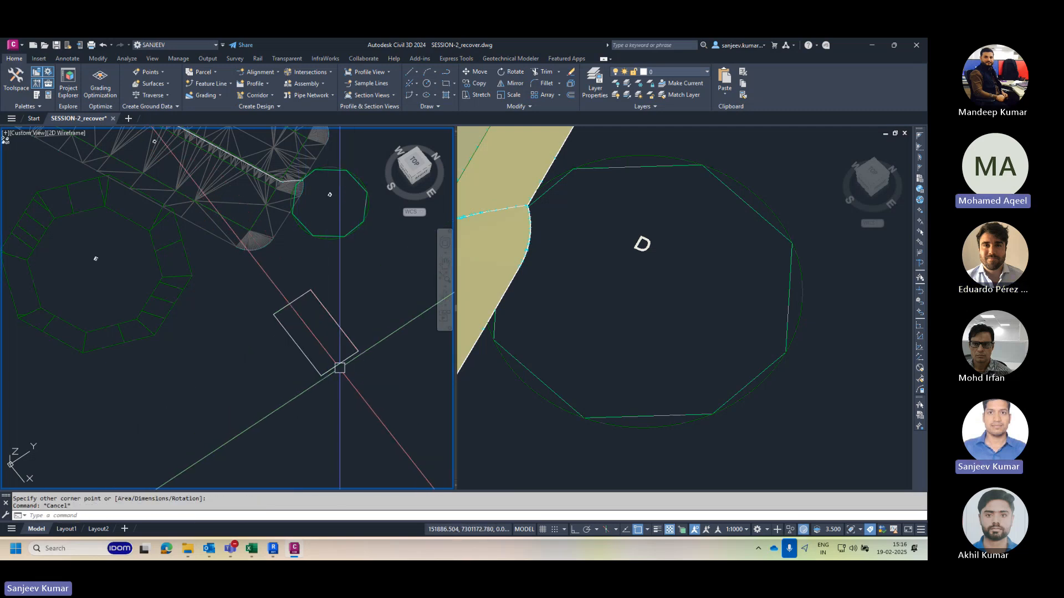
Step: Convert the rectangle to a feature line named SAMPLE with the site set to <None>
click(339, 364)
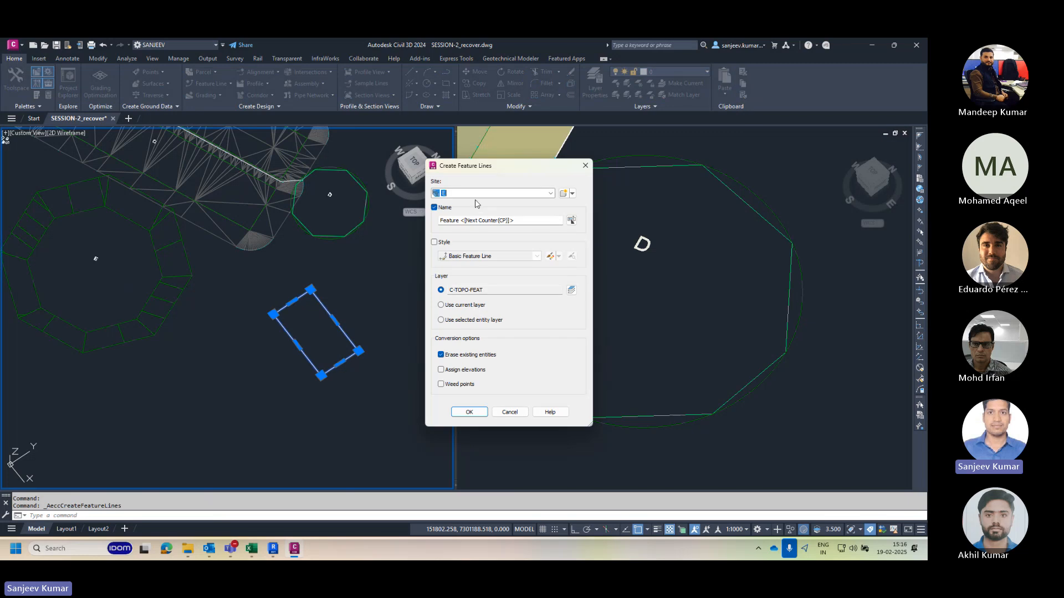
click(551, 193)
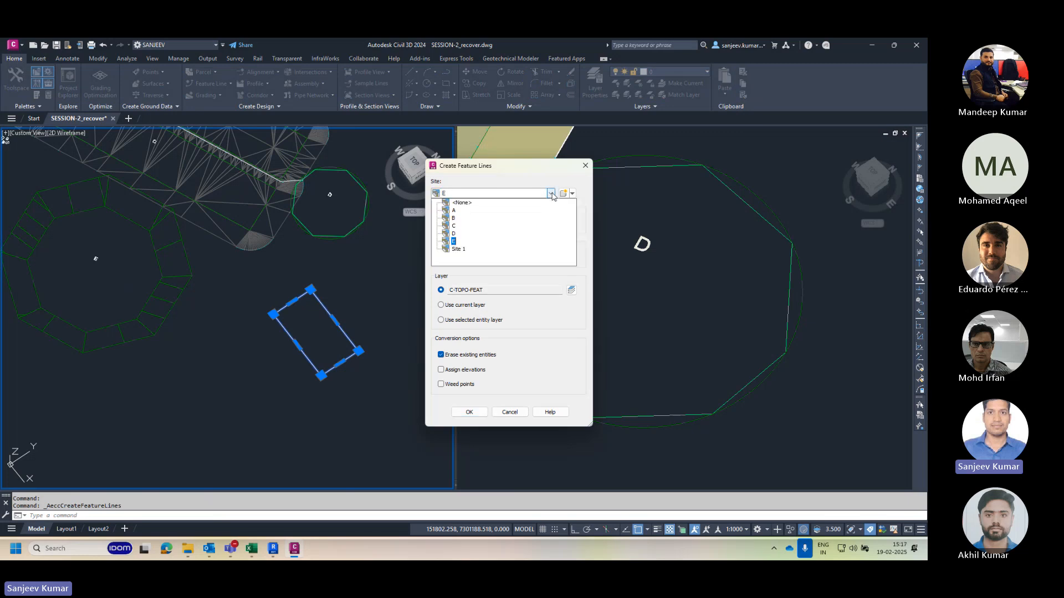
click(464, 205)
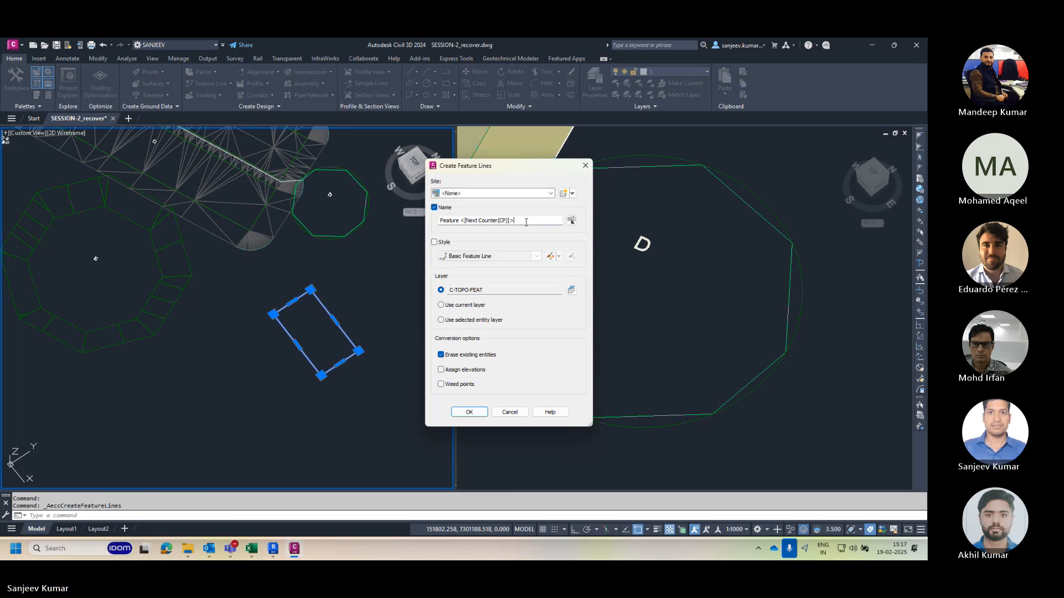
text(SAMPLE)
click(469, 412)
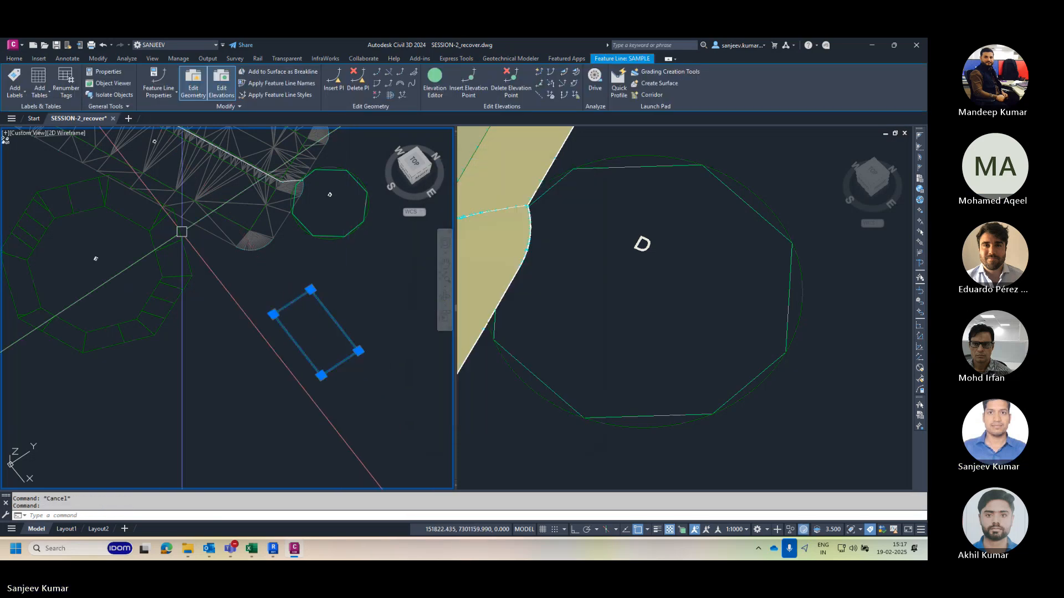
Step: Add the SAMPLE feature line as a breakline to a new TIN surface named SA
click(292, 72)
click(668, 245)
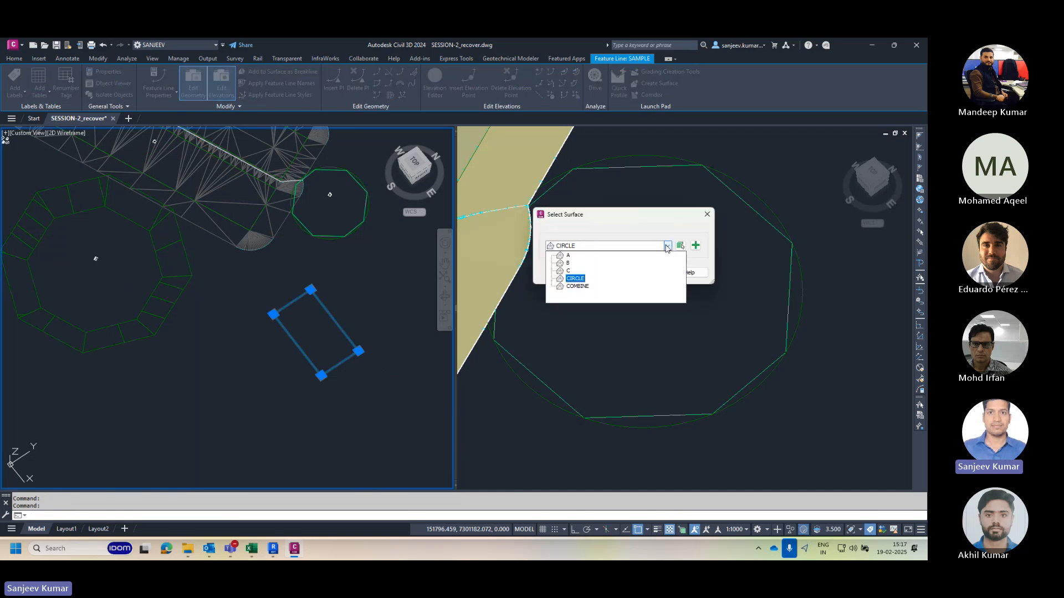
click(570, 277)
click(695, 244)
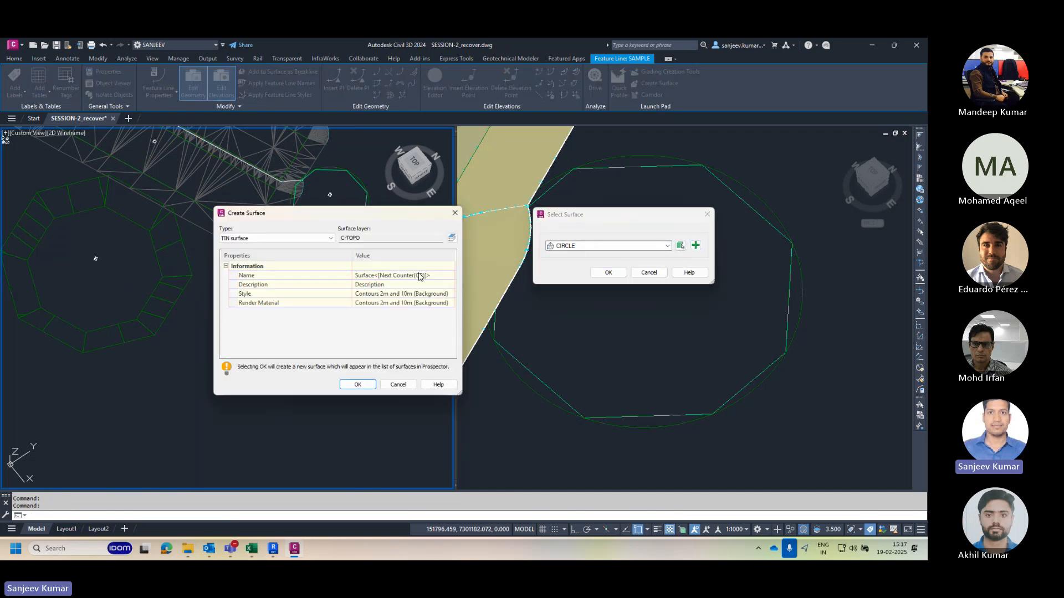
text(SA)
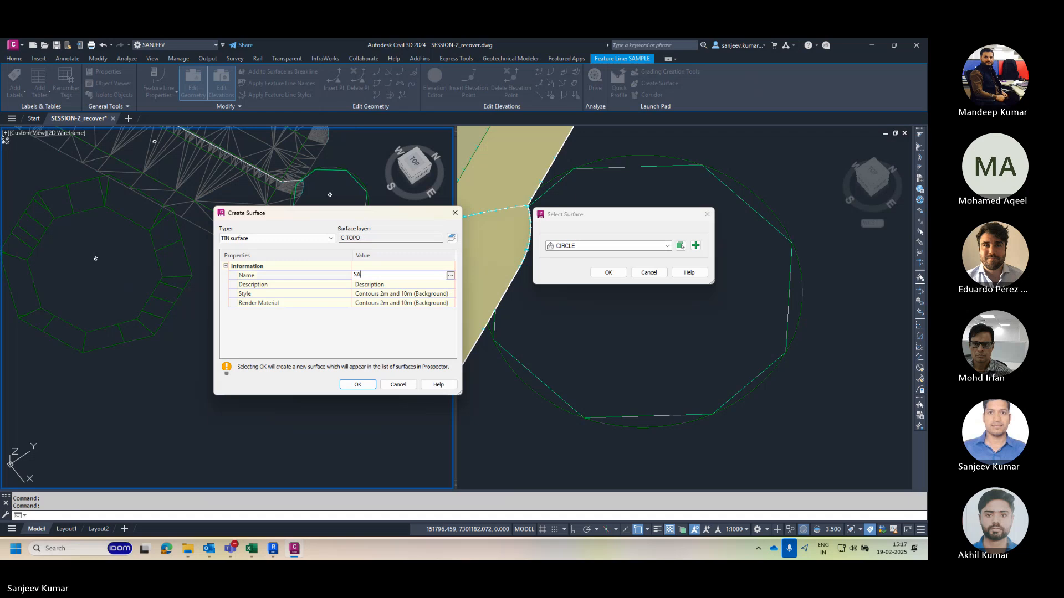
click(366, 383)
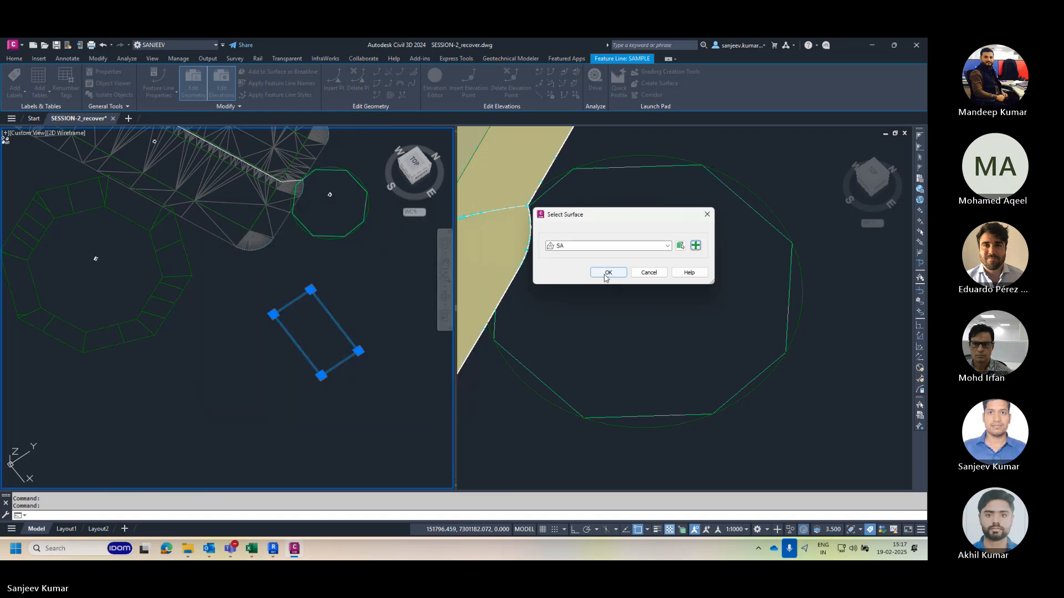
click(608, 272)
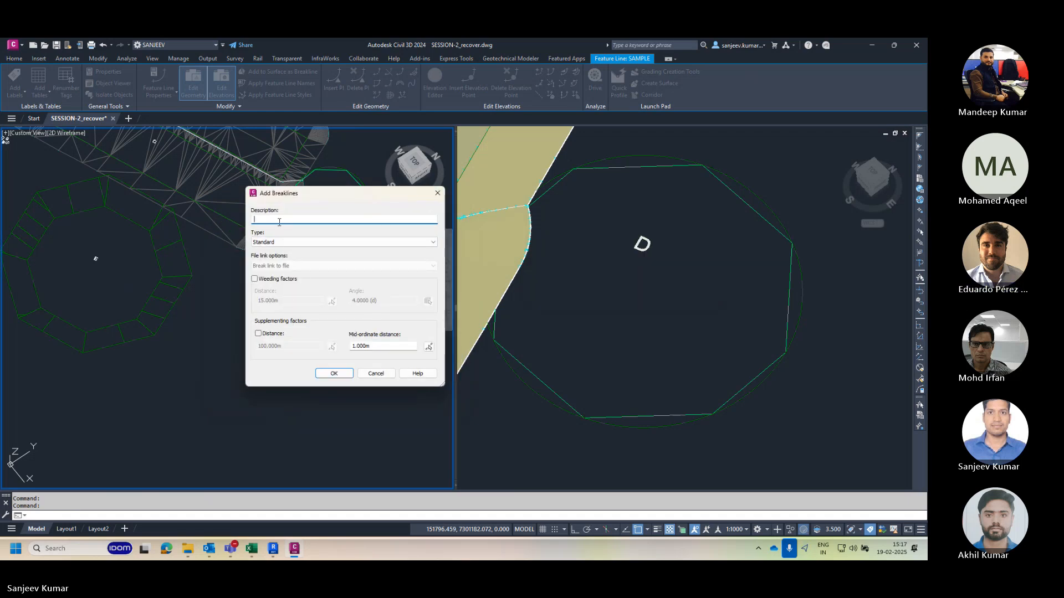
Step: Define the rectangle's breakline with the description SA and the type Wall
text(SA)
click(280, 243)
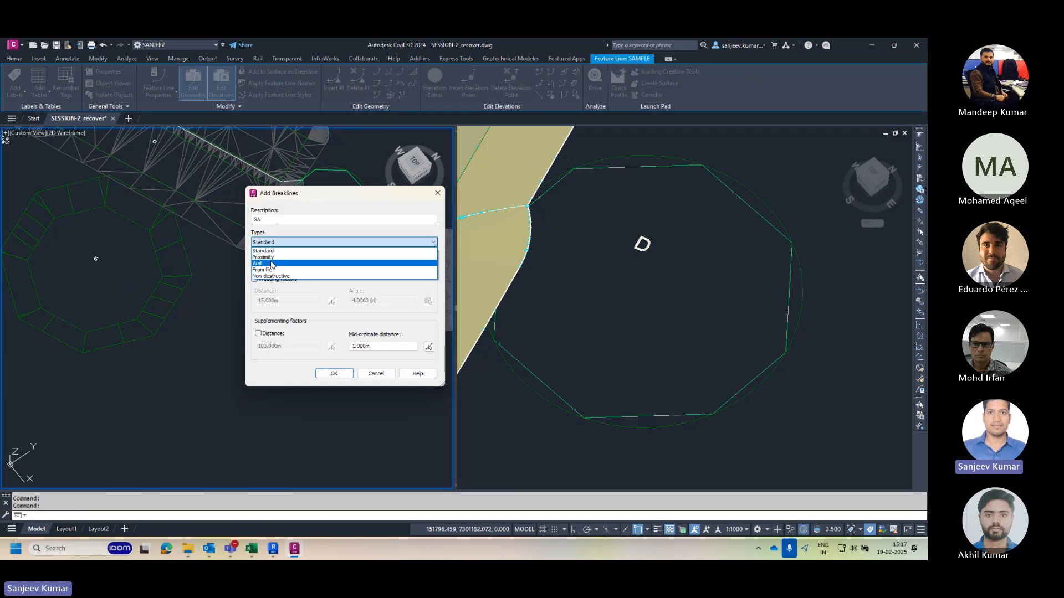
click(271, 266)
click(334, 374)
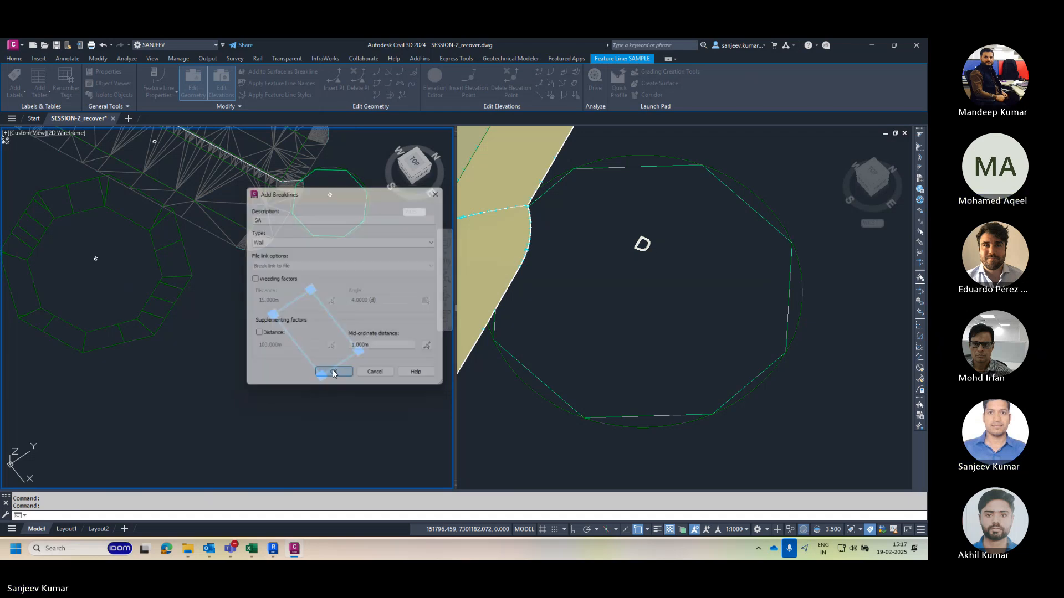
Step: Offset the wall to the inside of the rectangle and set all offset points to elevation 25
click(319, 355)
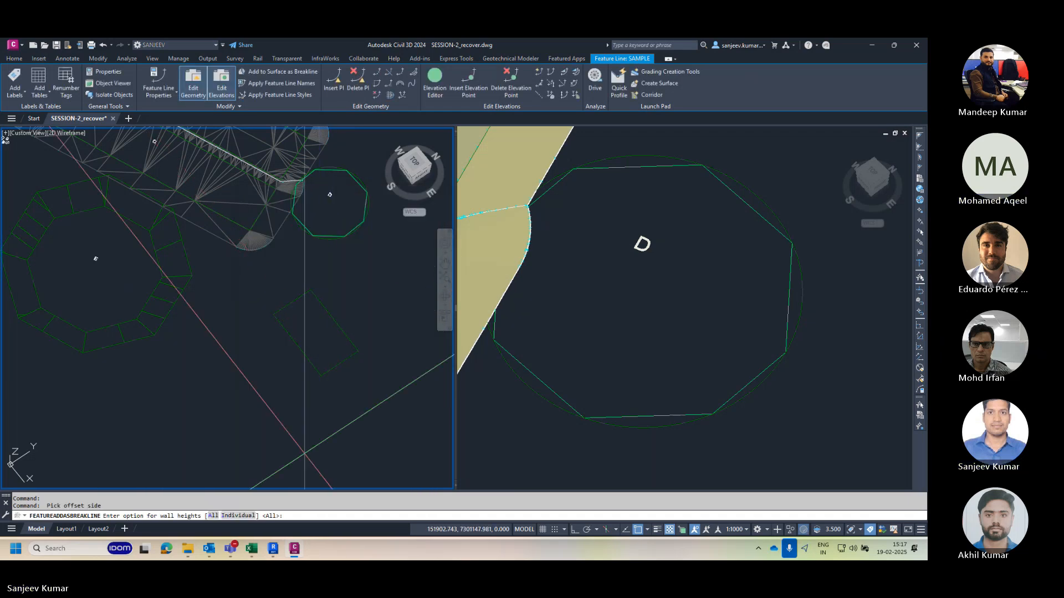
click(224, 515)
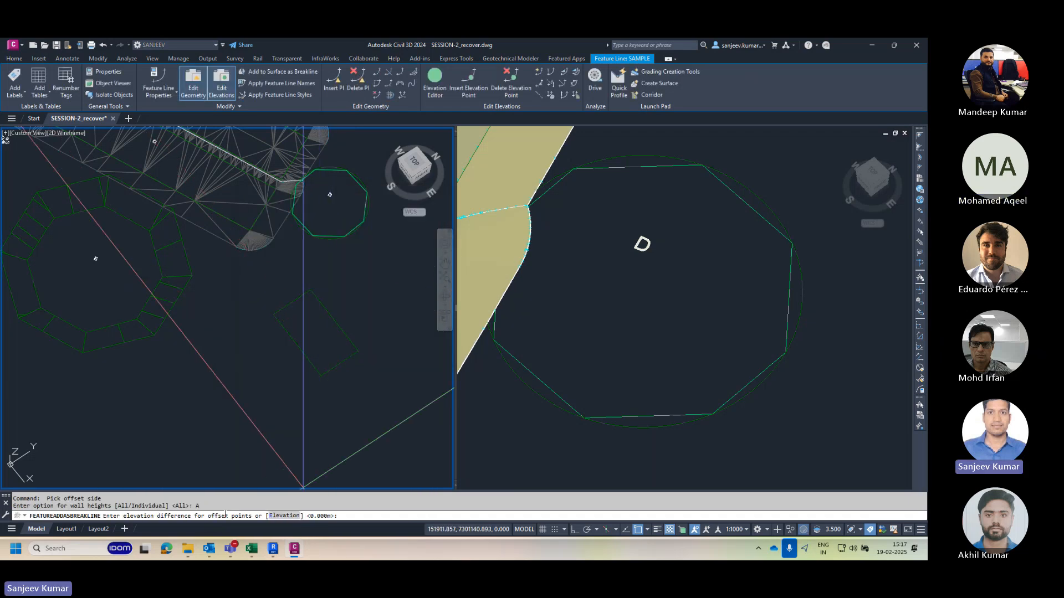
click(284, 515)
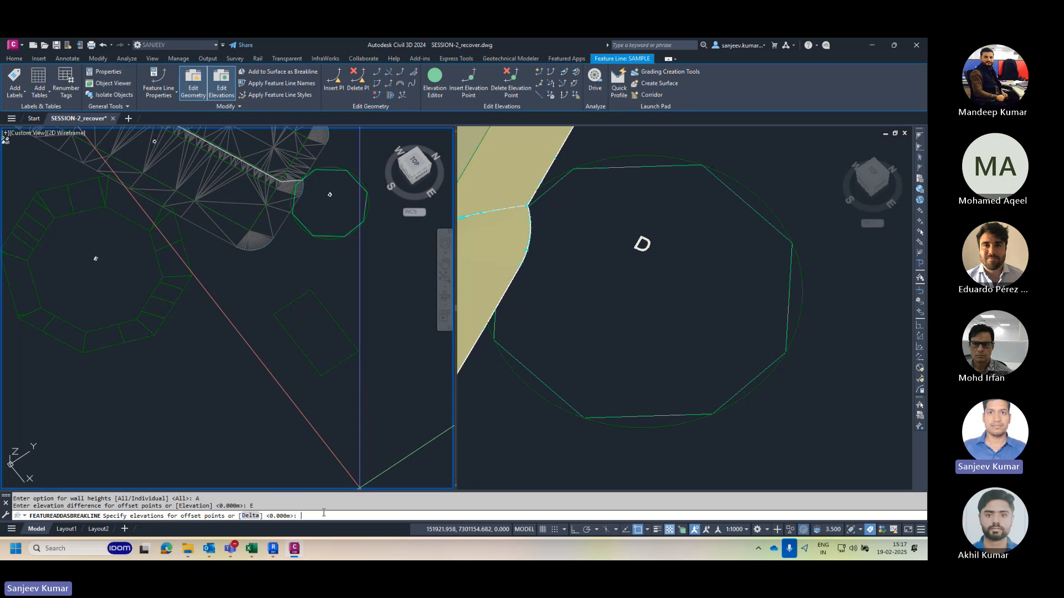
key(BackSpace)
key(BackSpace)
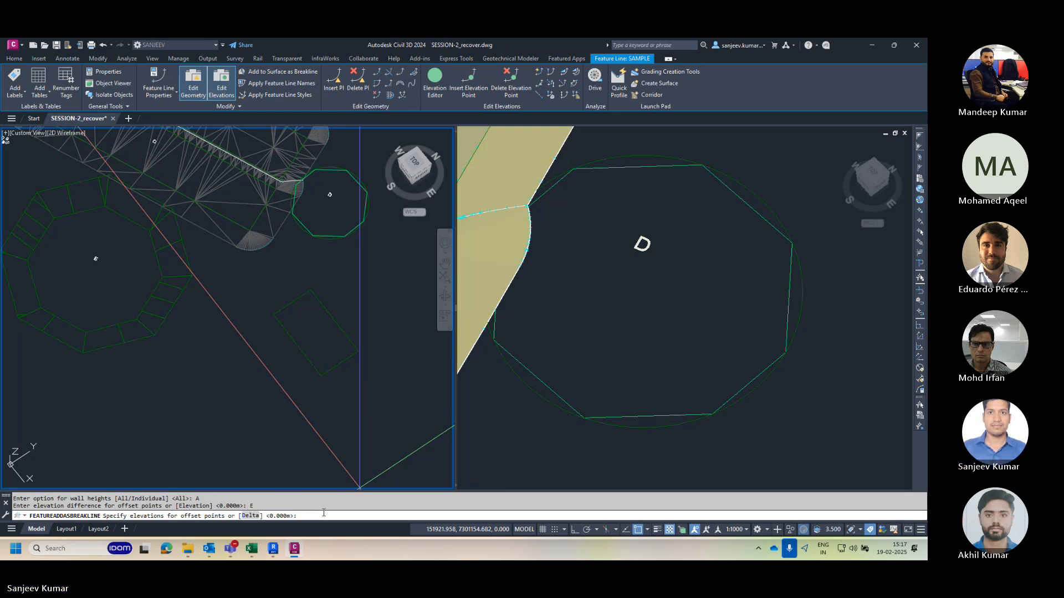
text(25)
key(Return)
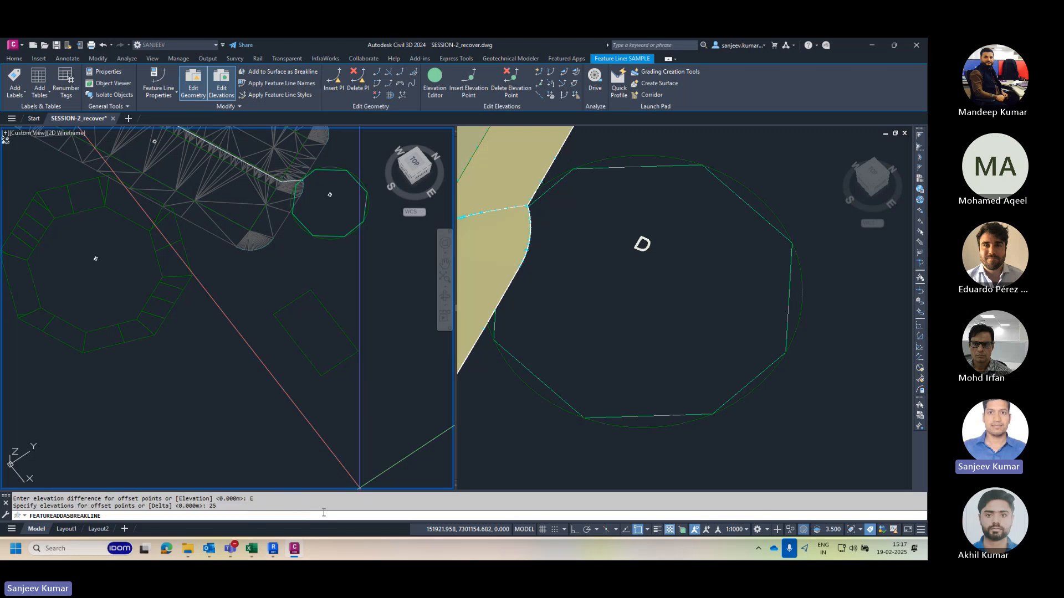
Step: Examine the SAMPLE rectangle and its wall offset from a tilted 3D view, close to one corner
scroll(285, 326, down, 4)
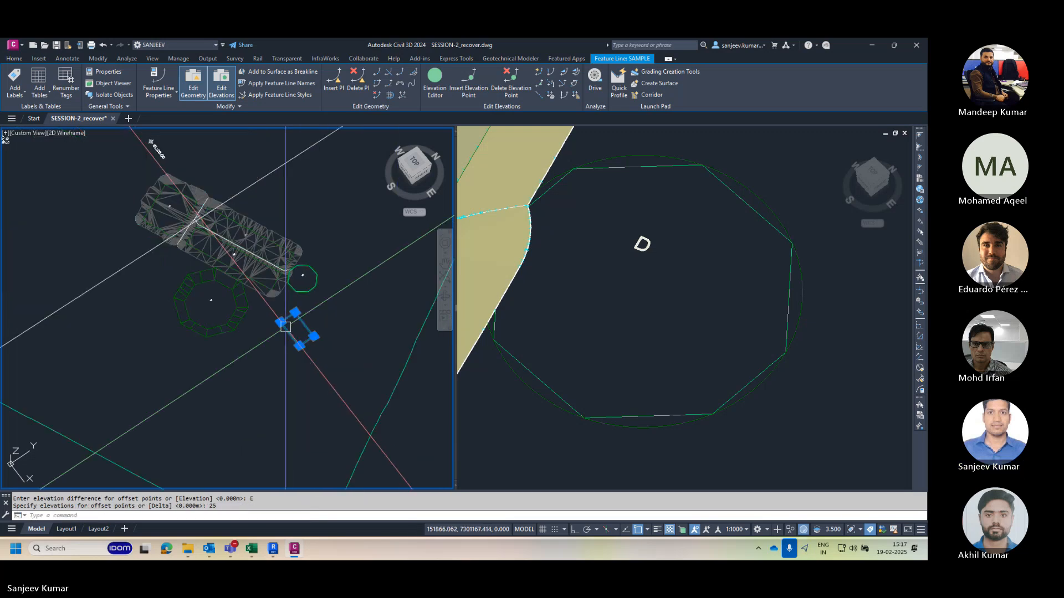
scroll(322, 320, up, 4)
scroll(235, 350, down, 4)
mouse_move(235, 350)
shift+middle_down()
mouse_move(304, 304)
mouse_move(224, 353)
shift+middle_up()
scroll(224, 353, up, 8)
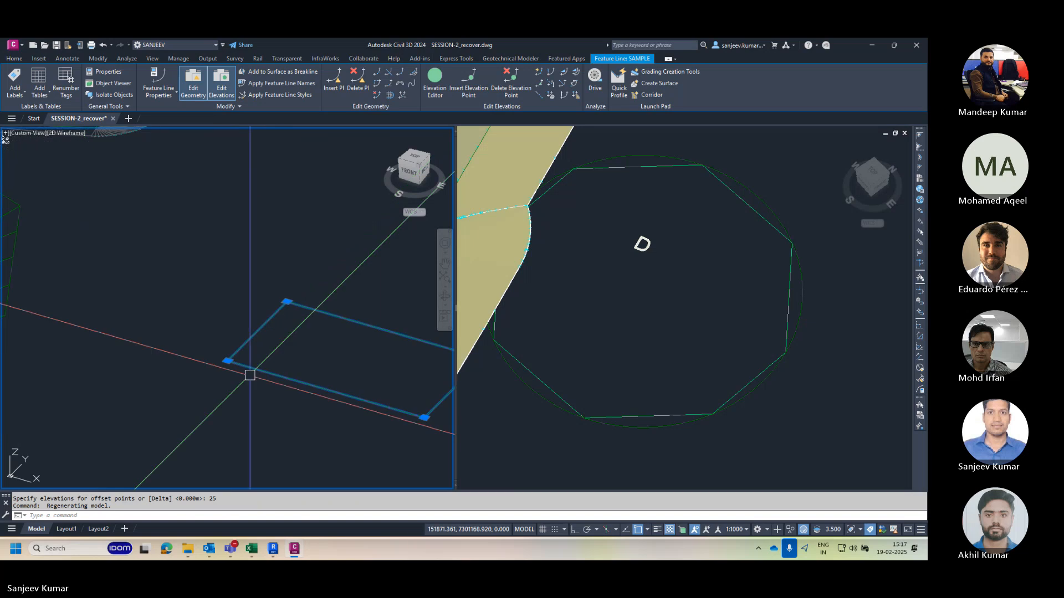
middle_drag(118, 352, 240, 285)
scroll(273, 247, up, 6)
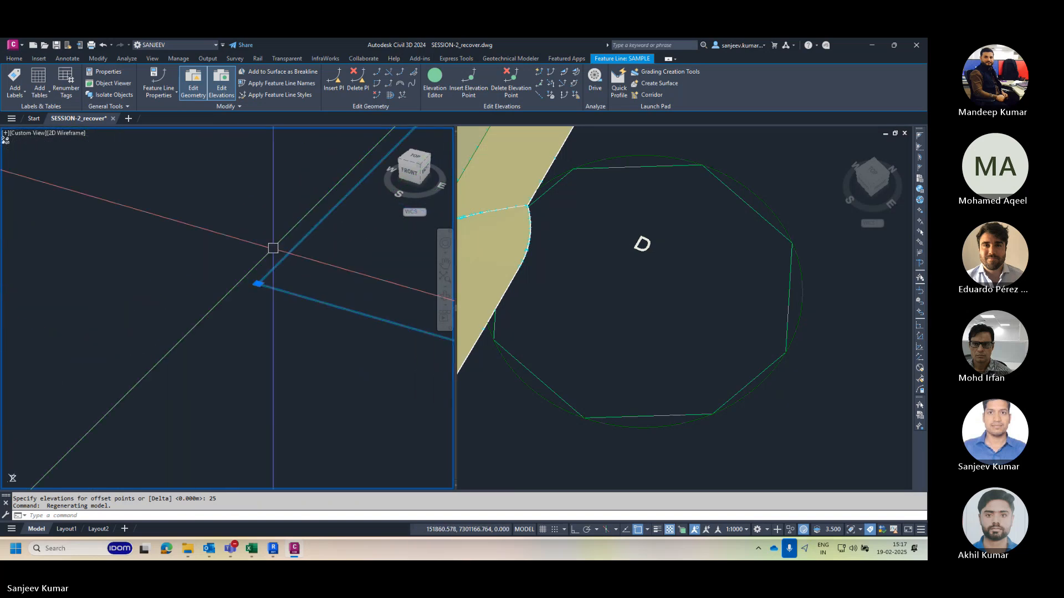
key(Escape)
scroll(256, 219, down, 4)
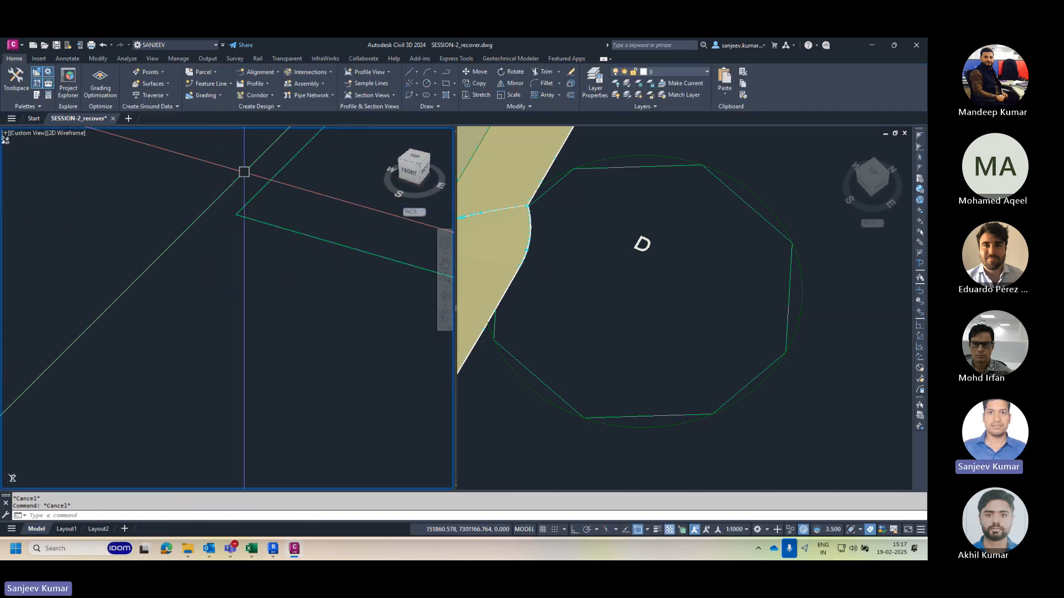
scroll(245, 171, up, 4)
key(Escape)
Step: Select the SA surface on the rectangle in the top view and examine its wall in the SW isometric view
click(403, 162)
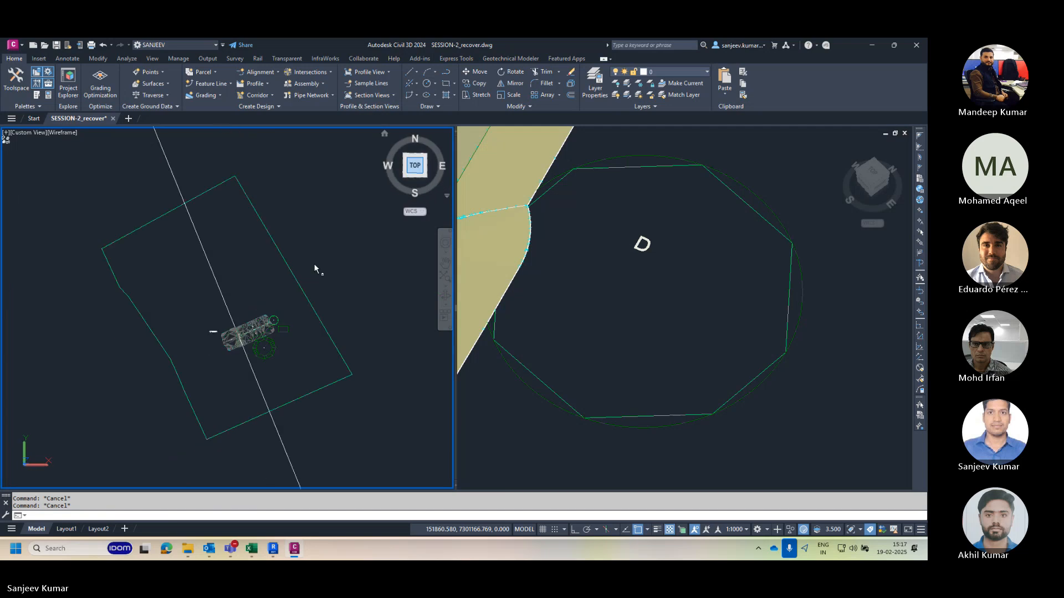
click(265, 383)
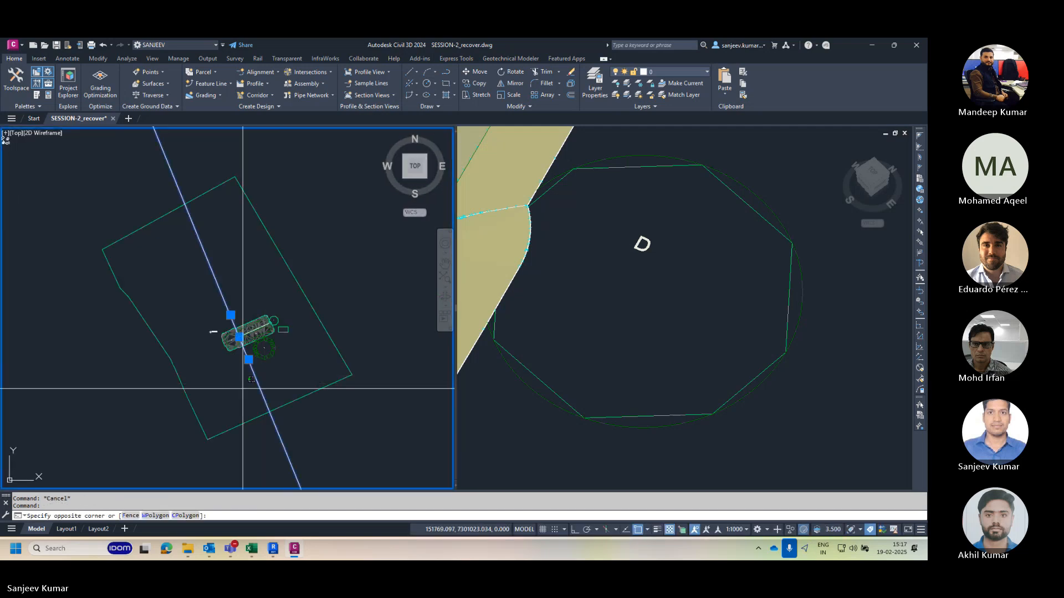
key(e)
key(Return)
scroll(285, 354, up, 6)
click(242, 319)
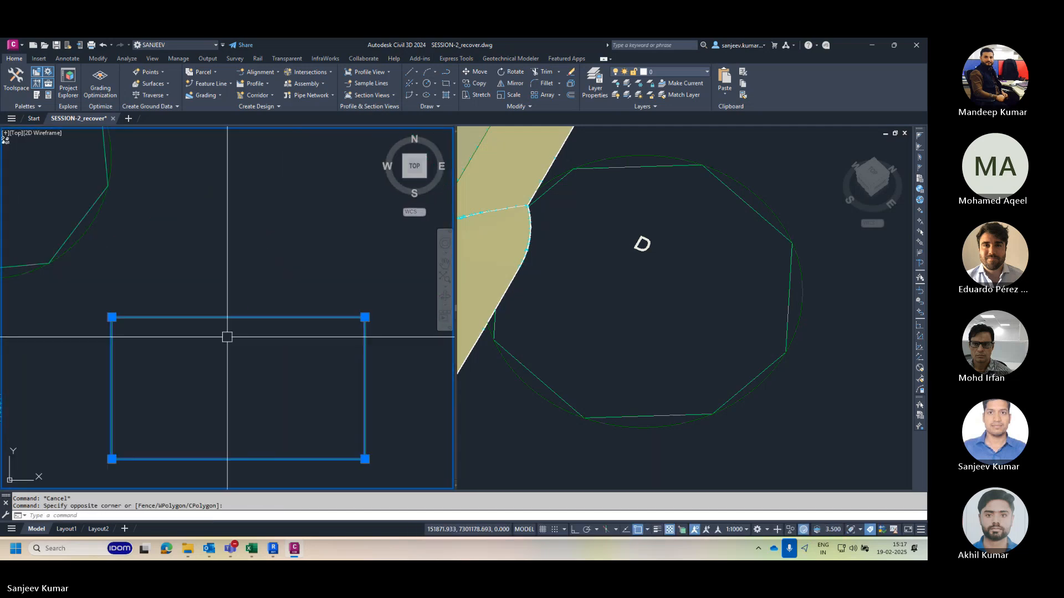
key(Escape)
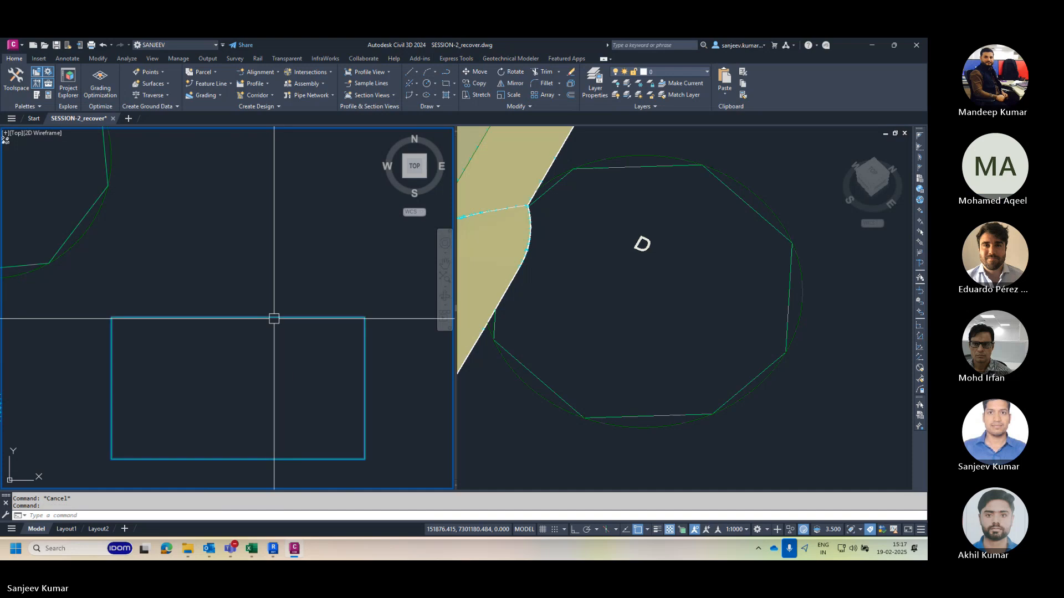
click(274, 318)
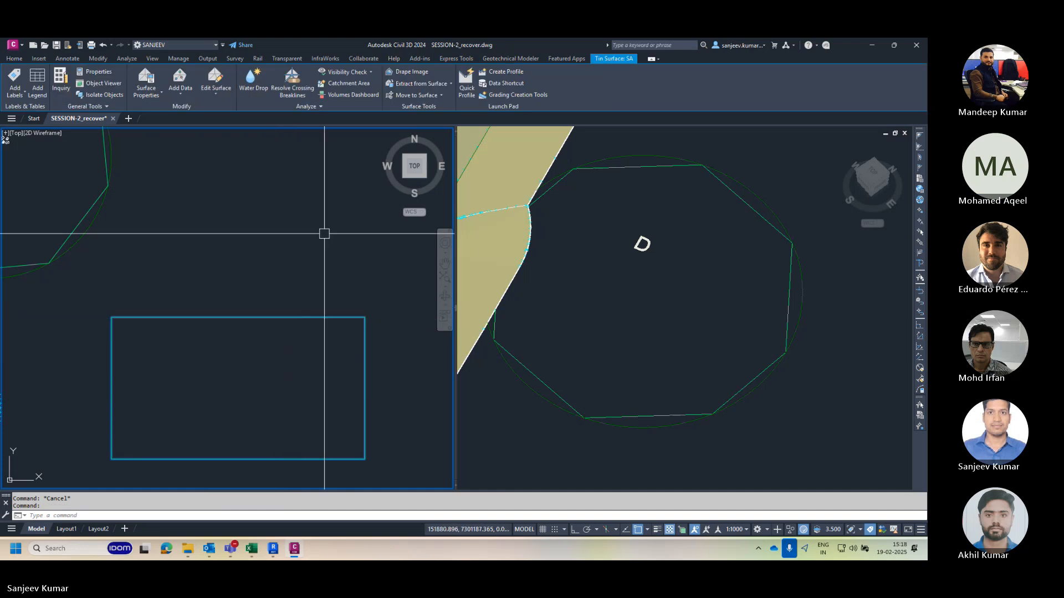
click(403, 177)
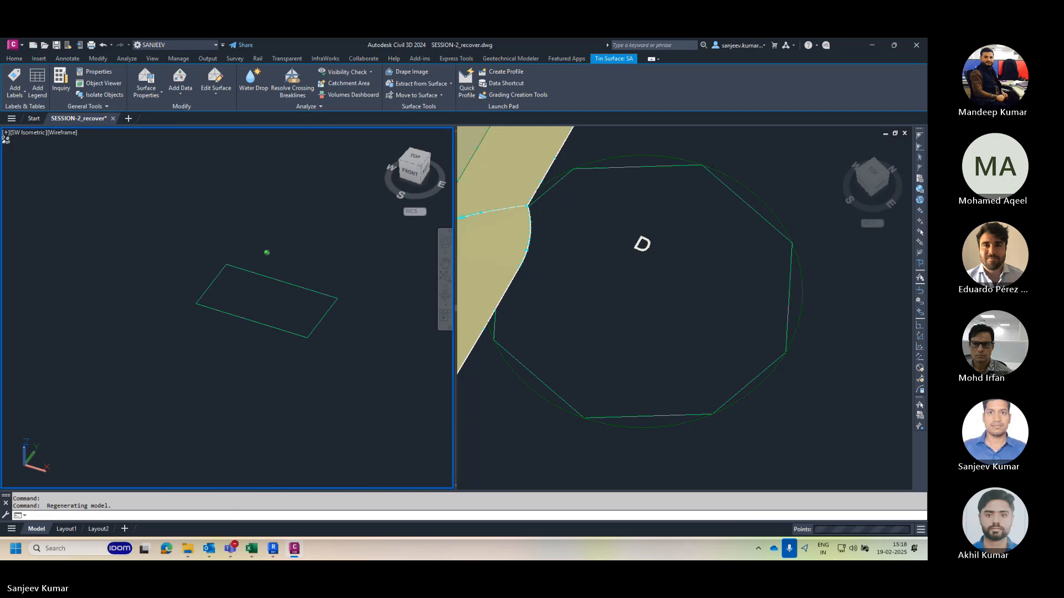
shift+middle_drag(266, 302, 321, 396)
key(Escape)
key(Escape)
click(286, 333)
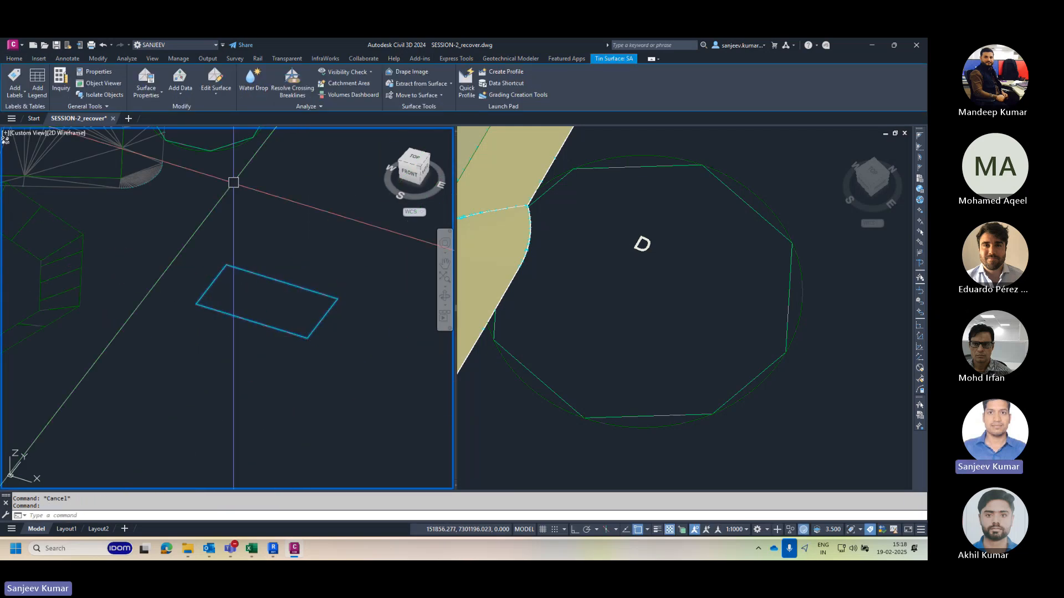
click(215, 92)
click(206, 95)
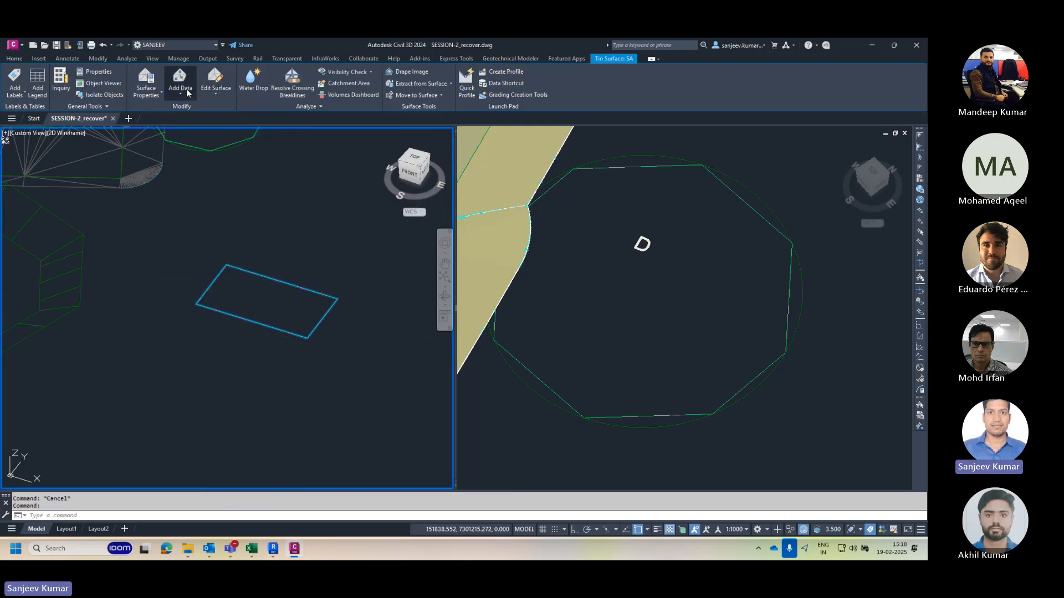
click(186, 92)
click(182, 131)
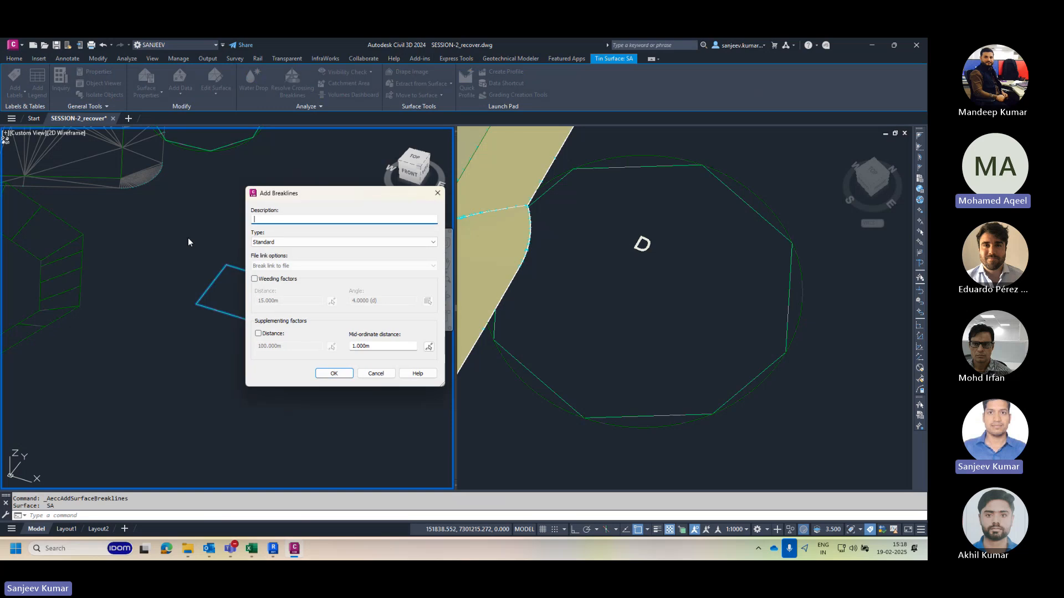
click(329, 243)
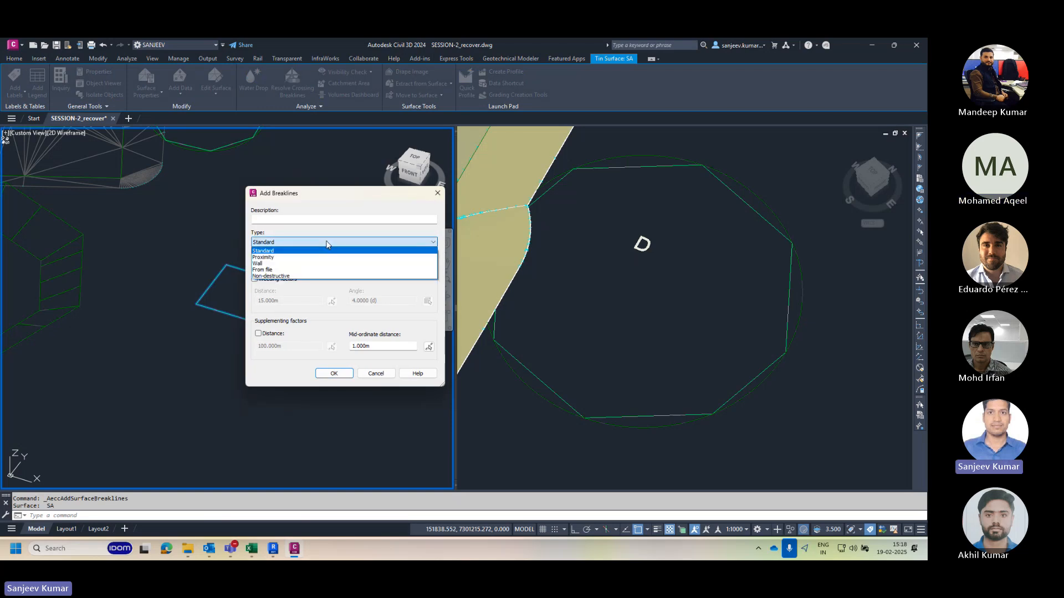
click(430, 196)
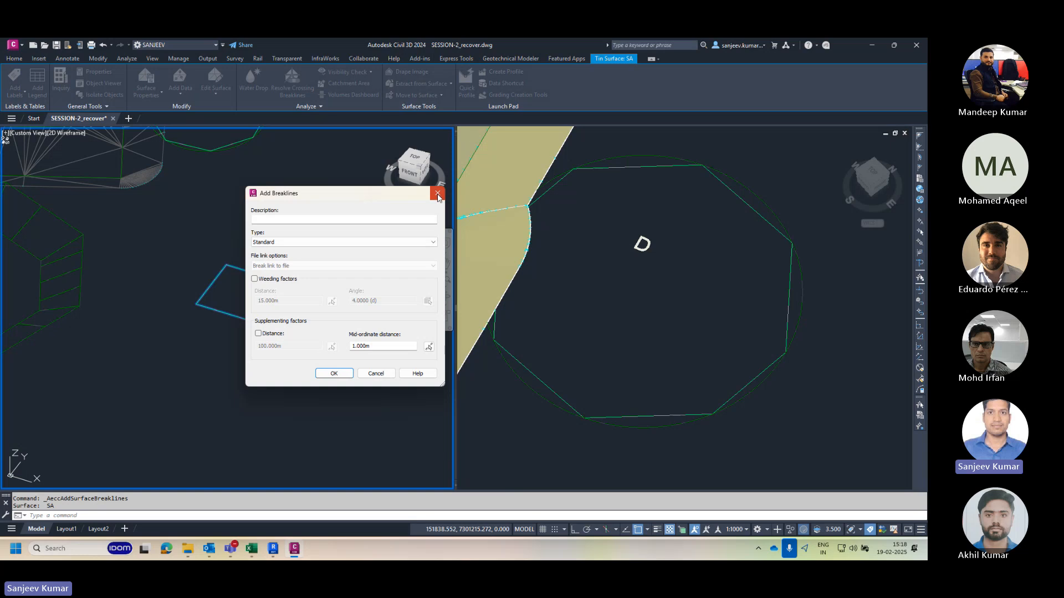
click(438, 195)
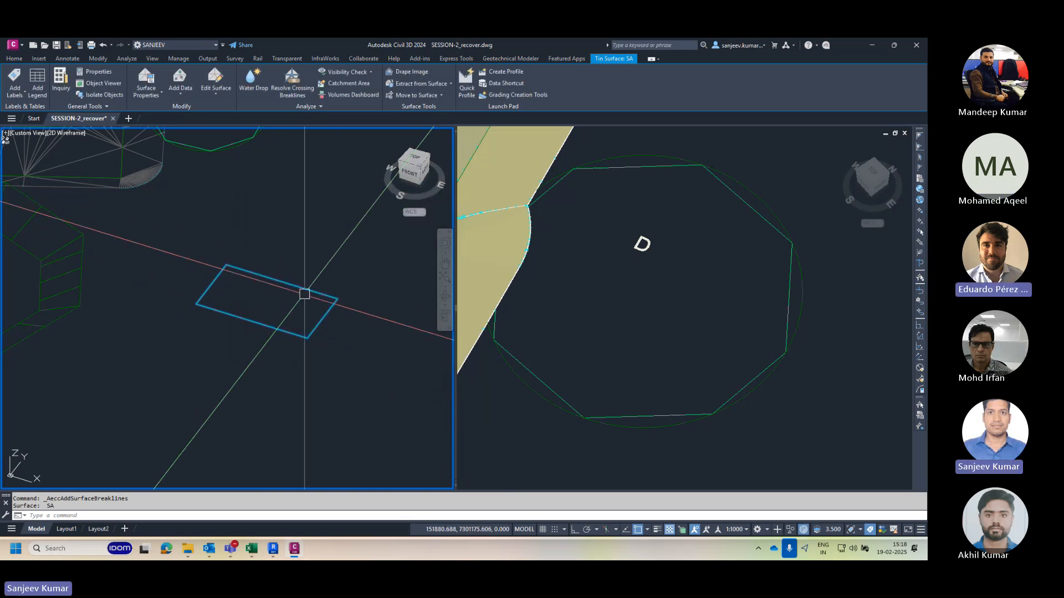
Step: Delete the sample rectangle's feature line together with the SA surface
scroll(252, 268, up, 2)
key(Escape)
click(261, 285)
click(218, 338)
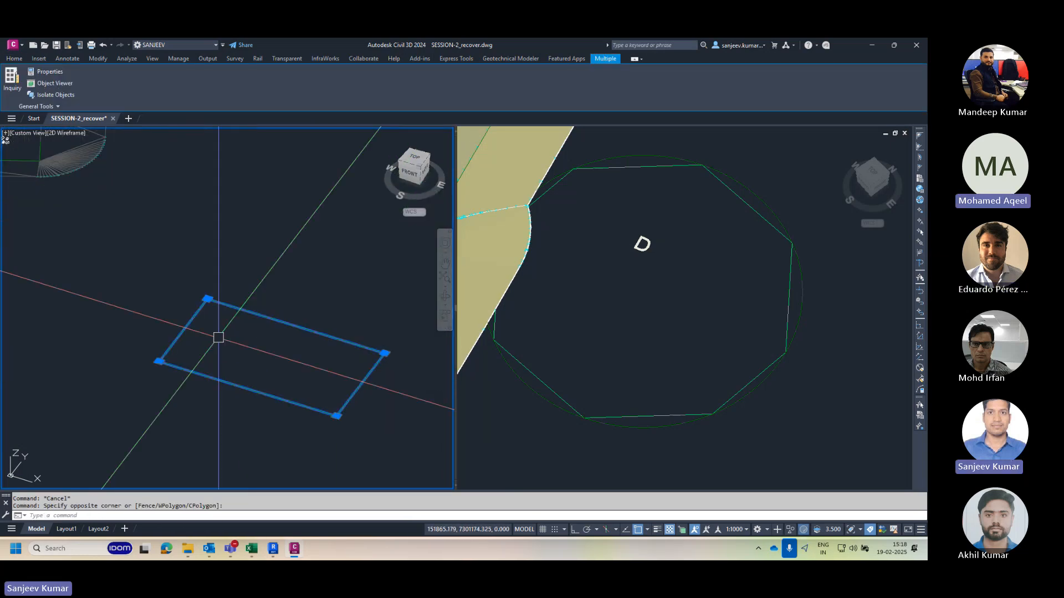
key(Delete)
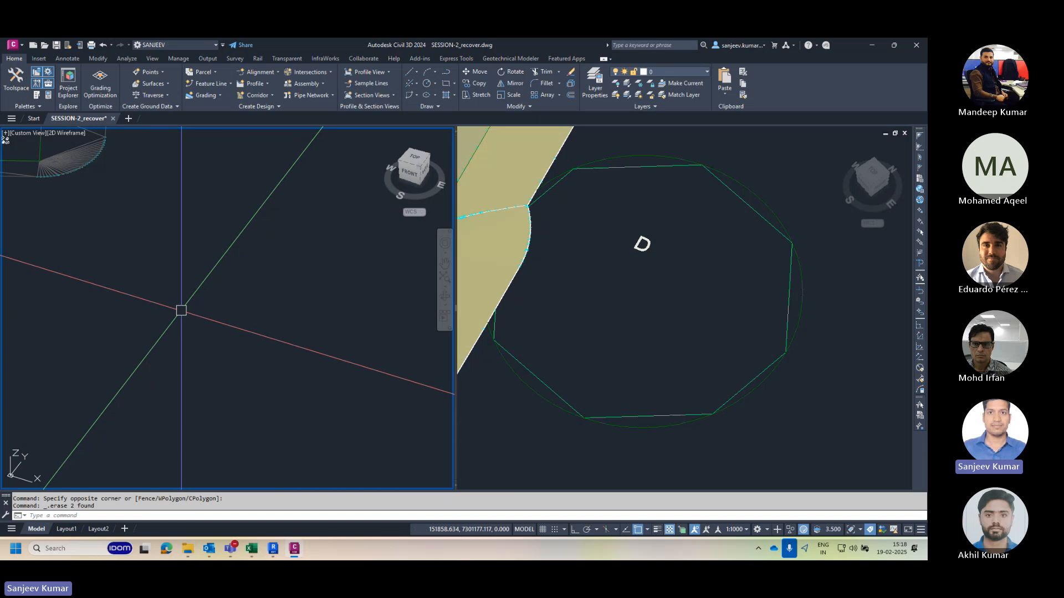
Step: Undo the deletion and the preceding operations back to the state before the sample rectangle was drawn
key(ctrl+z)
key(ctrl+z)
key(ctrl+z)
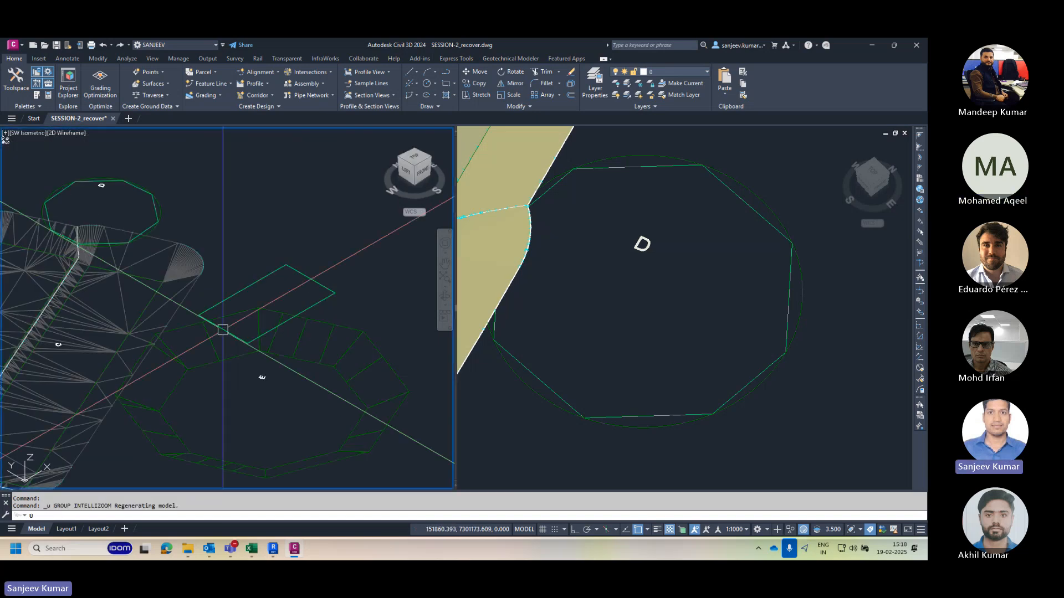
key(ctrl+z)
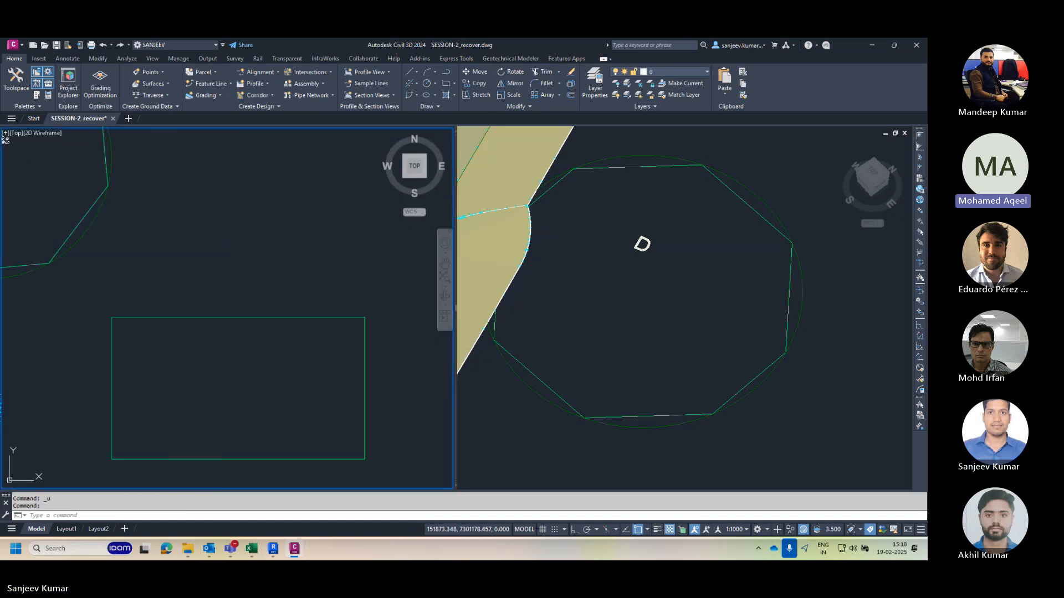
key(ctrl+z)
key(ctrl+z)
key(ctrl+z)
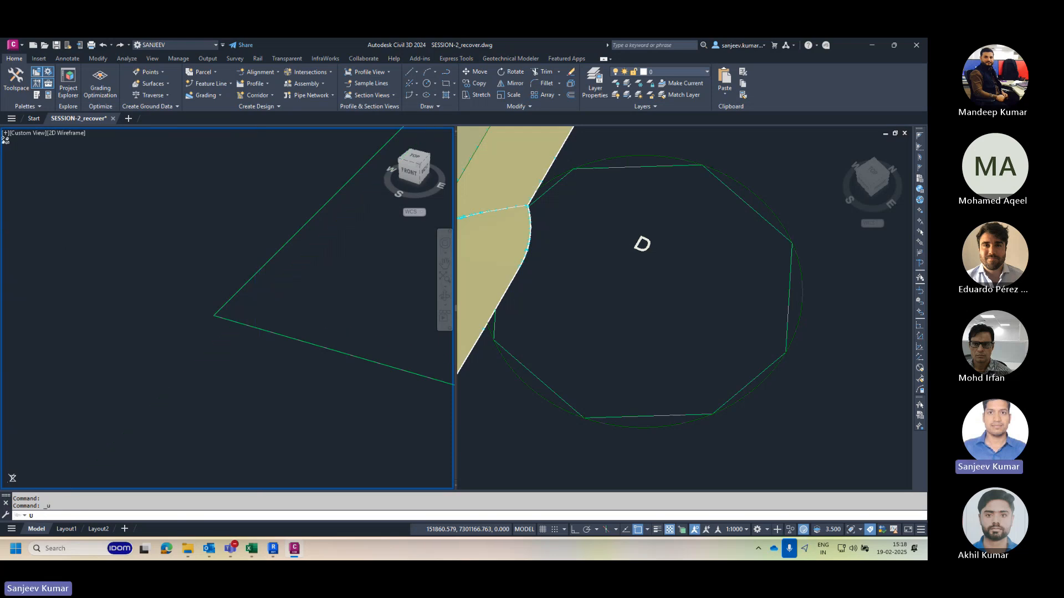
key(ctrl+z)
key(ctrl+z)
key(ctrl+z)
key(ctrl+z)
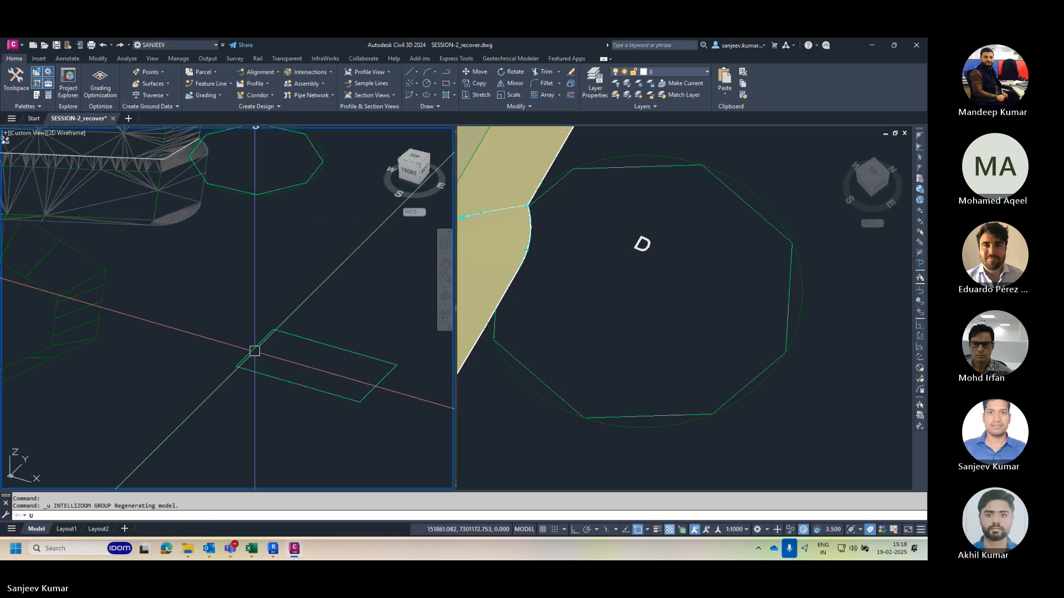
key(ctrl+z)
key(ctrl+z)
key(ctrl+z)
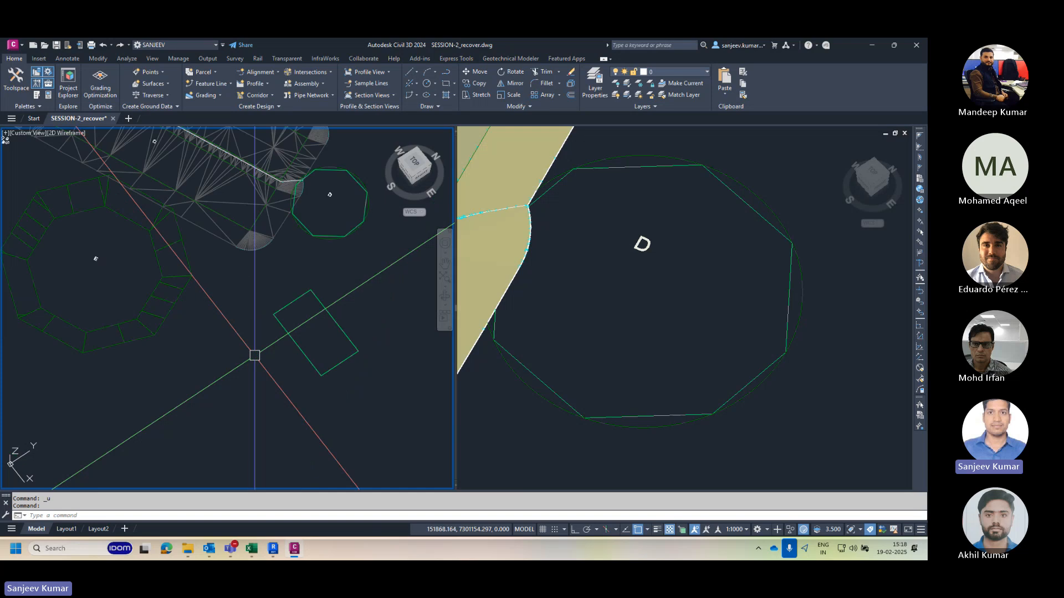
key(ctrl+z)
key(ctrl+z)
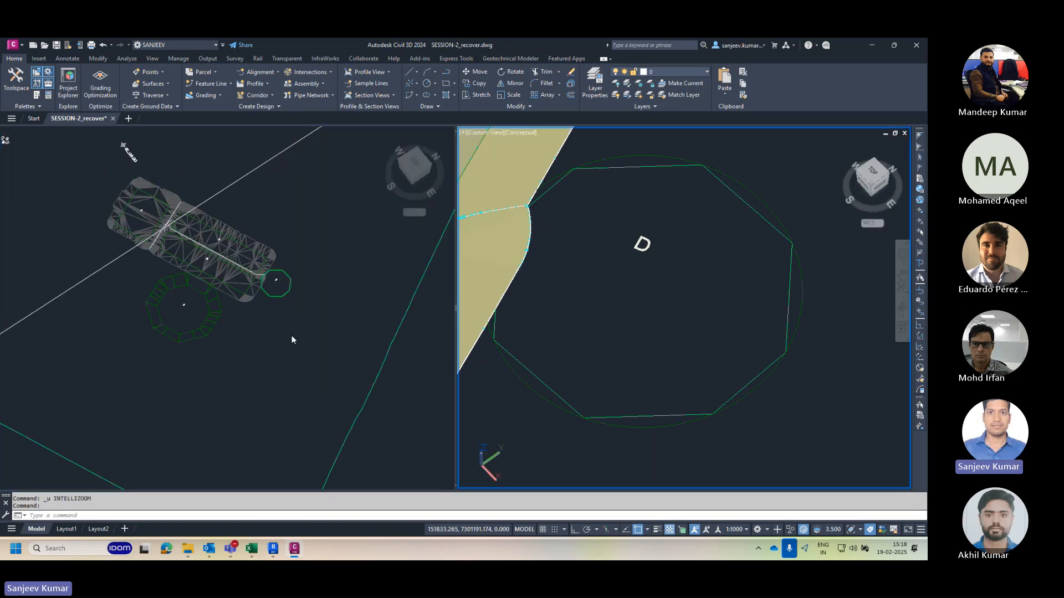
Step: Draw a small new rectangle in the empty area beside the large octagonal wall surface
click(254, 335)
key(Escape)
scroll(256, 335, down, 4)
click(270, 262)
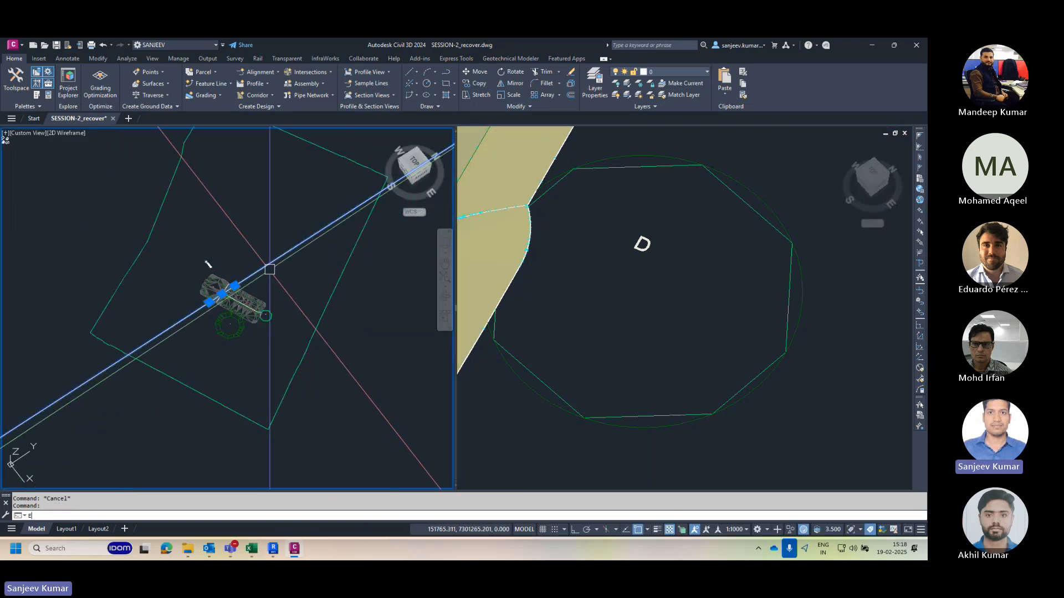
key(Escape)
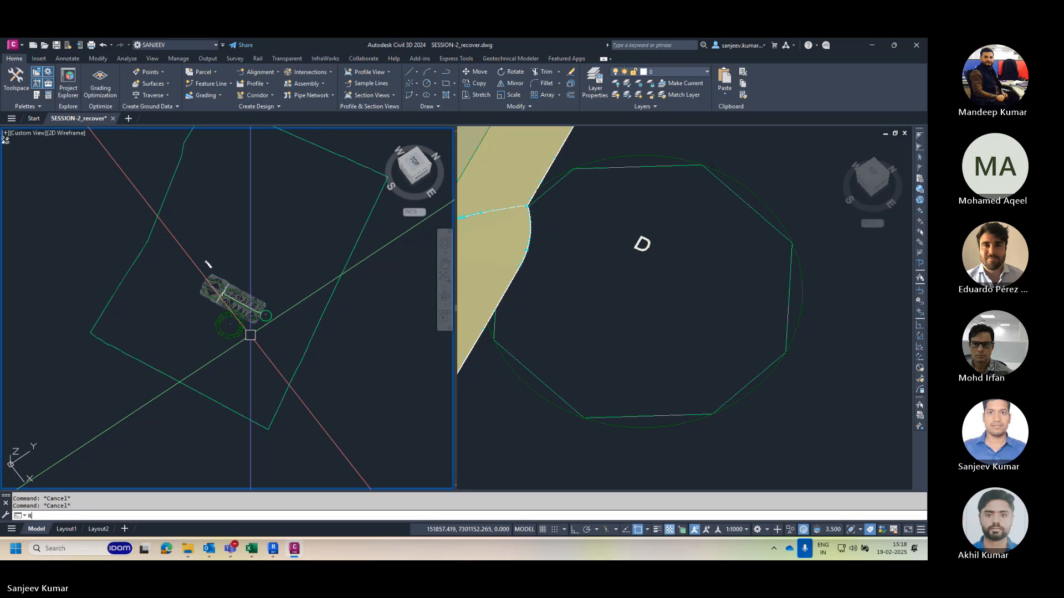
text(rec)
key(Return)
scroll(250, 344, up, 6)
click(249, 335)
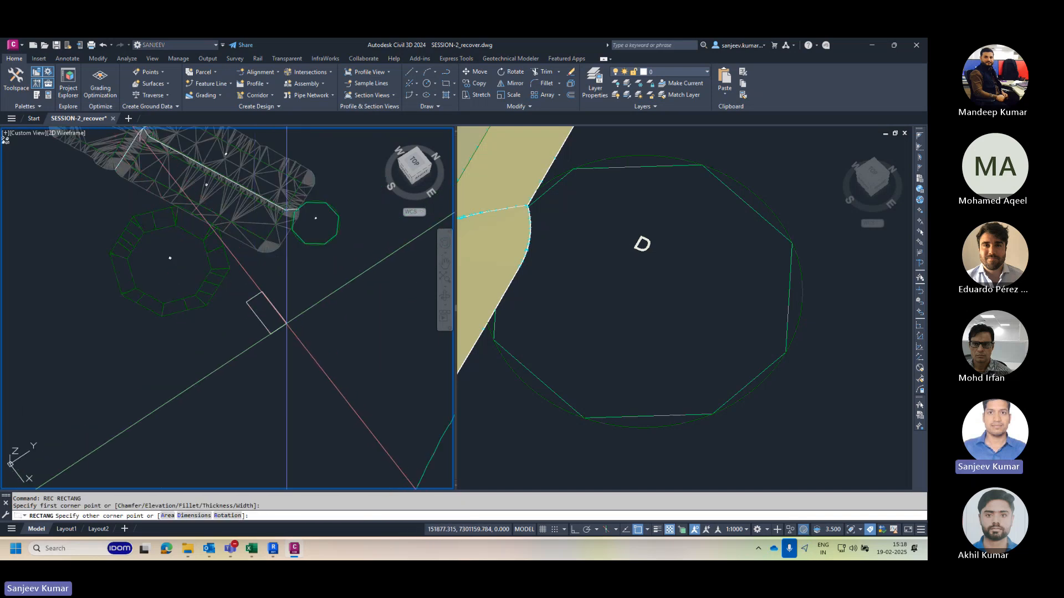
click(276, 306)
key(Escape)
Step: Convert the small rectangle to a feature line with the site <None>, erasing the existing entity
click(252, 310)
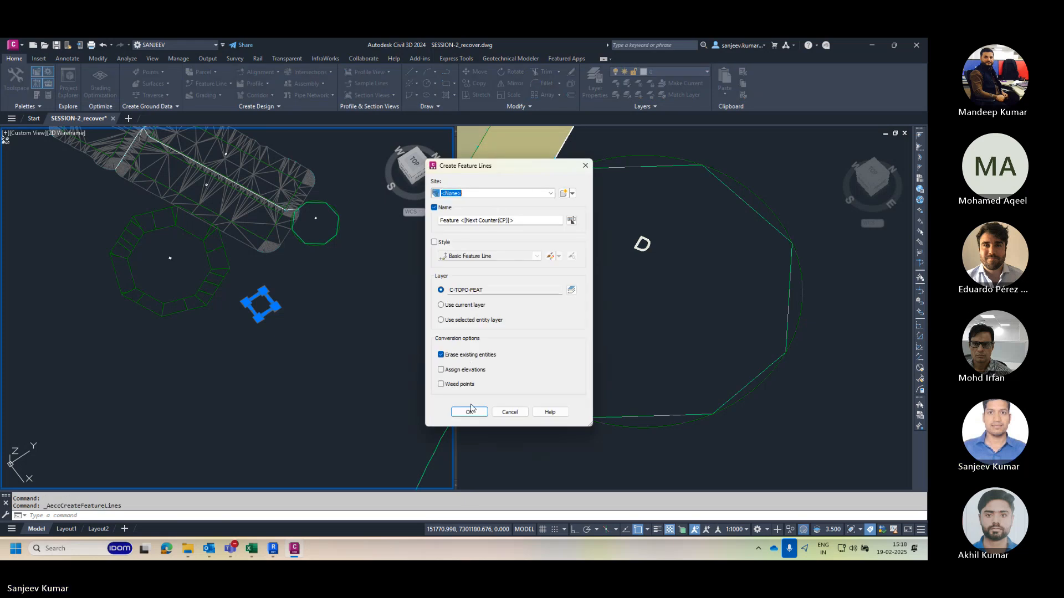
click(469, 412)
key(Escape)
key(Escape)
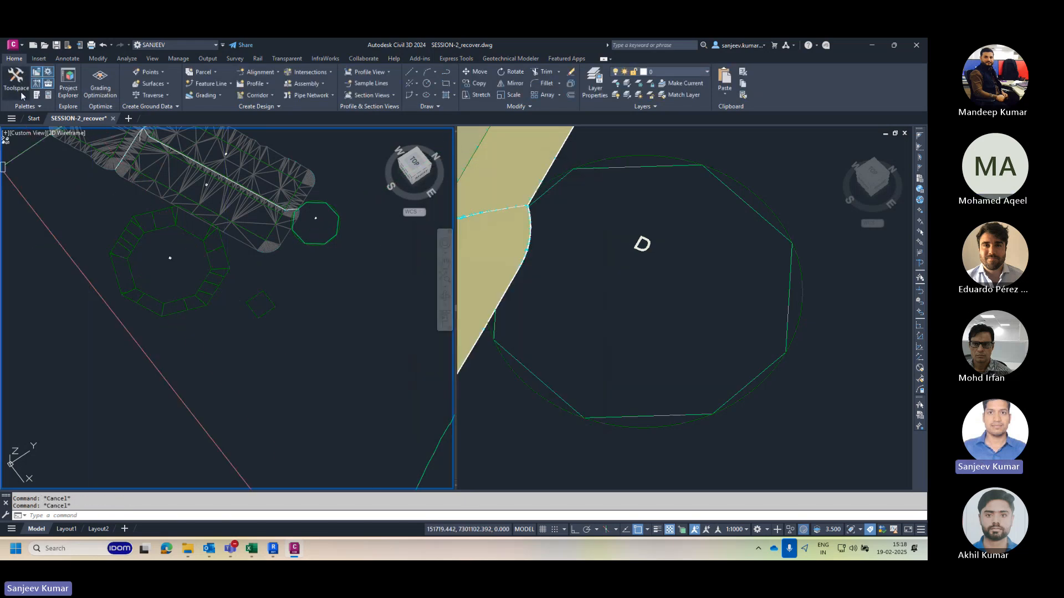
Step: Create a new TIN surface named F and expand its entry among the drawing's surfaces
click(16, 77)
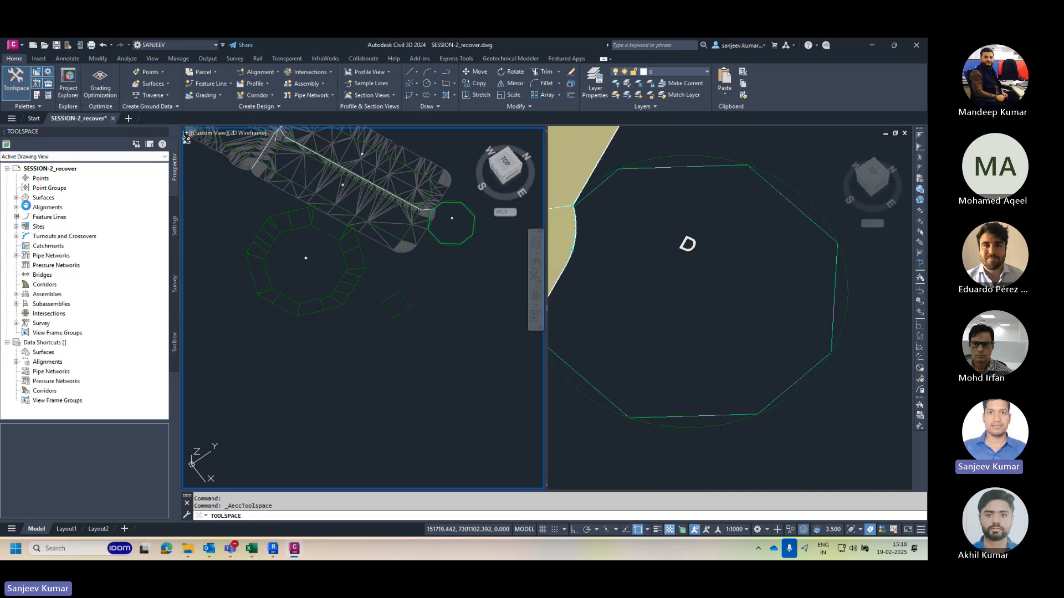
click(16, 198)
right_click(65, 198)
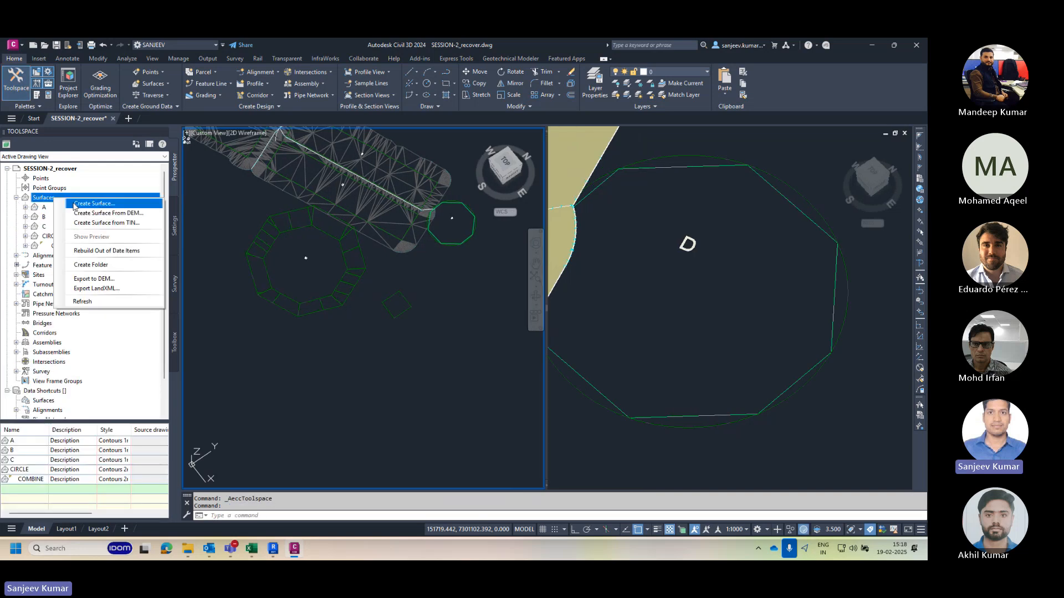
click(94, 203)
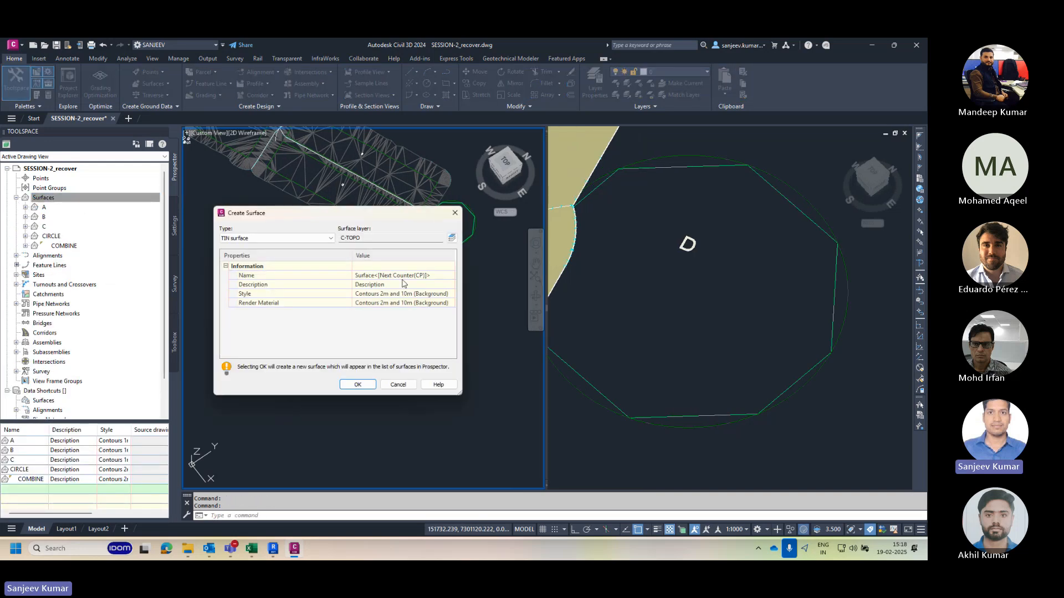
click(436, 278)
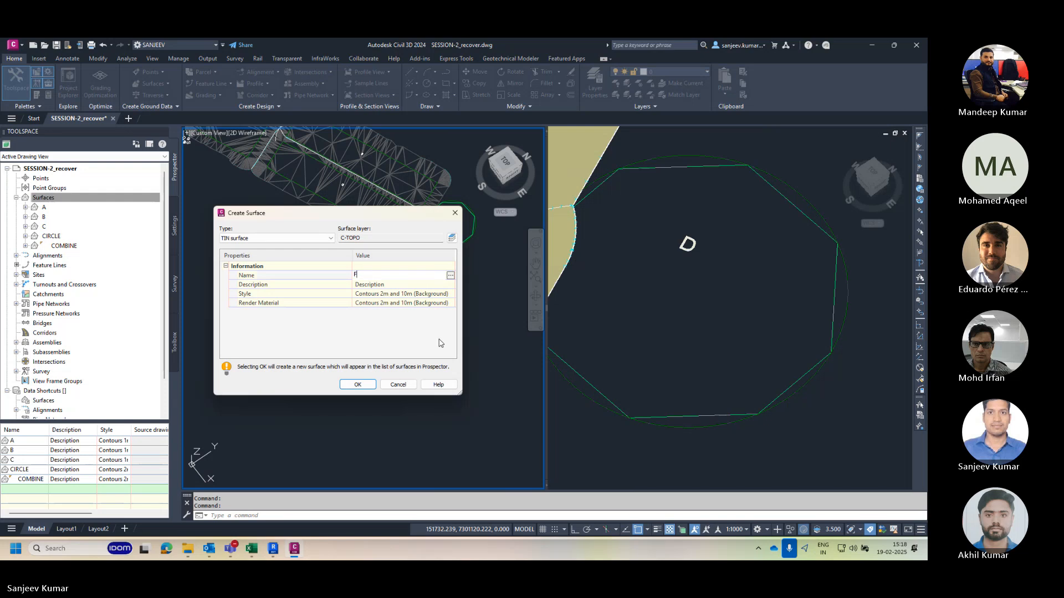
click(357, 384)
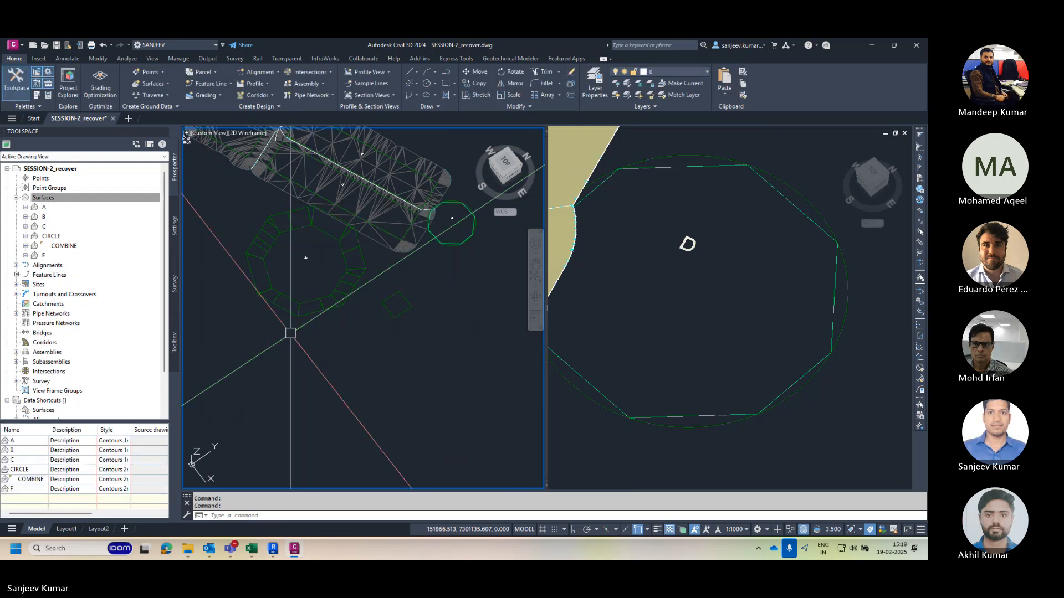
click(26, 256)
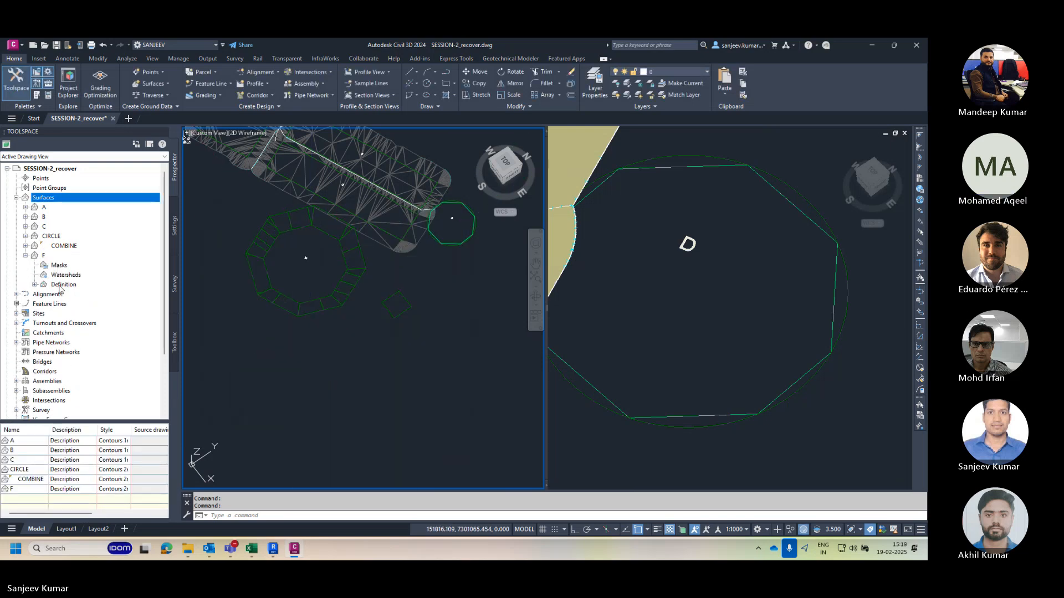
Step: Begin adding breaklines to surface F's definition, with the description DS and the type Wall
double_click(62, 285)
click(78, 304)
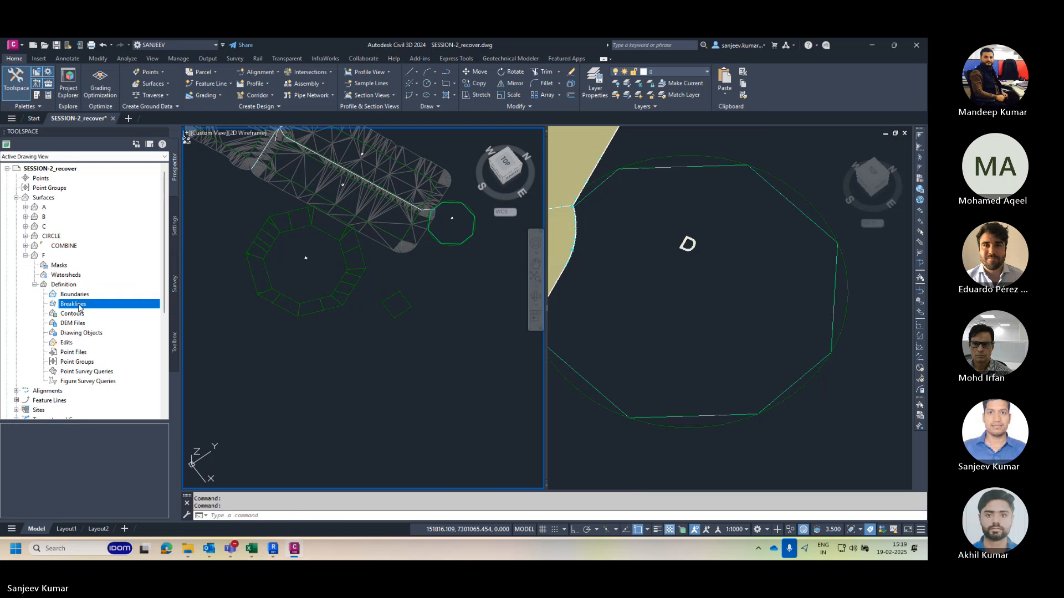
click(131, 311)
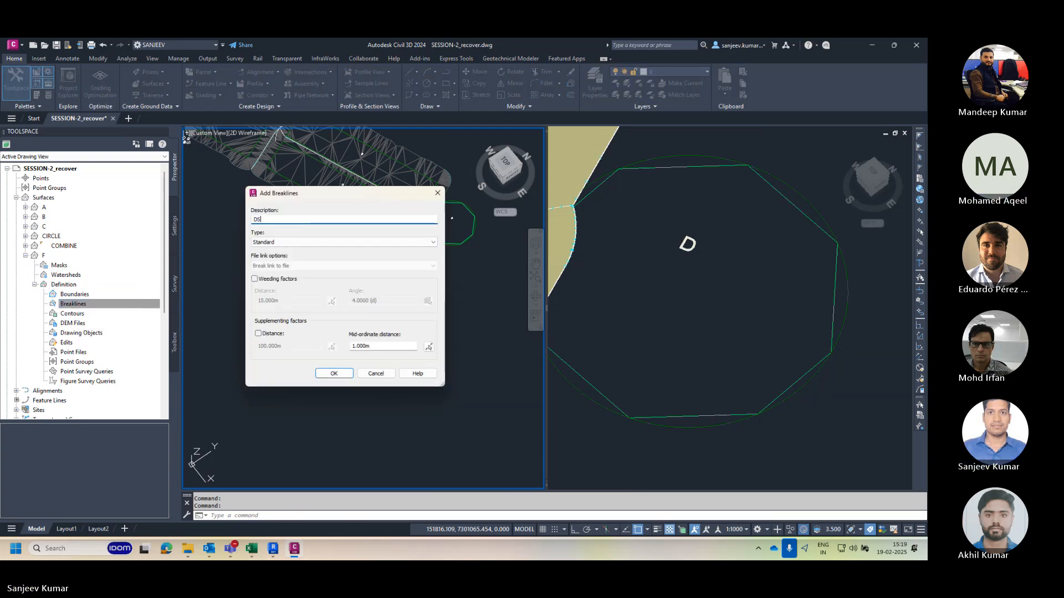
click(294, 242)
click(296, 267)
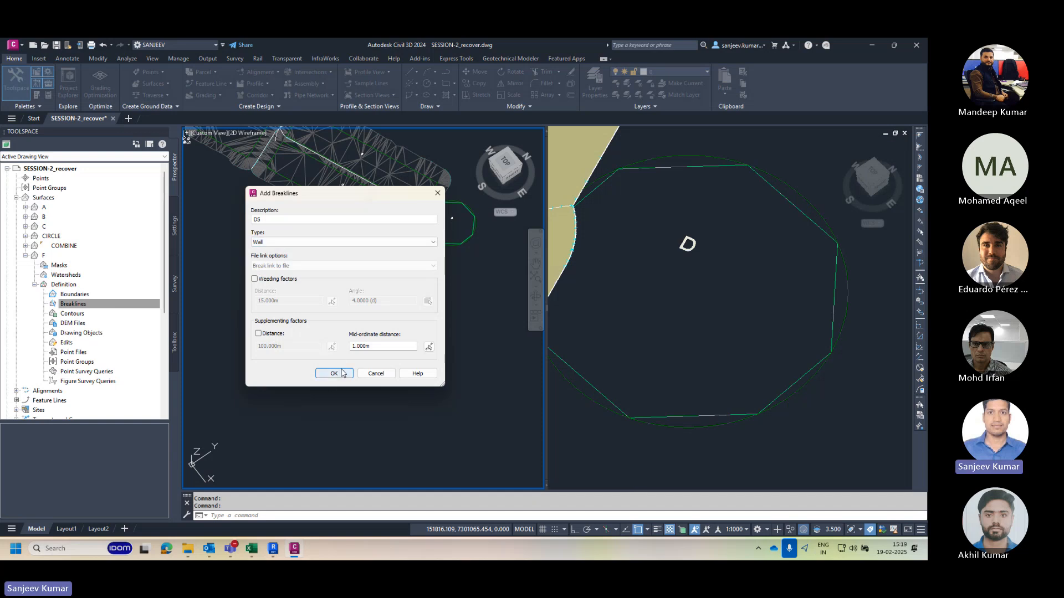
click(335, 374)
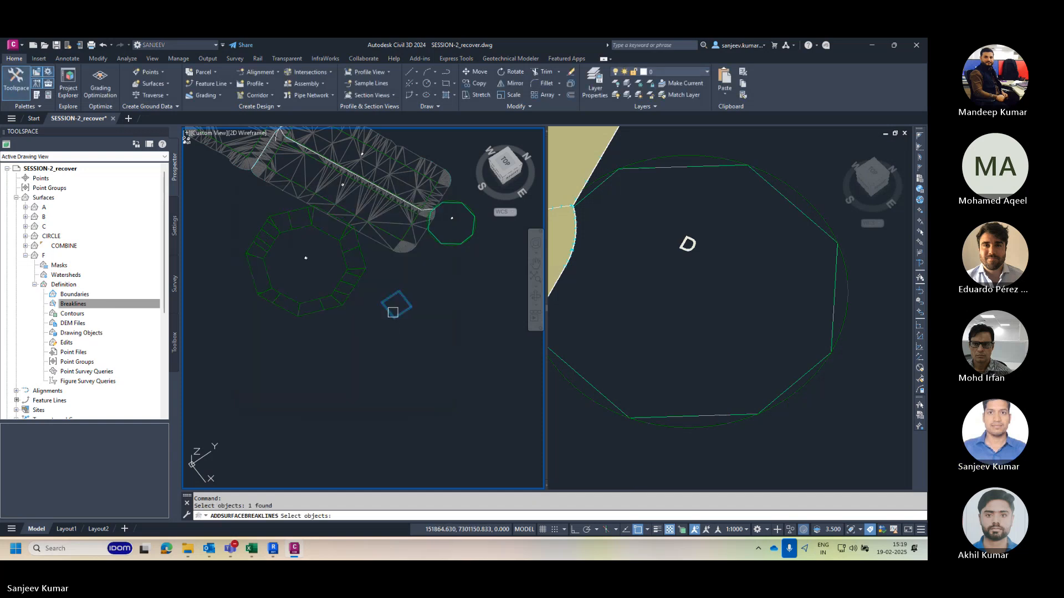
Step: Use the small rectangle as the wall breakline, offset to its inside, with elevation -25 for all offset points
scroll(393, 312, up, 4)
key(Return)
click(395, 300)
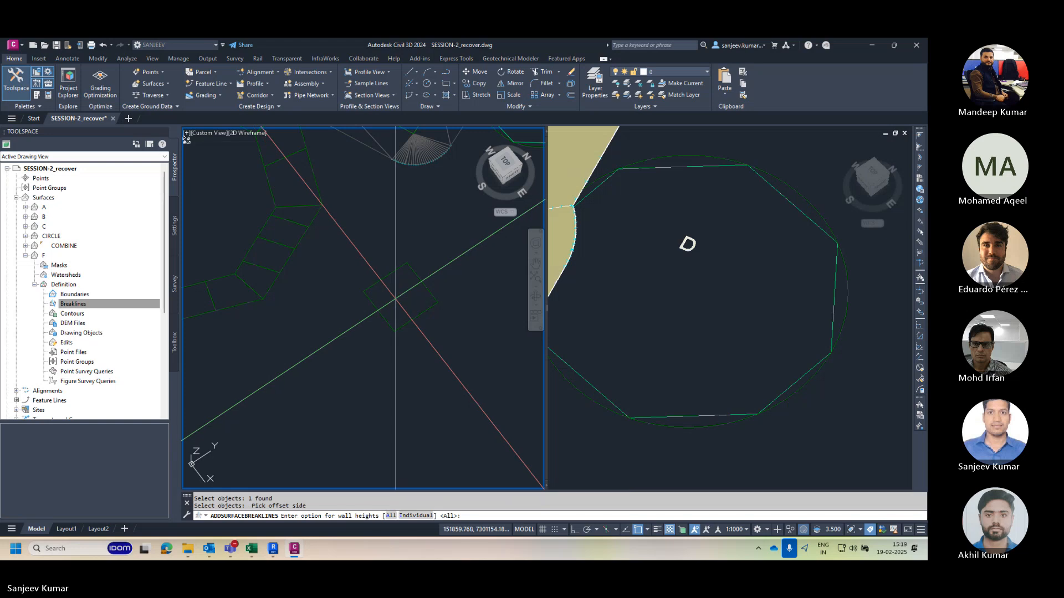
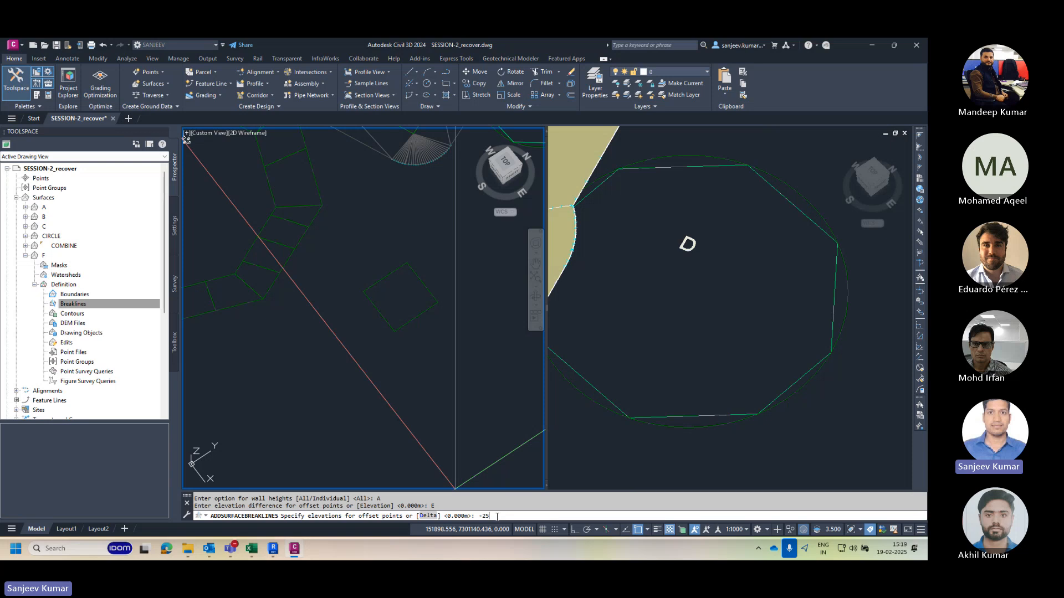
key(Return)
click(410, 381)
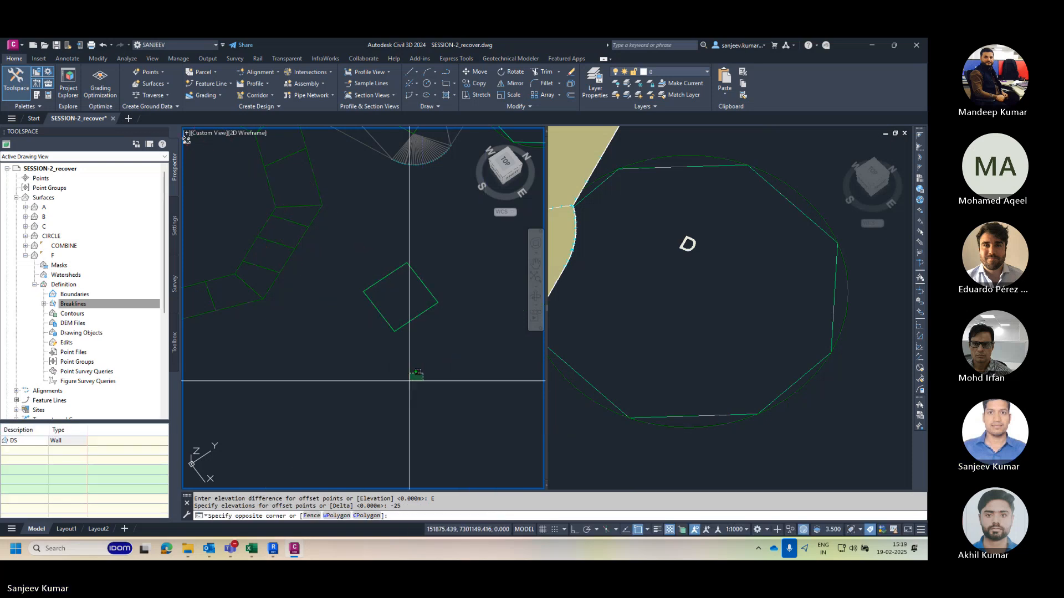
key(Escape)
Step: Examine the small rectangle of surface F in a tilted 3D view
click(395, 304)
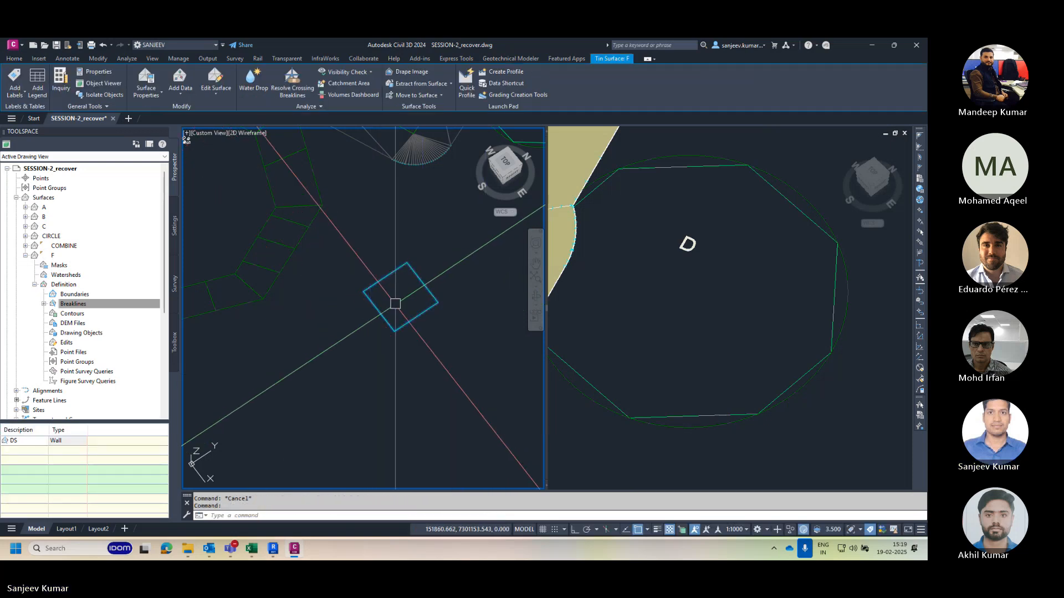
key(Escape)
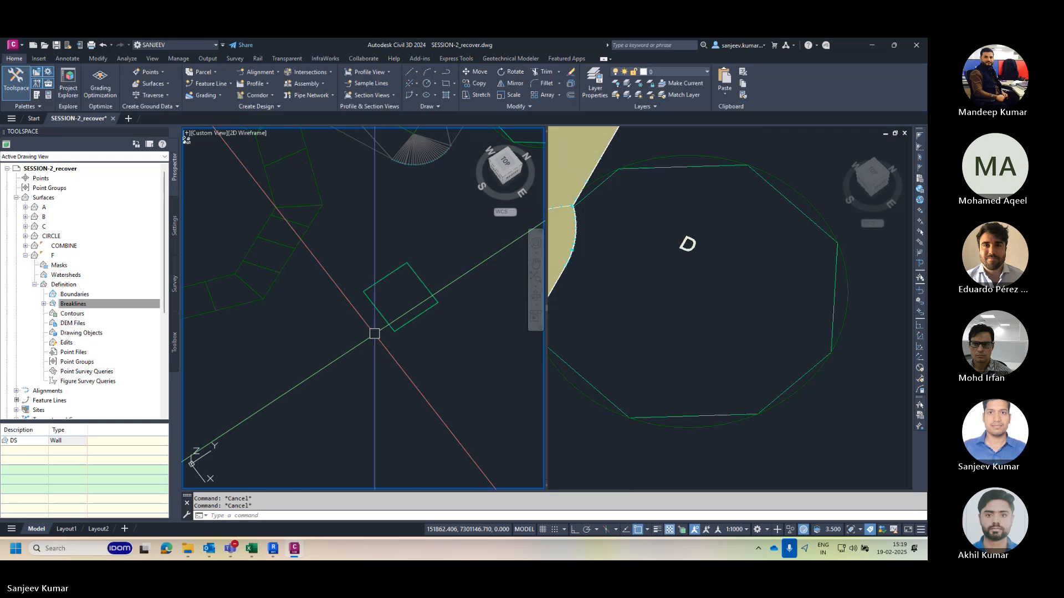
shift+middle_drag(375, 333, 307, 328)
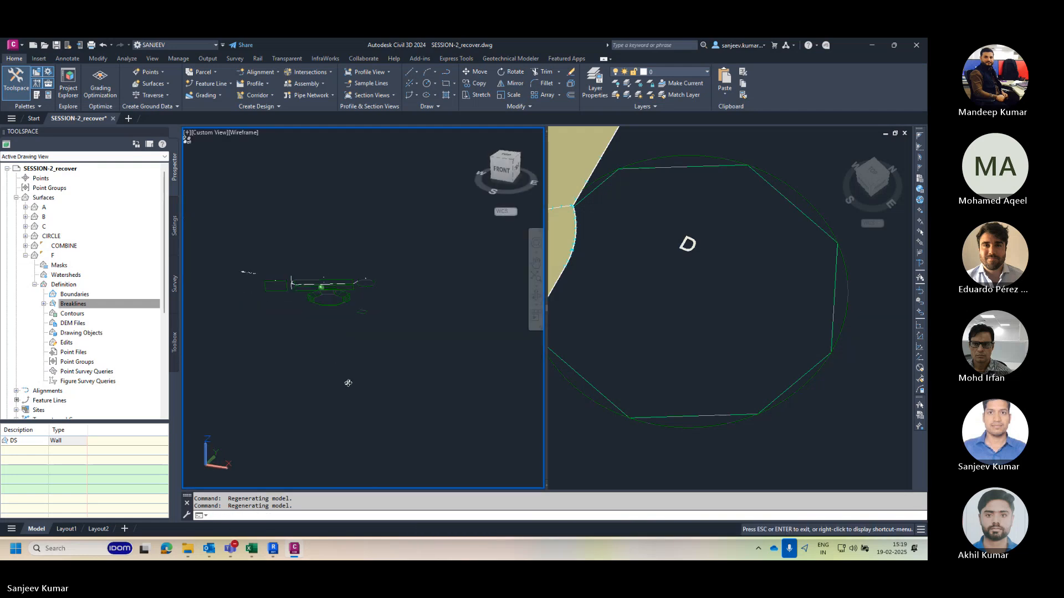
scroll(365, 321, up, 5)
click(357, 292)
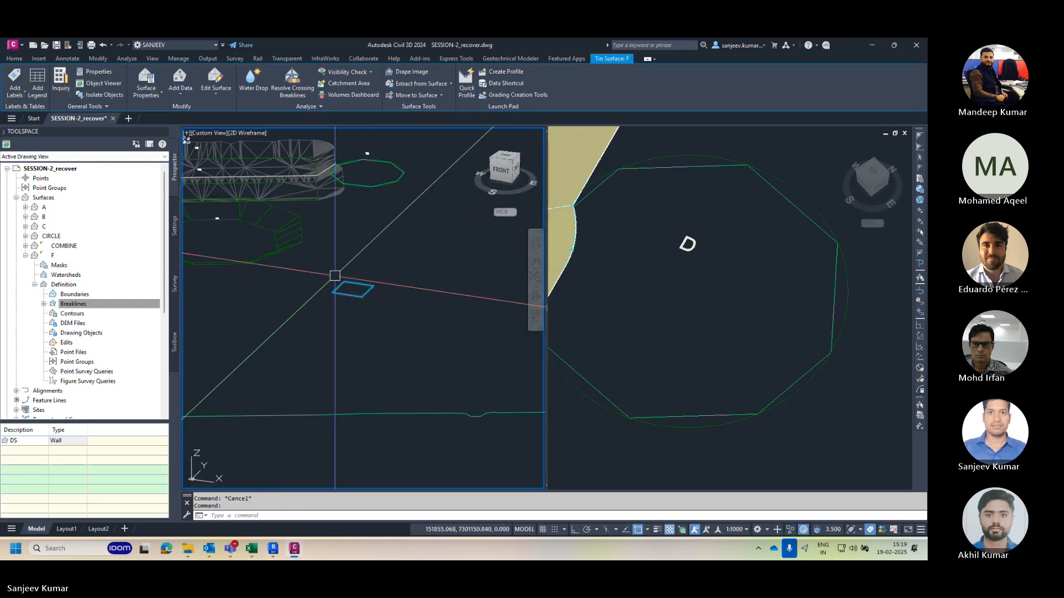
scroll(339, 275, up, 7)
scroll(357, 327, down, 4)
scroll(376, 335, up, 2)
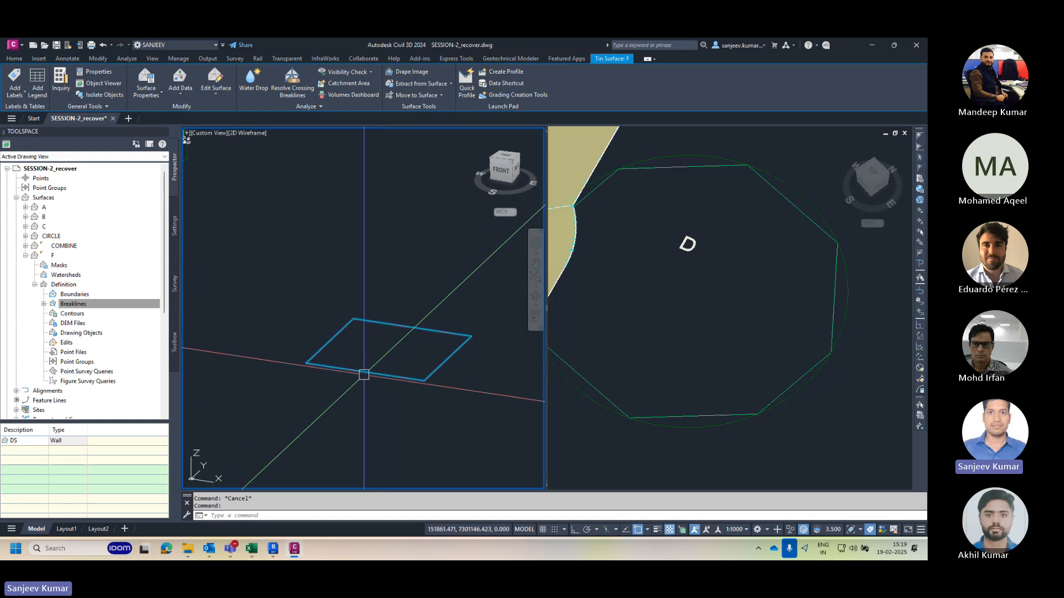
Step: Set the viewport's visual style to Conceptual and inspect the small rectangle's wall from several angles
click(245, 133)
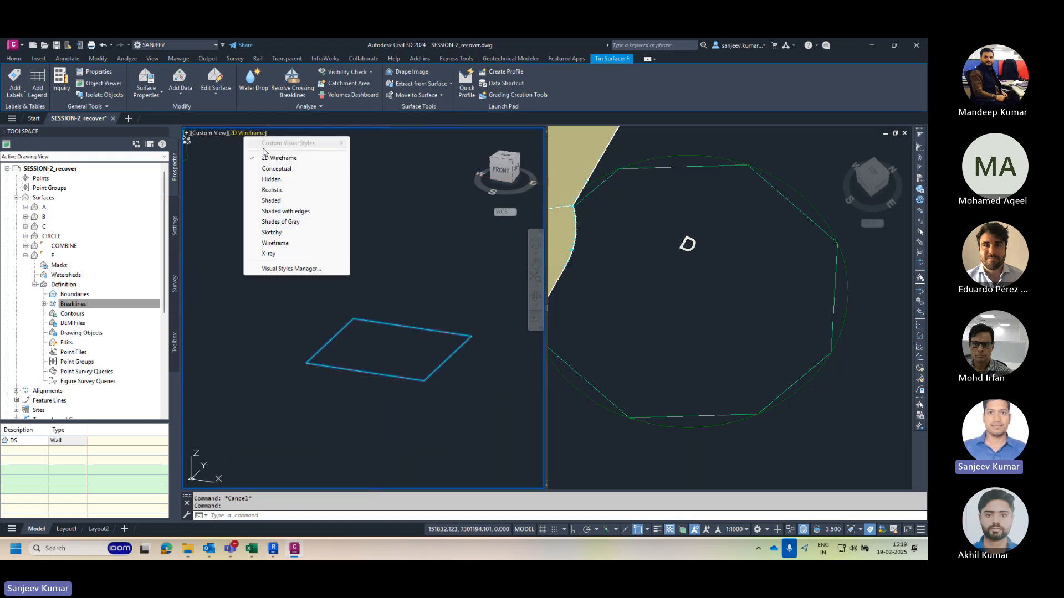
click(275, 168)
shift+middle_drag(337, 321, 379, 210)
key(Escape)
scroll(355, 374, up, 5)
click(362, 376)
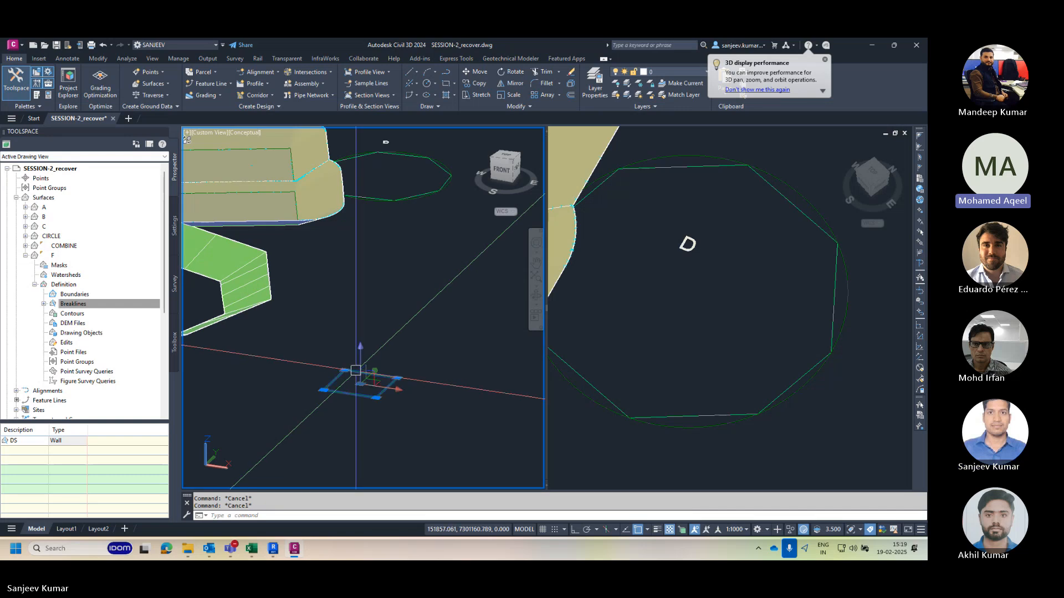
scroll(362, 376, down, 3)
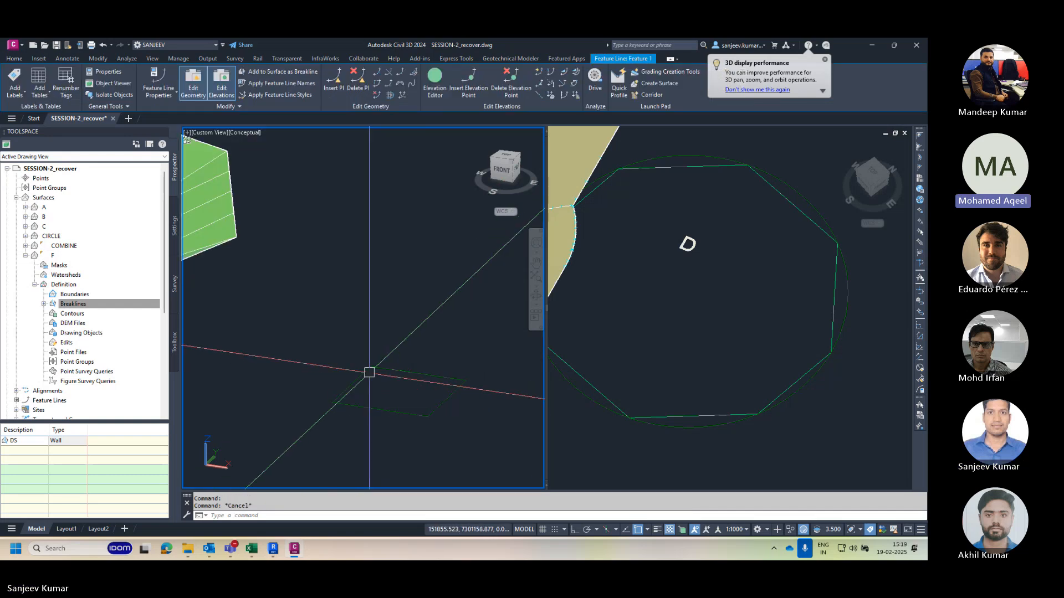
key(Escape)
shift+middle_drag(368, 368, 369, 384)
key(Escape)
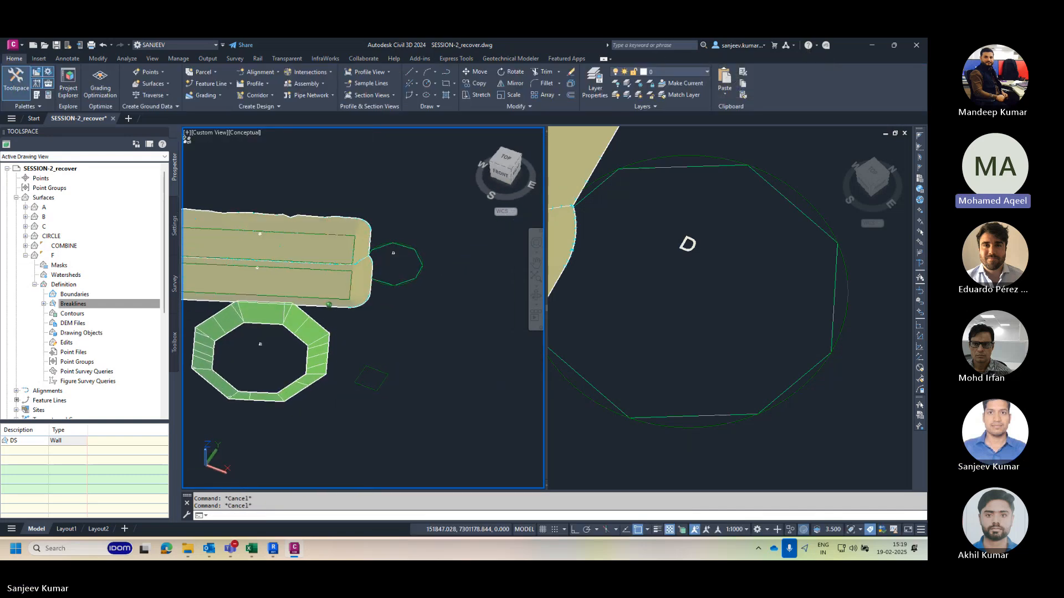
scroll(368, 391, up, 4)
Step: Check the point elevations of the small rectangle's feature line in the Elevation Editor
click(363, 406)
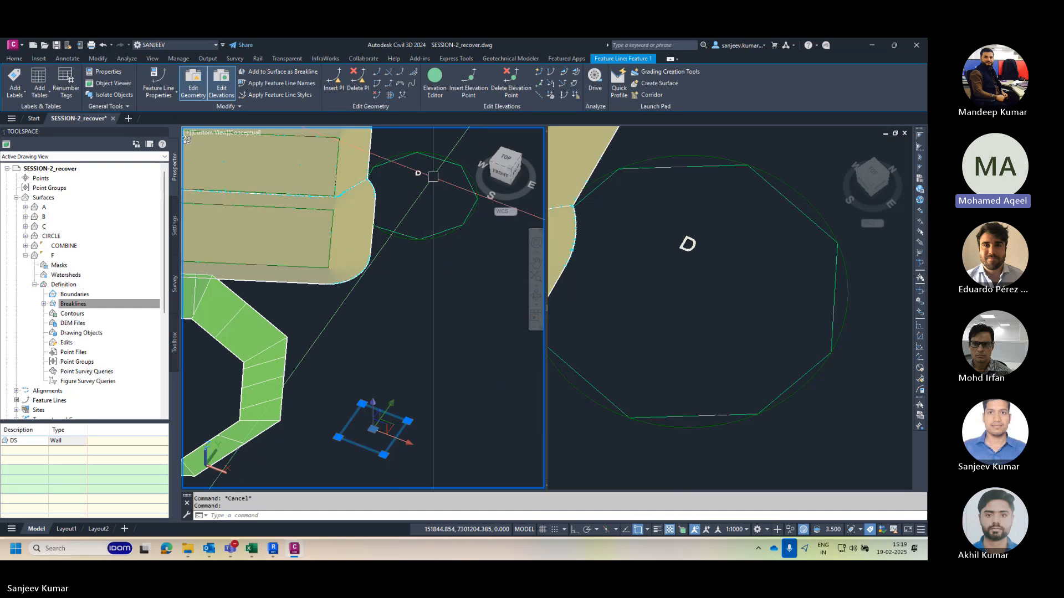
click(435, 82)
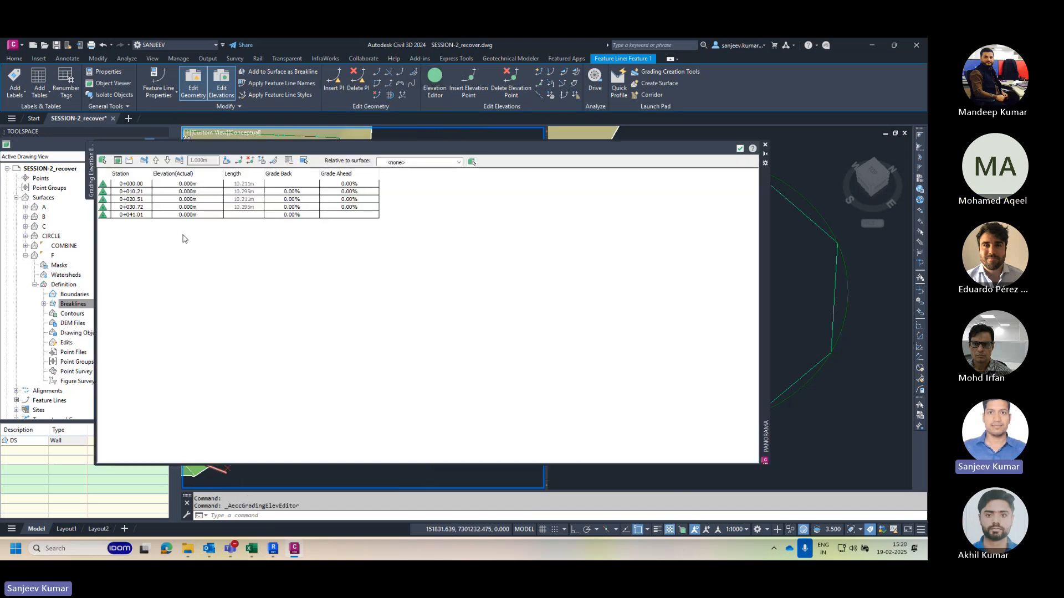
click(192, 185)
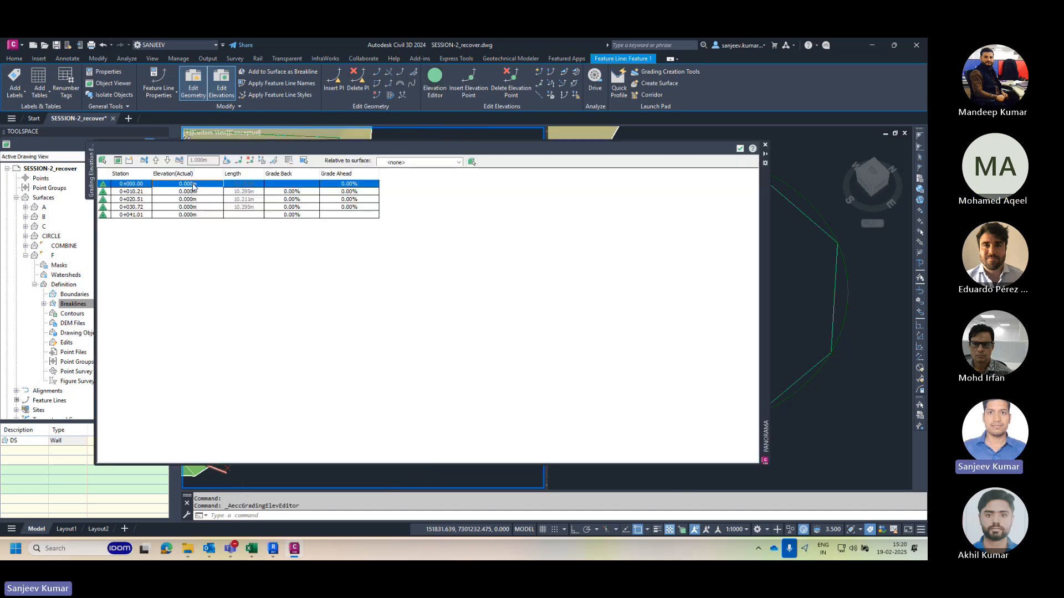
click(739, 149)
key(Escape)
key(Escape)
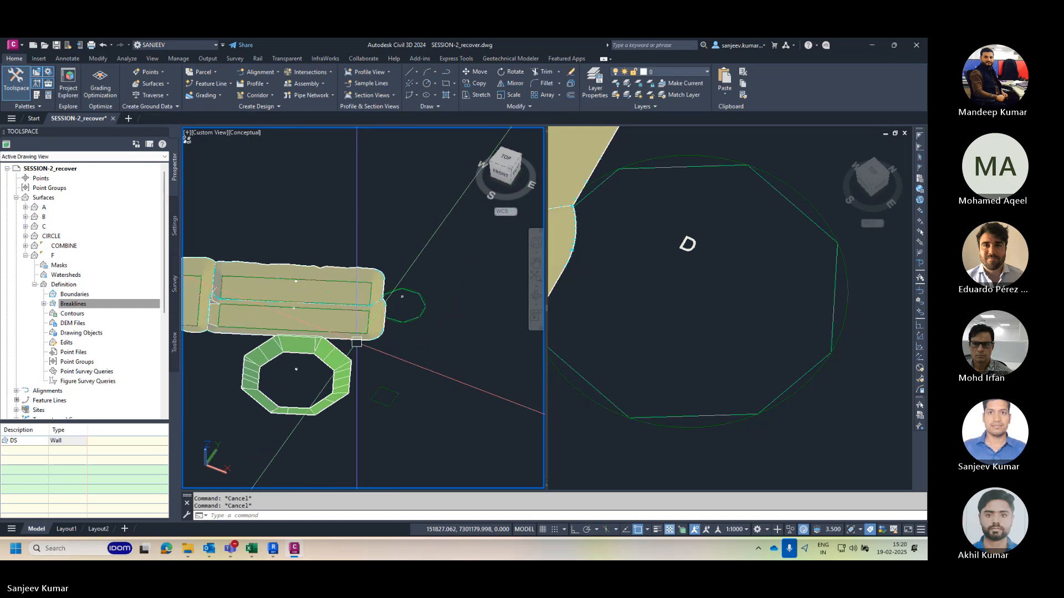
Step: View the model from the top and examine the pad surfaces, the octagonal wall and the small rectangle
click(505, 162)
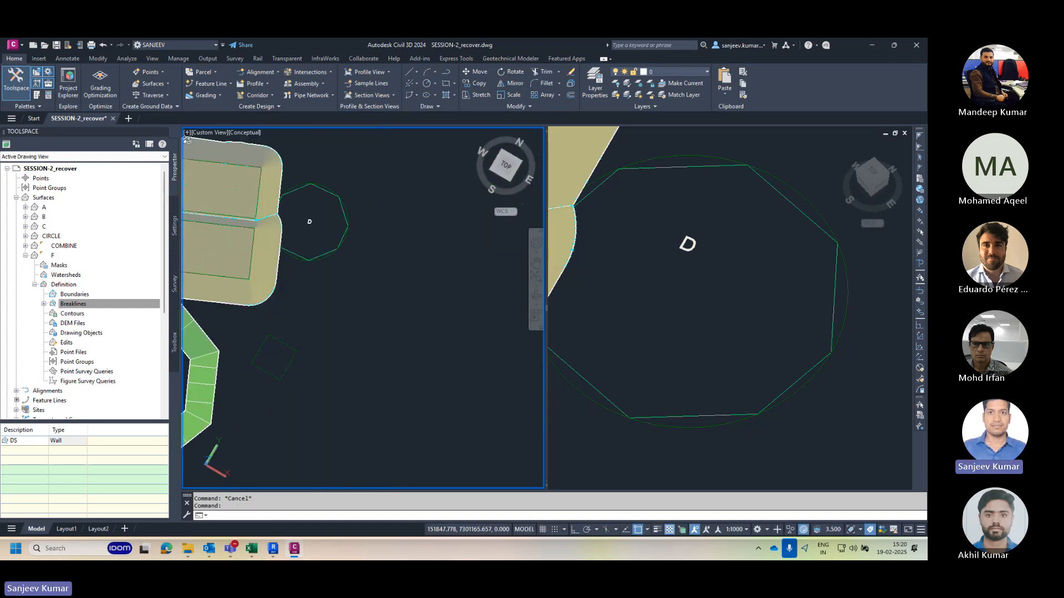
scroll(367, 355, down, 5)
middle_drag(366, 356, 400, 359)
scroll(254, 309, up, 2)
middle_drag(253, 309, 456, 407)
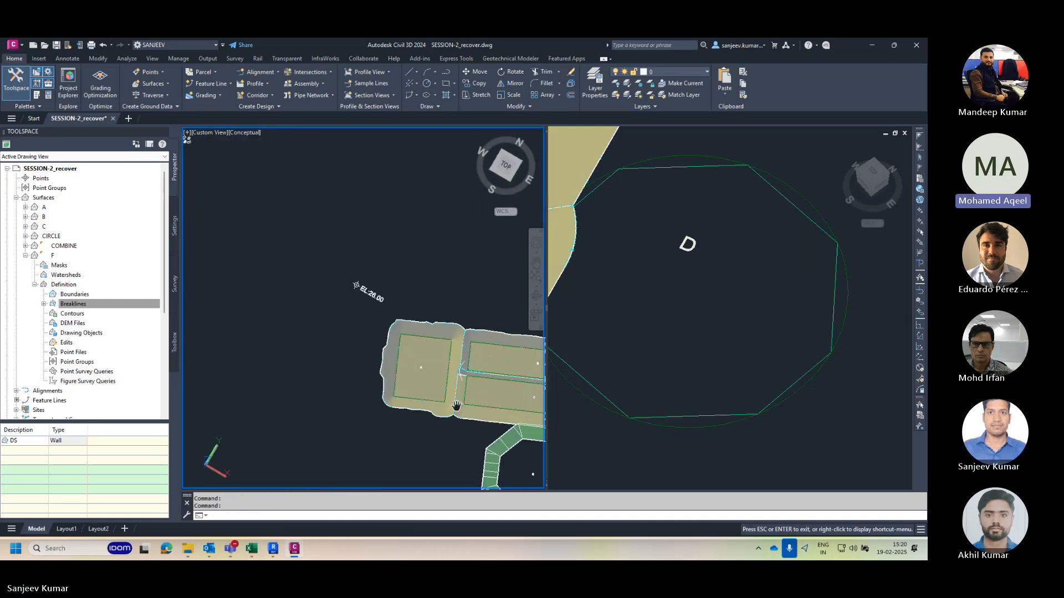
scroll(456, 406, up, 2)
scroll(412, 357, up, 2)
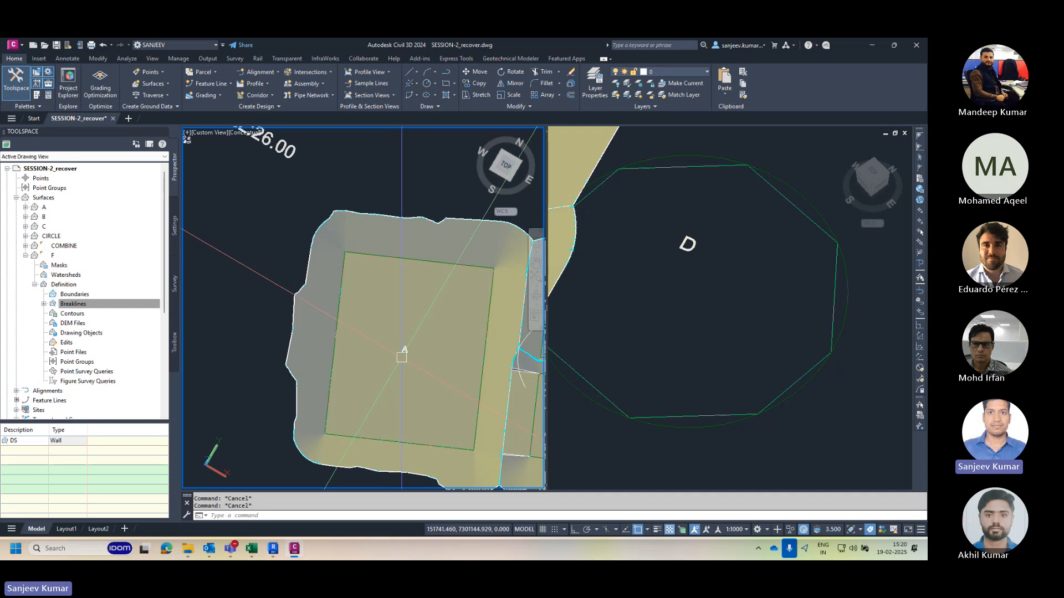
scroll(401, 358, down, 5)
scroll(387, 343, up, 2)
middle_drag(368, 313, 72, 258)
scroll(409, 414, up, 1)
middle_drag(271, 360, 475, 401)
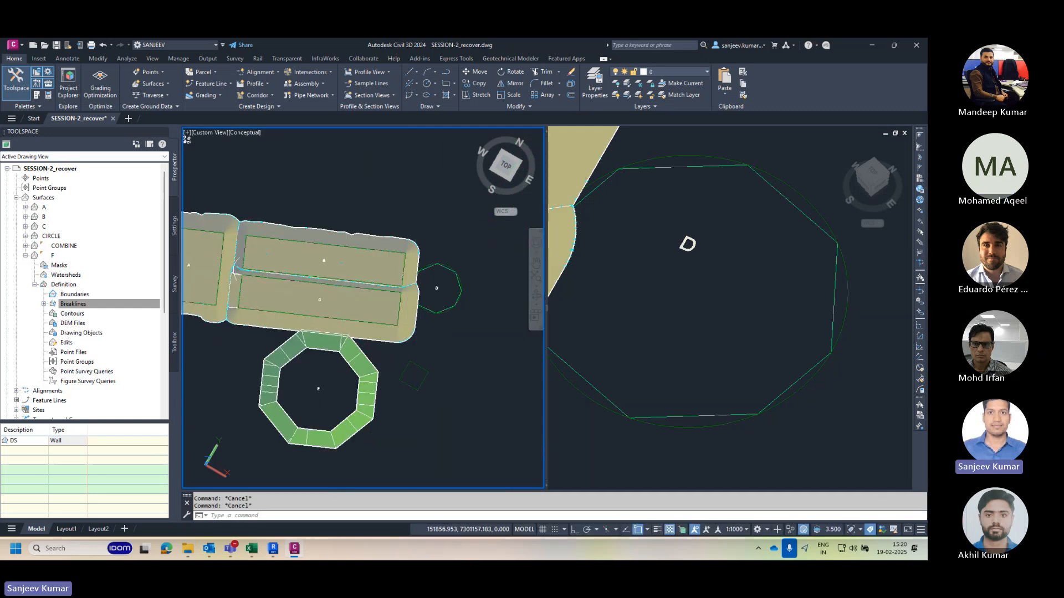
Step: Move the small rectangle's feature line from the empty area onto the pad of surface A
click(421, 387)
text(M)
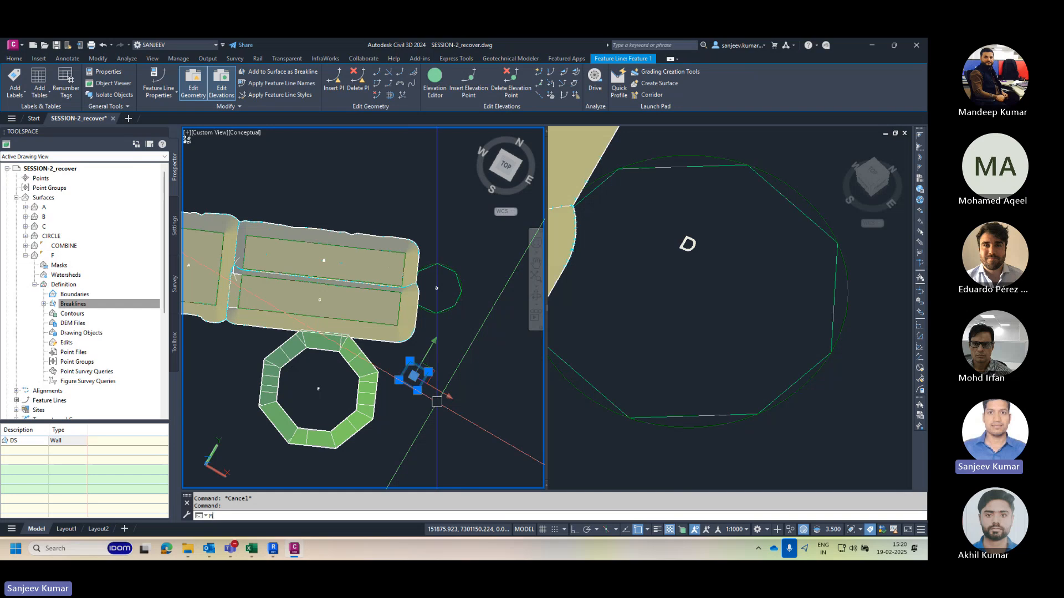
key(Return)
click(436, 401)
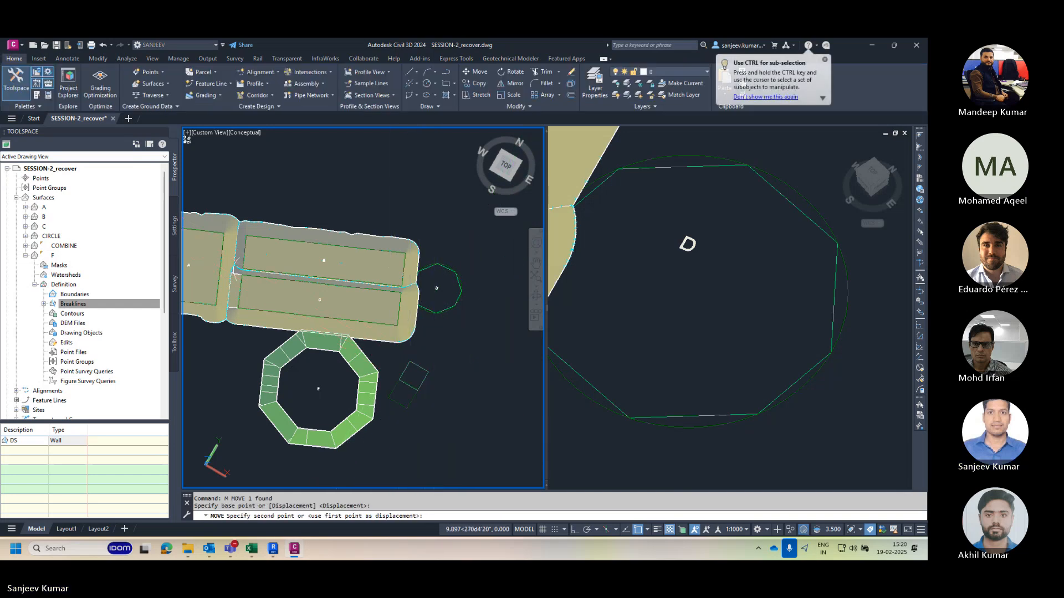
middle_drag(235, 271, 349, 309)
scroll(314, 322, up, 3)
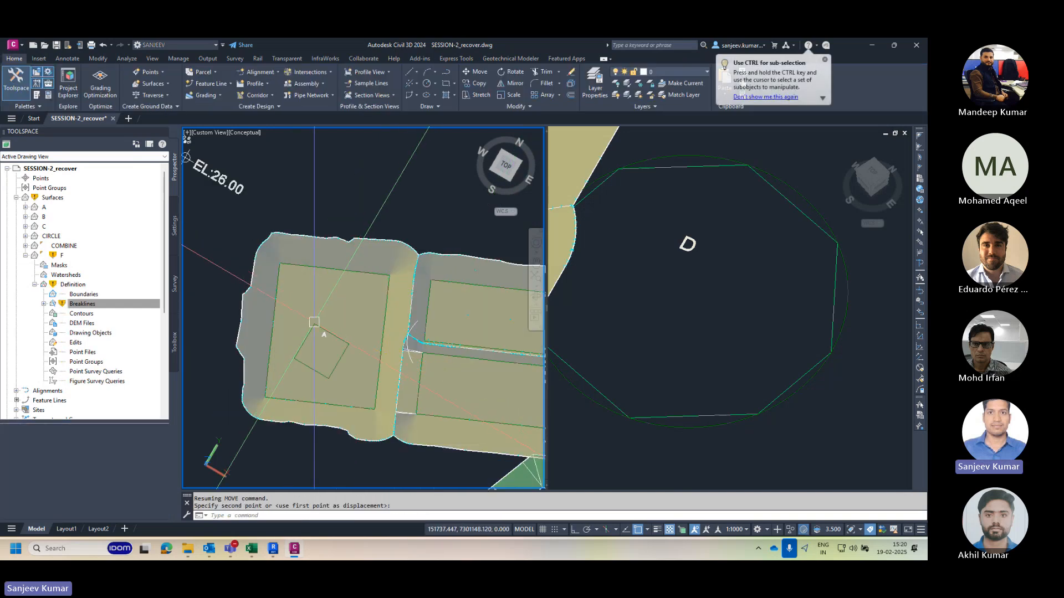
key(Escape)
click(324, 328)
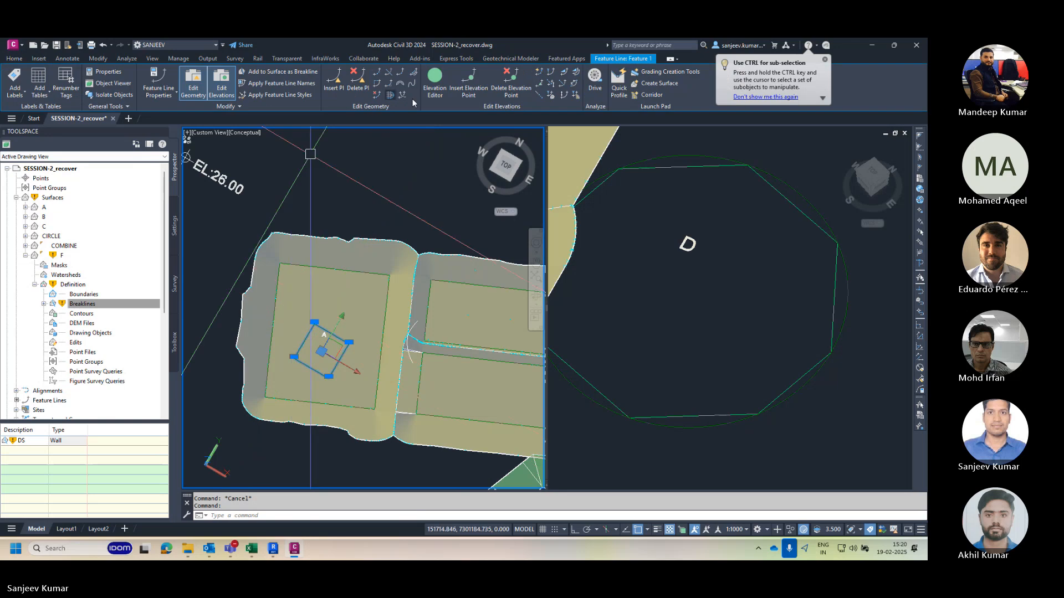
key(Escape)
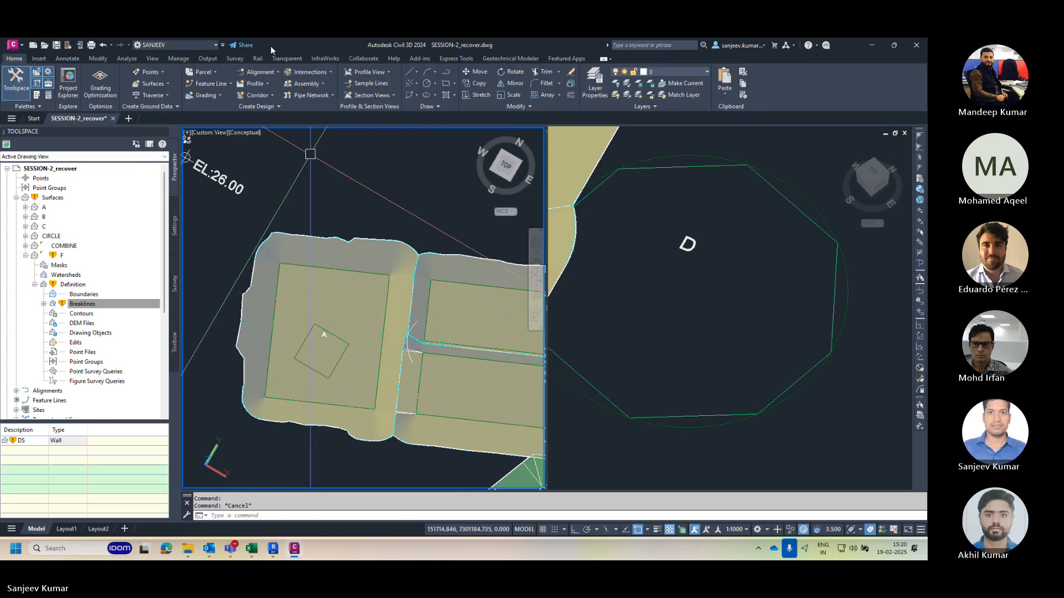
Step: Show the classic menu bar and set the small rectangle's feature line elevations from surface A, with intermediate grade break points inserted
click(224, 46)
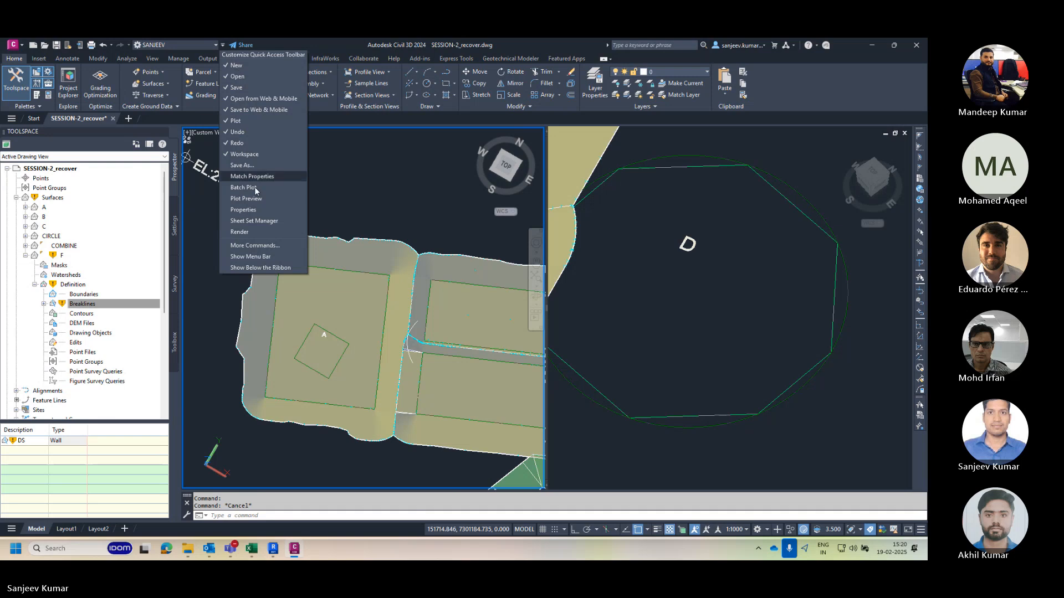
click(258, 257)
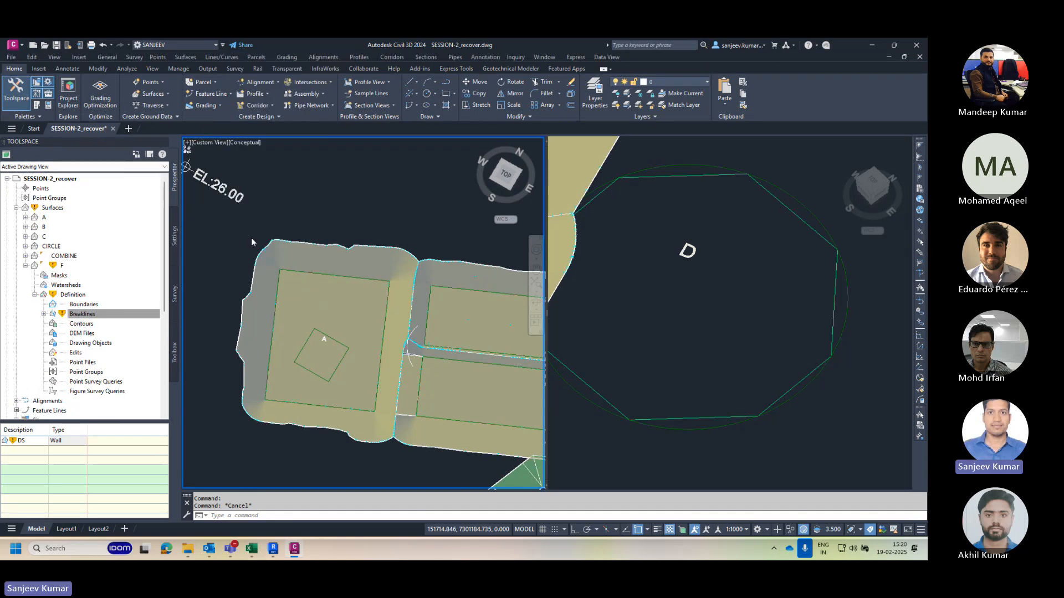
click(286, 57)
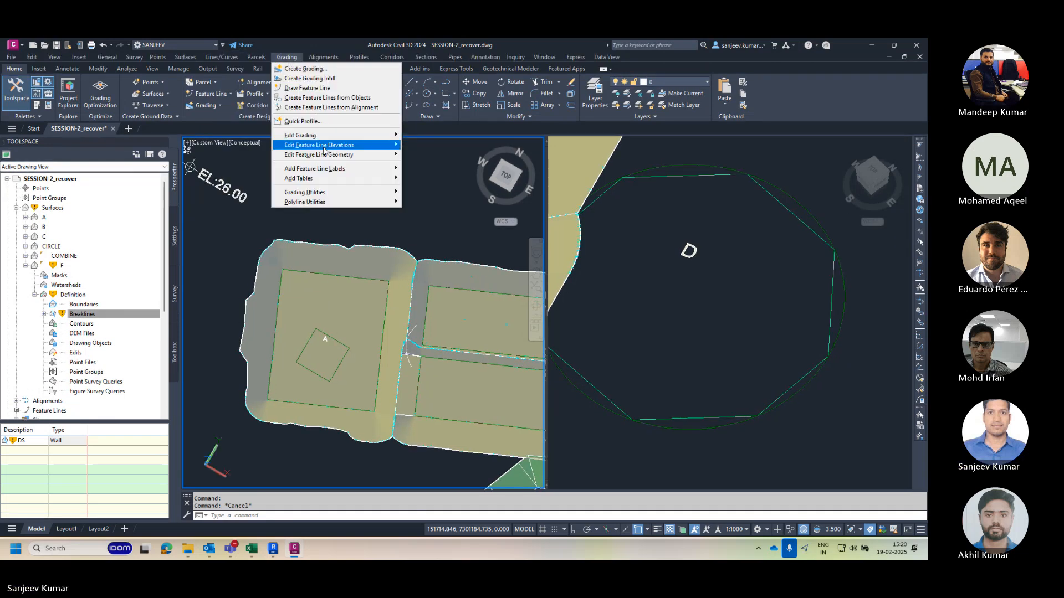
mouse_move(352, 148)
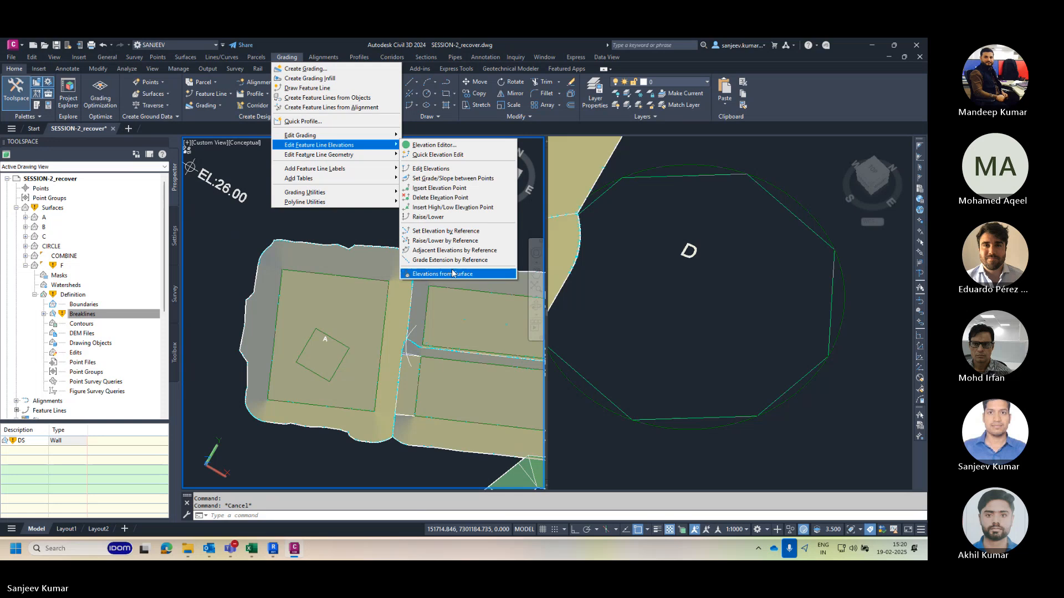
click(442, 274)
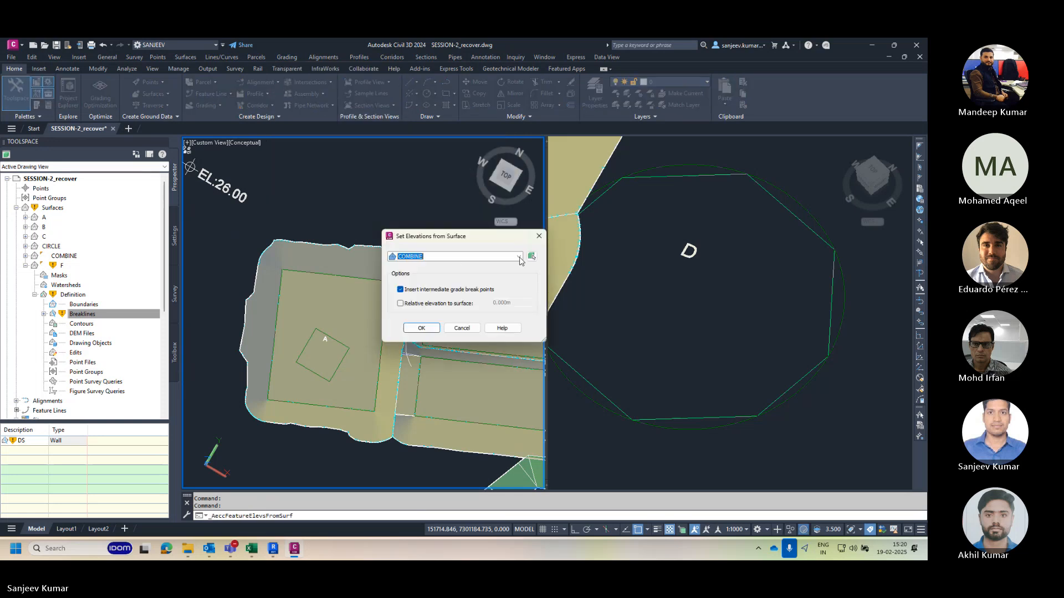
click(520, 258)
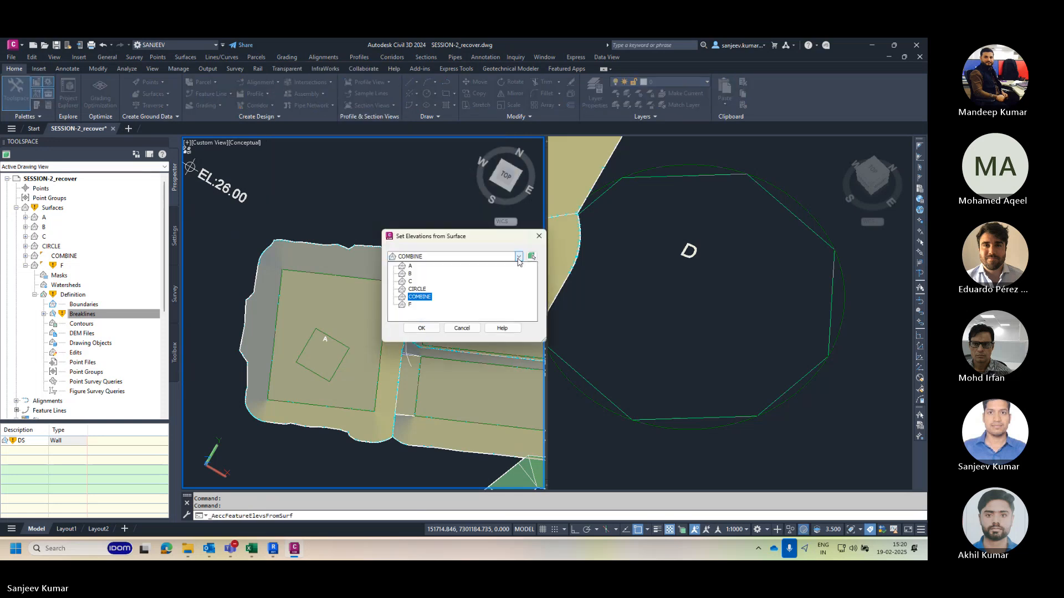
click(411, 267)
click(421, 328)
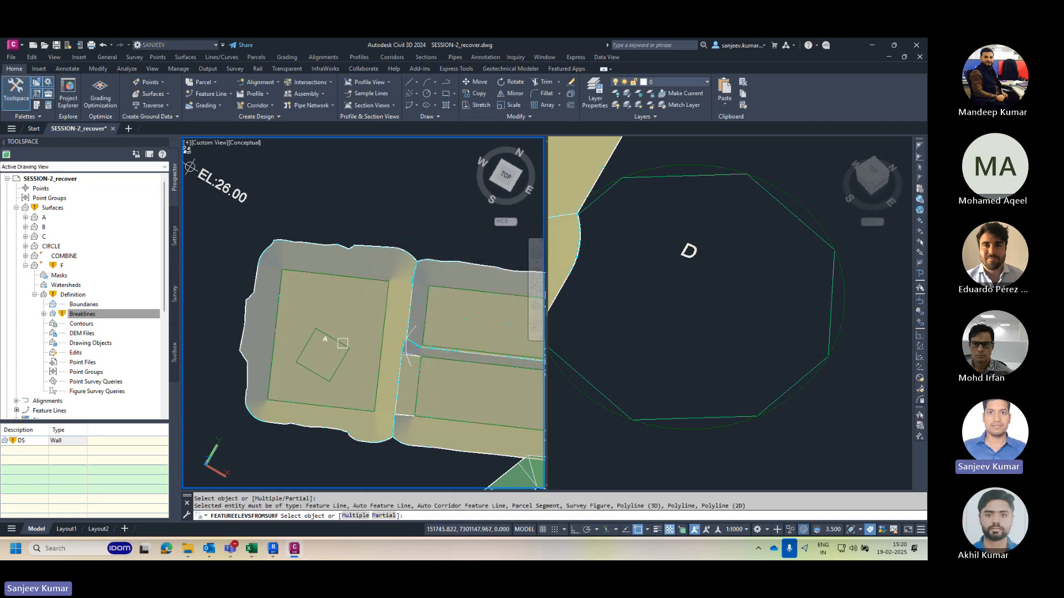
key(Escape)
Step: Check the small rectangle's feature line point elevations in the Elevation Editor
click(341, 343)
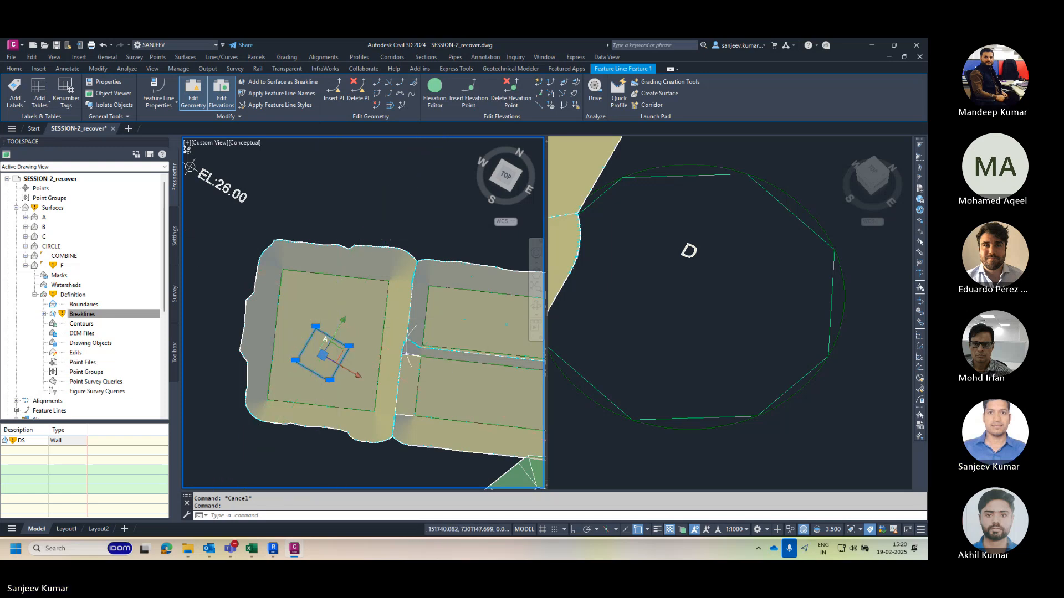
scroll(325, 328, up, 2)
click(435, 101)
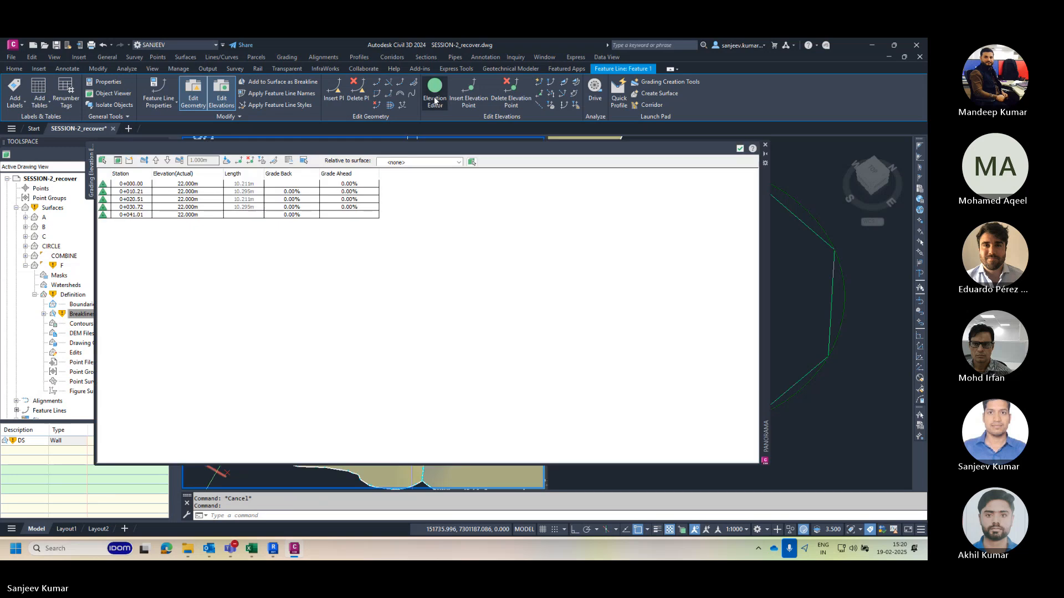
click(740, 150)
key(Escape)
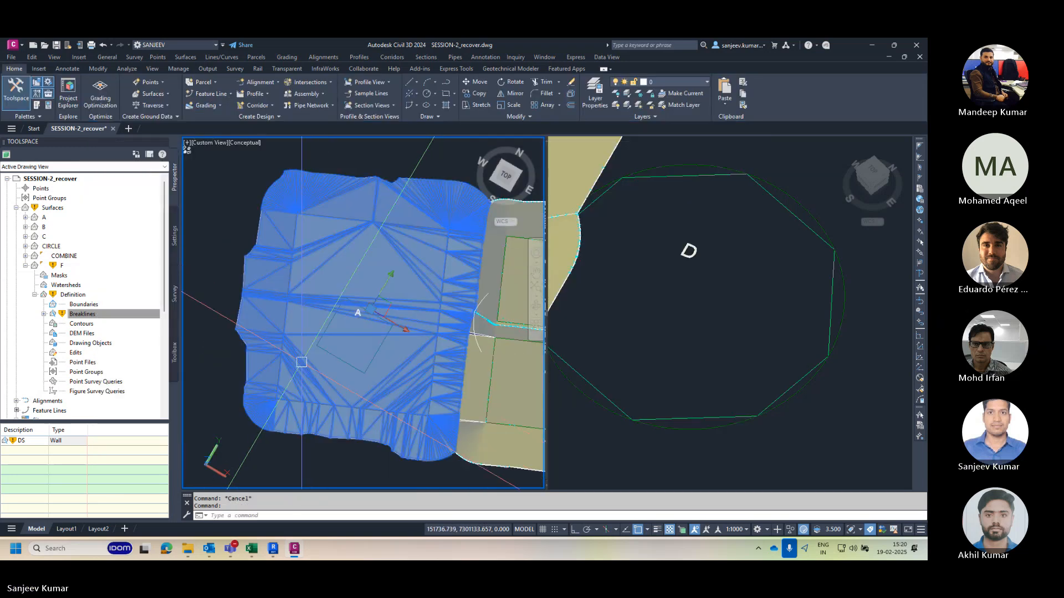
key(Escape)
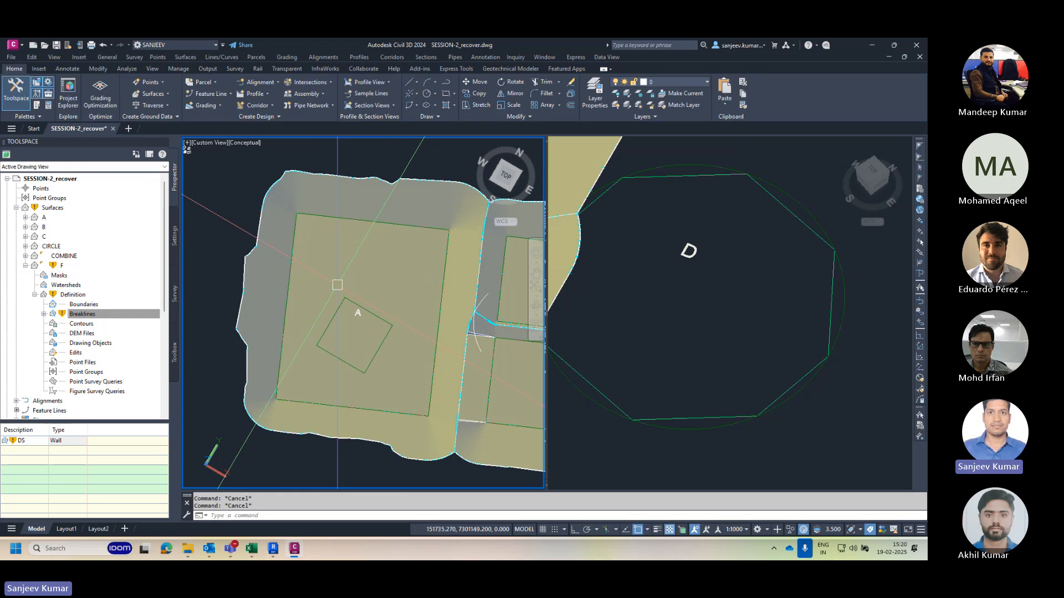
Step: Add the small rectangle's feature line to surface A as a wall breakline
click(335, 317)
click(281, 83)
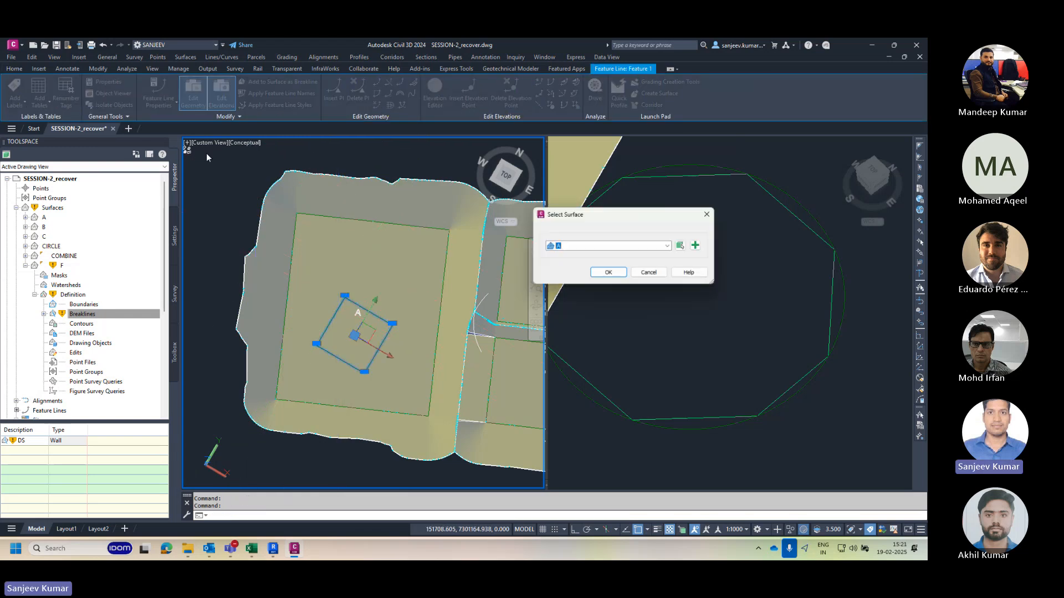
click(608, 273)
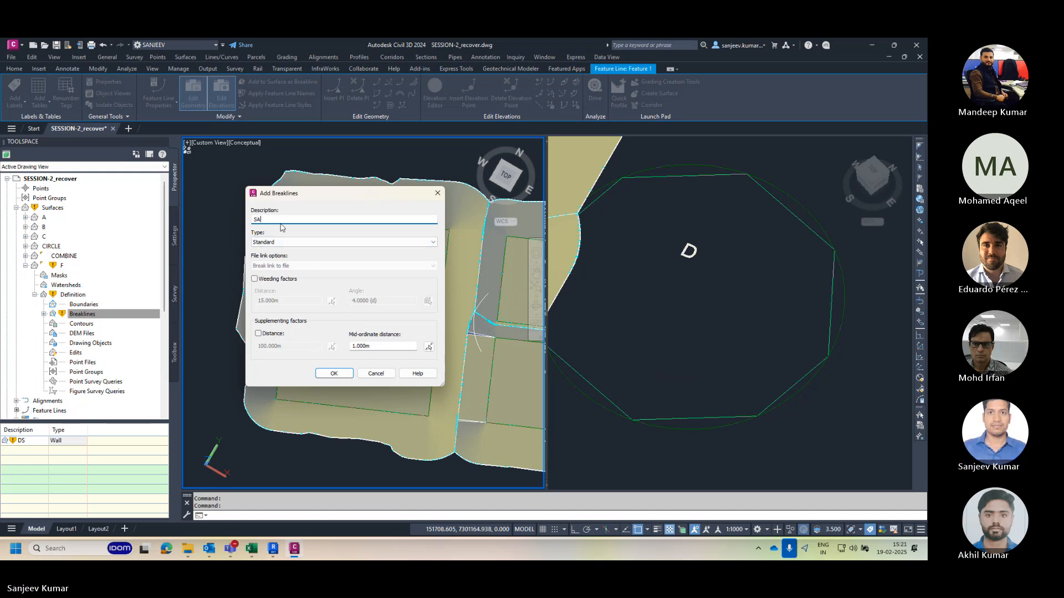
click(294, 243)
click(294, 266)
click(334, 374)
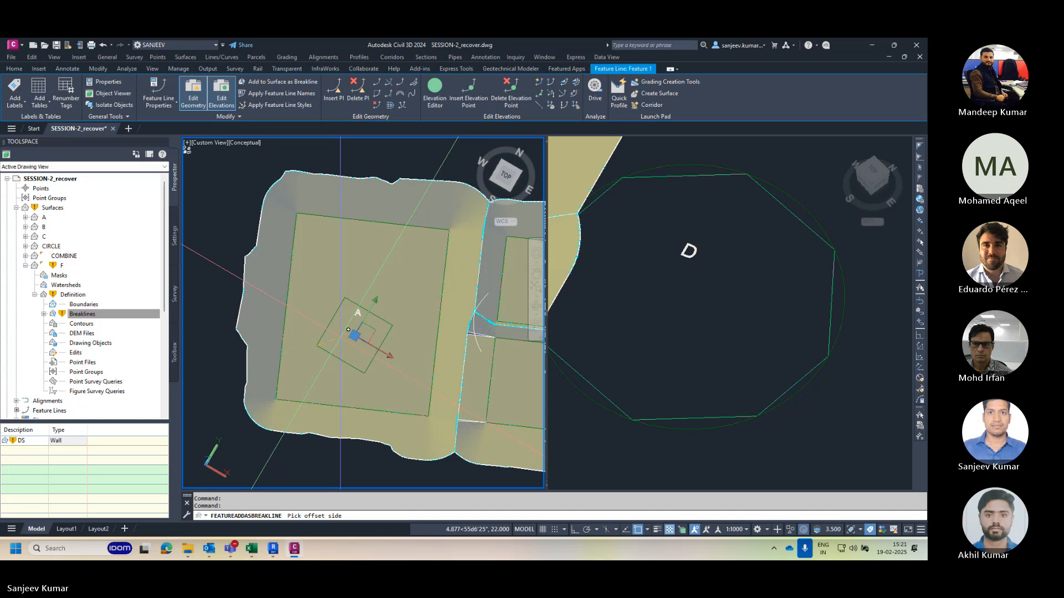
Step: Offset the wall breakline toward the inside of the rectangle and set all its offset points to elevation 20
click(393, 516)
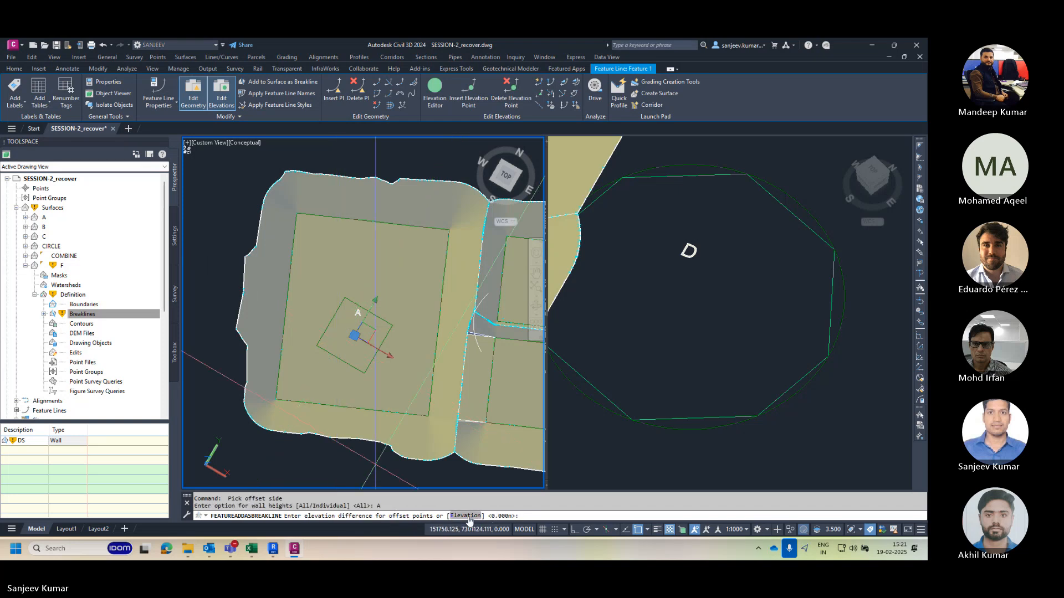
click(465, 516)
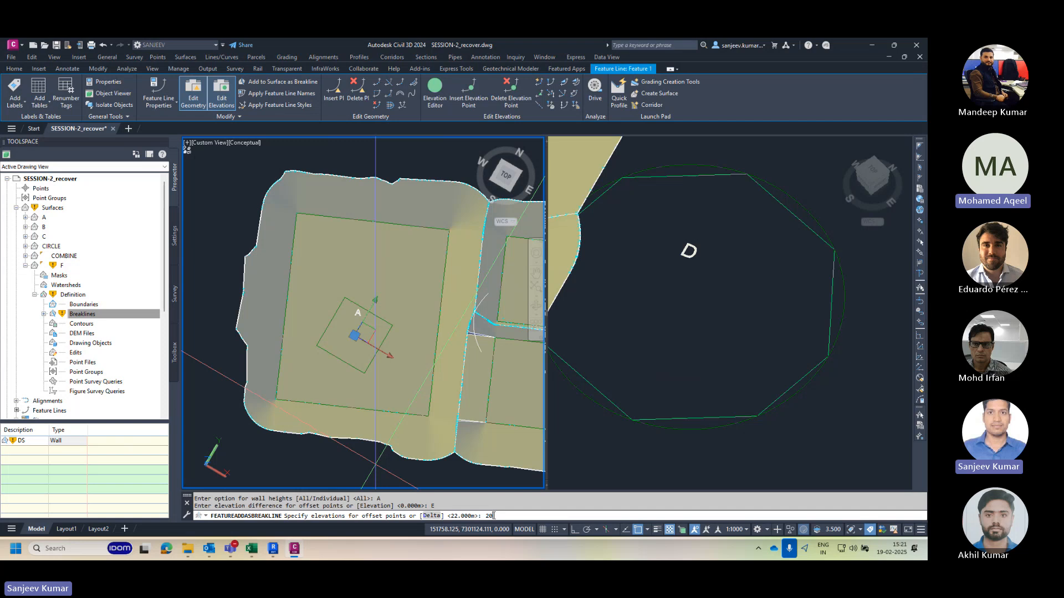
text(20)
key(Return)
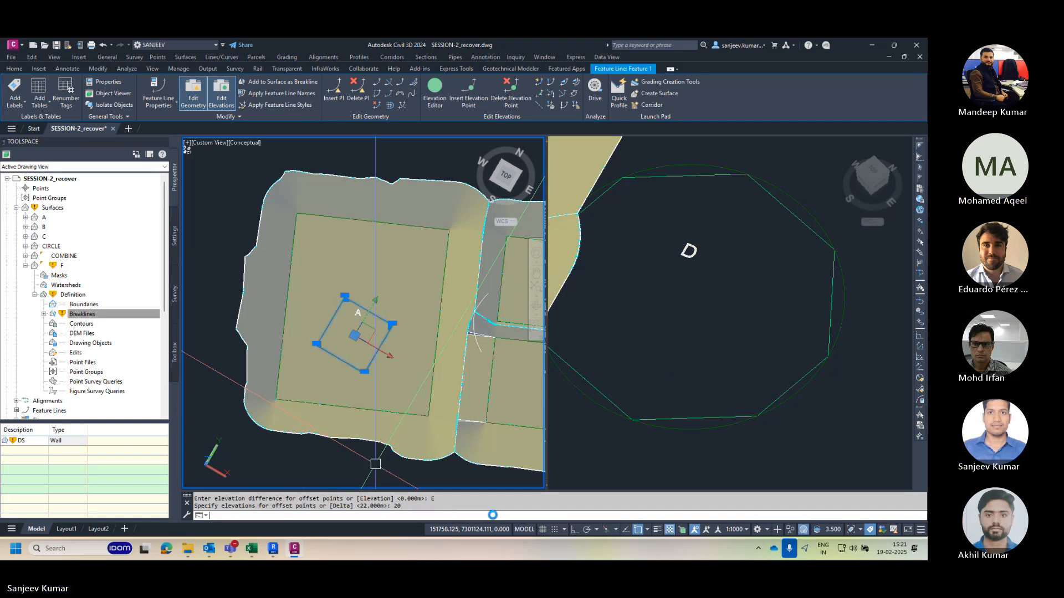
Step: View surface A obliquely and refresh its display by switching the visual style to 2D Wireframe and back to Conceptual
scroll(342, 328, up, 4)
scroll(349, 316, down, 3)
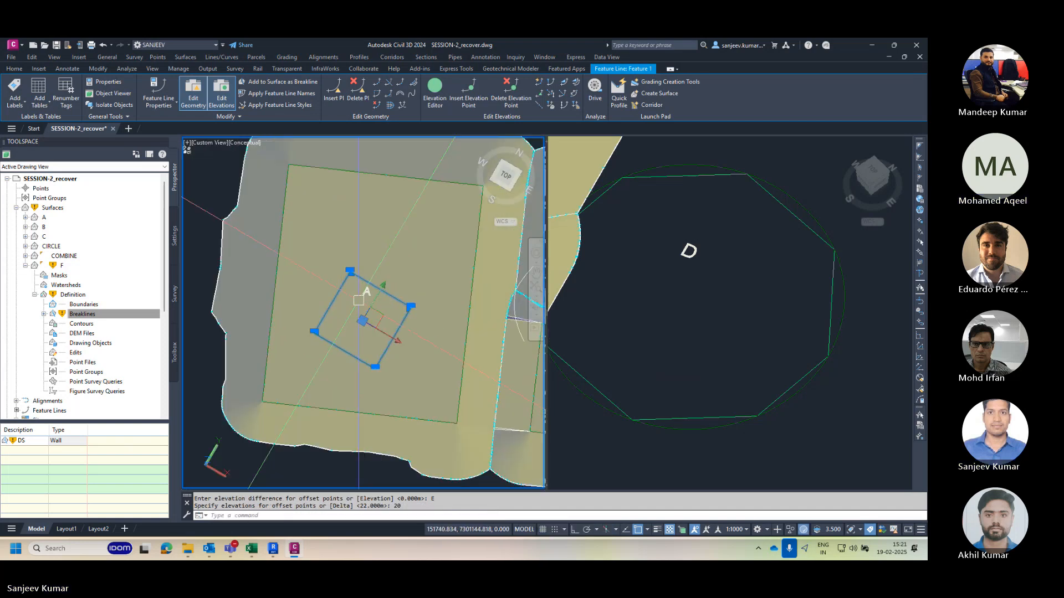
shift+middle_drag(355, 333, 394, 276)
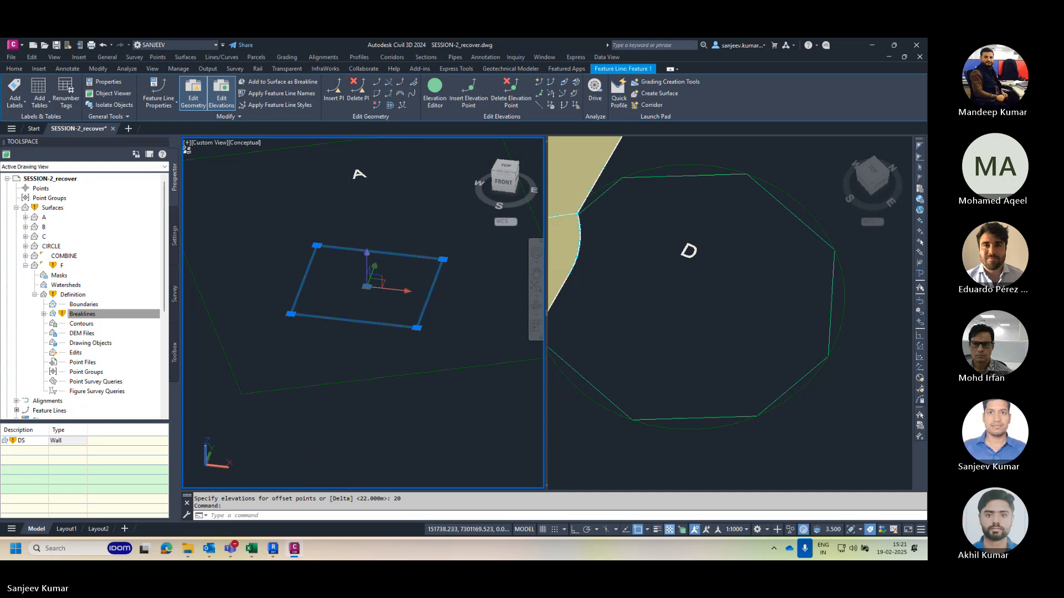
key(Escape)
scroll(377, 331, down, 2)
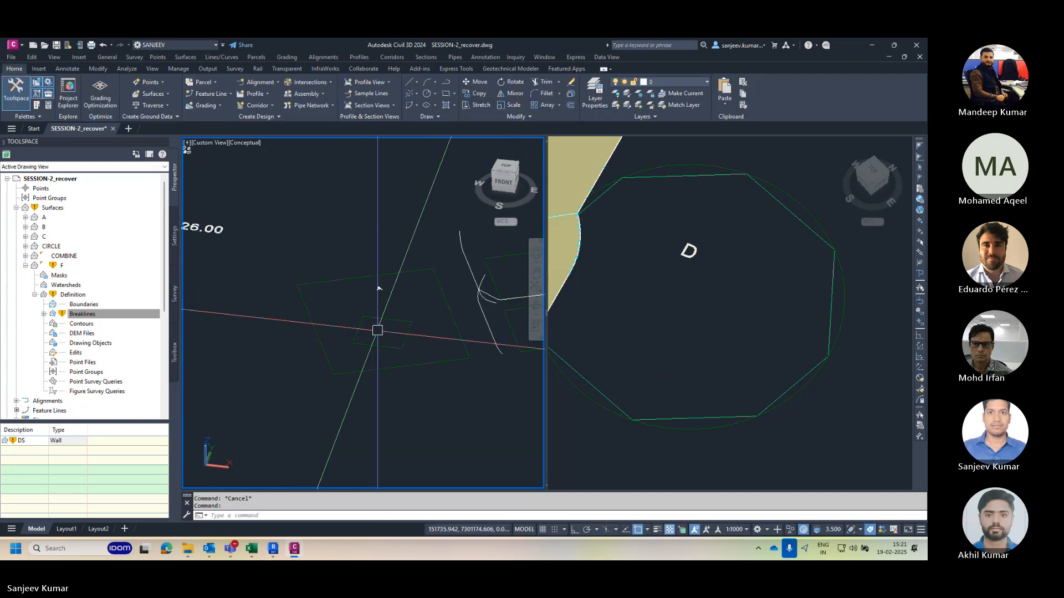
click(243, 145)
click(253, 145)
click(255, 145)
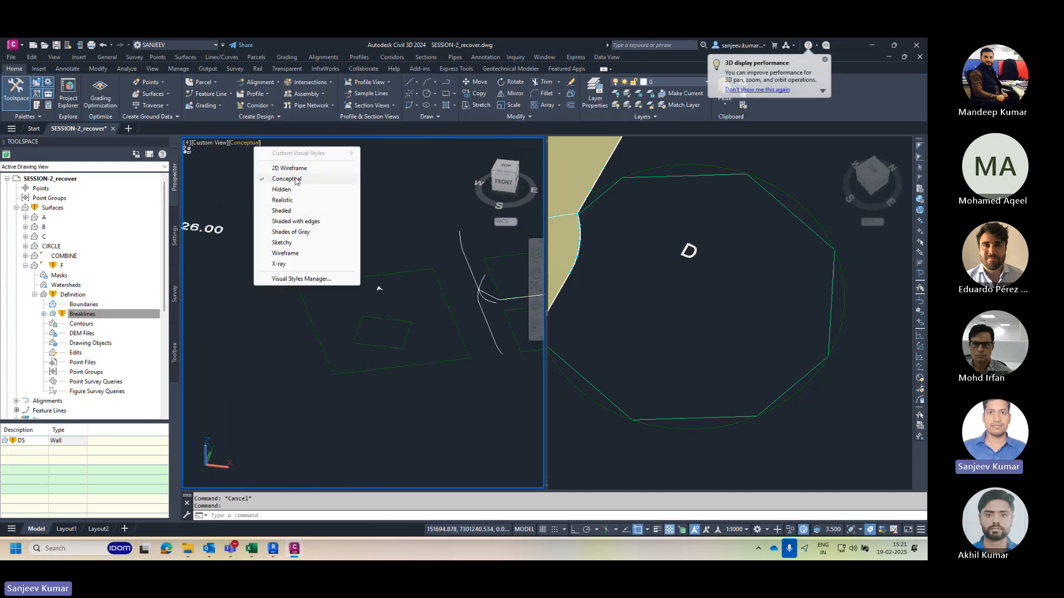
click(289, 167)
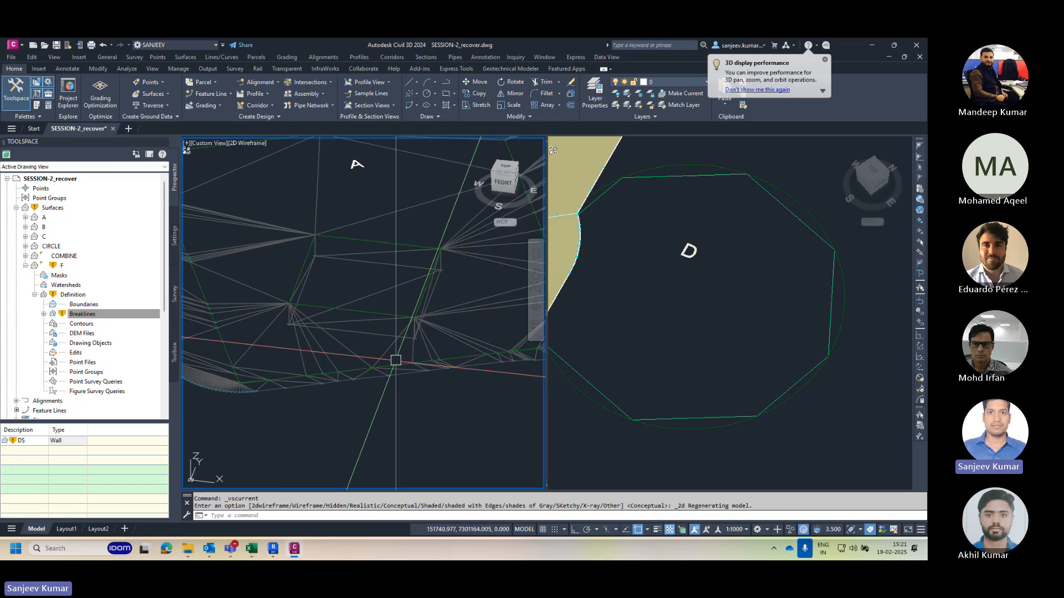
scroll(396, 360, down, 5)
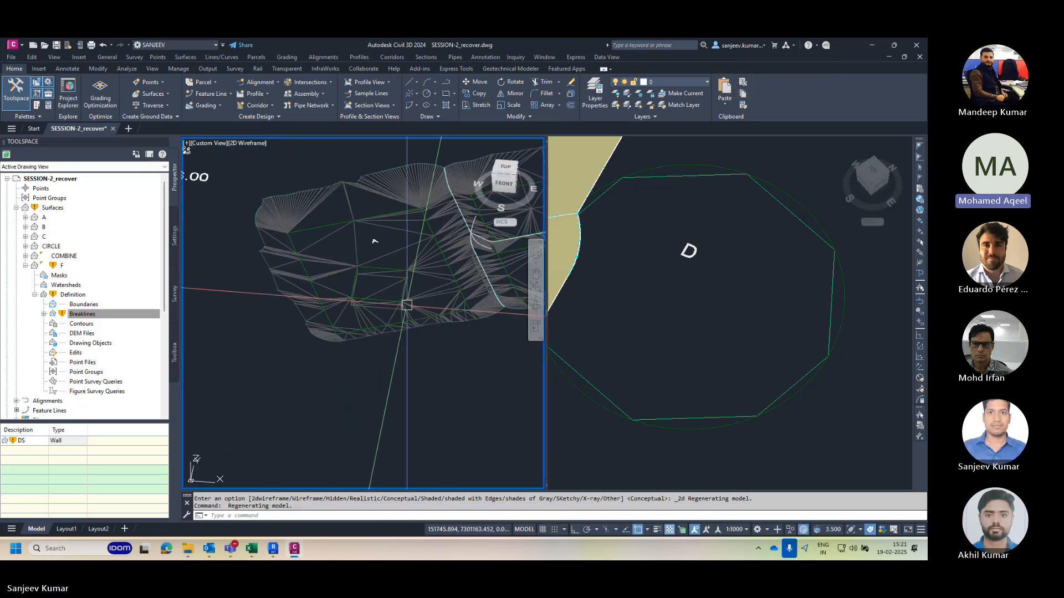
click(247, 144)
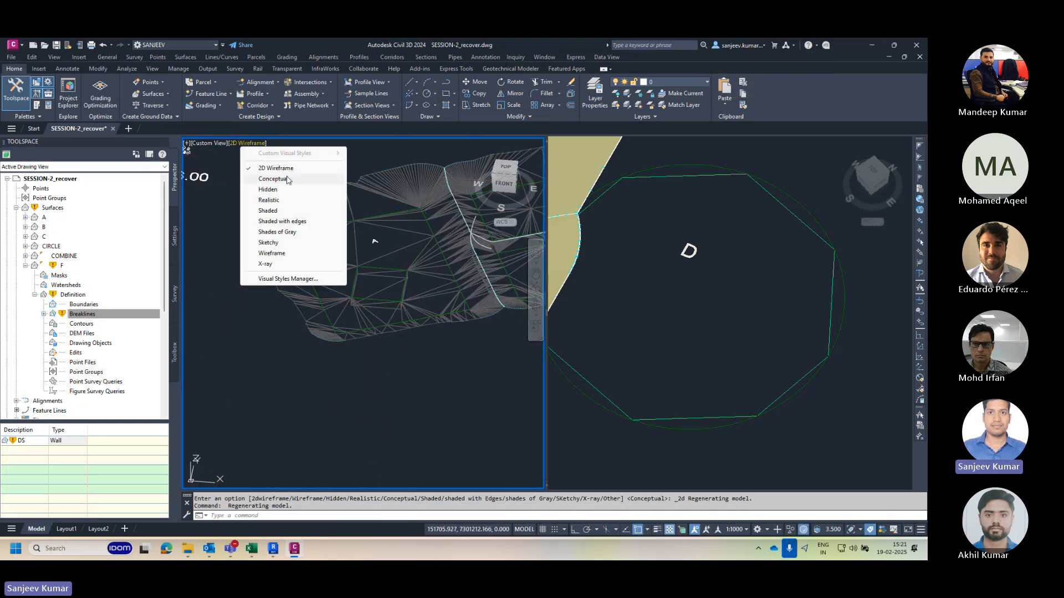
click(287, 179)
scroll(352, 258, up, 5)
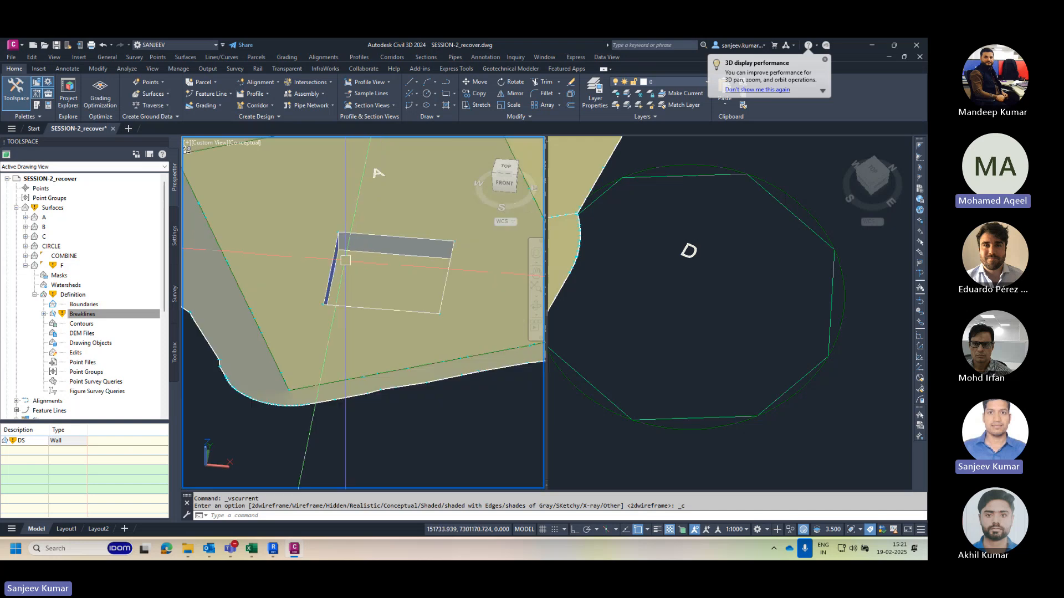
Step: Examine the small rectangle's wall on surface A from several angles and distances
shift+middle_drag(345, 260, 293, 309)
scroll(371, 263, up, 3)
scroll(341, 249, down, 4)
scroll(321, 284, up, 3)
scroll(302, 316, down, 4)
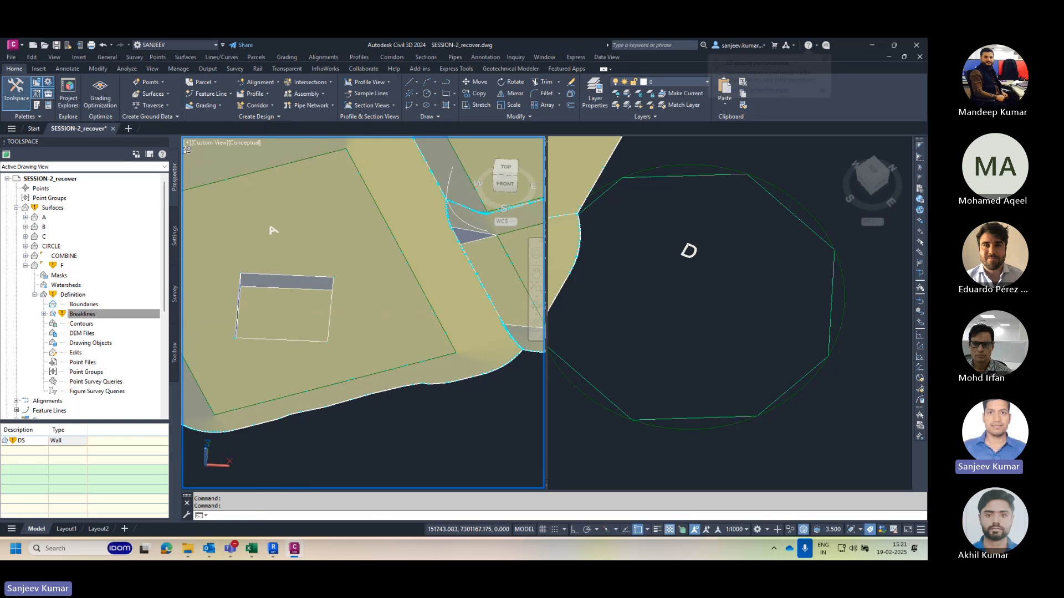
click(422, 421)
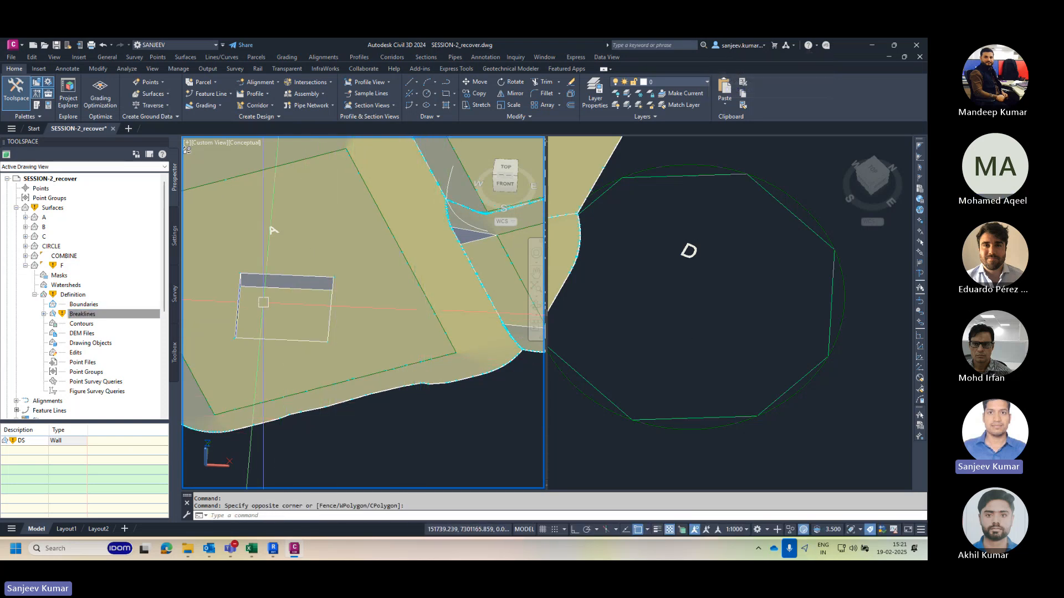
shift+middle_drag(253, 317, 262, 273)
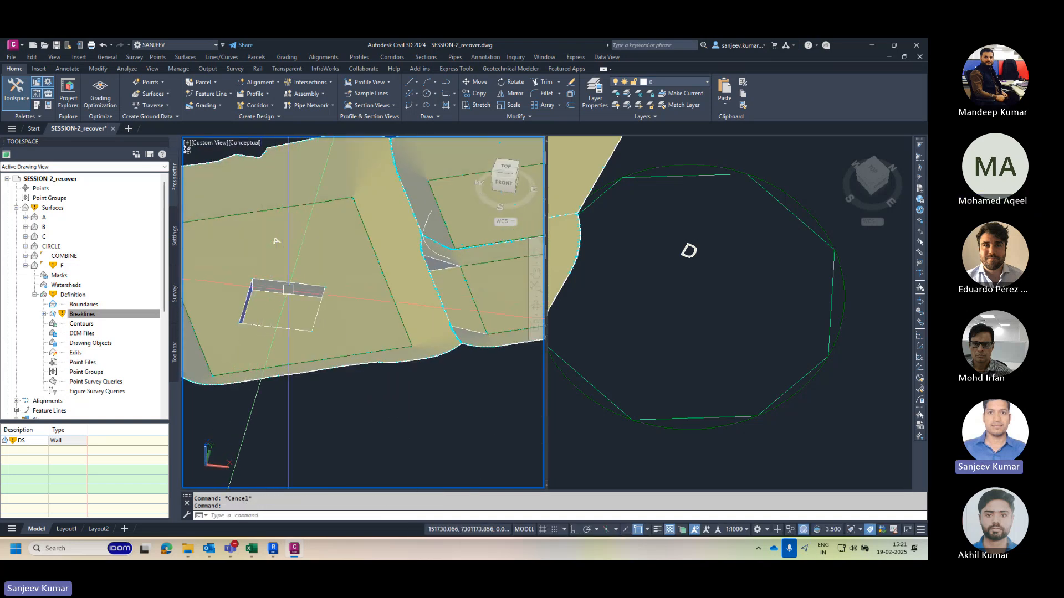
scroll(290, 297, up, 7)
scroll(294, 295, down, 6)
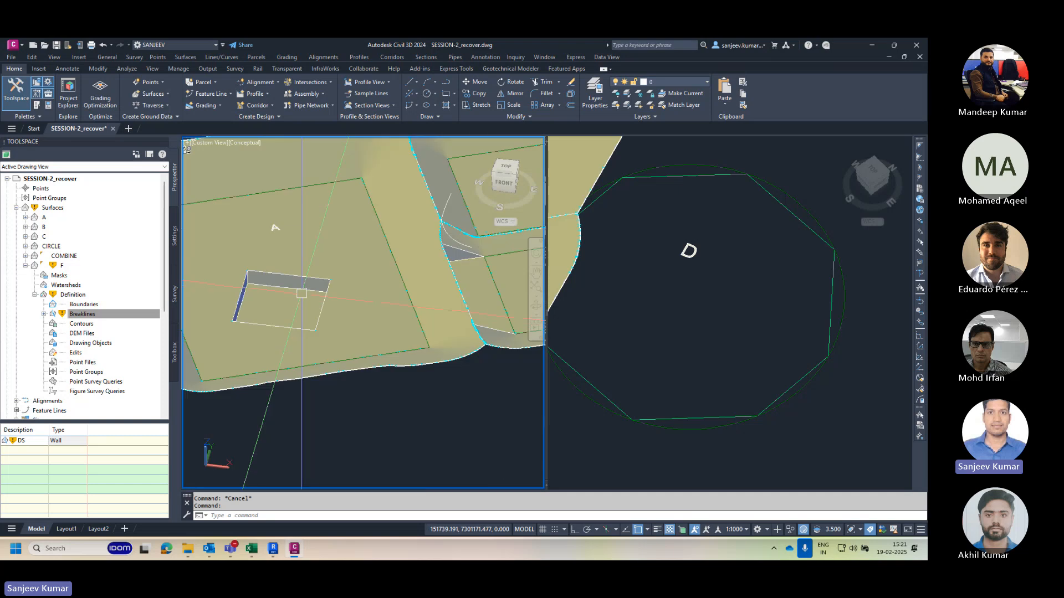
mouse_move(307, 283)
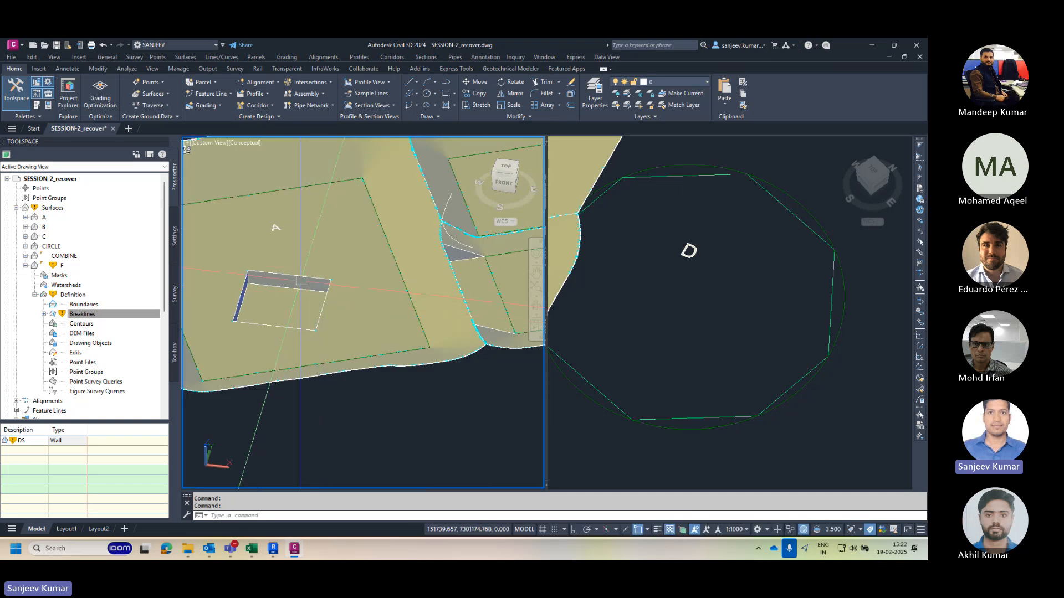
key(Escape)
scroll(301, 281, up, 3)
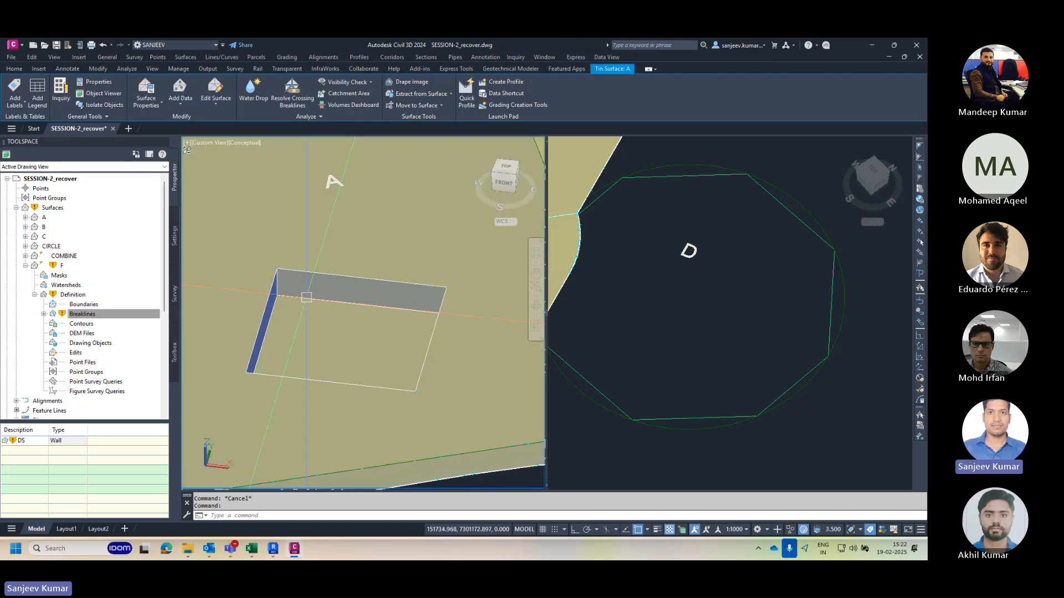
scroll(304, 294, down, 2)
scroll(327, 335, down, 3)
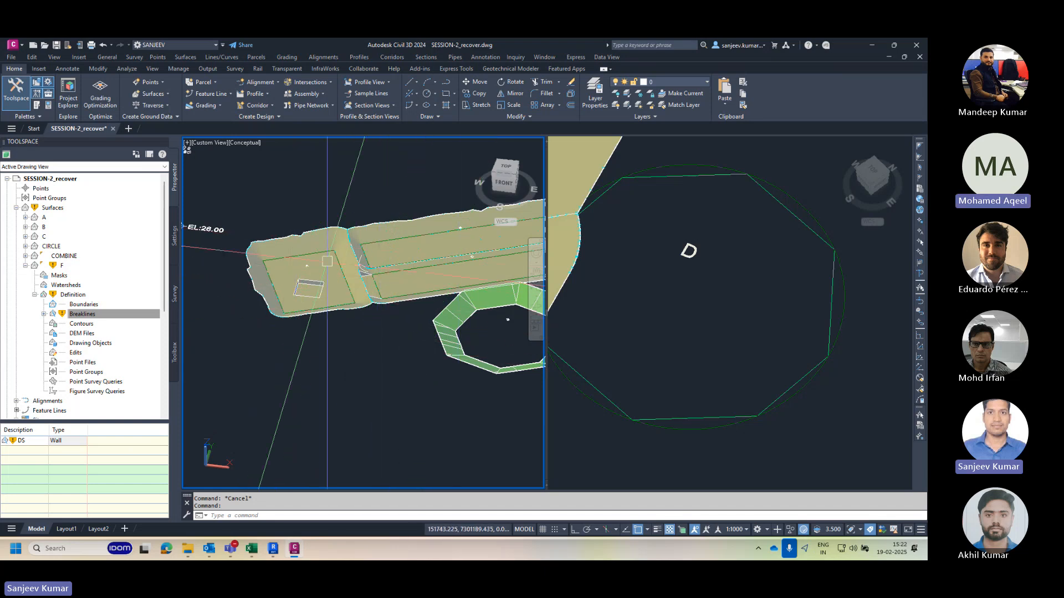
Step: Rebuild surface F
scroll(299, 302, up, 5)
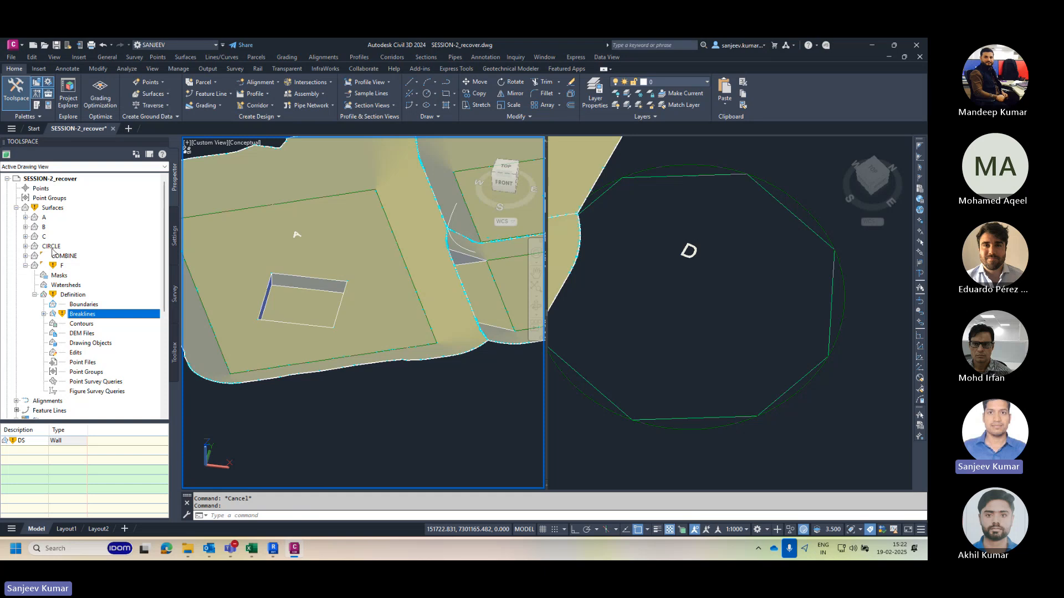
right_click(62, 266)
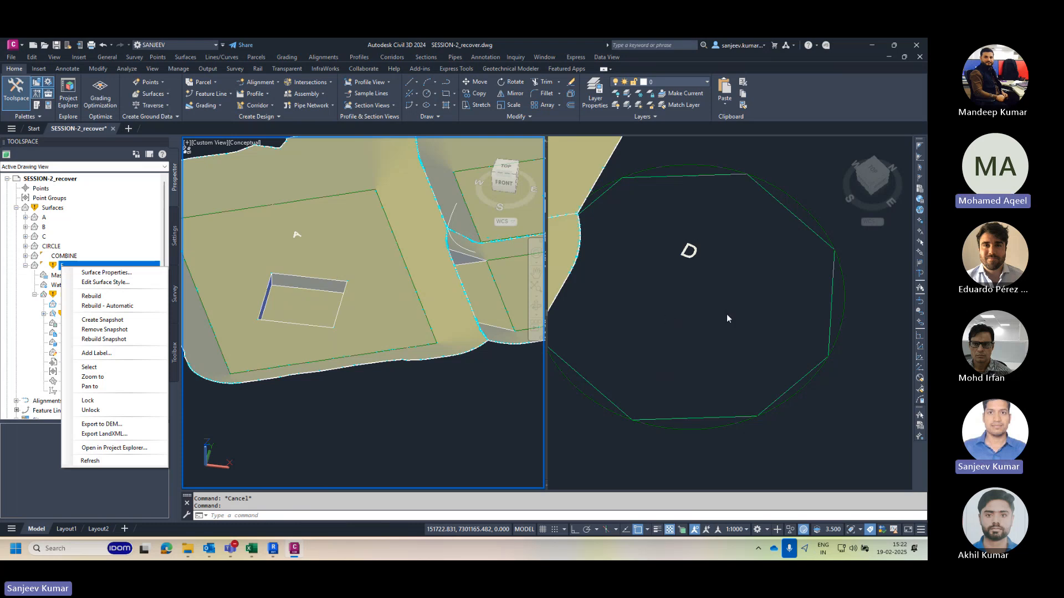
click(95, 299)
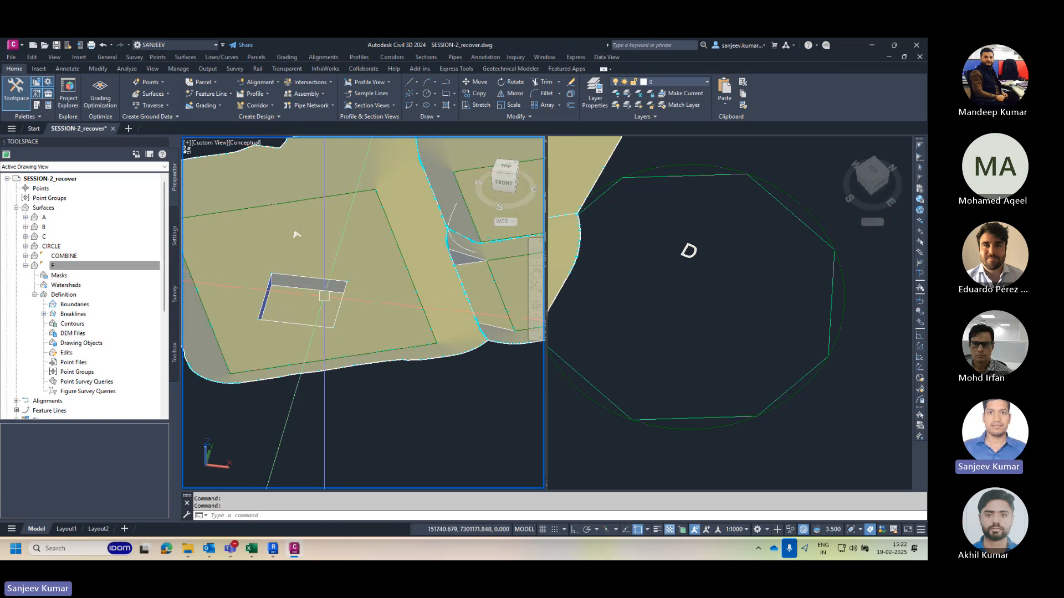
Step: Examine the vertical-walled recess in surface A and the surrounding surfaces in the oblique Conceptual view
scroll(324, 296, up, 4)
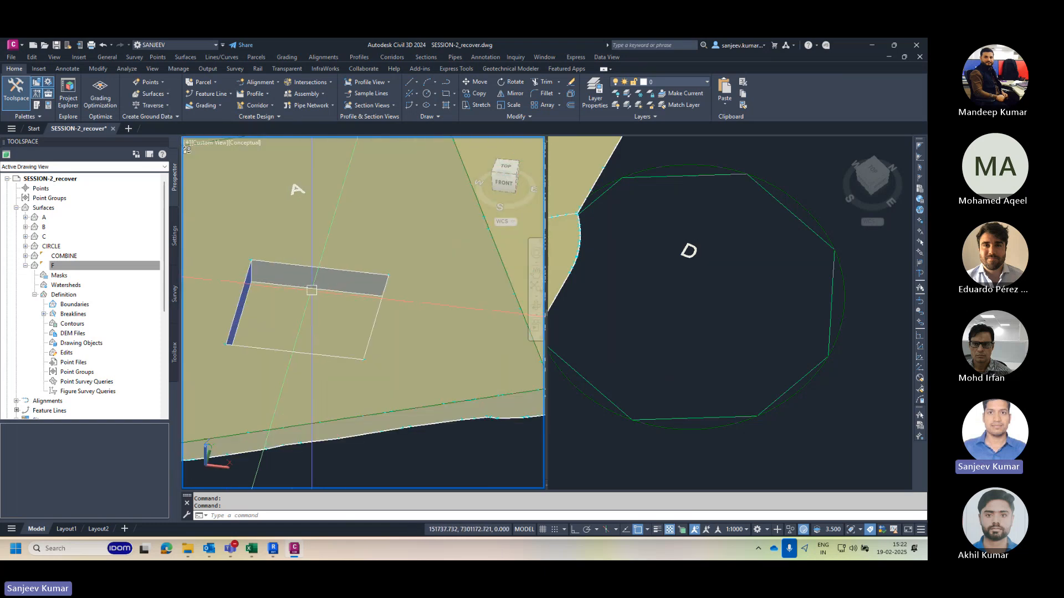
scroll(311, 290, down, 6)
click(584, 368)
click(583, 376)
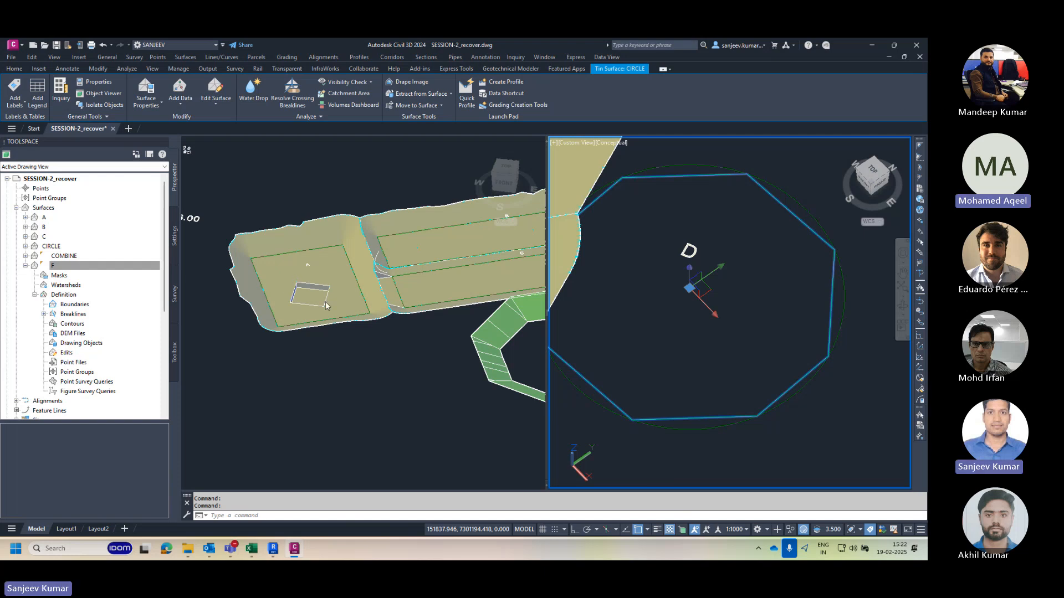
click(296, 298)
key(Escape)
scroll(311, 302, up, 6)
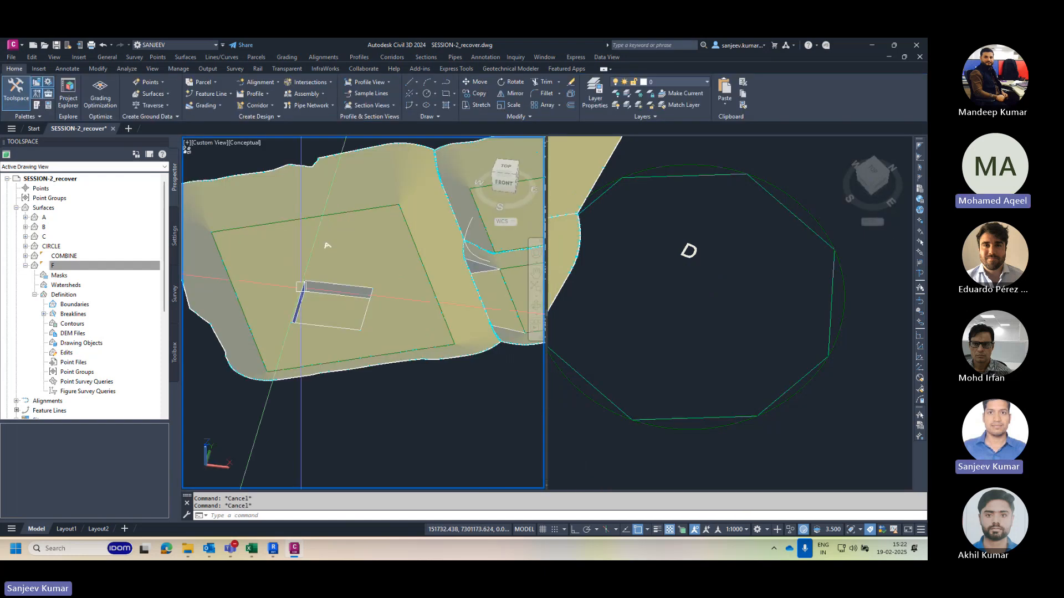
click(329, 305)
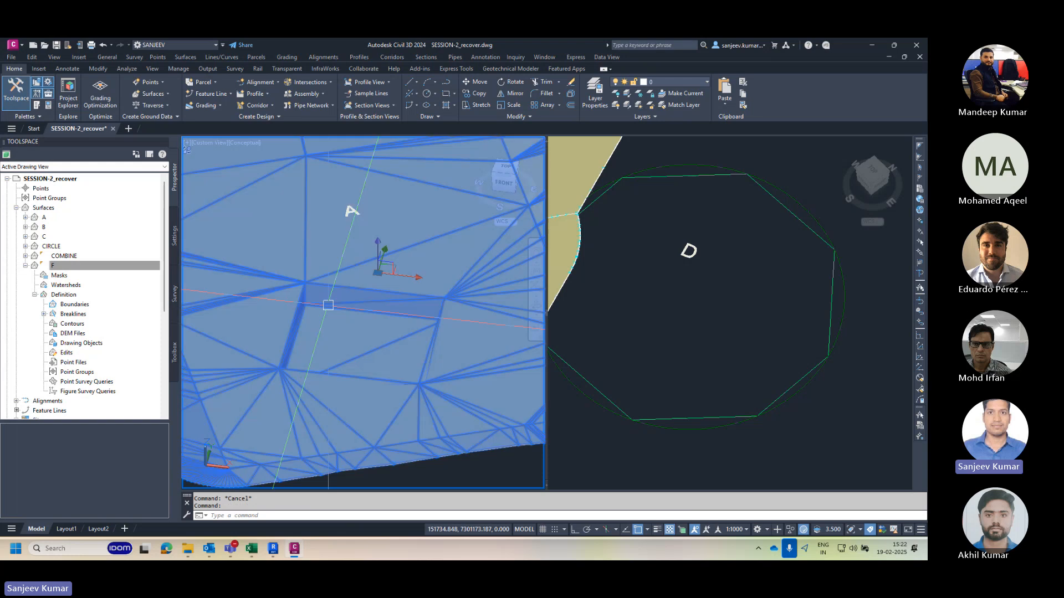
key(Escape)
scroll(333, 309, up, 3)
scroll(333, 304, down, 2)
scroll(334, 304, down, 2)
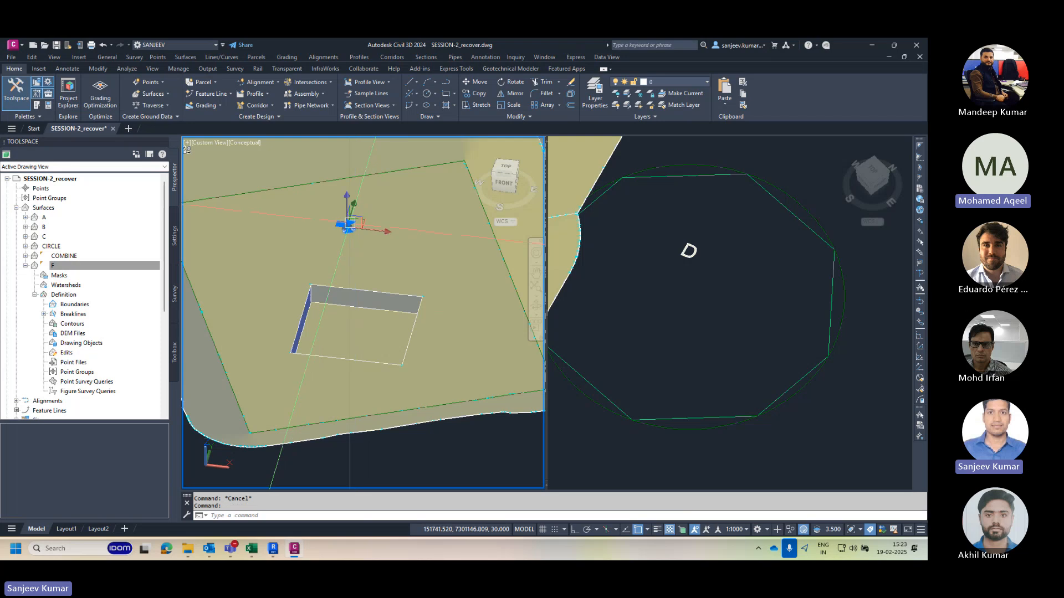
scroll(341, 293, down, 2)
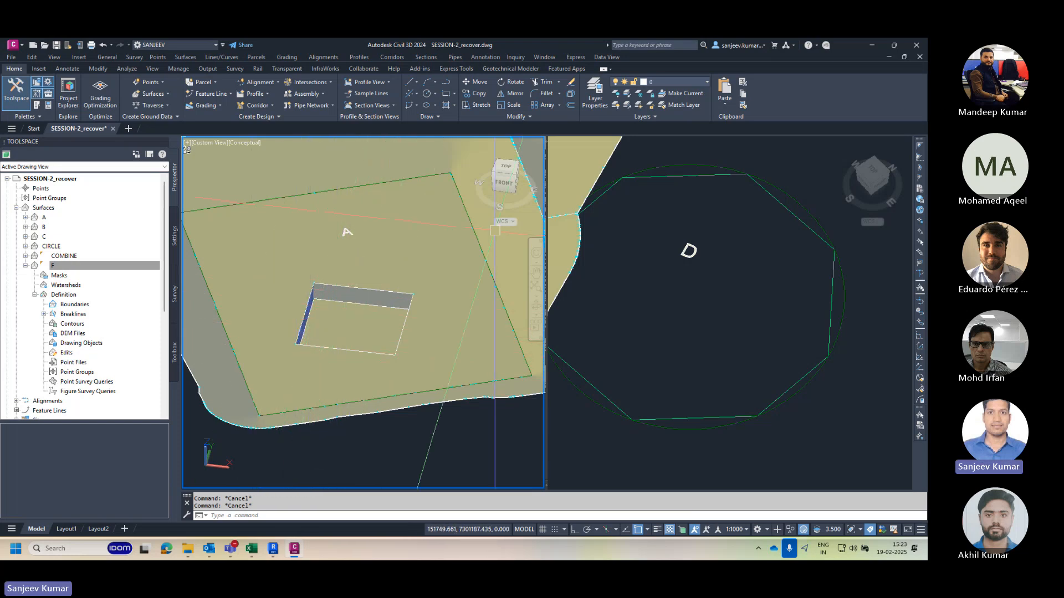
Step: Switch the surface A view to Top and examine the recess and the whole site in plan
click(505, 167)
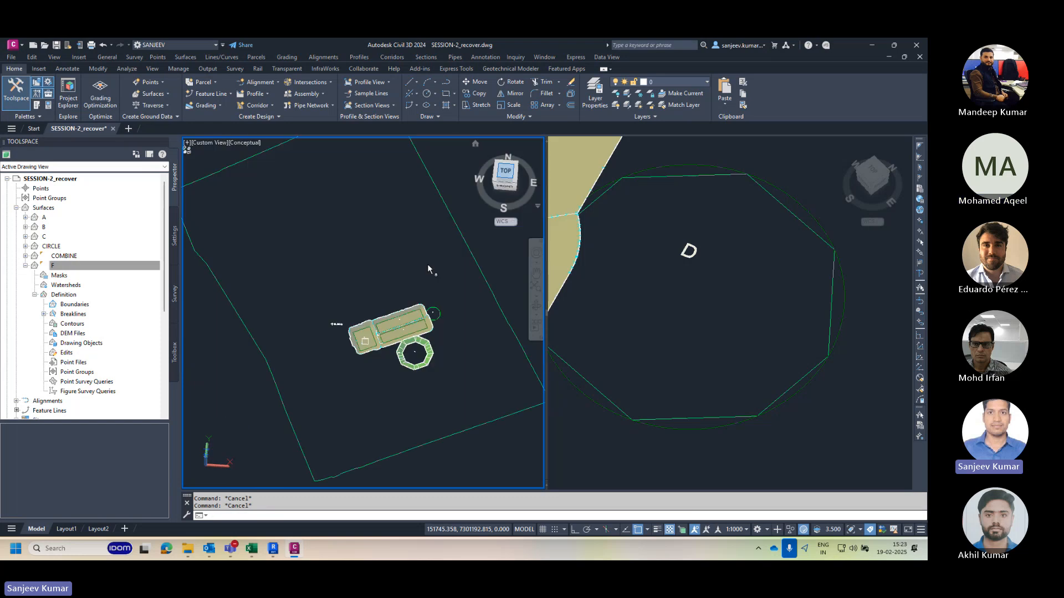
scroll(376, 354, down, 2)
scroll(376, 359, up, 5)
scroll(376, 359, up, 5)
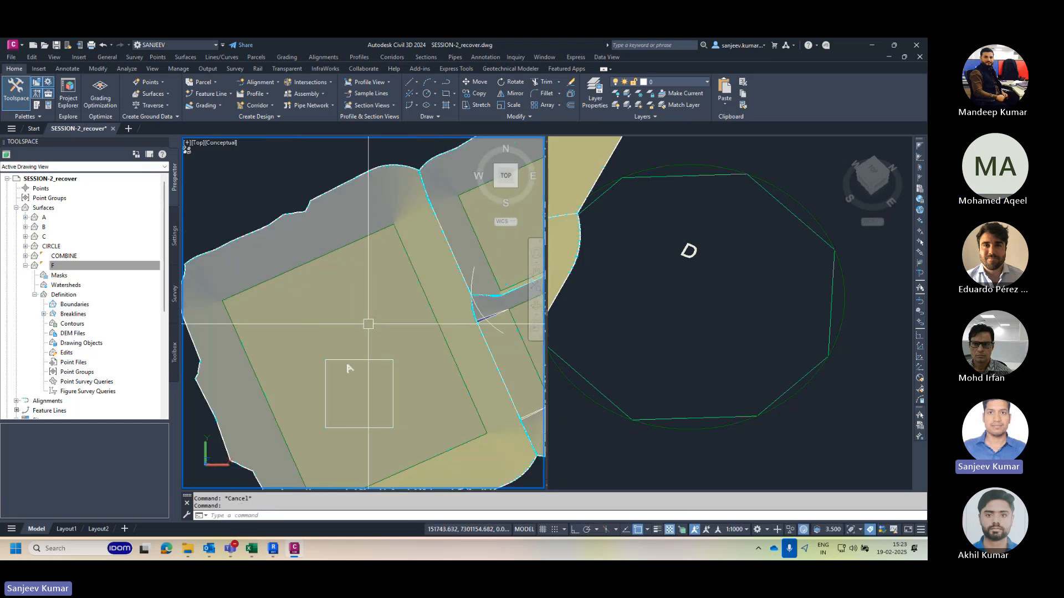
key(Escape)
scroll(344, 289, down, 4)
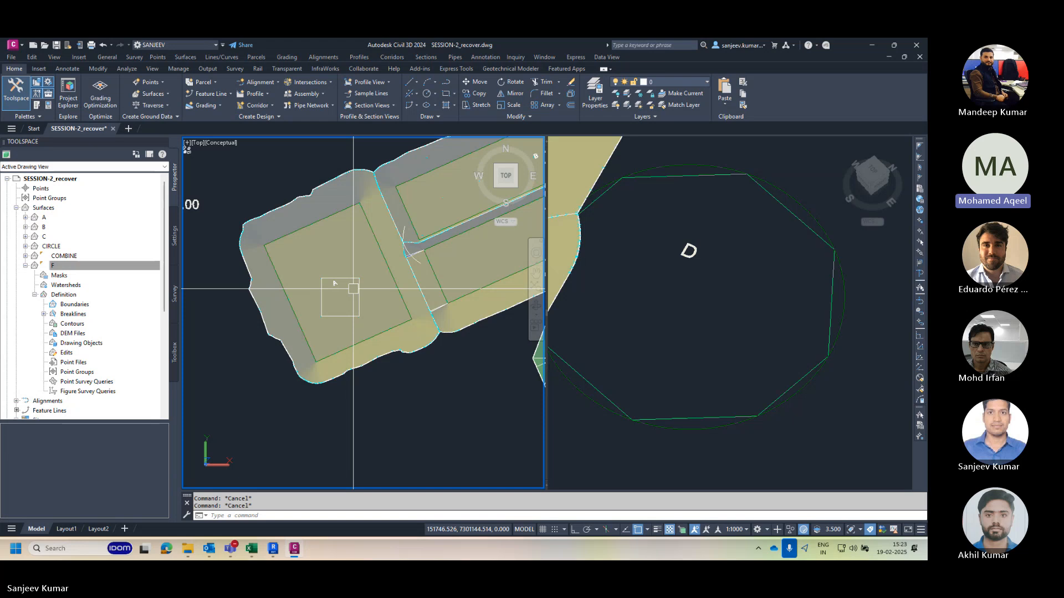
scroll(411, 276, up, 2)
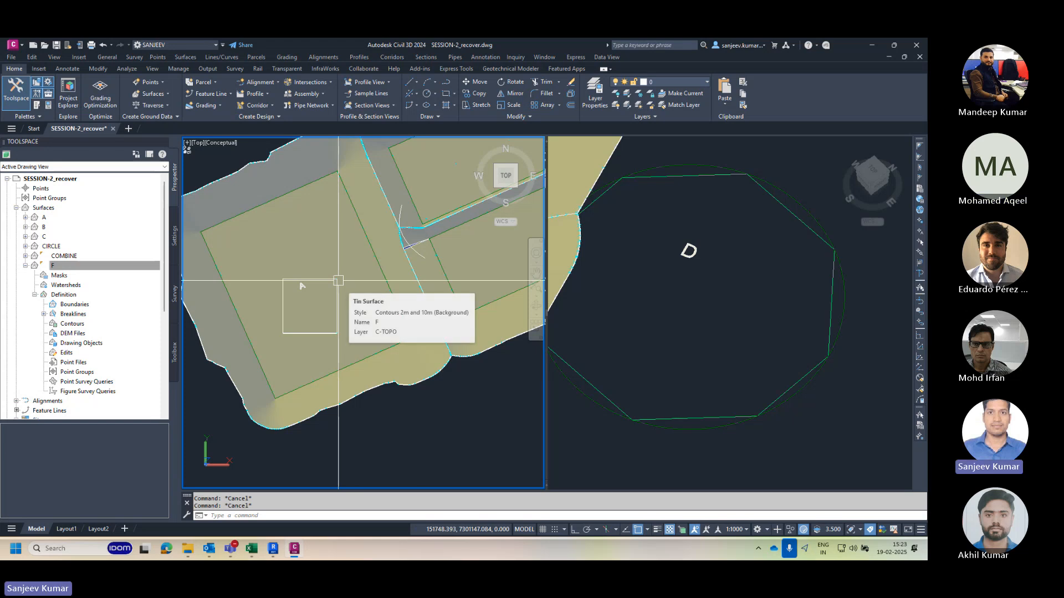
scroll(303, 301, down, 5)
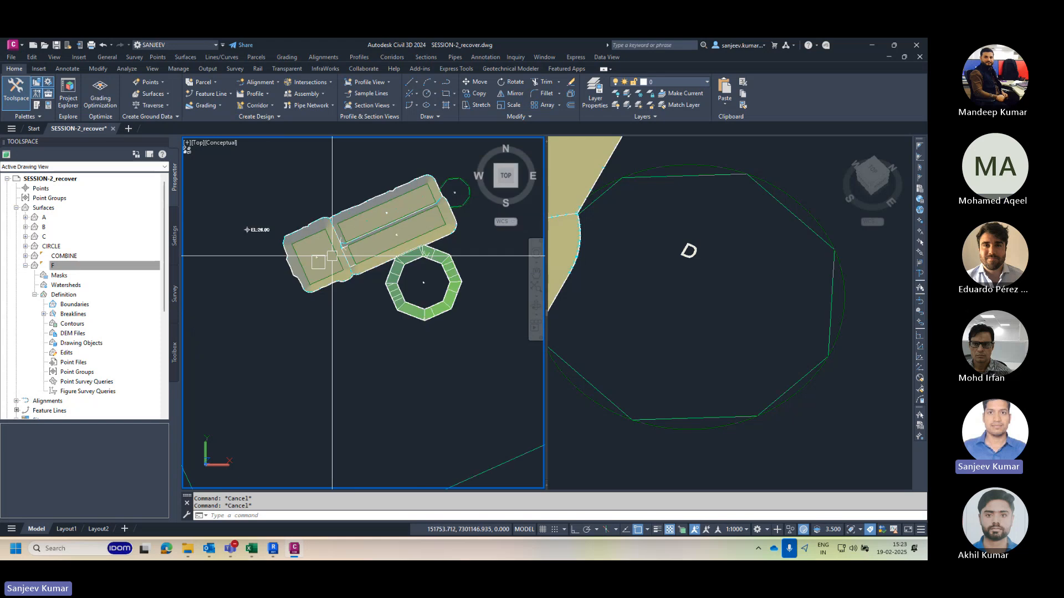
scroll(274, 257, down, 4)
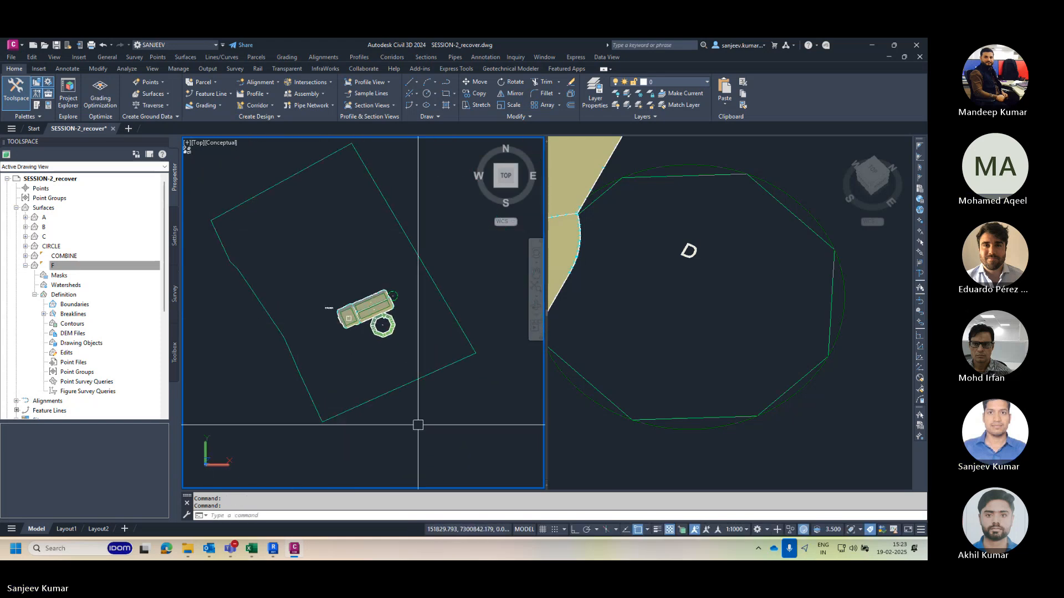
Step: Set the plan view's visual style to 2D Wireframe and bring the site into view
scroll(335, 147, up, 3)
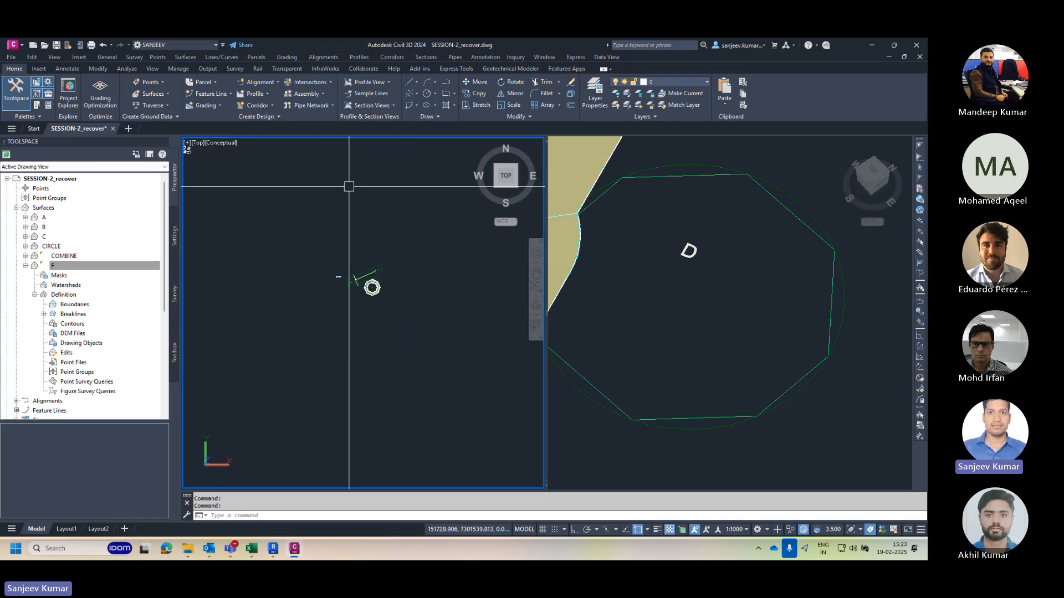
scroll(376, 299, down, 6)
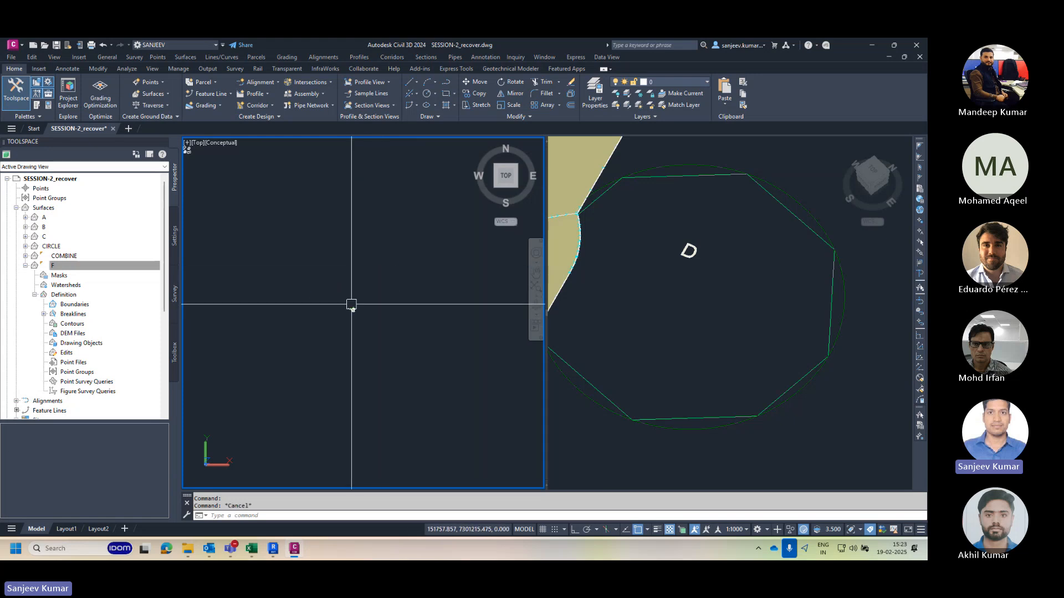
key(Escape)
scroll(352, 305, down, 3)
click(624, 299)
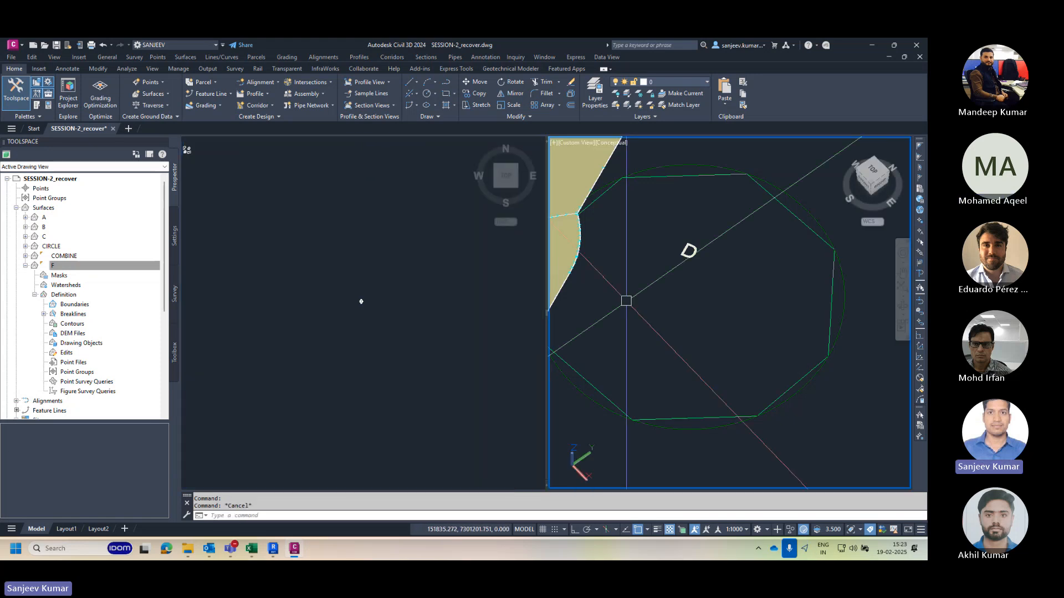
key(Escape)
scroll(621, 300, down, 6)
scroll(405, 241, up, 3)
click(405, 241)
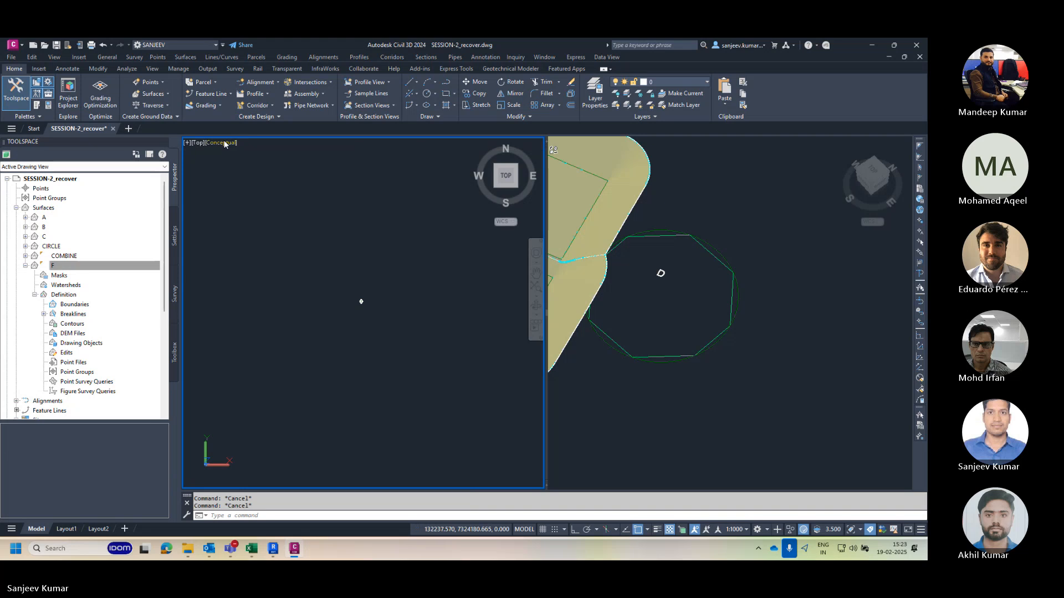
click(224, 142)
click(257, 168)
scroll(349, 307, up, 12)
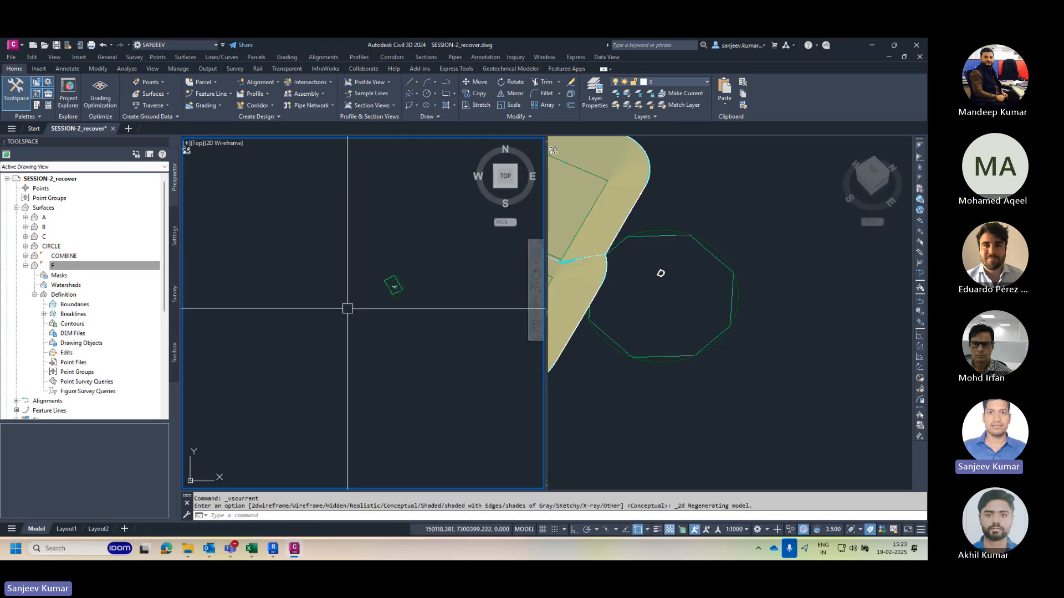
middle_drag(397, 259, 337, 326)
key(Escape)
Step: Examine the outer boundary of surface COMBINE around the graded pads in plan
click(361, 348)
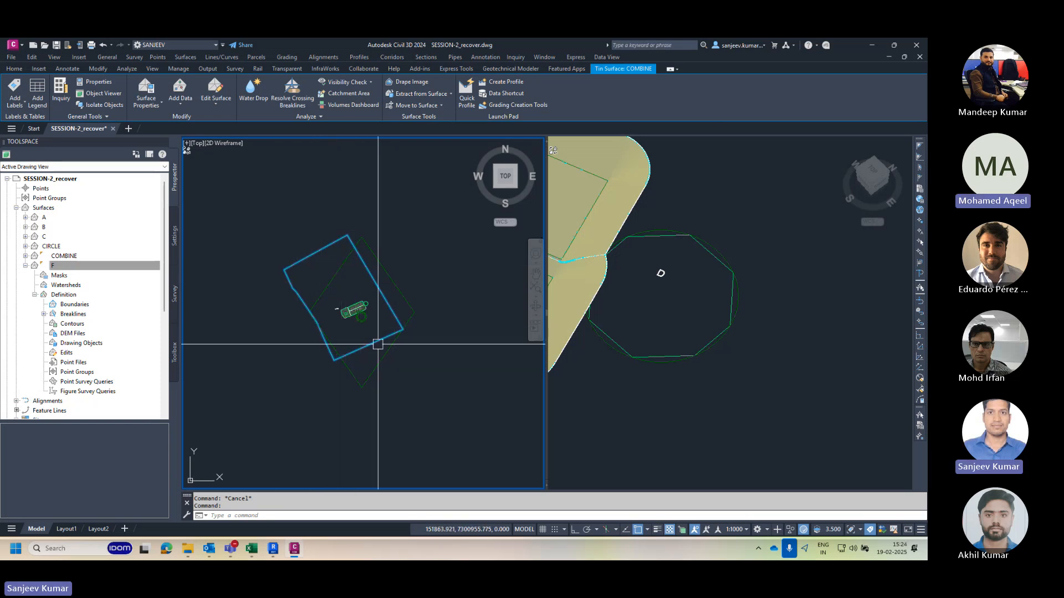
scroll(292, 268, up, 2)
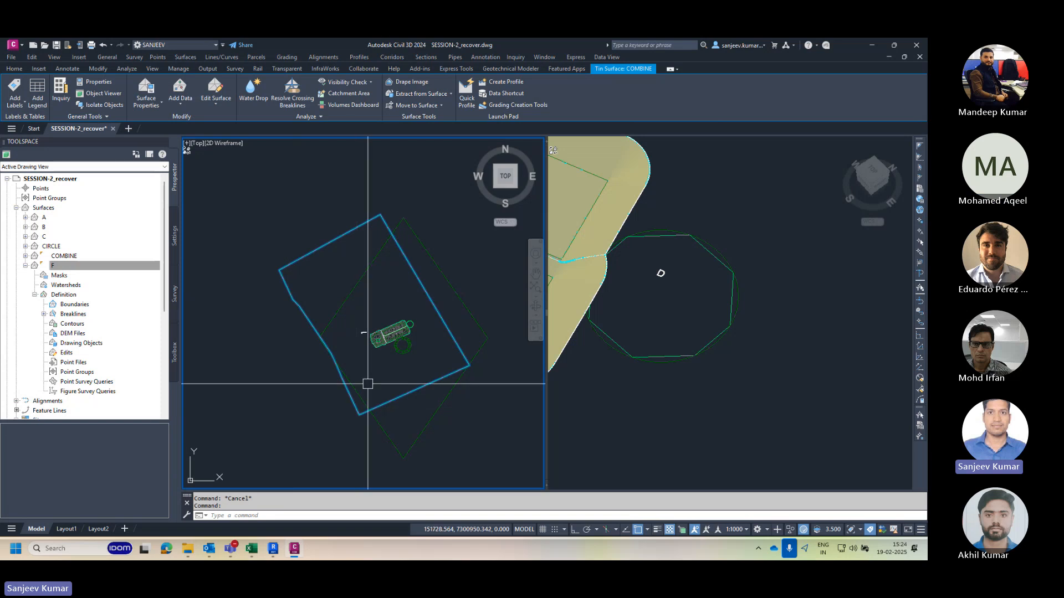
scroll(340, 344, up, 3)
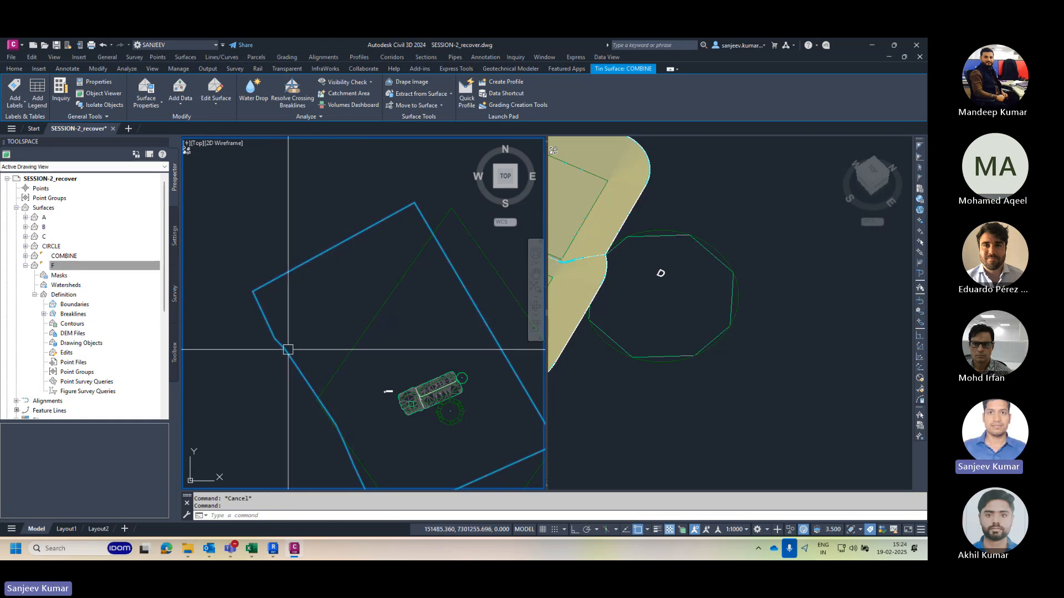
middle_drag(511, 370, 447, 320)
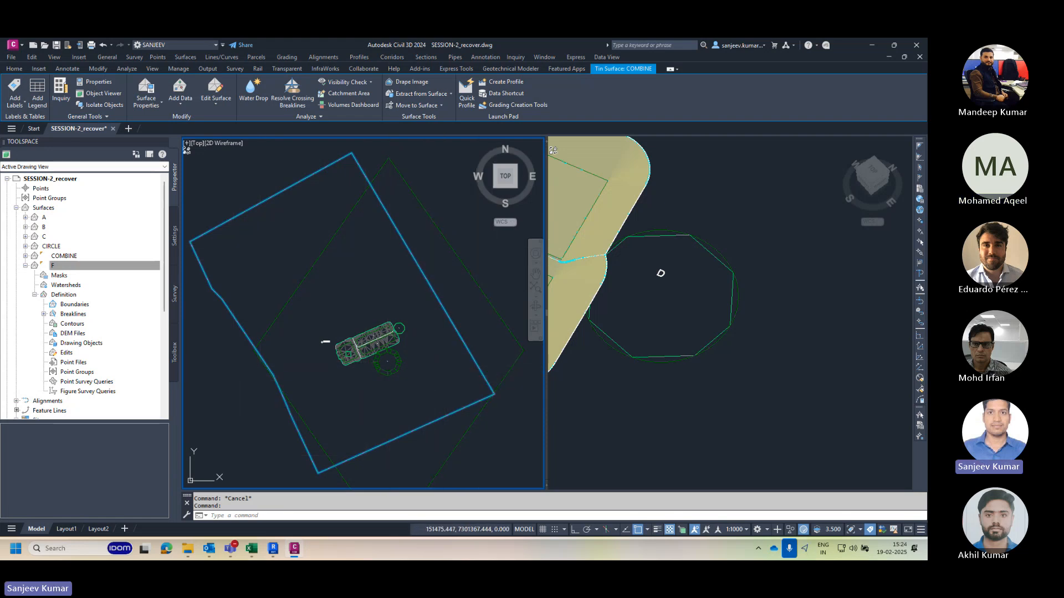
middle_drag(201, 233, 304, 238)
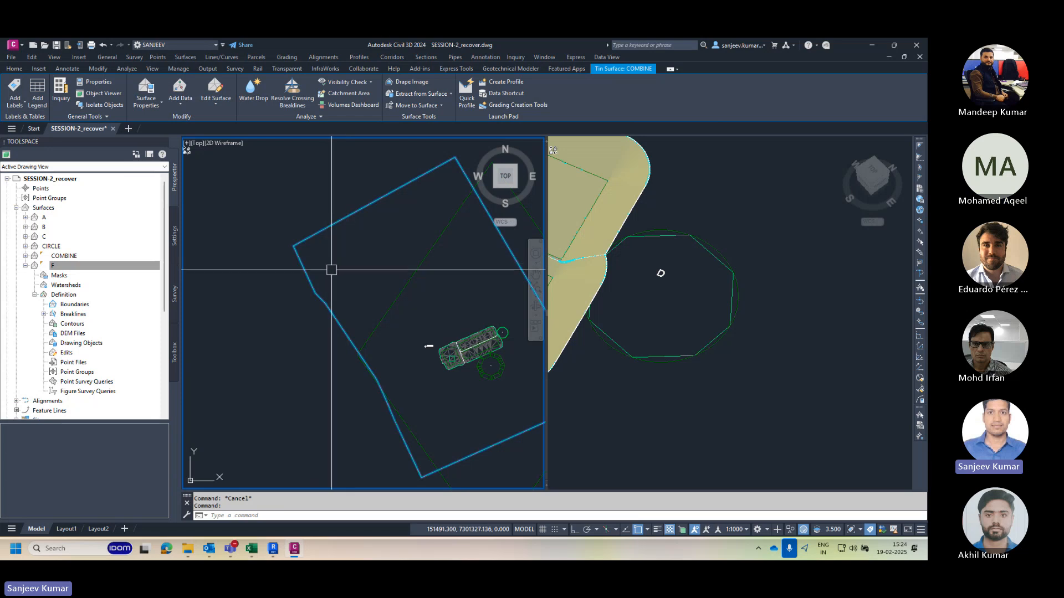
middle_drag(542, 381, 465, 348)
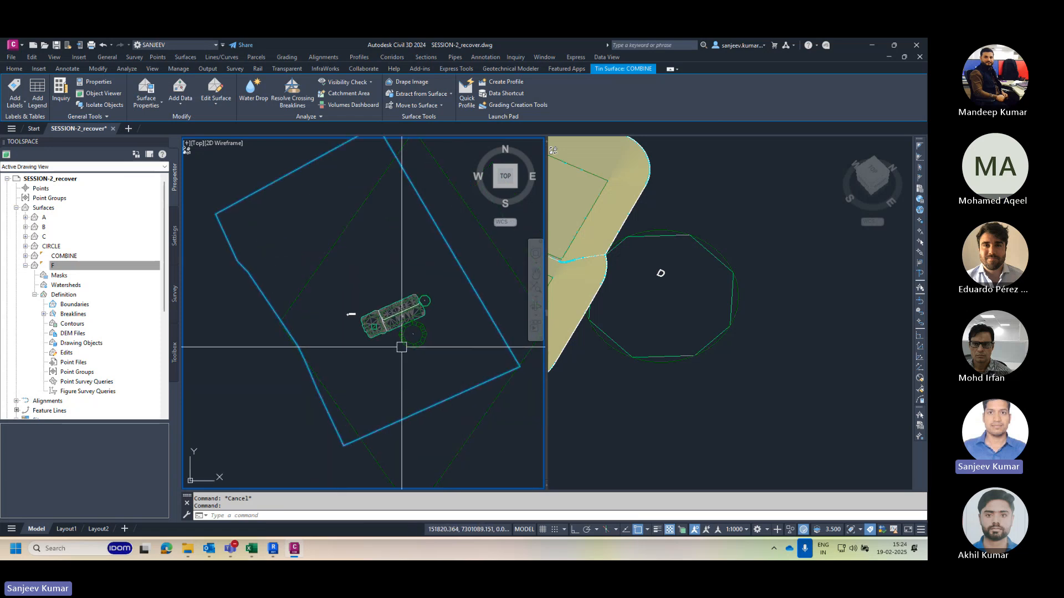
scroll(330, 306, up, 2)
key(Escape)
click(279, 244)
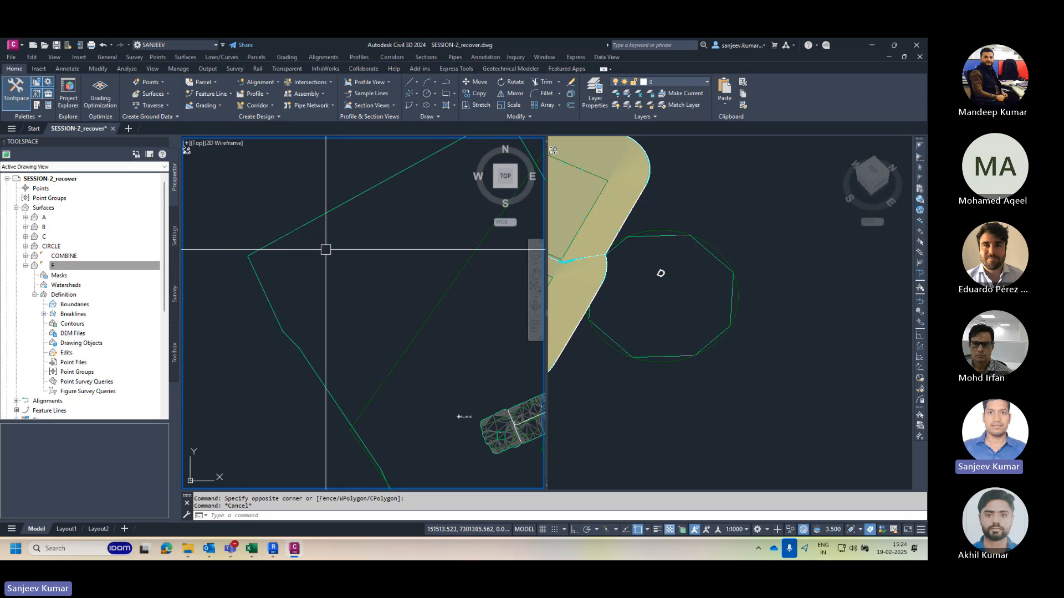
key(Escape)
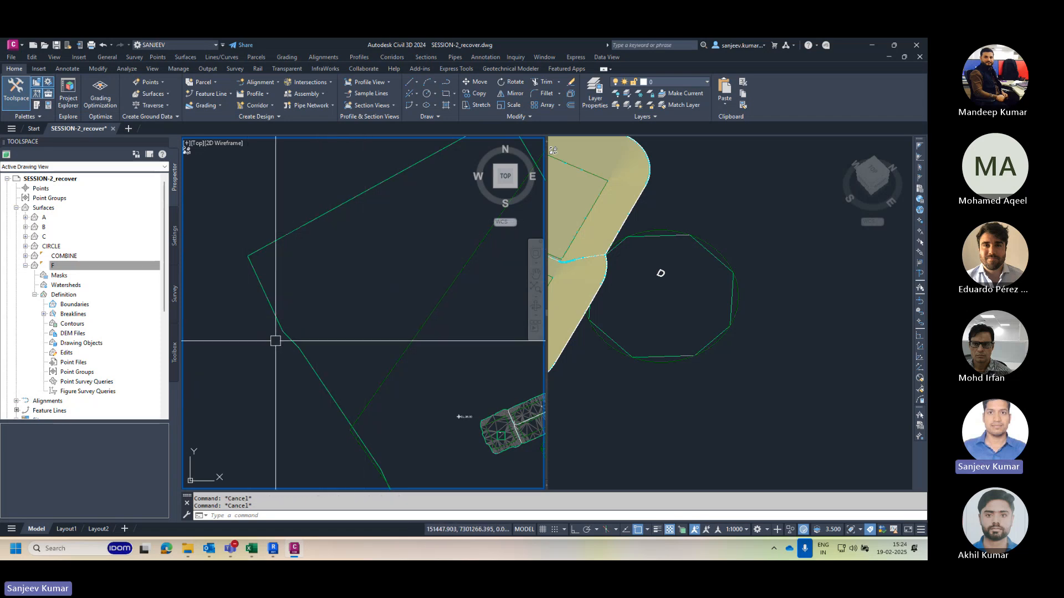
click(277, 240)
mouse_move(320, 307)
middle_down()
mouse_move(266, 299)
mouse_move(290, 316)
mouse_move(280, 309)
middle_up()
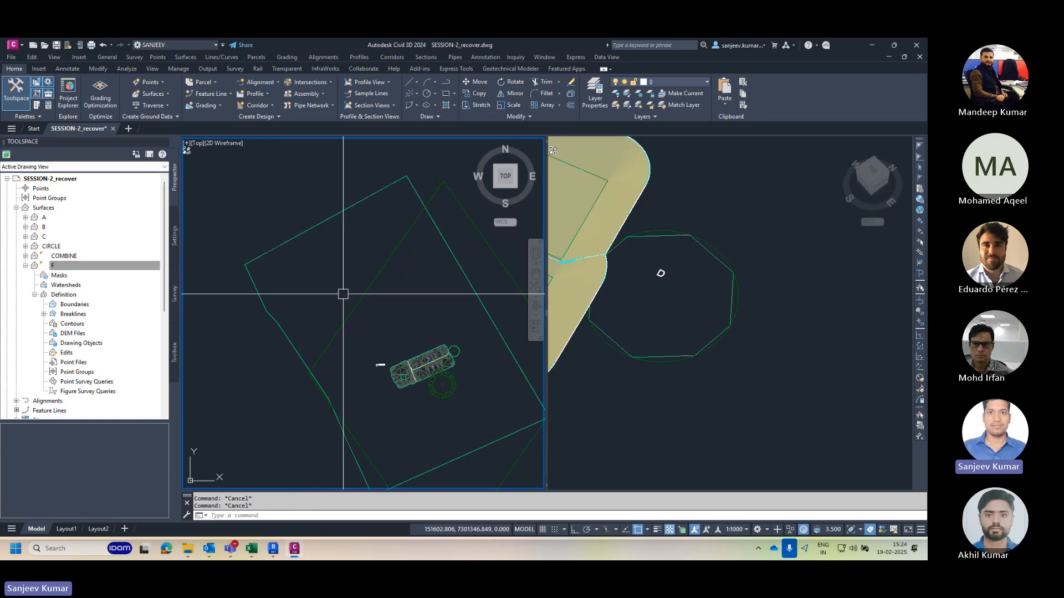
scroll(279, 262, down, 2)
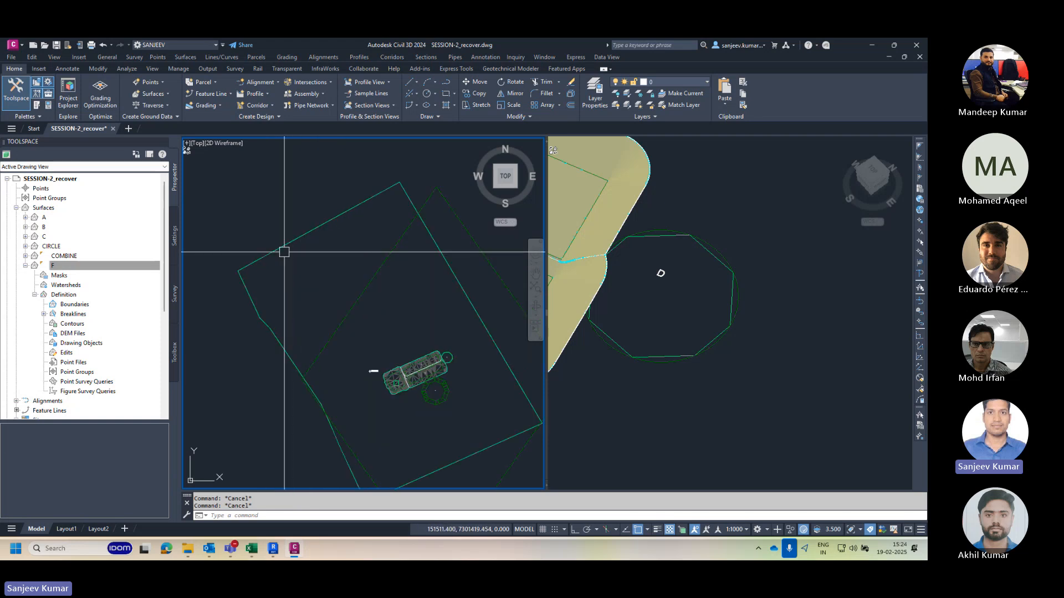
click(280, 248)
scroll(288, 249, up, 2)
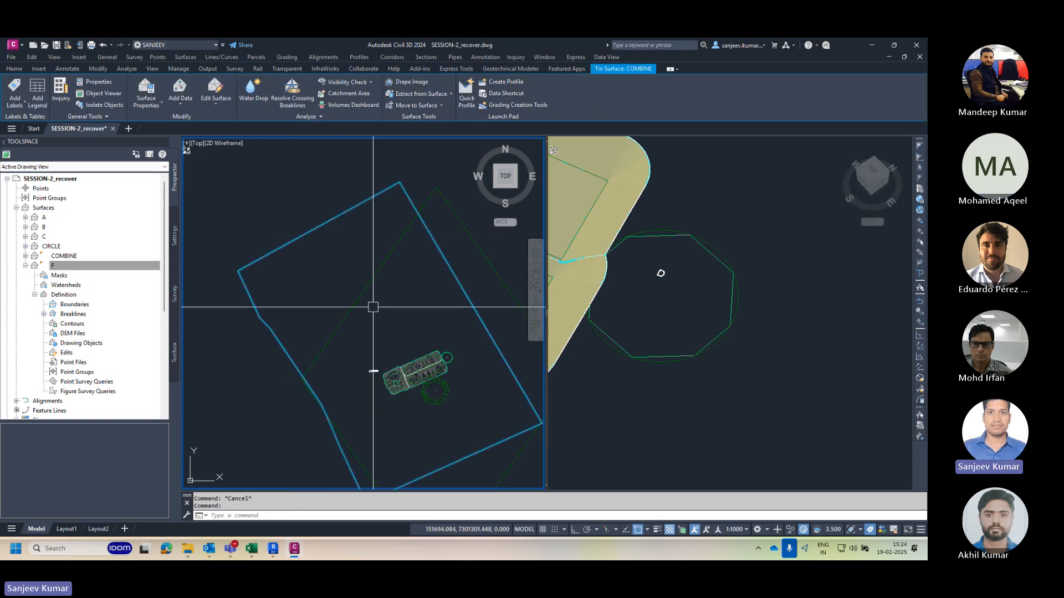
middle_drag(339, 289, 339, 273)
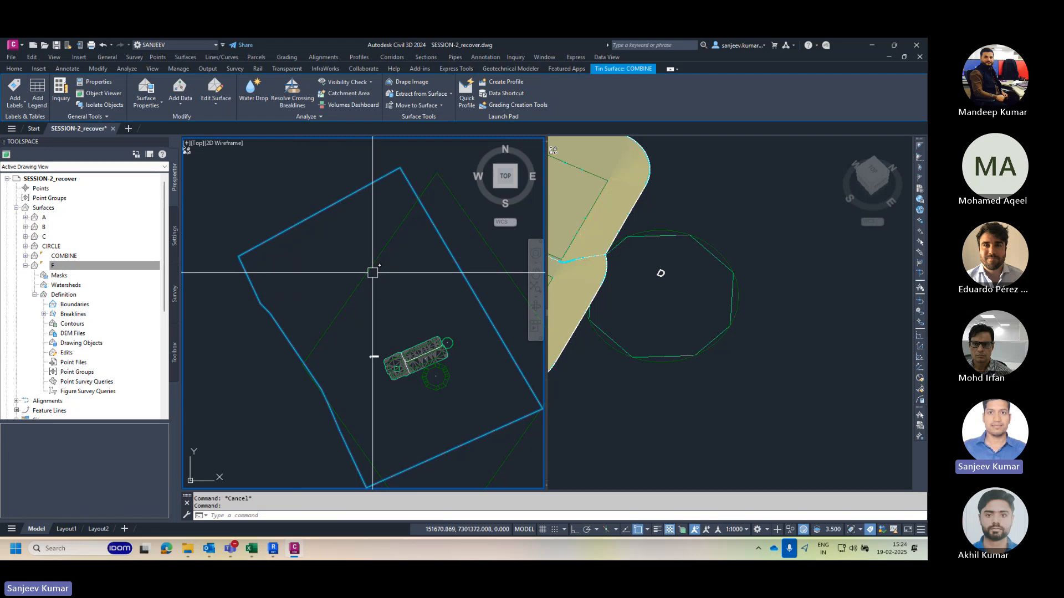
middle_drag(442, 308, 411, 289)
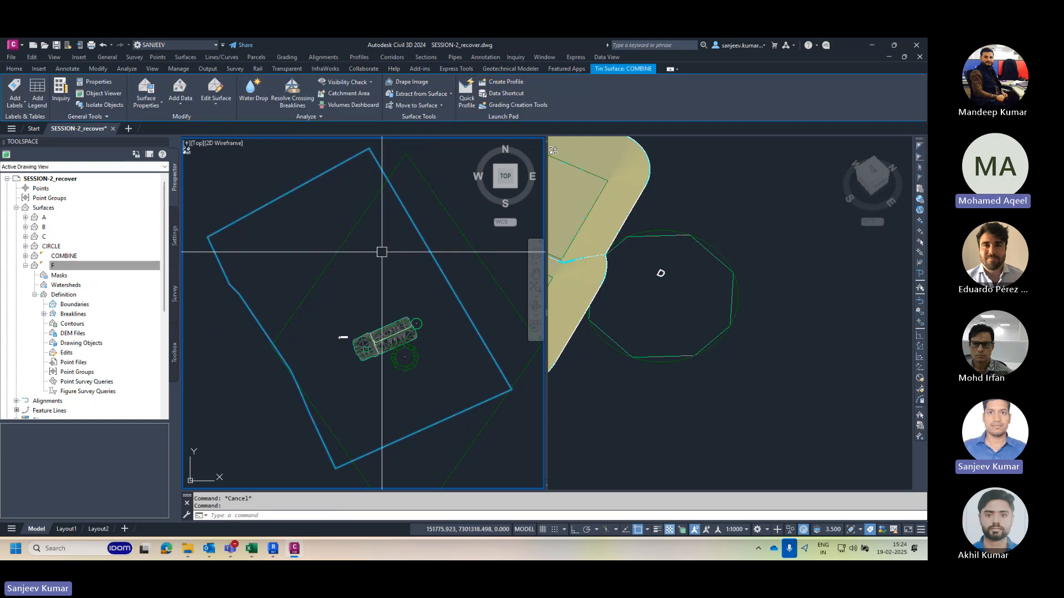
key(Escape)
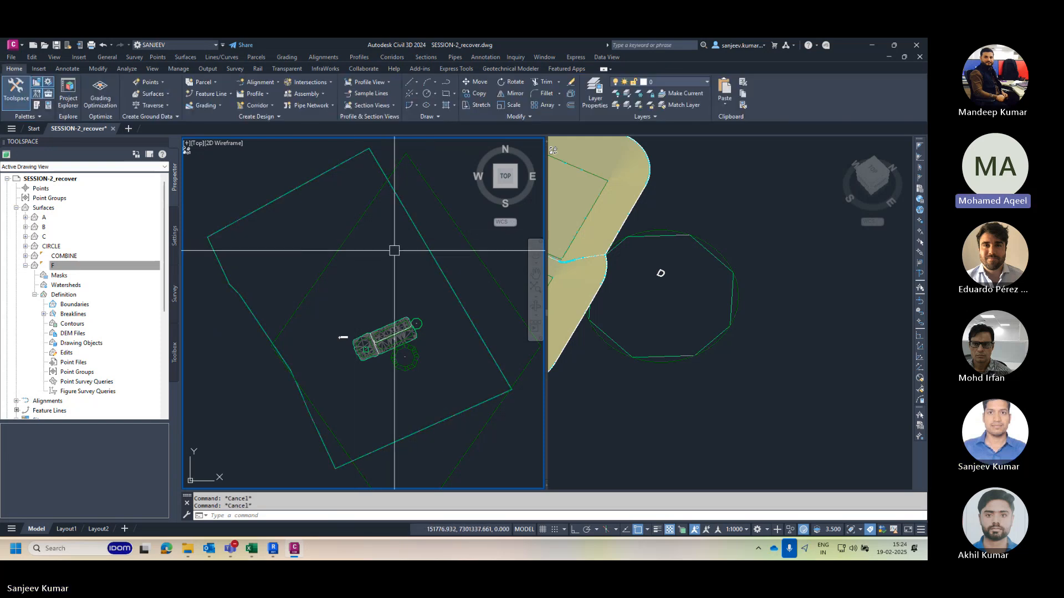
Step: Examine the octagonal grading E and its large diamond-shaped outline relative to the graded pads and surface COMBINE
click(406, 345)
scroll(398, 302, up, 3)
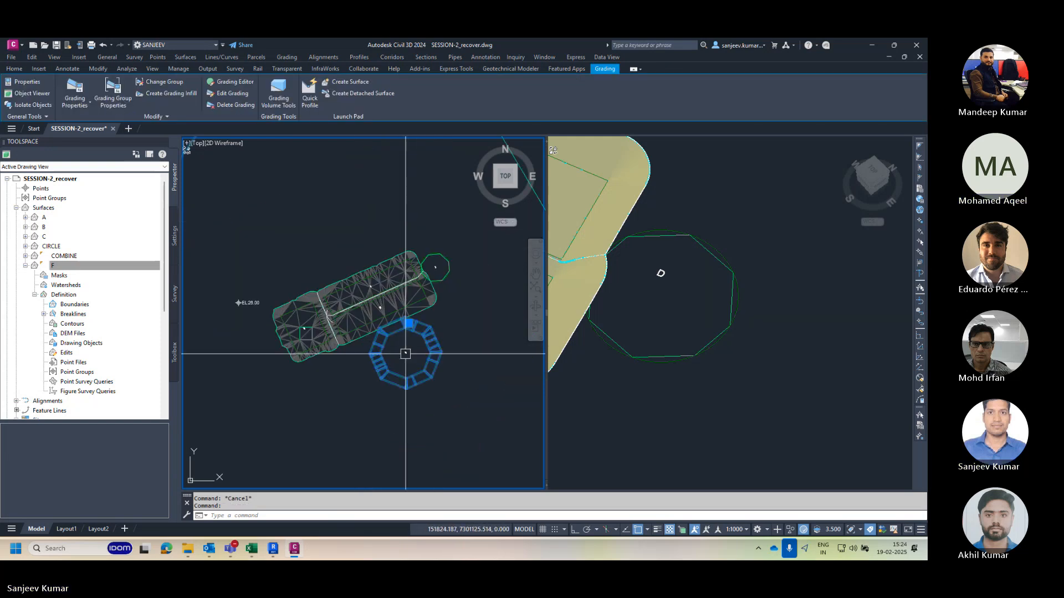
scroll(397, 302, down, 5)
scroll(389, 305, up, 3)
scroll(356, 303, up, 2)
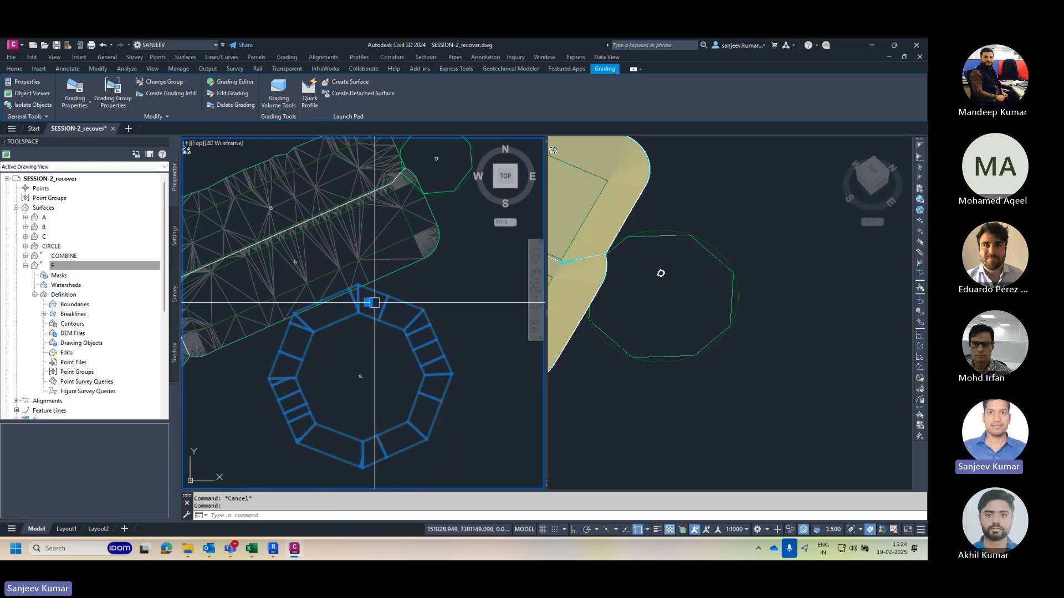
key(Escape)
scroll(357, 304, down, 5)
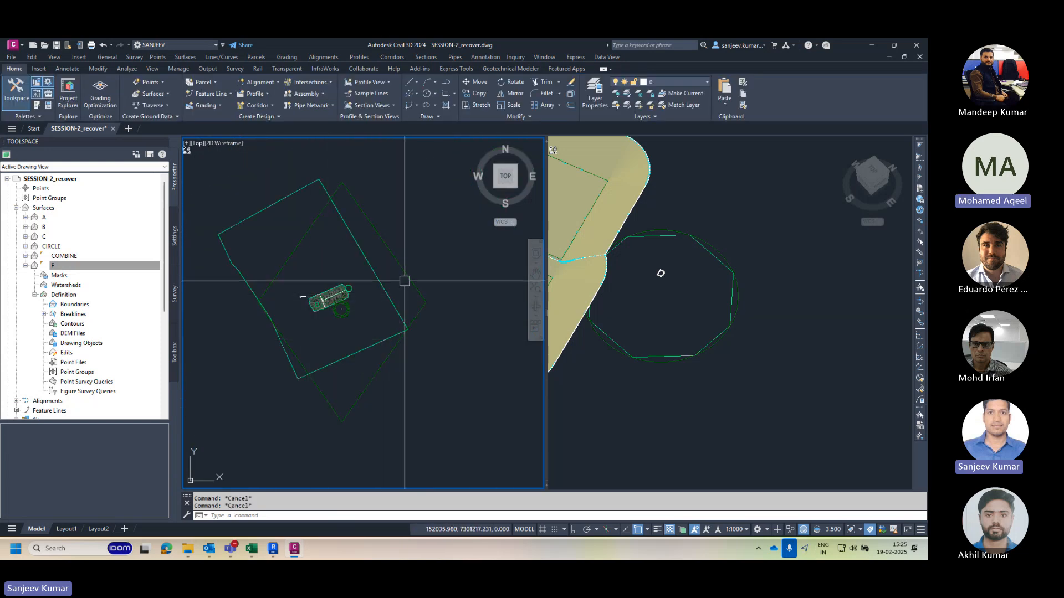
click(405, 278)
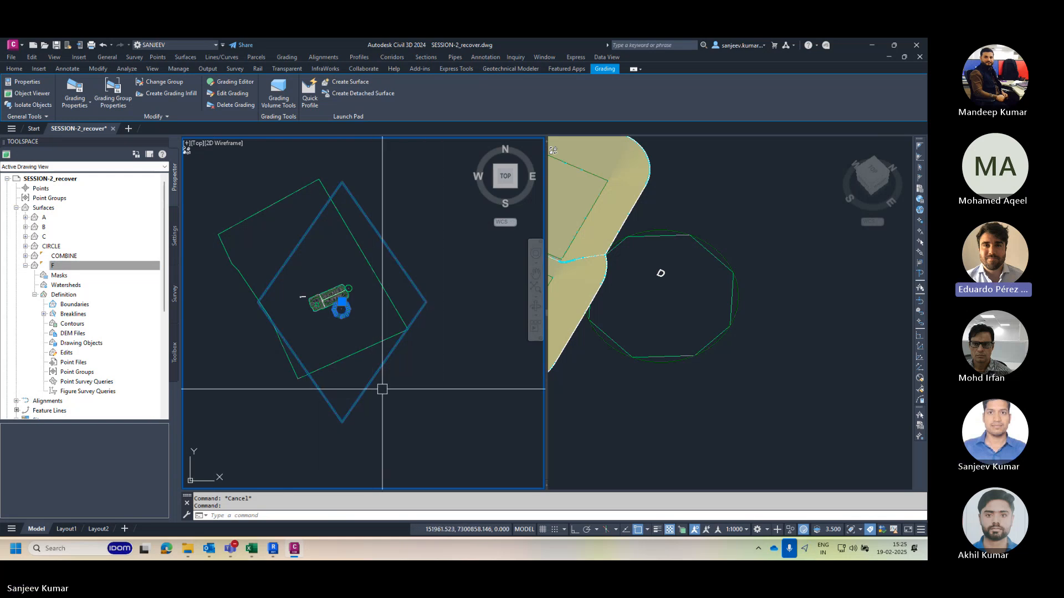
scroll(322, 310, up, 6)
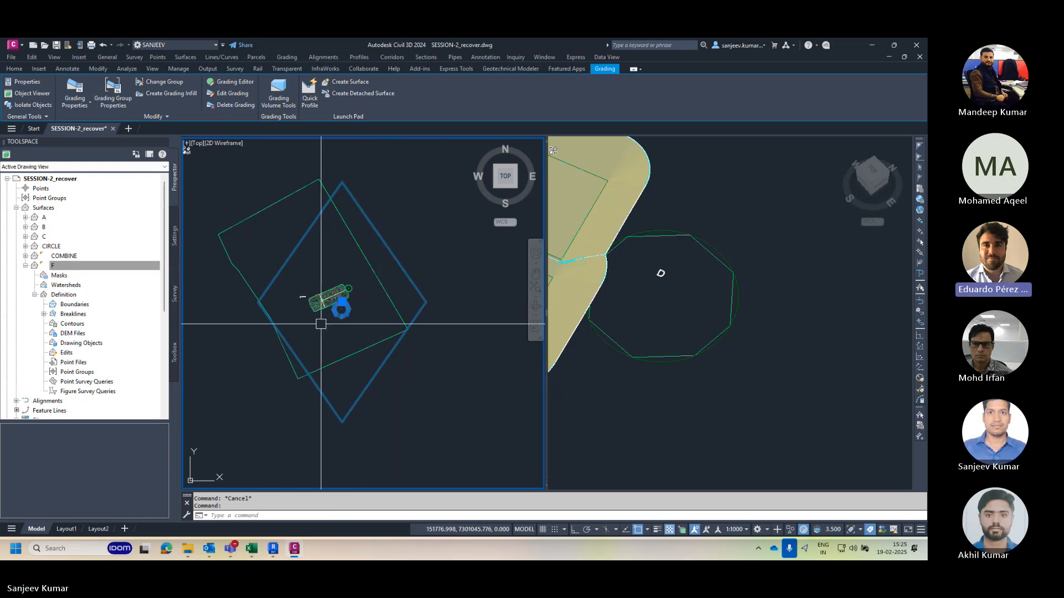
scroll(322, 309, up, 3)
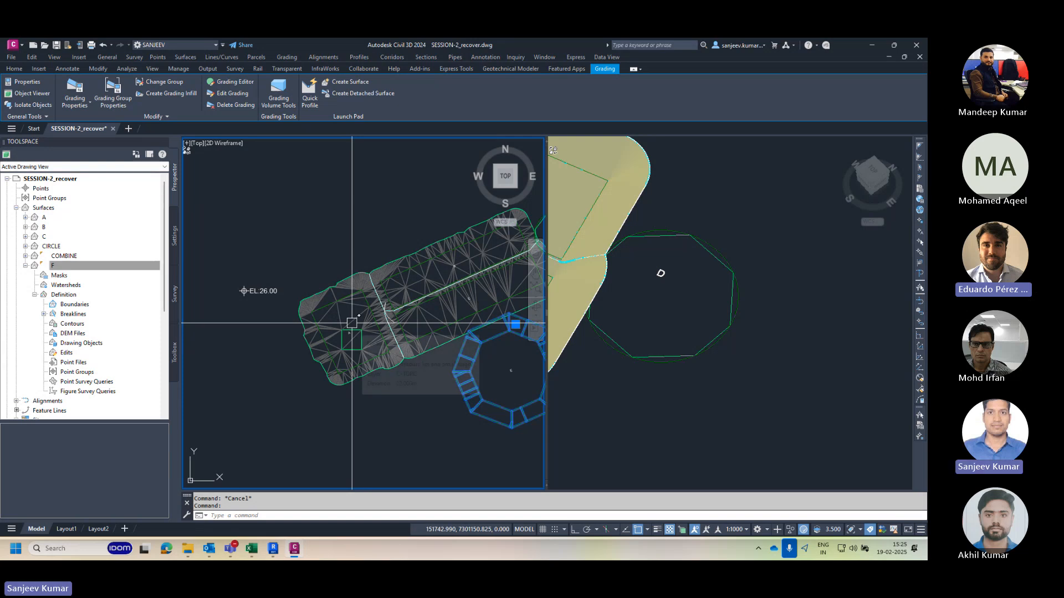